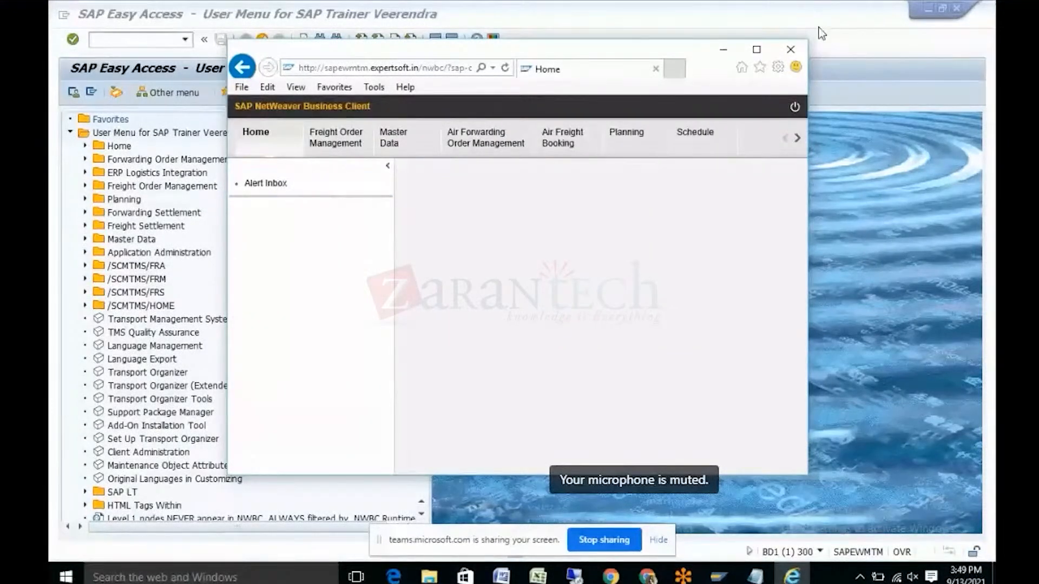
Step: Maximize the browser window and open the Display Freight Agreement screen from Freight Agreement Management
{"action": "left_click", "coordinate": [757, 51]}
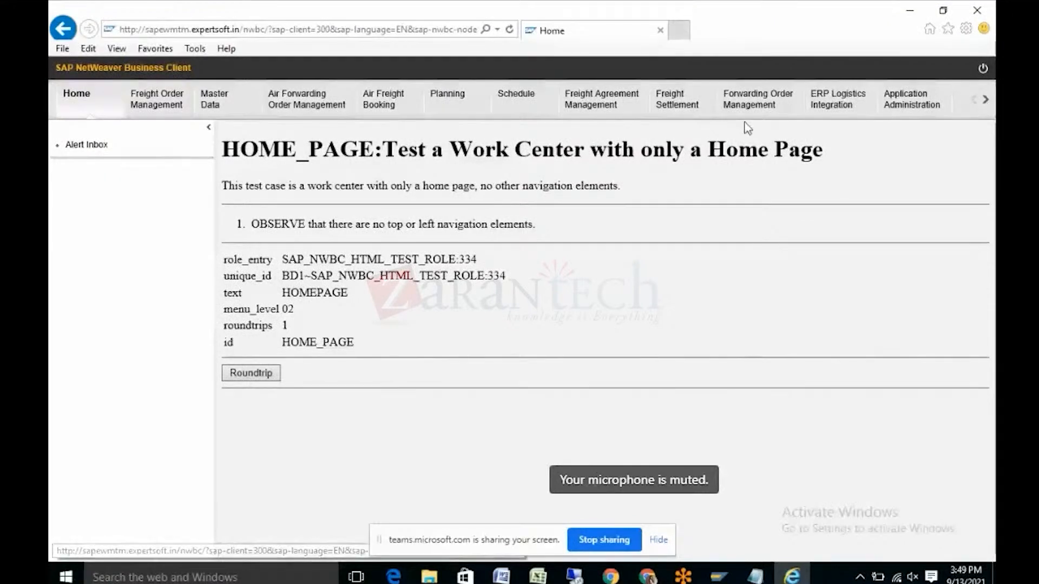
{"action": "left_click", "coordinate": [984, 100]}
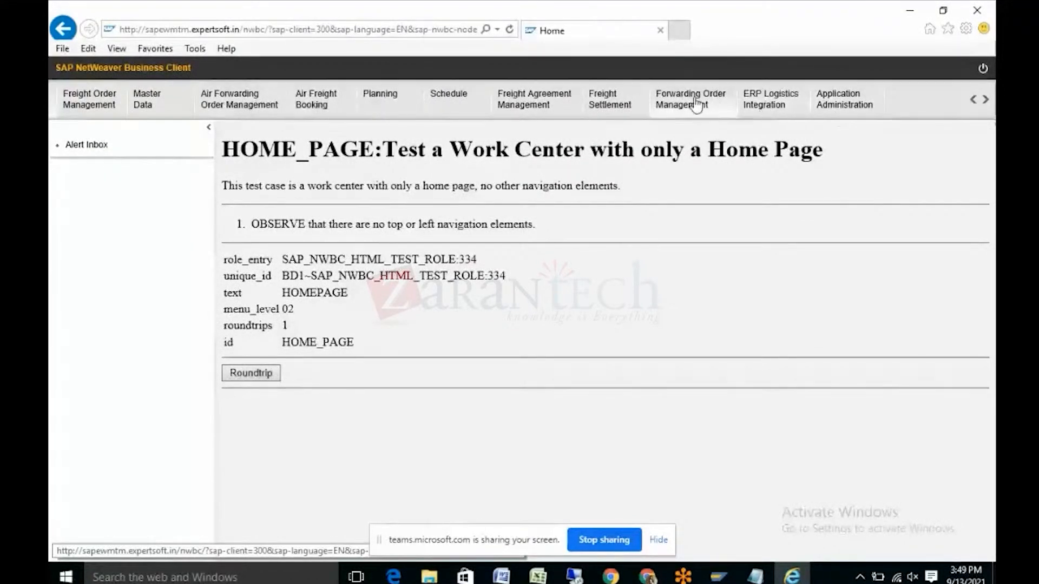
{"action": "left_click", "coordinate": [525, 103]}
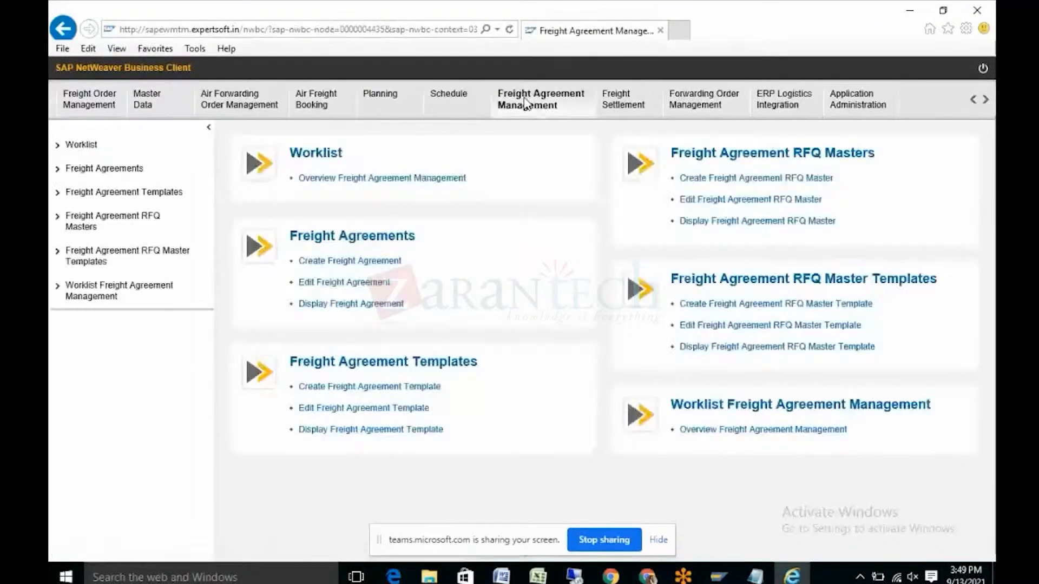
{"action": "left_click", "coordinate": [365, 305]}
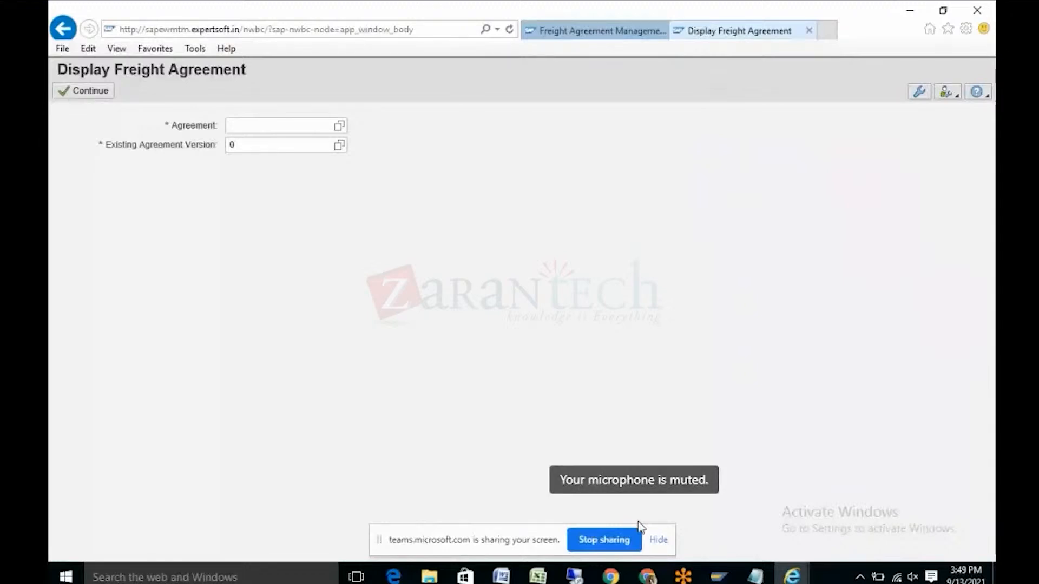
Step: Display freight agreement FA_FTL_DHL, taking its ID from the Excel test data sheet
{"action": "left_click", "coordinate": [538, 575]}
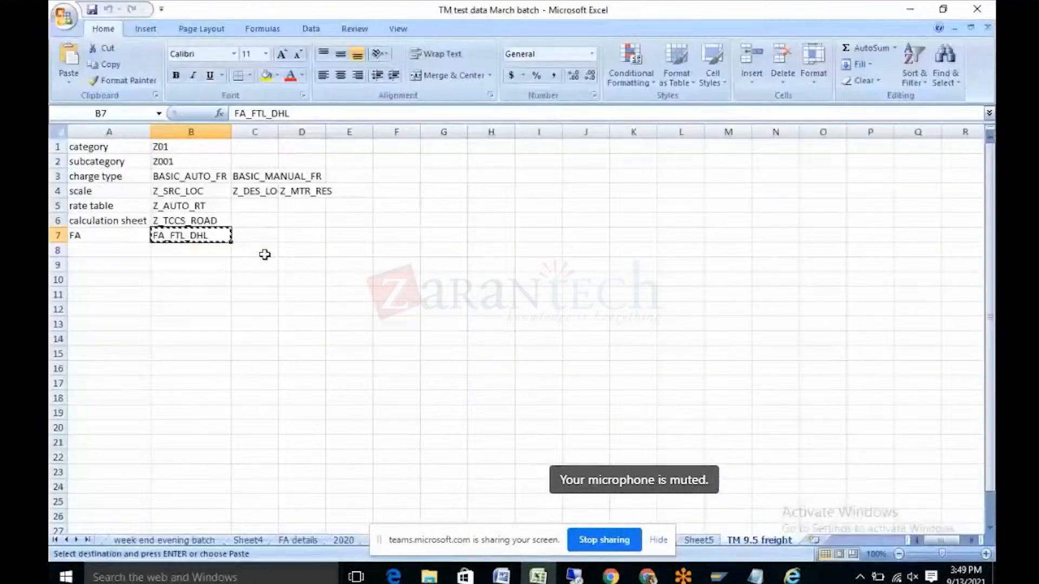
{"action": "key", "text": "alt+Tab"}
{"action": "left_click", "coordinate": [247, 126]}
{"action": "key", "text": "ctrl+v"}
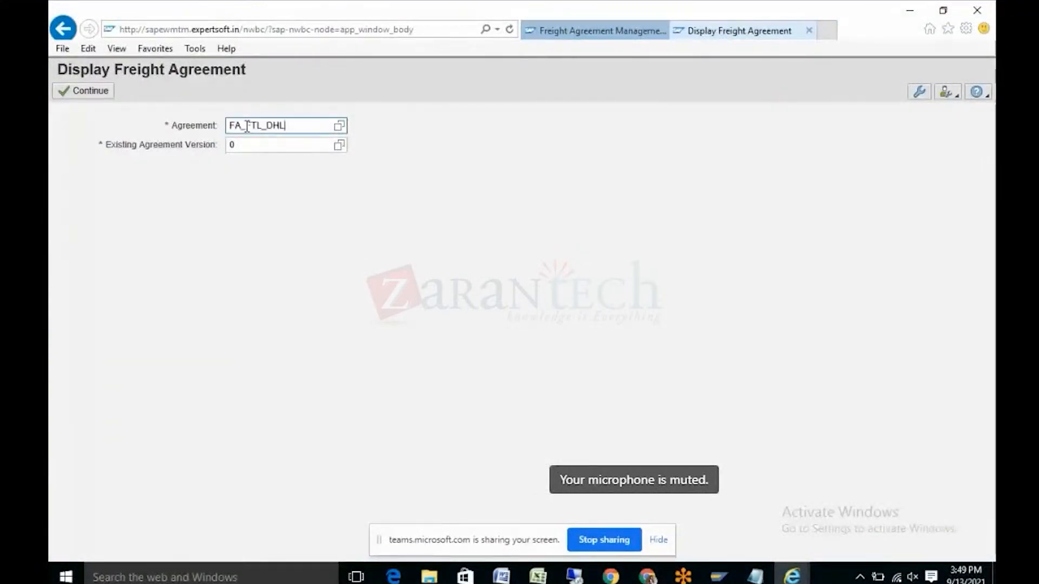
{"action": "left_click", "coordinate": [96, 93]}
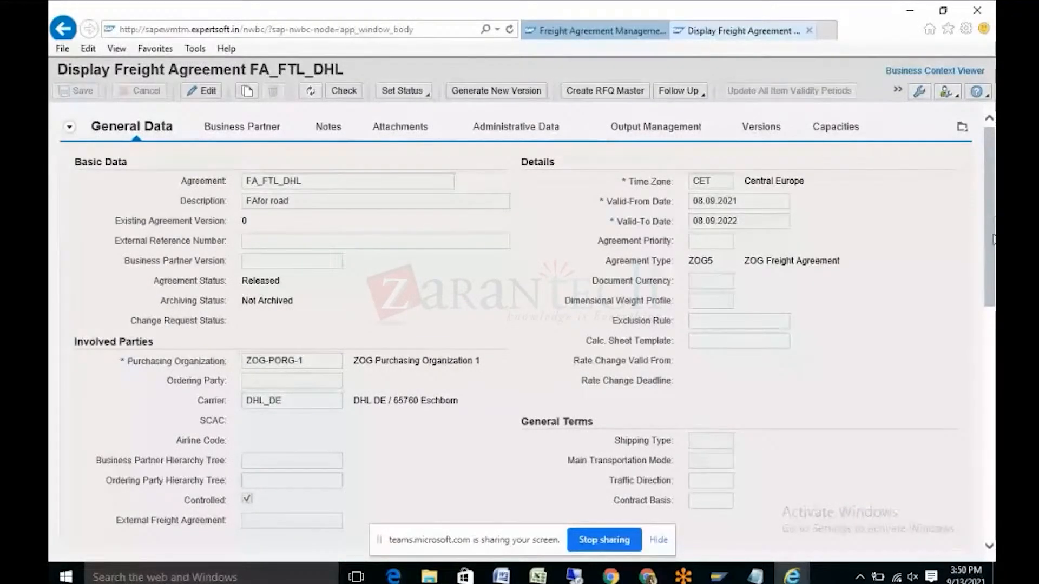
Step: Display the rate table of the BASIC_AUTO_FR line in the calculation sheet and examine its dates and rate values
{"action": "scroll", "coordinate": [617, 368], "scroll_direction": "down", "scroll_amount": 10}
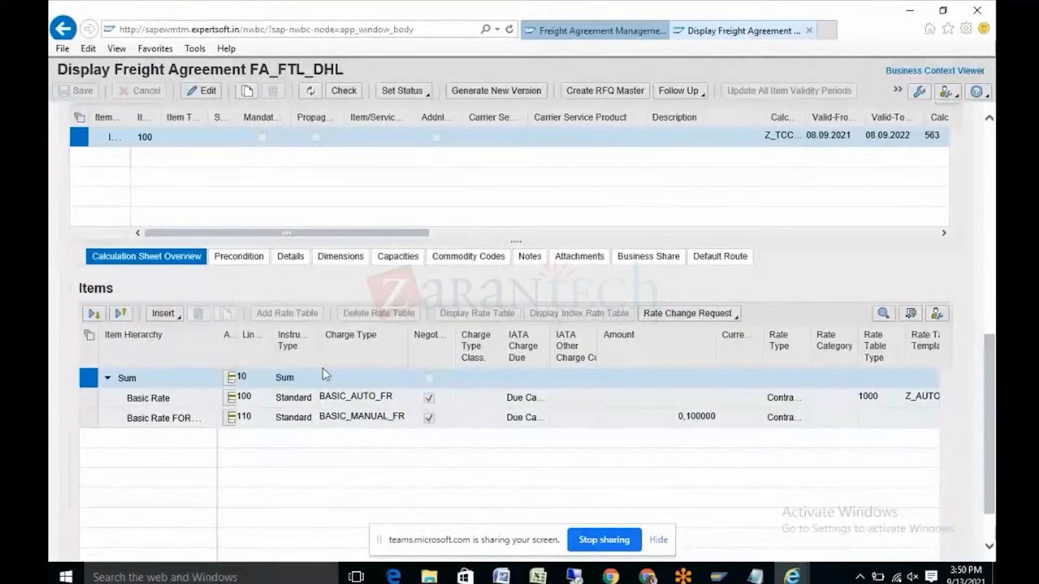
{"action": "left_click", "coordinate": [85, 402]}
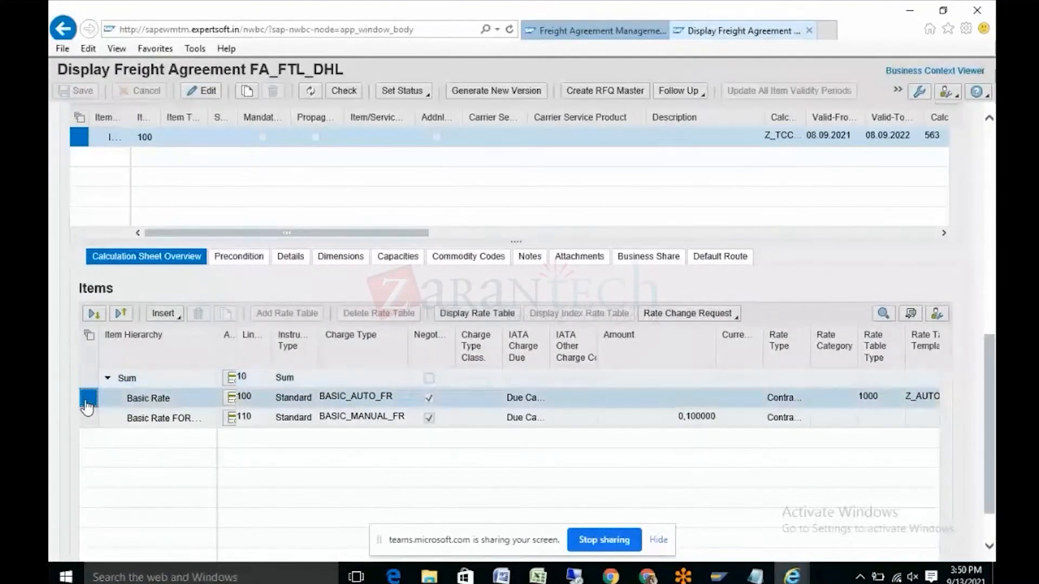
{"action": "left_click", "coordinate": [486, 316]}
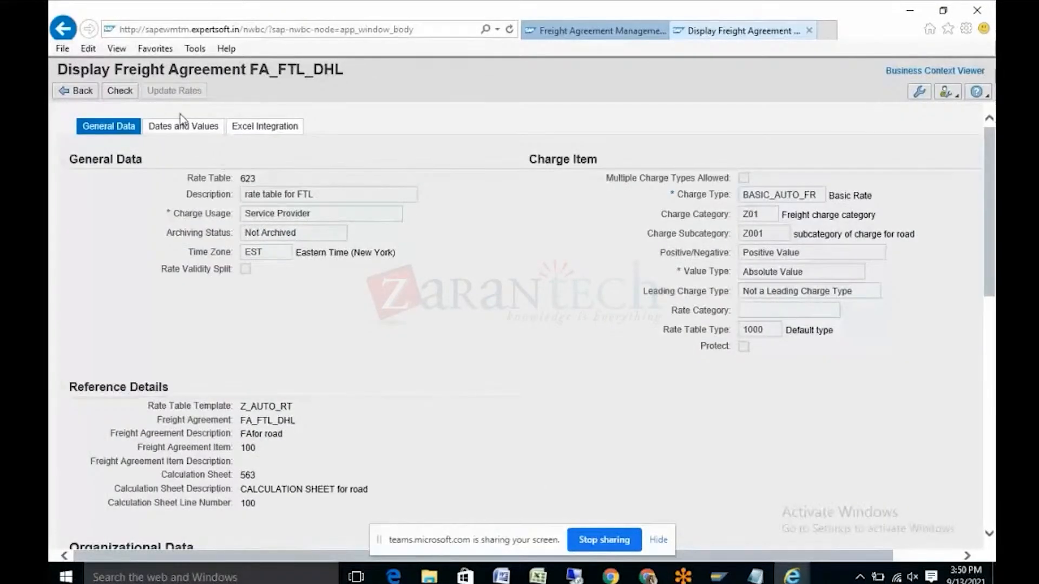
{"action": "left_click", "coordinate": [202, 134]}
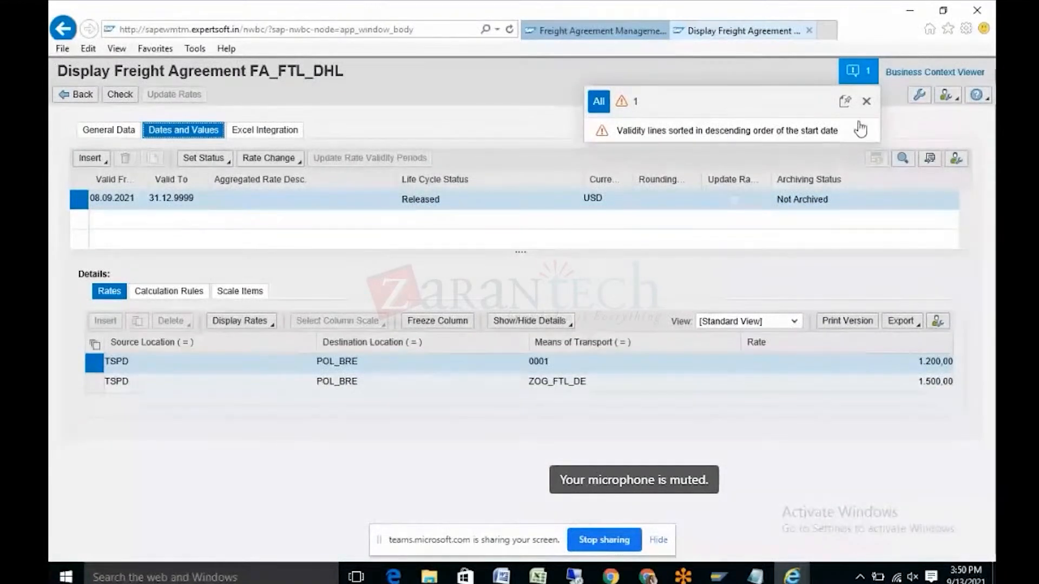
{"action": "left_click", "coordinate": [868, 102]}
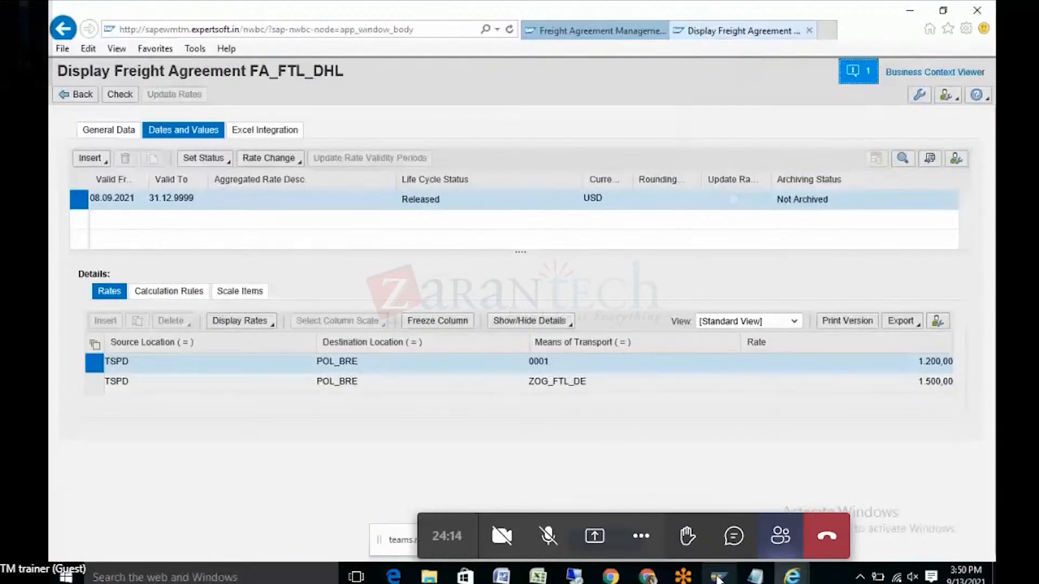
Step: Switch to SAP GUI and close the Event Handler list session
{"action": "mouse_move", "coordinate": [718, 579]}
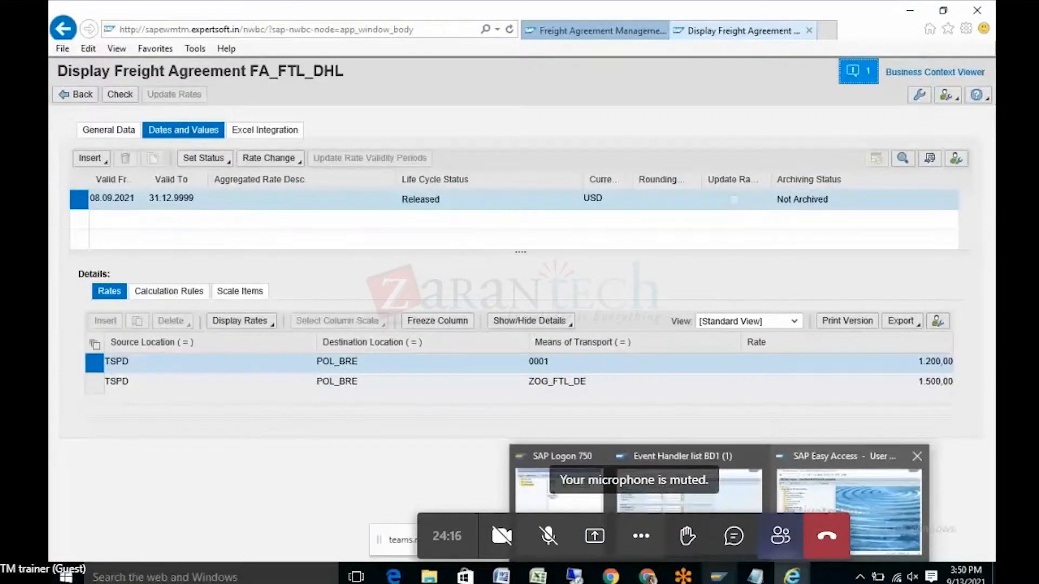
{"action": "left_click", "coordinate": [848, 490]}
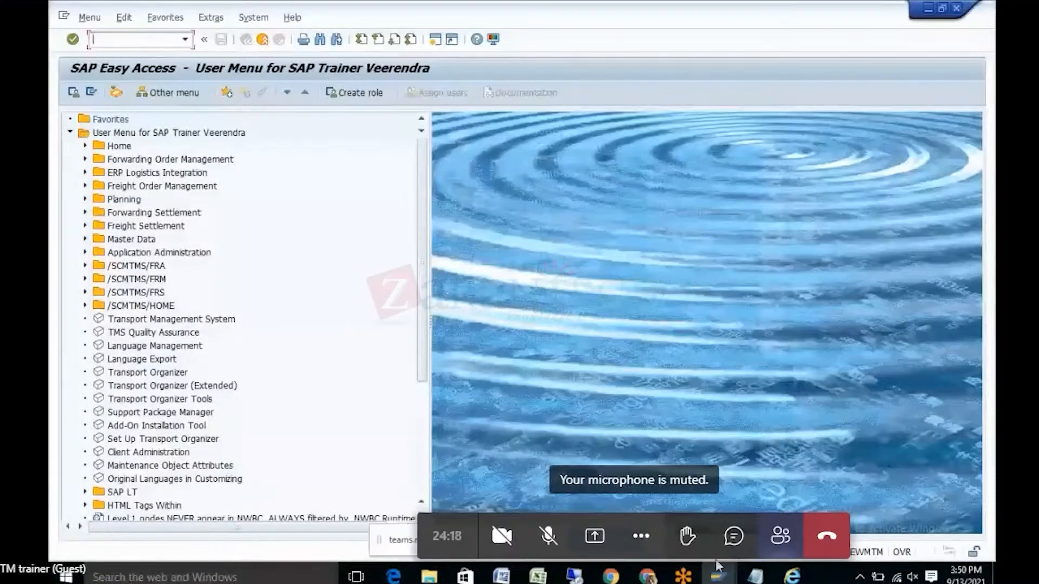
{"action": "mouse_move", "coordinate": [720, 580]}
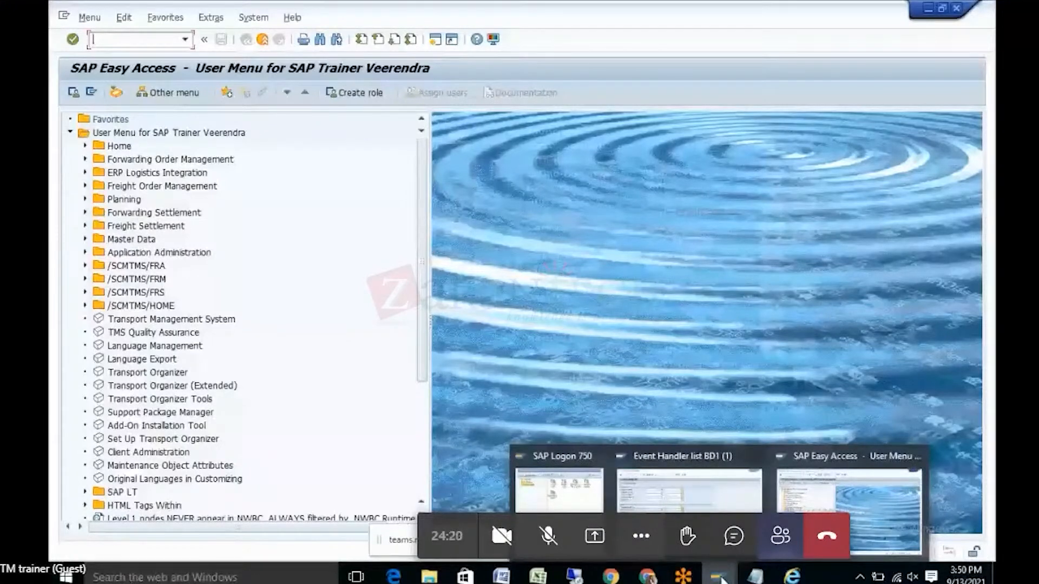
{"action": "left_click", "coordinate": [689, 490]}
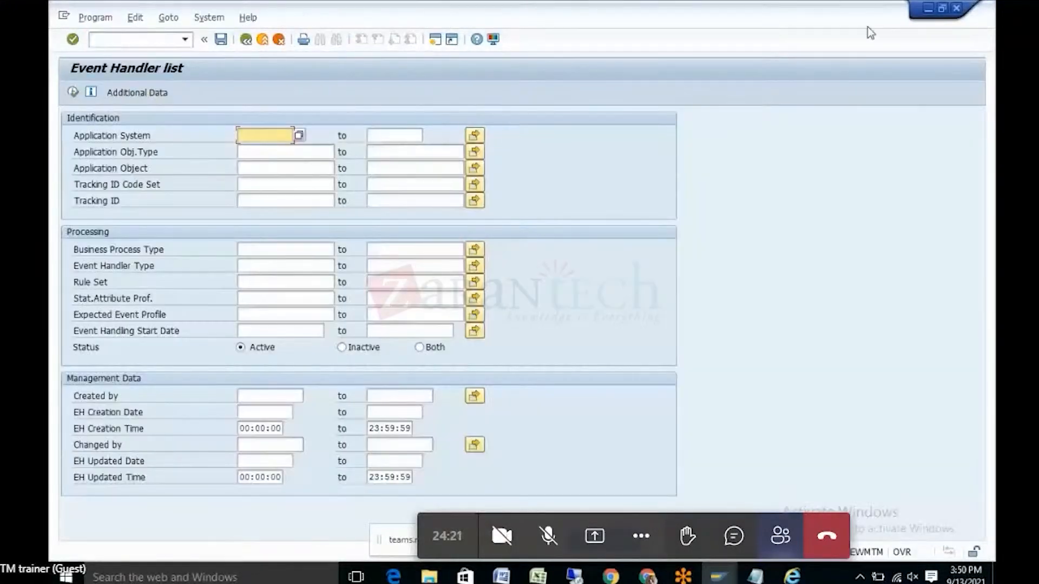
{"action": "left_click", "coordinate": [957, 10]}
{"action": "left_click", "coordinate": [197, 272]}
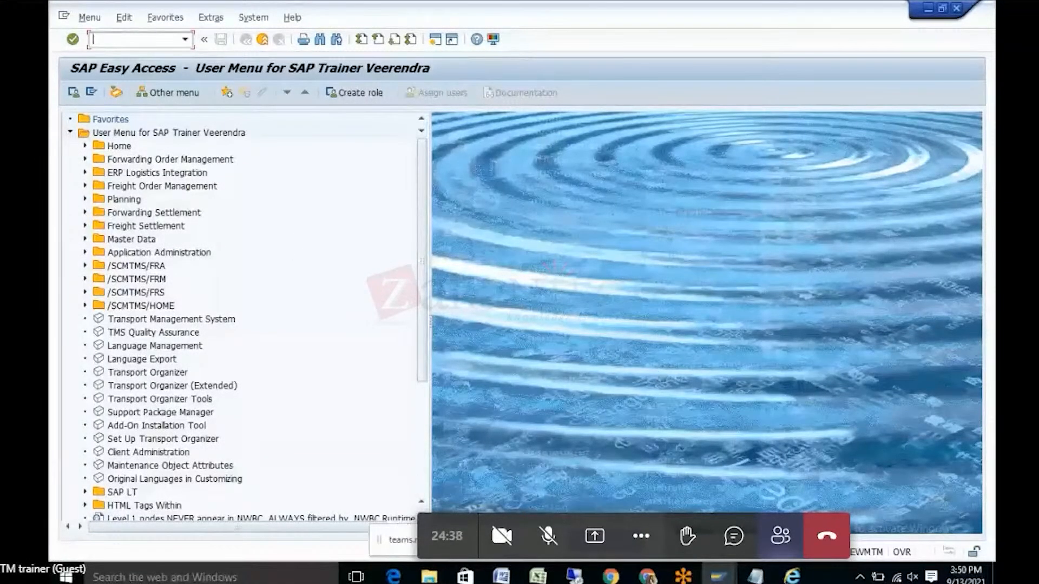
Step: Log on to the "SAP ECC for TM YL EWM" connection from SAP Logon by entering the user name and account password
{"action": "mouse_move", "coordinate": [722, 578]}
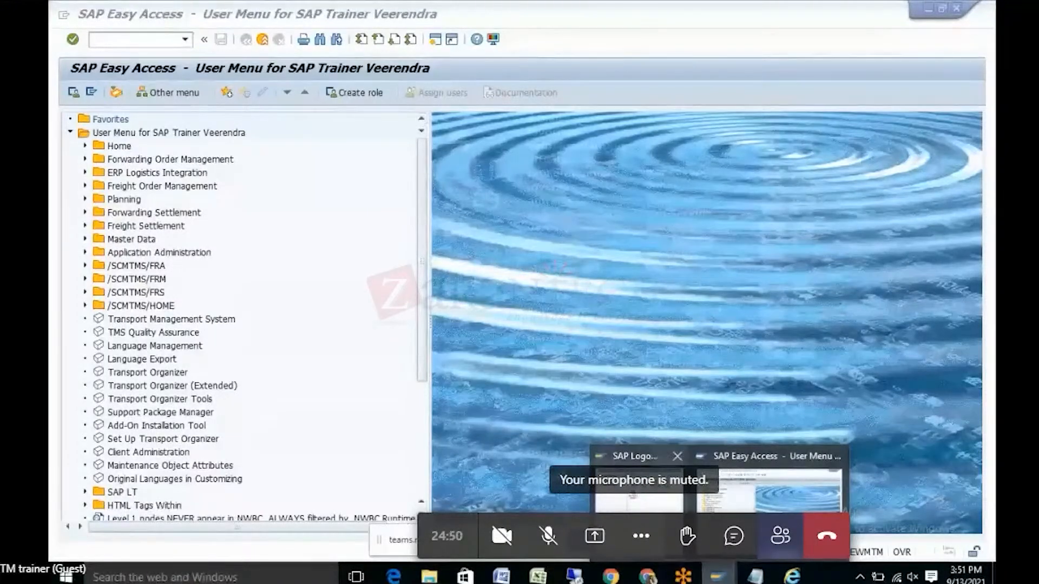
{"action": "left_click", "coordinate": [639, 484]}
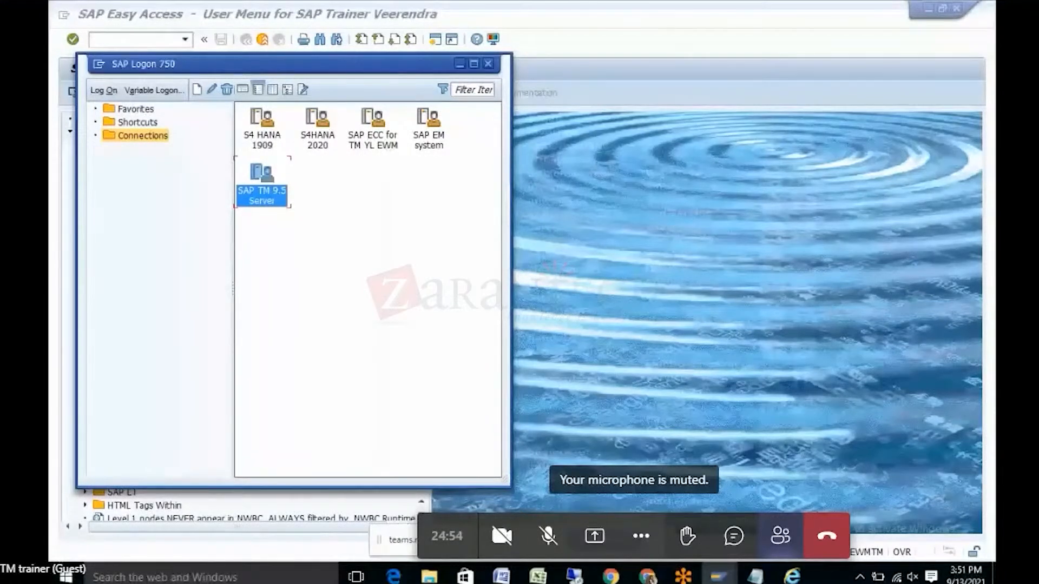
{"action": "left_click", "coordinate": [379, 122]}
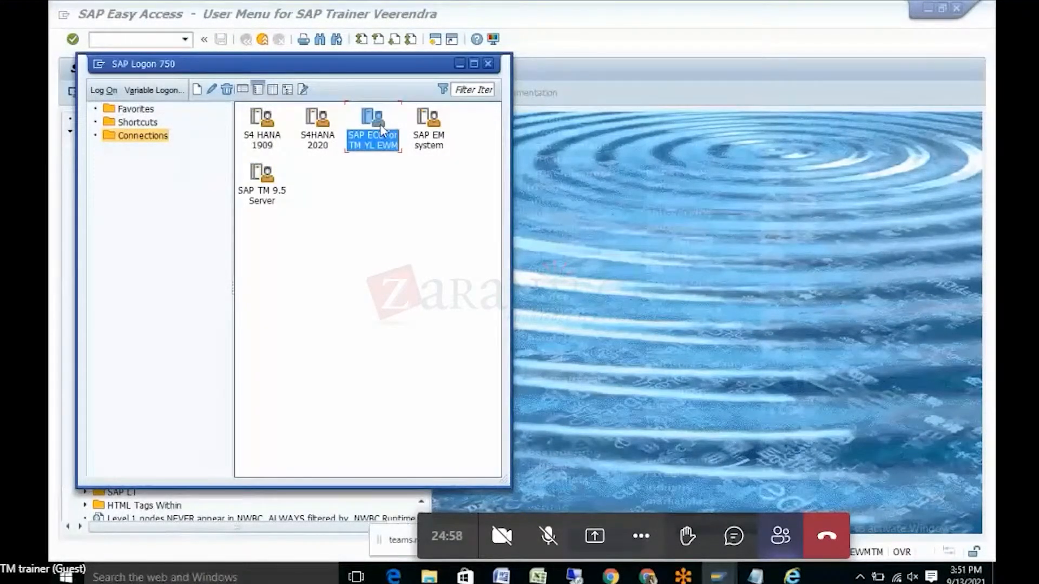
{"action": "double_click", "coordinate": [382, 130]}
{"action": "left_click", "coordinate": [176, 150]}
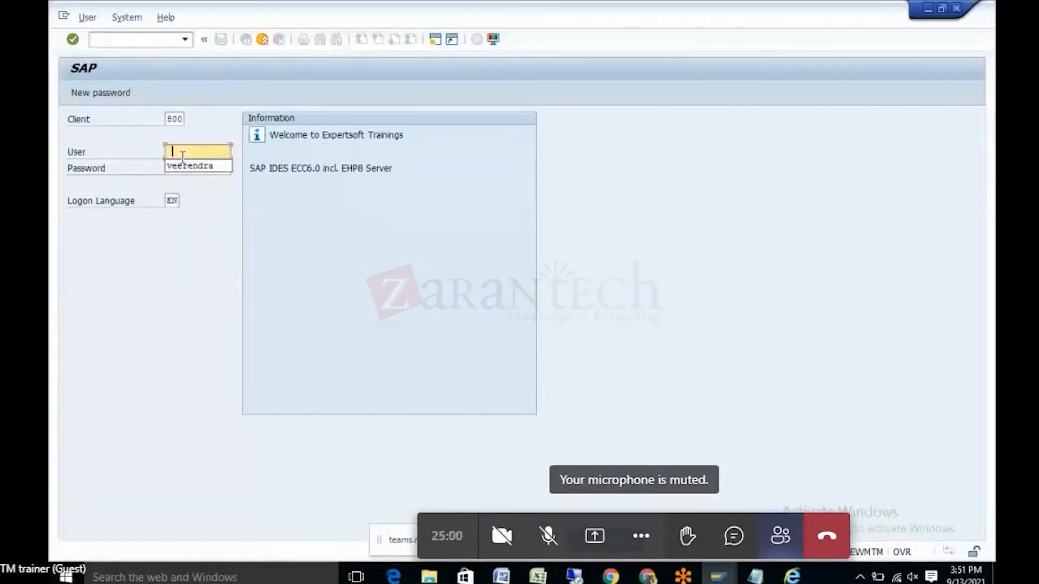
{"action": "left_click", "coordinate": [187, 166]}
{"action": "left_click", "coordinate": [186, 168]}
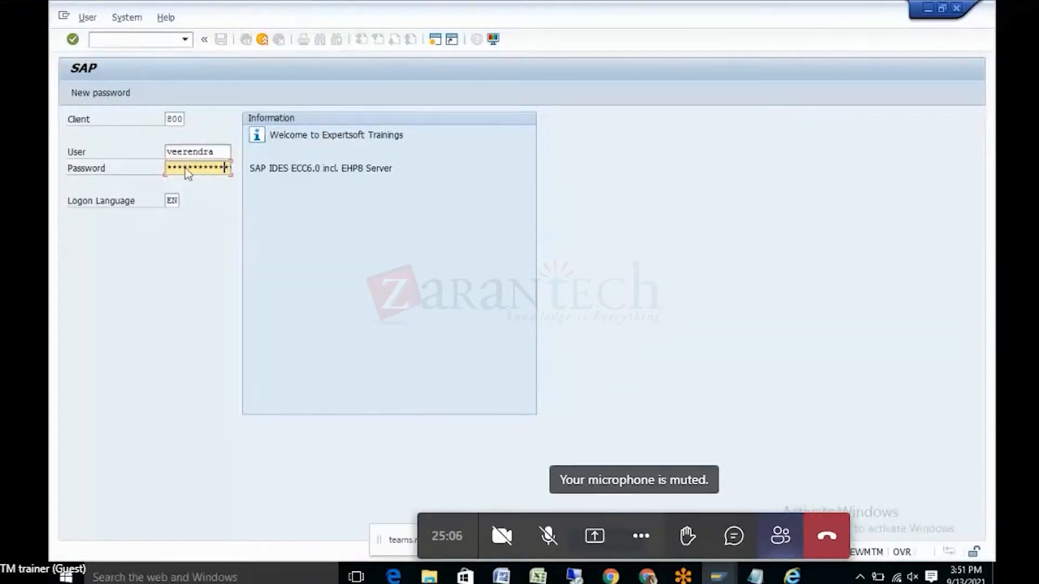
{"action": "key", "text": "Return"}
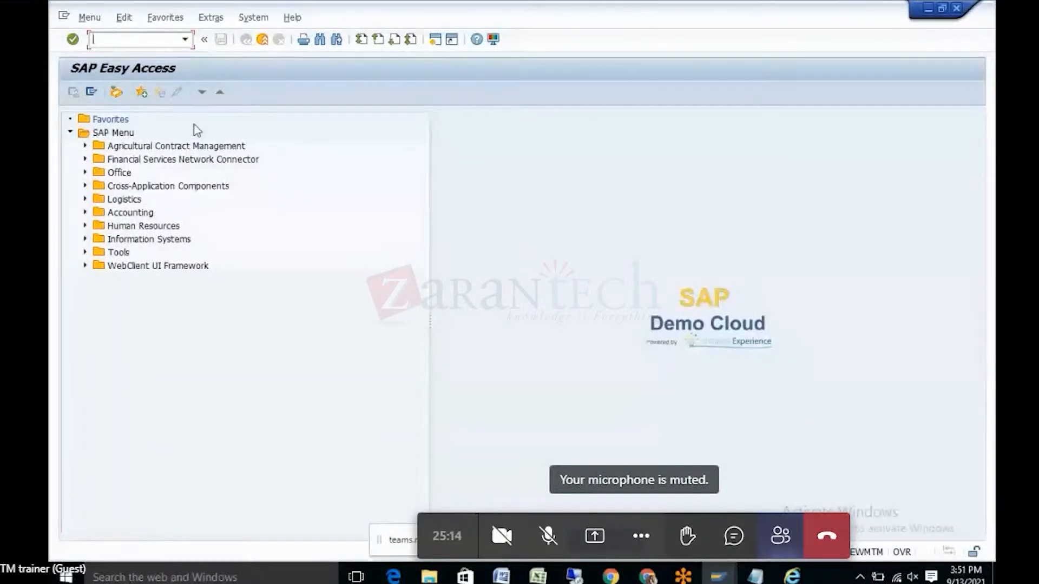
Step: Open the transaction for creating a sales order
{"action": "type", "text": "01"}
{"action": "key", "text": "Return"}
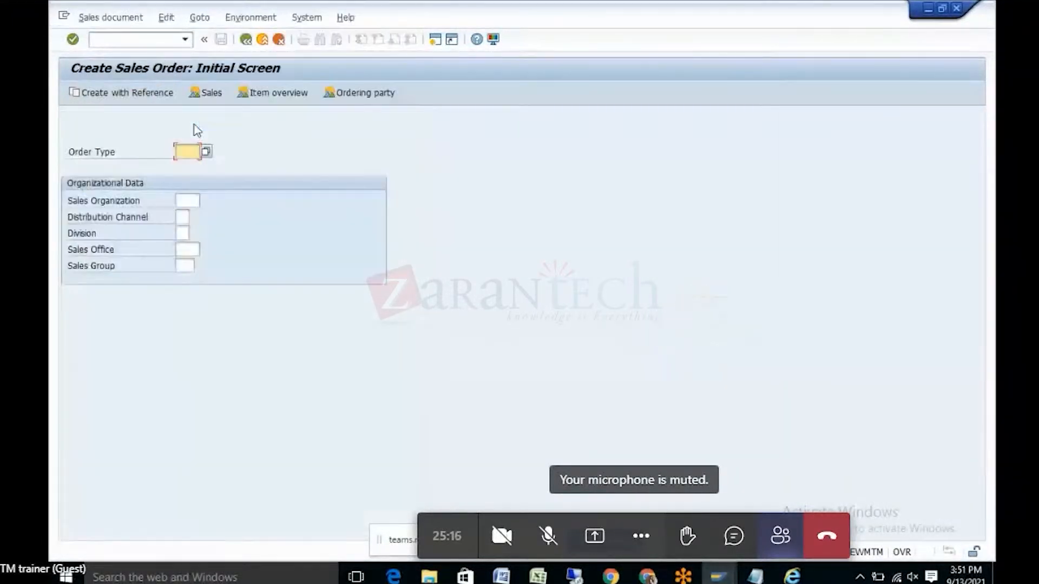
Step: Try to use zdog as the order type for the sales order
{"action": "left_click", "coordinate": [184, 152]}
{"action": "left_click", "coordinate": [186, 165]}
{"action": "key", "text": "Return"}
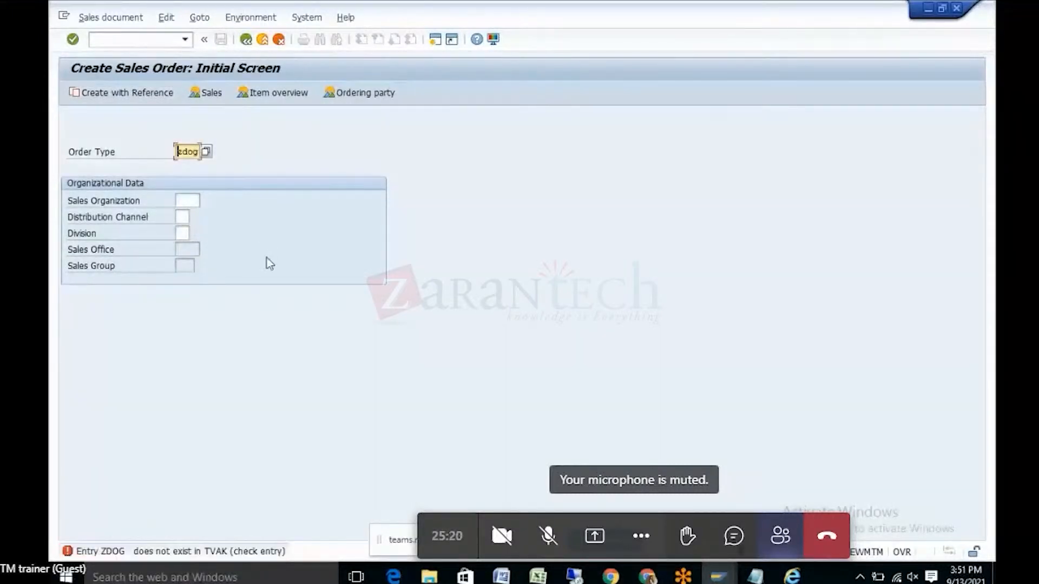
{"action": "key", "text": "Delete"}
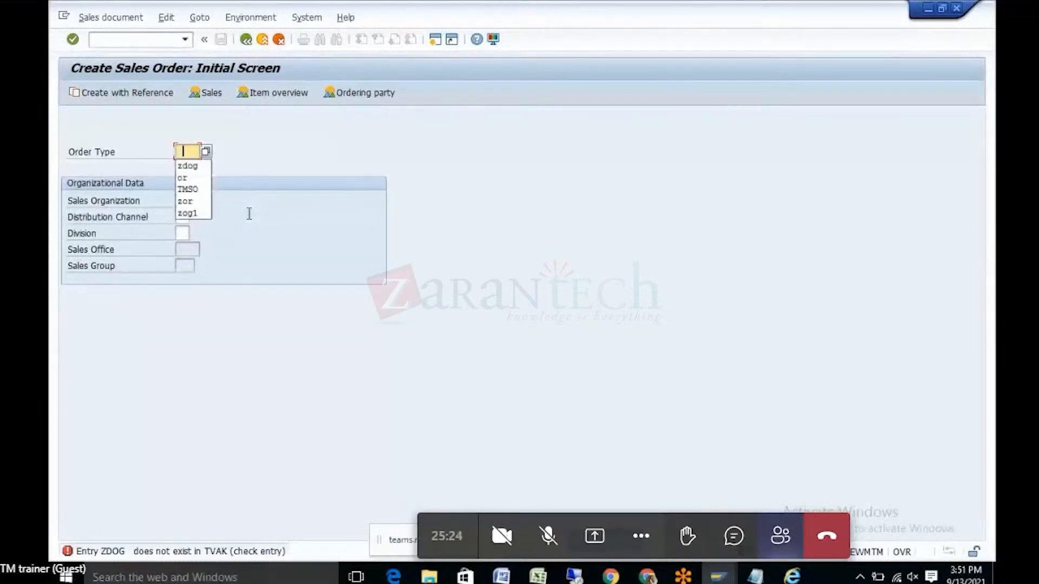
Step: Set the order type to TMSO and create the sales order by copying a previously used reference order
{"action": "left_click", "coordinate": [187, 189]}
{"action": "left_click", "coordinate": [125, 94]}
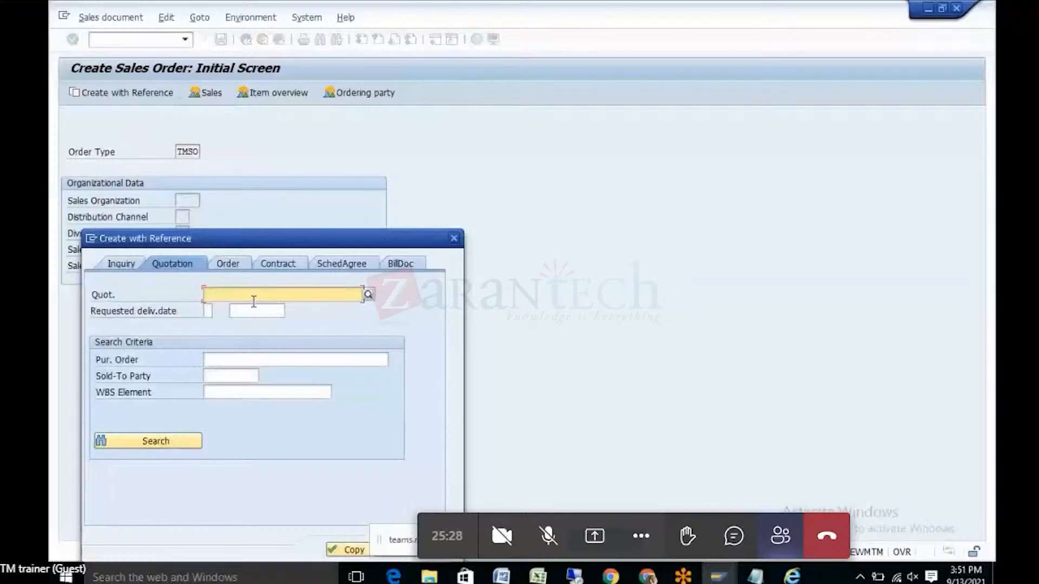
{"action": "left_click", "coordinate": [227, 264]}
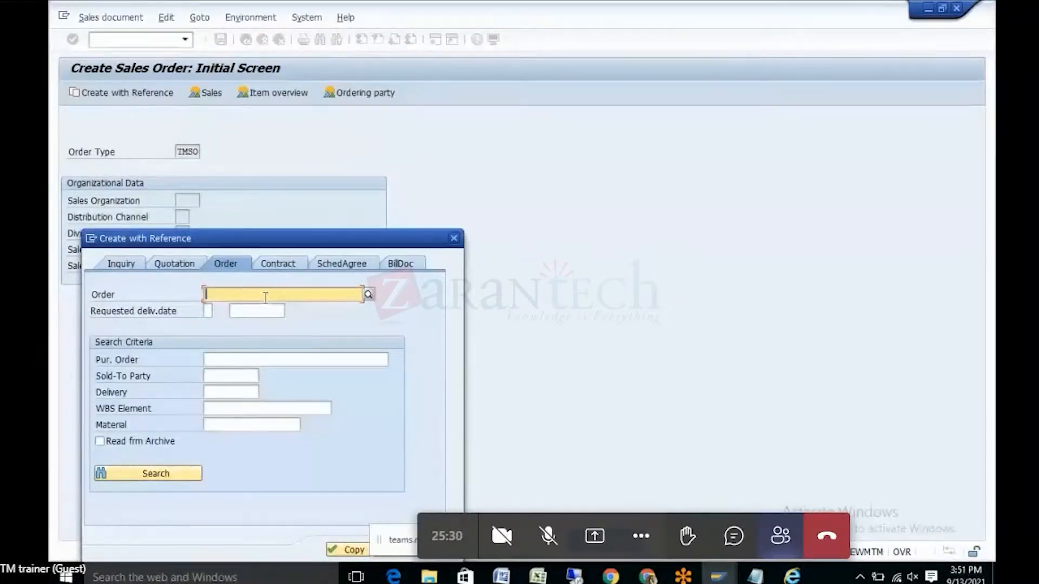
{"action": "left_click", "coordinate": [265, 298]}
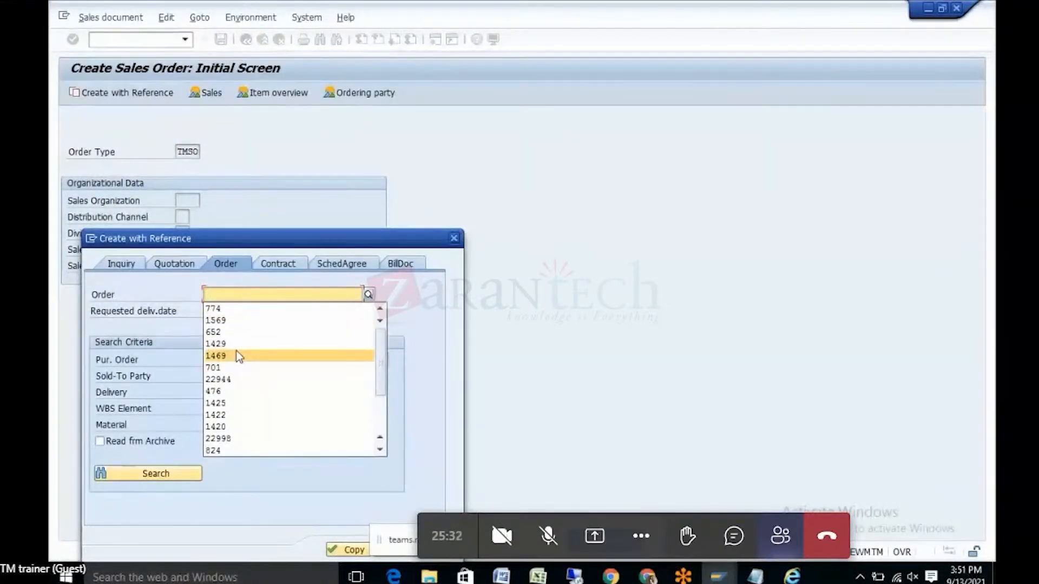
{"action": "left_click", "coordinate": [233, 379]}
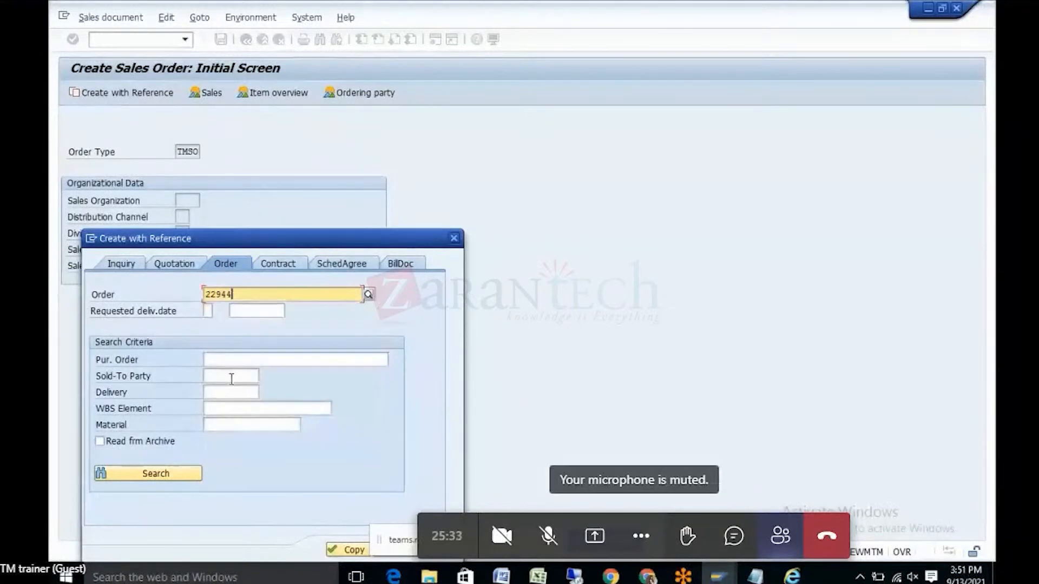
{"action": "left_click", "coordinate": [354, 551]}
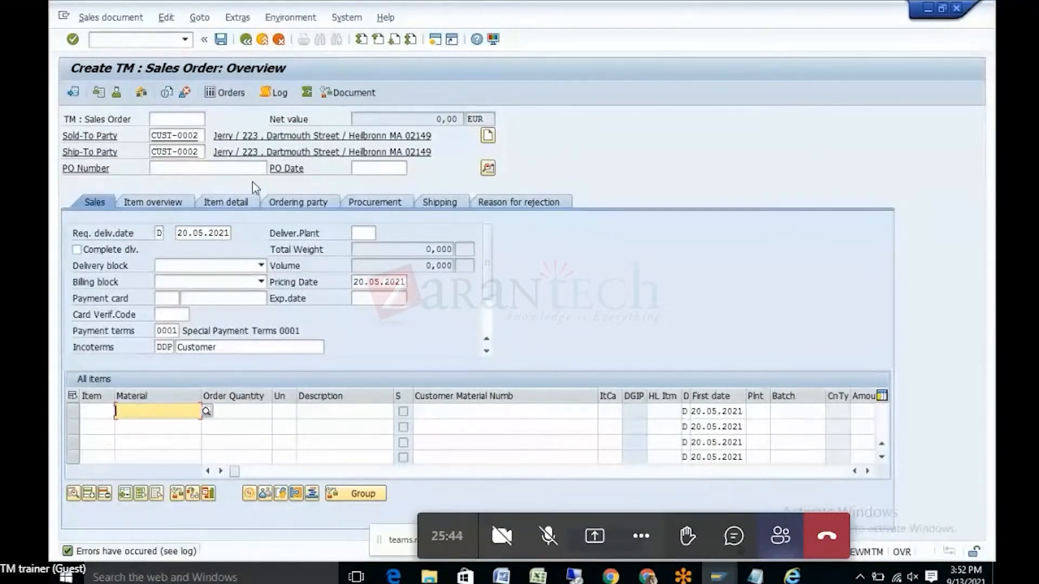
Step: Enter "charge calculation" as the PO number of the sales order
{"action": "left_click", "coordinate": [210, 166]}
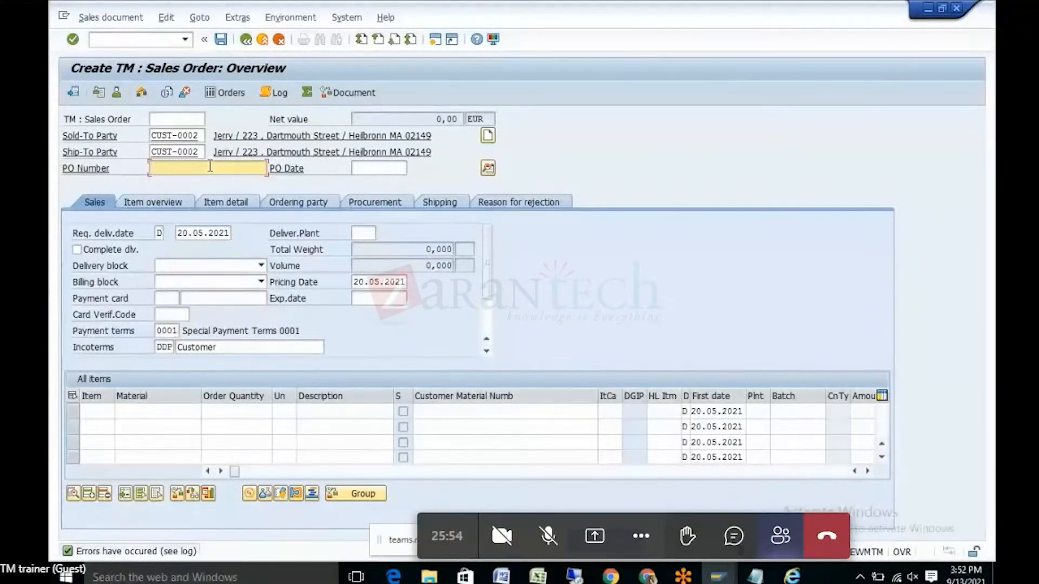
{"action": "type", "text": "charge calculation"}
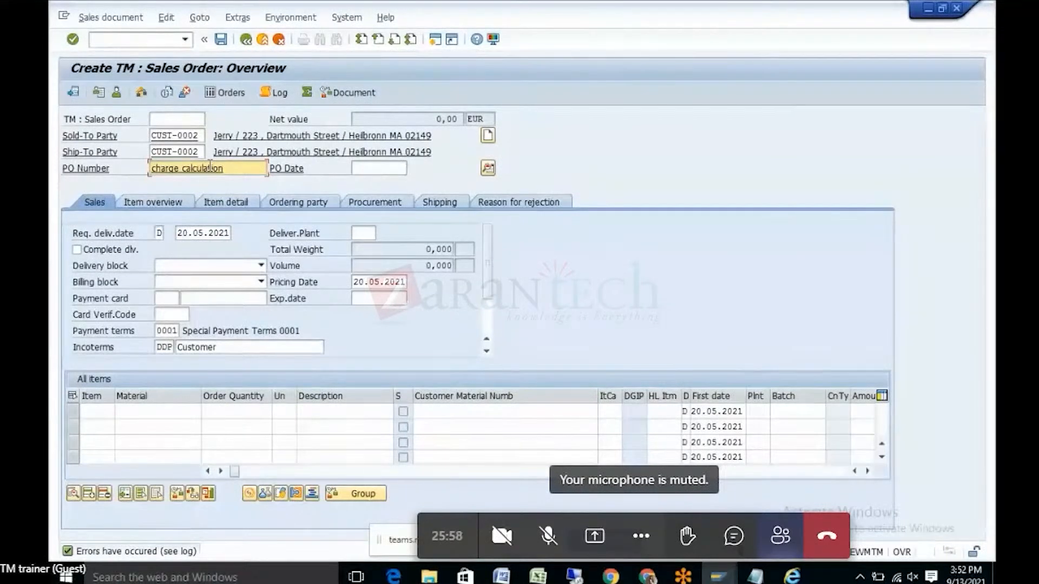
Step: Set the sales order's requested delivery date and pricing date to 17.09.2021
{"action": "left_click", "coordinate": [199, 235]}
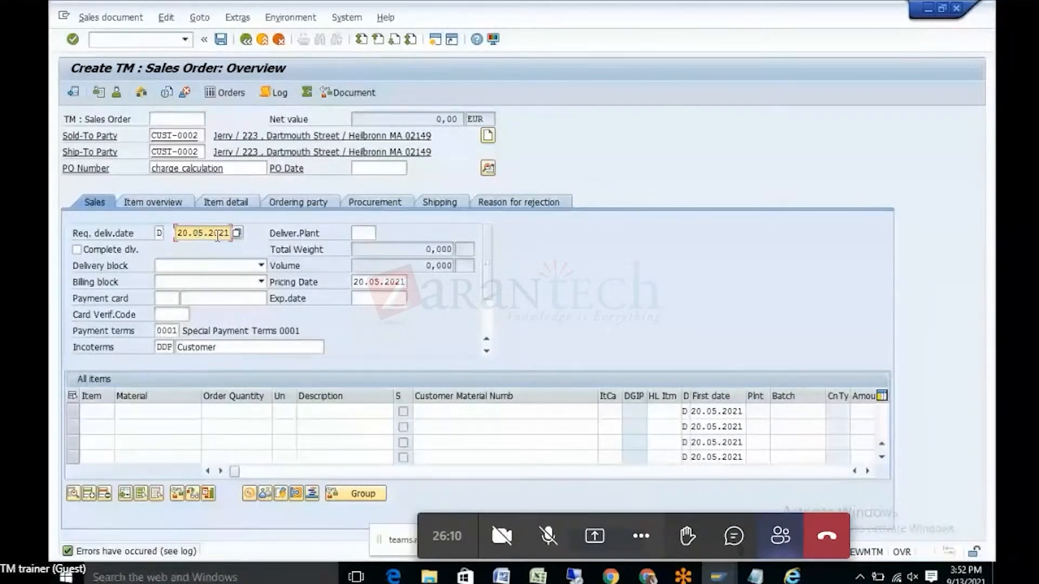
{"action": "left_click", "coordinate": [238, 233]}
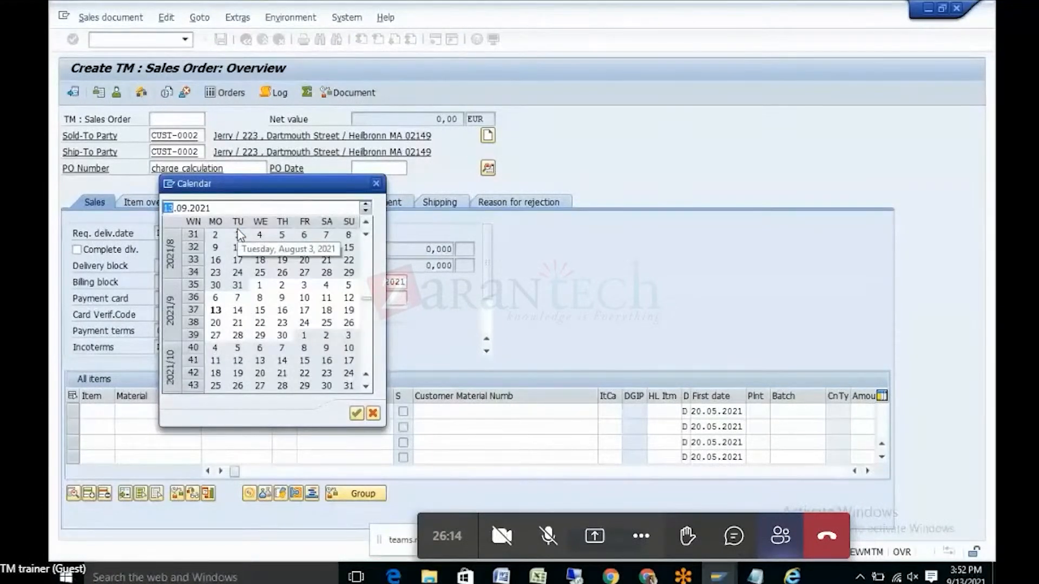
{"action": "double_click", "coordinate": [304, 310]}
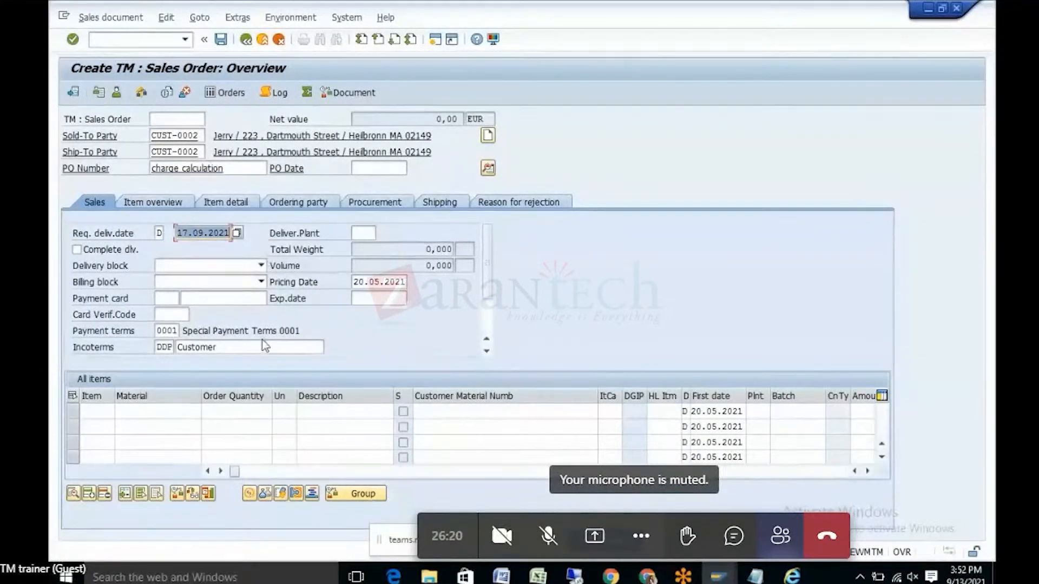
{"action": "left_click", "coordinate": [378, 282]}
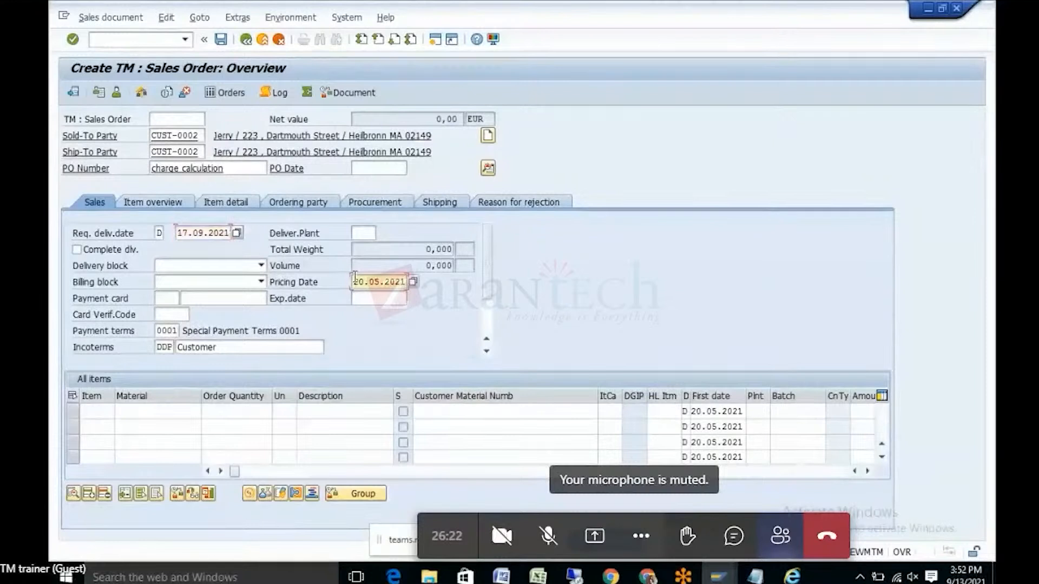
{"action": "type", "text": "17.09.2021"}
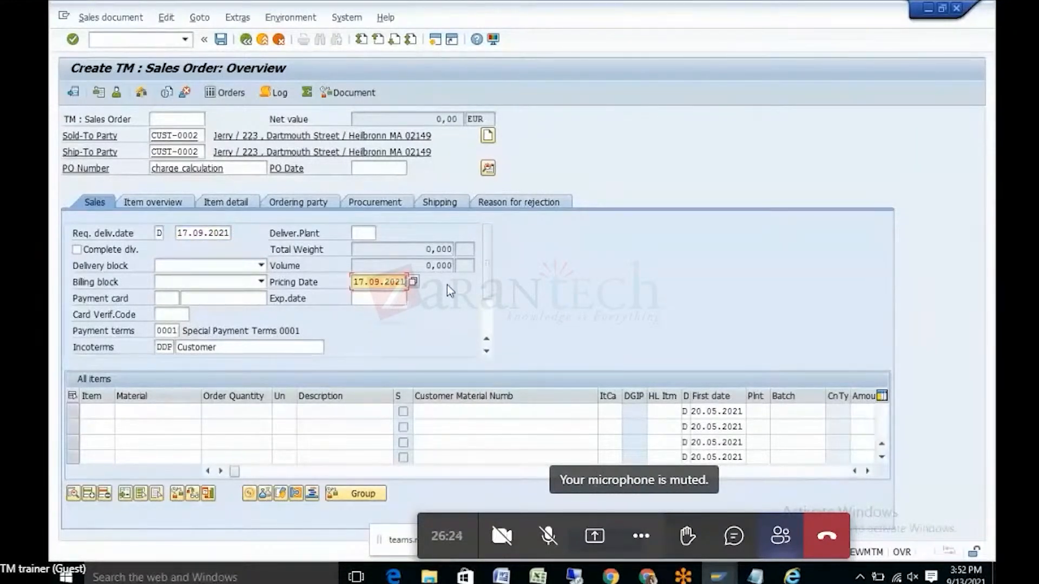
Step: Add material TMPROD-01 with an order quantity of 1 as the first item and accept the billing date redetermination
{"action": "left_click", "coordinate": [147, 410]}
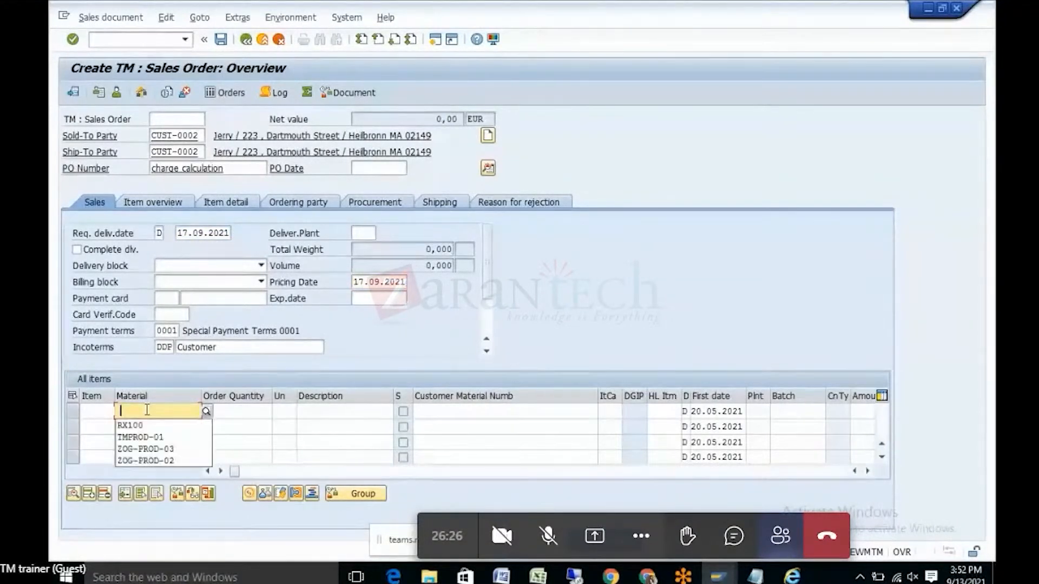
{"action": "left_click", "coordinate": [140, 437]}
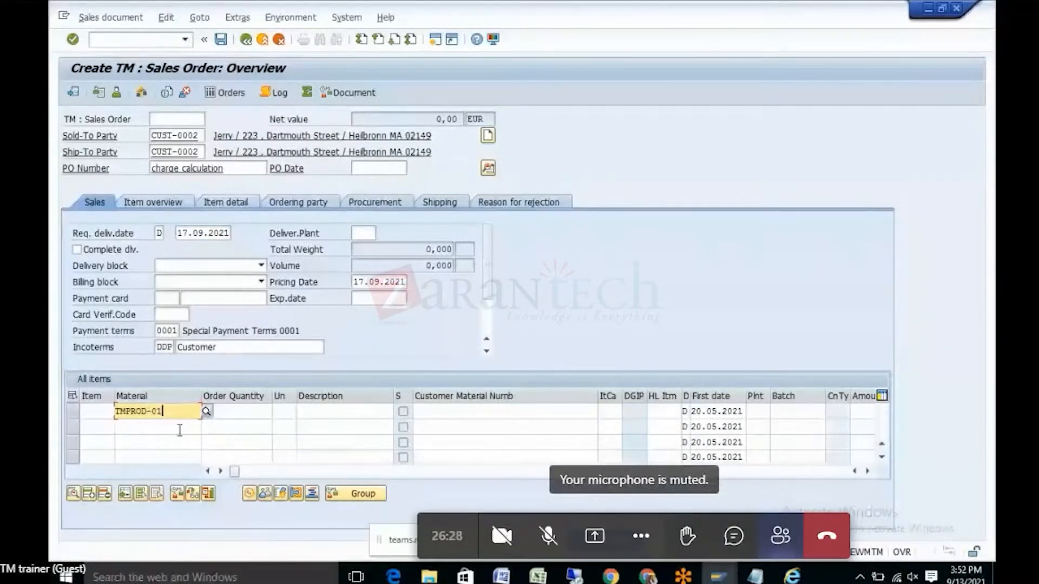
{"action": "left_click", "coordinate": [242, 415]}
{"action": "type", "text": "1"}
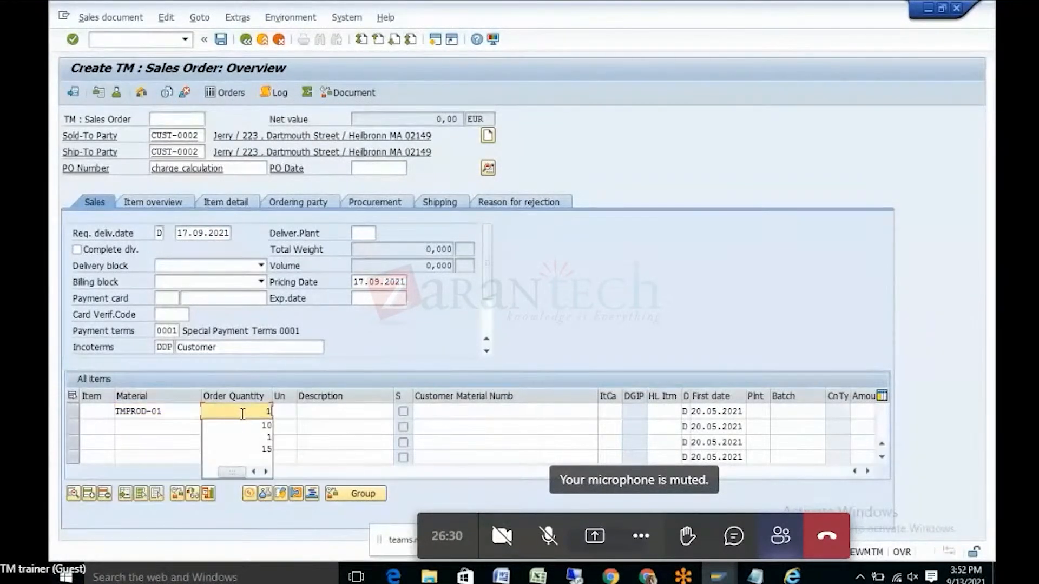
{"action": "key", "text": "Return"}
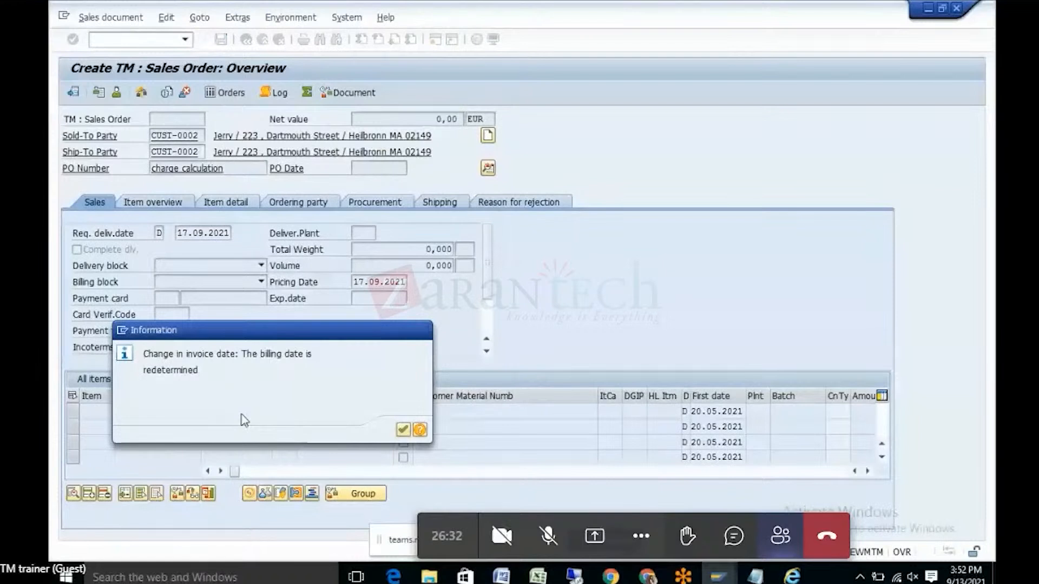
{"action": "key", "text": "Return"}
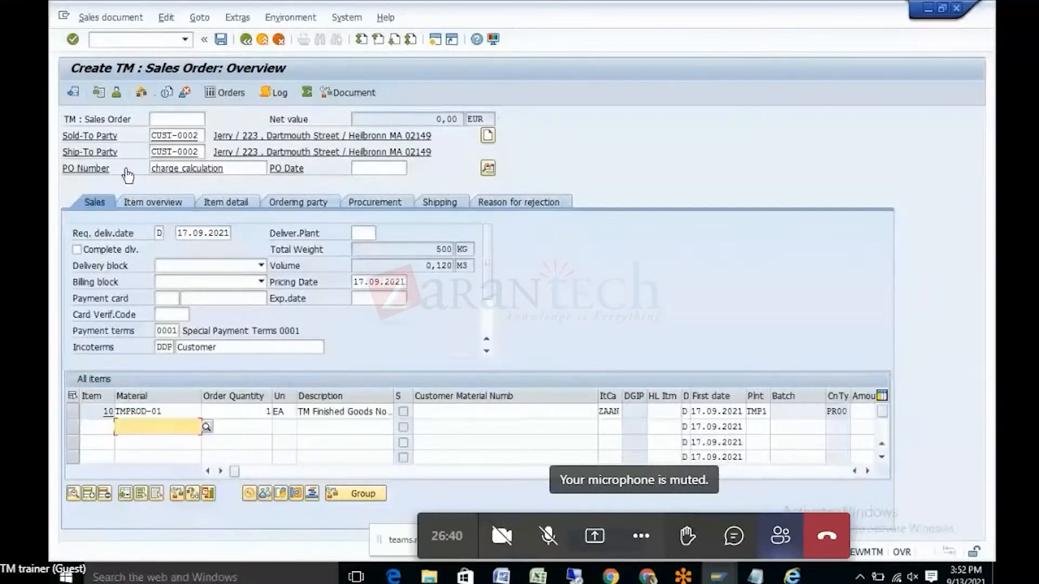
Step: Check the sales order's incompletion log and open item 10's pricing conditions to complete the missing net value
{"action": "double_click", "coordinate": [145, 410]}
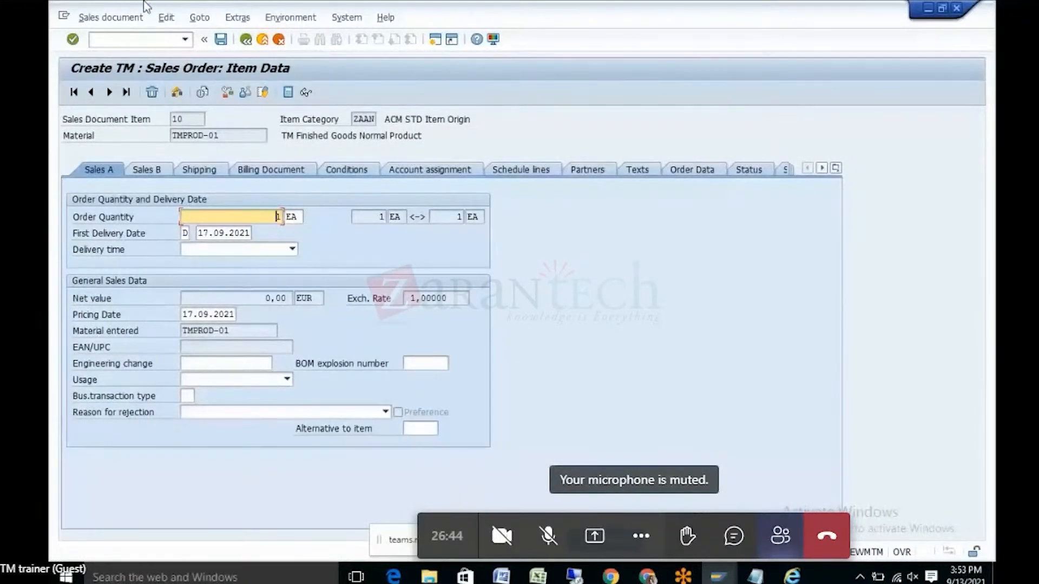
{"action": "left_click", "coordinate": [246, 41]}
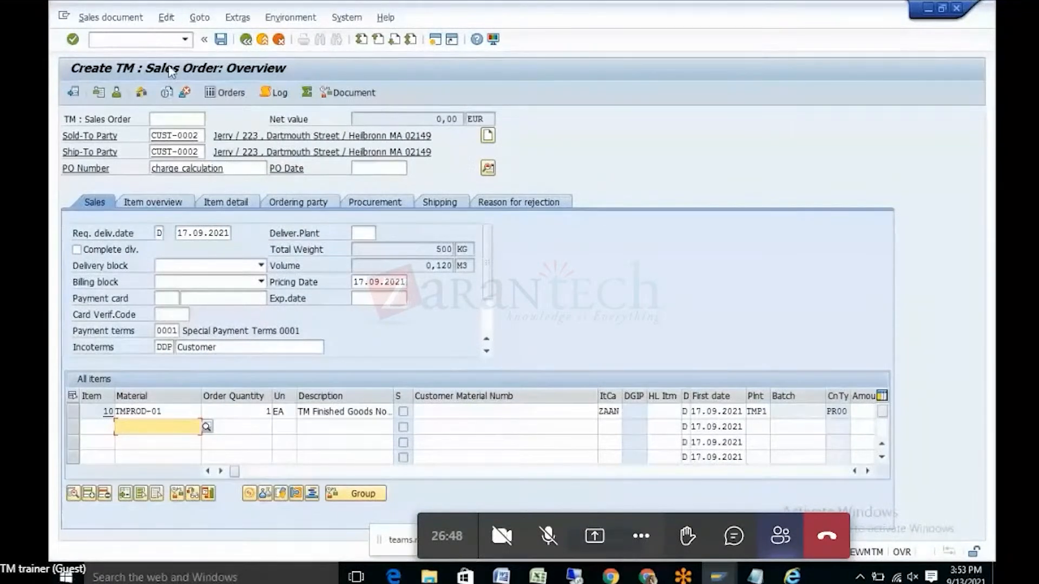
{"action": "left_click", "coordinate": [164, 19]}
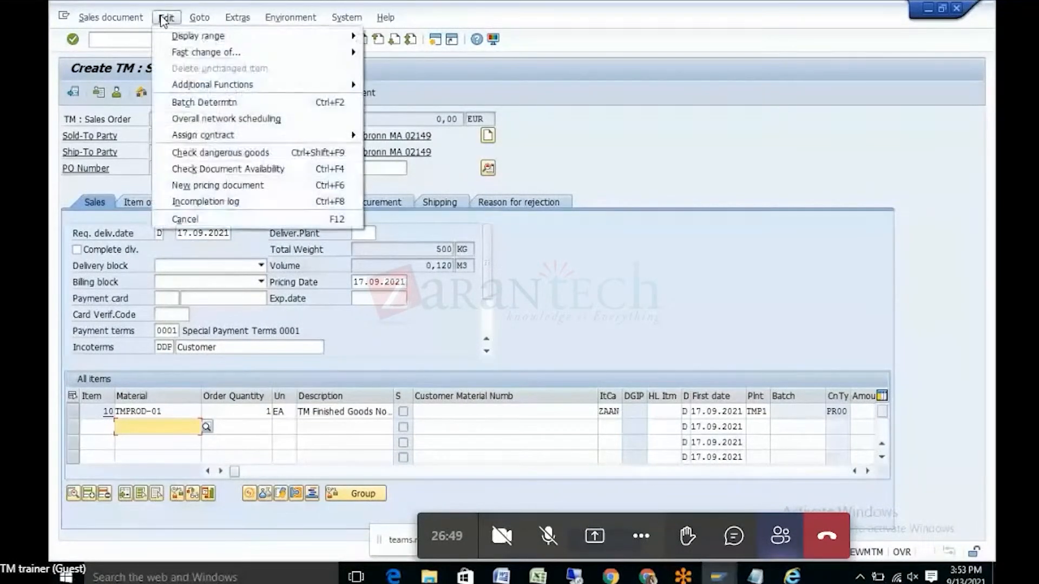
{"action": "left_click", "coordinate": [192, 201]}
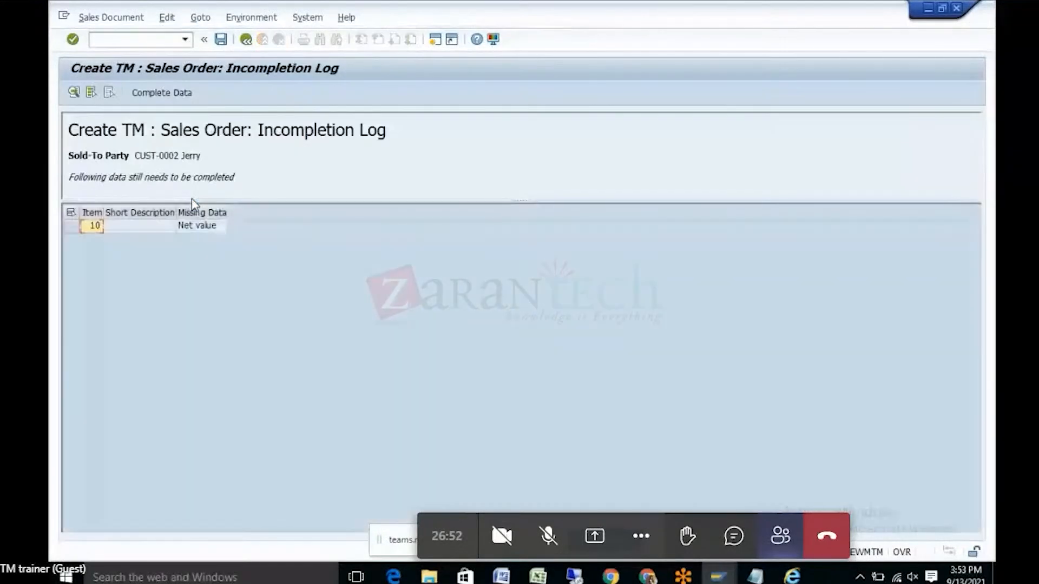
{"action": "left_click", "coordinate": [70, 214]}
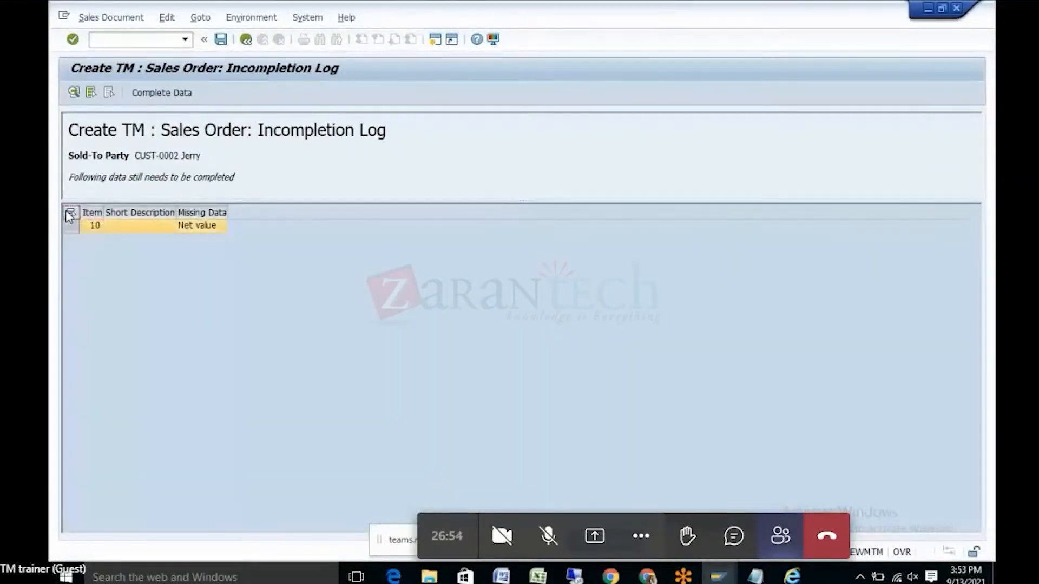
{"action": "left_click", "coordinate": [192, 93]}
{"action": "left_click", "coordinate": [159, 94]}
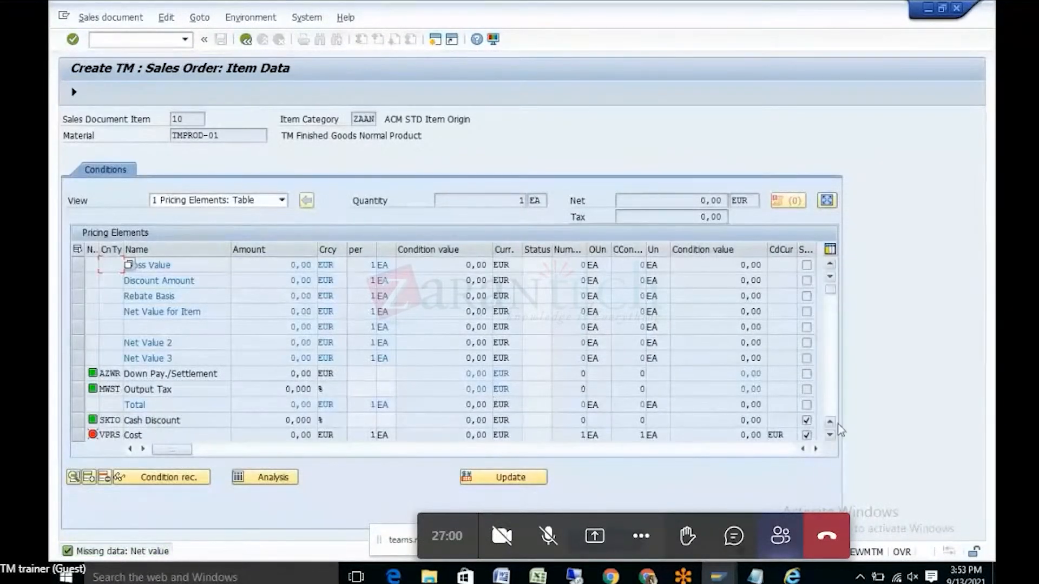
Step: Add pricing condition PR00 with an amount of 100 to item 10 and save the sales order
{"action": "left_click", "coordinate": [832, 436]}
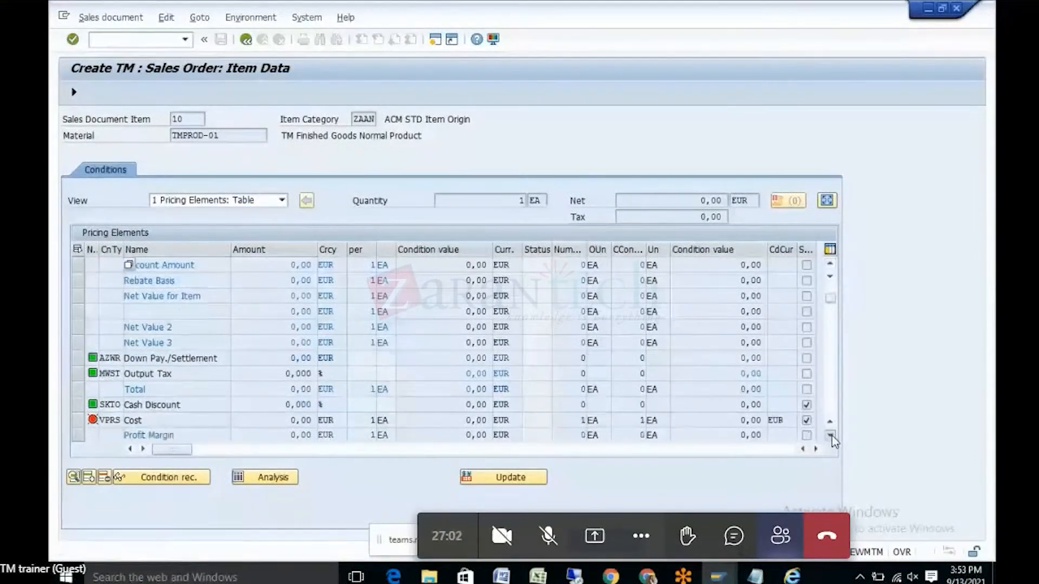
{"action": "left_click", "coordinate": [832, 436]}
{"action": "left_click", "coordinate": [832, 436]}
{"action": "left_click", "coordinate": [832, 436]}
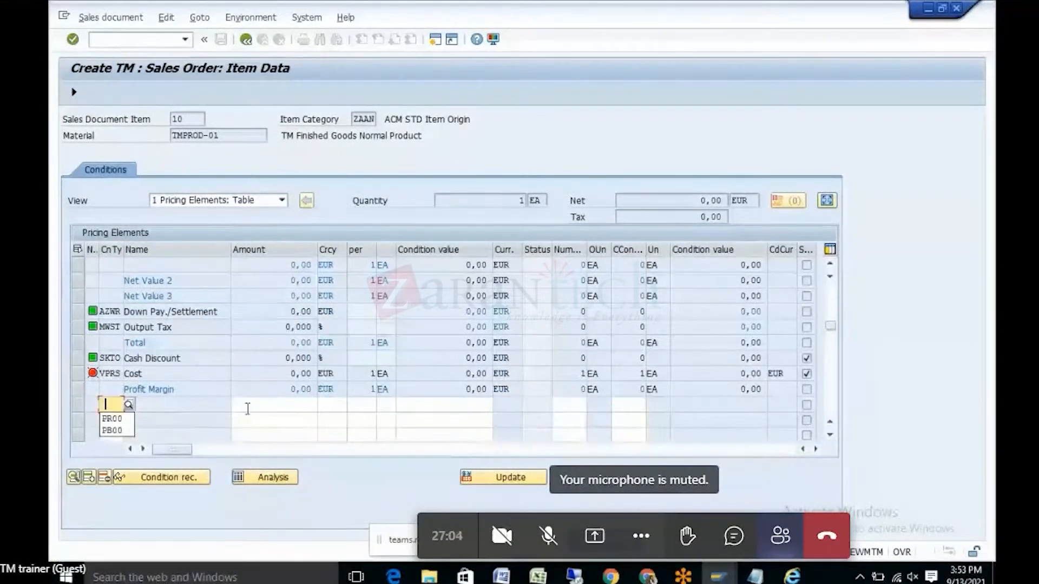
{"action": "left_click", "coordinate": [114, 419]}
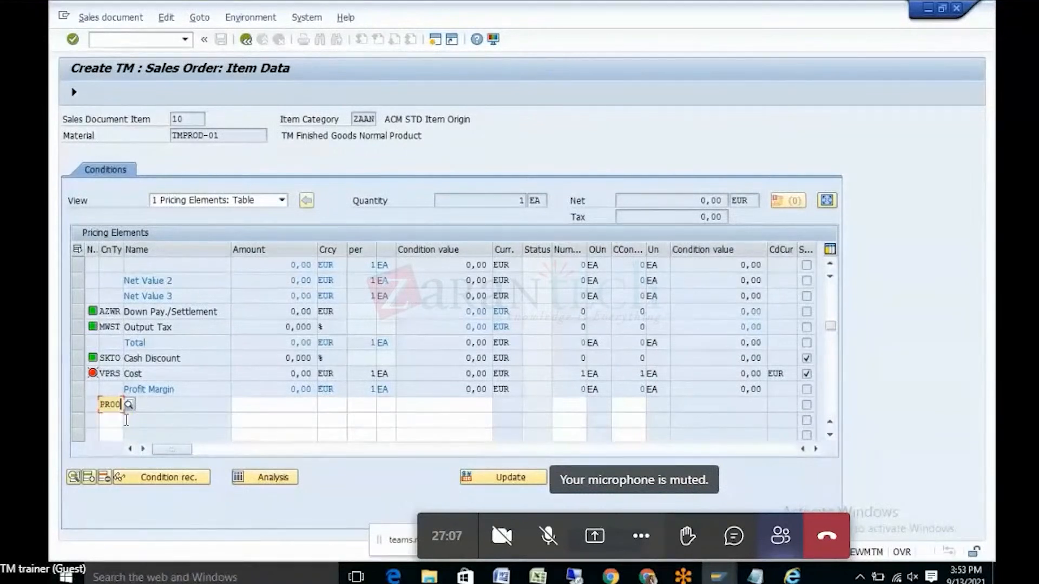
{"action": "left_click", "coordinate": [293, 403]}
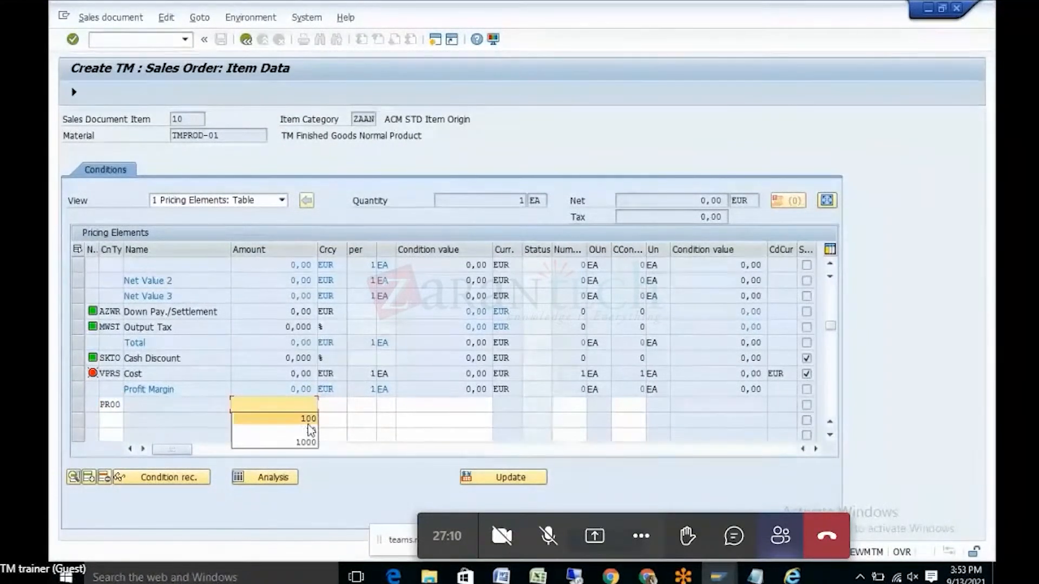
{"action": "left_click", "coordinate": [309, 419]}
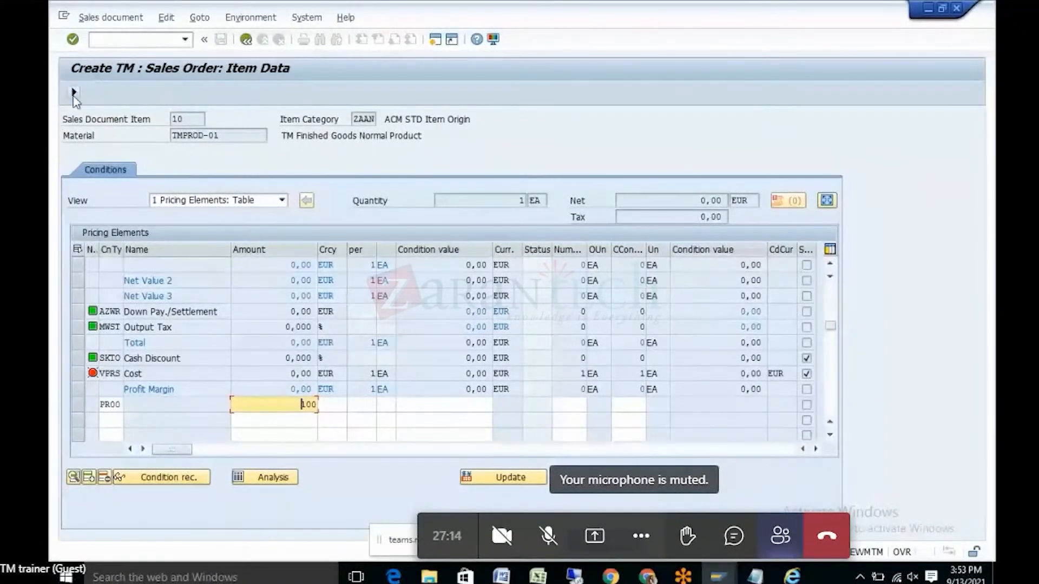
{"action": "left_click", "coordinate": [75, 95]}
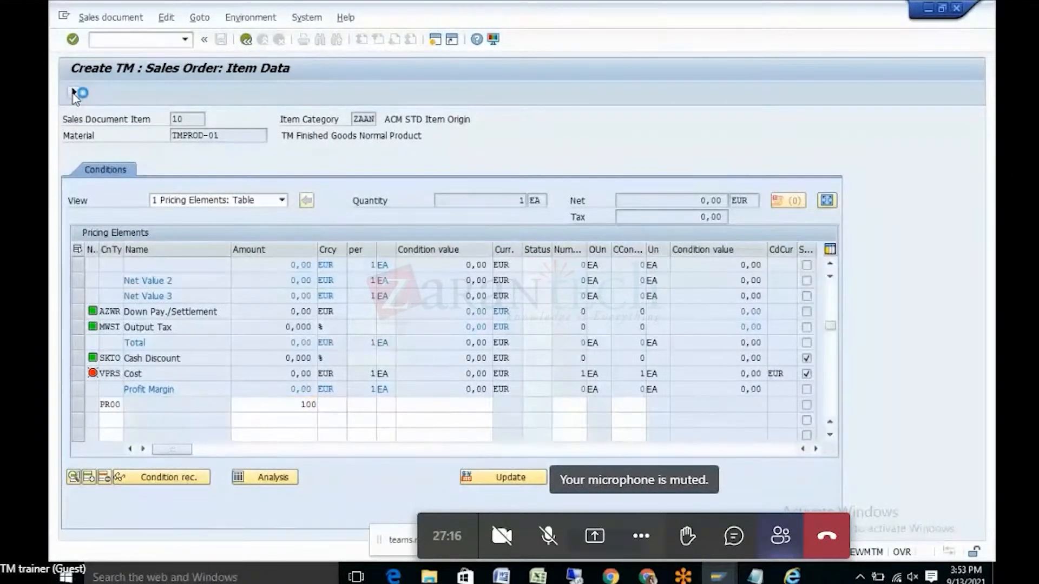
{"action": "left_click", "coordinate": [226, 44]}
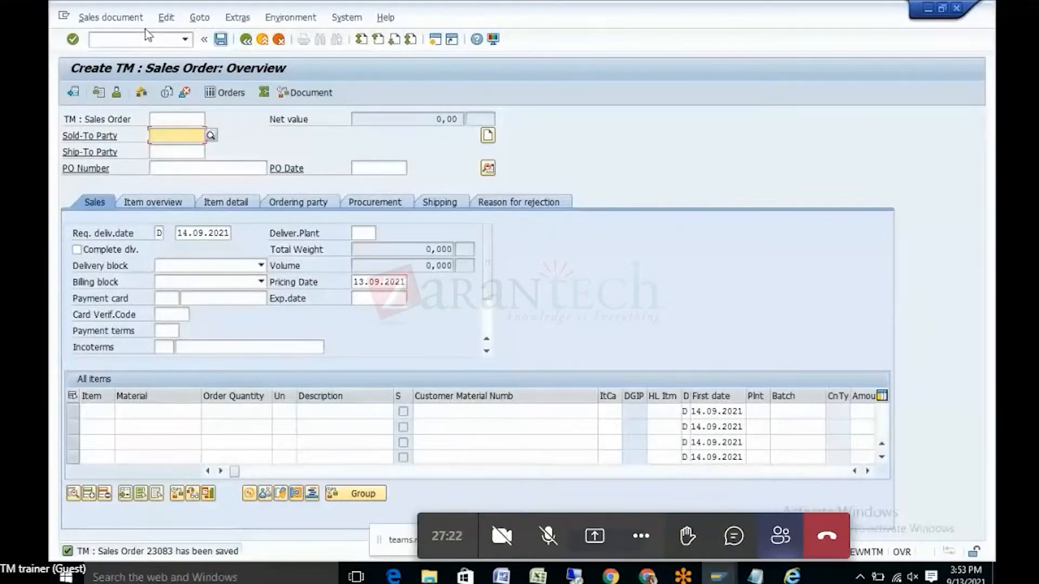
Step: Create and save an outbound delivery for the saved sales order with shipping point TSPD and selection date 17.09.2021
{"action": "left_click", "coordinate": [113, 18]}
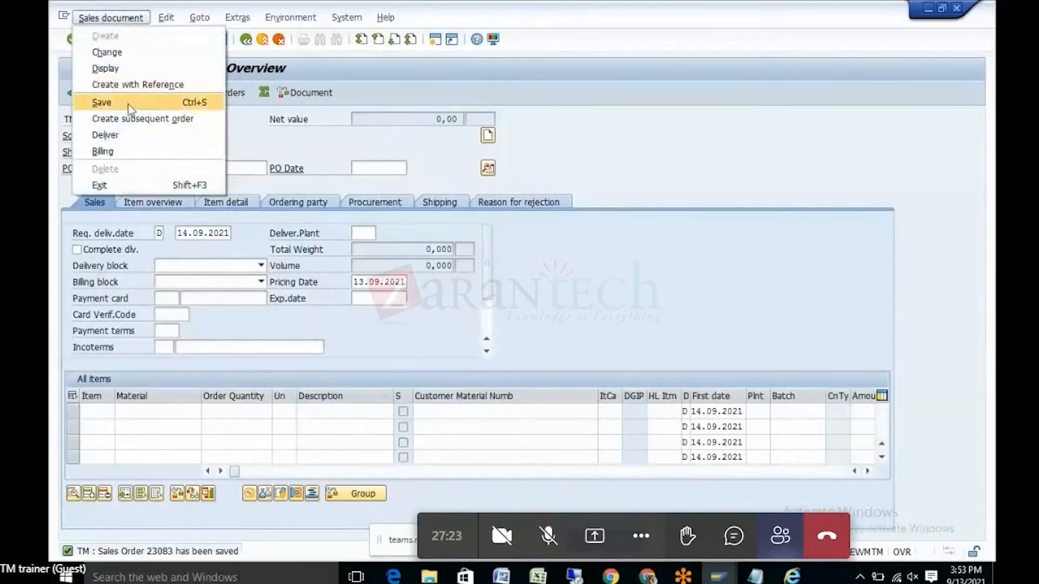
{"action": "left_click", "coordinate": [126, 135]}
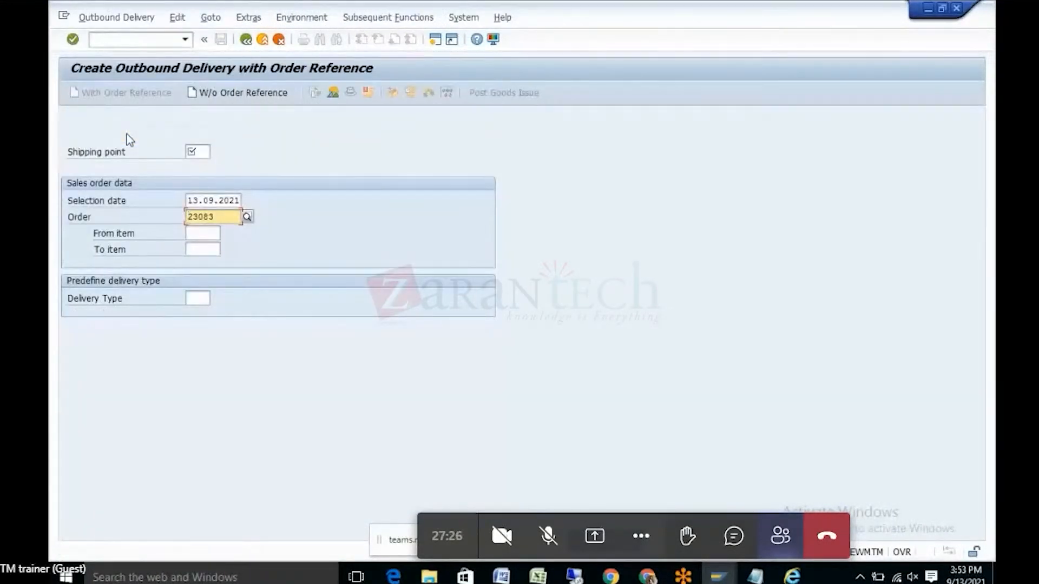
{"action": "left_click", "coordinate": [198, 152]}
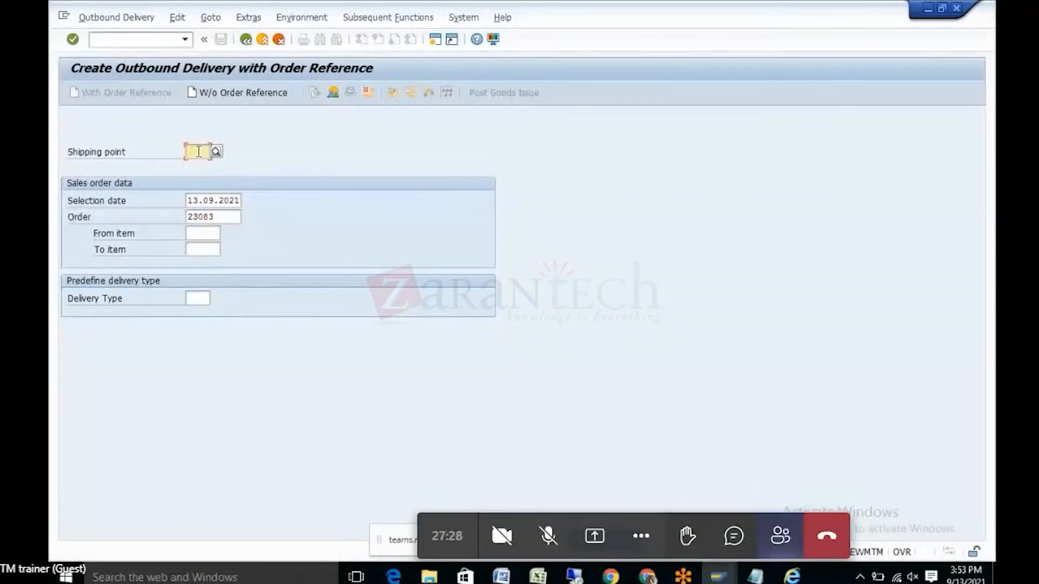
{"action": "left_click", "coordinate": [199, 179]}
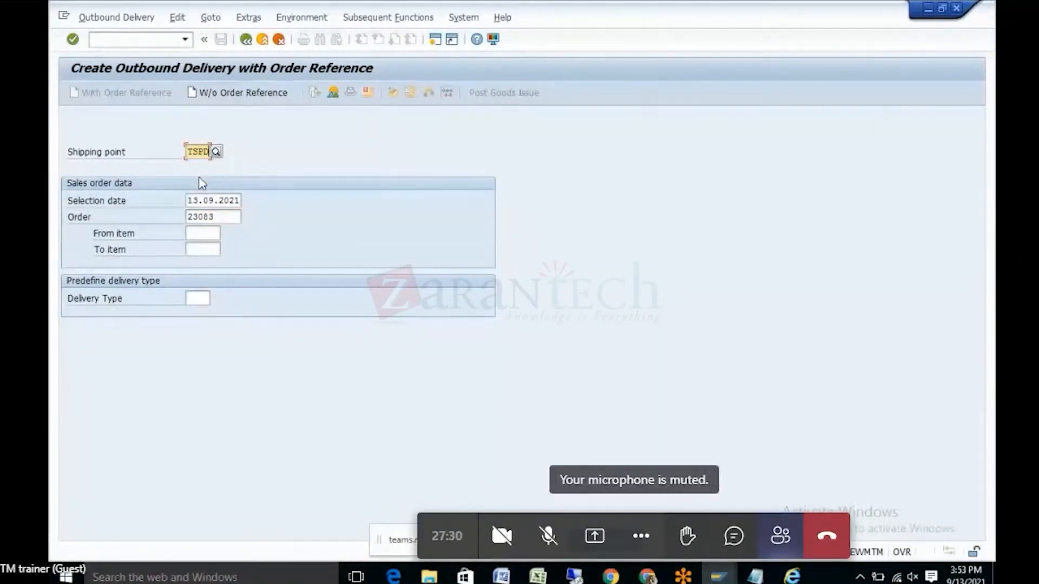
{"action": "left_click", "coordinate": [200, 202]}
{"action": "key", "text": "Return"}
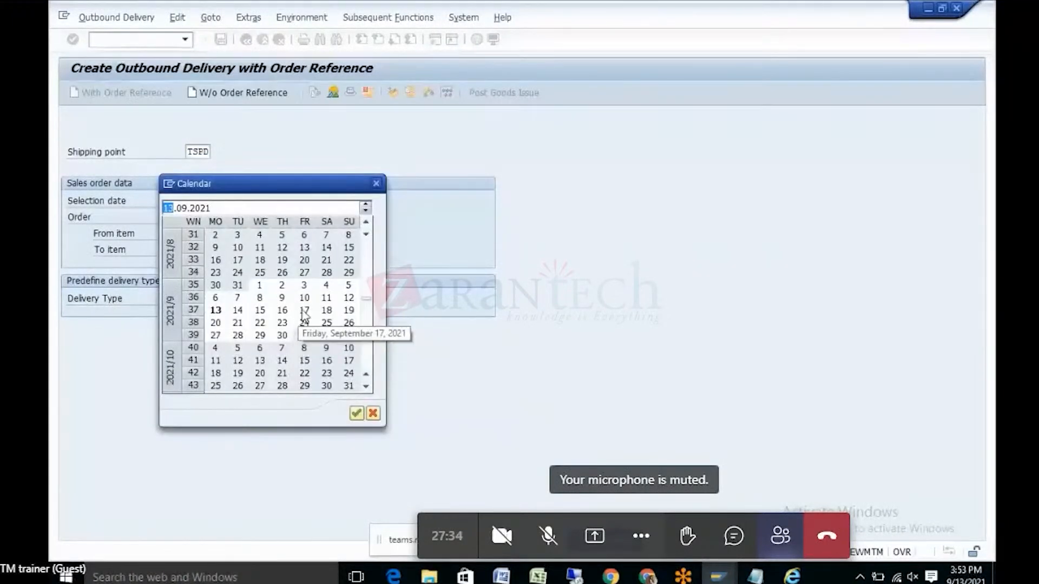
{"action": "double_click", "coordinate": [306, 310]}
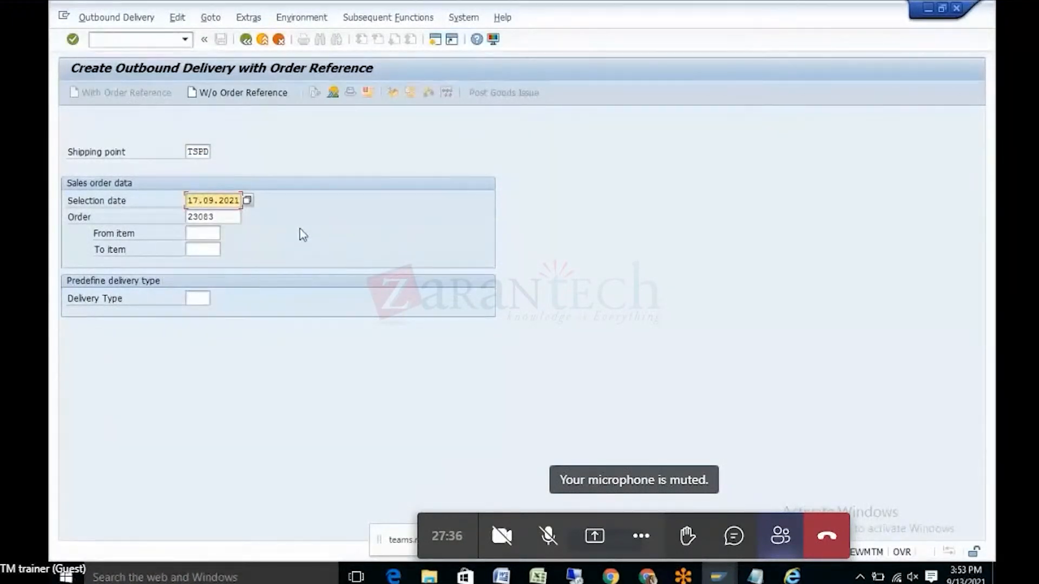
{"action": "key", "text": "Return"}
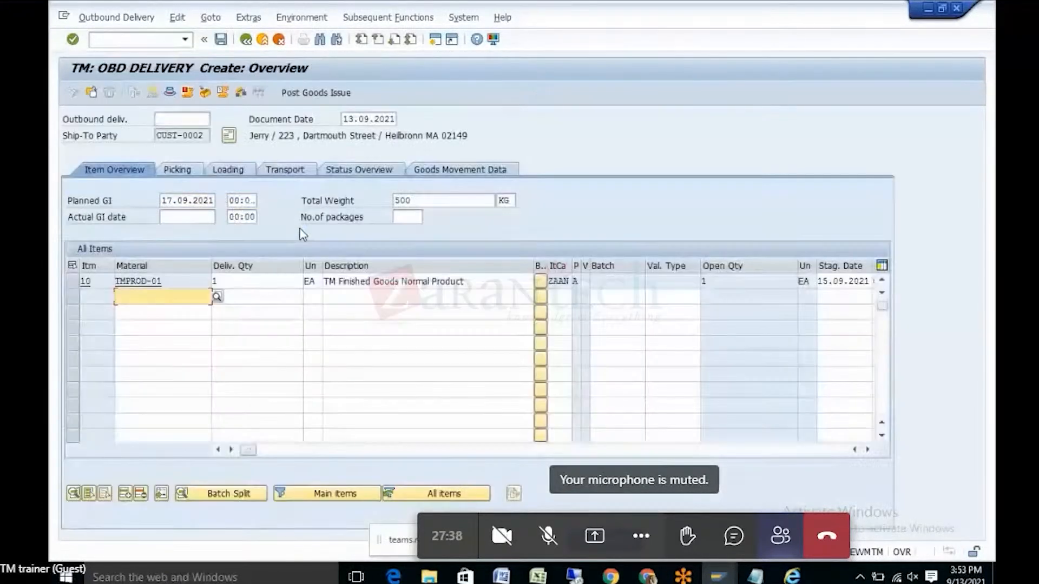
{"action": "left_click", "coordinate": [222, 41]}
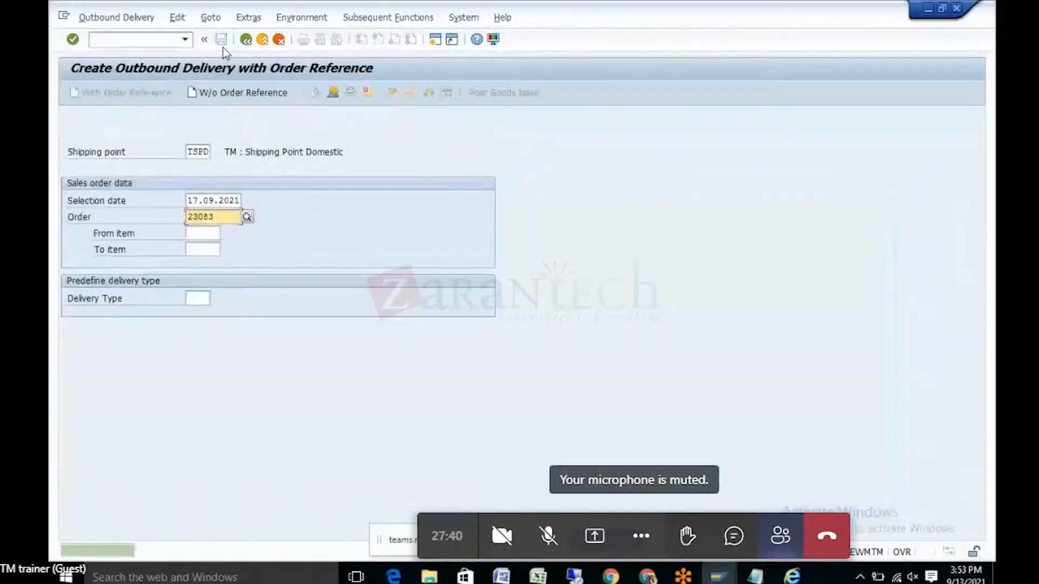
Step: Display the saved outbound delivery and examine its TM status
{"action": "left_click", "coordinate": [117, 17]}
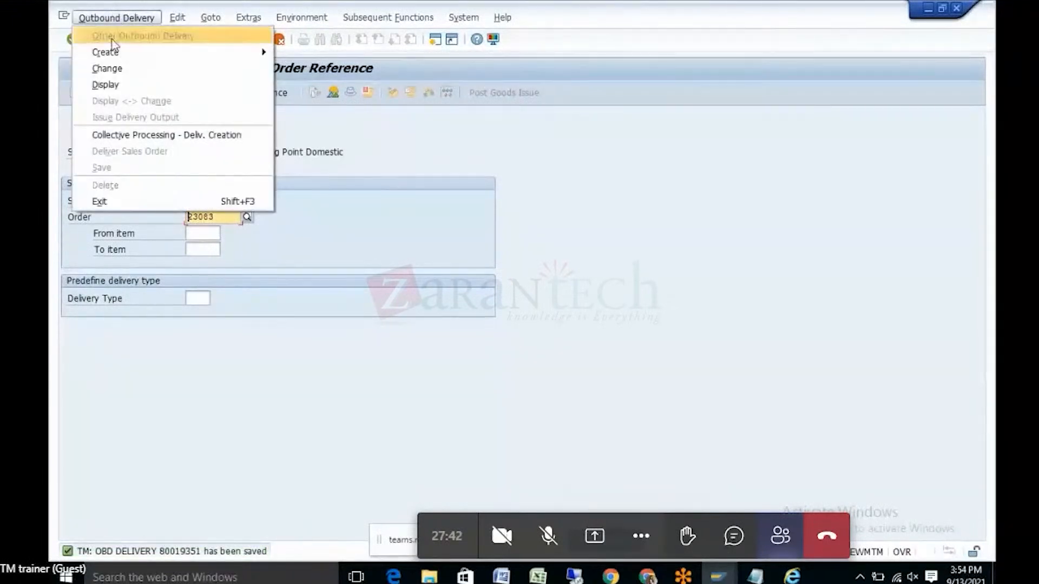
{"action": "left_click", "coordinate": [110, 87]}
{"action": "key", "text": "Return"}
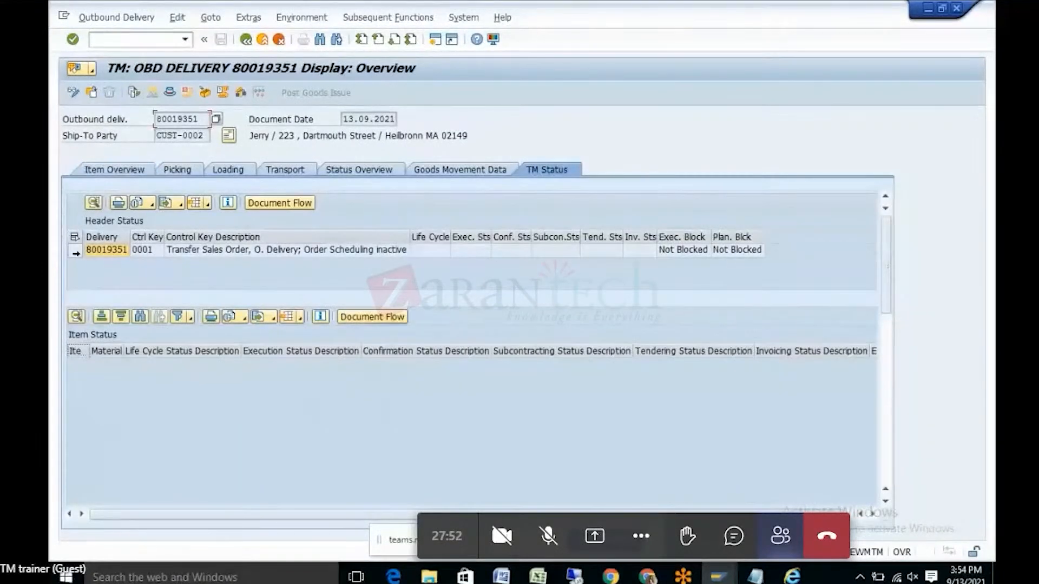
Step: Display the saved sales order with transaction va03 and examine its TM status
{"action": "left_click", "coordinate": [245, 40]}
{"action": "left_click", "coordinate": [245, 40]}
{"action": "type", "text": "va03"}
{"action": "key", "text": "Return"}
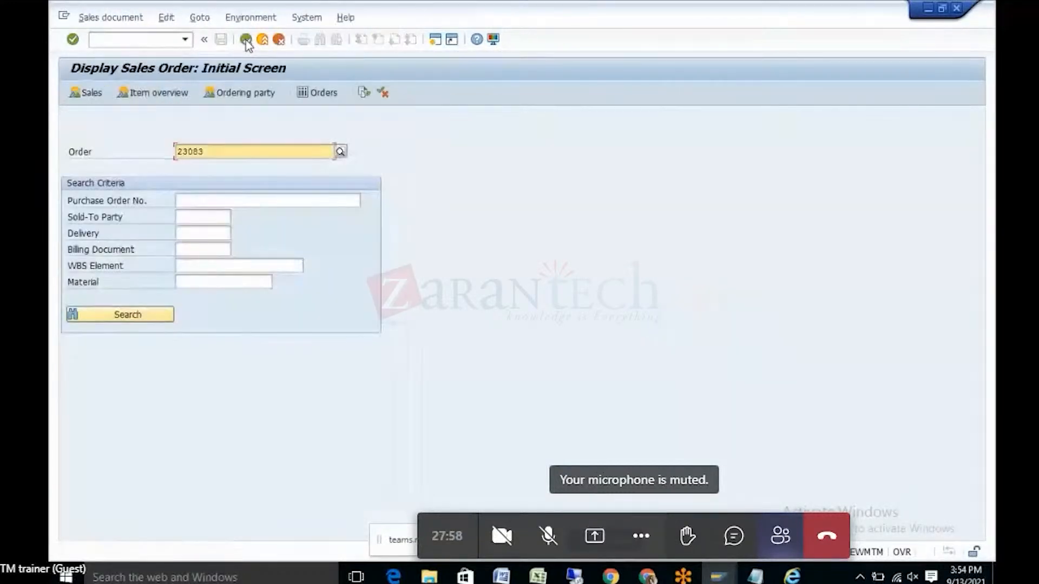
{"action": "key", "text": "Return"}
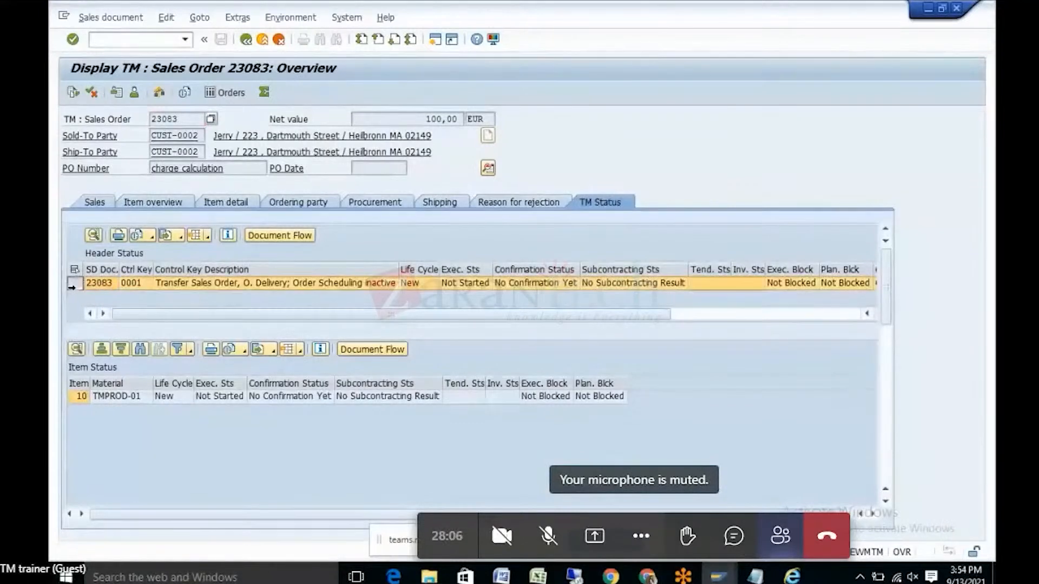
Step: Examine the TM document flow of the sales order and return to the SAP Easy Access screen
{"action": "left_click", "coordinate": [310, 236]}
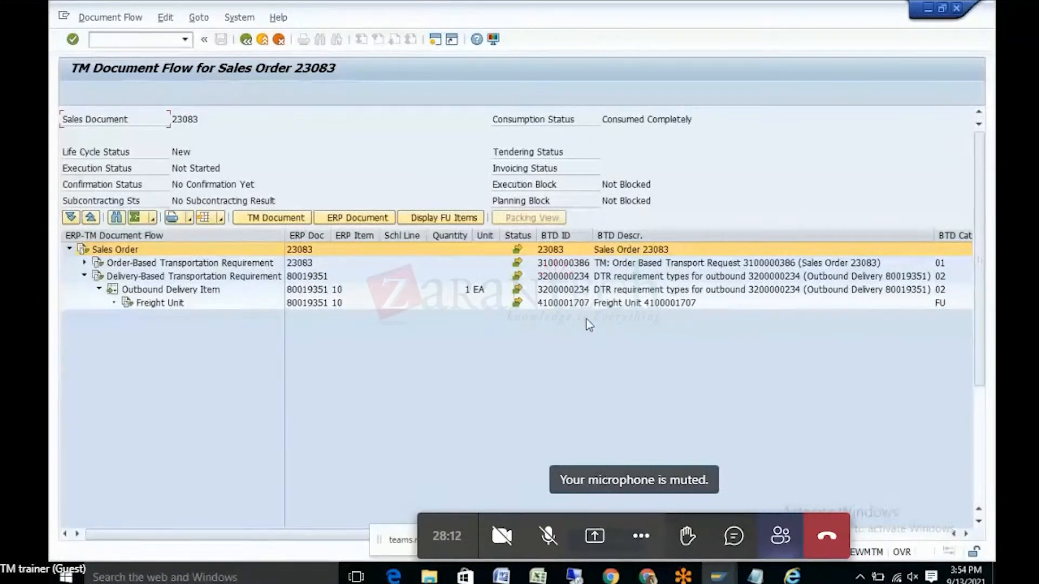
{"action": "left_click", "coordinate": [266, 41]}
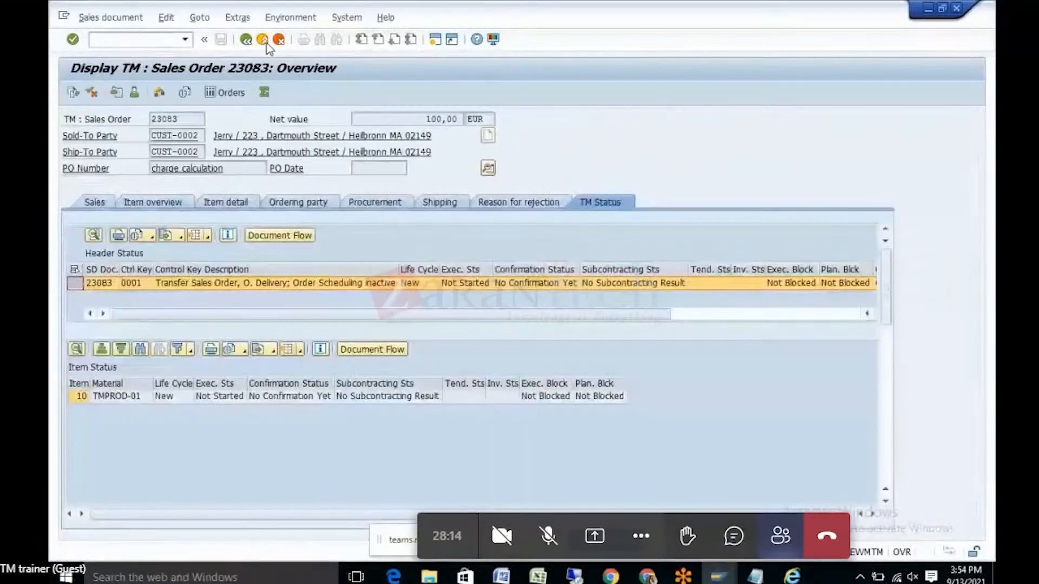
{"action": "left_click", "coordinate": [266, 41]}
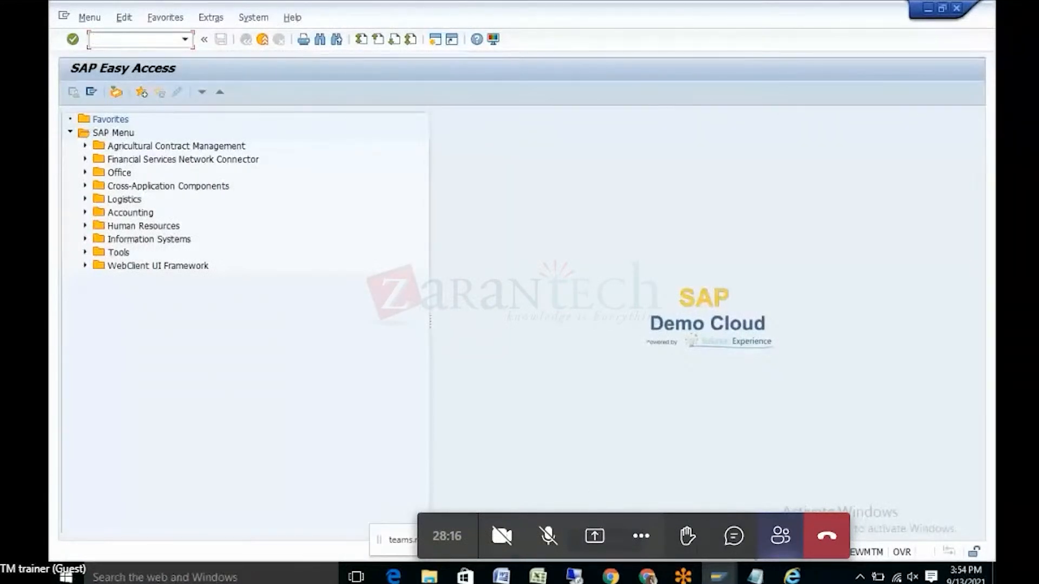
Step: Switch to NetWeaver Business Client in the browser and open the Transportation Cockpit with the profile and layout set "planning"
{"action": "mouse_move", "coordinate": [791, 575]}
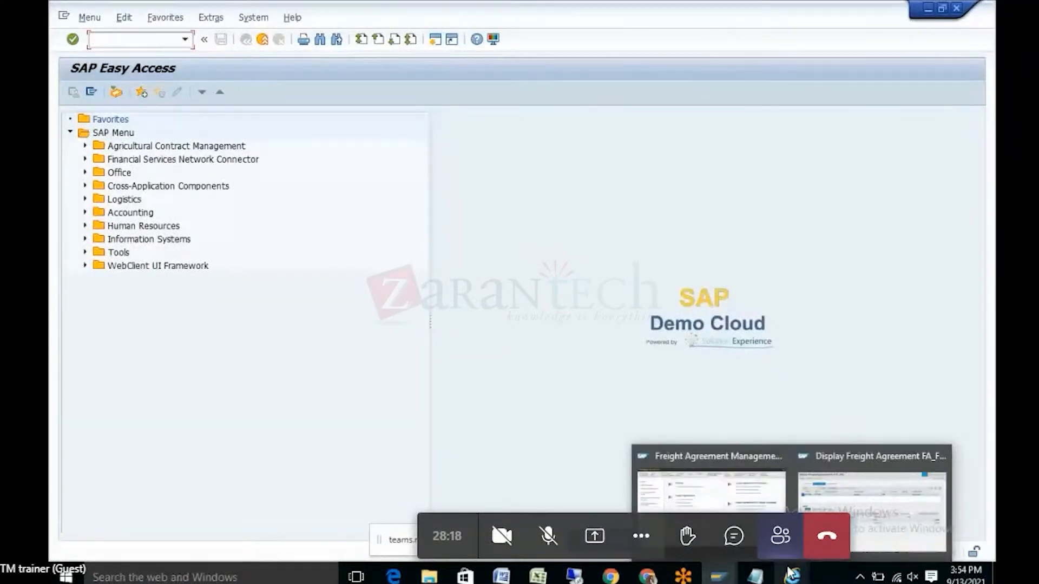
{"action": "left_click", "coordinate": [859, 521]}
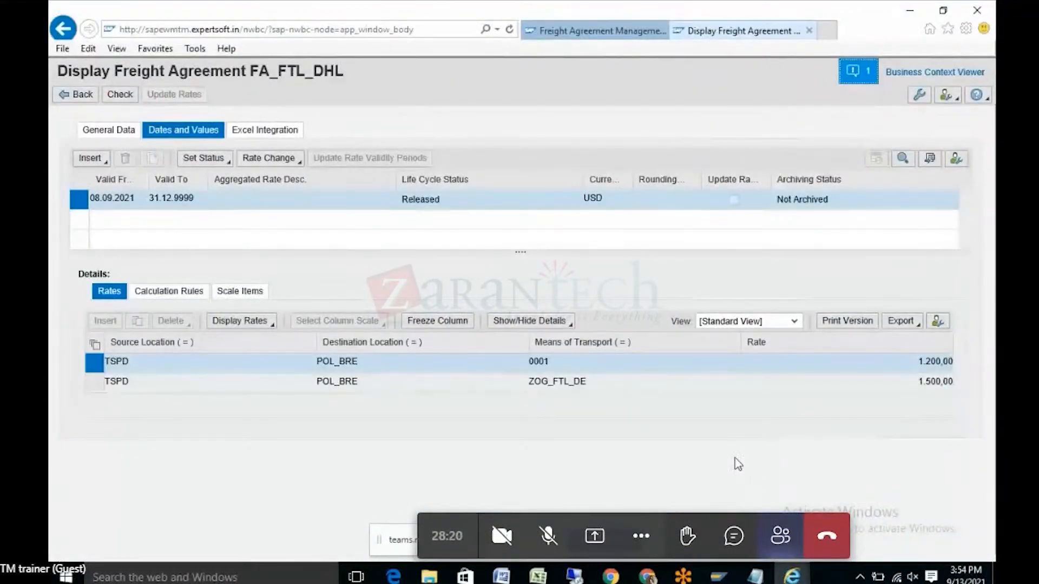
{"action": "left_click", "coordinate": [571, 34]}
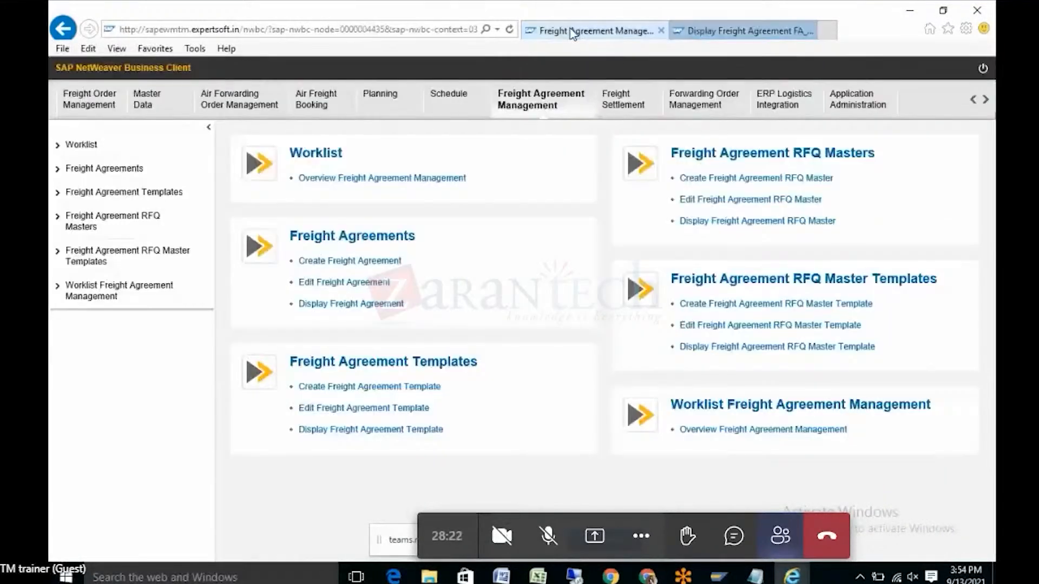
{"action": "left_click", "coordinate": [387, 110]}
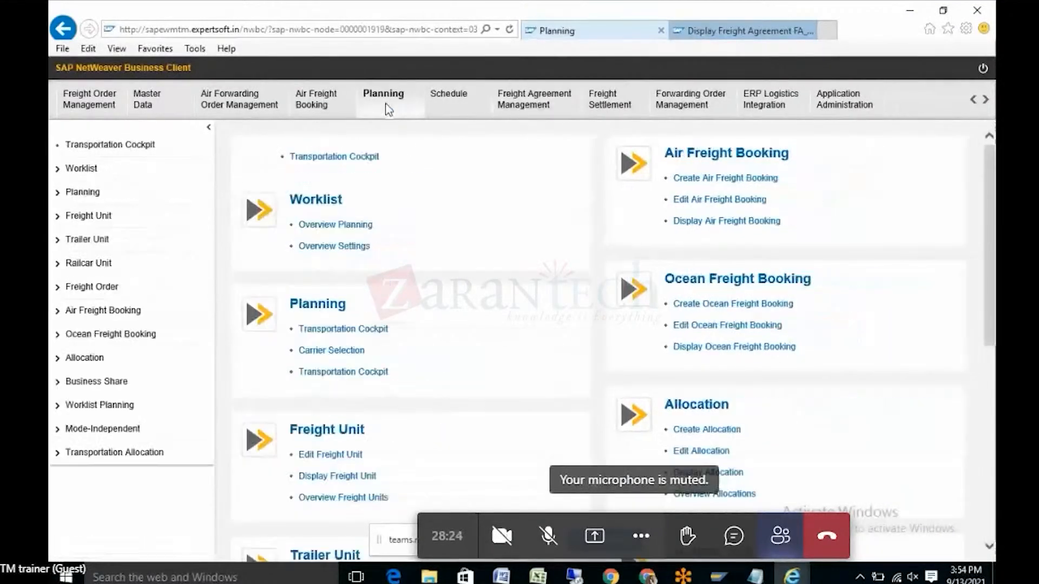
{"action": "left_click", "coordinate": [354, 330]}
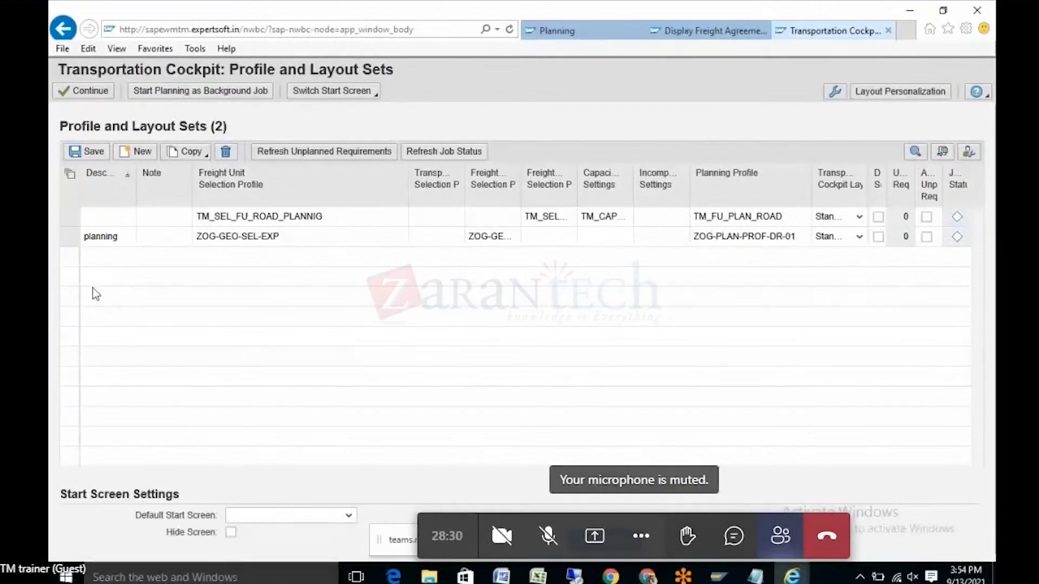
{"action": "left_click", "coordinate": [69, 237]}
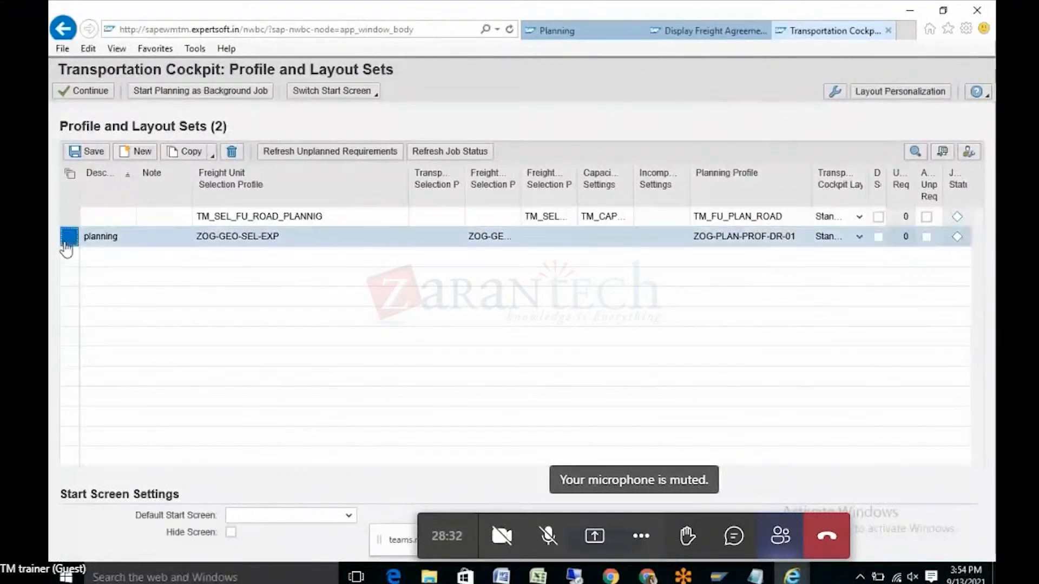
{"action": "left_click", "coordinate": [91, 92]}
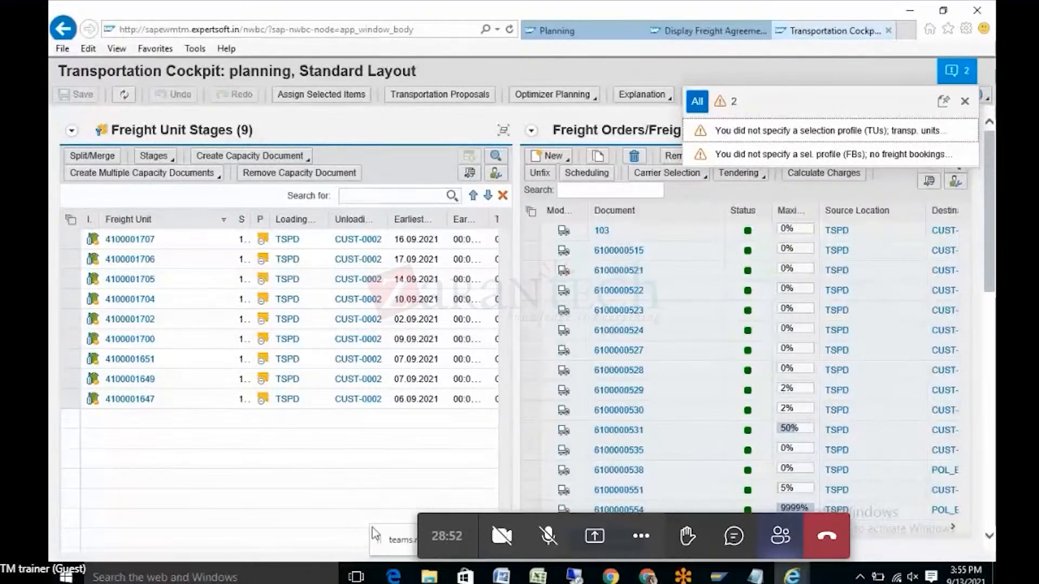
Step: Run optimizer planning with all resources for the new delivery's TSPD to CUST-0002 freight unit dated 16.09.2021, and save the plan
{"action": "left_click", "coordinate": [69, 260]}
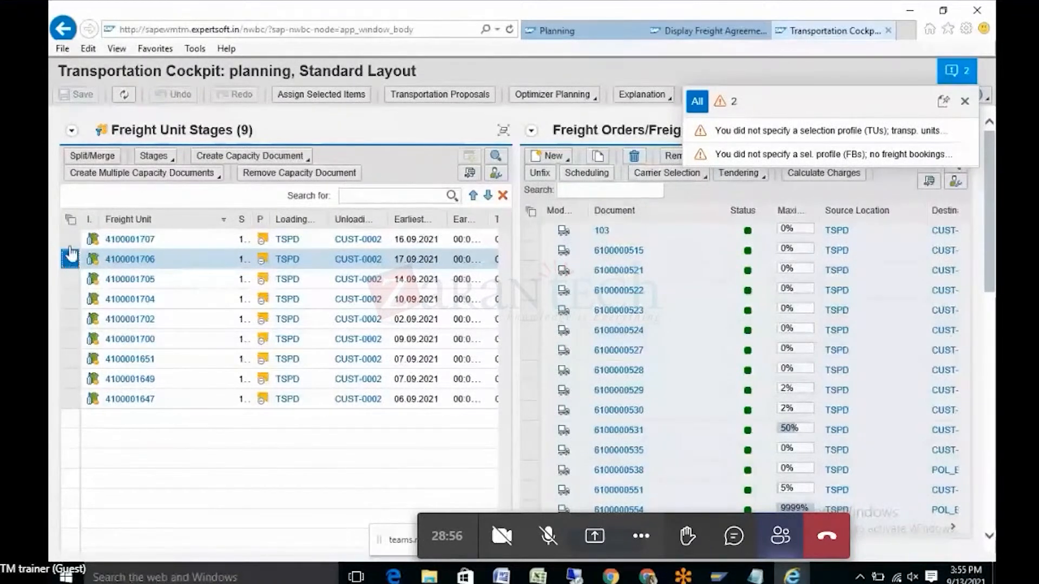
{"action": "left_click", "coordinate": [69, 239]}
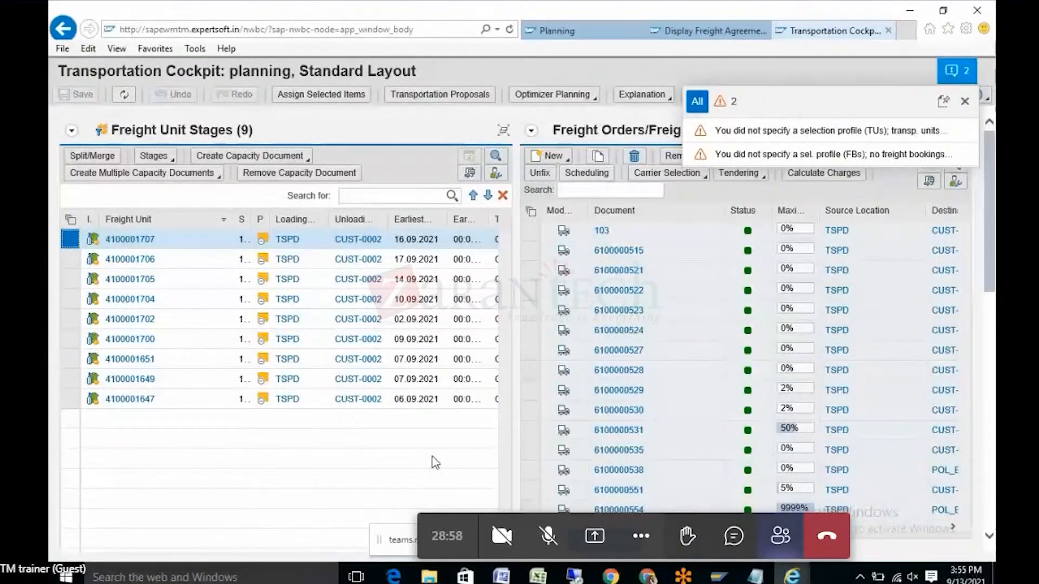
{"action": "left_click", "coordinate": [964, 101]}
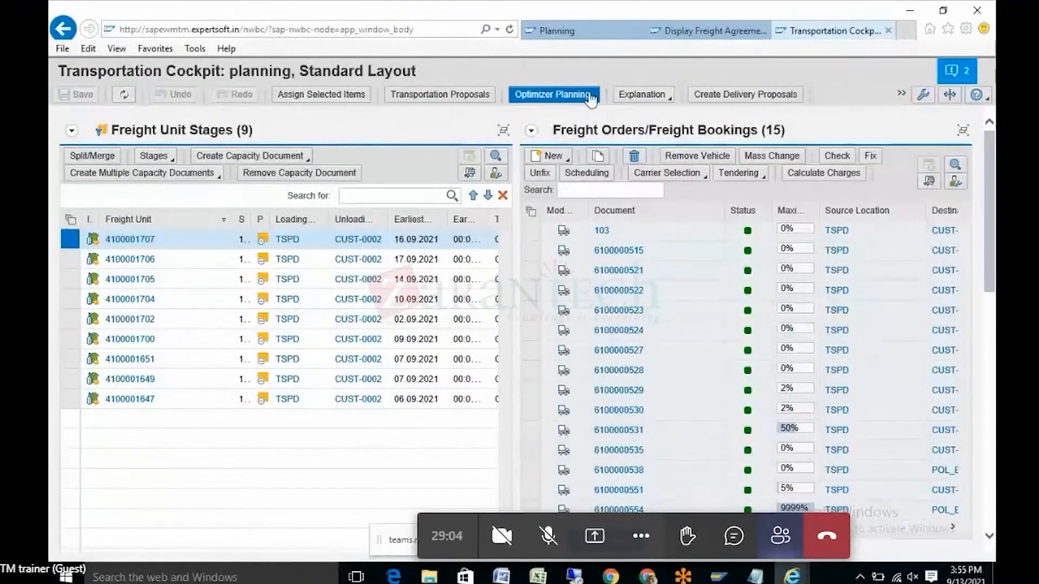
{"action": "left_click", "coordinate": [593, 97]}
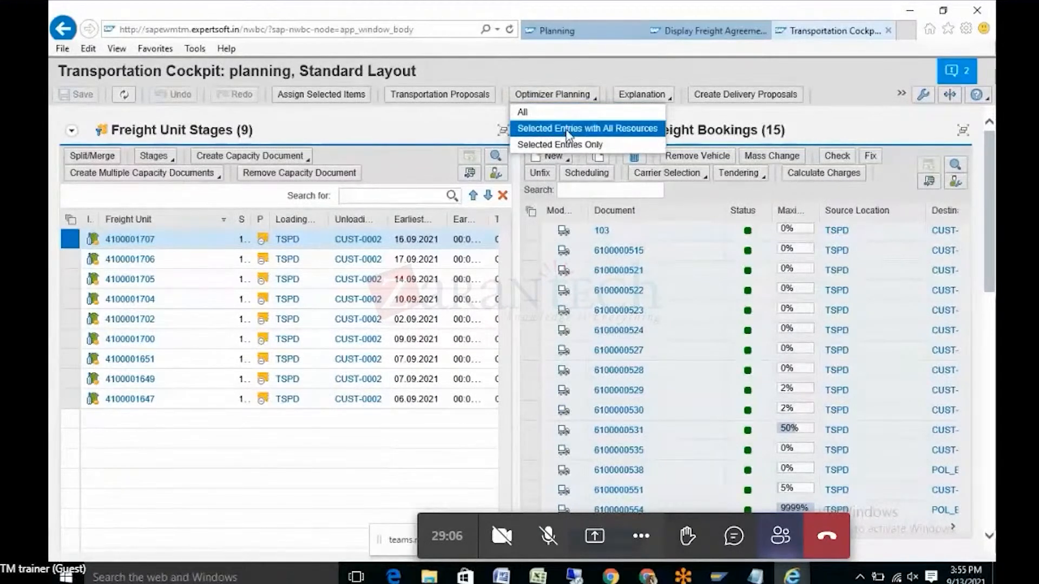
{"action": "left_click", "coordinate": [571, 129]}
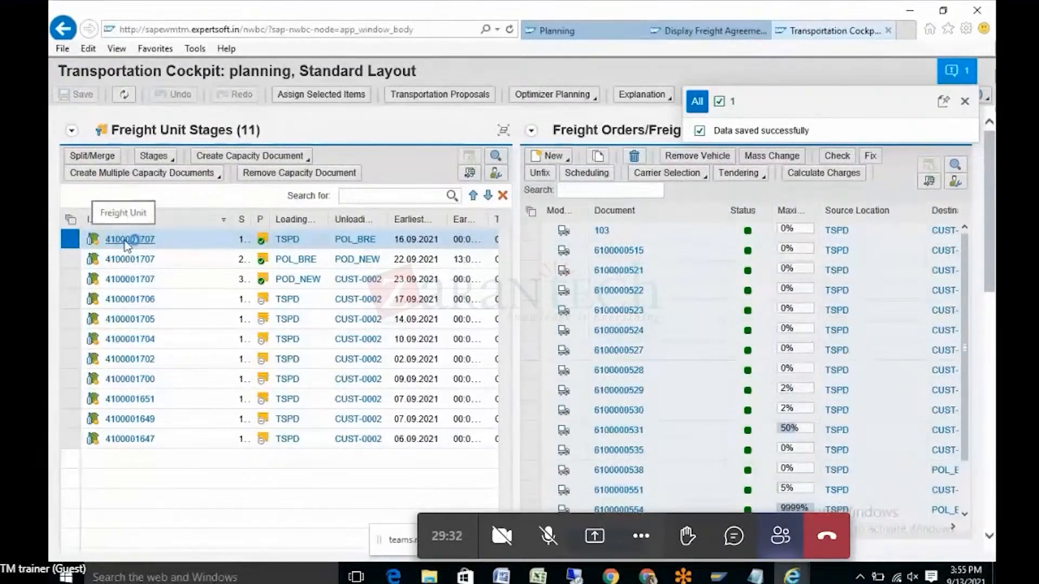
Step: Display the planned freight unit, examine its document flow and stages, and compare them with the rate lanes in freight agreement FA_FTL_DHL
{"action": "mouse_move", "coordinate": [127, 246]}
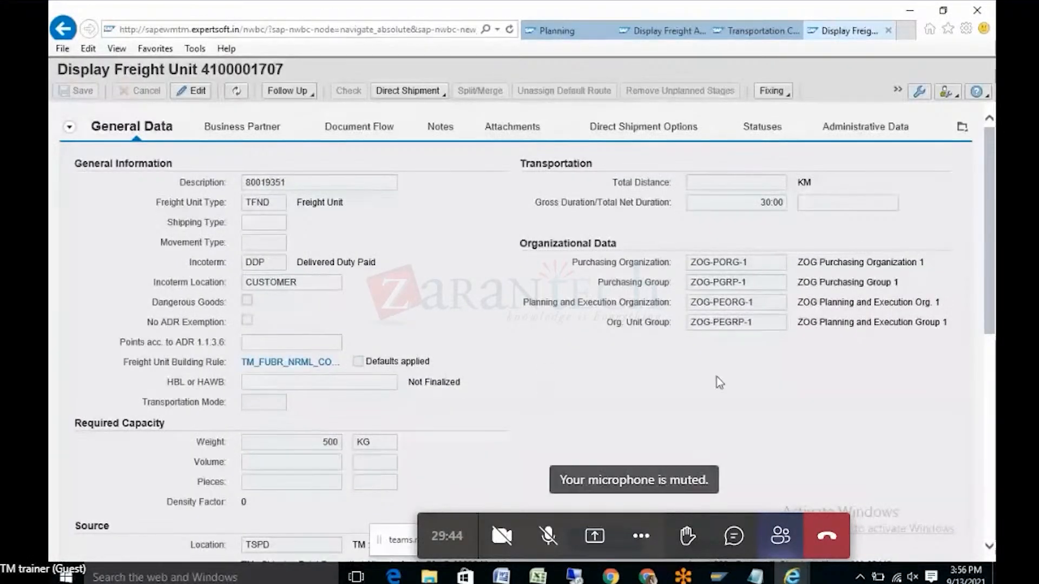
{"action": "left_click", "coordinate": [382, 130]}
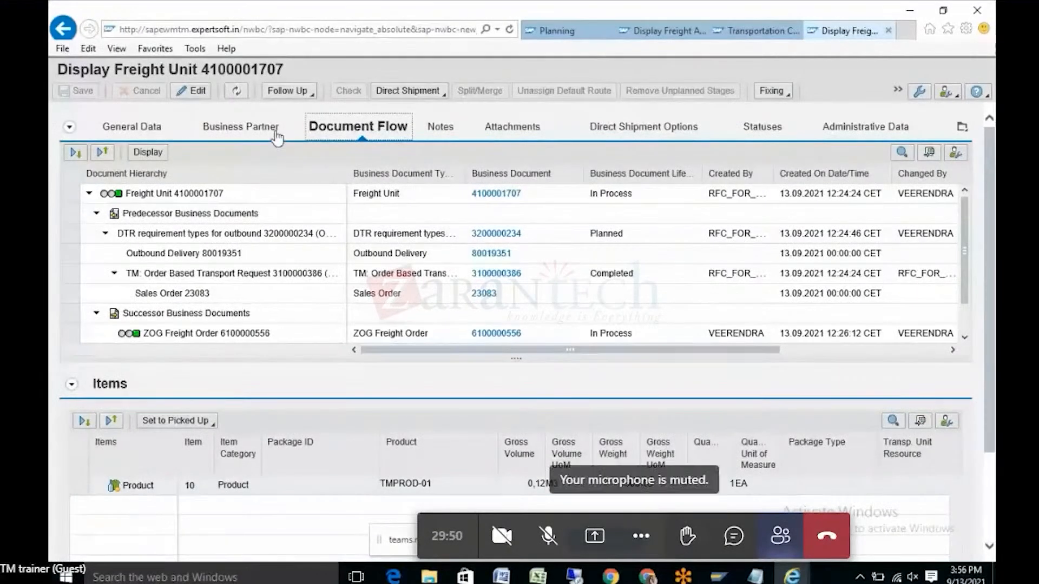
{"action": "left_click", "coordinate": [963, 130]}
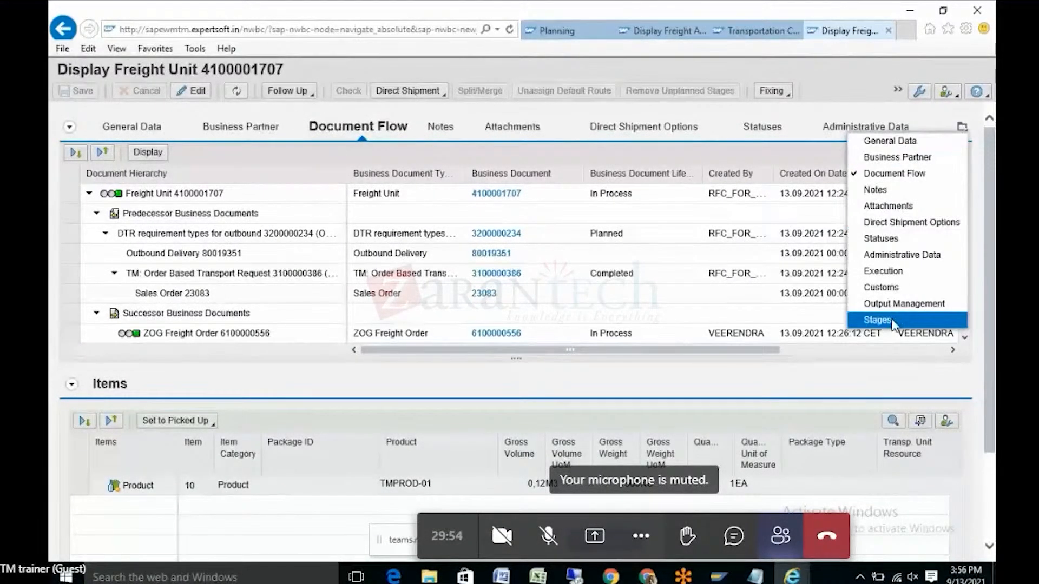
{"action": "left_click", "coordinate": [892, 321]}
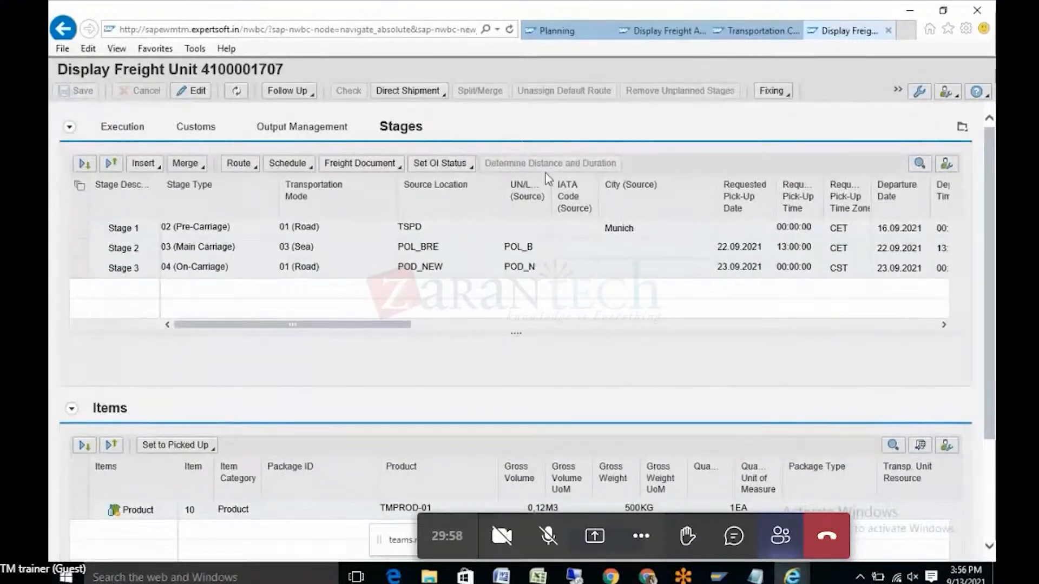
{"action": "left_click", "coordinate": [660, 36]}
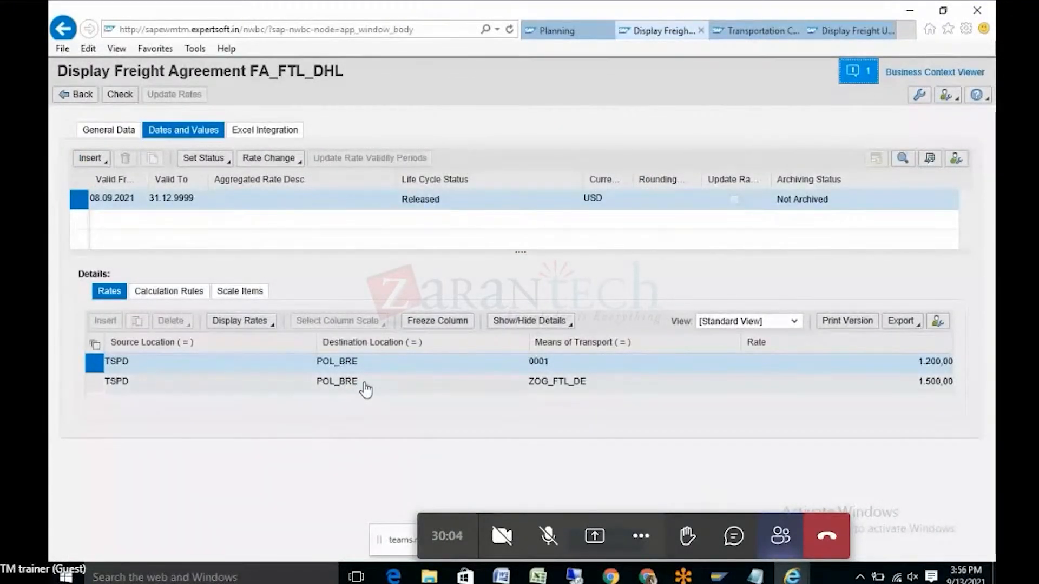
{"action": "left_click", "coordinate": [847, 36]}
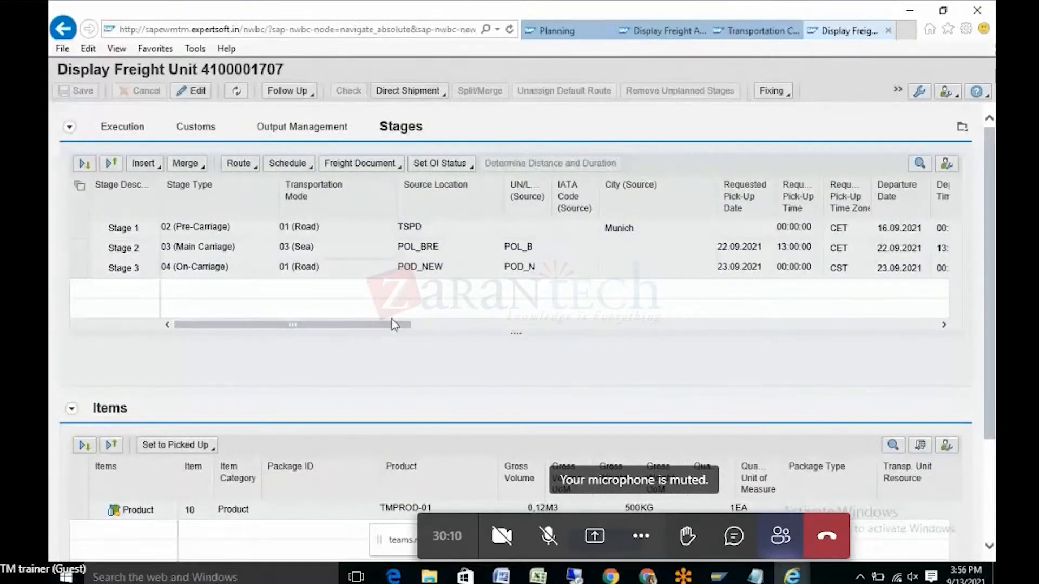
Step: Open the freight order assigned to Stage 1, close the freight unit, and examine the freight order's general data, source and destination
{"action": "left_click_drag", "start_coordinate": [389, 329], "coordinate": [897, 311]}
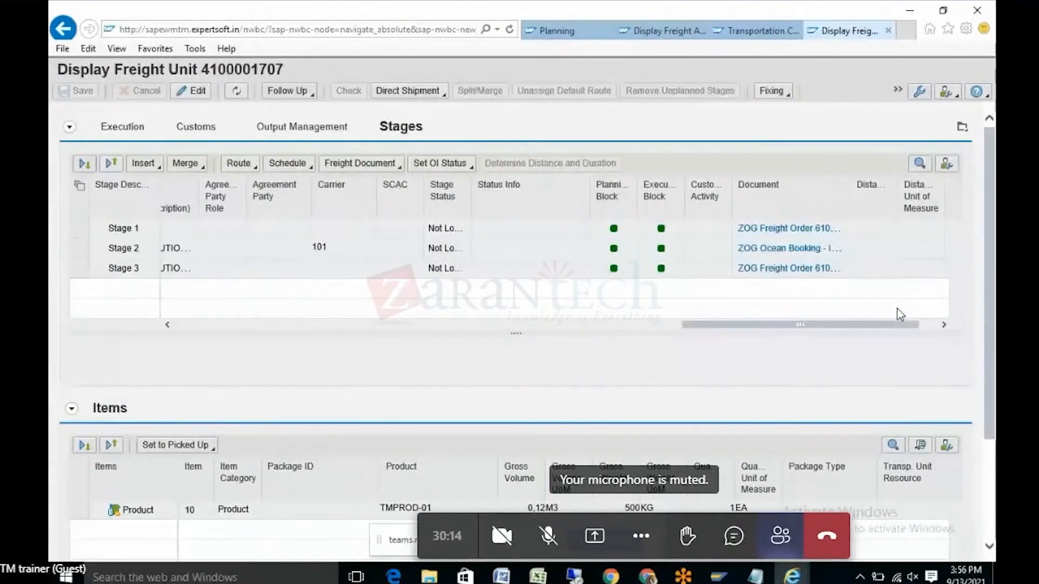
{"action": "left_click", "coordinate": [802, 229]}
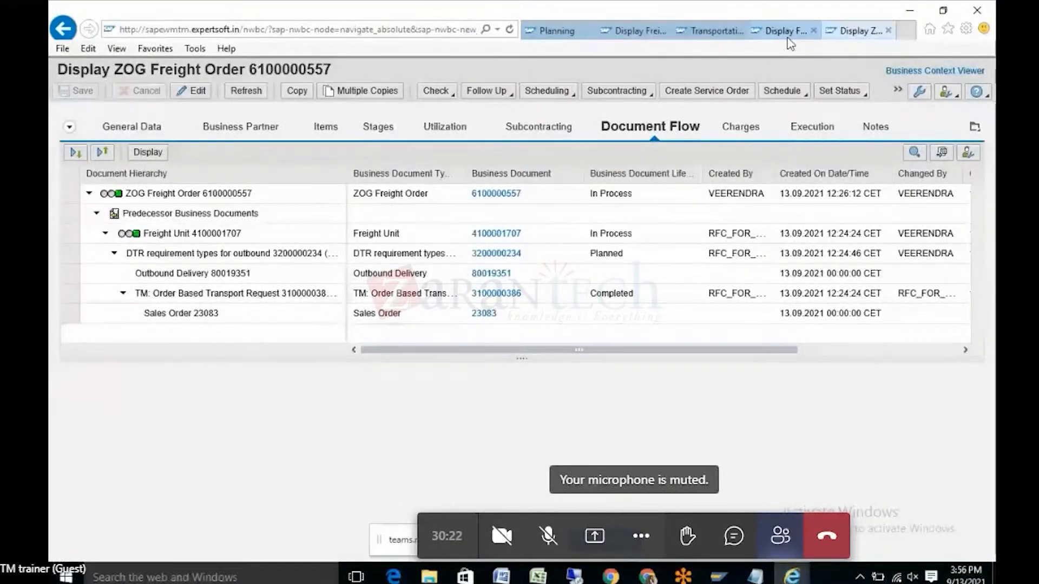
{"action": "left_click", "coordinate": [790, 30]}
{"action": "left_click", "coordinate": [813, 31]}
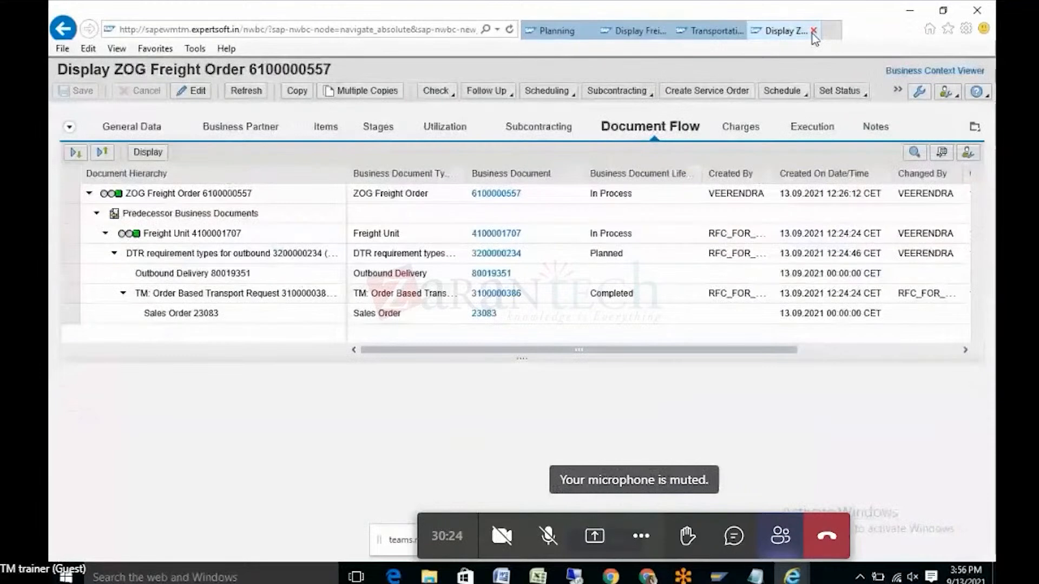
{"action": "left_click", "coordinate": [144, 129]}
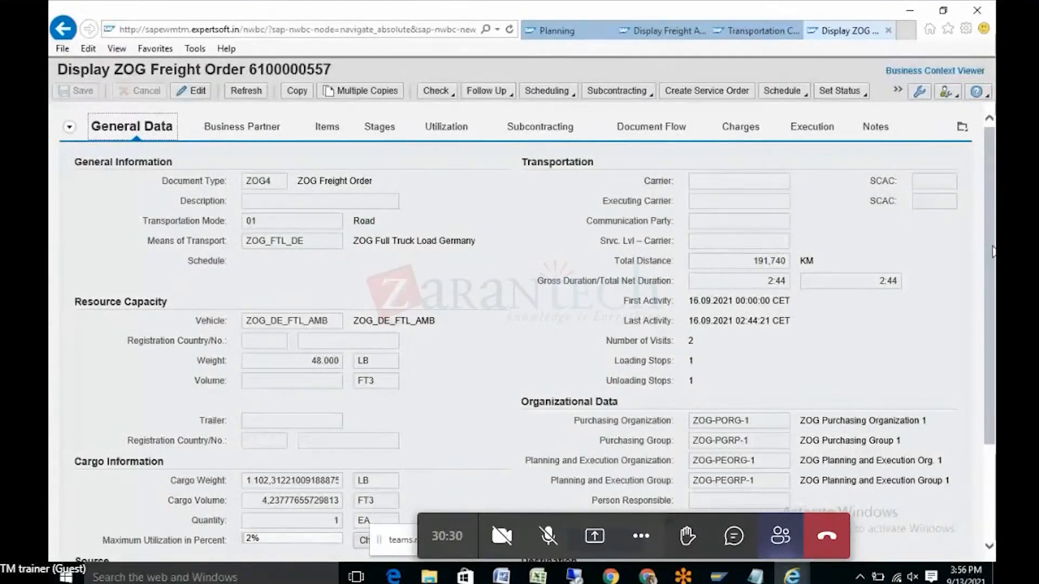
{"action": "scroll", "coordinate": [986, 307], "scroll_direction": "down", "scroll_amount": 3}
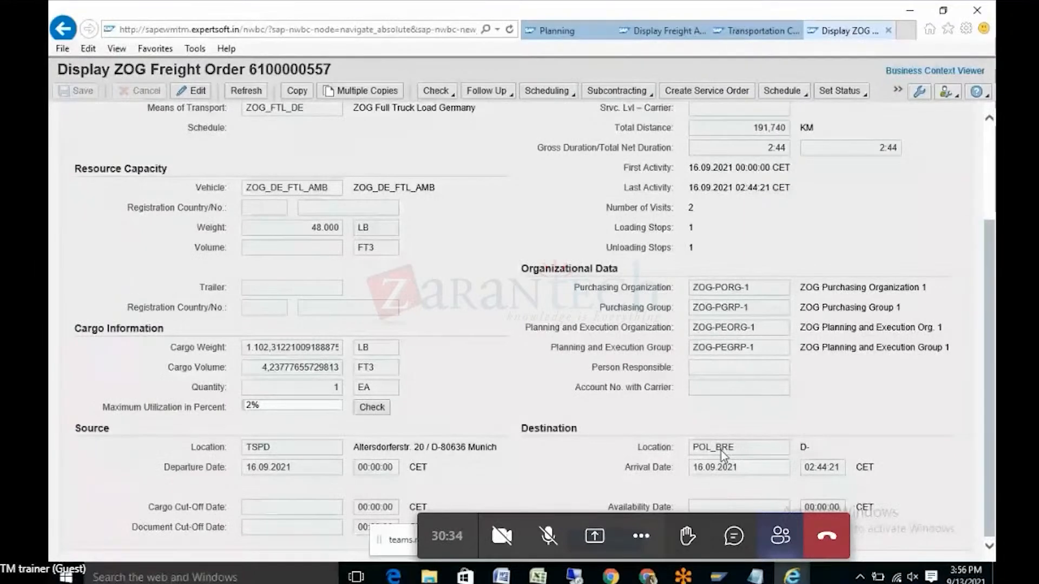
Step: Compare the freight order's means of transport with the rate table of freight agreement FA_FTL_DHL
{"action": "left_click", "coordinate": [627, 31]}
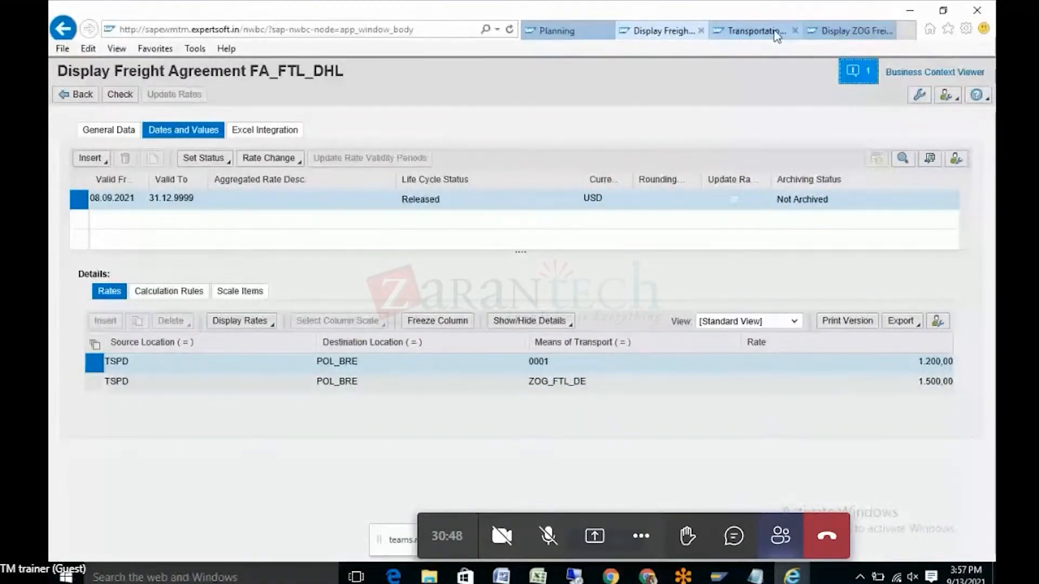
{"action": "left_click", "coordinate": [845, 32]}
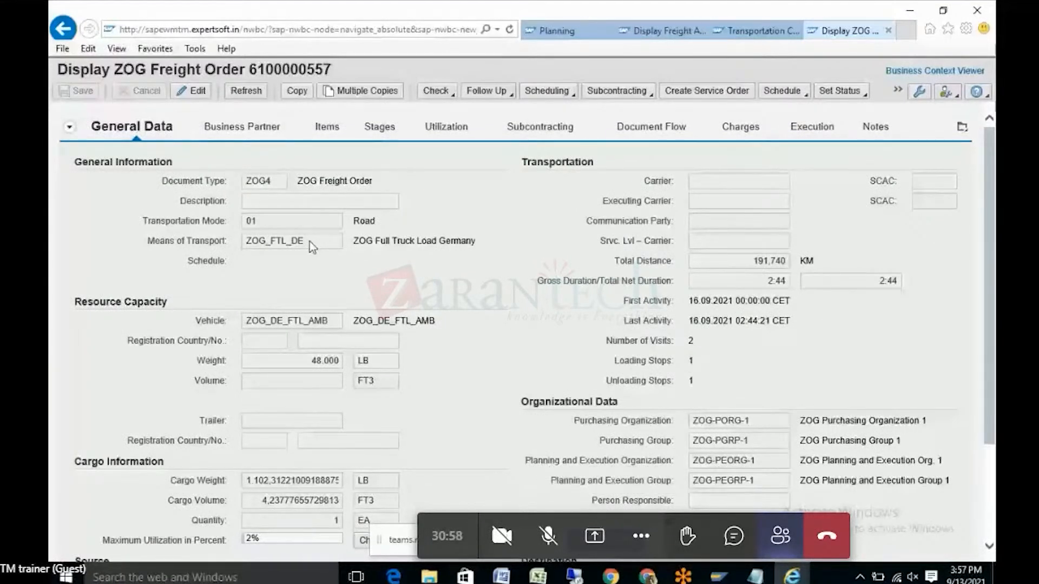
{"action": "left_click_drag", "start_coordinate": [309, 241], "coordinate": [224, 235]}
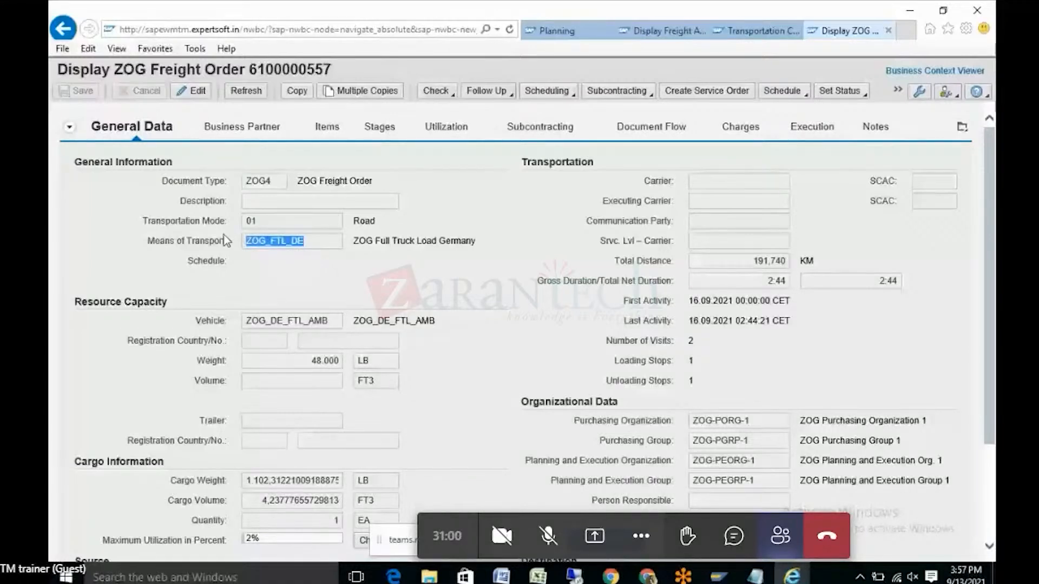
{"action": "left_click", "coordinate": [668, 31]}
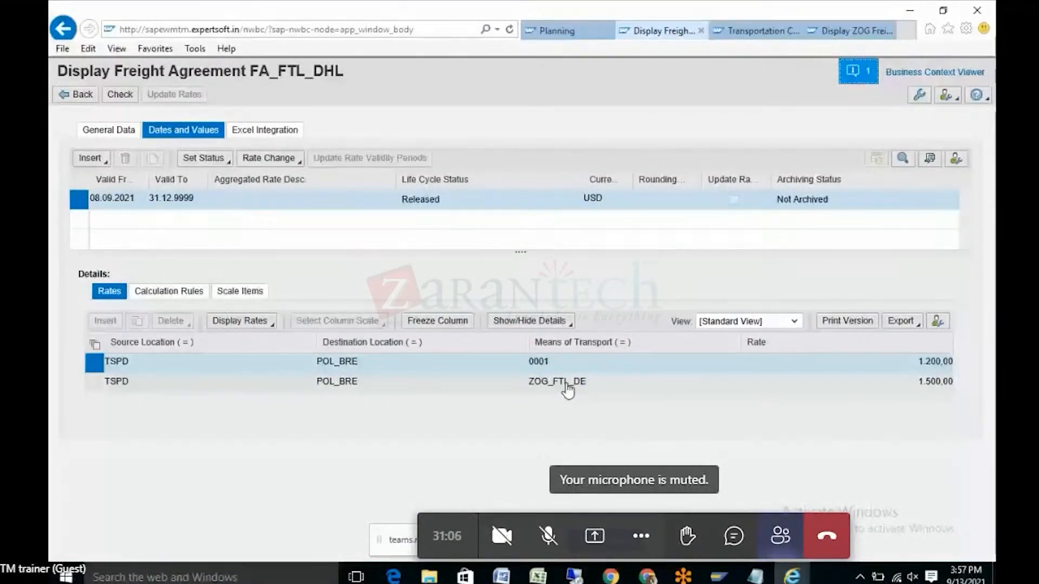
{"action": "left_click", "coordinate": [849, 31]}
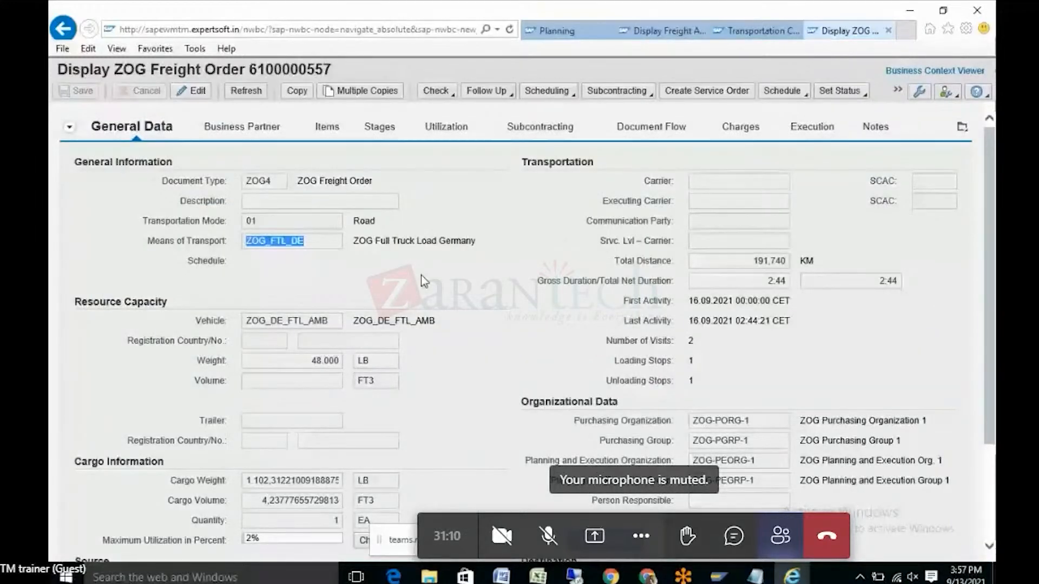
Step: Examine the purchasing organization and carrier in freight agreement FA_FTL_DHL's general data, and compare them with the freight order's data
{"action": "left_click", "coordinate": [665, 32]}
{"action": "left_click", "coordinate": [81, 96]}
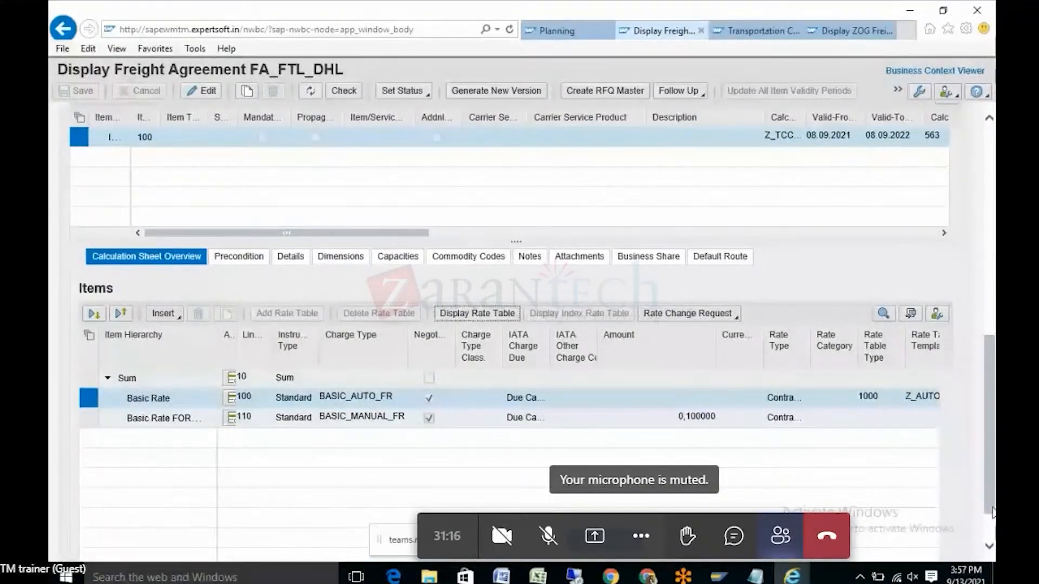
{"action": "left_click_drag", "start_coordinate": [993, 511], "coordinate": [983, 321]}
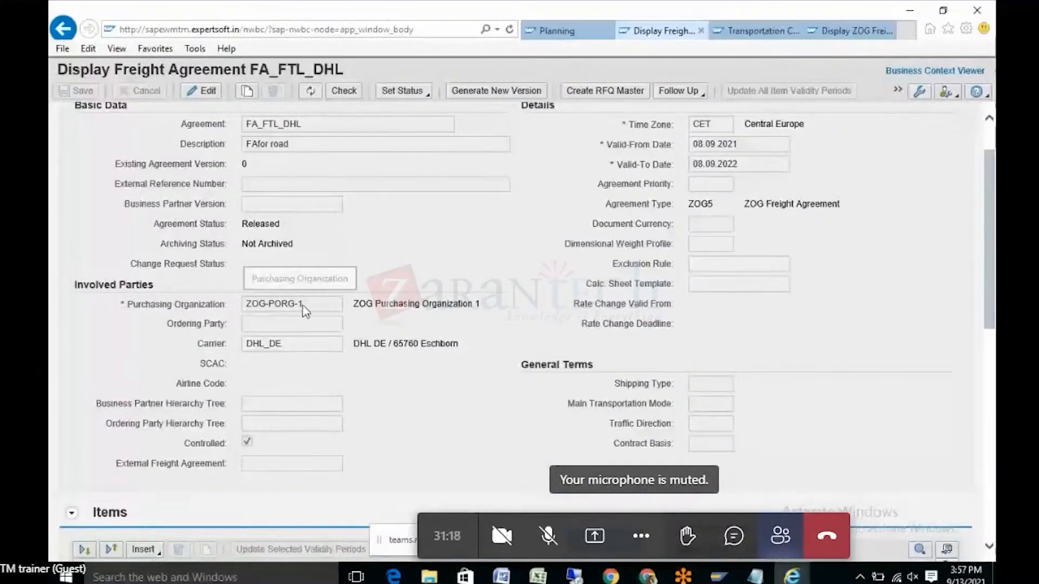
{"action": "left_click_drag", "start_coordinate": [284, 344], "coordinate": [221, 345]}
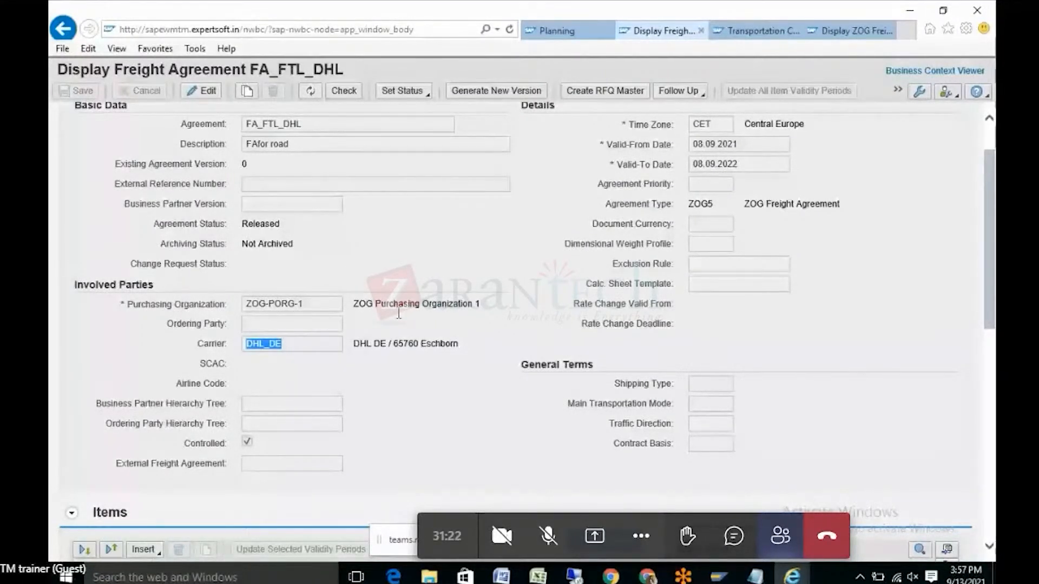
{"action": "left_click", "coordinate": [844, 30]}
{"action": "scroll", "coordinate": [991, 329], "scroll_direction": "down", "scroll_amount": 1}
{"action": "left_click_drag", "start_coordinate": [992, 329], "coordinate": [991, 368]}
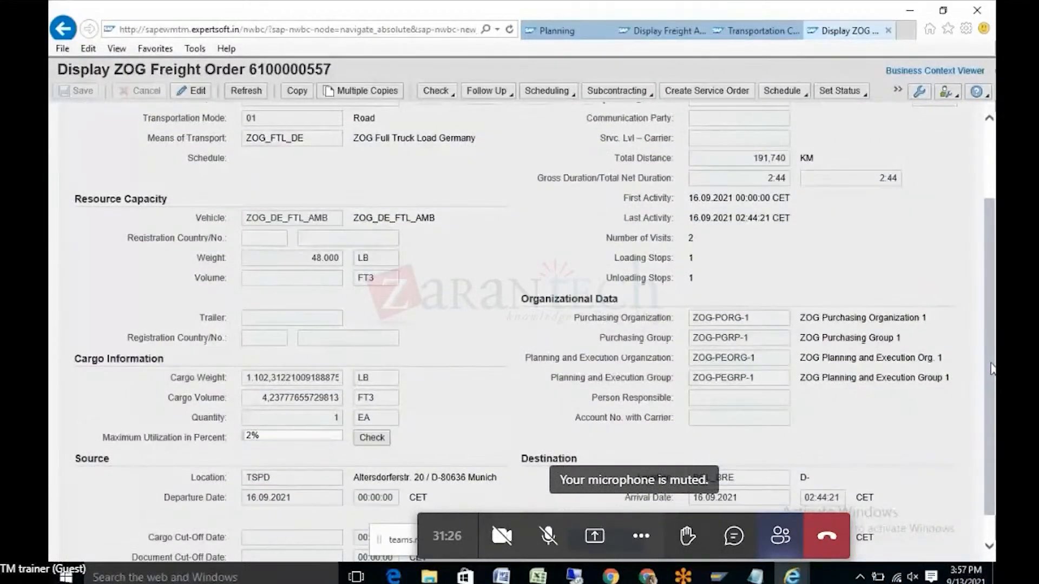
Step: Switch the freight order to edit mode, assign carrier DHL_DE, and check the carrier against freight agreement FA_FTL_DHL
{"action": "scroll", "coordinate": [992, 368], "scroll_direction": "up", "scroll_amount": 1}
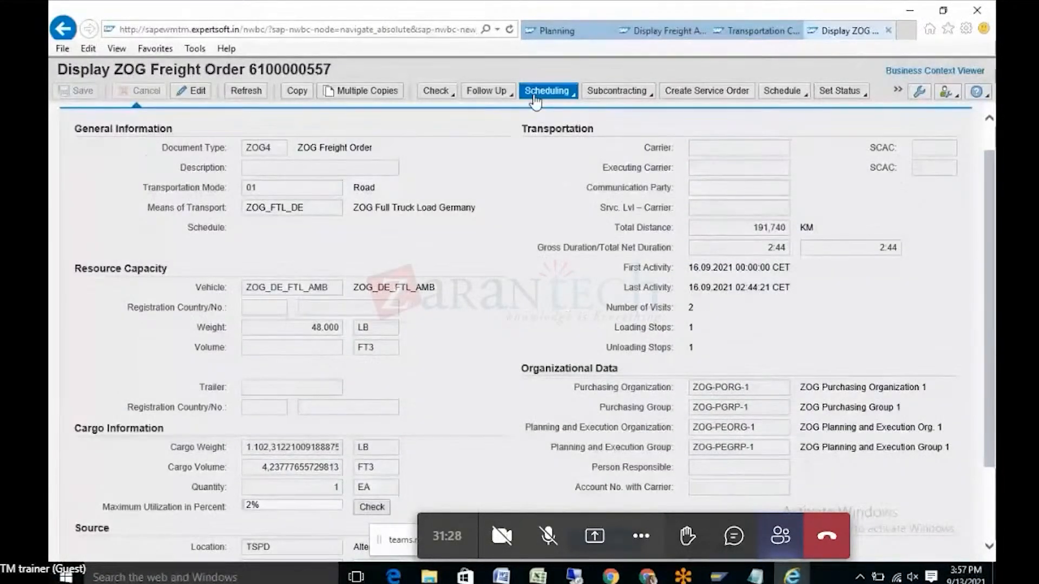
{"action": "left_click", "coordinate": [199, 90]}
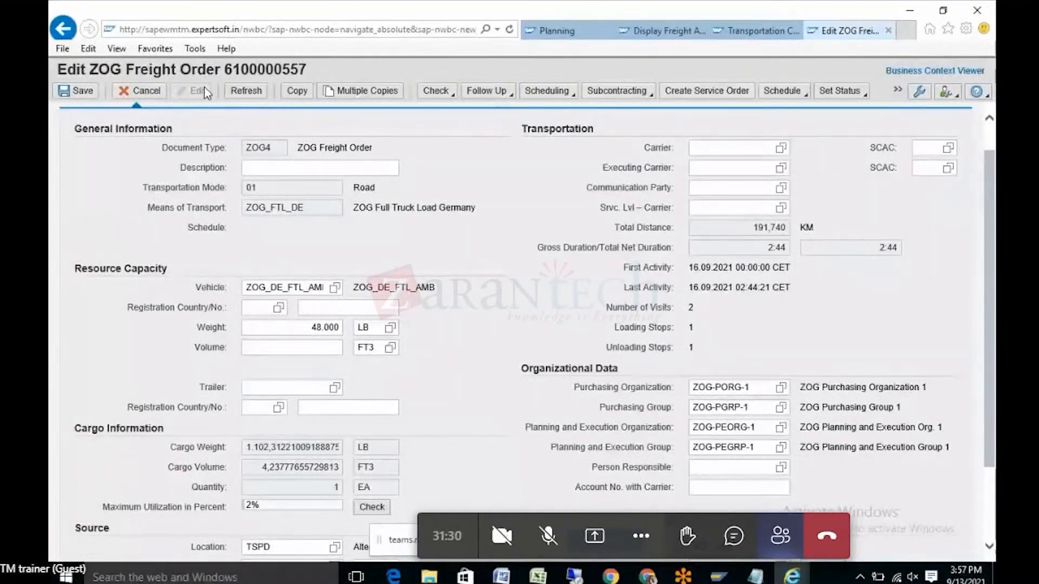
{"action": "left_click", "coordinate": [726, 151]}
{"action": "type", "text": "DHL_DE"}
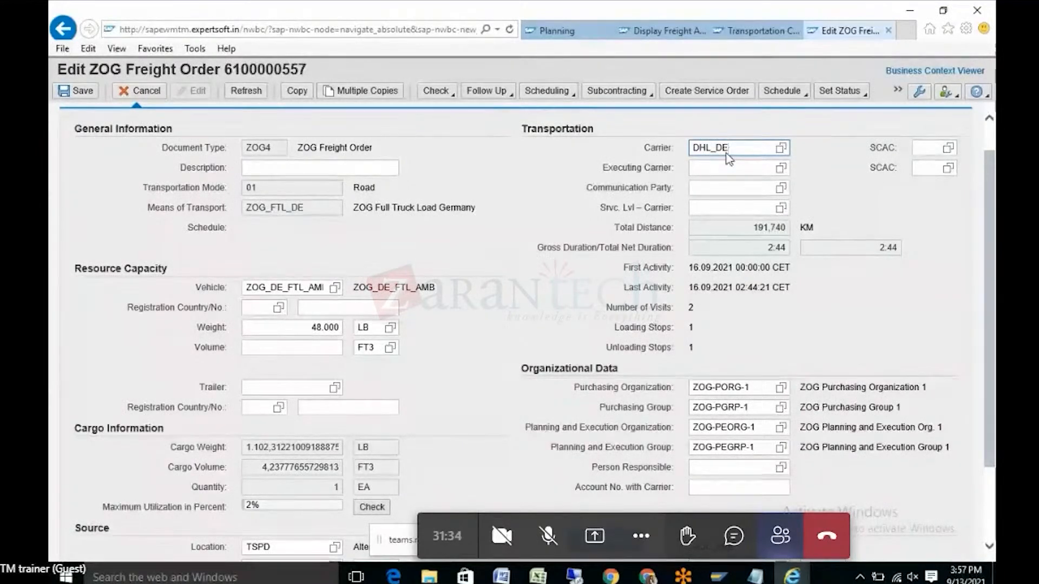
{"action": "left_click", "coordinate": [671, 33]}
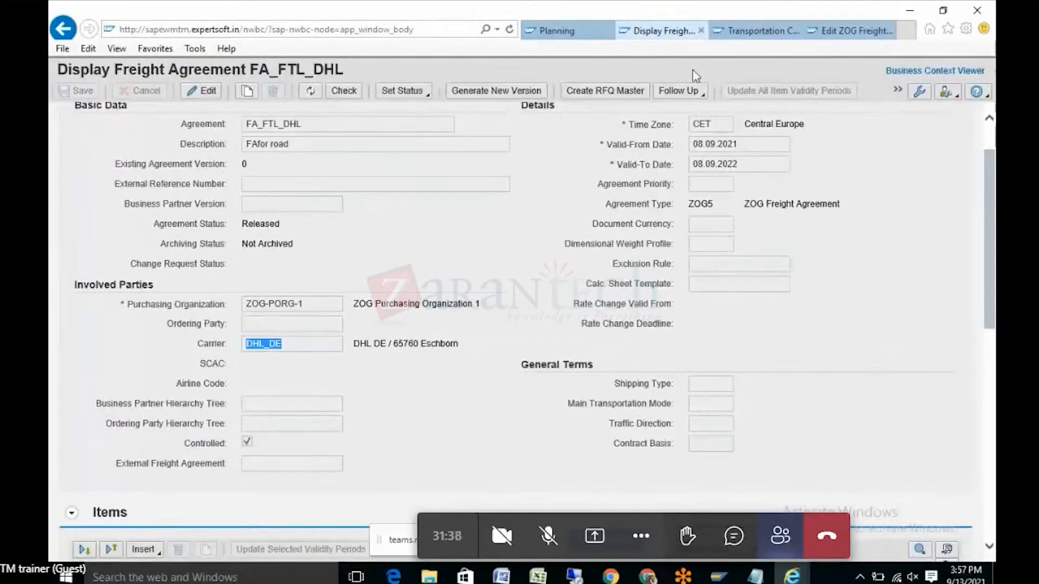
{"action": "left_click", "coordinate": [846, 32]}
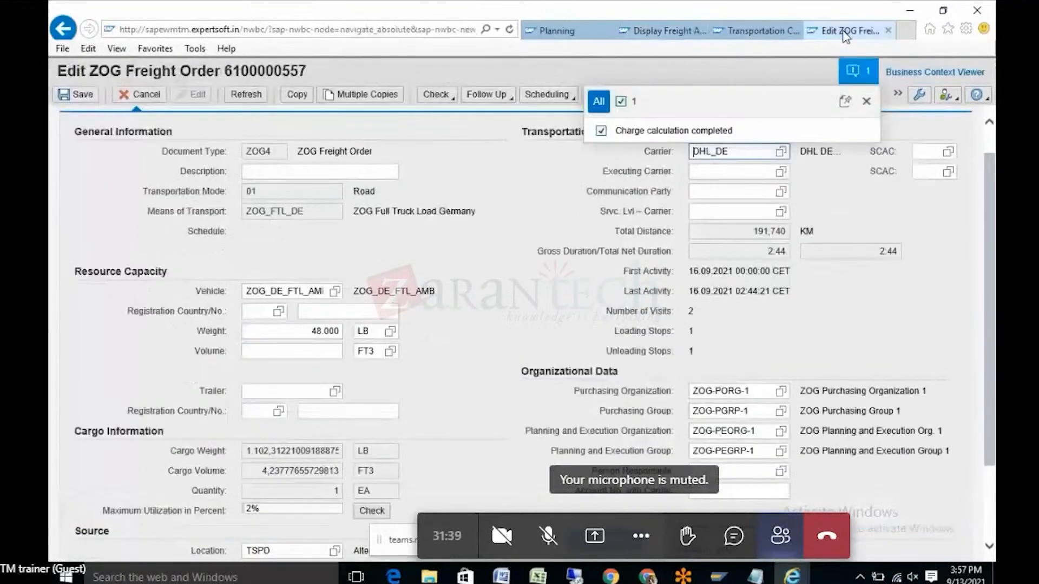
{"action": "left_click", "coordinate": [866, 102]}
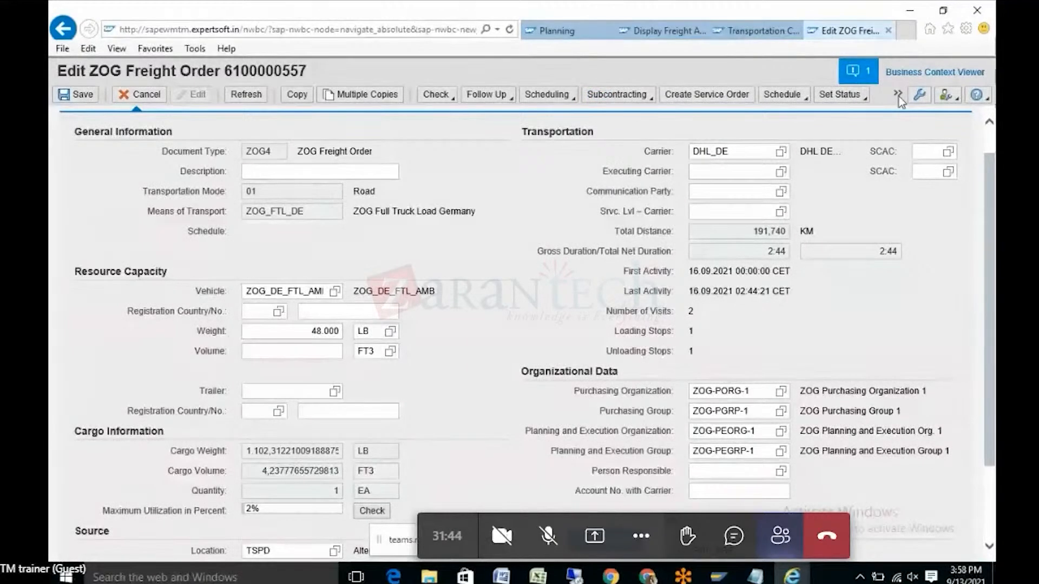
Step: Calculate the charges for the freight order and dismiss the resulting messages
{"action": "left_click", "coordinate": [840, 95]}
{"action": "mouse_move", "coordinate": [852, 178]}
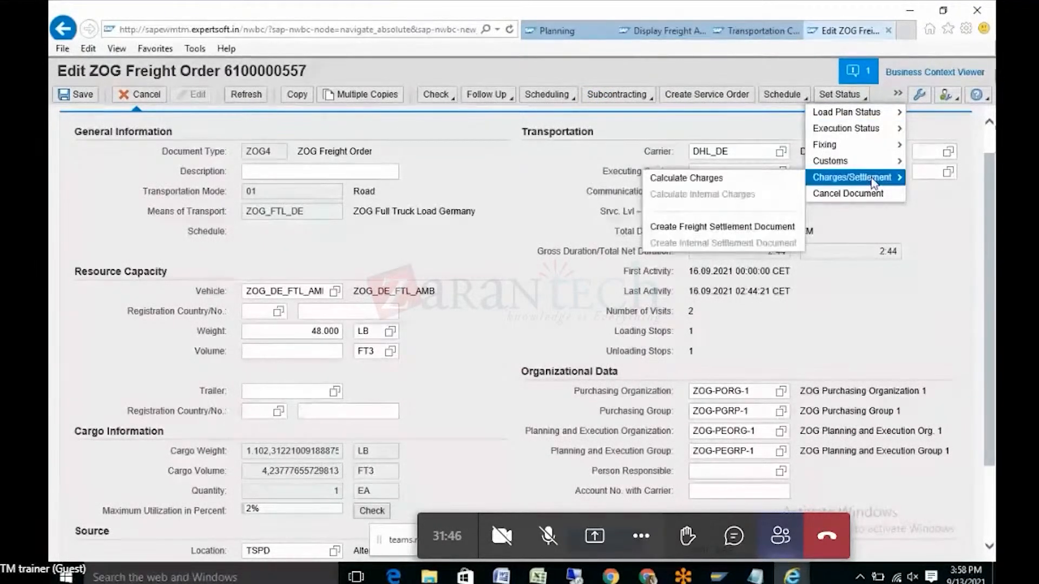
{"action": "left_click", "coordinate": [779, 183]}
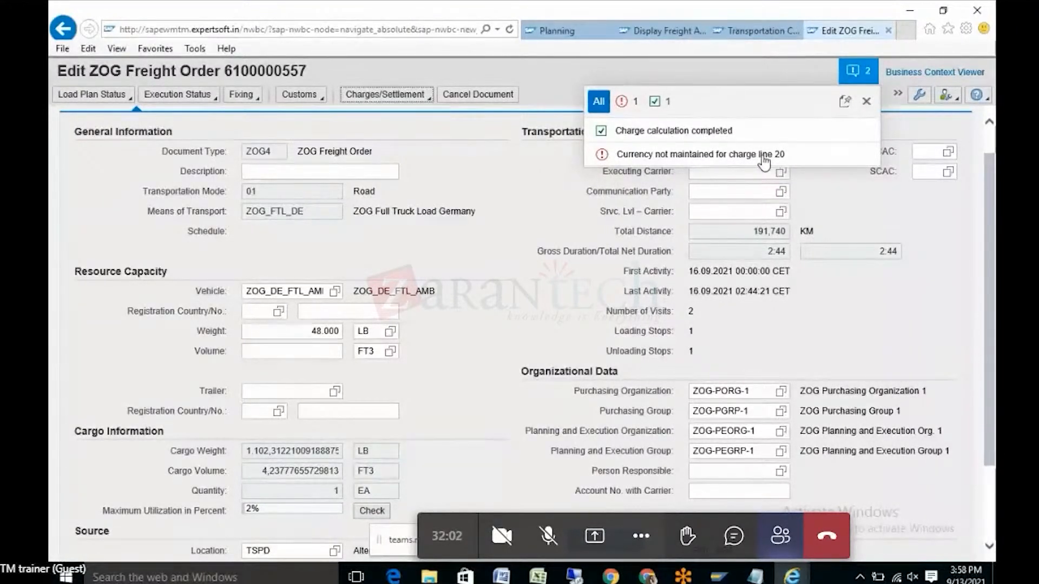
{"action": "left_click", "coordinate": [866, 104]}
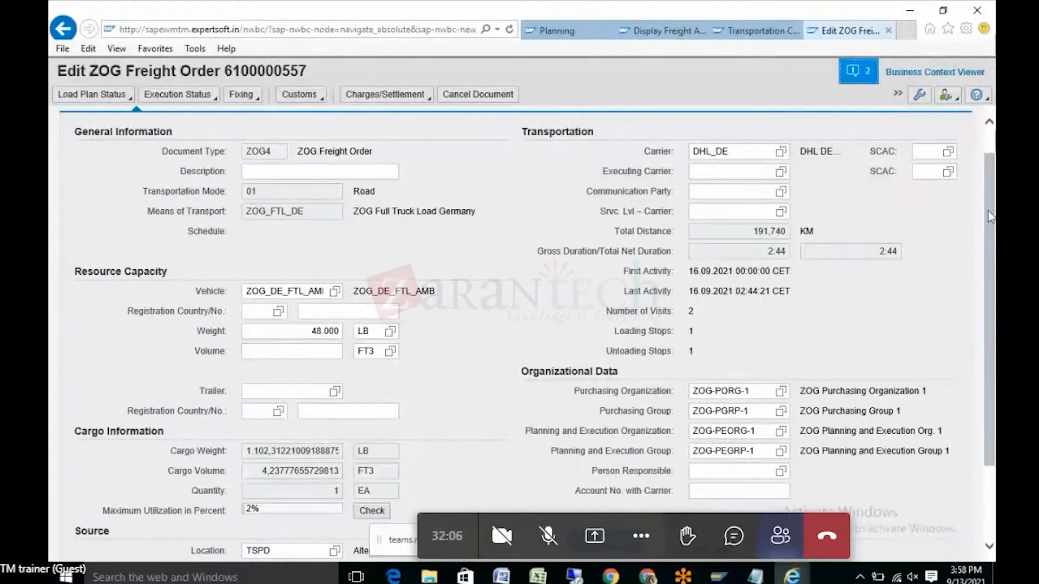
Step: Set the rate currency of charge line 20, the Basic Rate for truck, to USD in the freight order's charges
{"action": "scroll", "coordinate": [988, 211], "scroll_direction": "up", "scroll_amount": 1}
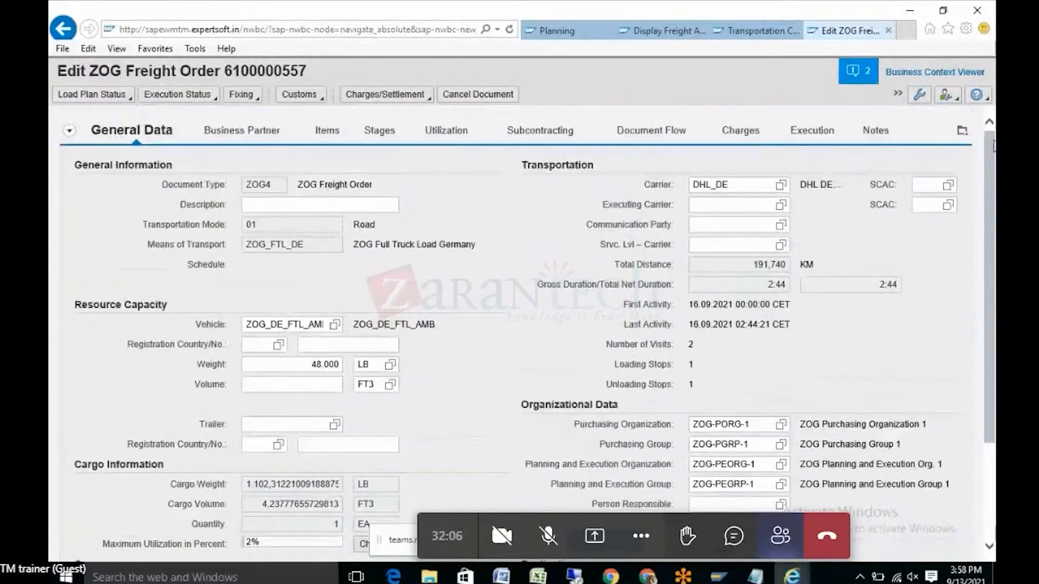
{"action": "left_click", "coordinate": [755, 140]}
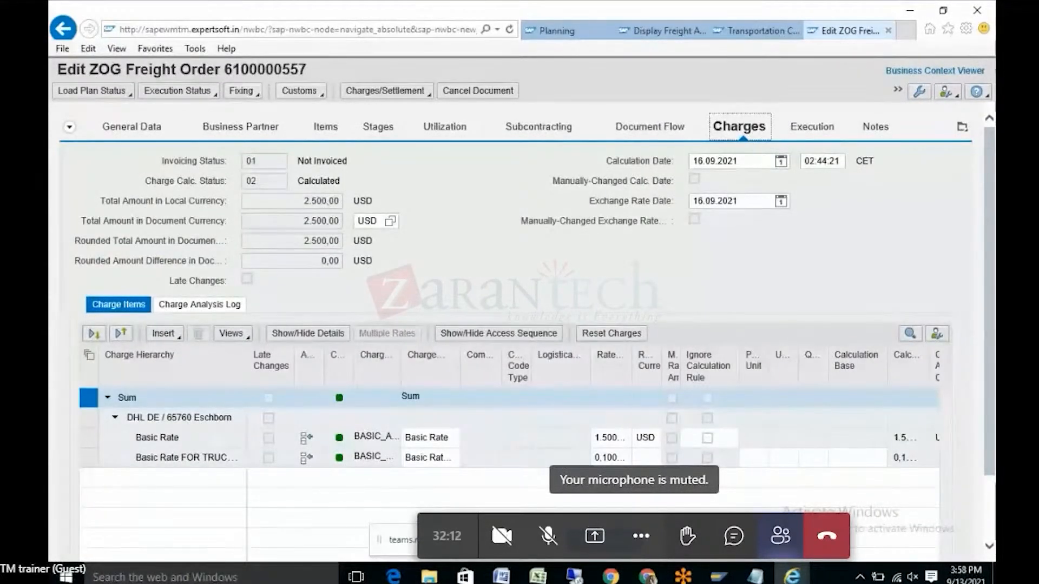
{"action": "left_click", "coordinate": [644, 455]}
{"action": "type", "text": "usd"}
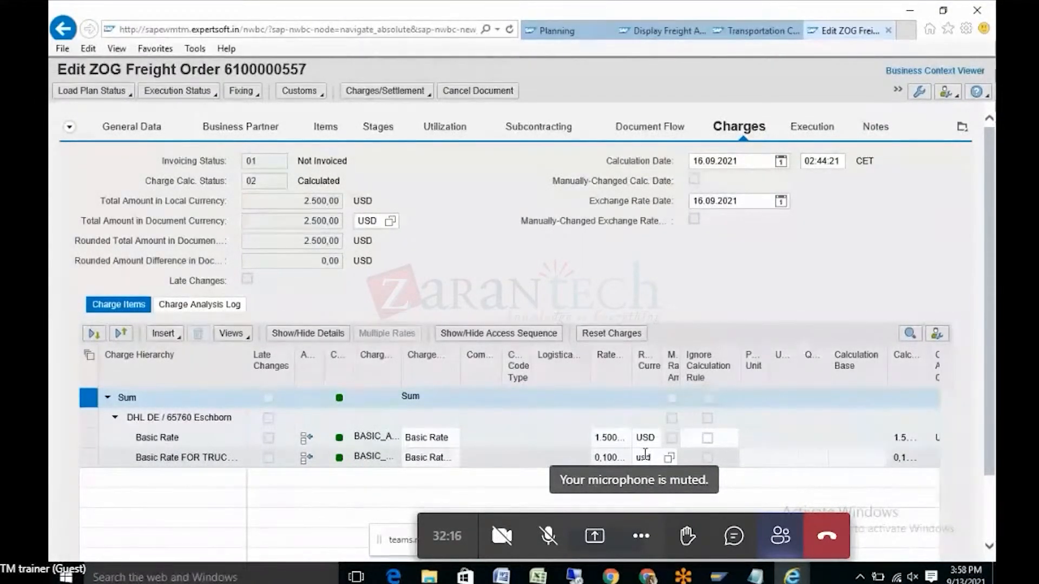
{"action": "key", "text": "Return"}
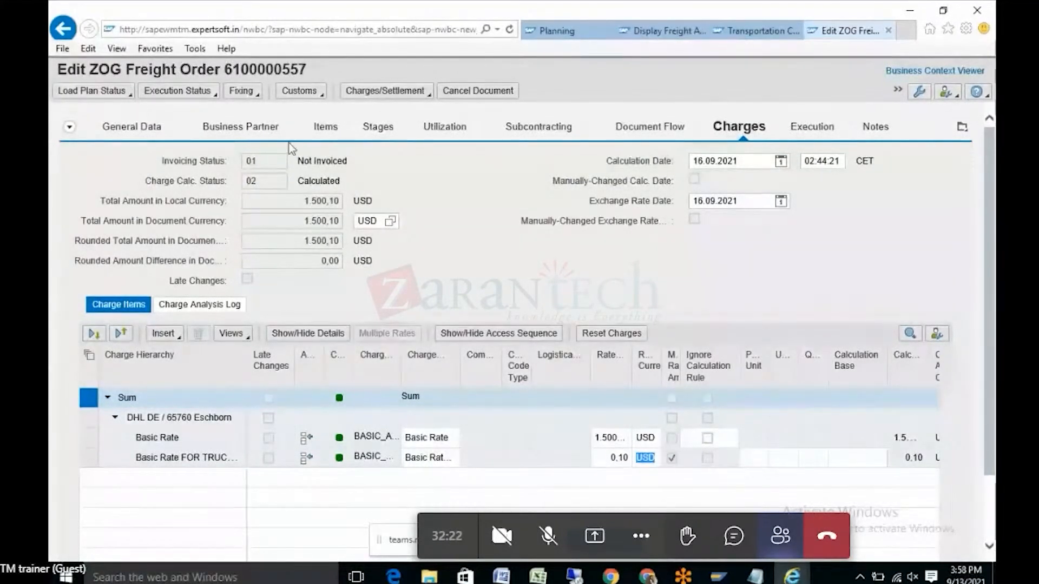
Step: Save the freight order with its updated charges and dismiss the messages
{"action": "left_click", "coordinate": [896, 90]}
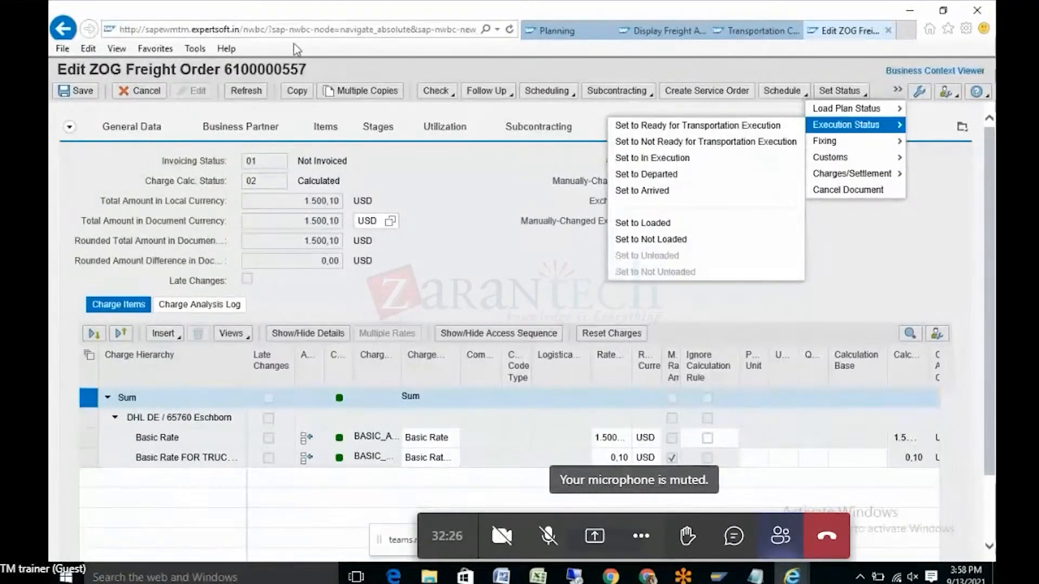
{"action": "left_click", "coordinate": [89, 98]}
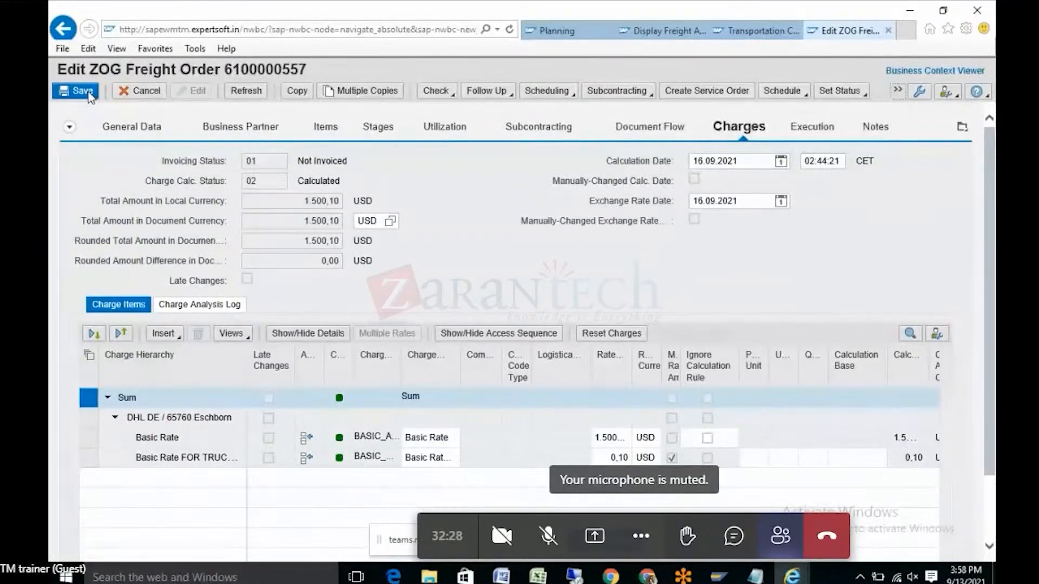
{"action": "left_click", "coordinate": [83, 90]}
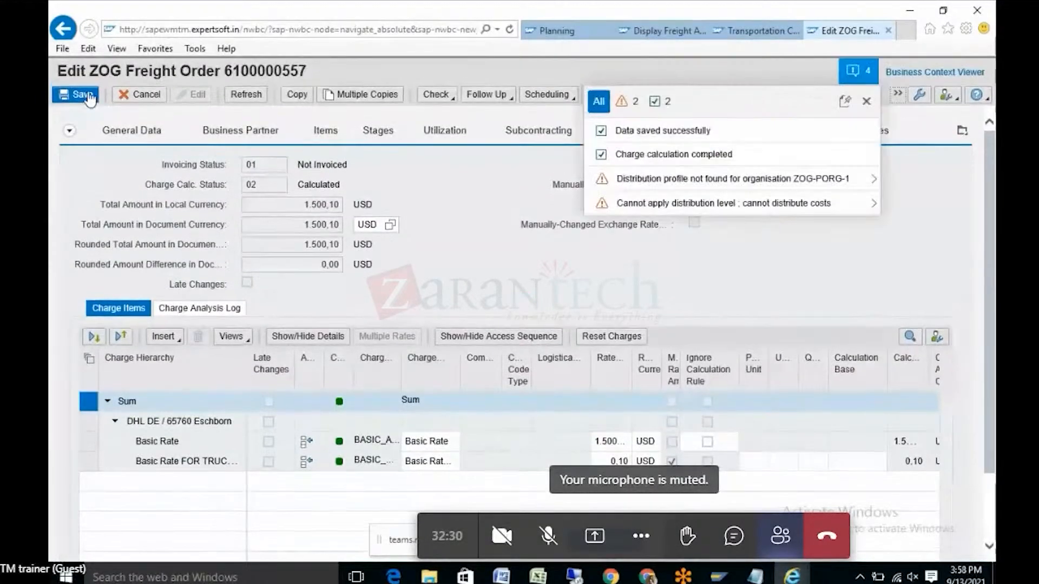
{"action": "left_click", "coordinate": [865, 102]}
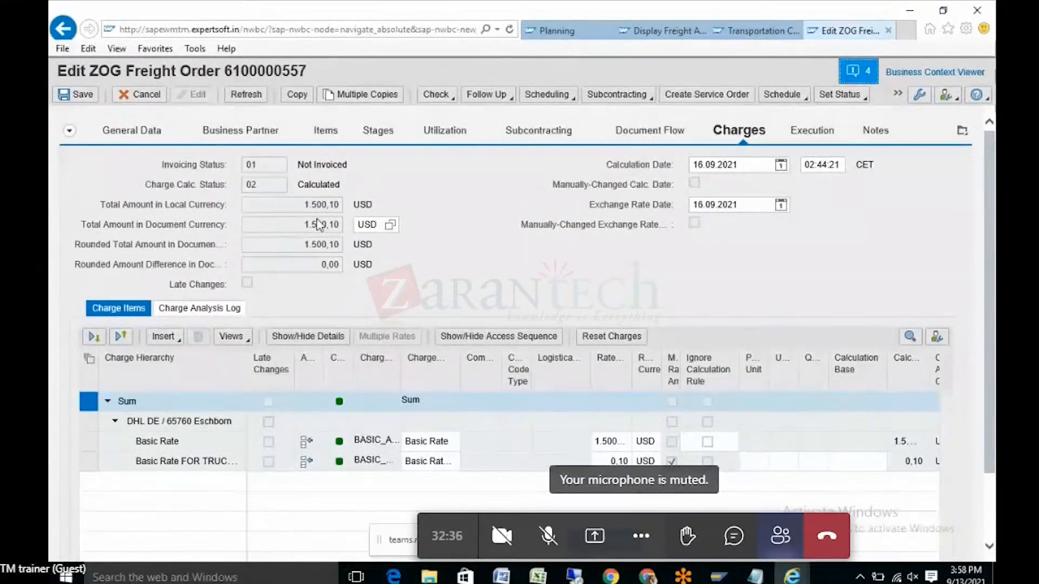
Step: Show the charge item details and examine the sum and the DHL DE charge entry of the freight order
{"action": "left_click", "coordinate": [471, 346]}
{"action": "left_click", "coordinate": [310, 341]}
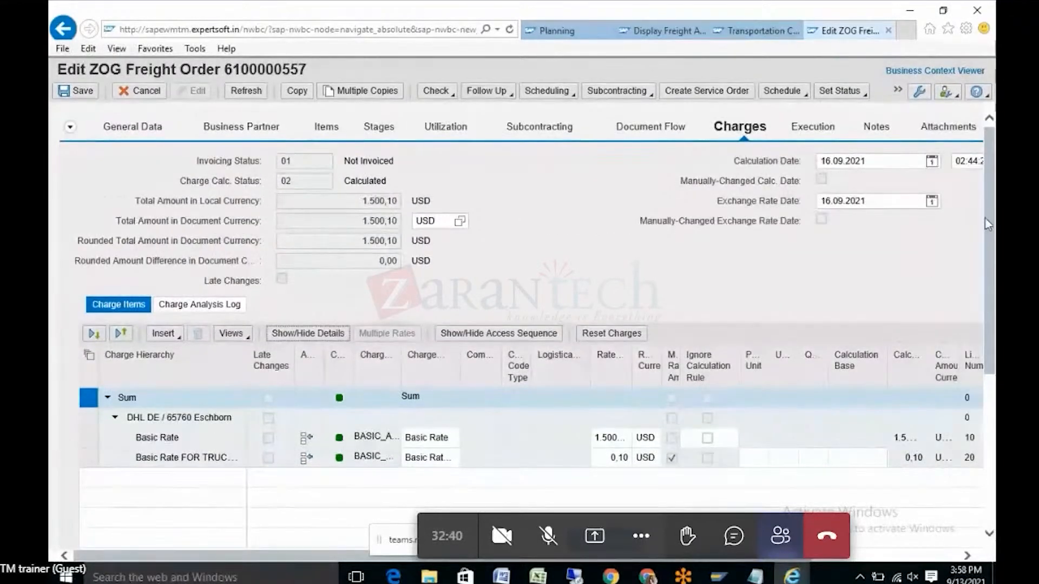
{"action": "left_click_drag", "start_coordinate": [986, 183], "coordinate": [995, 258]}
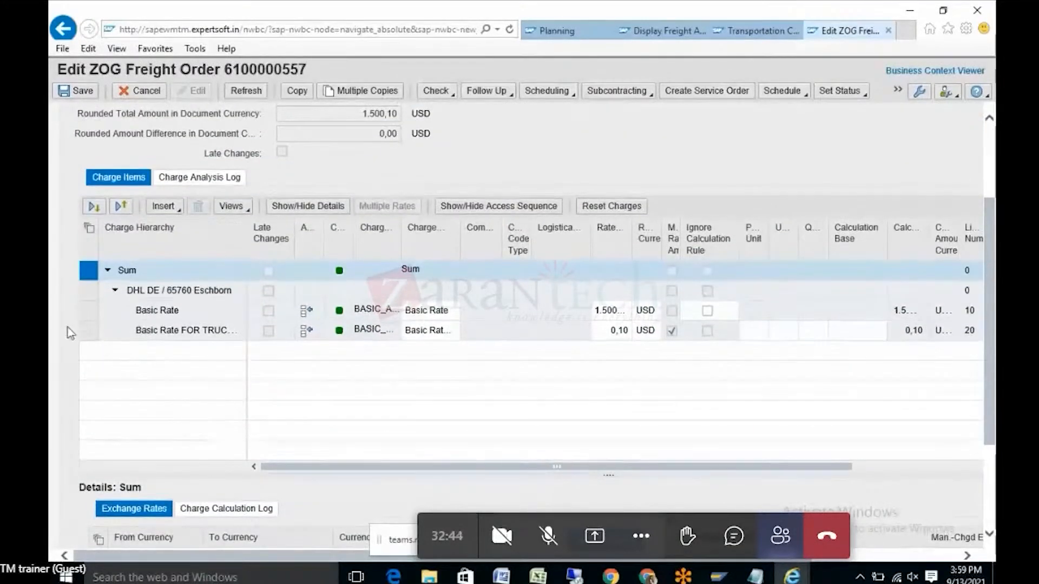
{"action": "left_click", "coordinate": [90, 296]}
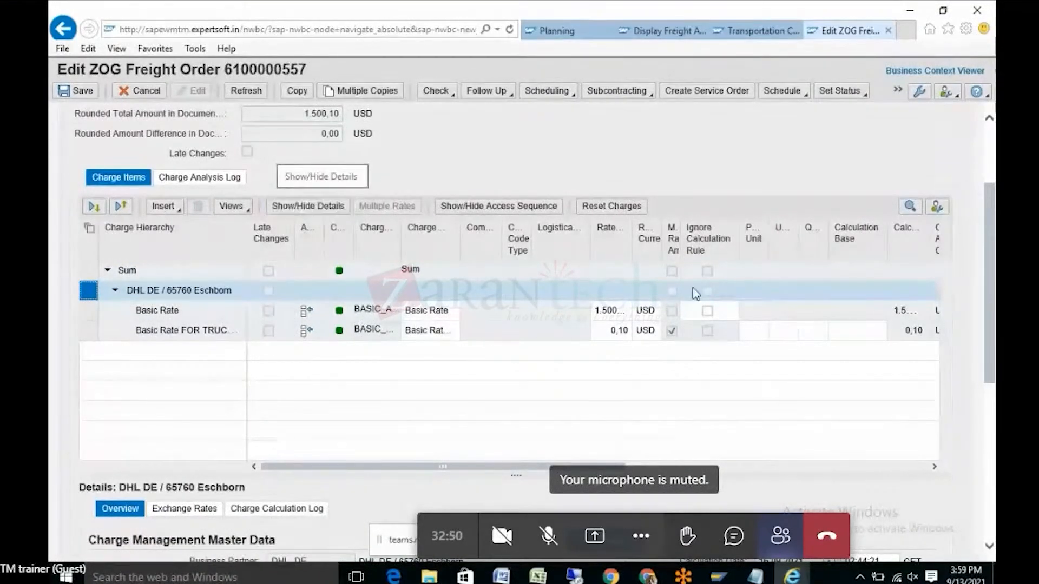
{"action": "left_click_drag", "start_coordinate": [984, 248], "coordinate": [993, 116]}
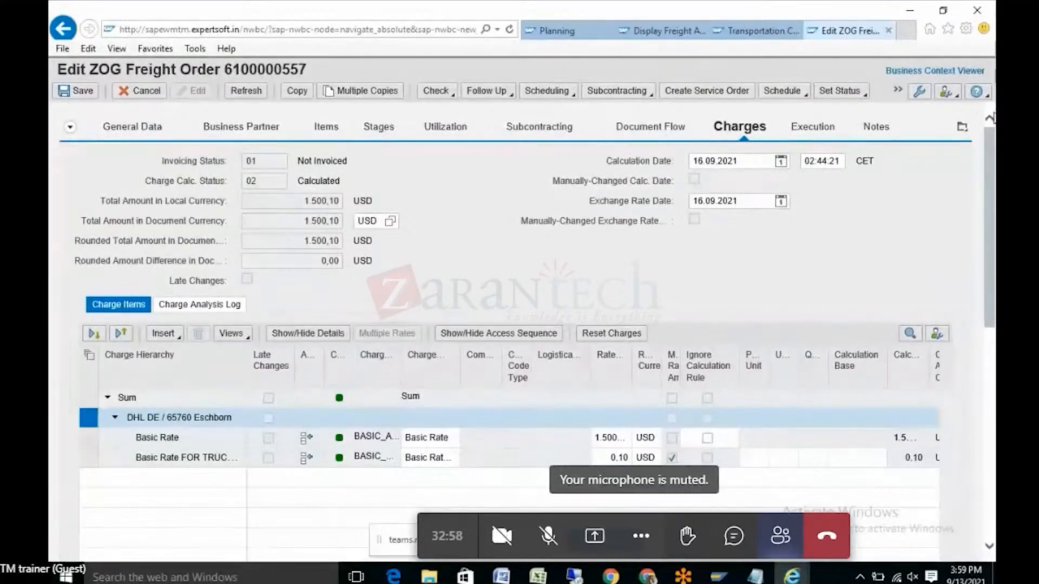
Step: Create a freight settlement document from the freight order and save it
{"action": "left_click", "coordinate": [897, 92]}
{"action": "mouse_move", "coordinate": [868, 177]}
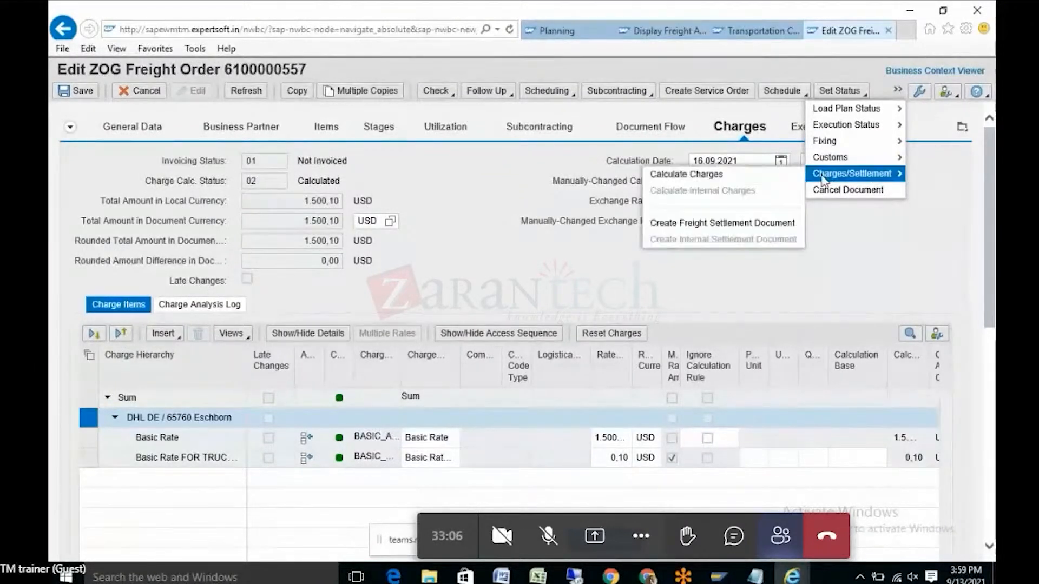
{"action": "left_click", "coordinate": [757, 223]}
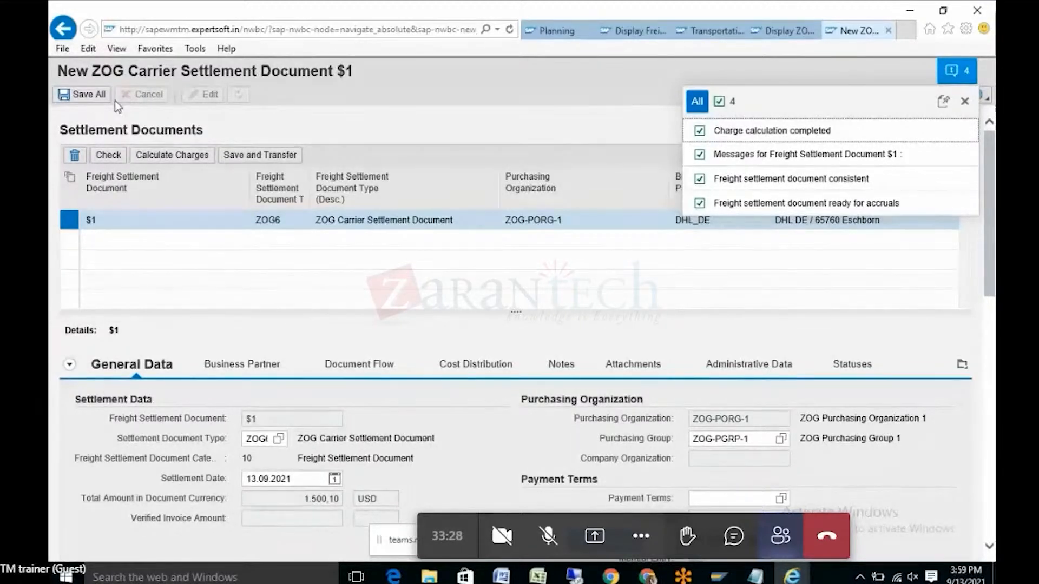
{"action": "left_click", "coordinate": [96, 99]}
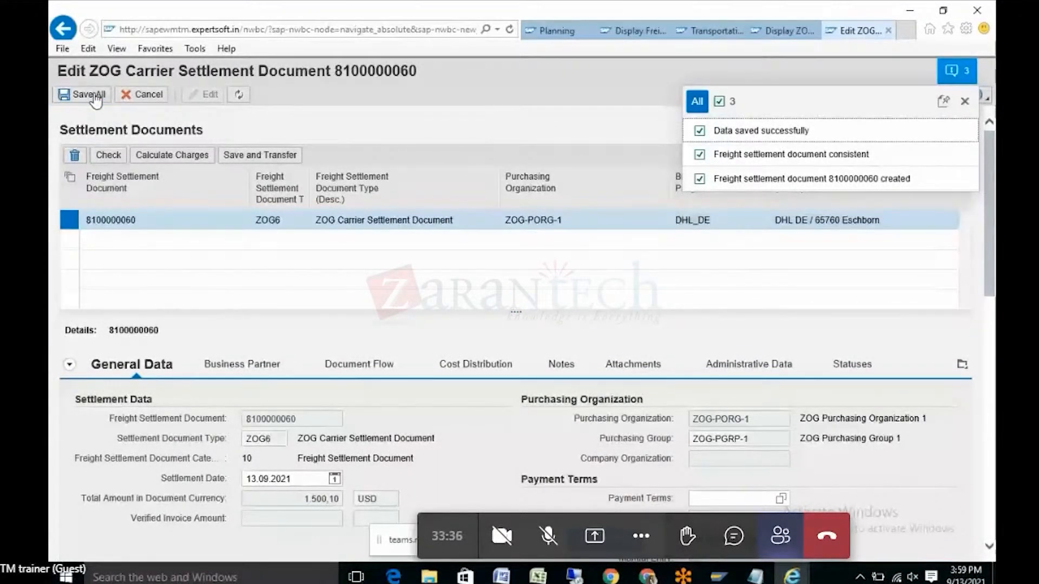
{"action": "left_click", "coordinate": [97, 99]}
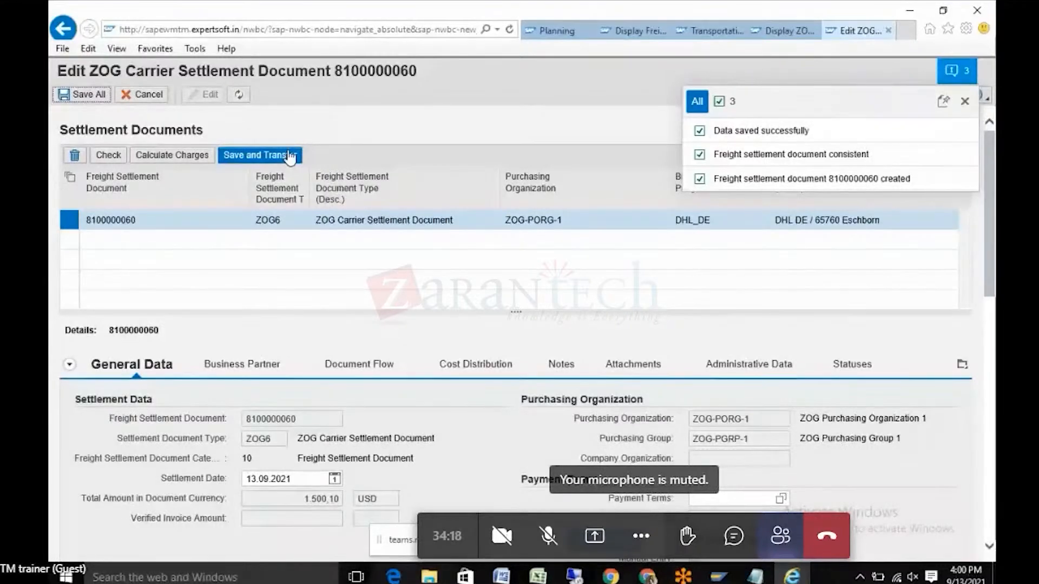
Step: Dismiss the messages and examine the settlement document's general data, payment terms, general terms and charge items
{"action": "left_click", "coordinate": [964, 102]}
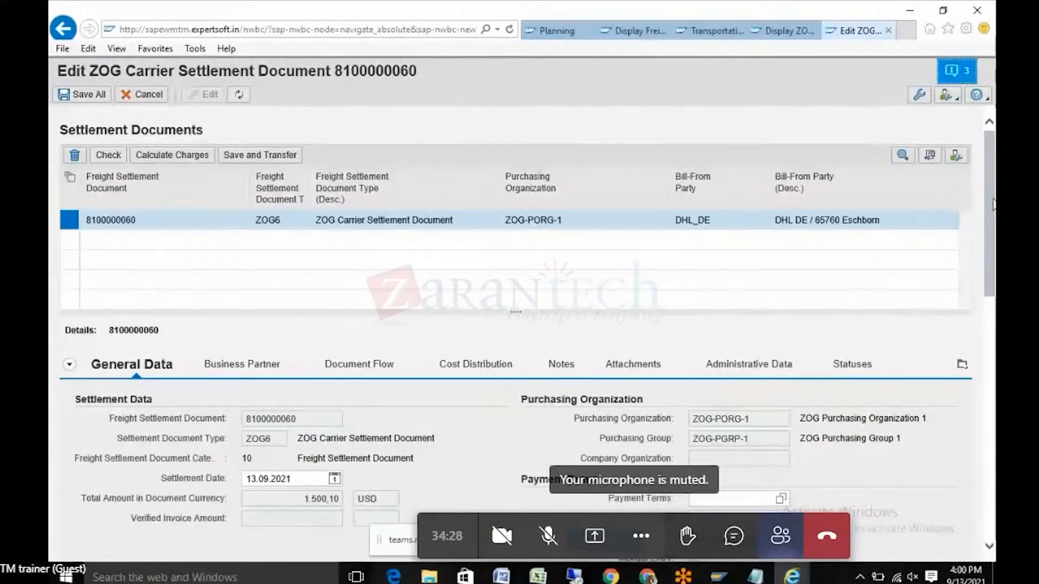
{"action": "left_click_drag", "start_coordinate": [993, 203], "coordinate": [986, 255]}
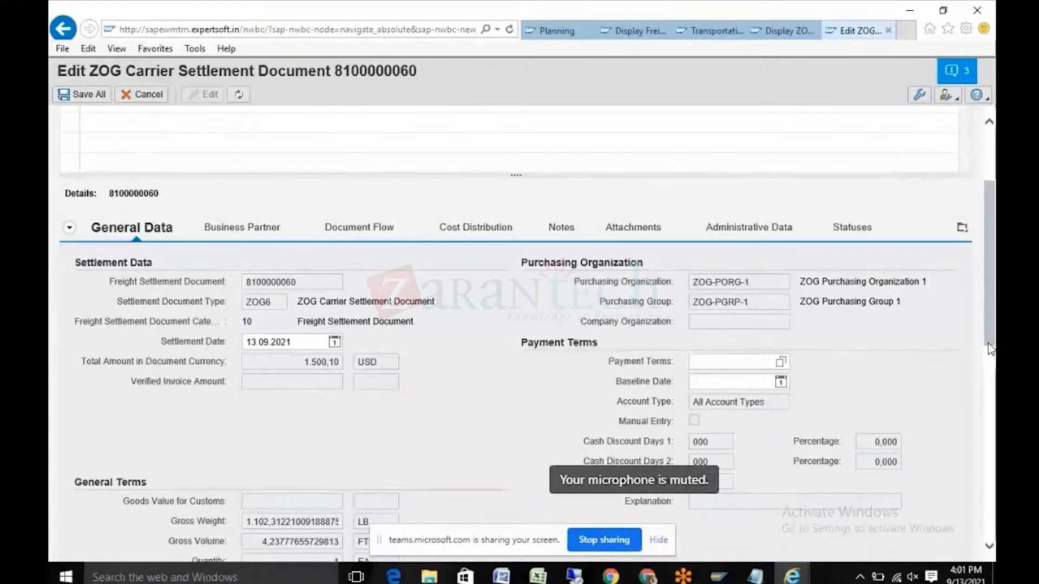
{"action": "left_click_drag", "start_coordinate": [988, 346], "coordinate": [989, 437]}
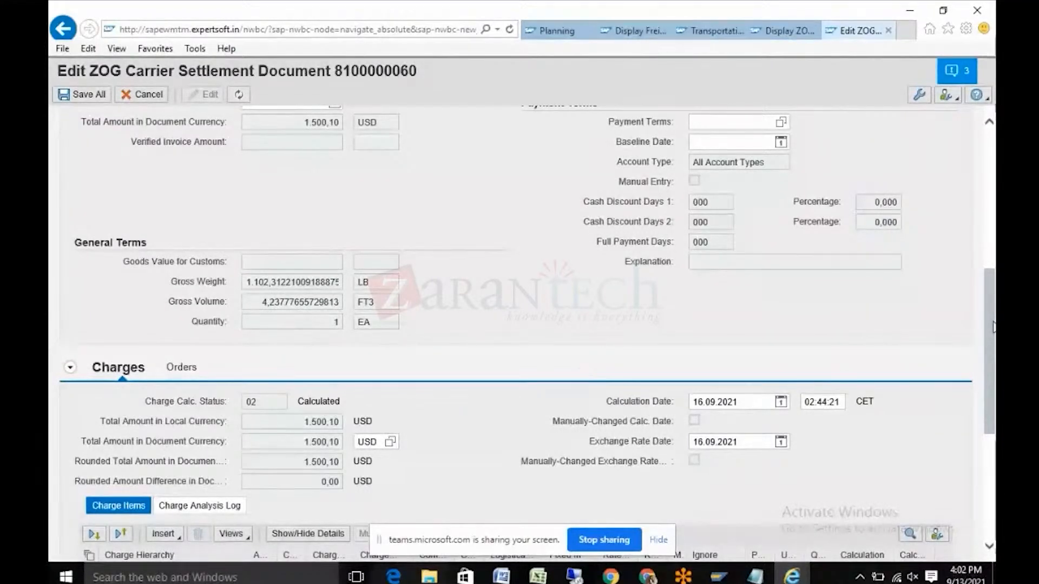
{"action": "left_click_drag", "start_coordinate": [993, 326], "coordinate": [993, 379]}
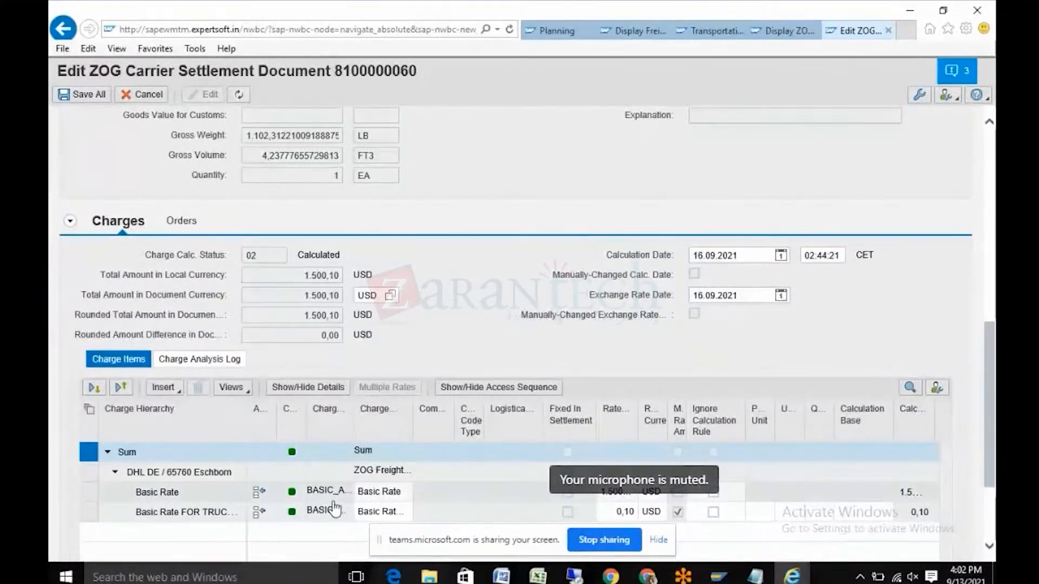
{"action": "left_click_drag", "start_coordinate": [992, 359], "coordinate": [991, 203]}
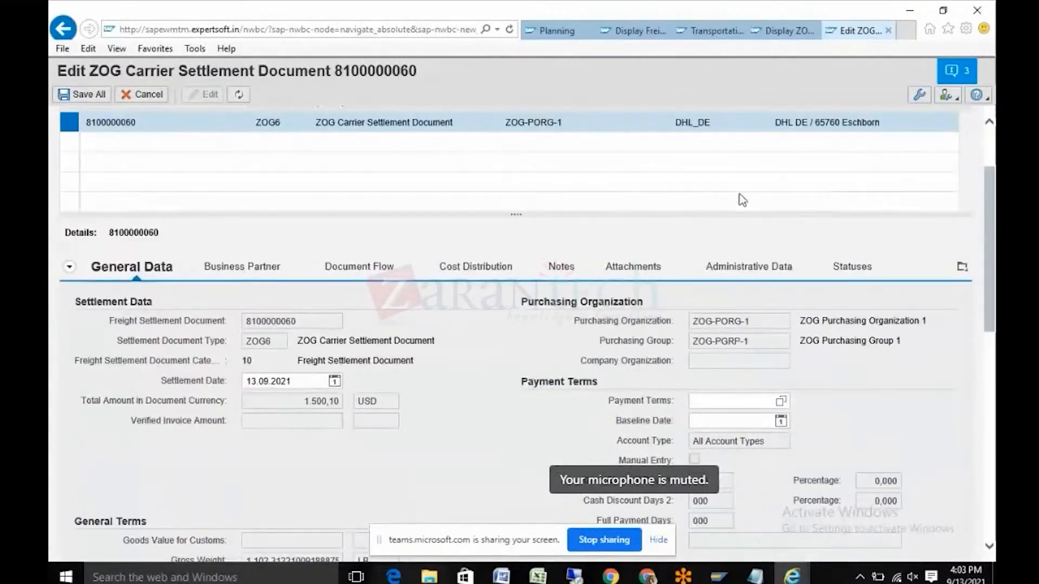
Step: Examine the settlement document's business partners, document flow, cost distribution, notes and attachments
{"action": "left_click", "coordinate": [260, 271]}
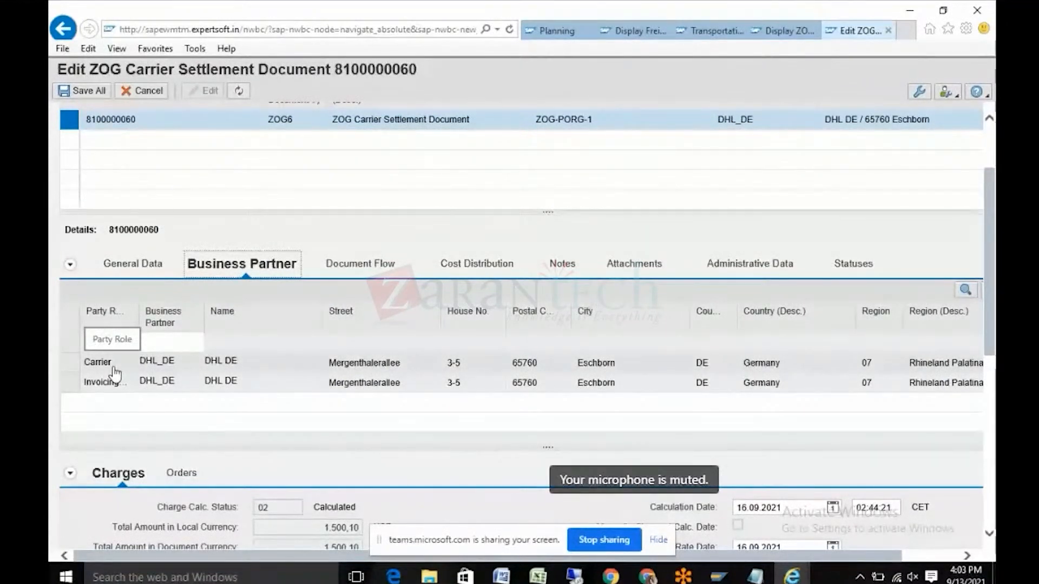
{"action": "left_click", "coordinate": [369, 265]}
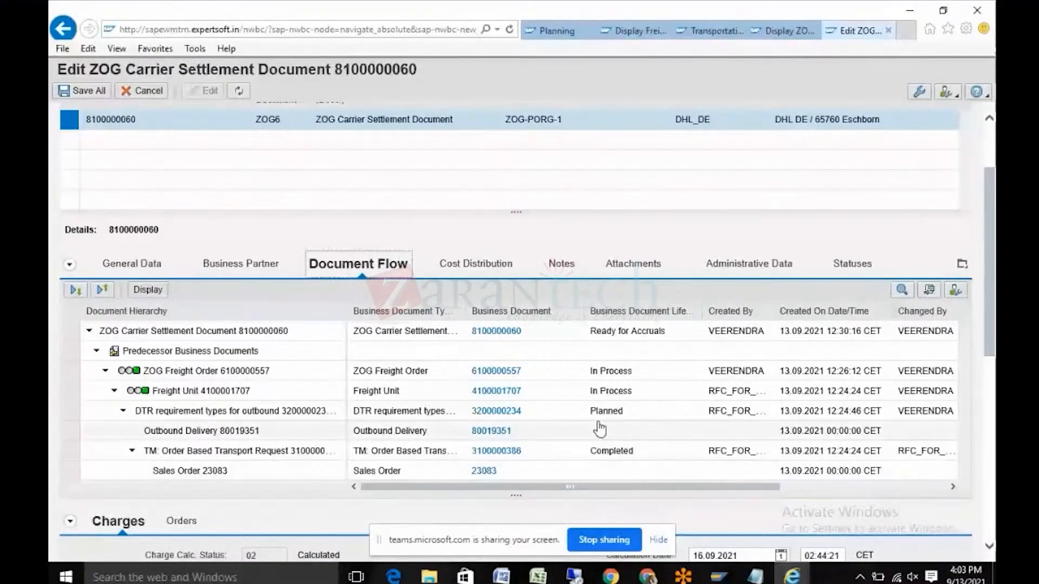
{"action": "left_click", "coordinate": [473, 268]}
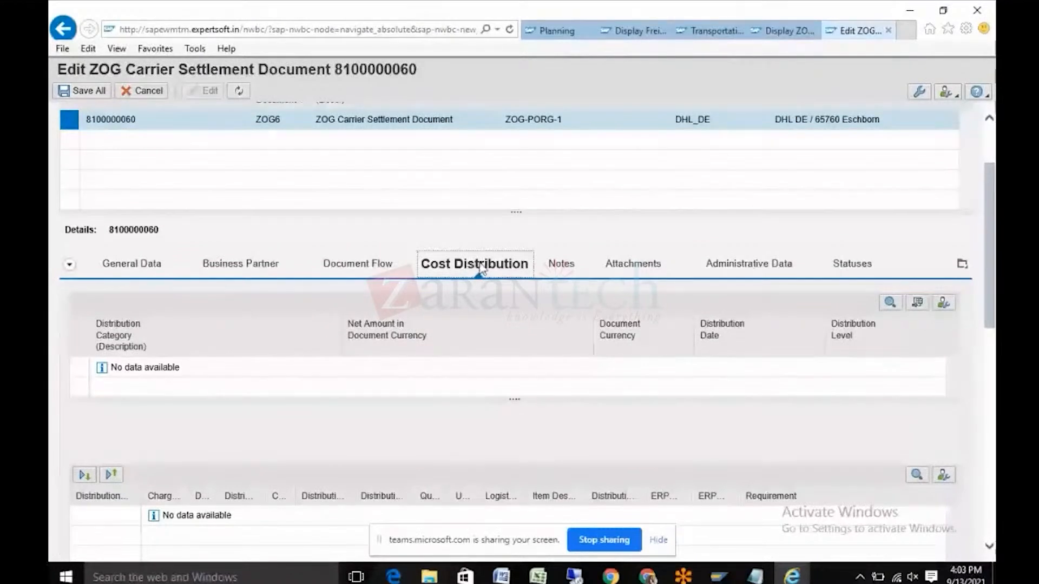
{"action": "left_click", "coordinate": [561, 273]}
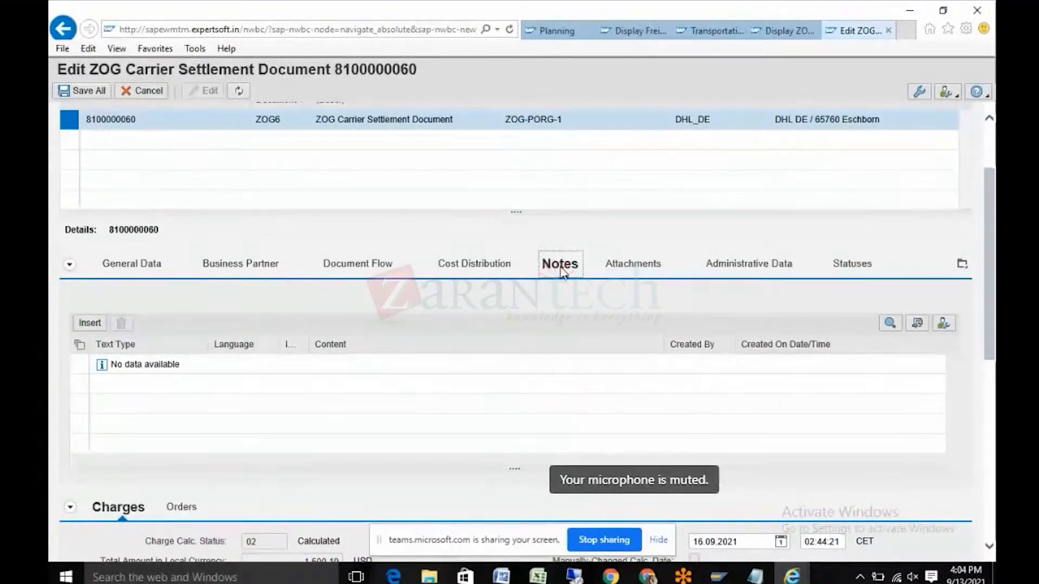
{"action": "left_click", "coordinate": [625, 268]}
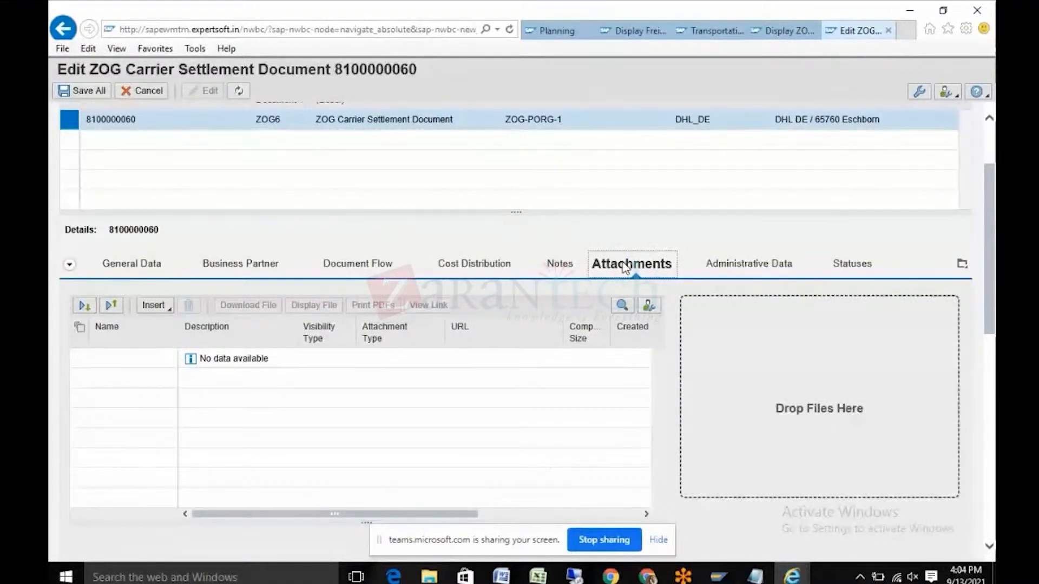
Step: Examine the settlement document's administrative data, statuses, change documents and output management
{"action": "left_click", "coordinate": [720, 267]}
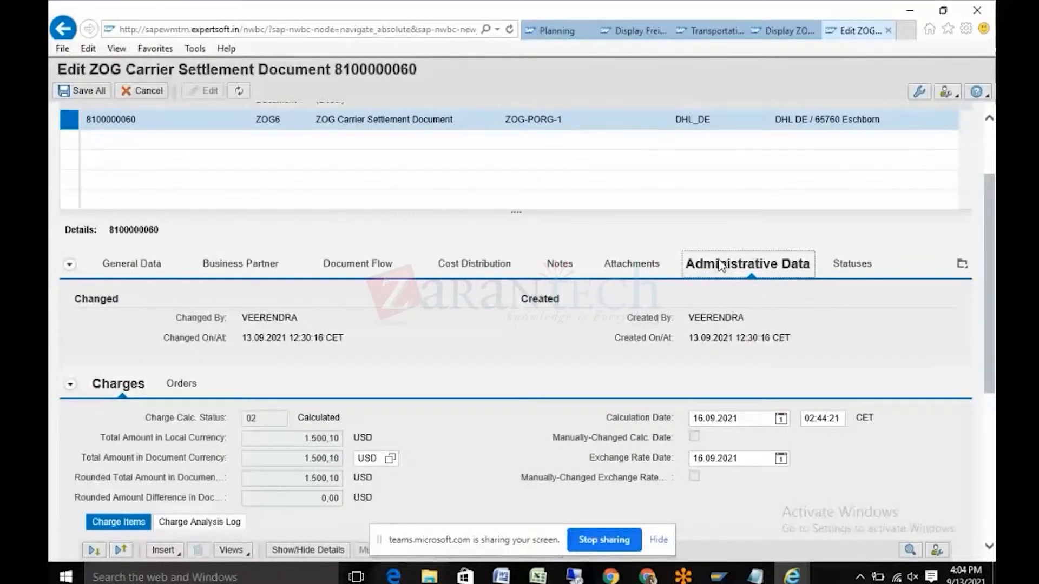
{"action": "left_click", "coordinate": [854, 265]}
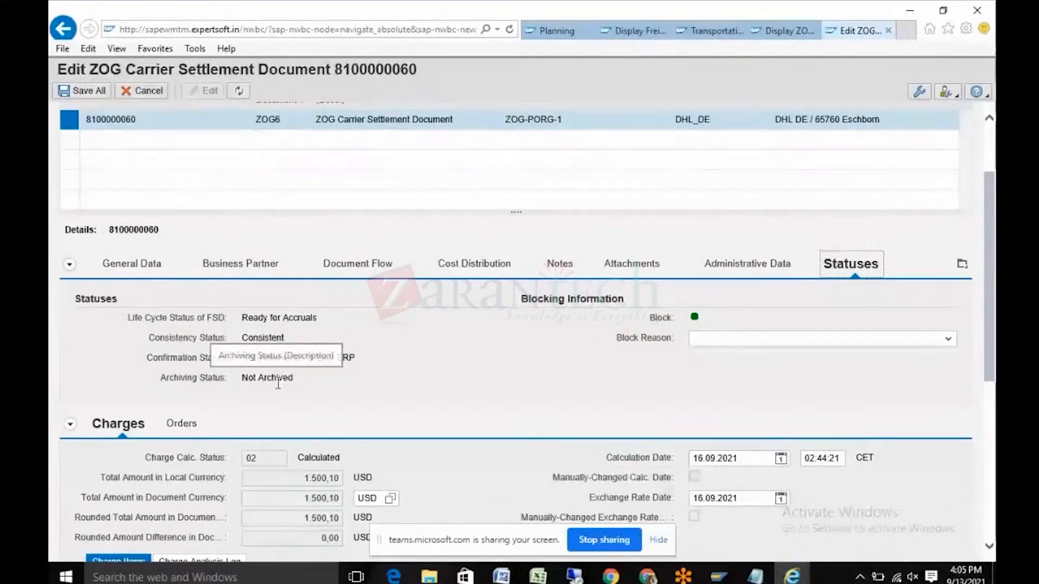
{"action": "left_click", "coordinate": [962, 265]}
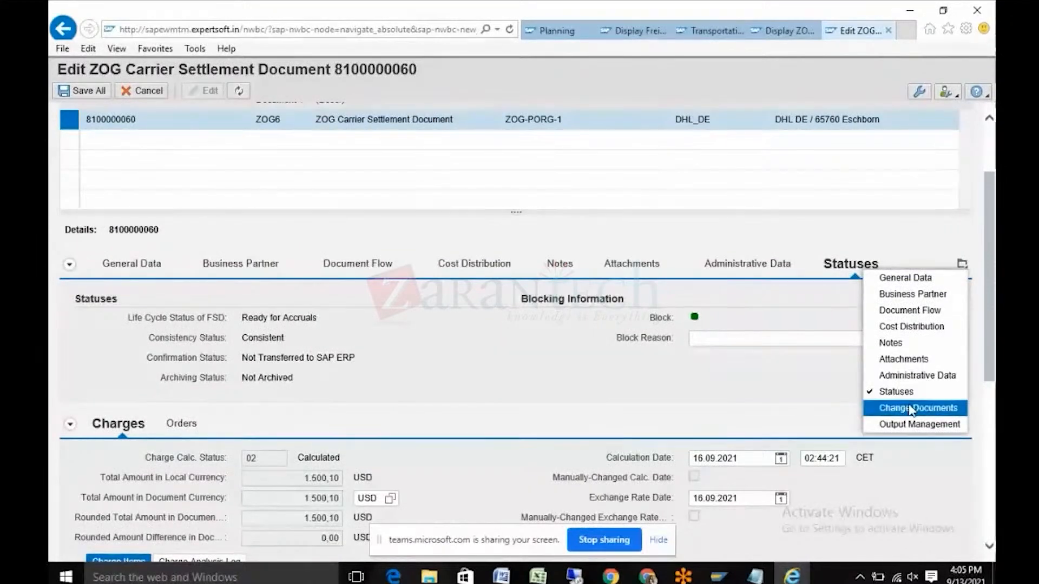
{"action": "left_click", "coordinate": [912, 409]}
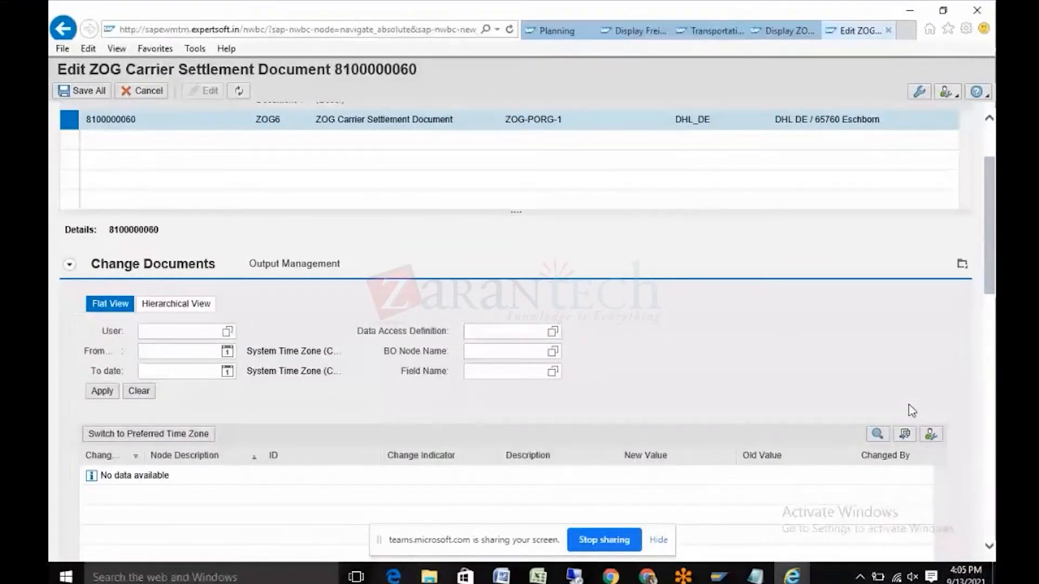
{"action": "left_click", "coordinate": [312, 265]}
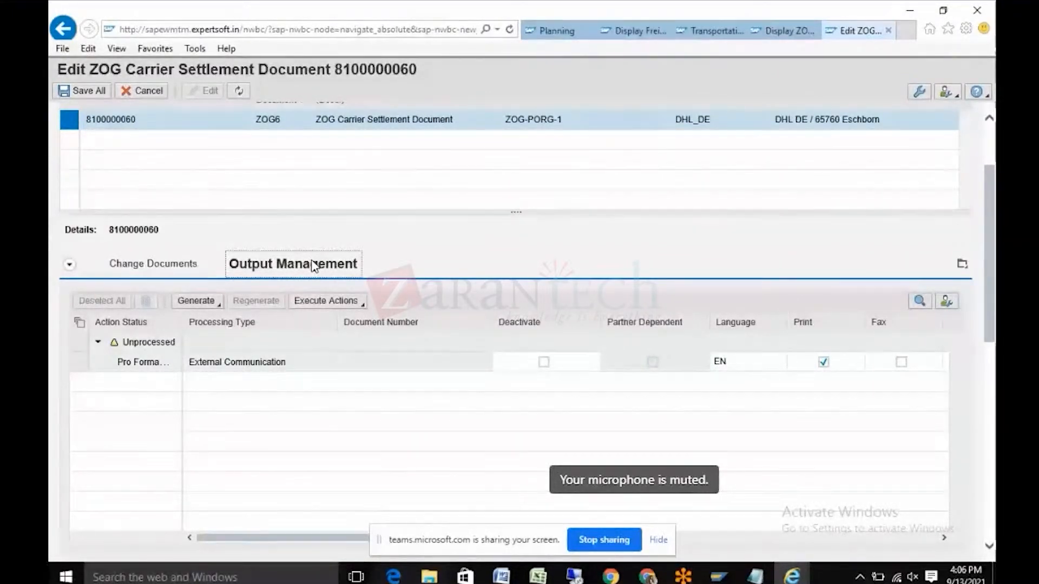
{"action": "scroll", "coordinate": [814, 179], "scroll_direction": "up", "scroll_amount": 3}
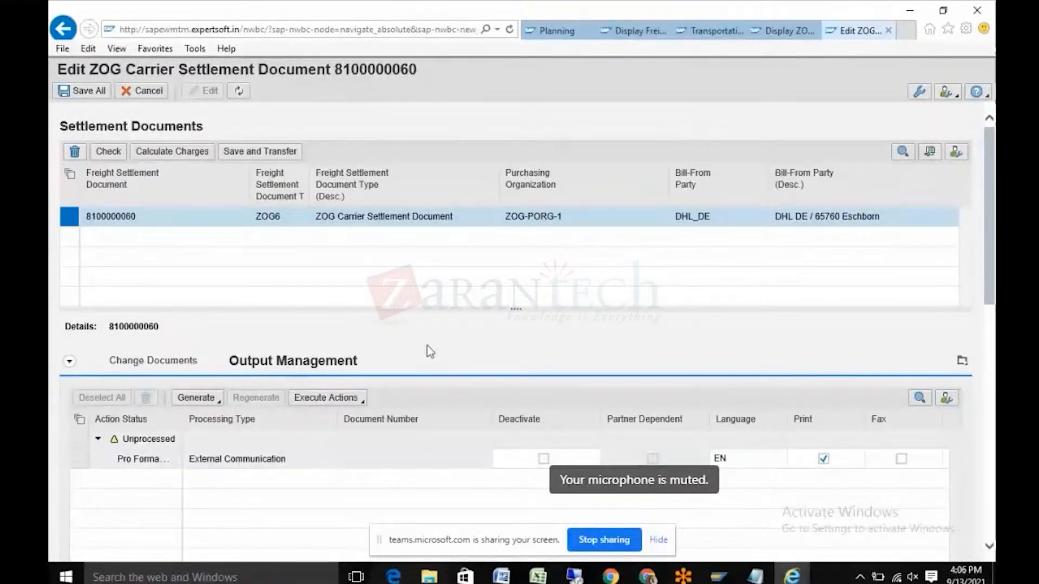
Step: Return to the settlement document's general data and highlight its settlement document type code
{"action": "left_click", "coordinate": [962, 360]}
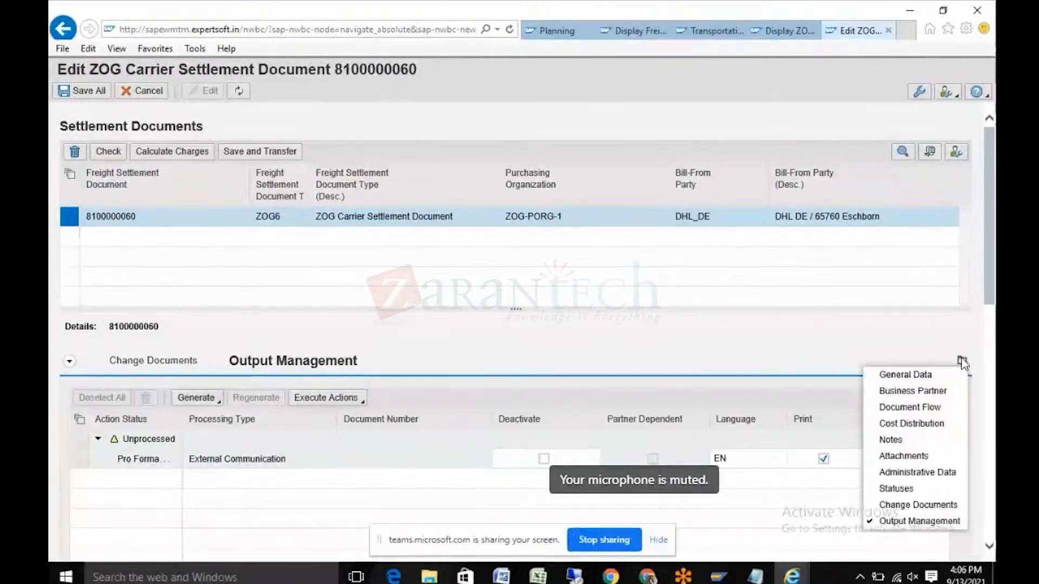
{"action": "left_click", "coordinate": [930, 377]}
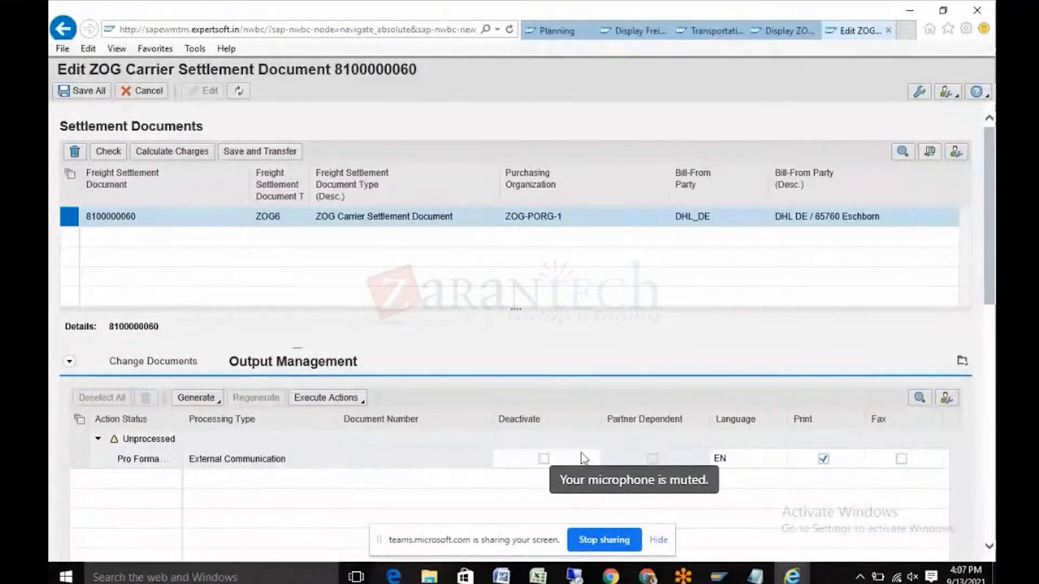
{"action": "left_click_drag", "start_coordinate": [274, 436], "coordinate": [235, 448]}
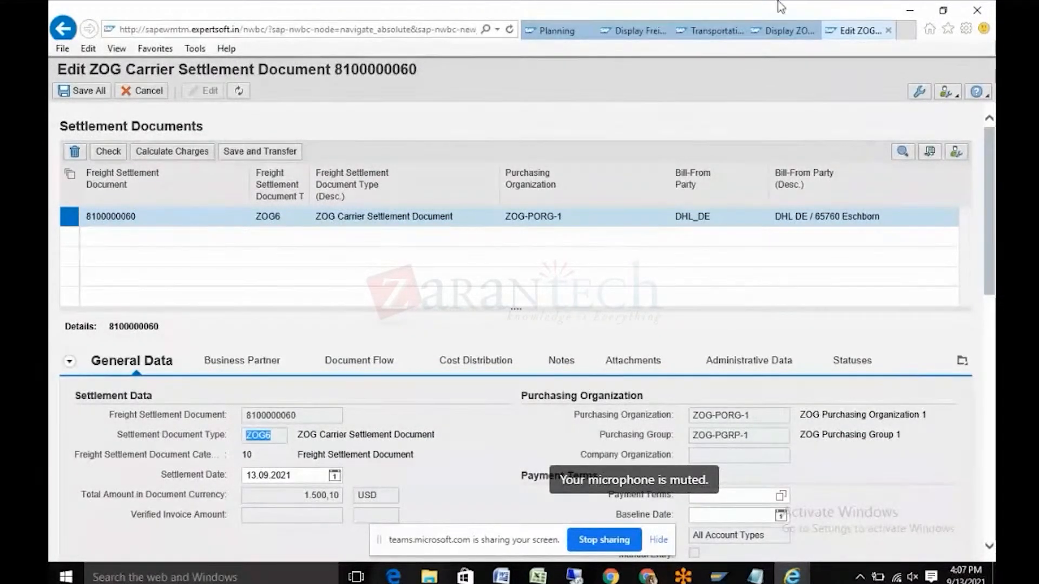
Step: Close the unneeded freight display and Planning pages, keeping the transportation cockpit, freight order and settlement document open
{"action": "left_click", "coordinate": [806, 31]}
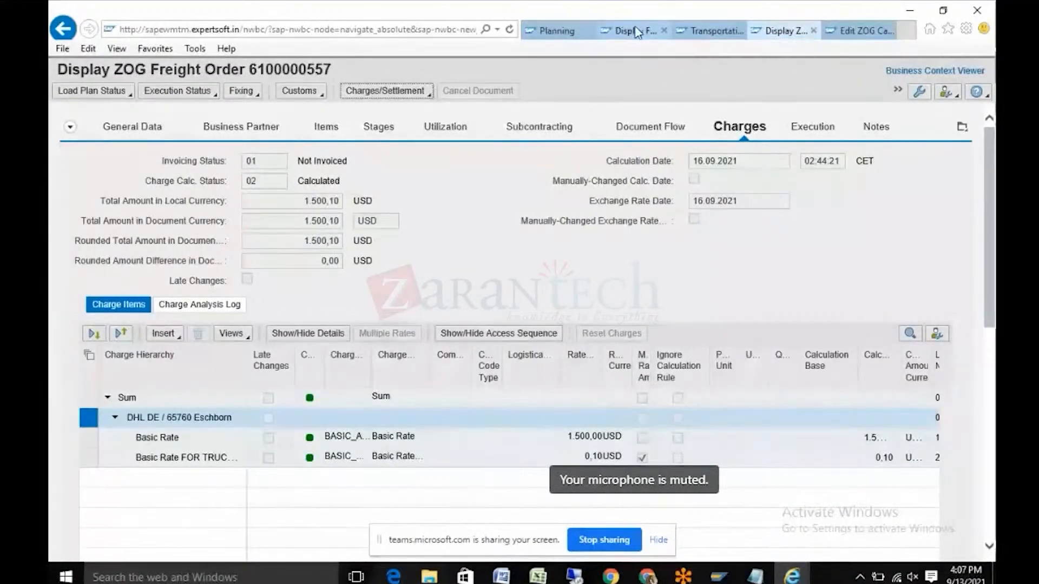
{"action": "left_click", "coordinate": [655, 33]}
{"action": "left_click", "coordinate": [665, 30]}
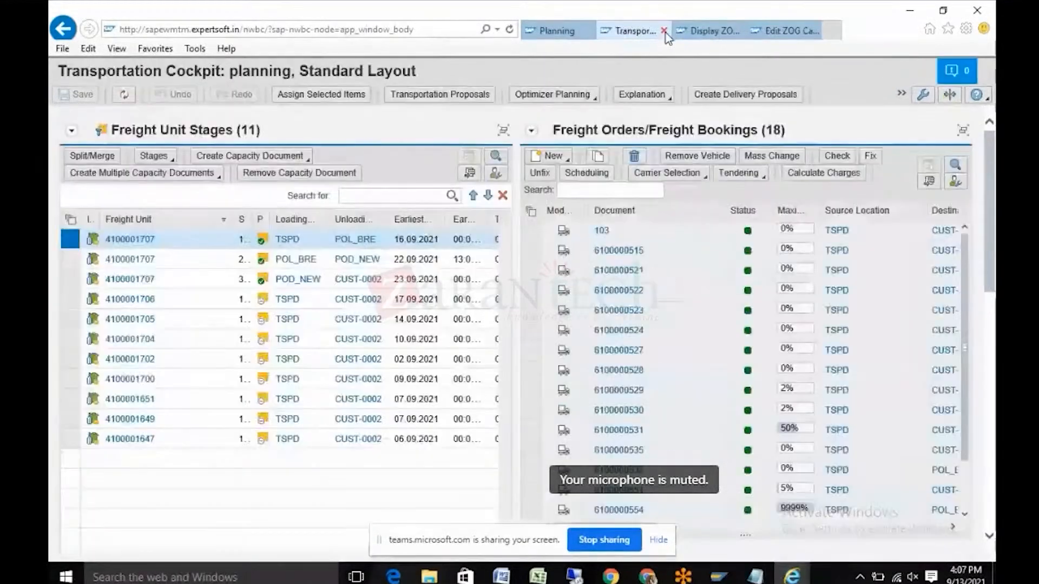
{"action": "left_click", "coordinate": [557, 33]}
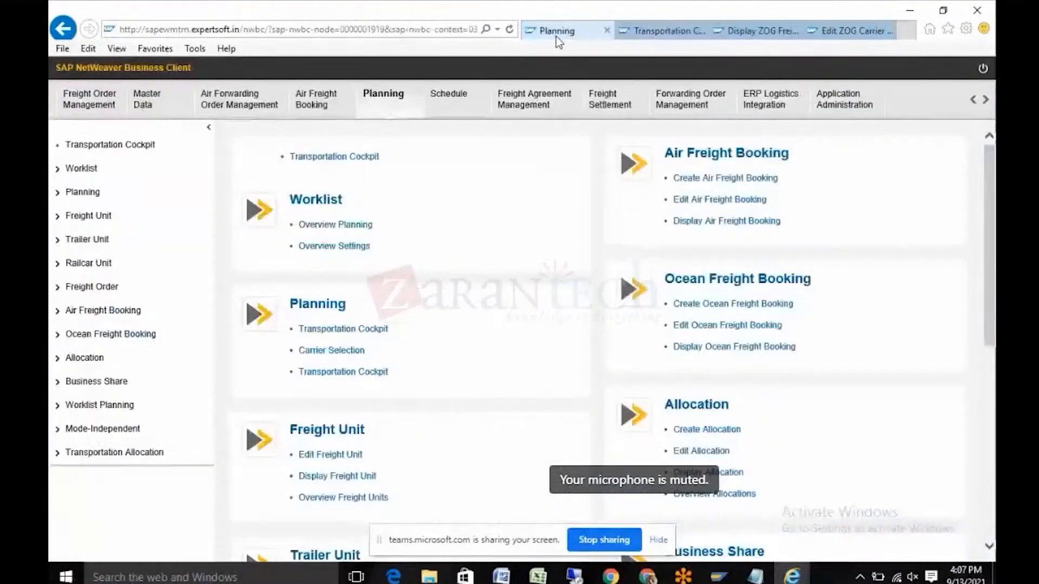
{"action": "left_click", "coordinate": [606, 31]}
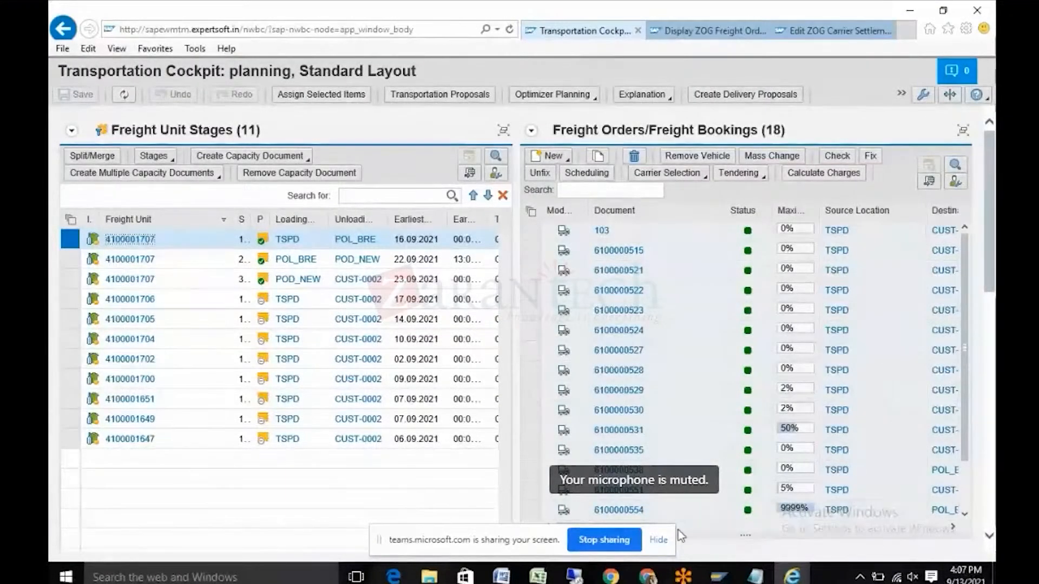
{"action": "left_click", "coordinate": [720, 578]}
{"action": "left_click", "coordinate": [815, 514]}
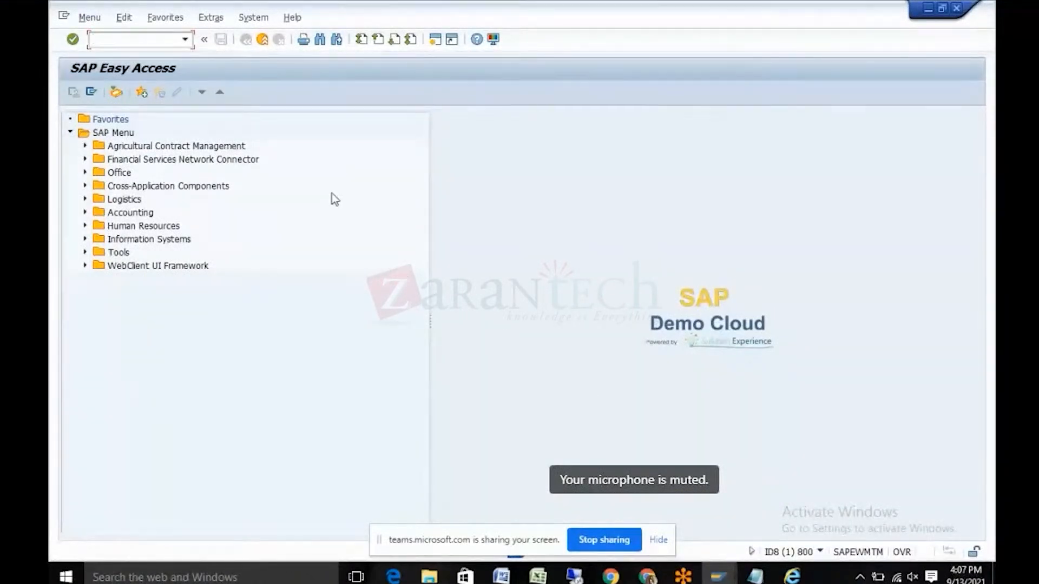
{"action": "type", "text": "spro"}
{"action": "key", "text": "Return"}
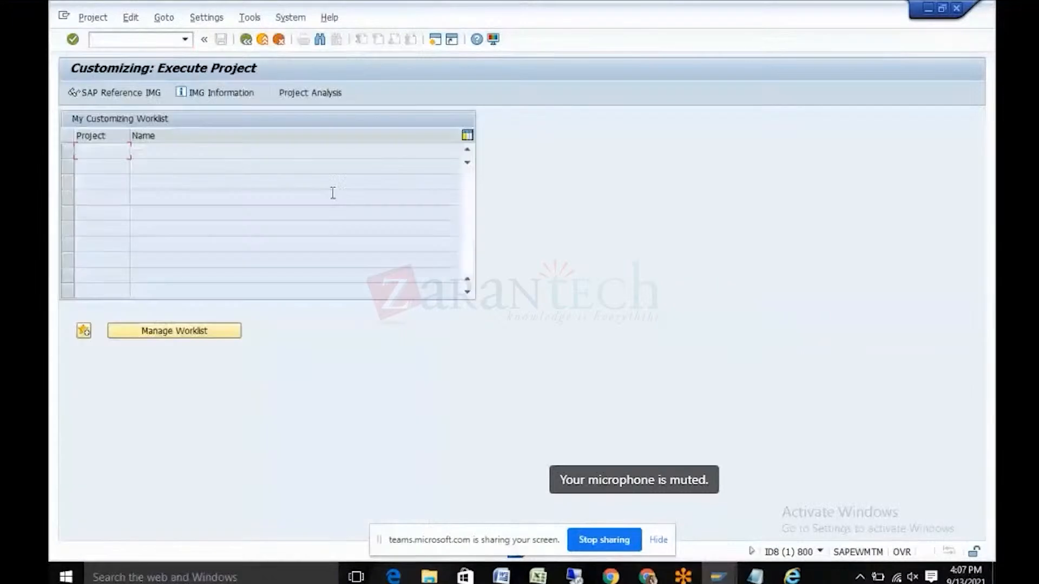
{"action": "left_click", "coordinate": [107, 96]}
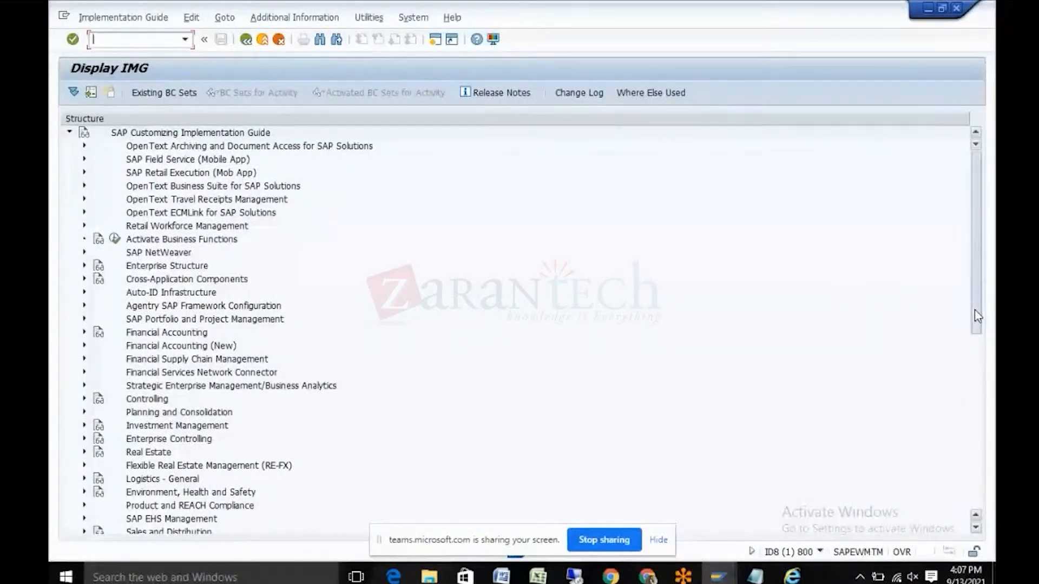
{"action": "left_click_drag", "start_coordinate": [975, 310], "coordinate": [975, 373]}
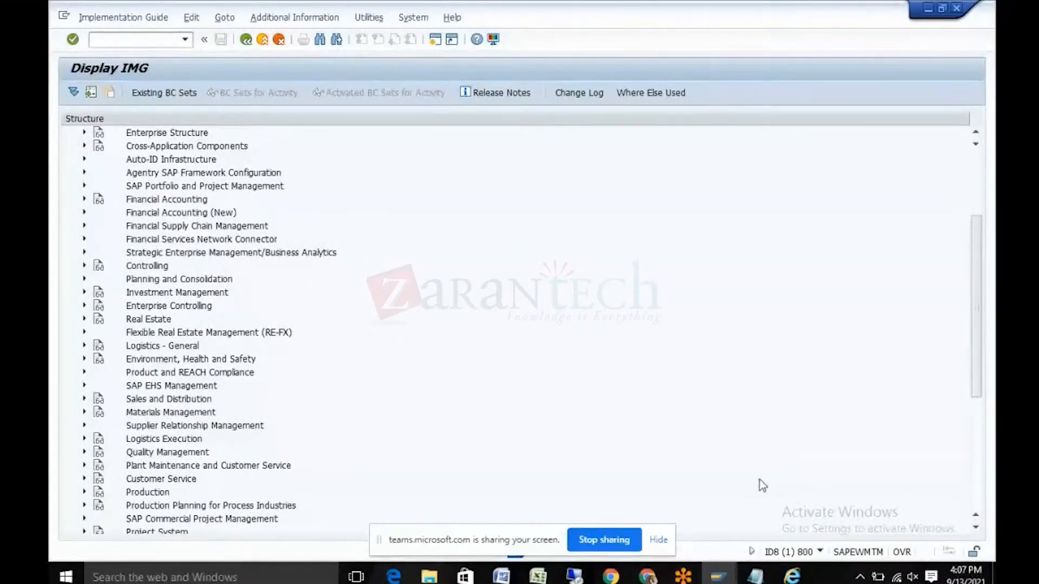
Step: Switch to the SAP GUI session of system BD1 and open the SAP Reference IMG through transaction SPRO
{"action": "left_click", "coordinate": [716, 578]}
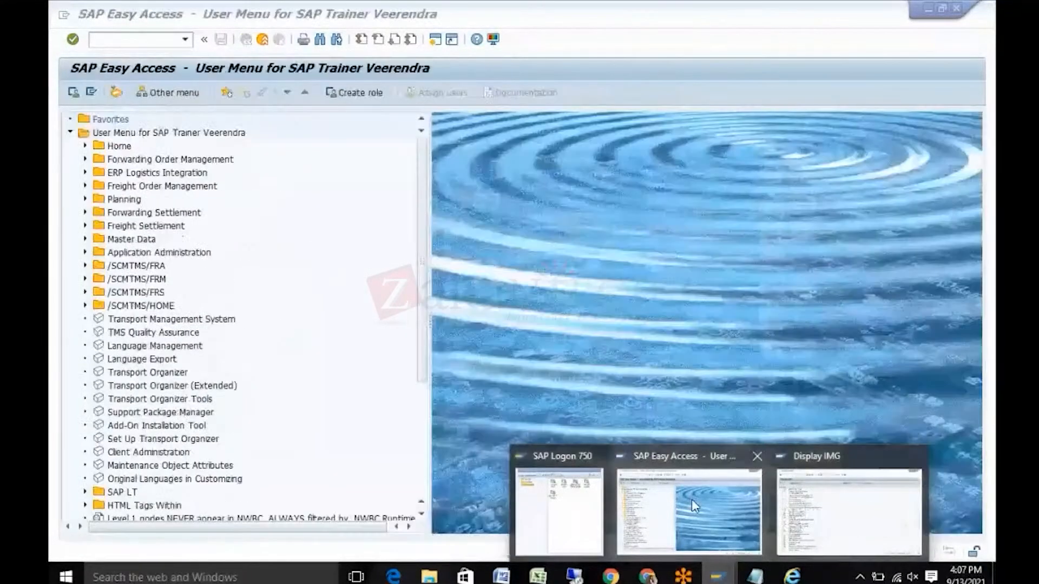
{"action": "left_click", "coordinate": [692, 498]}
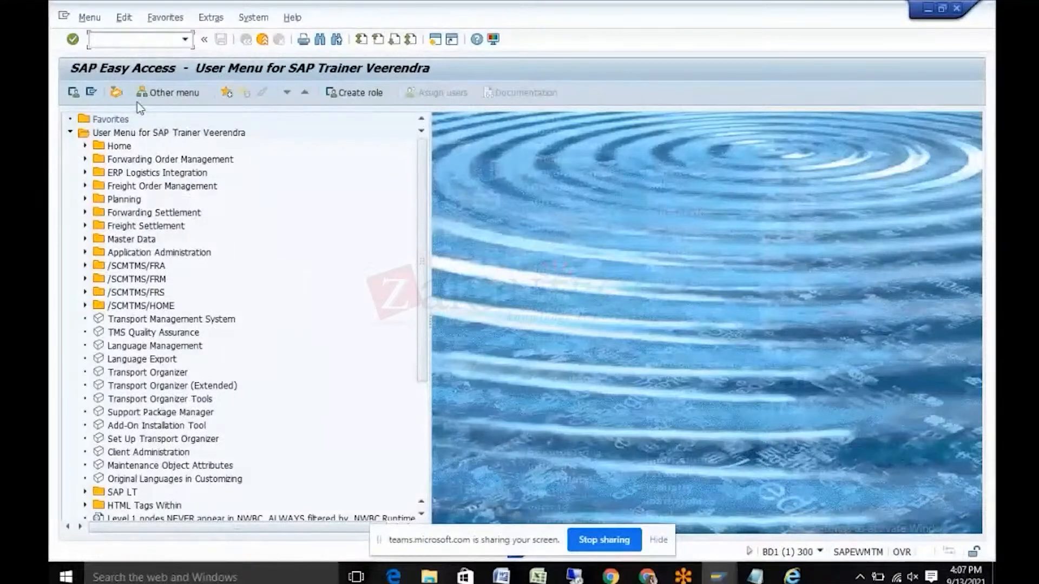
{"action": "type", "text": "spr"}
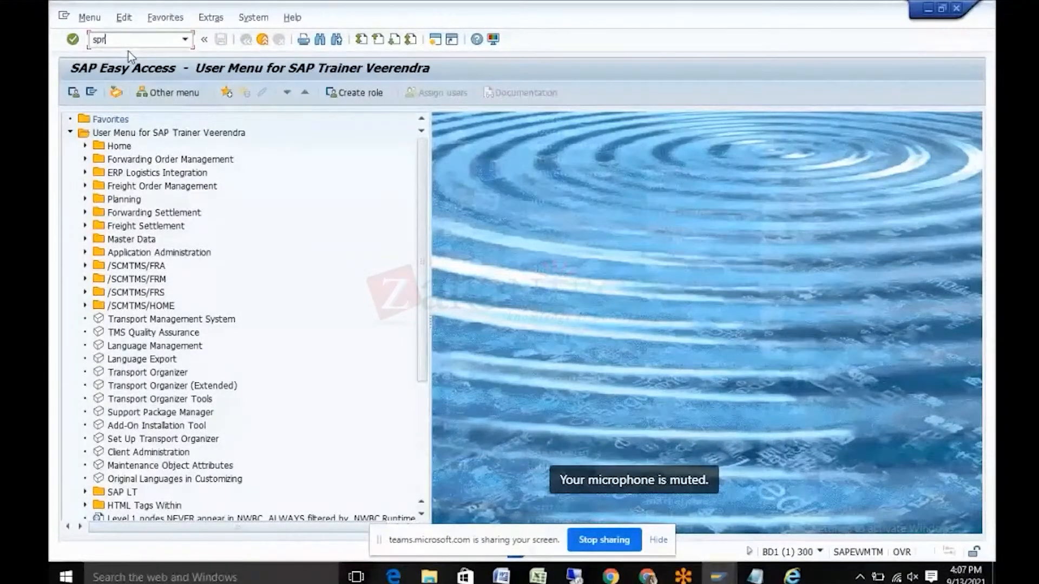
{"action": "type", "text": "o"}
{"action": "key", "text": "Return"}
{"action": "left_click", "coordinate": [129, 94]}
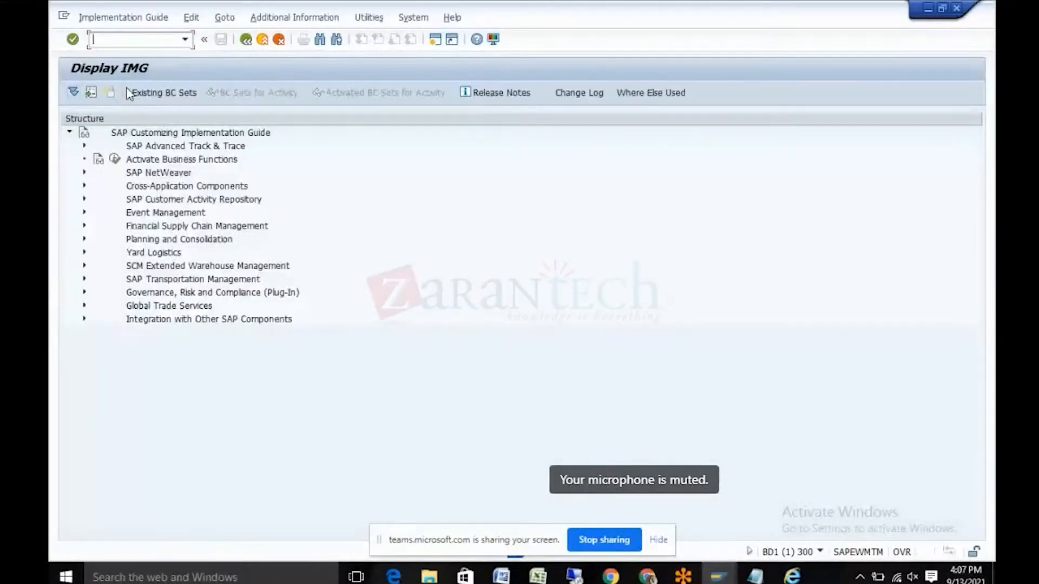
Step: Expand the customizing structure under SAP Transportation Management down to the Freight Settlement activities
{"action": "left_click", "coordinate": [84, 279]}
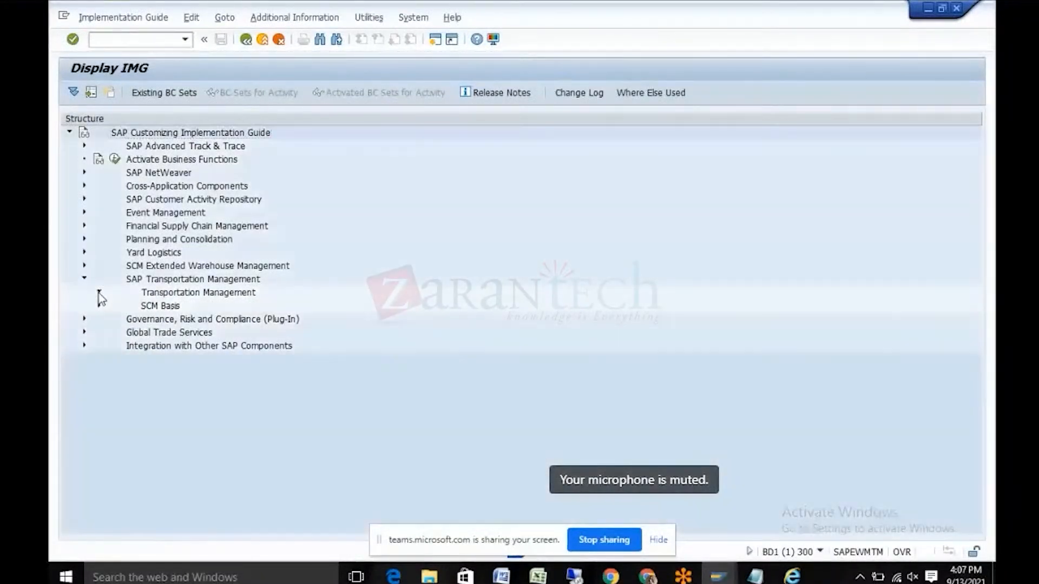
{"action": "left_click", "coordinate": [99, 293]}
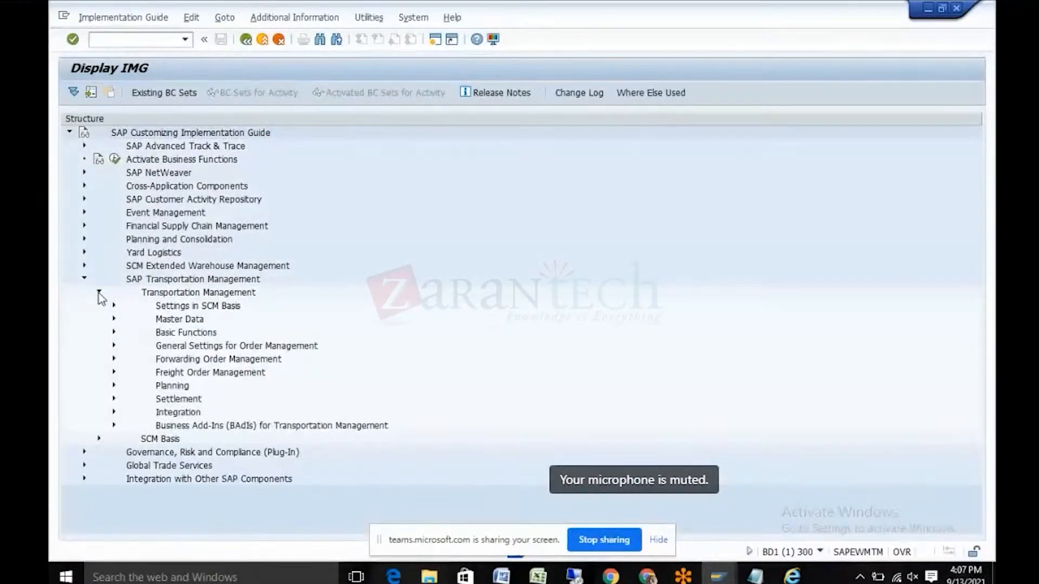
{"action": "left_click", "coordinate": [114, 399]}
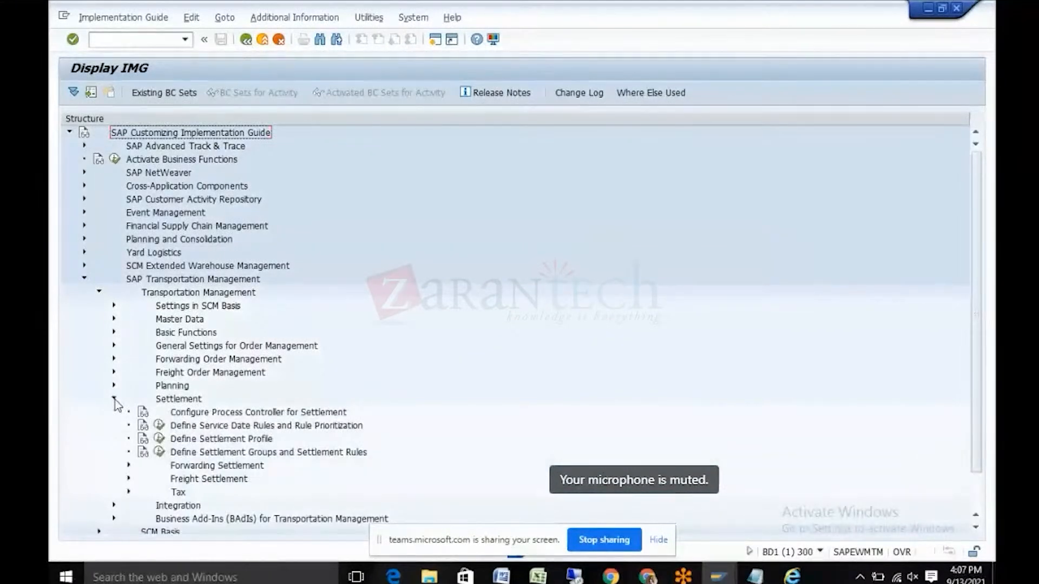
{"action": "left_click", "coordinate": [129, 479]}
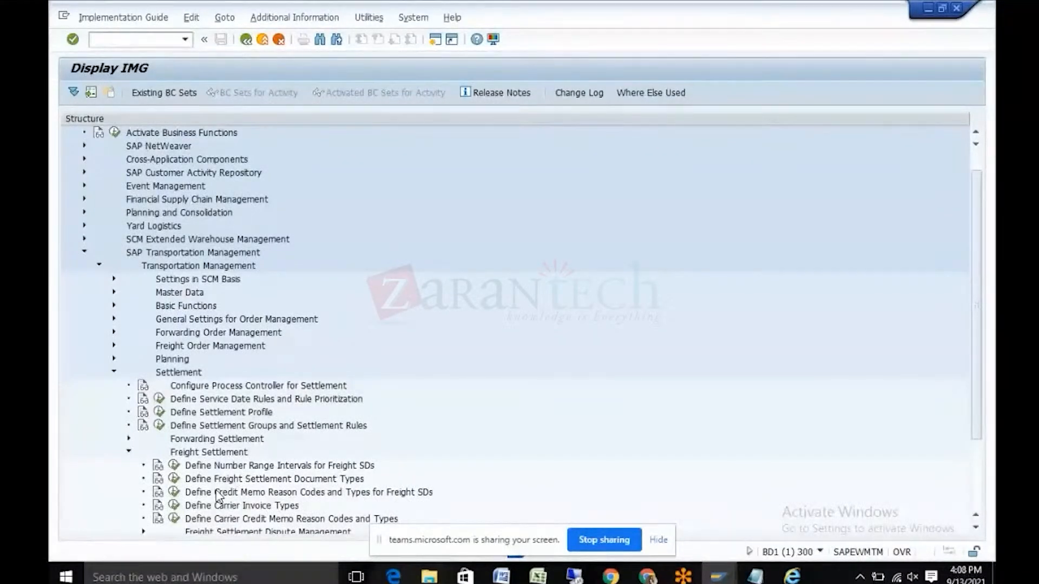
Step: Display the number range intervals for freight settlement documents and return to the customizing structure
{"action": "left_click", "coordinate": [173, 466]}
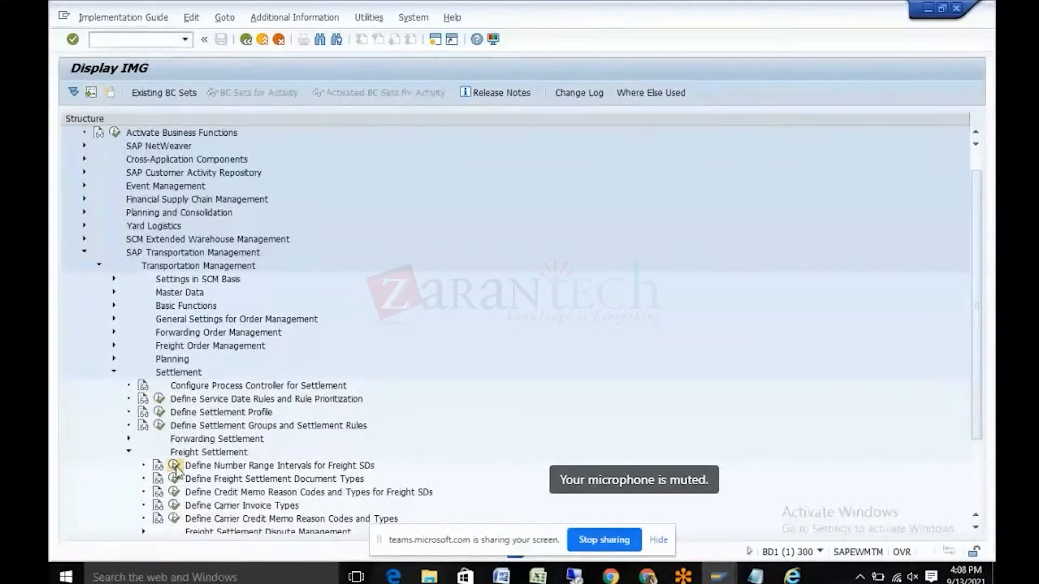
{"action": "left_click", "coordinate": [124, 152]}
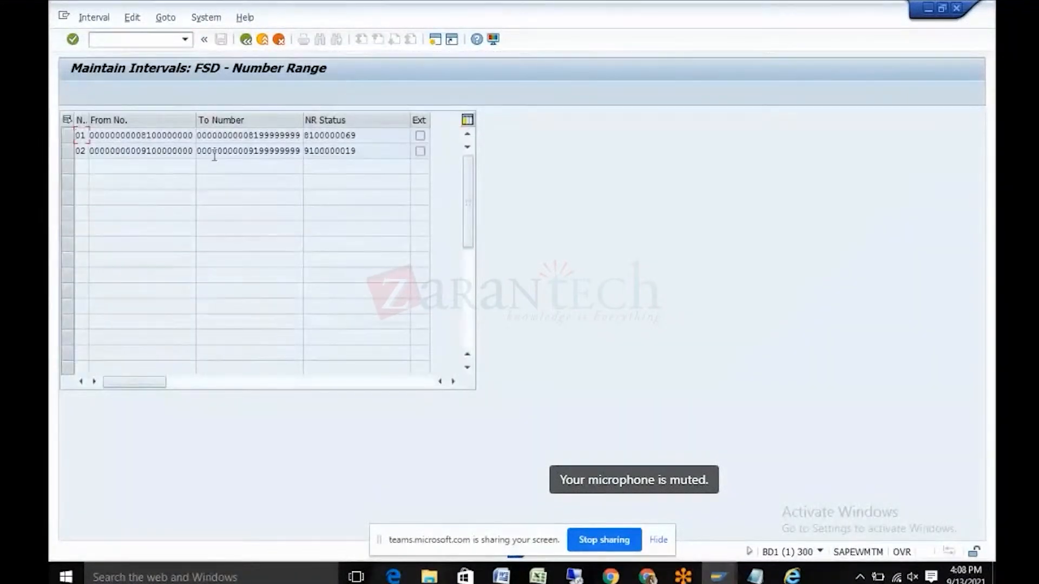
{"action": "left_click", "coordinate": [245, 40]}
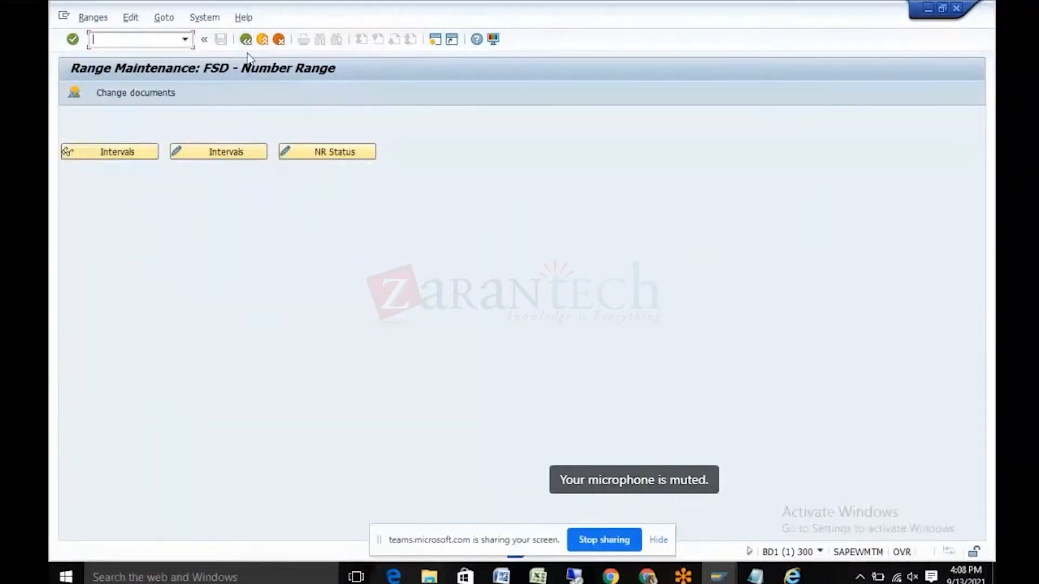
{"action": "left_click", "coordinate": [245, 41]}
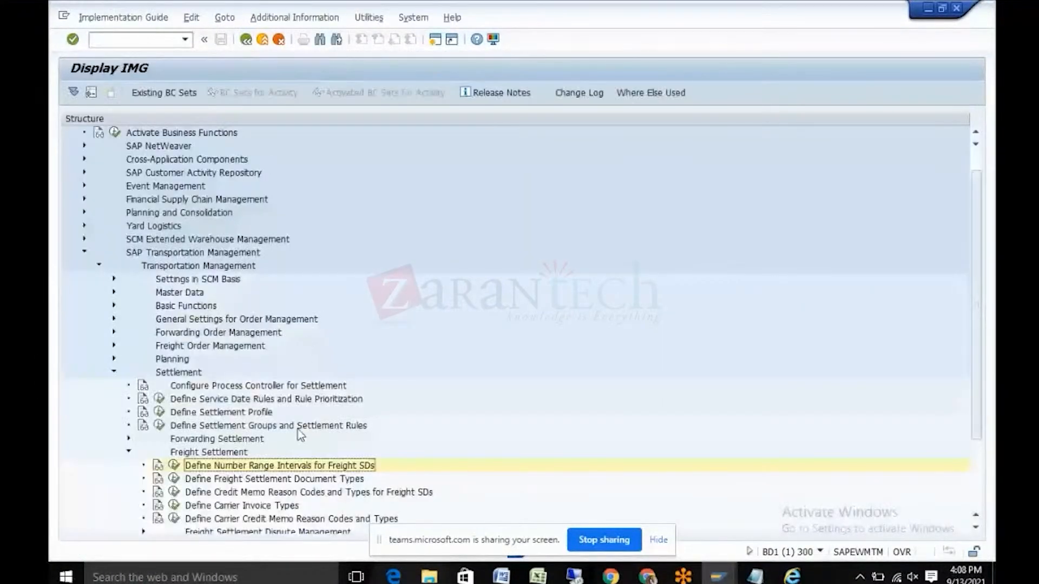
Step: Review freight settlement document type ZOG6, including its default charges view and partner determination profile options, and return to the customizing structure
{"action": "left_click", "coordinate": [173, 480]}
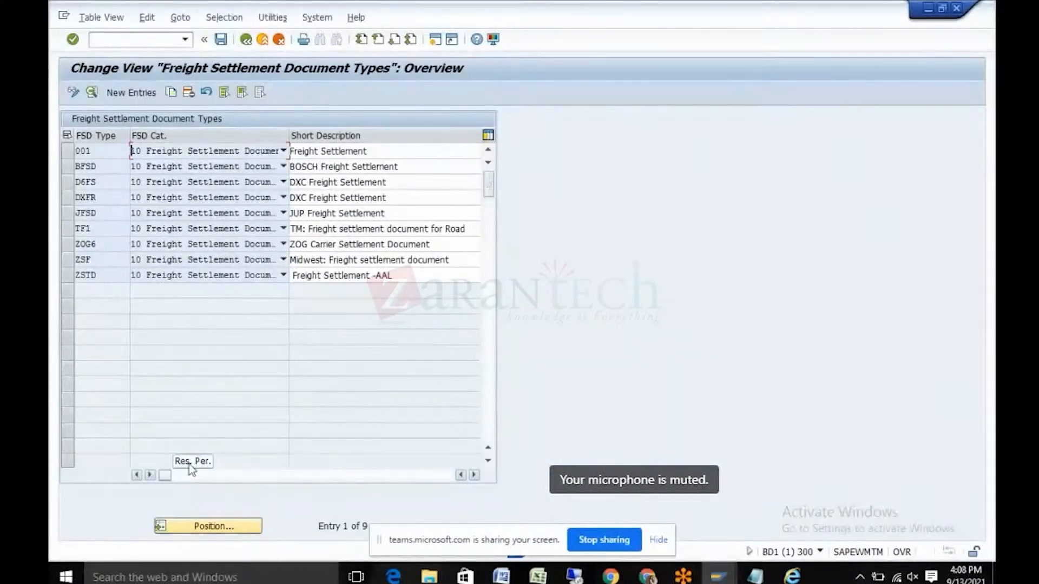
{"action": "double_click", "coordinate": [85, 244]}
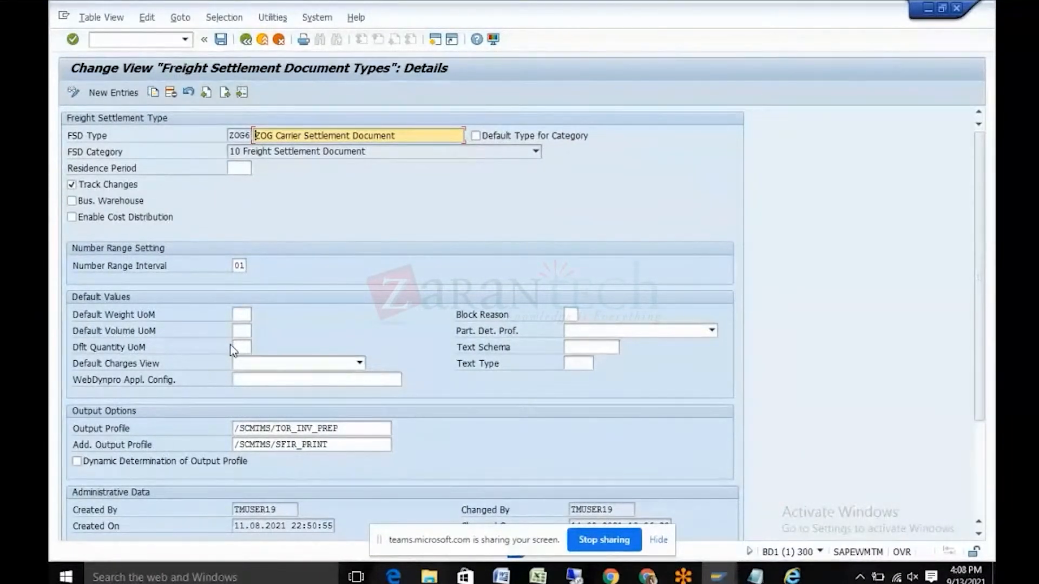
{"action": "left_click", "coordinate": [359, 363]}
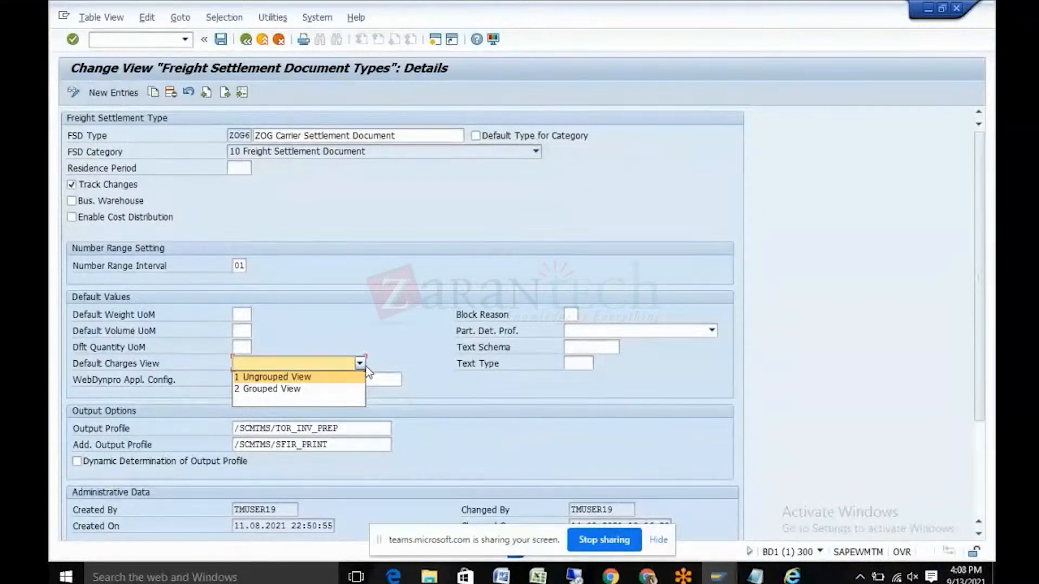
{"action": "left_click", "coordinate": [427, 395]}
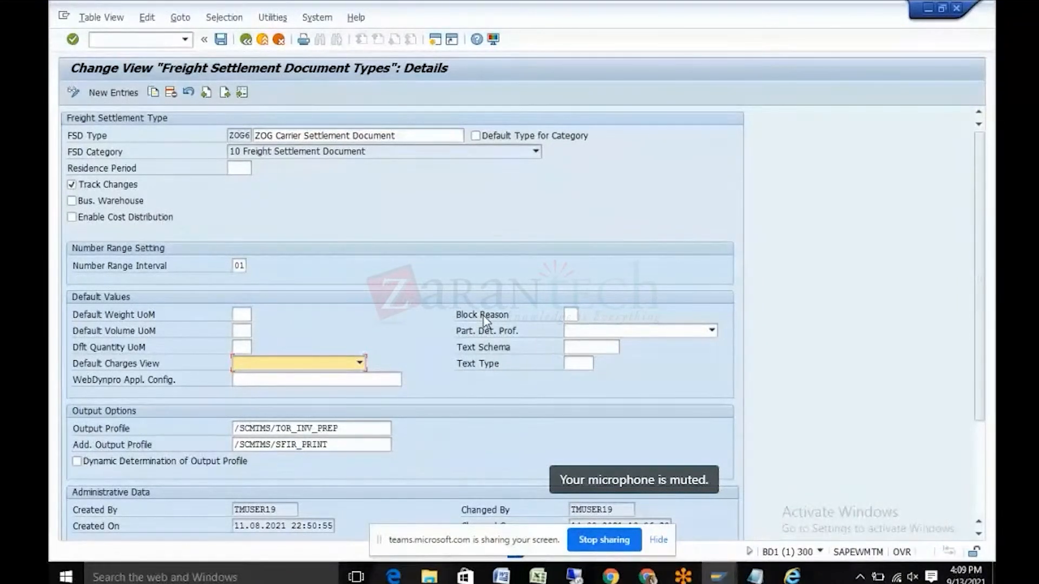
{"action": "left_click", "coordinate": [570, 314]}
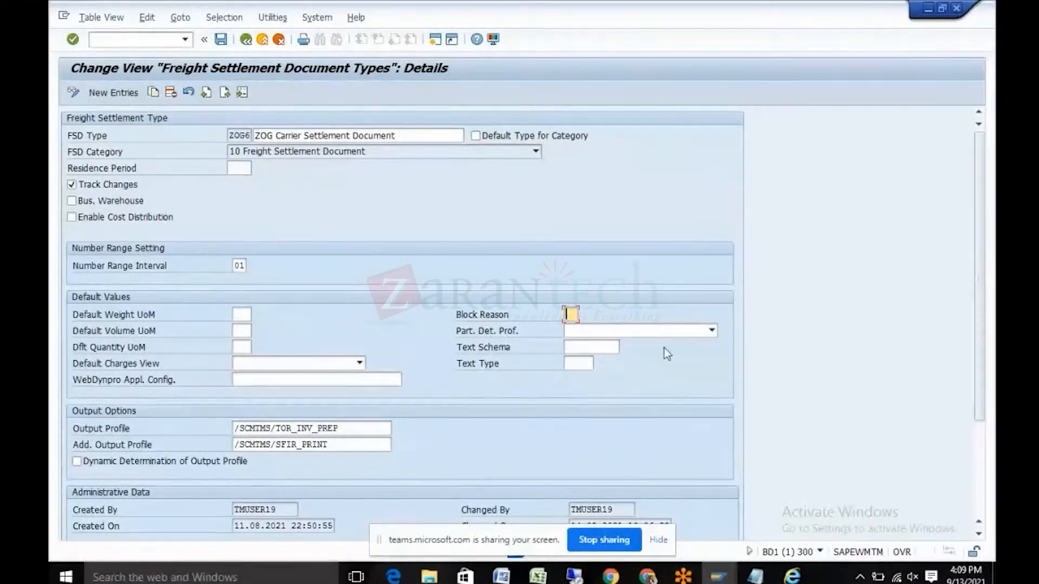
{"action": "left_click", "coordinate": [712, 331]}
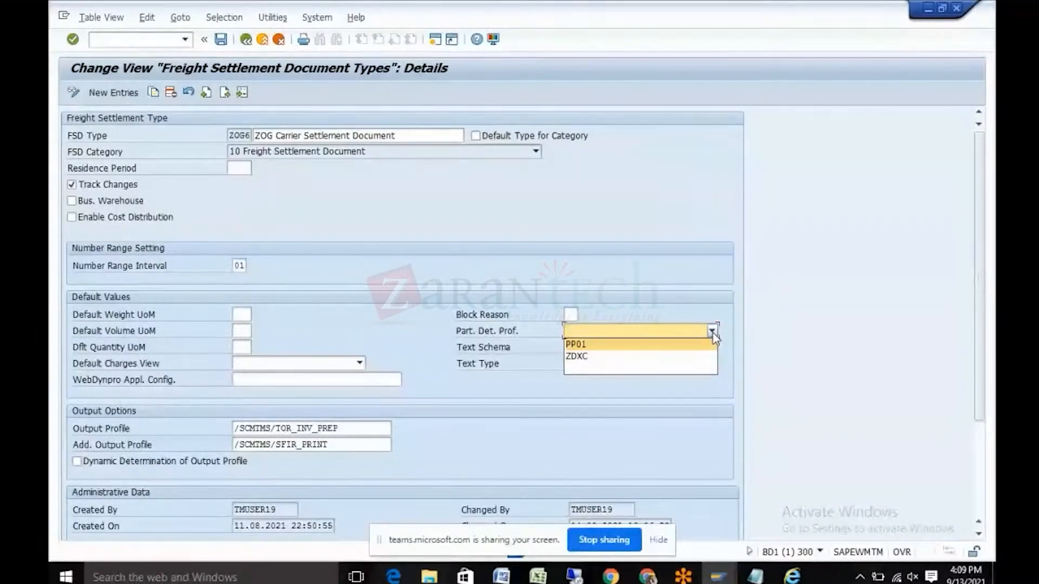
{"action": "left_click", "coordinate": [686, 309]}
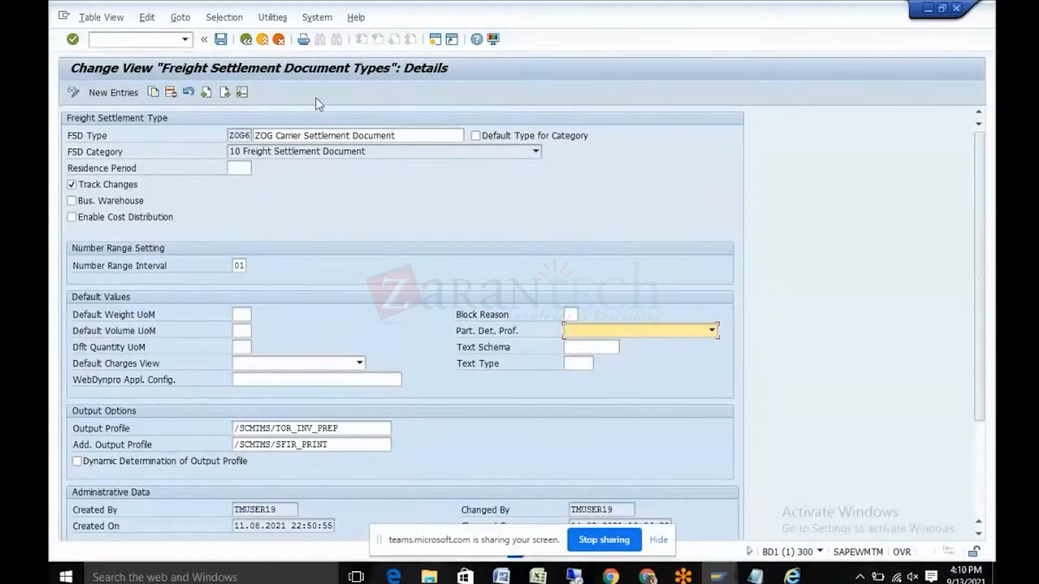
{"action": "left_click", "coordinate": [246, 40]}
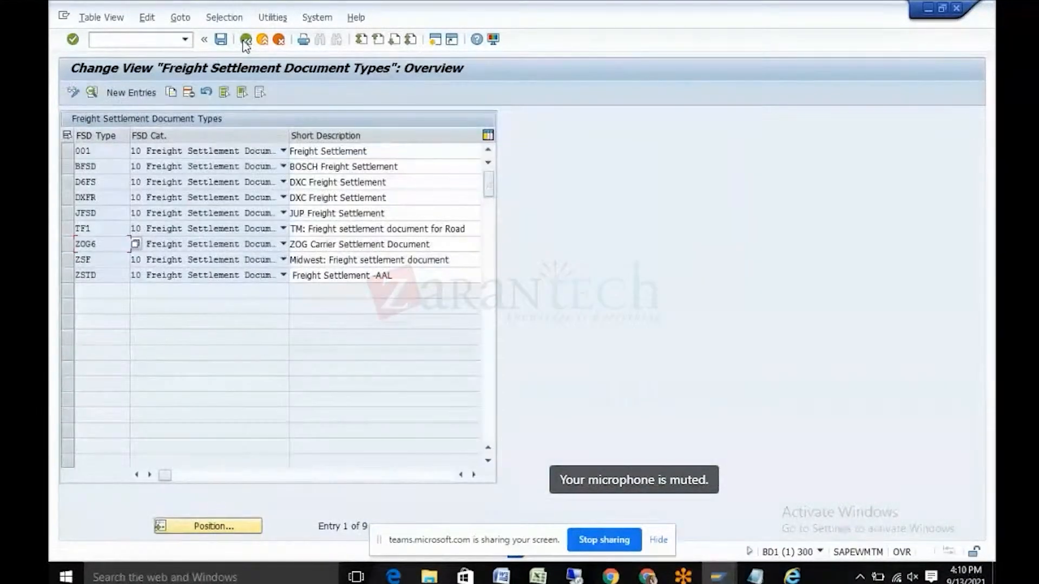
{"action": "left_click", "coordinate": [246, 39]}
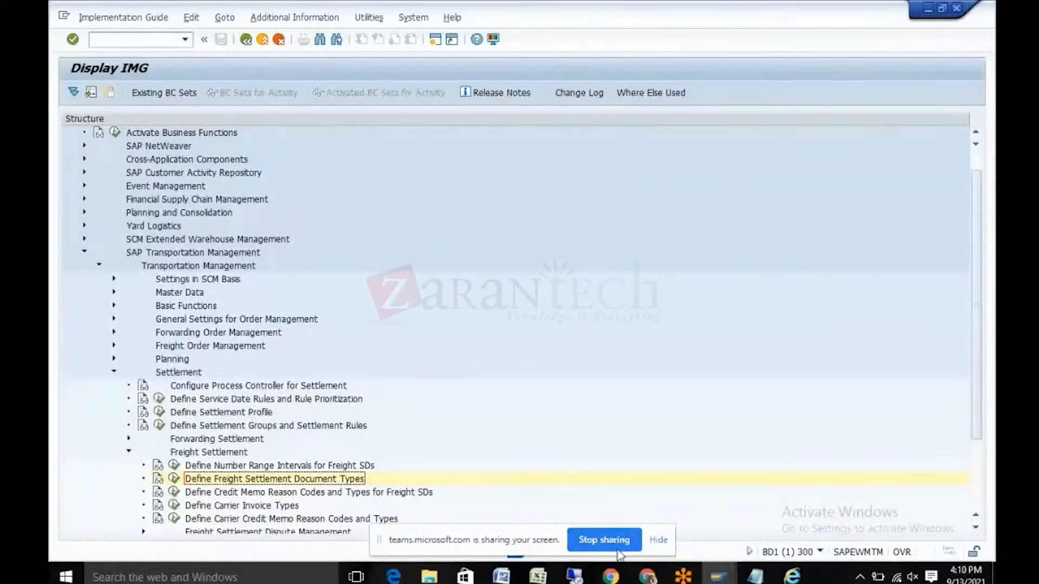
Step: Display credit memo reason code 010 and its freight credit memo type details, and return to the customizing structure
{"action": "mouse_move", "coordinate": [649, 578]}
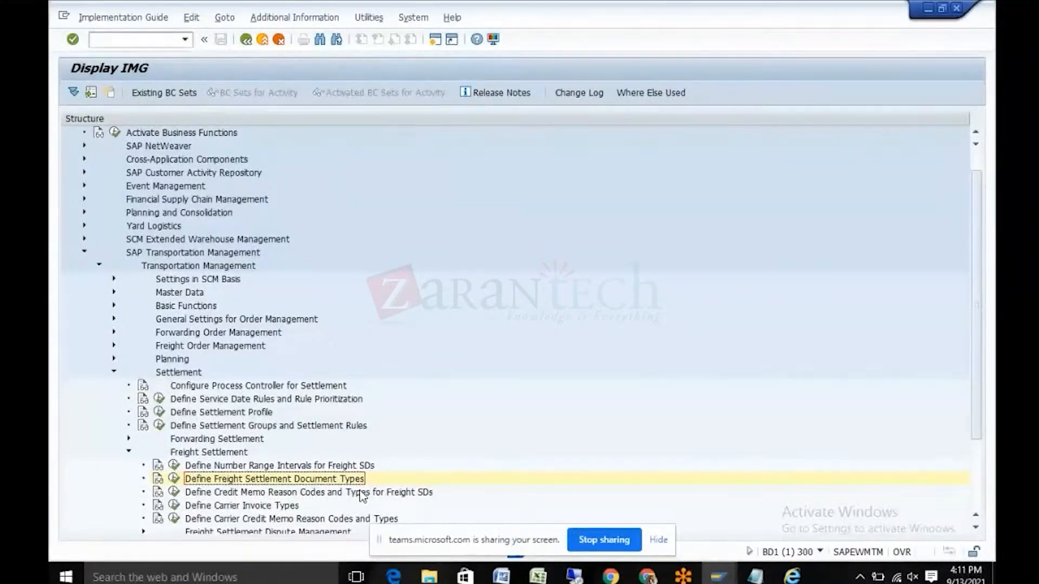
{"action": "left_click", "coordinate": [174, 492]}
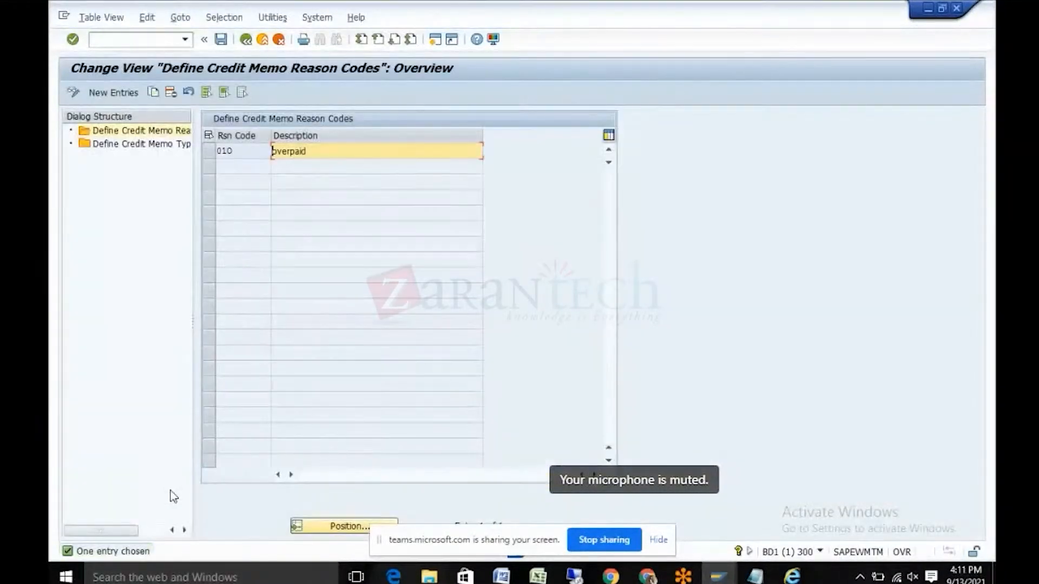
{"action": "left_click", "coordinate": [207, 152]}
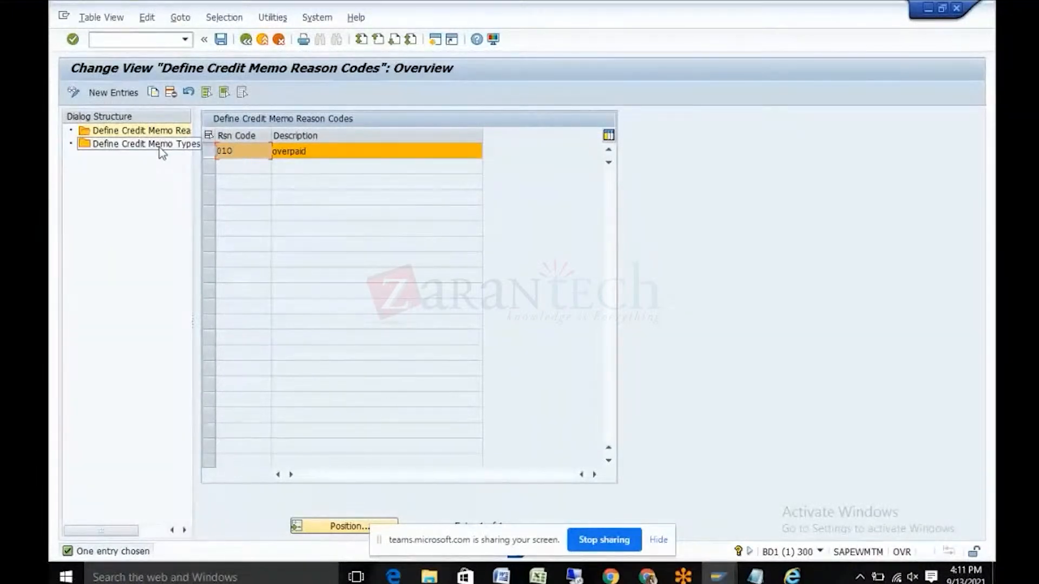
{"action": "left_click", "coordinate": [108, 145]}
{"action": "double_click", "coordinate": [109, 145]}
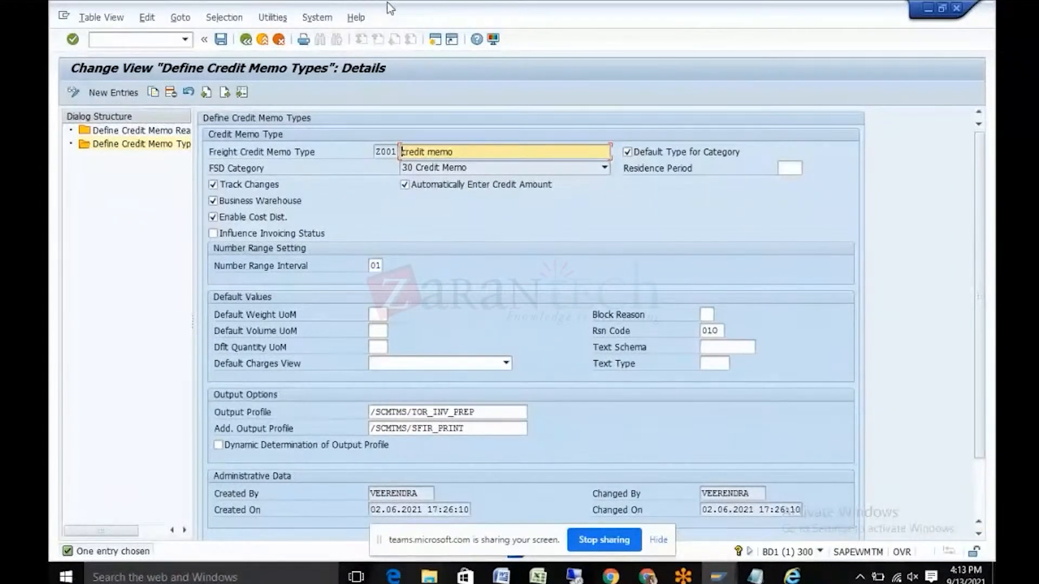
{"action": "left_click", "coordinate": [246, 39]}
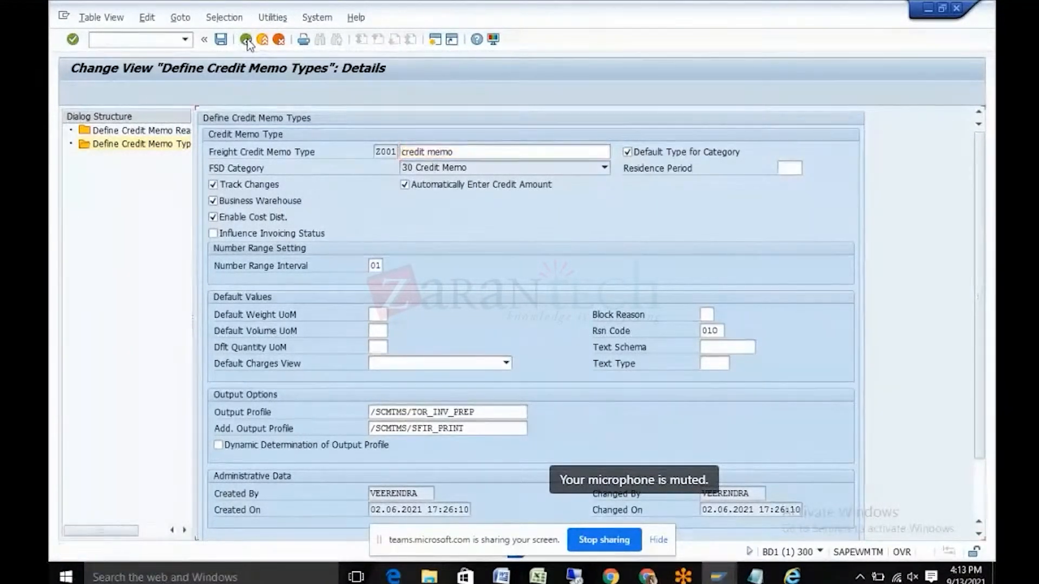
{"action": "left_click", "coordinate": [246, 40]}
{"action": "left_click", "coordinate": [246, 40]}
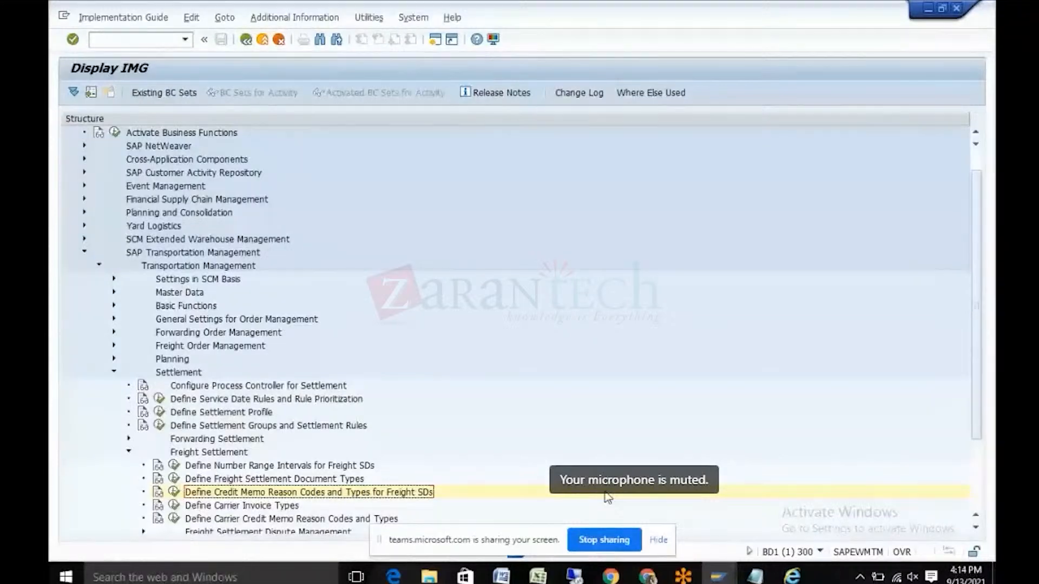
Step: Switch to the browser windows and close the ZOG carrier settlement document page
{"action": "left_click", "coordinate": [647, 576]}
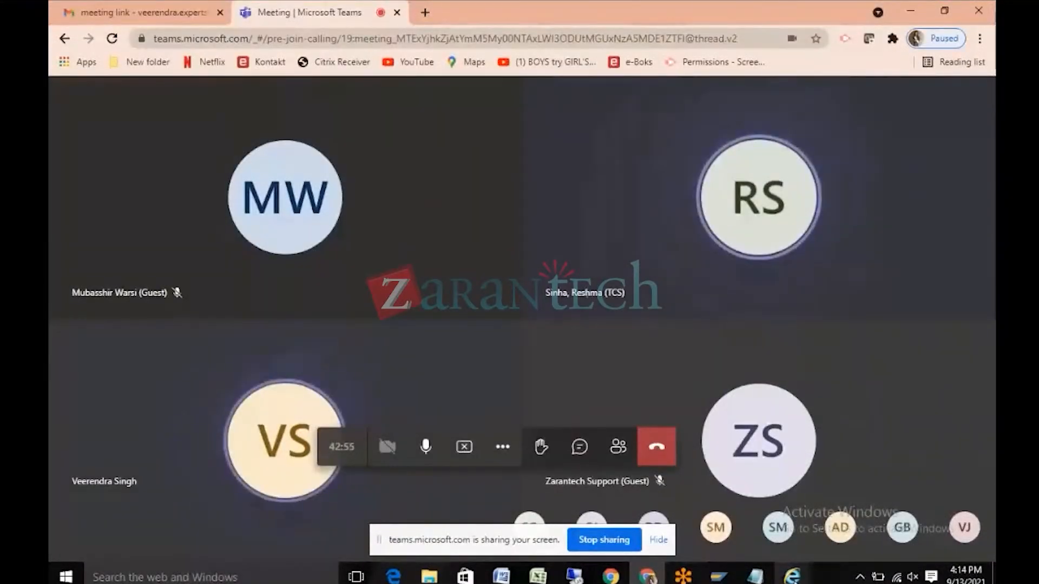
{"action": "mouse_move", "coordinate": [755, 575]}
{"action": "left_click", "coordinate": [964, 465]}
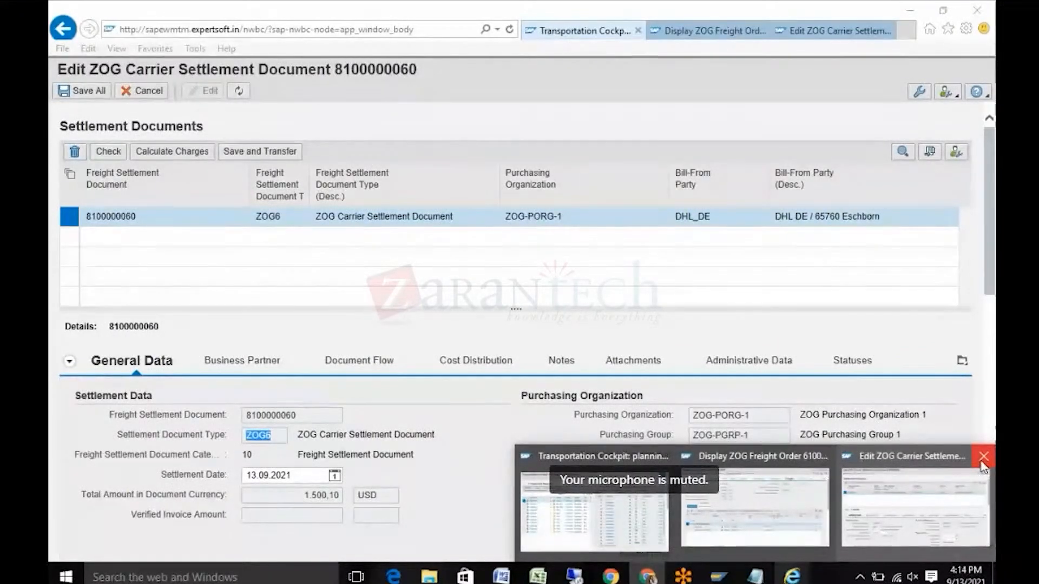
{"action": "left_click", "coordinate": [982, 457]}
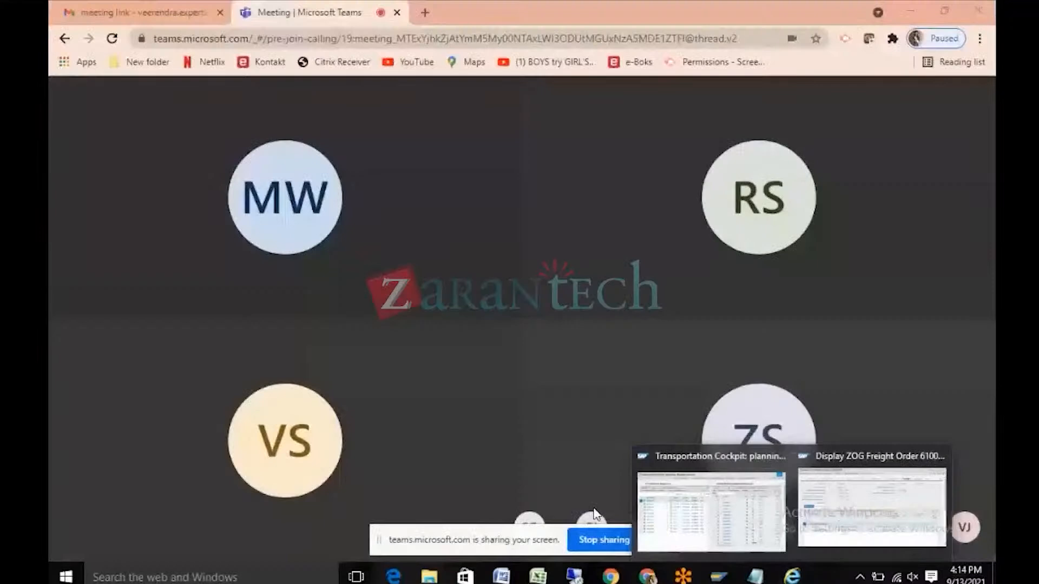
Step: Switch back to SAP GUI and exit the customizing sessions of systems ID8 and BD1 to SAP Easy Access
{"action": "mouse_move", "coordinate": [719, 576]}
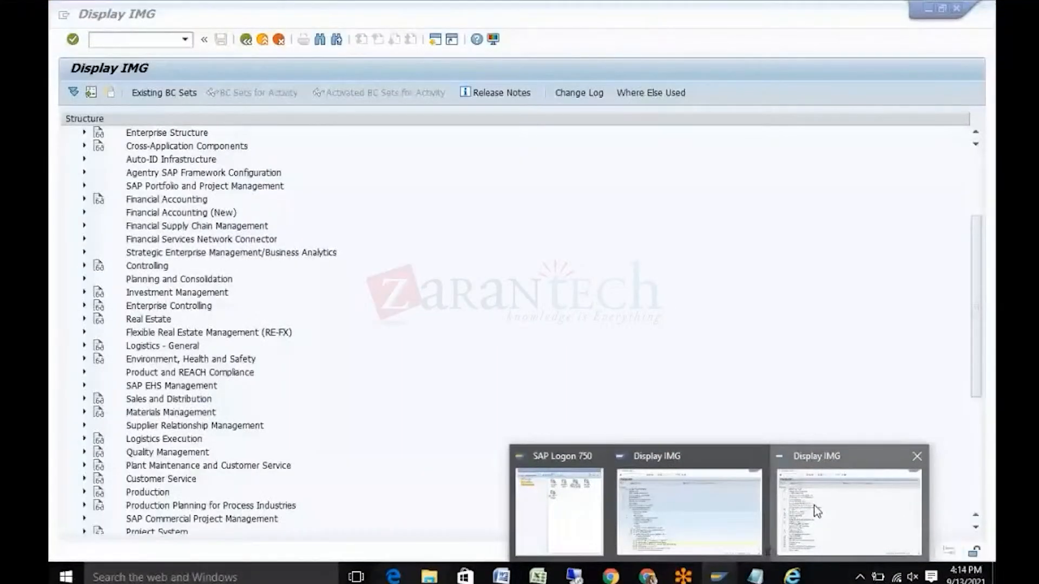
{"action": "left_click", "coordinate": [814, 508]}
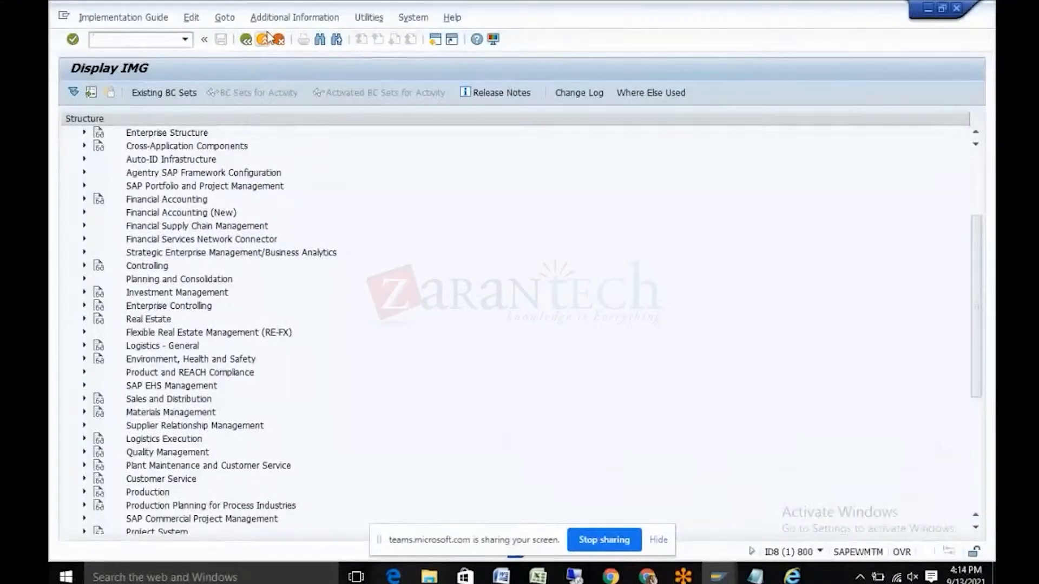
{"action": "left_click", "coordinate": [263, 40]}
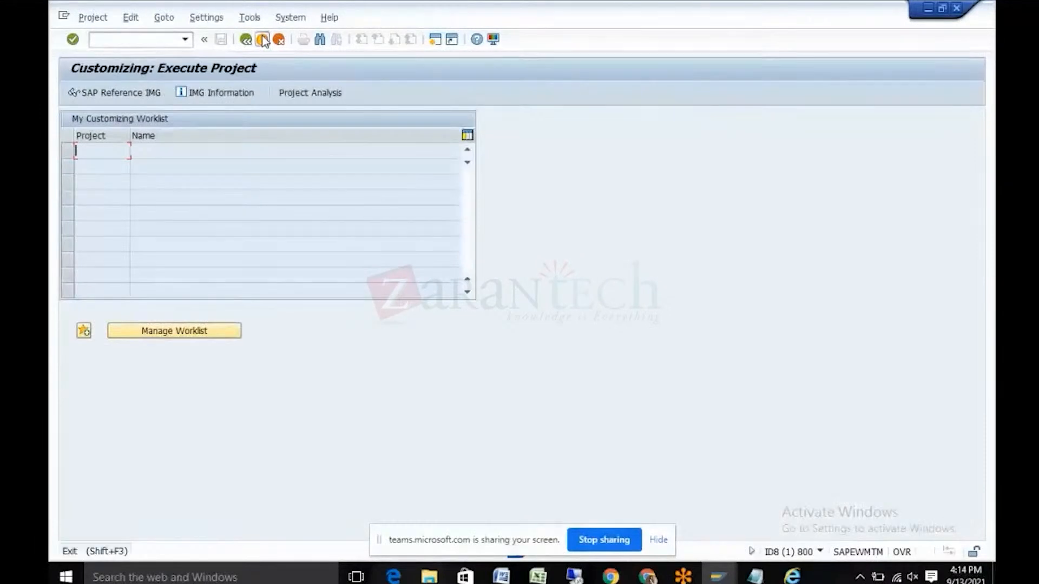
{"action": "left_click", "coordinate": [263, 40]}
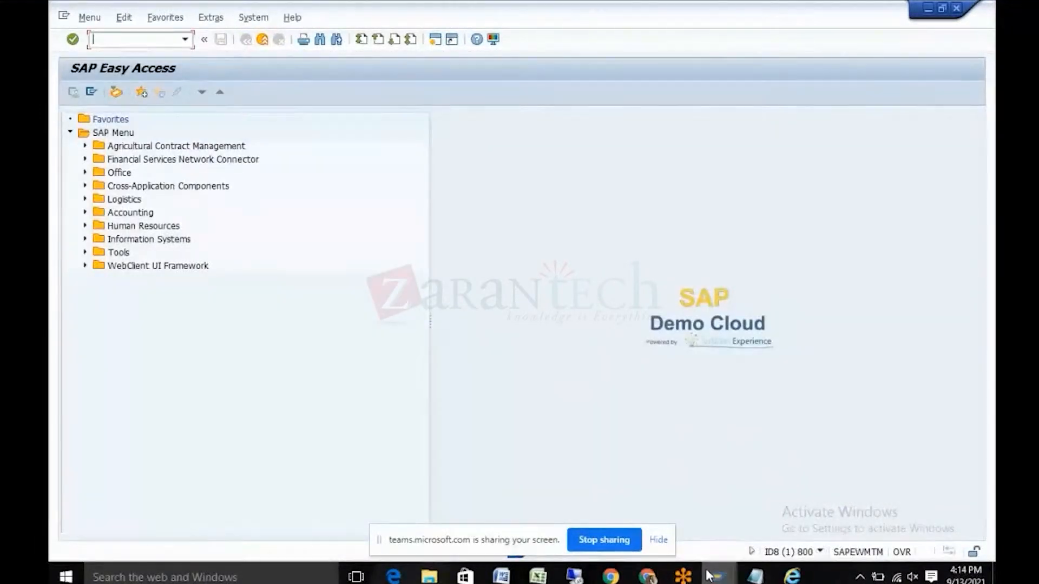
{"action": "mouse_move", "coordinate": [712, 574]}
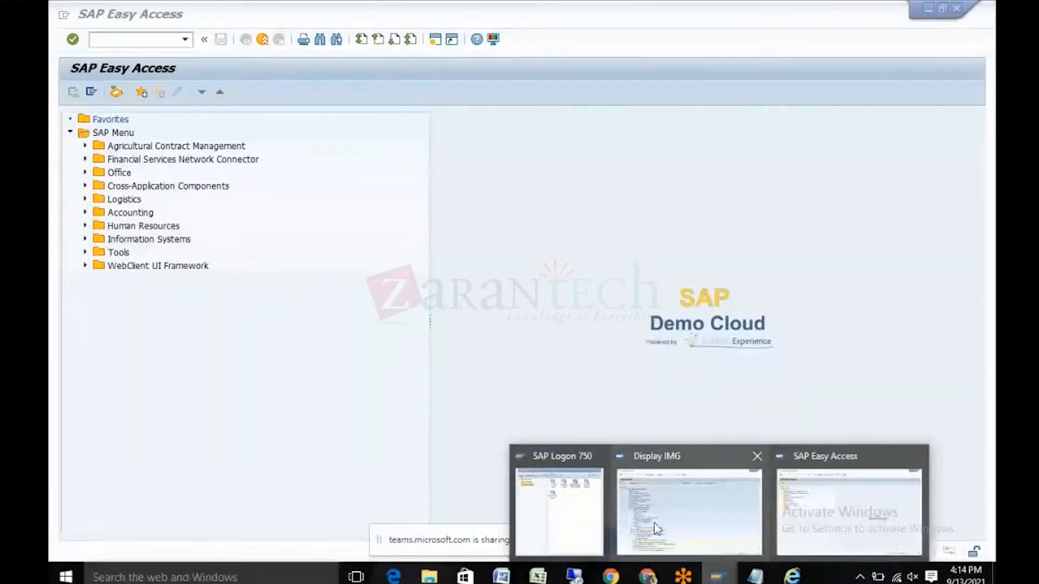
{"action": "left_click", "coordinate": [654, 524]}
{"action": "left_click", "coordinate": [263, 40]}
{"action": "left_click", "coordinate": [263, 40]}
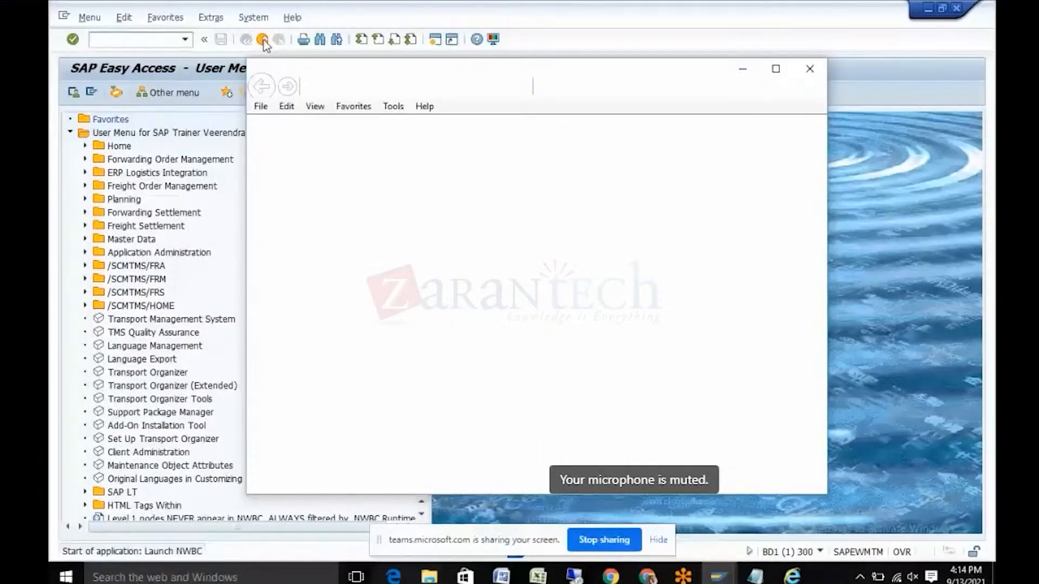
Step: Open the /nwbc cockpit in a maximized NetWeaver Business Client window and display freight agreement SHTK_AGR under Freight Agreement Management
{"action": "left_click", "coordinate": [777, 70]}
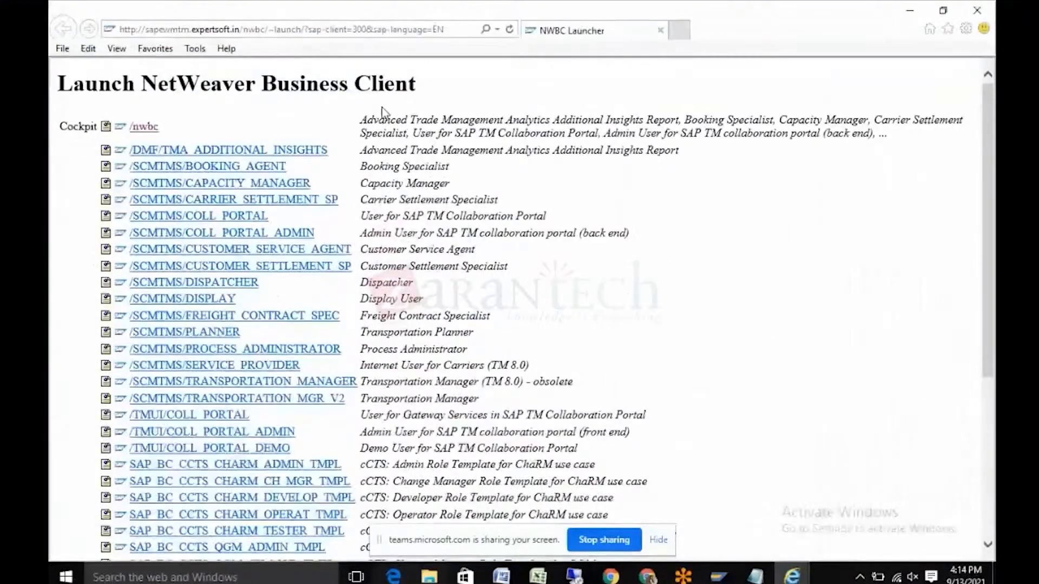
{"action": "left_click", "coordinate": [149, 128]}
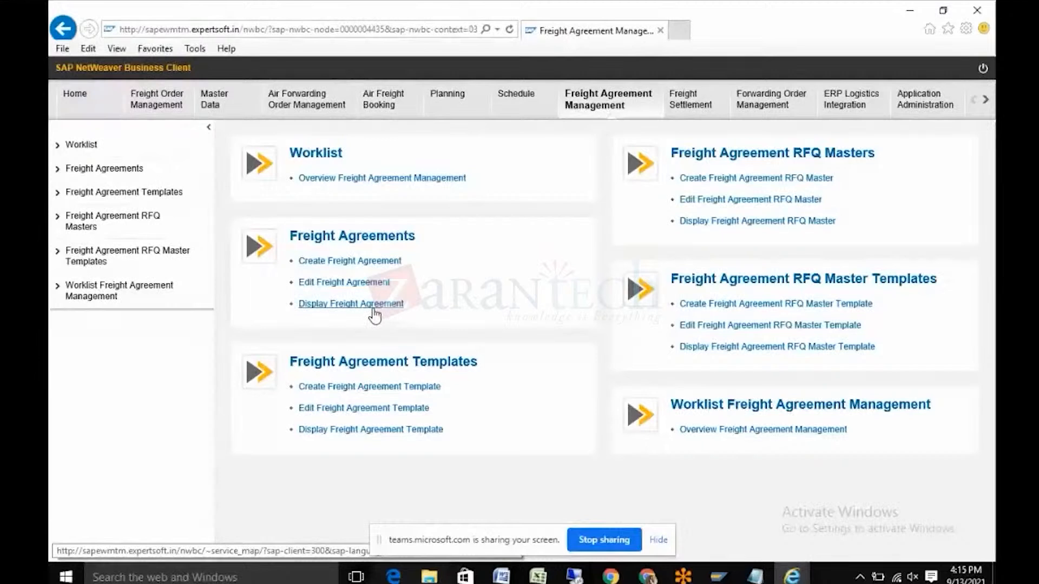
{"action": "left_click", "coordinate": [502, 304]}
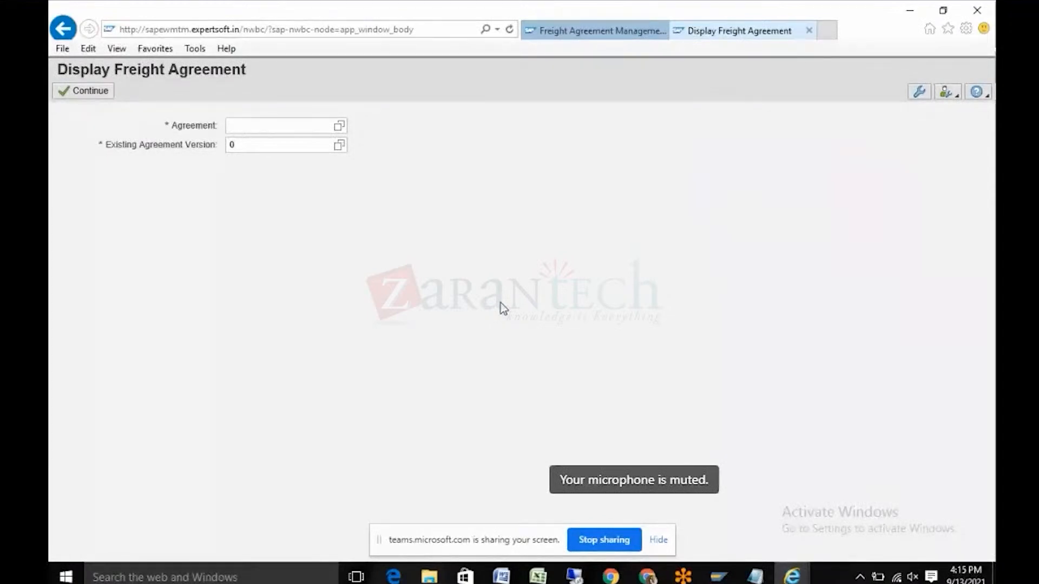
{"action": "left_click", "coordinate": [263, 129]}
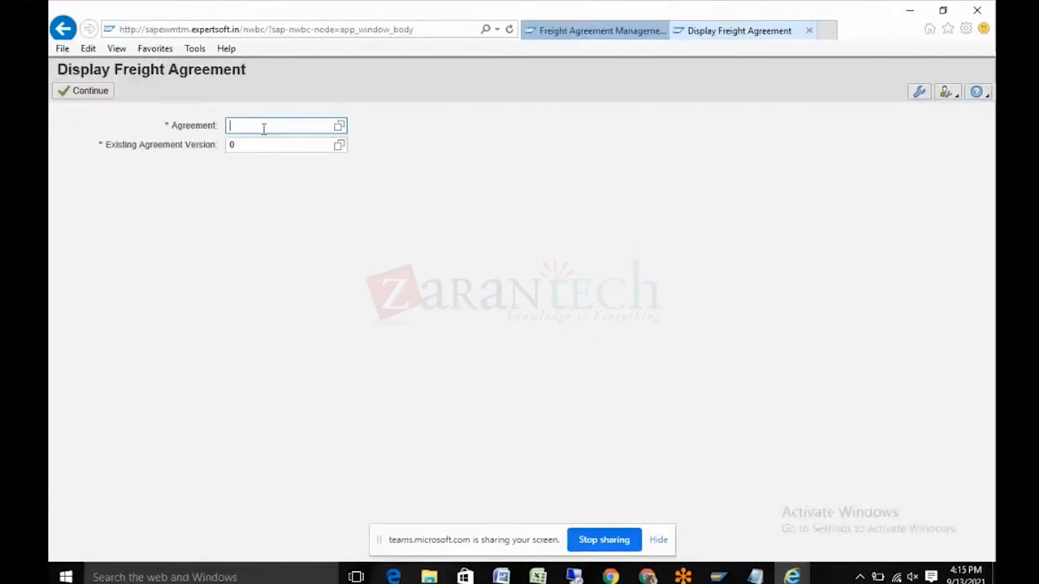
{"action": "type", "text": "shtk_agr"}
{"action": "left_click", "coordinate": [90, 92]}
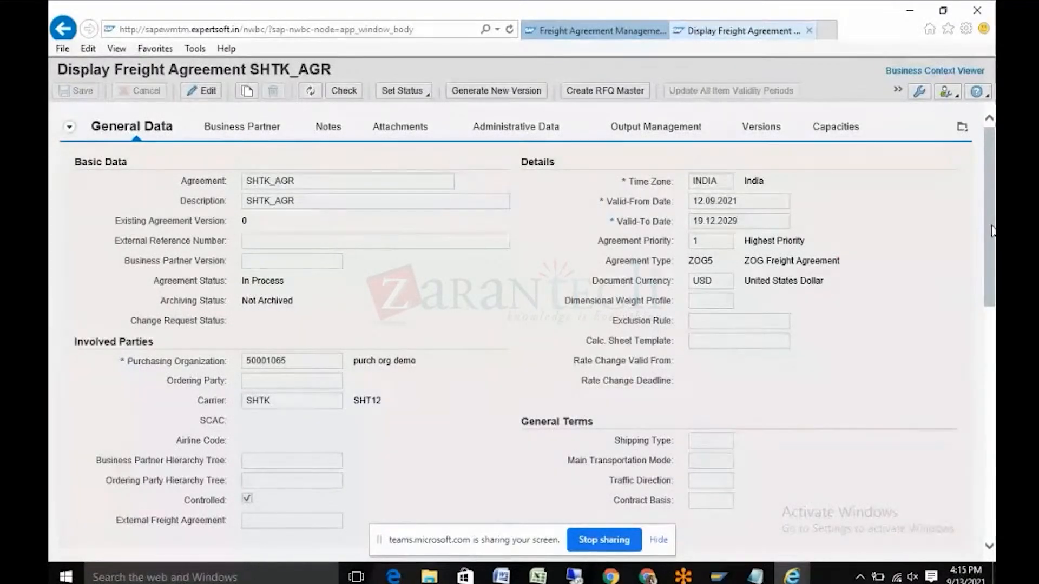
Step: Examine the agreement's general data and calculation sheet items, selecting the Z_AUTO_FTL charge line
{"action": "left_click_drag", "start_coordinate": [992, 231], "coordinate": [992, 241]}
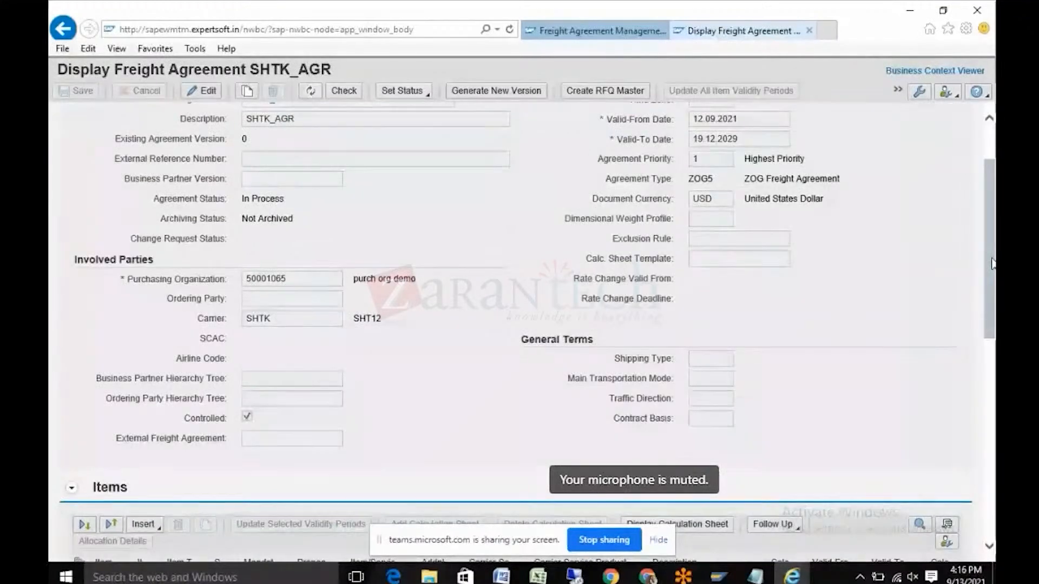
{"action": "left_click_drag", "start_coordinate": [992, 264], "coordinate": [979, 428]}
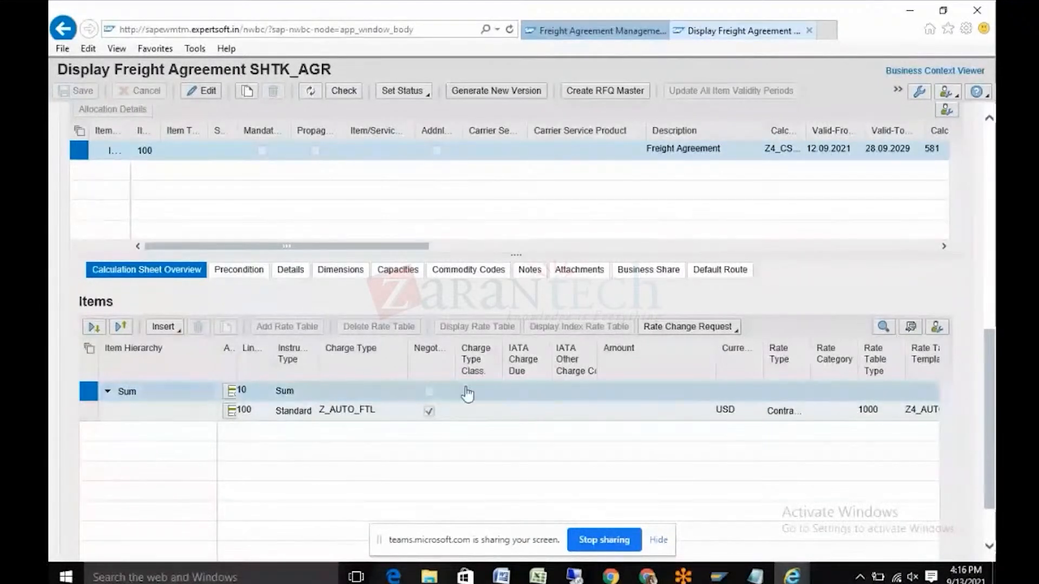
{"action": "left_click", "coordinate": [88, 413]}
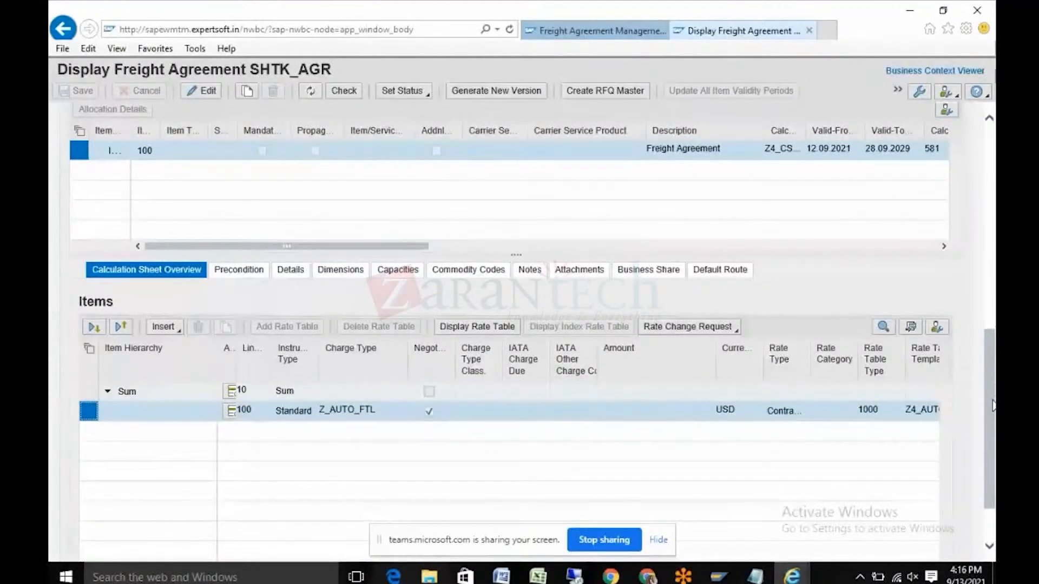
Step: Switch freight agreement SHTK_AGR to edit mode and set its status to Released
{"action": "scroll", "coordinate": [993, 406], "scroll_direction": "up", "scroll_amount": 10}
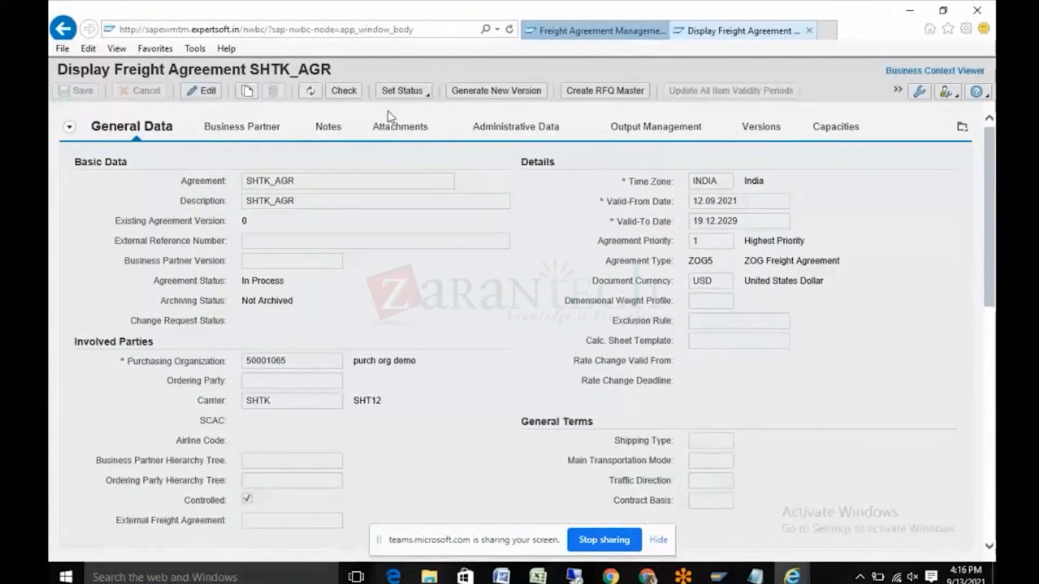
{"action": "left_click", "coordinate": [428, 99]}
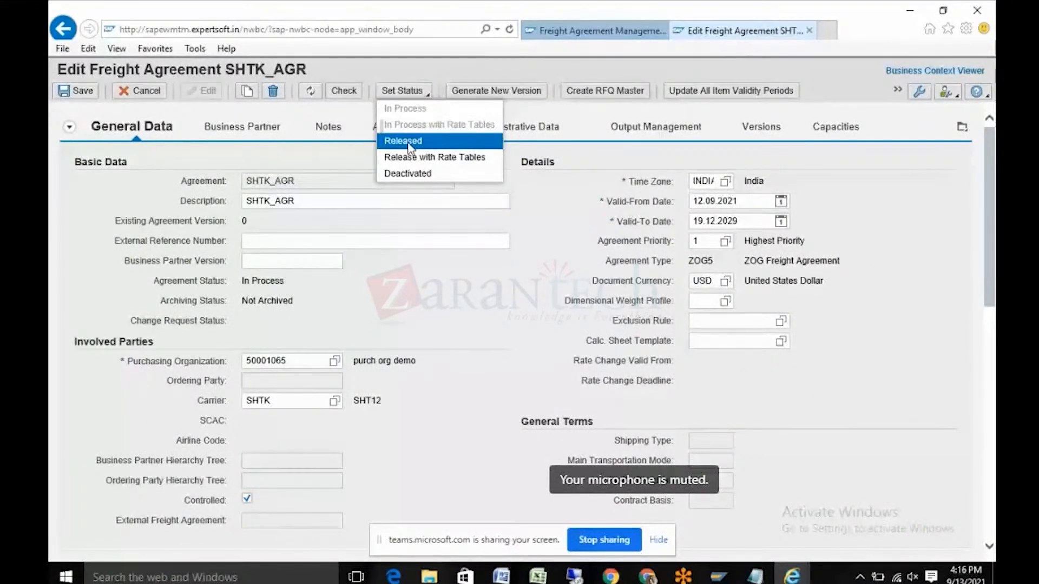
{"action": "left_click", "coordinate": [409, 146]}
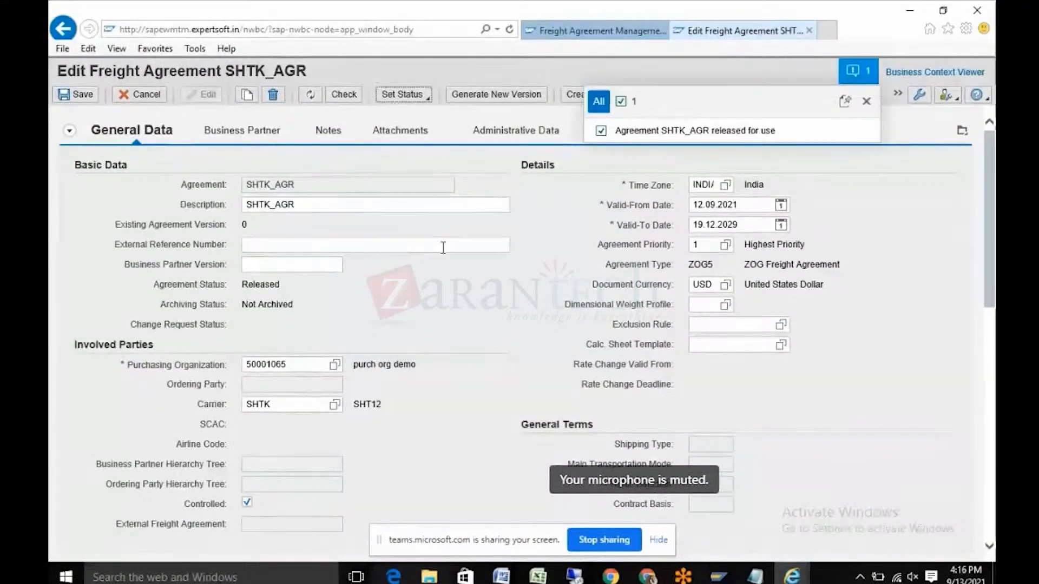
Step: Save freight agreement SHTK_AGR and display the dates and values of the rate table for its Z_AUTO_FTL charge line
{"action": "left_click", "coordinate": [68, 97]}
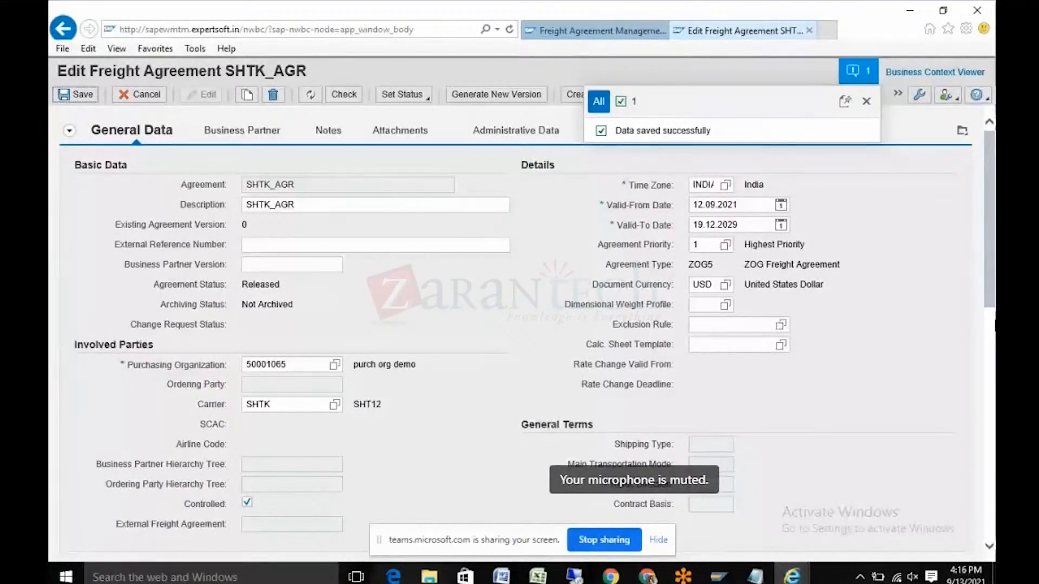
{"action": "left_click_drag", "start_coordinate": [990, 218], "coordinate": [987, 425]}
{"action": "left_click", "coordinate": [453, 315]}
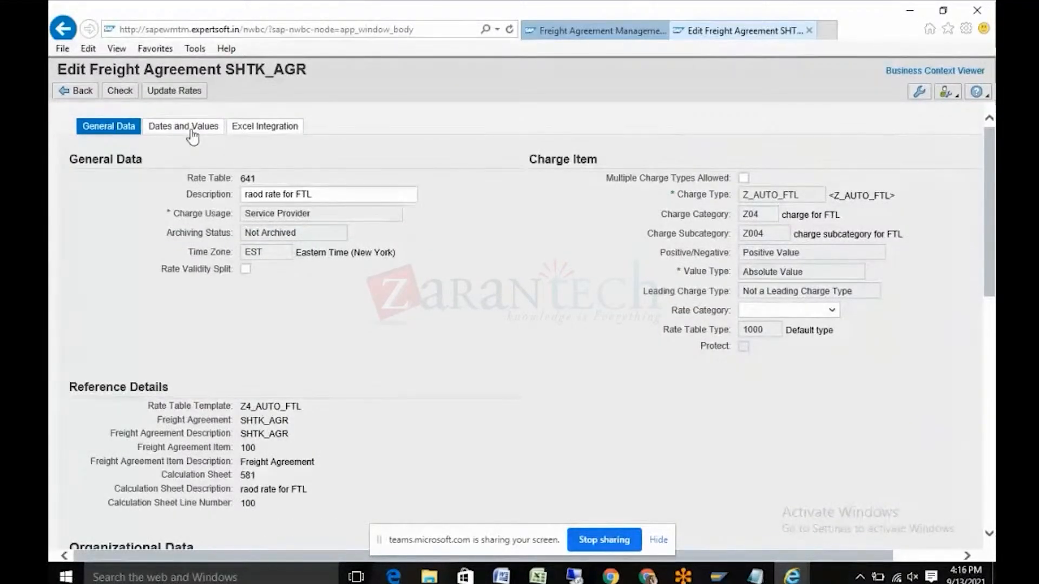
{"action": "left_click", "coordinate": [191, 130]}
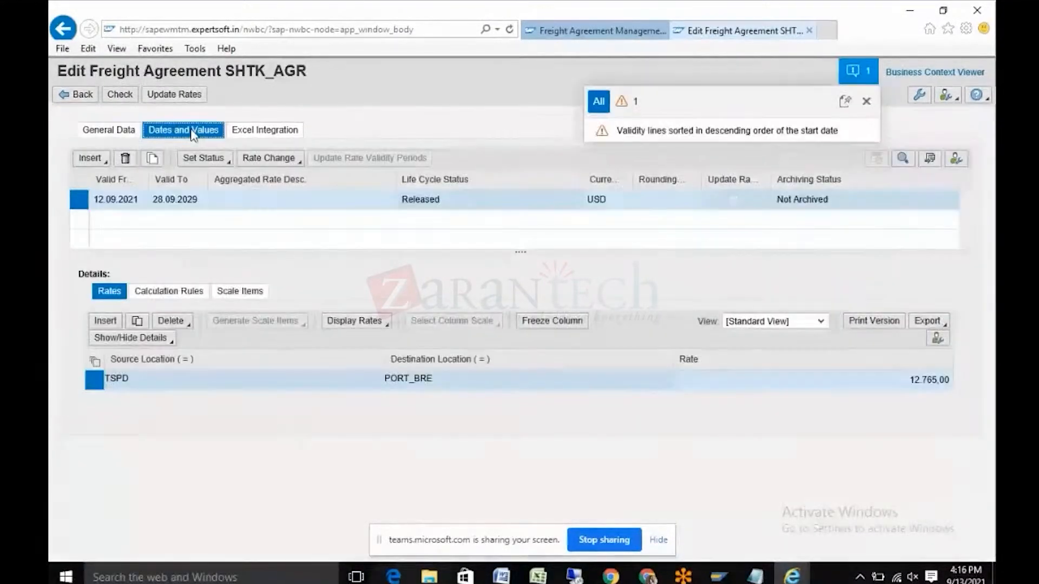
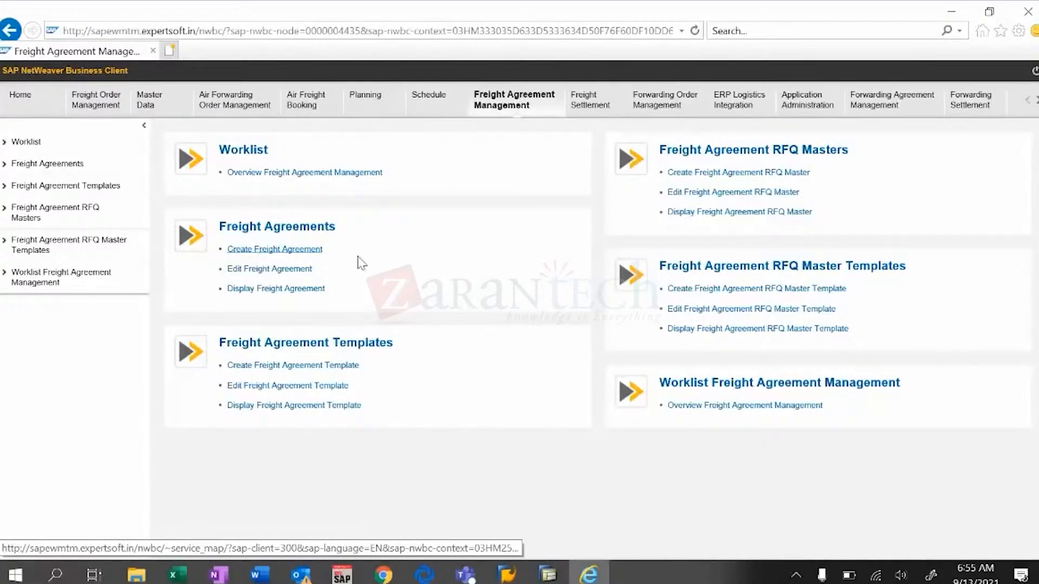
Step: Start a new freight agreement of agreement type ZOG5 in a maximized window, without a template
{"action": "left_click", "coordinate": [294, 250]}
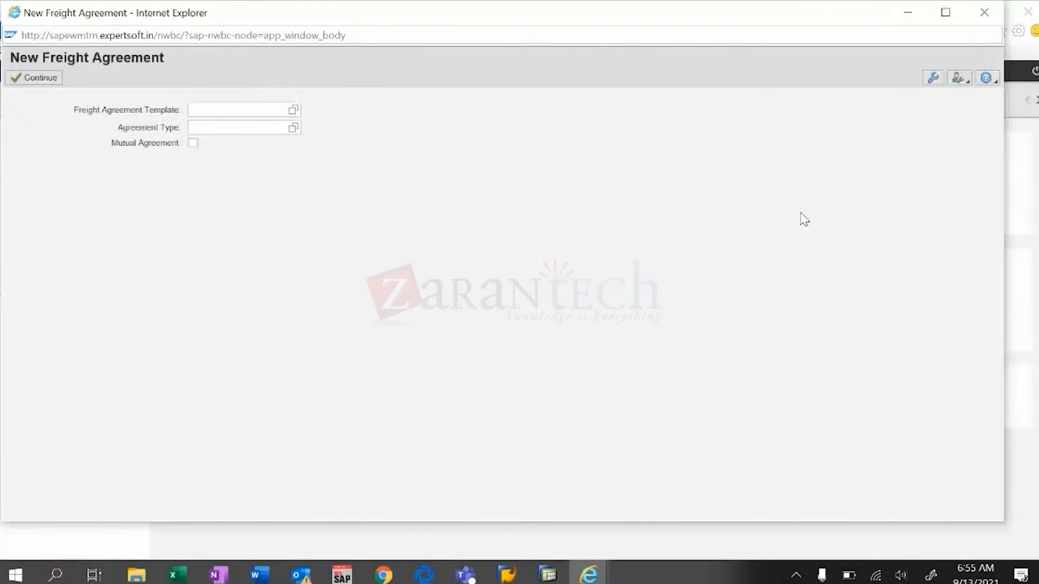
{"action": "left_click", "coordinate": [947, 13]}
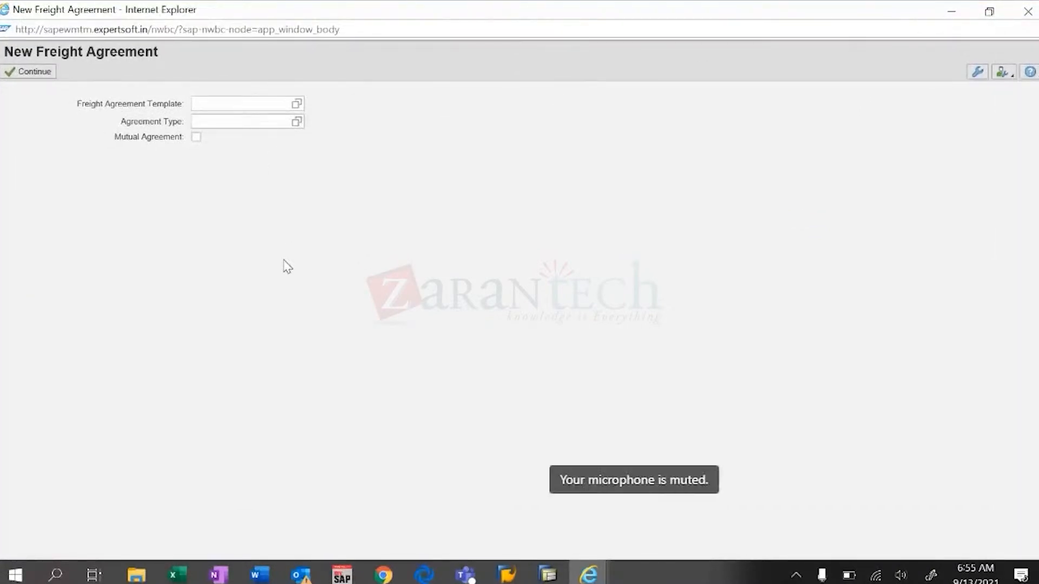
{"action": "left_click", "coordinate": [297, 104]}
{"action": "left_click", "coordinate": [297, 124]}
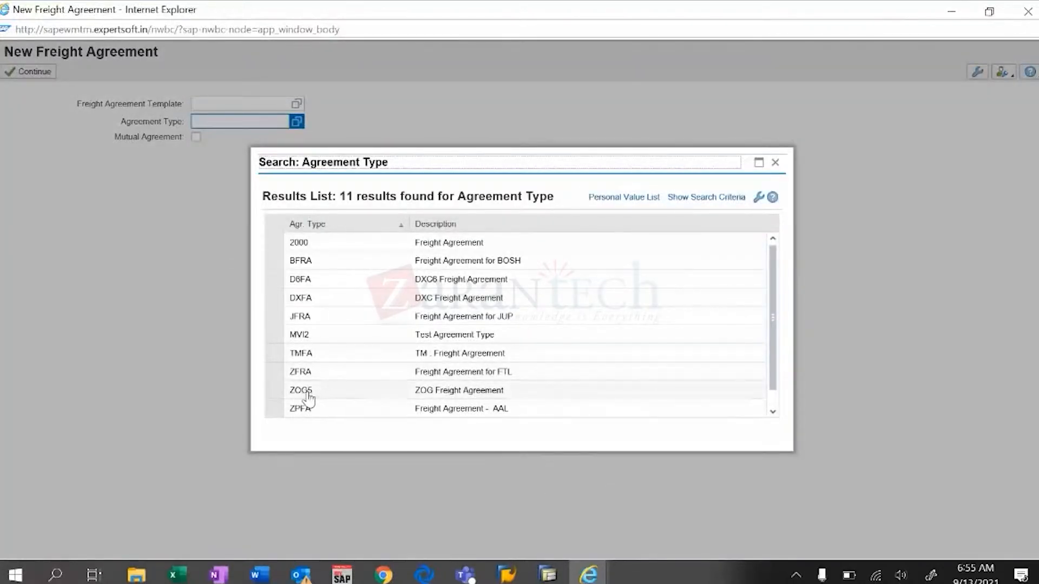
{"action": "mouse_move", "coordinate": [772, 313]}
{"action": "left_mouse_down"}
{"action": "mouse_move", "coordinate": [777, 369]}
{"action": "mouse_move", "coordinate": [781, 295]}
{"action": "left_mouse_up"}
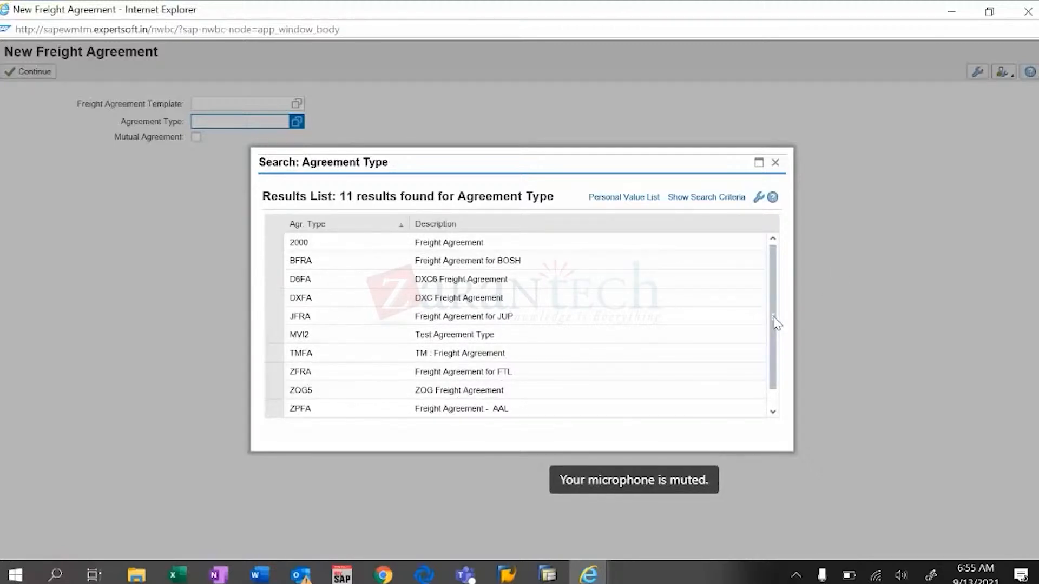
{"action": "left_click_drag", "start_coordinate": [775, 323], "coordinate": [778, 341]}
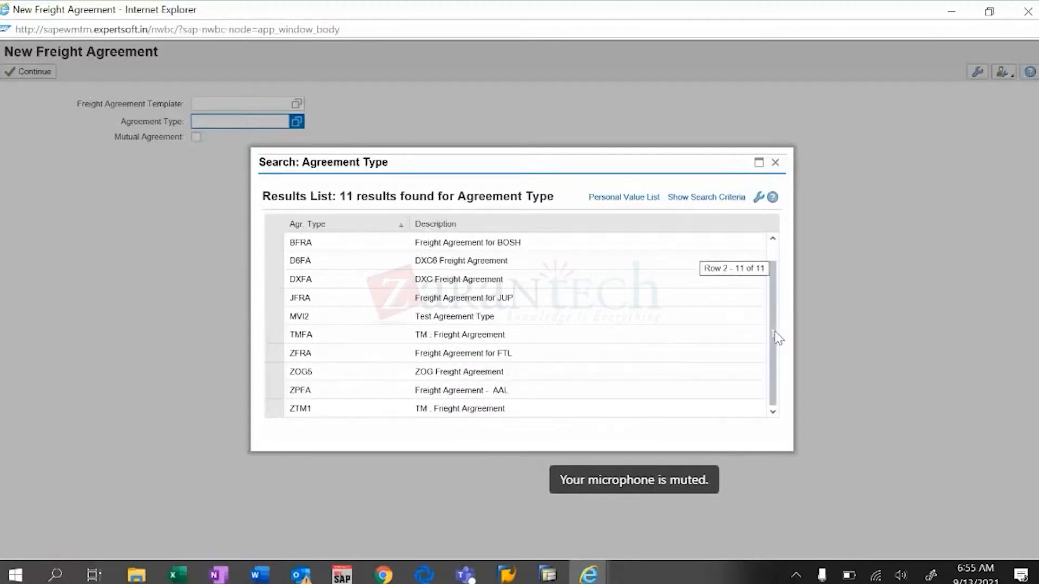
{"action": "left_click", "coordinate": [348, 376]}
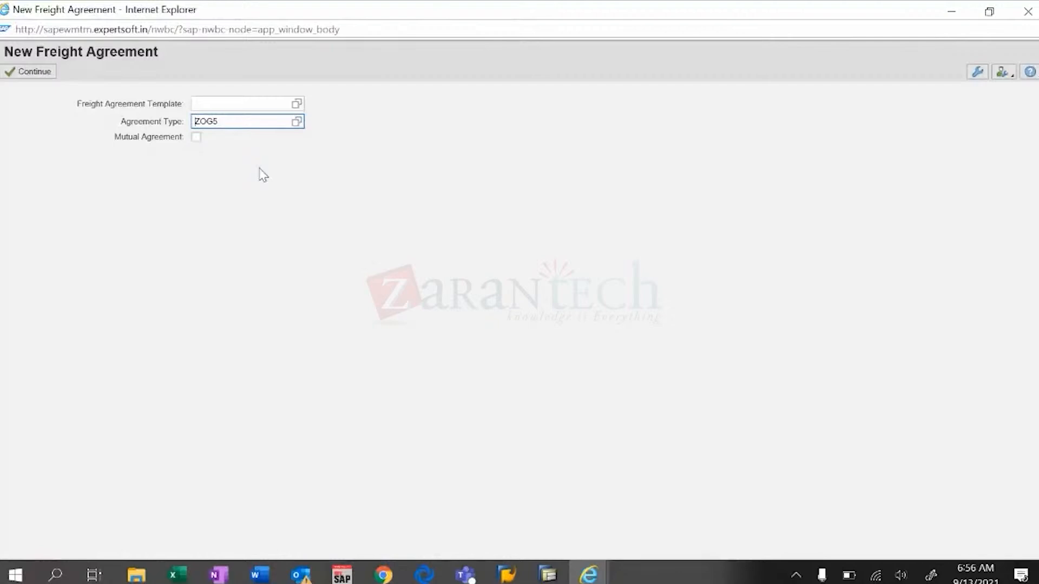
{"action": "left_click", "coordinate": [30, 72]}
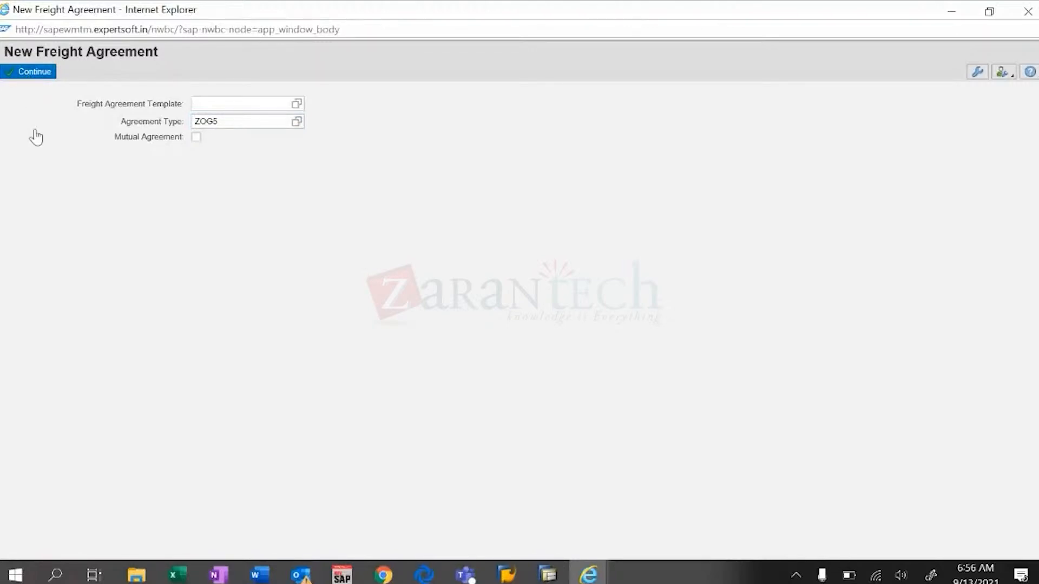
{"action": "left_click", "coordinate": [29, 70]}
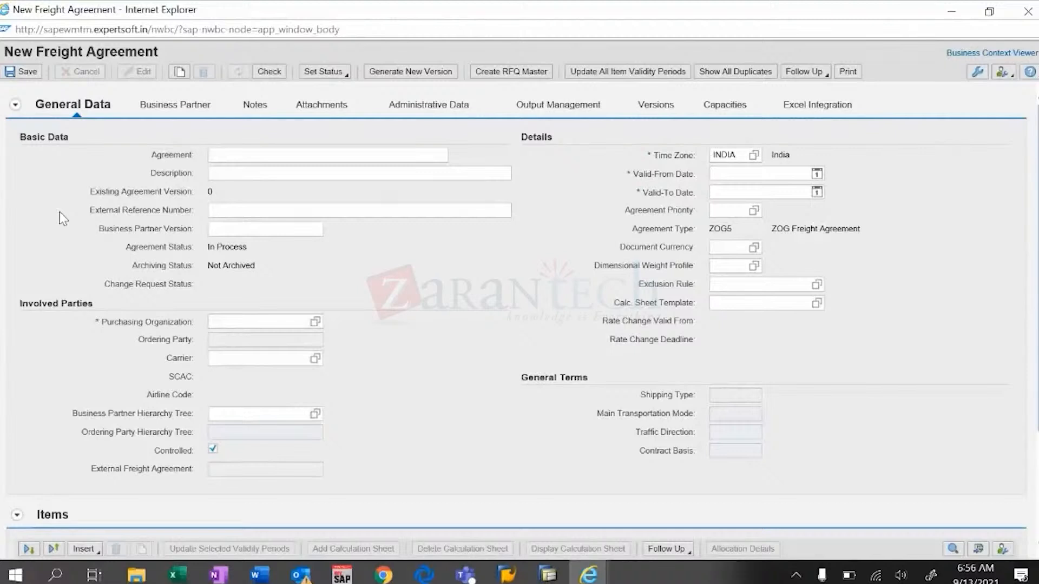
Step: Name the new freight agreement ZFA_INTER_OCEAN
{"action": "left_click", "coordinate": [237, 154]}
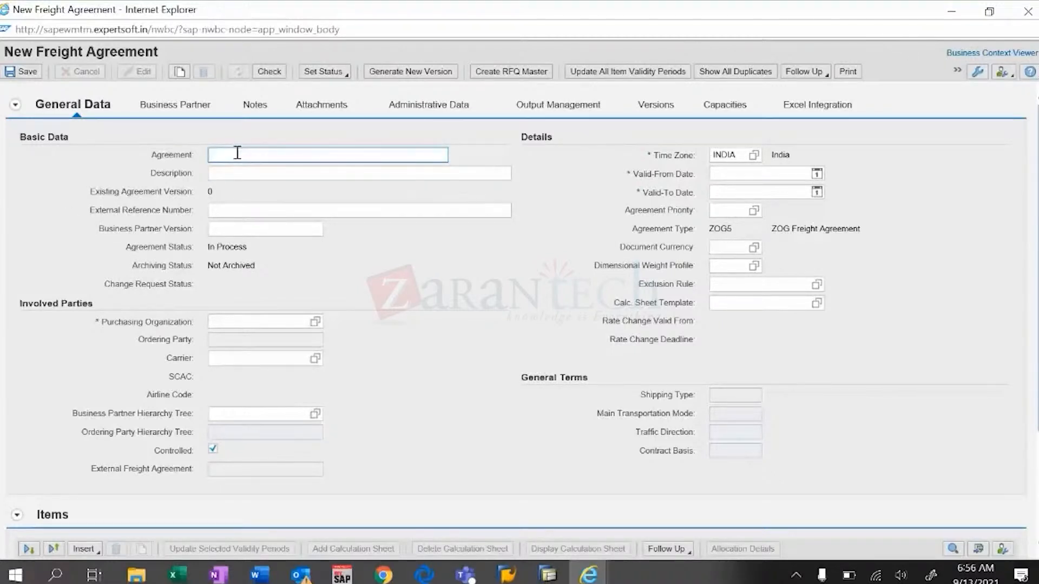
{"action": "type", "text": "Z"}
{"action": "type", "text": "og"}
{"action": "key", "text": "BackSpace"}
{"action": "key", "text": "BackSpace"}
{"action": "type", "text": "FA_"}
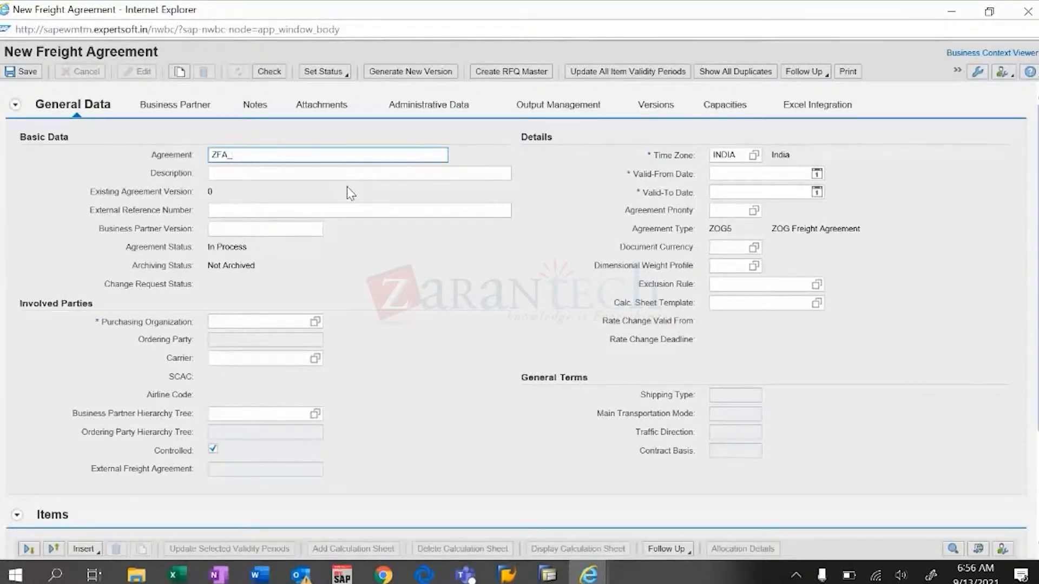
{"action": "type", "text": "INT"}
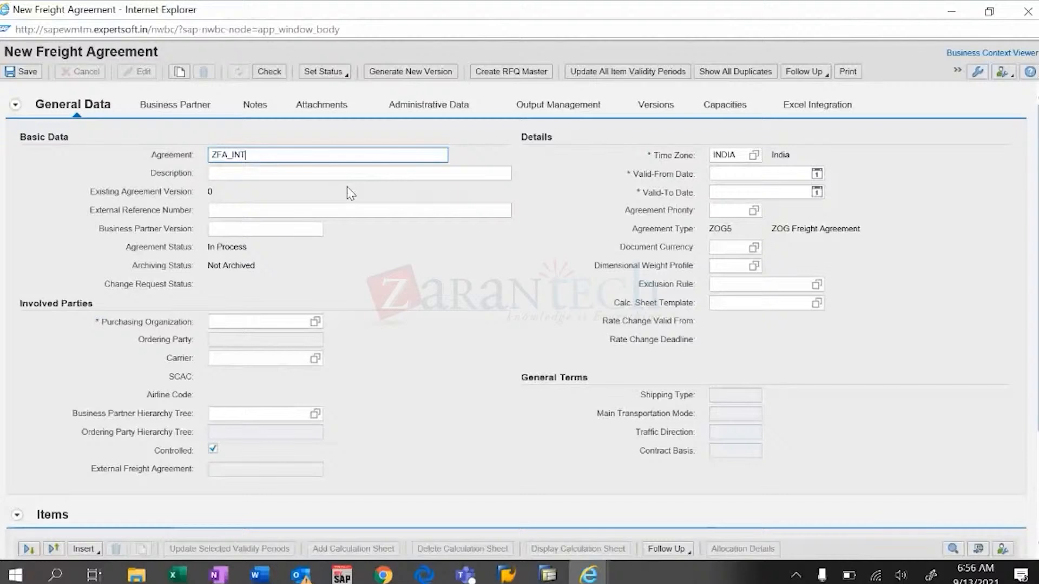
{"action": "type", "text": "ER_"}
{"action": "type", "text": "OCEAN"}
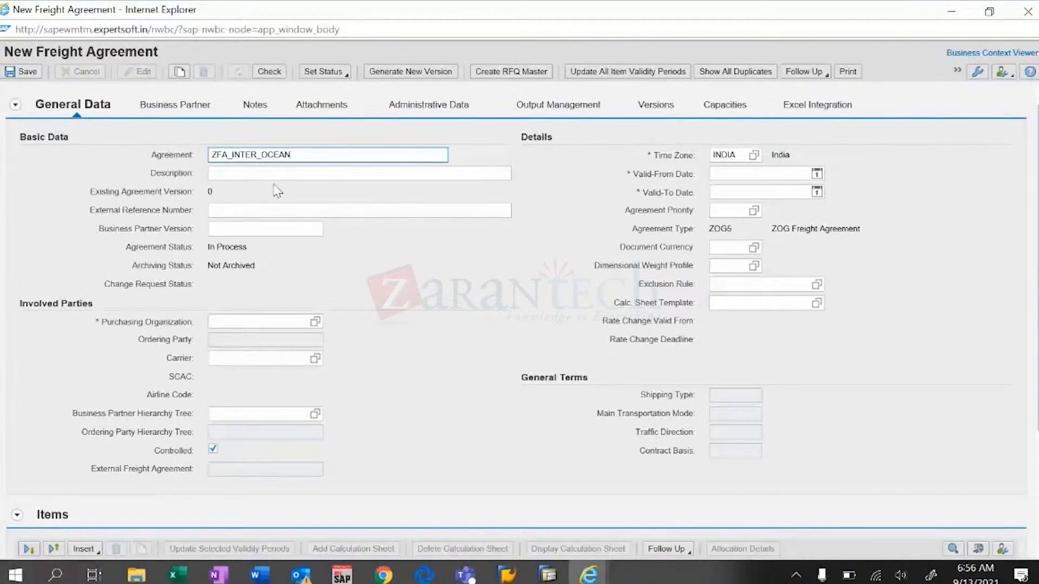
Step: Enter FREIGHT AGREEMENT FOR OCEAN as the agreement's description
{"action": "left_click", "coordinate": [288, 174]}
{"action": "type", "text": "FREIG"}
{"action": "key", "text": "BackSpace"}
{"action": "key", "text": "BackSpace"}
{"action": "type", "text": "I"}
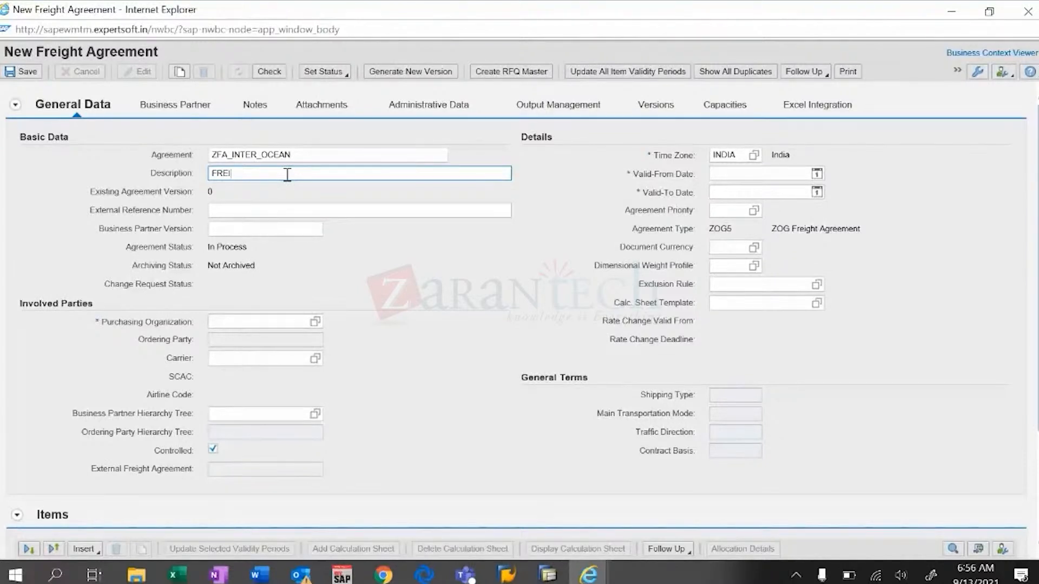
{"action": "type", "text": "GHT A"}
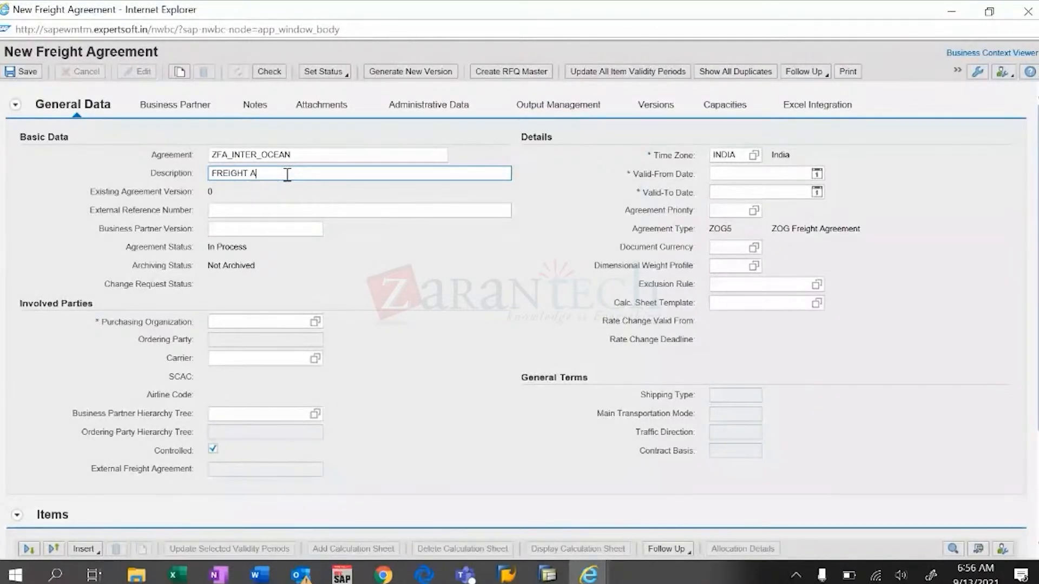
{"action": "type", "text": "GREEMENT FOR OCEAN"}
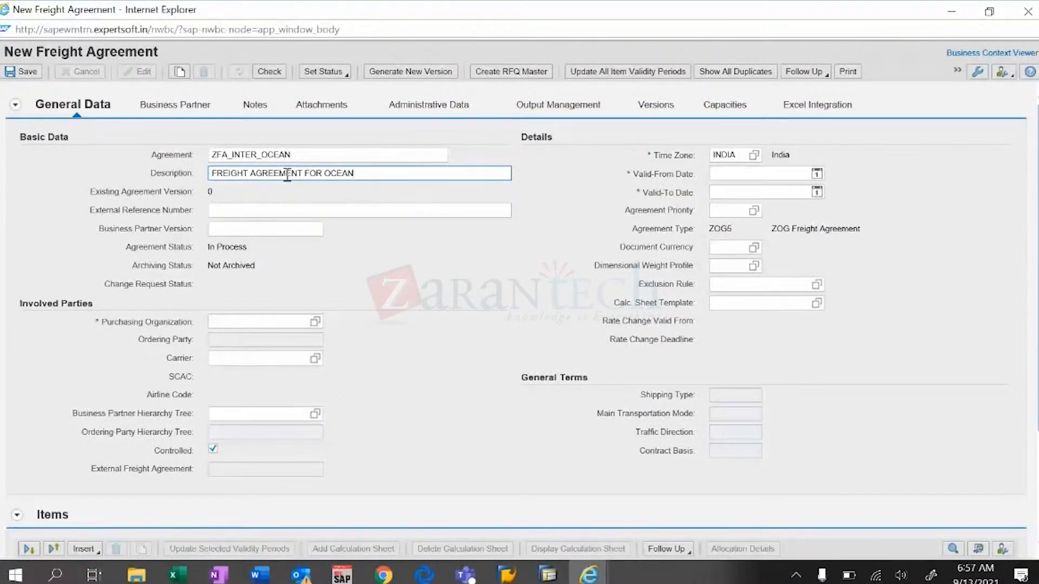
Step: Set the agreement's validity period from 11.09.2021 to 09.10.2021
{"action": "left_click", "coordinate": [818, 176]}
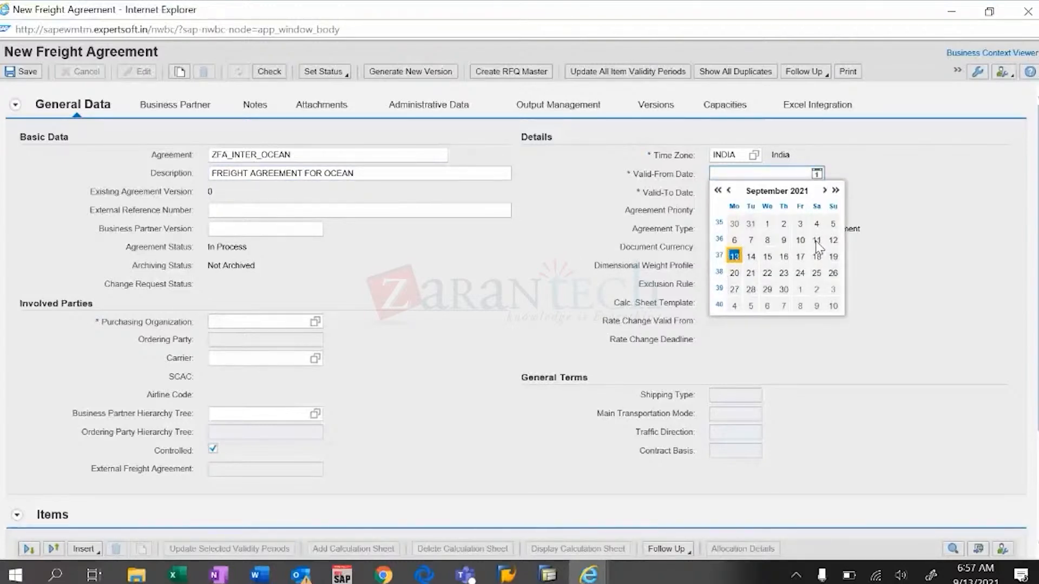
{"action": "left_click", "coordinate": [816, 240]}
{"action": "left_click", "coordinate": [816, 192]}
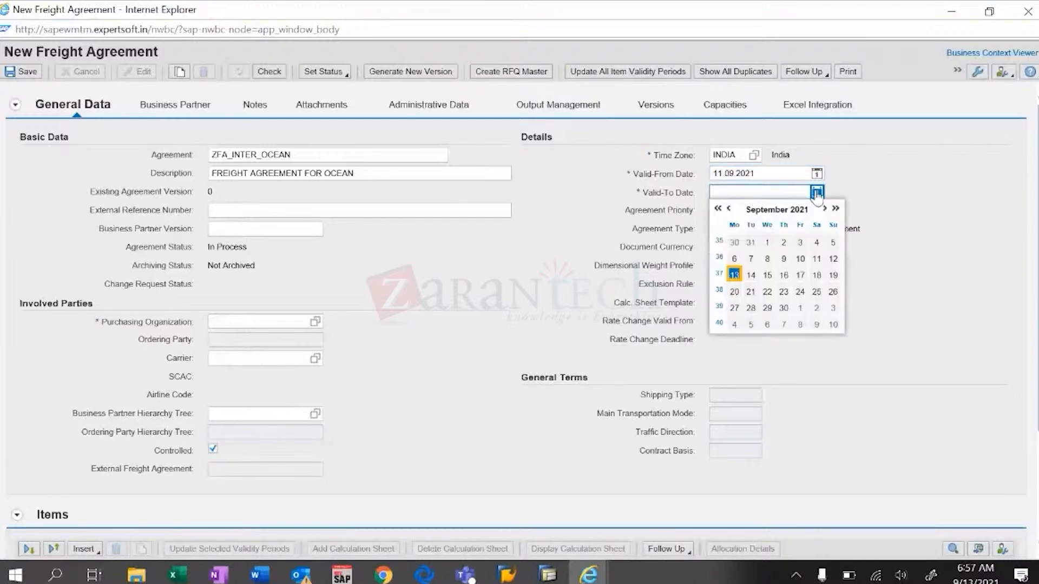
{"action": "left_click", "coordinate": [817, 325]}
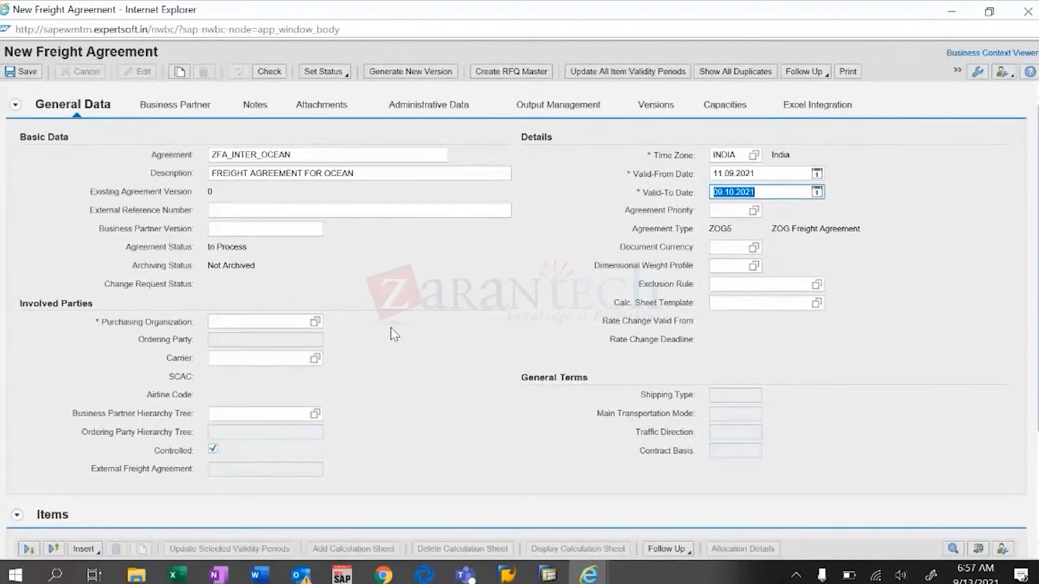
Step: Assign purchasing organization 50001046 (TEST Purchasing Org 1) to the agreement from the value search
{"action": "left_click", "coordinate": [319, 325]}
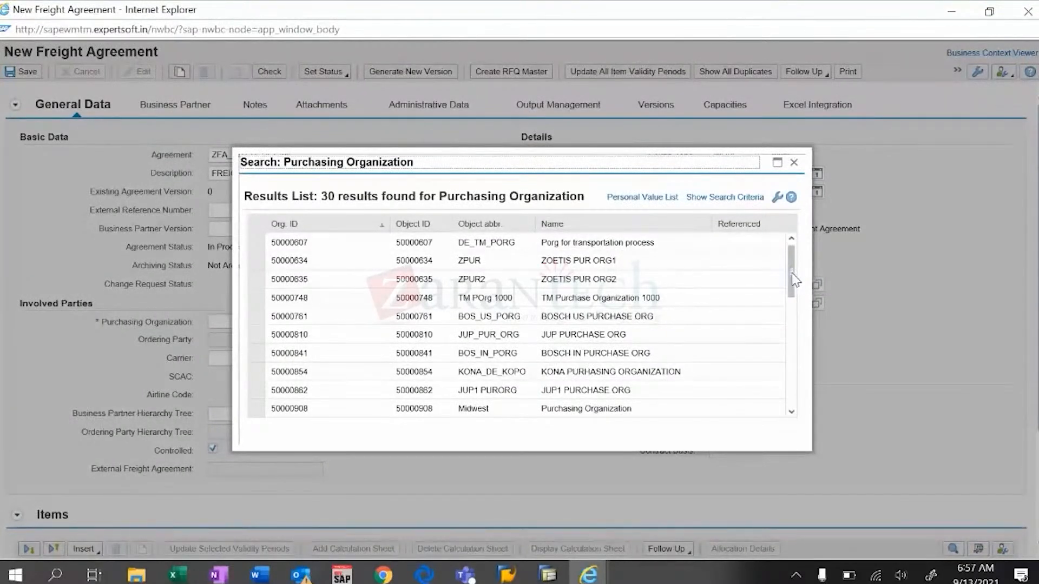
{"action": "left_click_drag", "start_coordinate": [792, 274], "coordinate": [793, 286]}
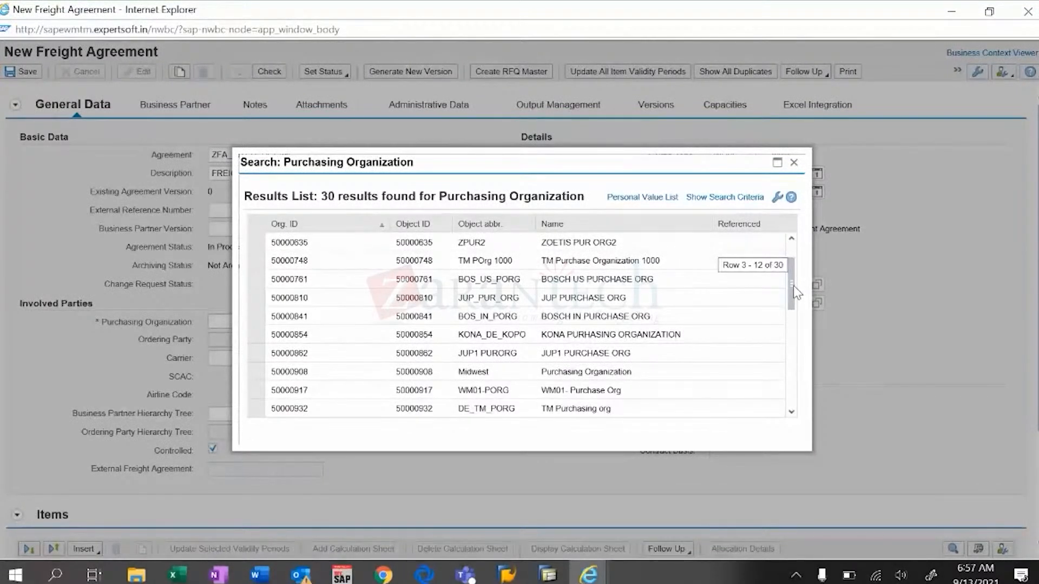
{"action": "left_click_drag", "start_coordinate": [794, 291], "coordinate": [802, 343]}
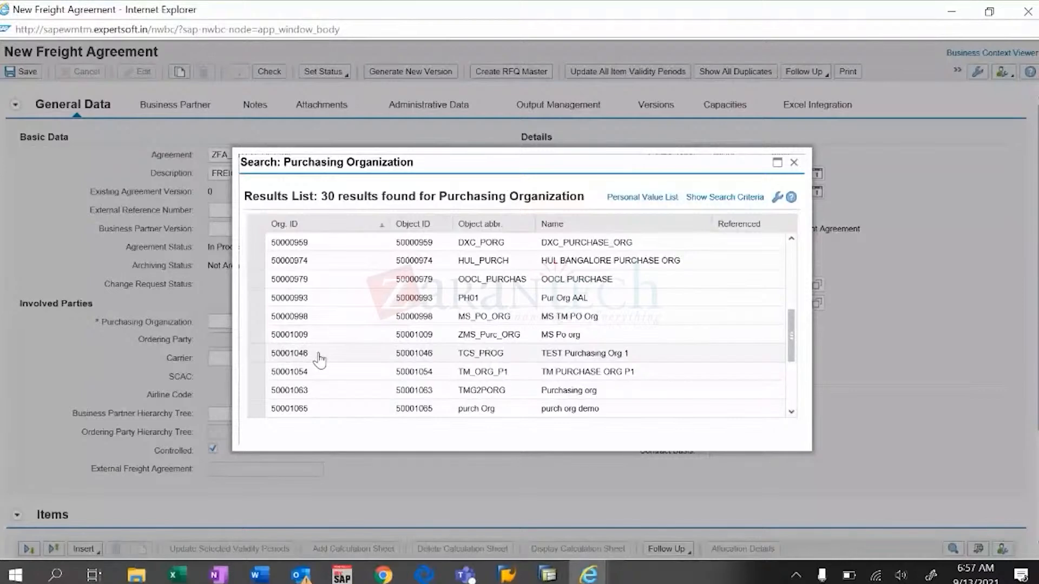
{"action": "left_click", "coordinate": [321, 358]}
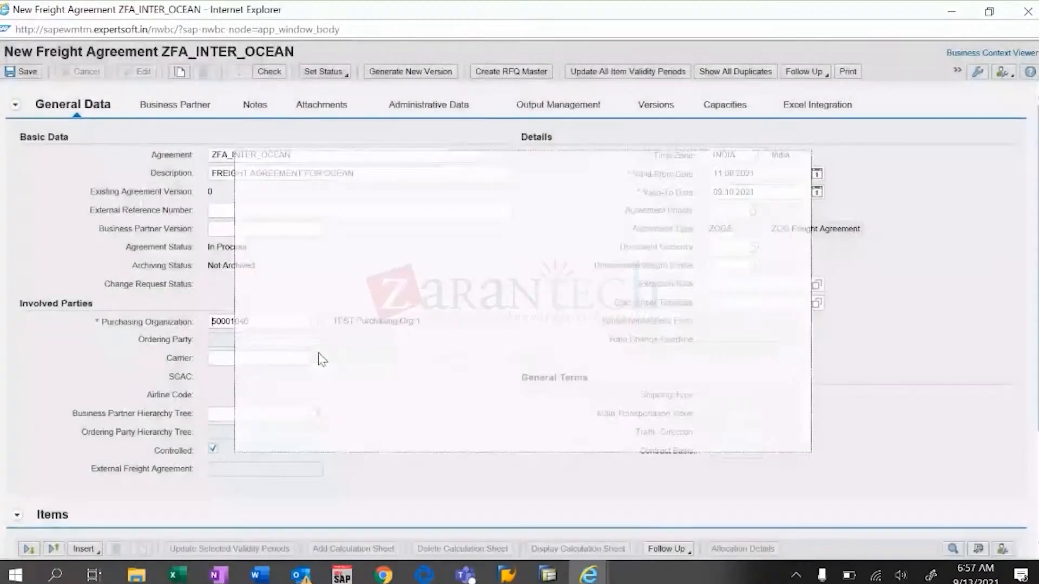
Step: Search all carriers without address criteria and assign ABC CARRIER as the agreement's carrier
{"action": "left_click", "coordinate": [310, 358]}
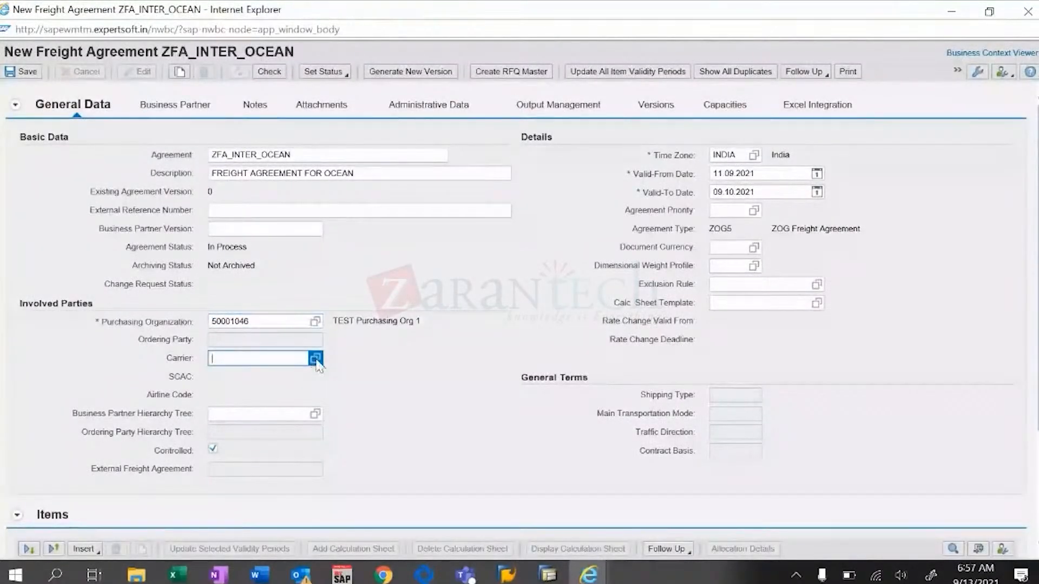
{"action": "left_click", "coordinate": [315, 358]}
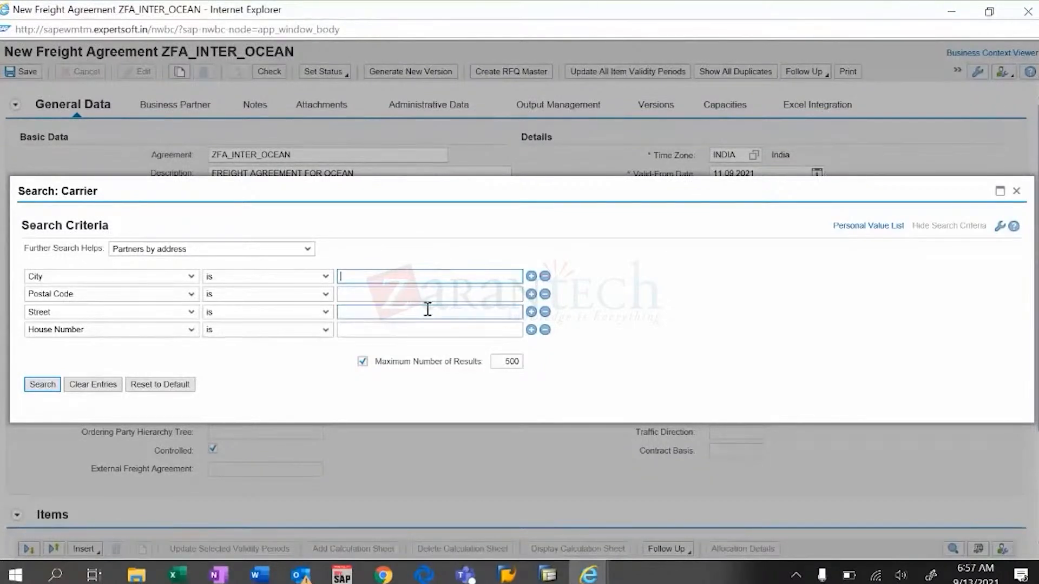
{"action": "left_click", "coordinate": [52, 388]}
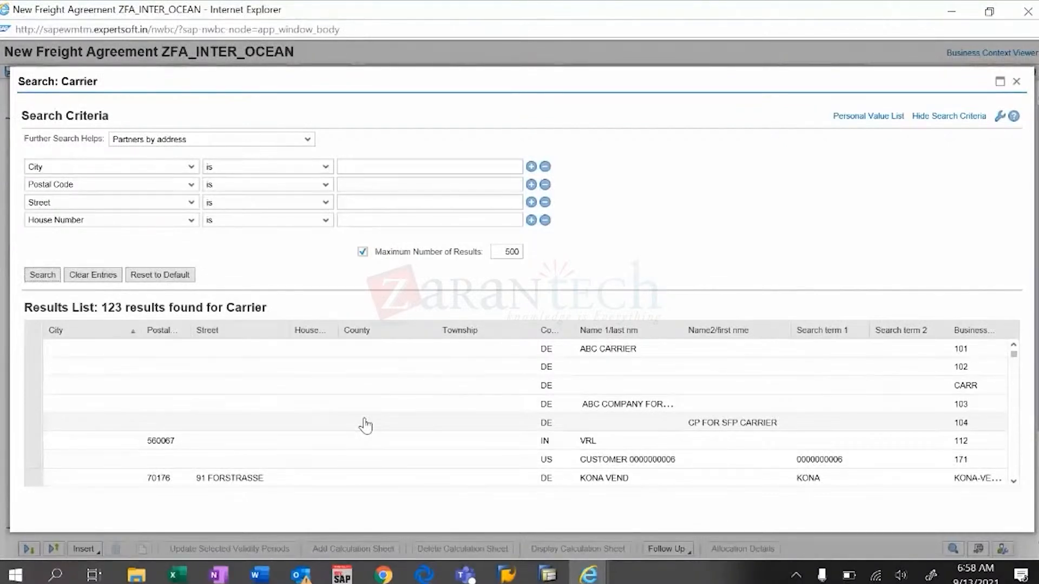
{"action": "left_click", "coordinate": [1011, 484]}
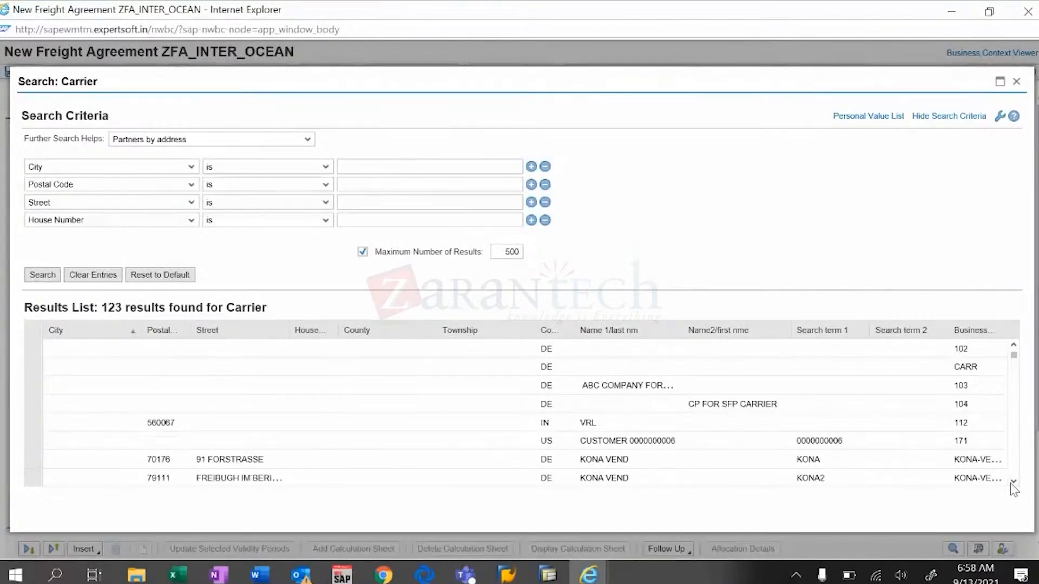
{"action": "left_click", "coordinate": [1012, 485]}
{"action": "left_click", "coordinate": [1011, 484]}
{"action": "left_click", "coordinate": [1011, 484]}
{"action": "left_click", "coordinate": [1011, 484]}
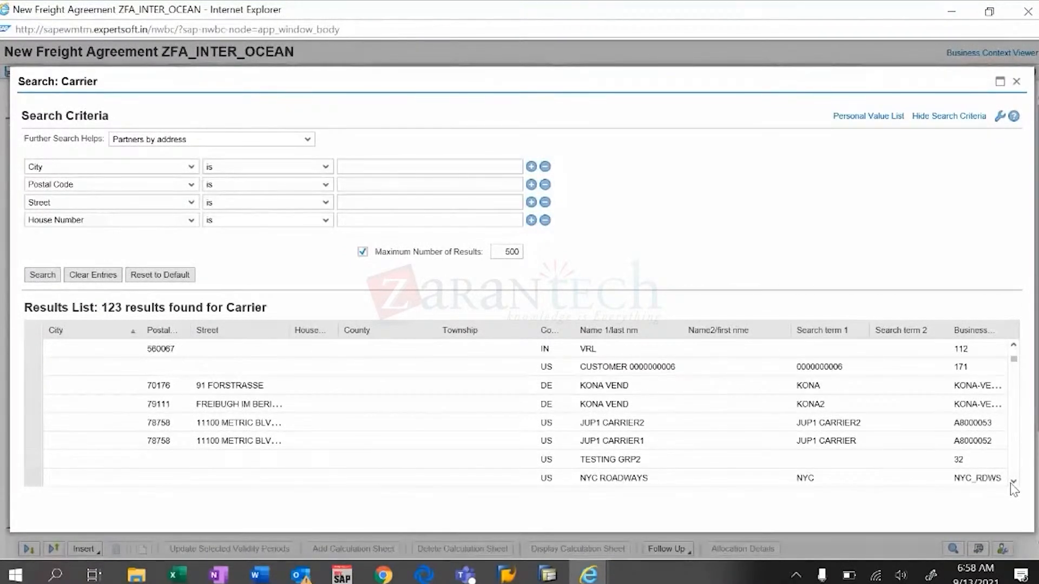
{"action": "left_click", "coordinate": [1011, 484]}
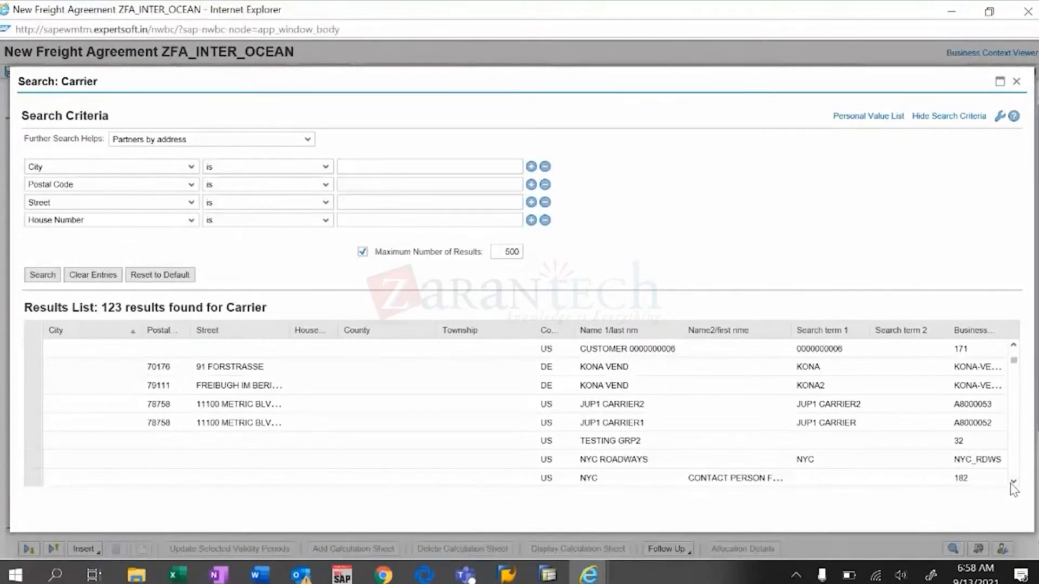
{"action": "left_click", "coordinate": [1011, 483]}
{"action": "left_click", "coordinate": [1011, 483]}
{"action": "left_click", "coordinate": [1011, 483]}
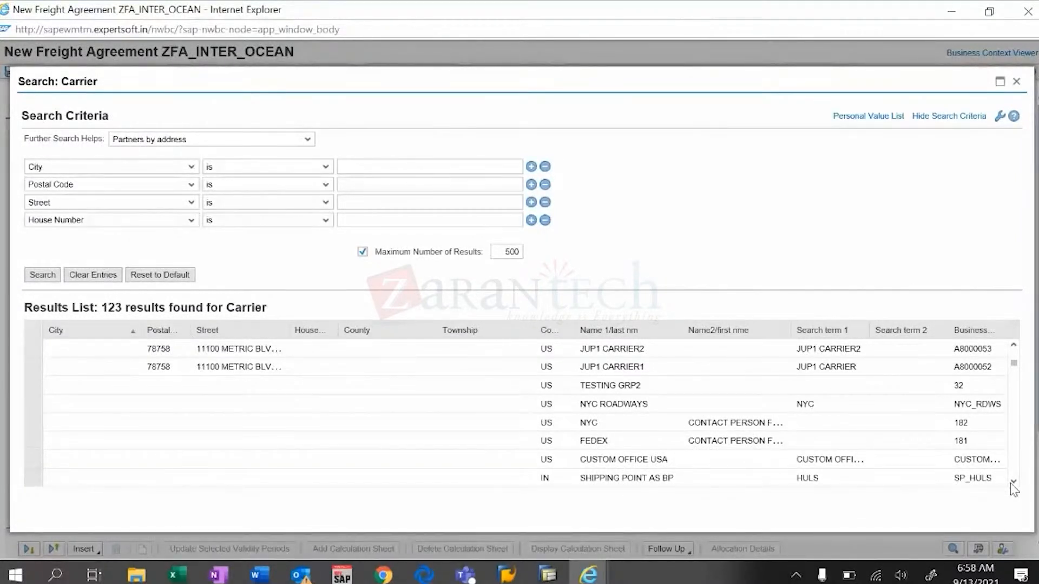
{"action": "left_click_drag", "start_coordinate": [1014, 363], "coordinate": [1014, 344]}
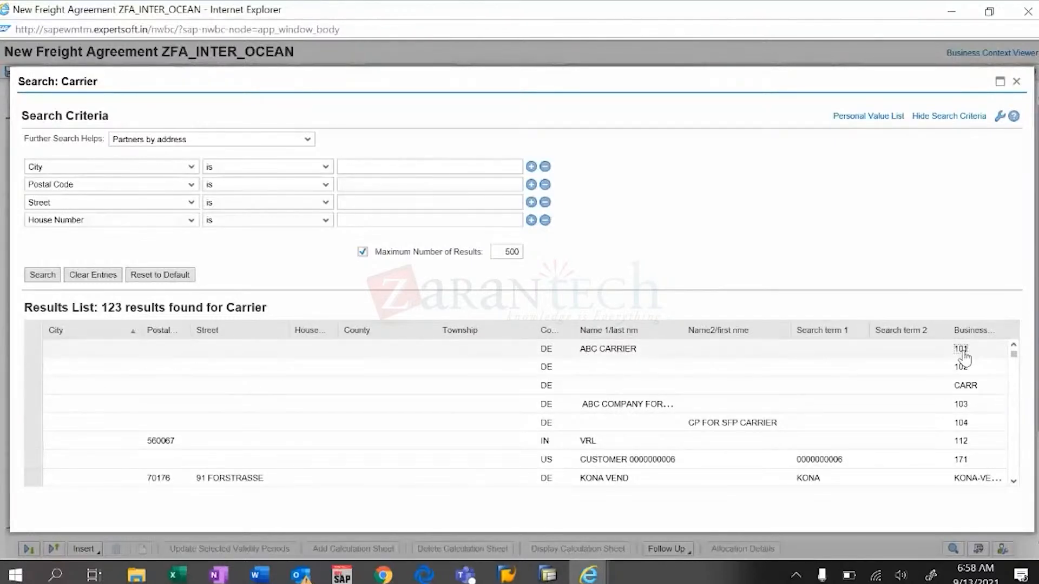
{"action": "left_click", "coordinate": [963, 354]}
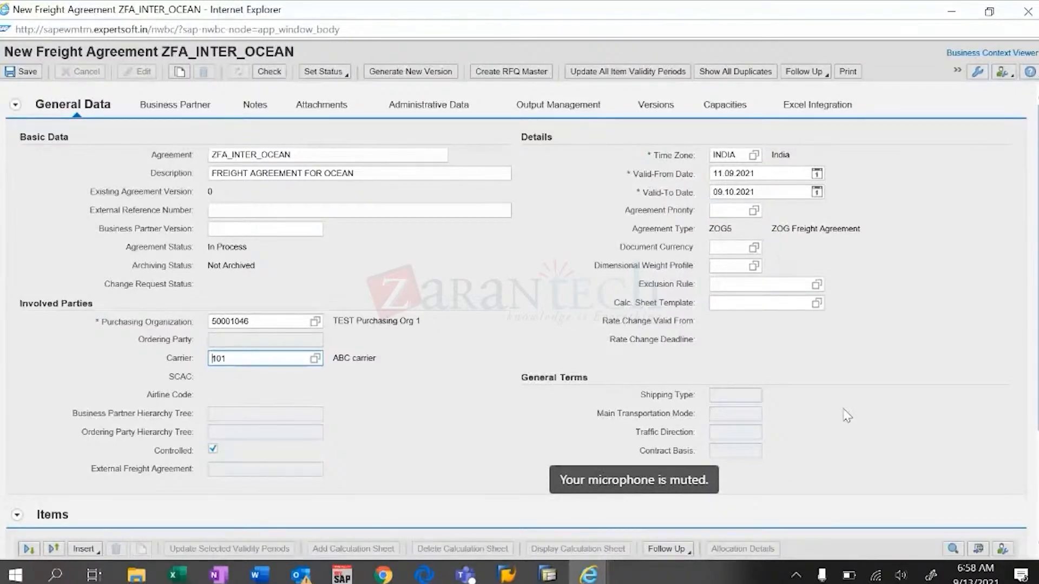
Step: Insert a new item into the Items section of freight agreement ZFA_INTER_OCEAN
{"action": "scroll", "coordinate": [823, 433], "scroll_direction": "down", "scroll_amount": 1}
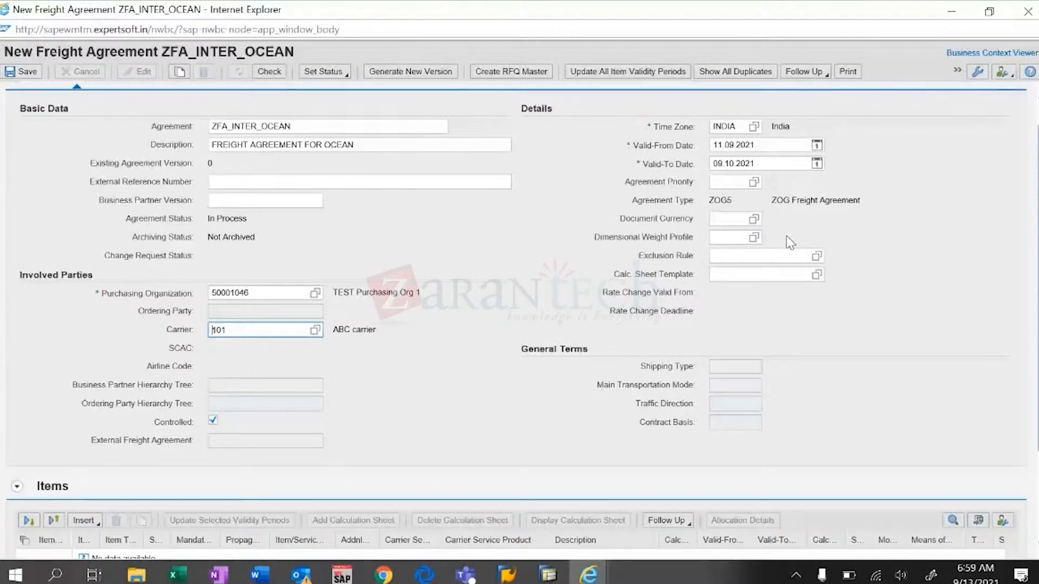
{"action": "scroll", "coordinate": [787, 235], "scroll_direction": "down", "scroll_amount": 1}
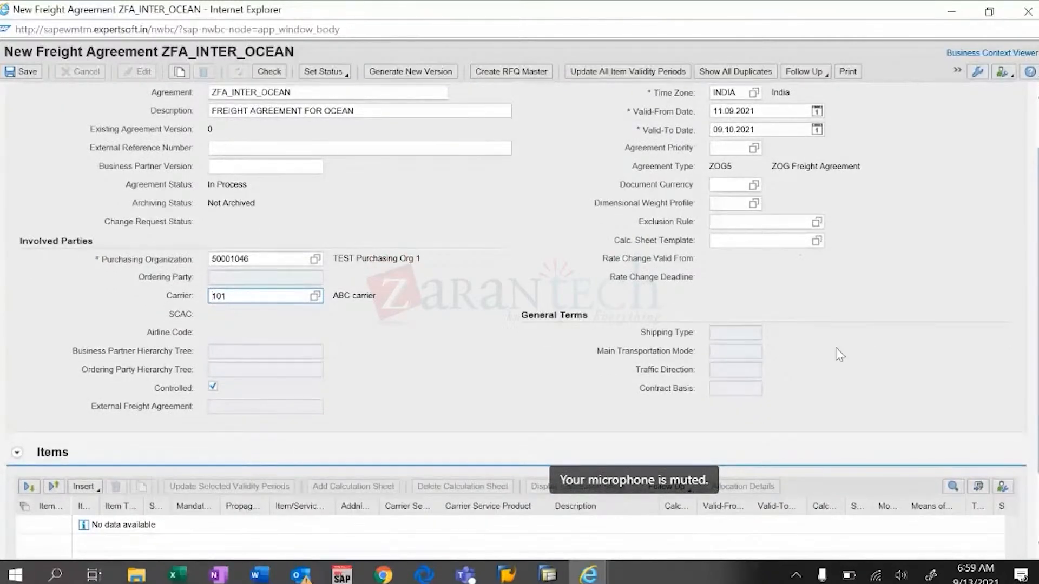
{"action": "scroll", "coordinate": [839, 355], "scroll_direction": "down", "scroll_amount": 3}
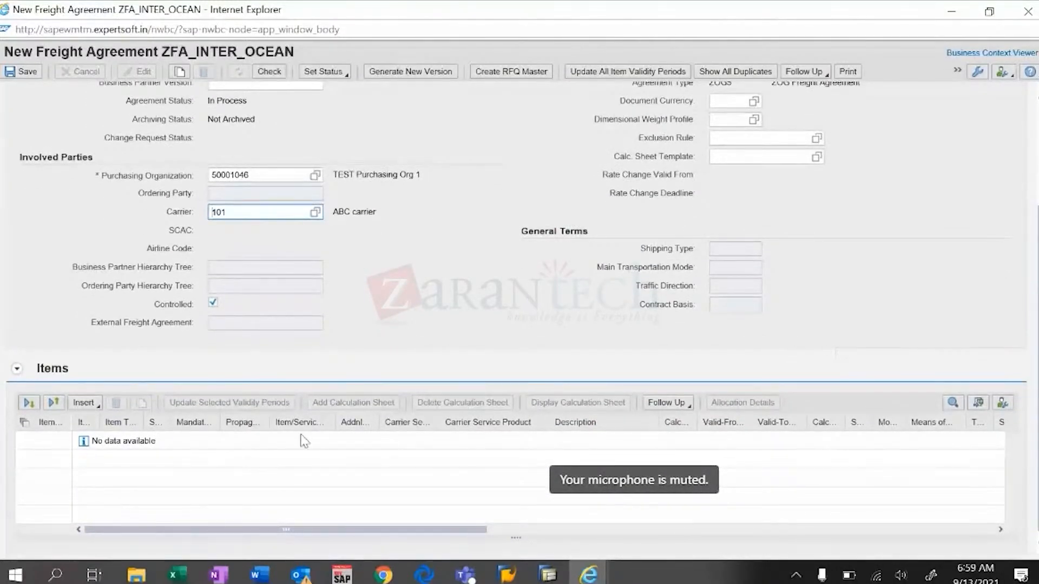
{"action": "left_click", "coordinate": [92, 410]}
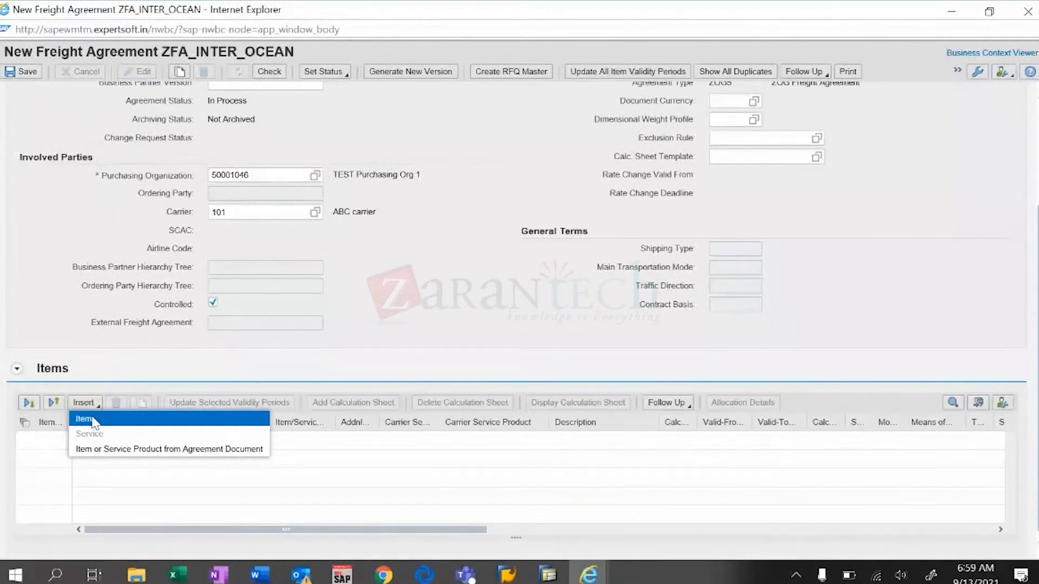
{"action": "left_click", "coordinate": [91, 420]}
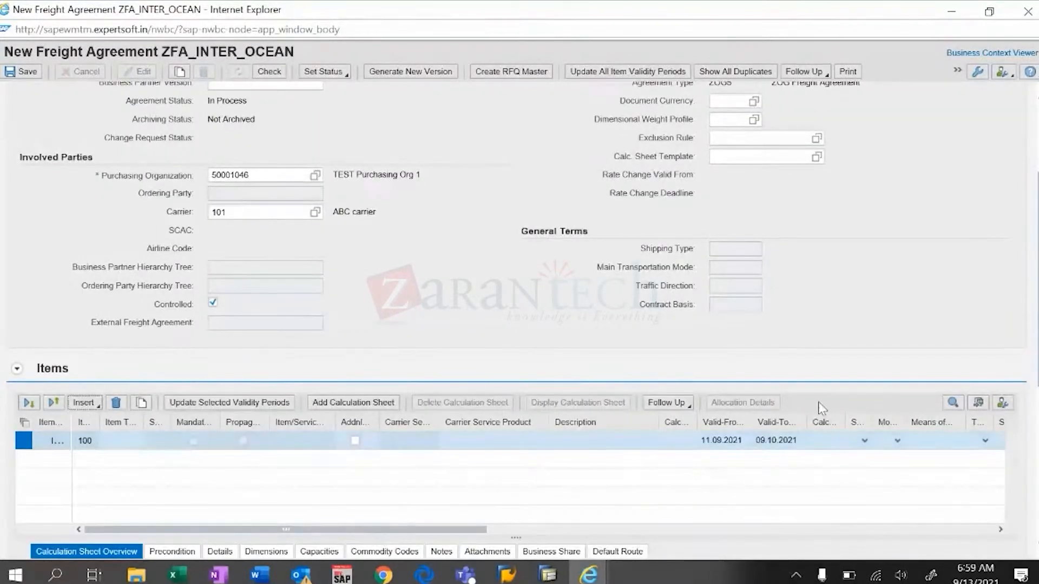
Step: Search the available item types for item 100 without any criteria and close the search without choosing one
{"action": "scroll", "coordinate": [635, 401], "scroll_direction": "down", "scroll_amount": 1}
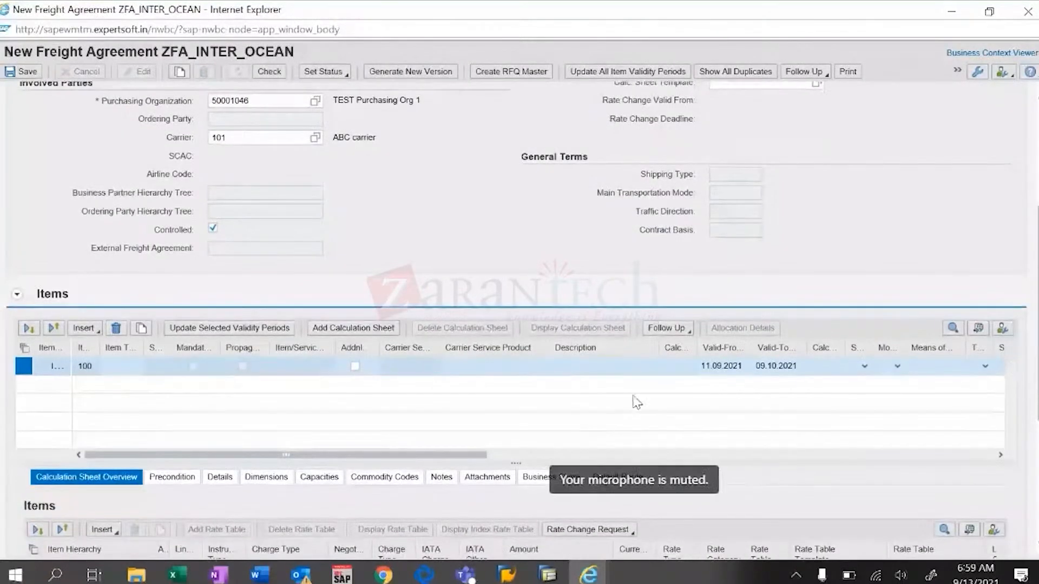
{"action": "scroll", "coordinate": [319, 311], "scroll_direction": "down", "scroll_amount": 2}
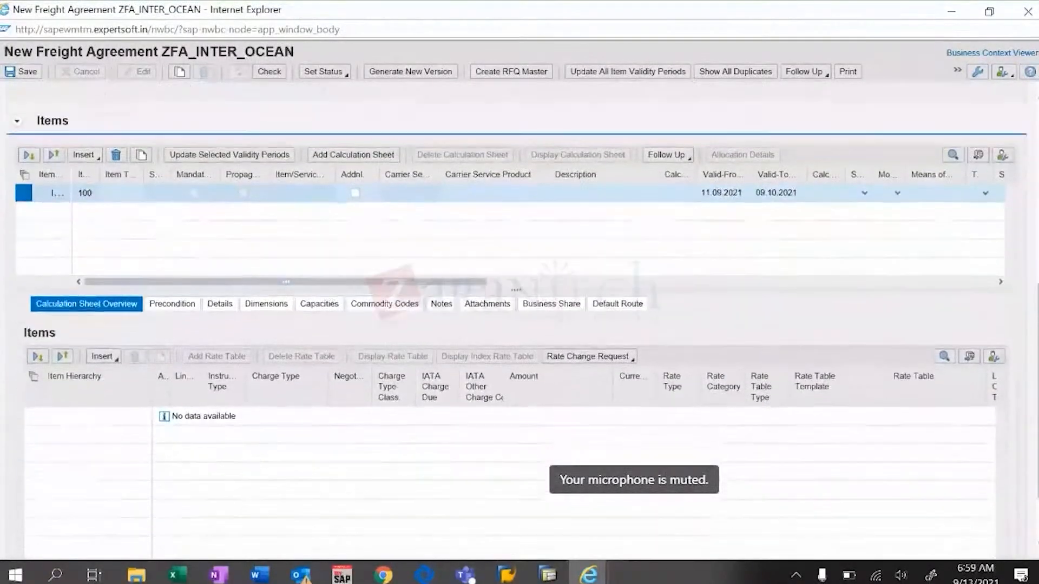
{"action": "left_click", "coordinate": [123, 189]}
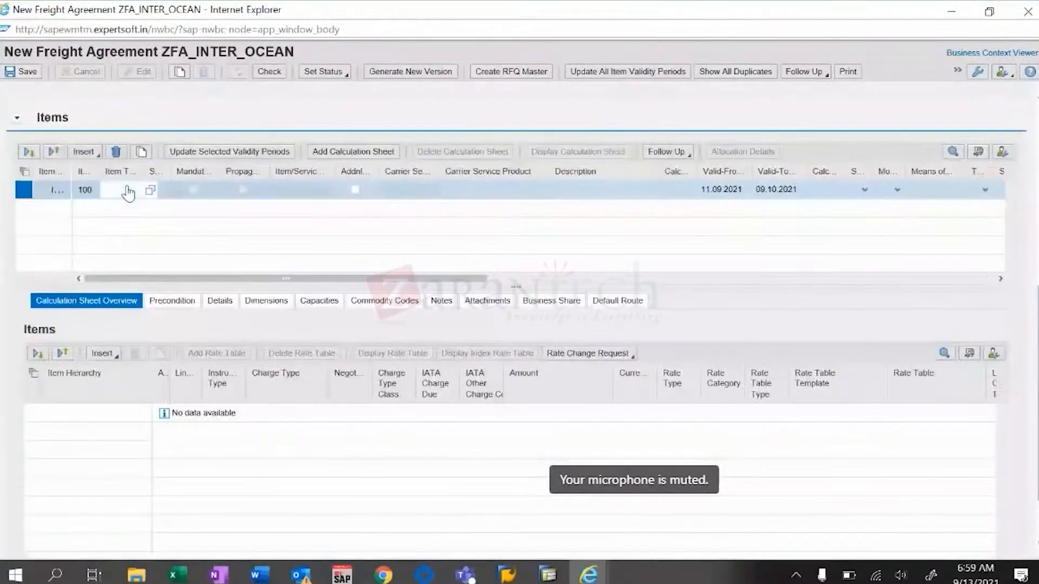
{"action": "left_click", "coordinate": [150, 191]}
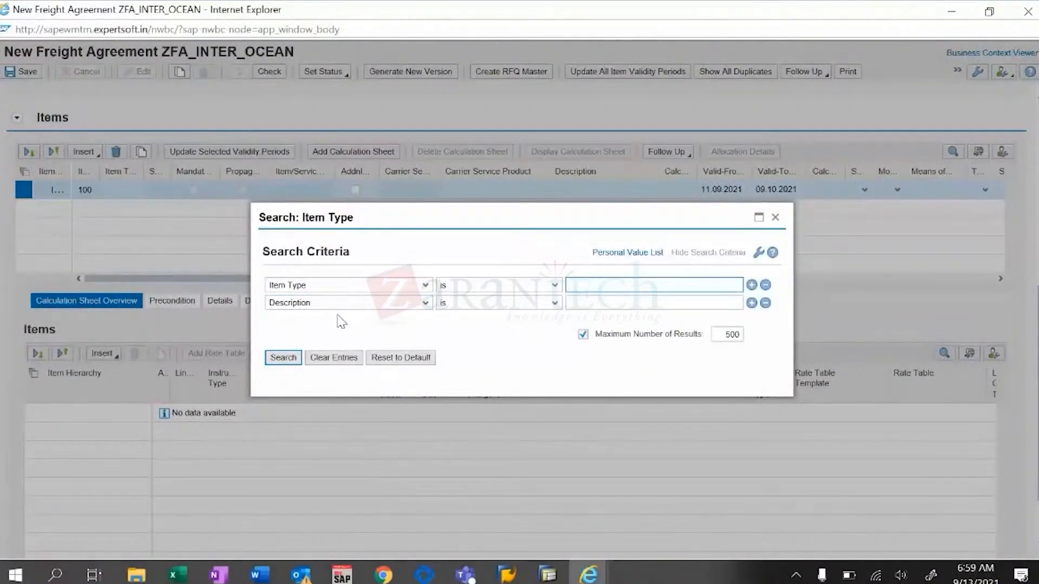
{"action": "left_click", "coordinate": [283, 358]}
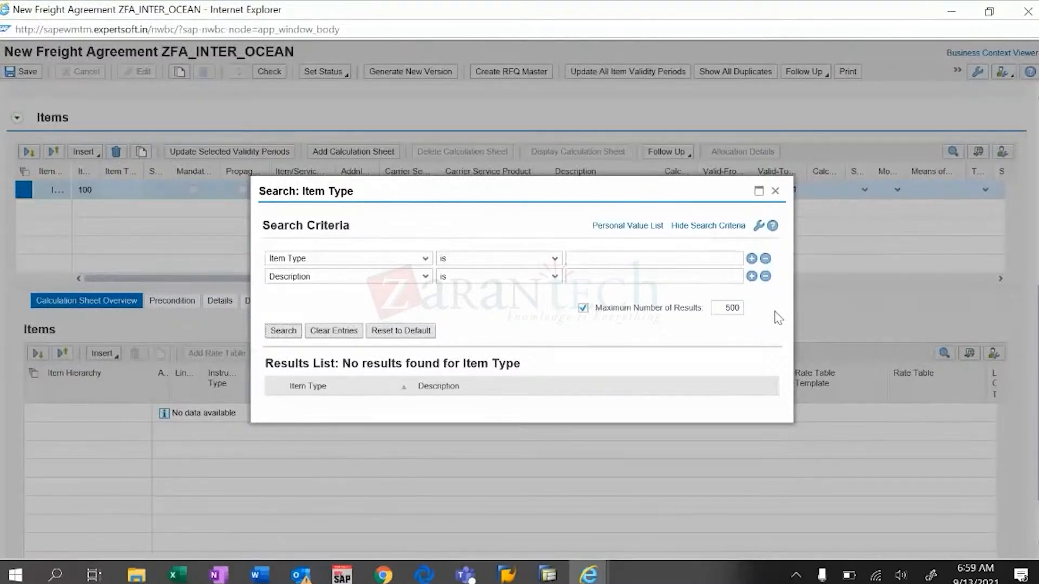
{"action": "left_click", "coordinate": [775, 192]}
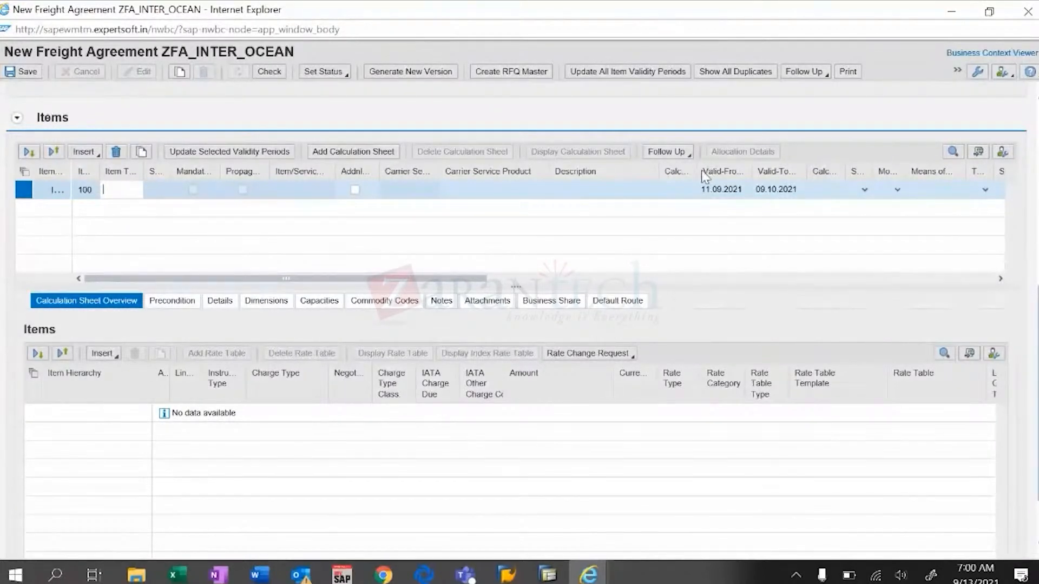
Step: Open the calculation sheet template search for item 100, and copy the template name Z_OCEAN_TEST1 from the Word notes
{"action": "left_click_drag", "start_coordinate": [692, 170], "coordinate": [704, 172]}
{"action": "left_click", "coordinate": [683, 191]}
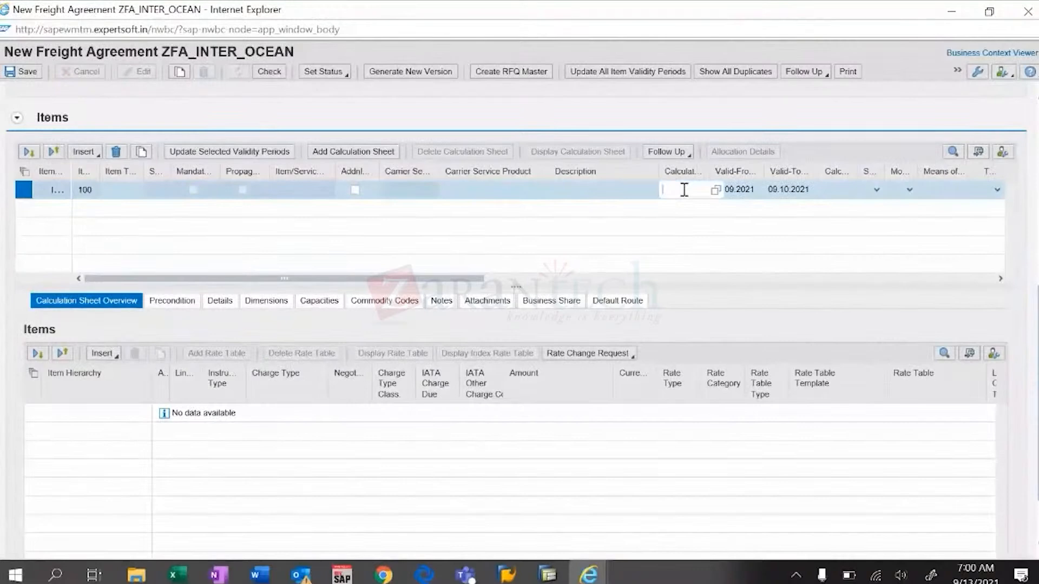
{"action": "left_click", "coordinate": [717, 191]}
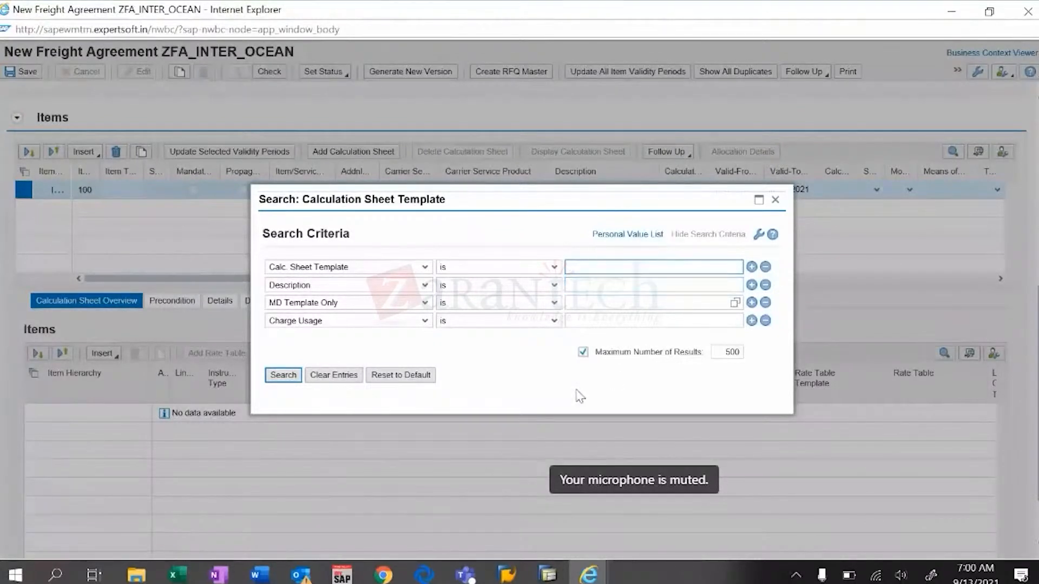
{"action": "left_click", "coordinate": [262, 576]}
{"action": "scroll", "coordinate": [285, 369], "scroll_direction": "up", "scroll_amount": 3}
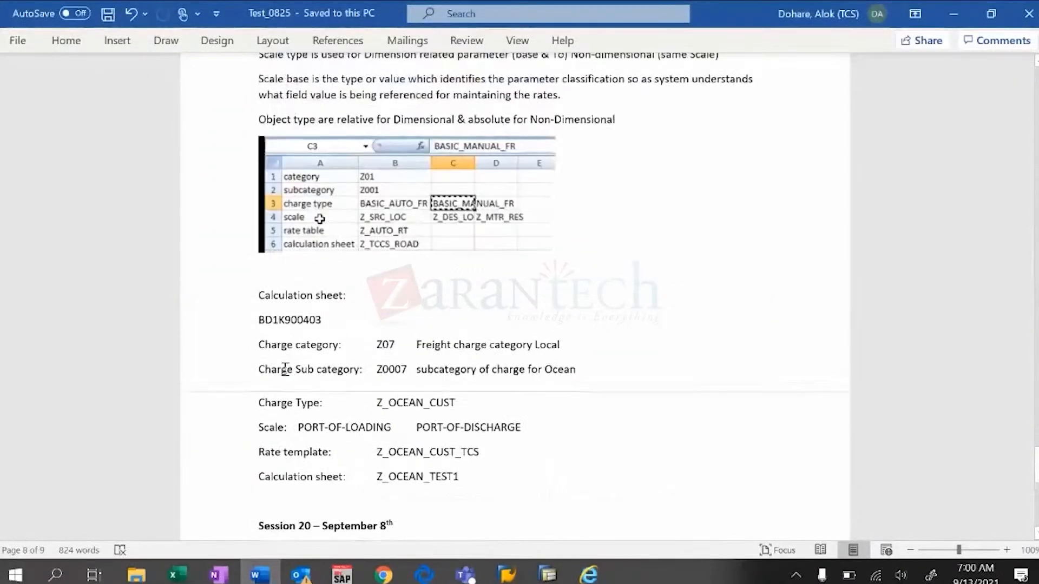
{"action": "left_click_drag", "start_coordinate": [474, 500], "coordinate": [373, 498]}
{"action": "key", "text": "ctrl+c"}
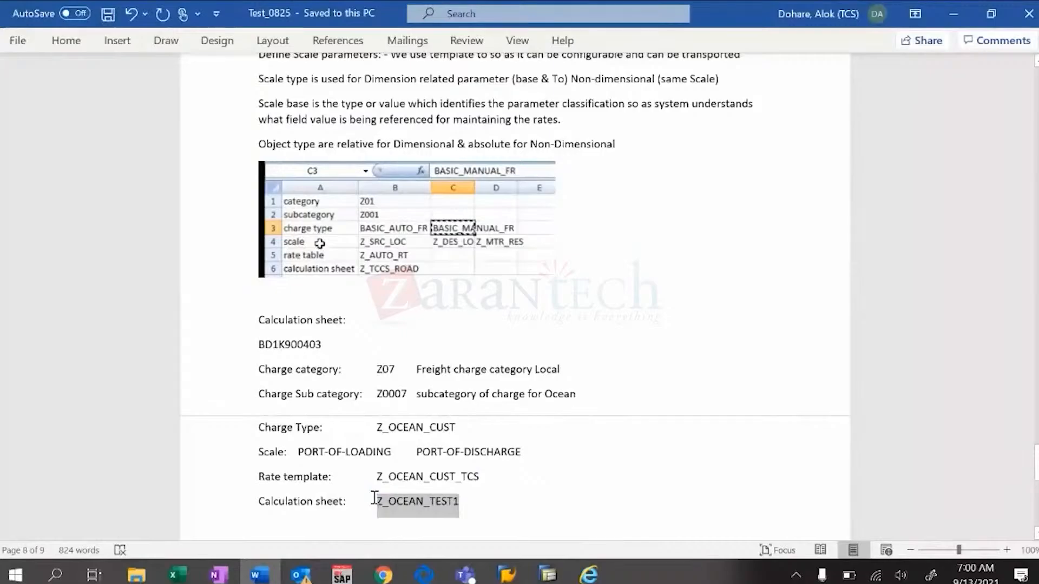
Step: Return to the freight agreement, search for calculation sheet template Z_OCEAN_TEST1 and assign it to item 100
{"action": "key", "text": "alt+Tab"}
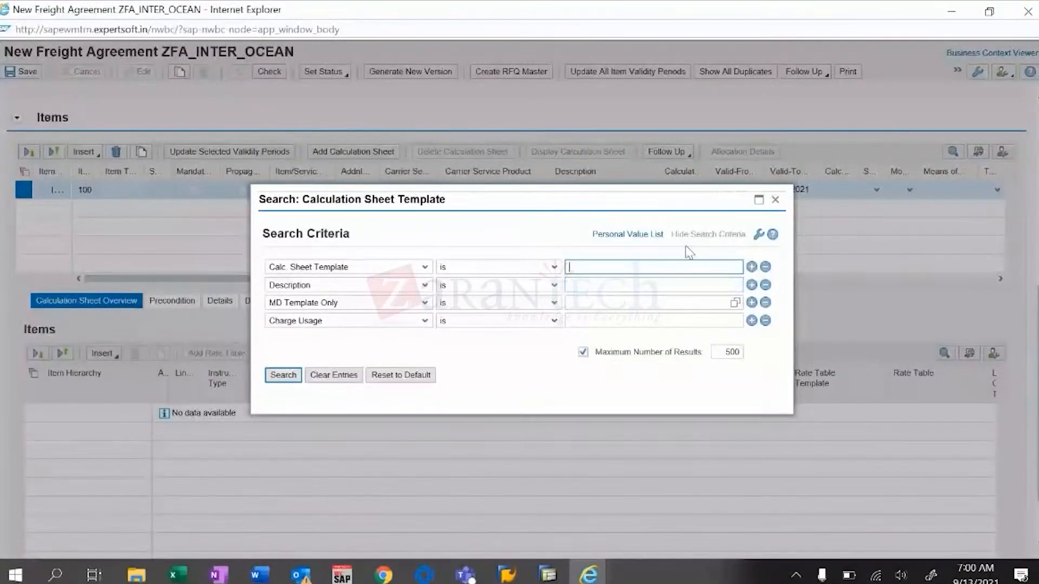
{"action": "key", "text": "ctrl+v"}
{"action": "left_click", "coordinate": [280, 380]}
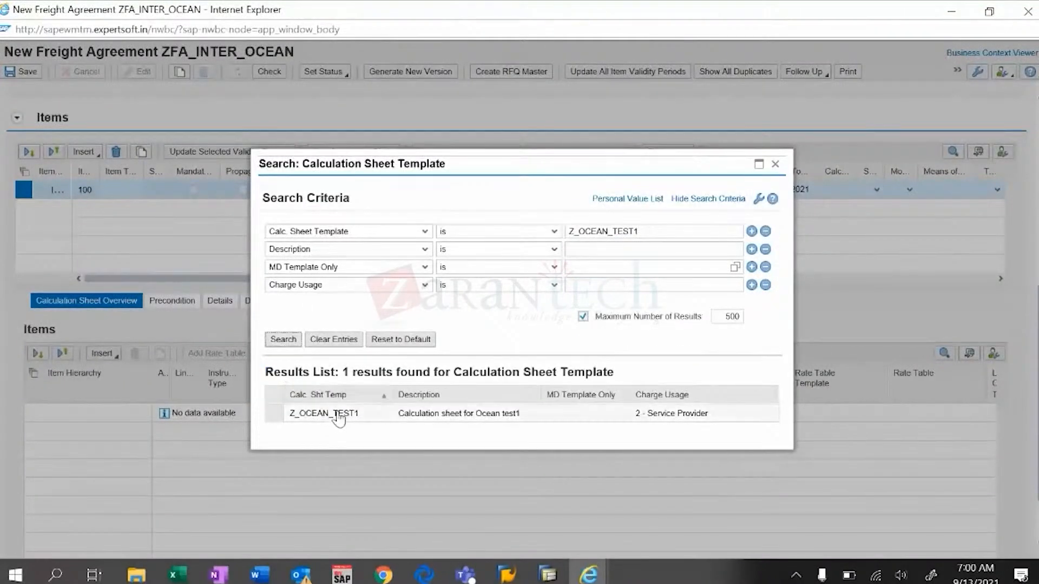
{"action": "left_click", "coordinate": [336, 415]}
{"action": "left_click", "coordinate": [337, 414]}
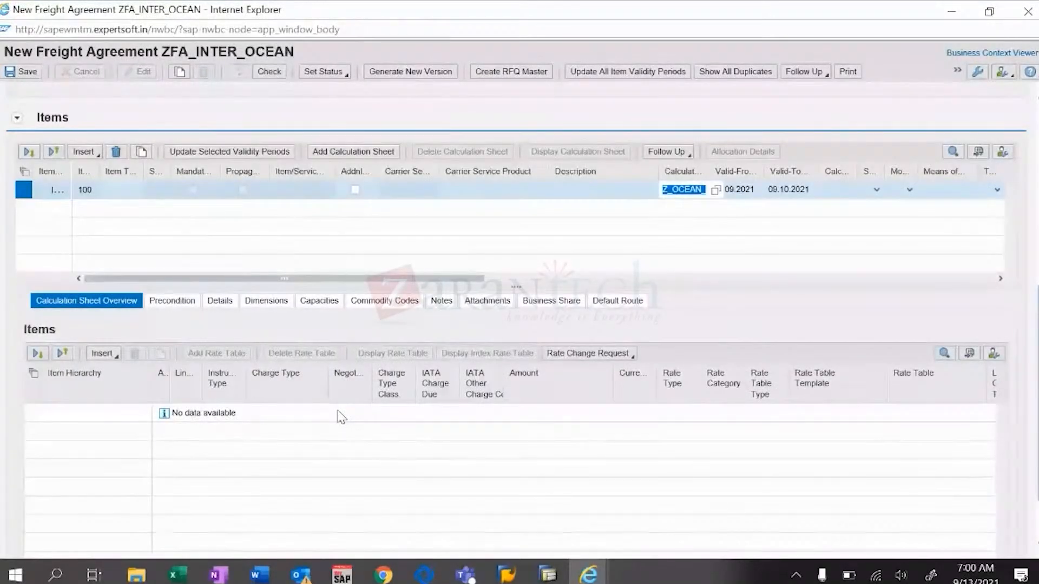
Step: Confirm the template entry and add the calculation sheet to item 100
{"action": "scroll", "coordinate": [770, 283], "scroll_direction": "up", "scroll_amount": 1}
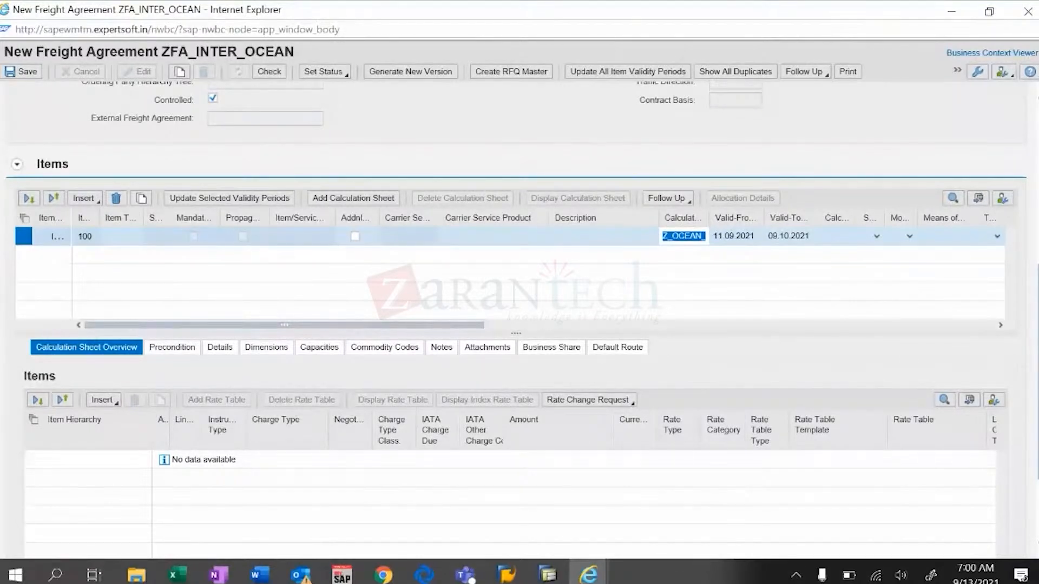
{"action": "key", "text": "Return"}
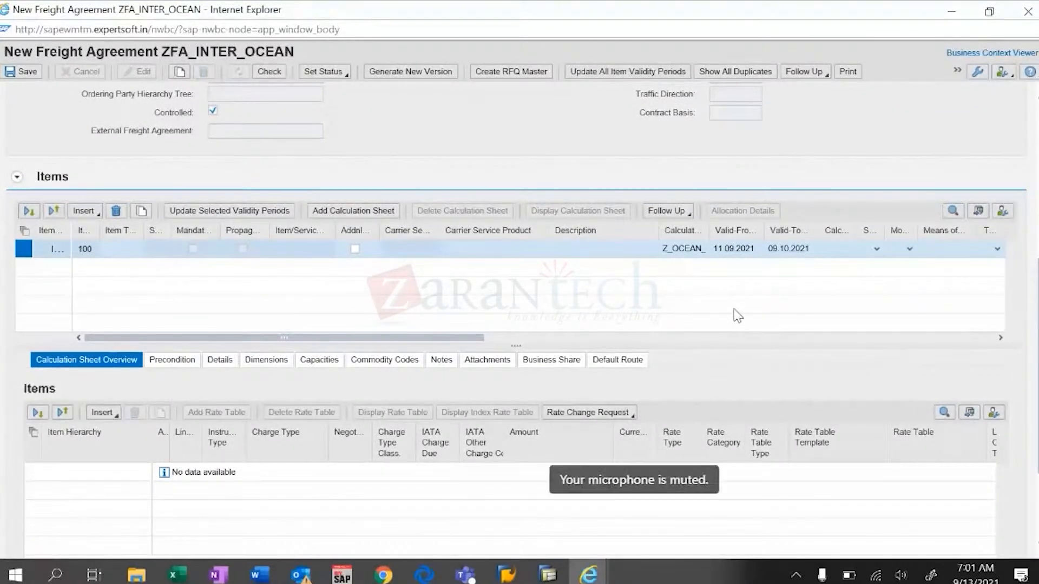
{"action": "left_click", "coordinate": [371, 215]}
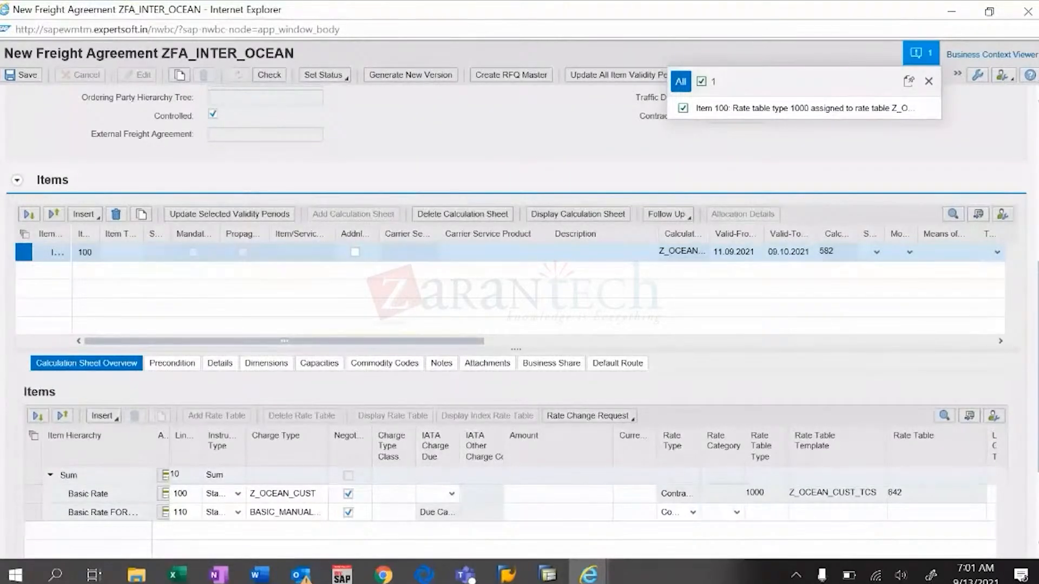
Step: Set the amount of the BASIC_MANUAL charge on calculation sheet line 110 to 100 EUR
{"action": "scroll", "coordinate": [431, 393], "scroll_direction": "down", "scroll_amount": 2}
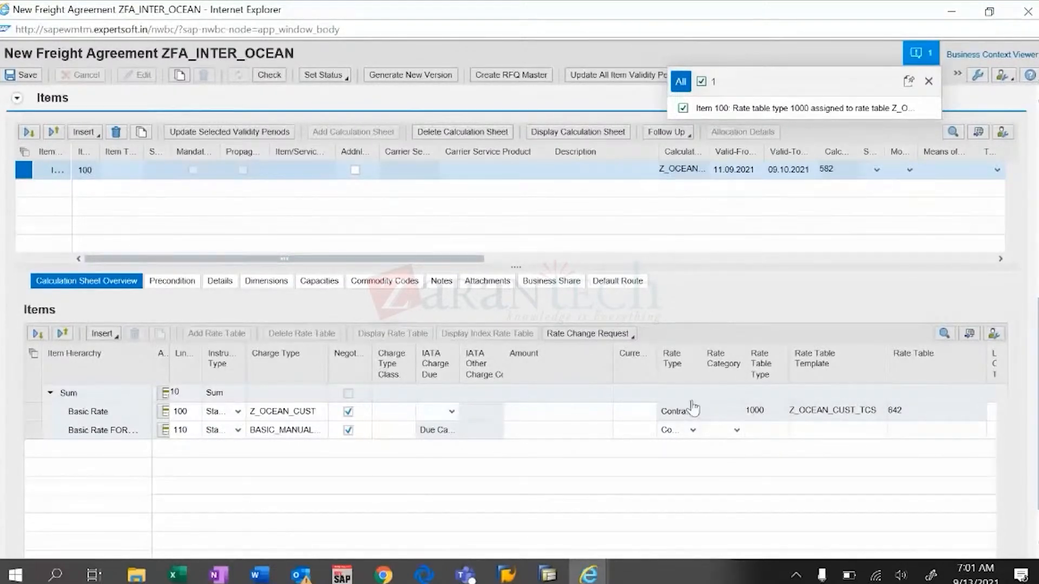
{"action": "left_click", "coordinate": [692, 406]}
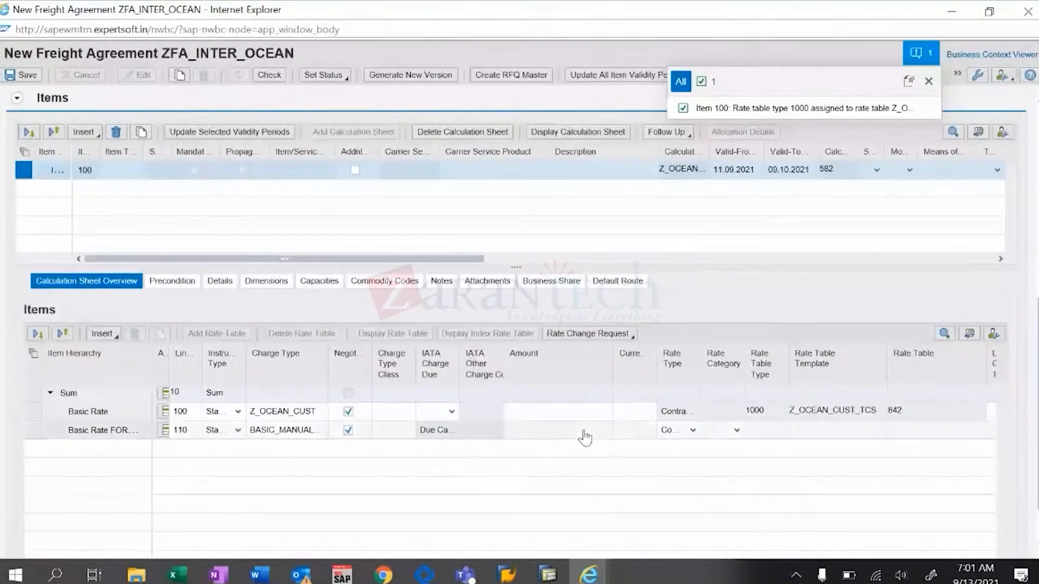
{"action": "left_click", "coordinate": [584, 437]}
{"action": "type", "text": "100"}
{"action": "key", "text": "Tab"}
{"action": "type", "text": "EUR"}
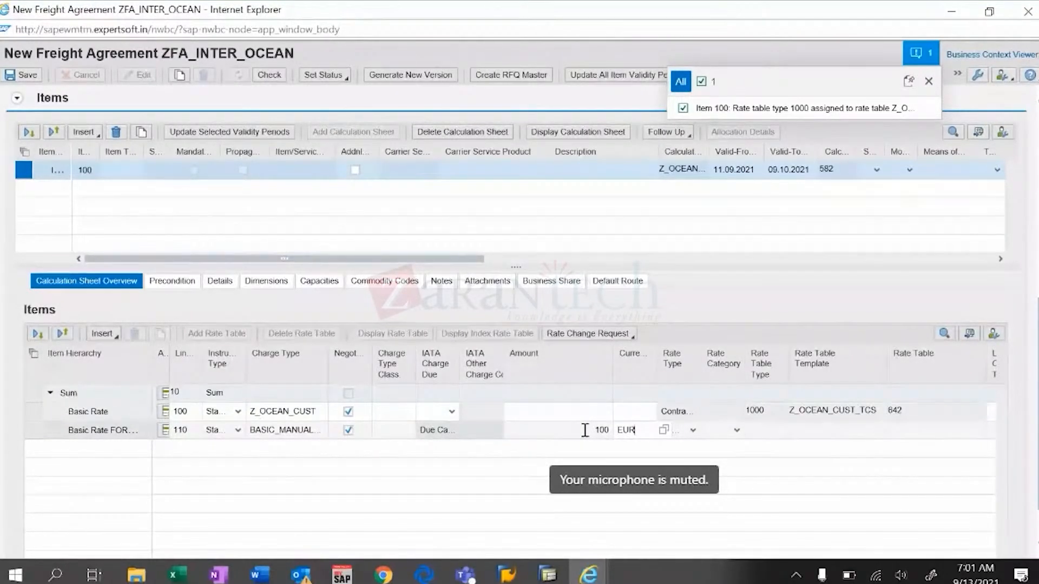
{"action": "key", "text": "Tab"}
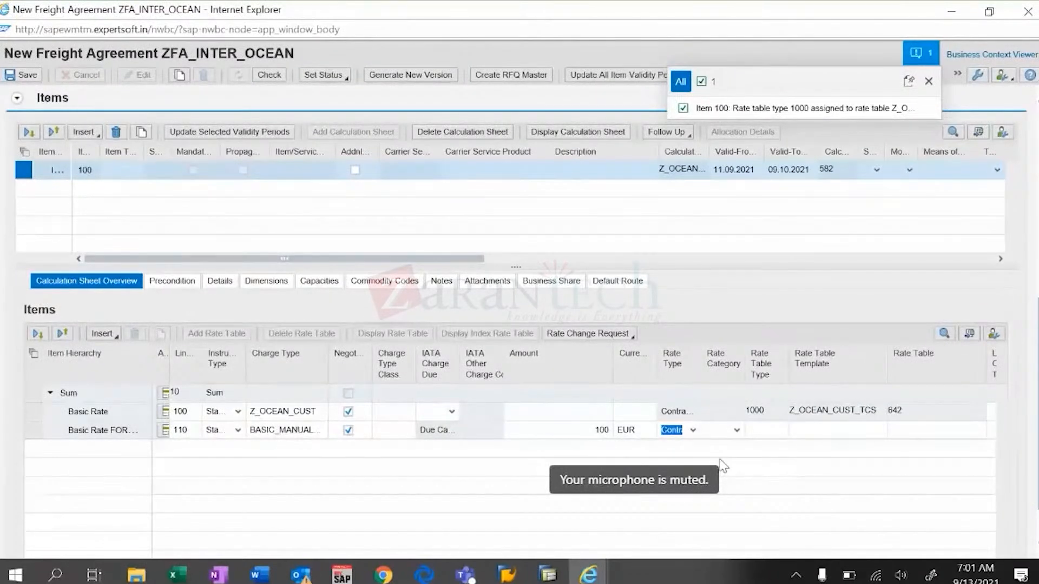
Step: Display the rate table of the Z_OCEAN_CUST basic rate on line 100 and review its general data
{"action": "left_click", "coordinate": [592, 412]}
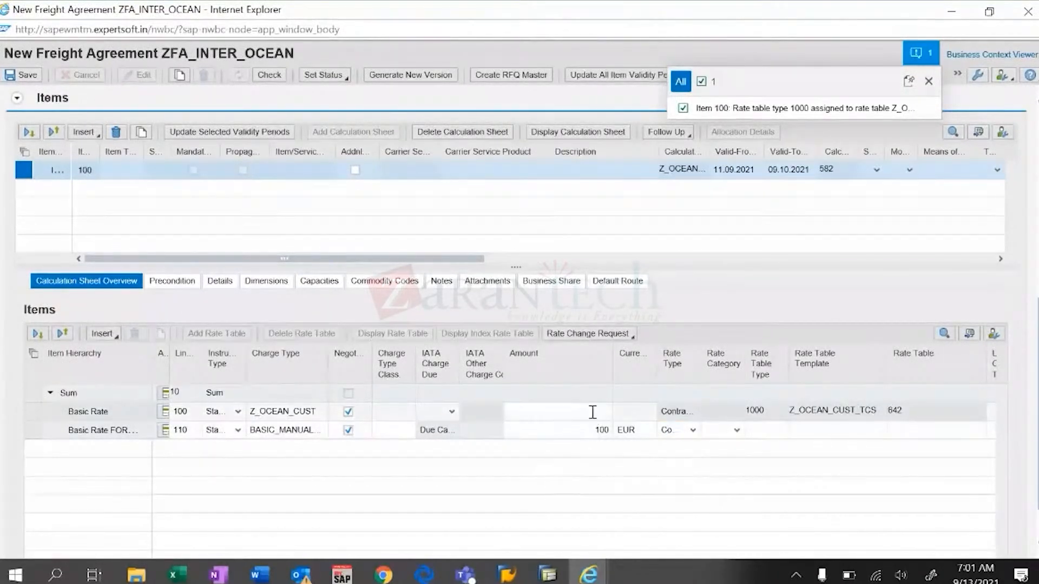
{"action": "left_click", "coordinate": [31, 415]}
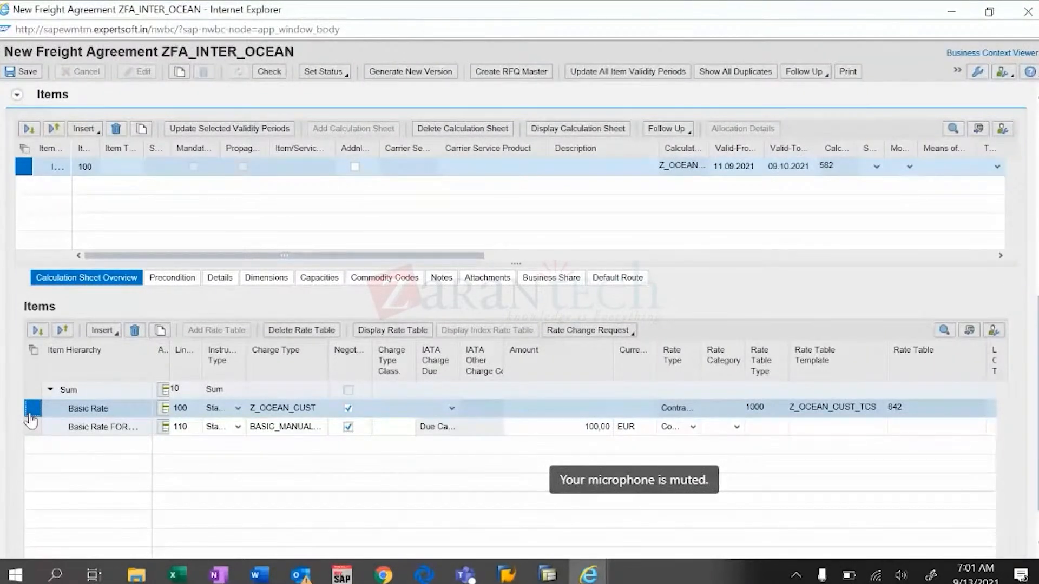
{"action": "left_click", "coordinate": [403, 331]}
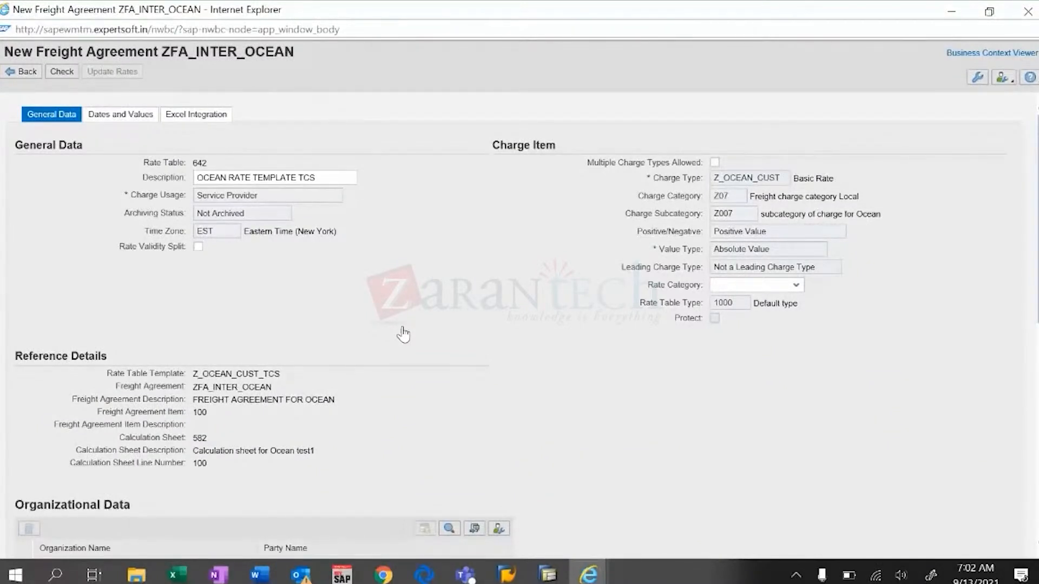
{"action": "scroll", "coordinate": [403, 334], "scroll_direction": "down", "scroll_amount": 1}
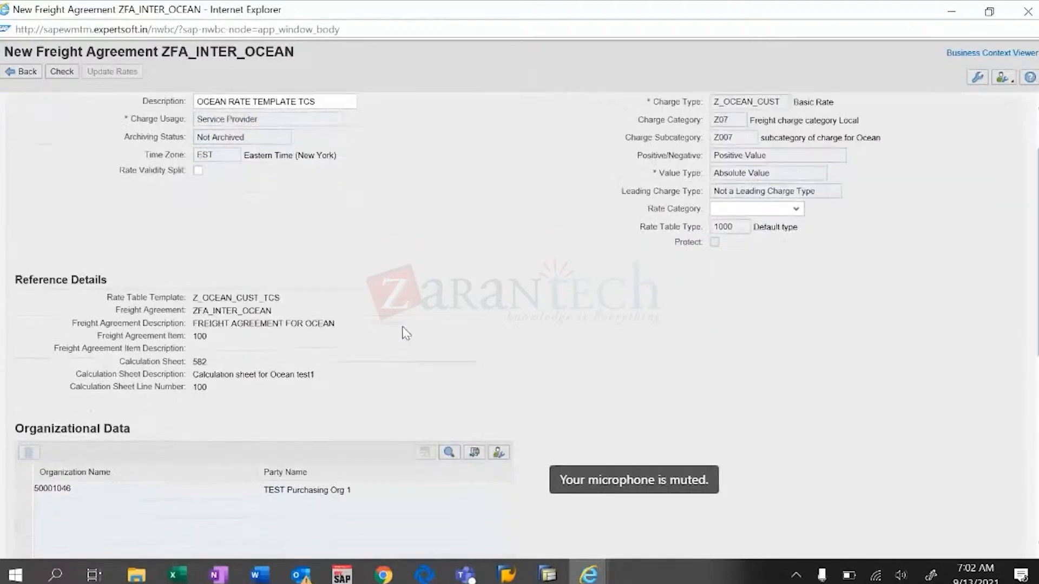
{"action": "scroll", "coordinate": [403, 330], "scroll_direction": "up", "scroll_amount": 1}
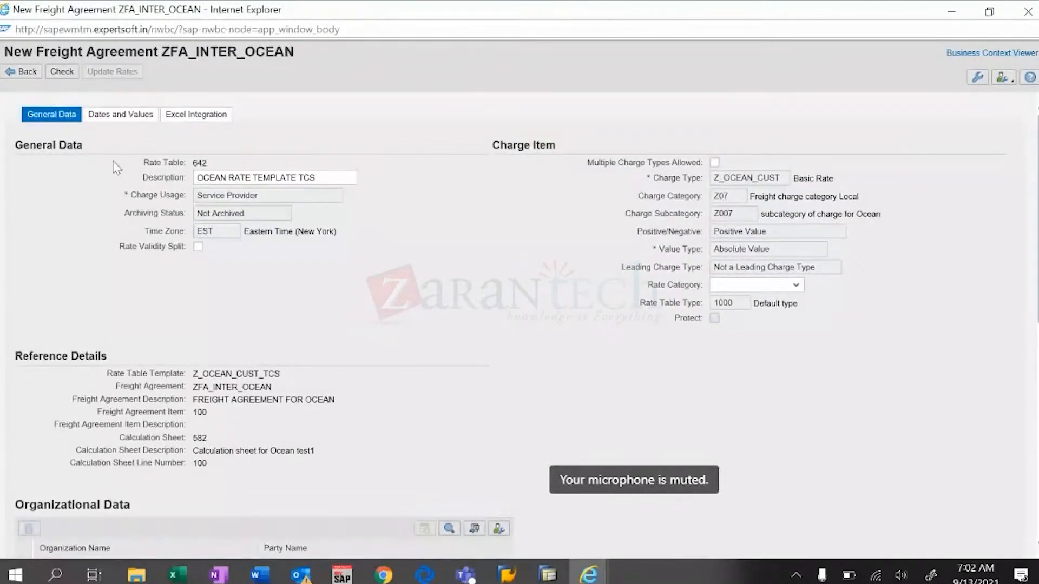
Step: In the rate table's dates and values, search for source locations of type 1100 (Port) and assign POD_NEW to the rate line
{"action": "left_click", "coordinate": [106, 123]}
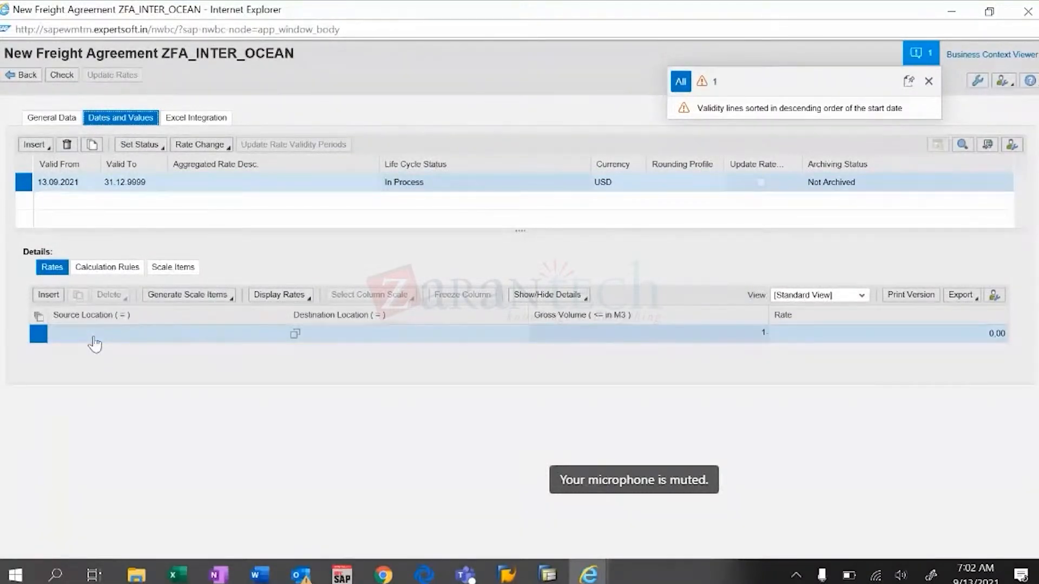
{"action": "left_click", "coordinate": [275, 333]}
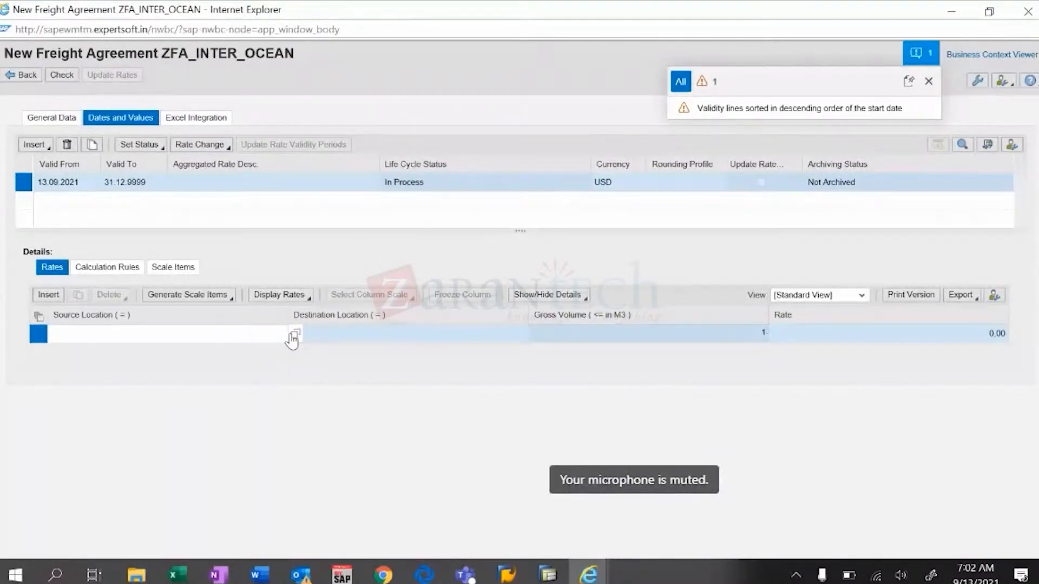
{"action": "left_click", "coordinate": [294, 335]}
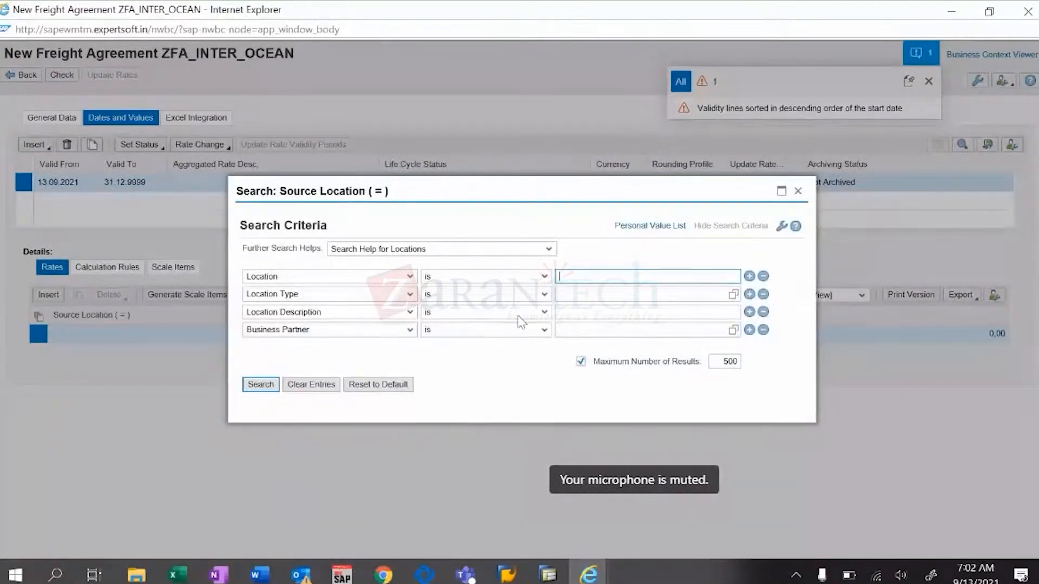
{"action": "left_click", "coordinate": [732, 295]}
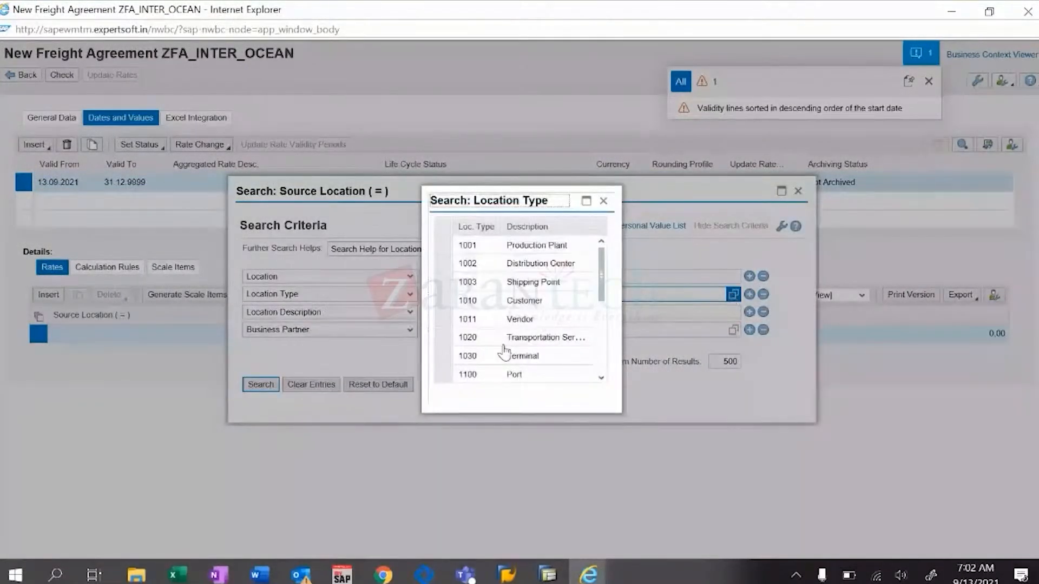
{"action": "left_click", "coordinate": [471, 377]}
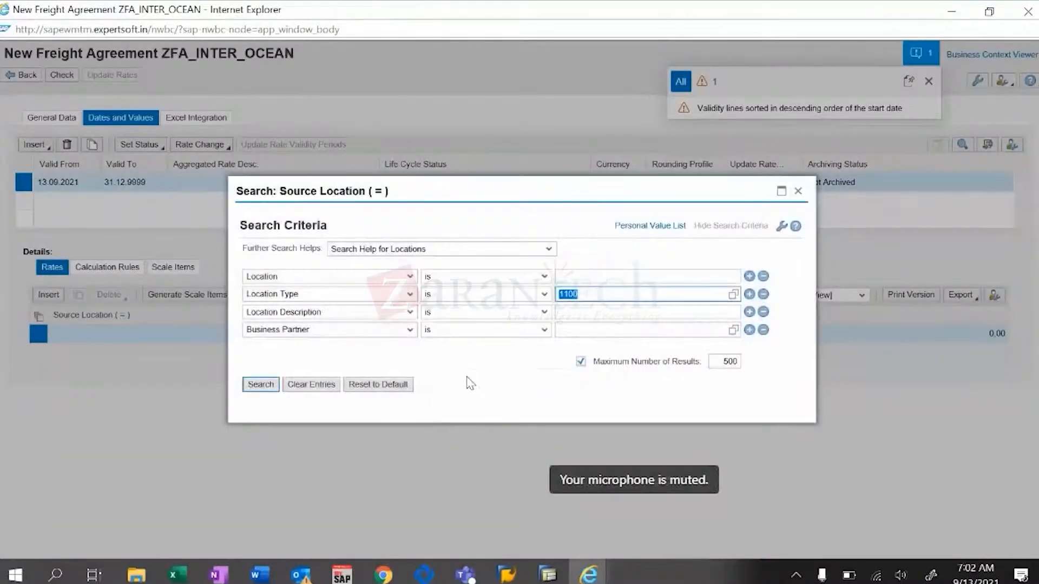
{"action": "left_click", "coordinate": [262, 386]}
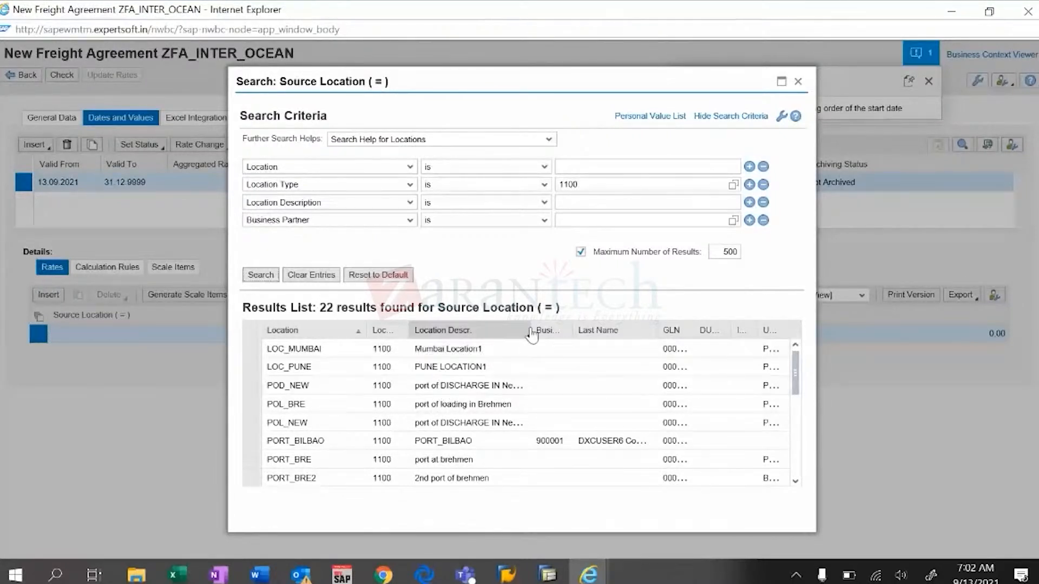
{"action": "left_click_drag", "start_coordinate": [528, 327], "coordinate": [568, 328]}
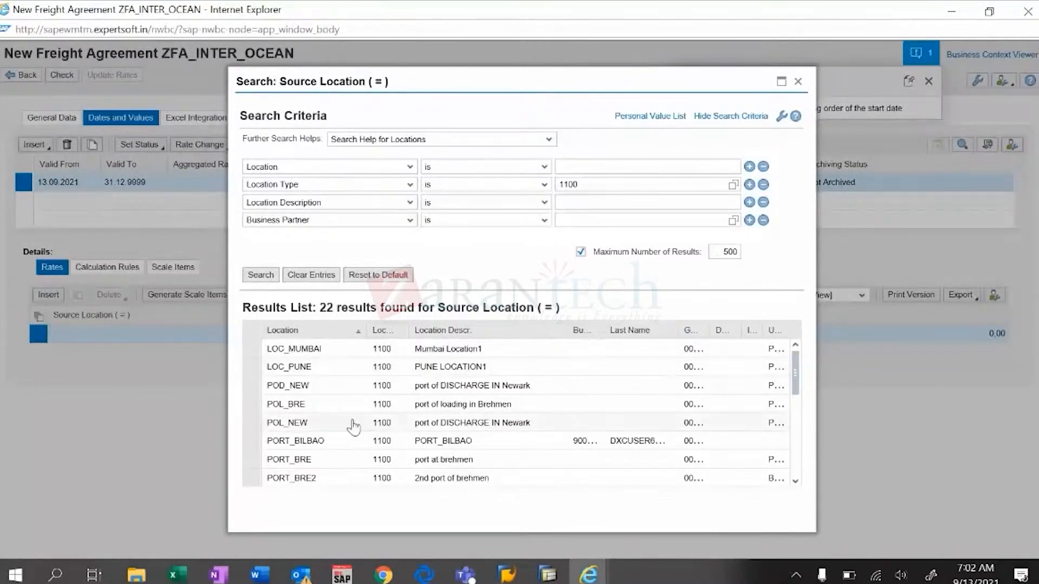
{"action": "left_click", "coordinate": [320, 388]}
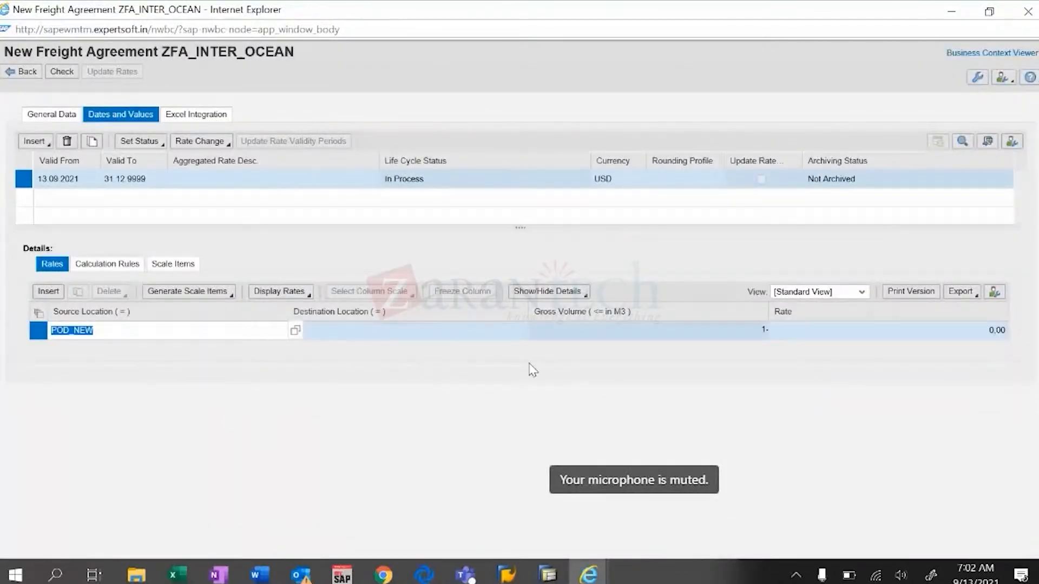
Step: Search for destination locations of type 1100 (Port) and assign PORT_SINGAPORE to the rate line
{"action": "left_click", "coordinate": [495, 331]}
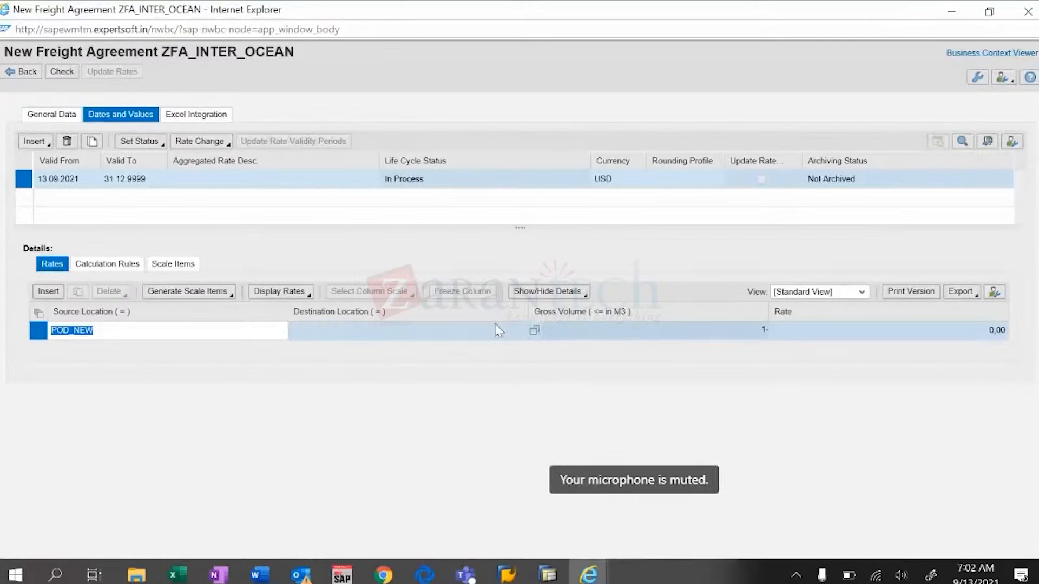
{"action": "left_click", "coordinate": [535, 331]}
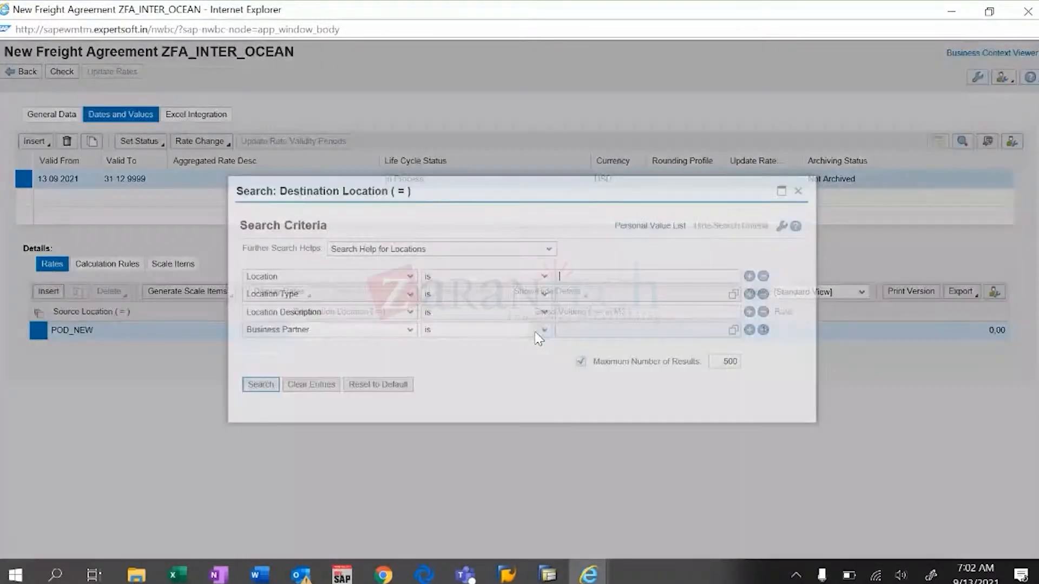
{"action": "left_click", "coordinate": [732, 296]}
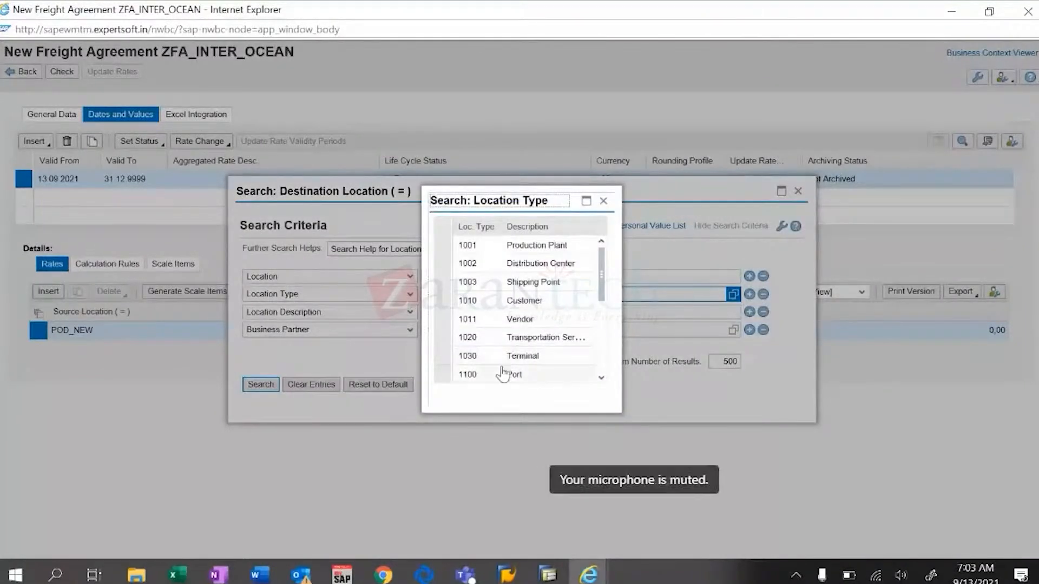
{"action": "left_click", "coordinate": [469, 374]}
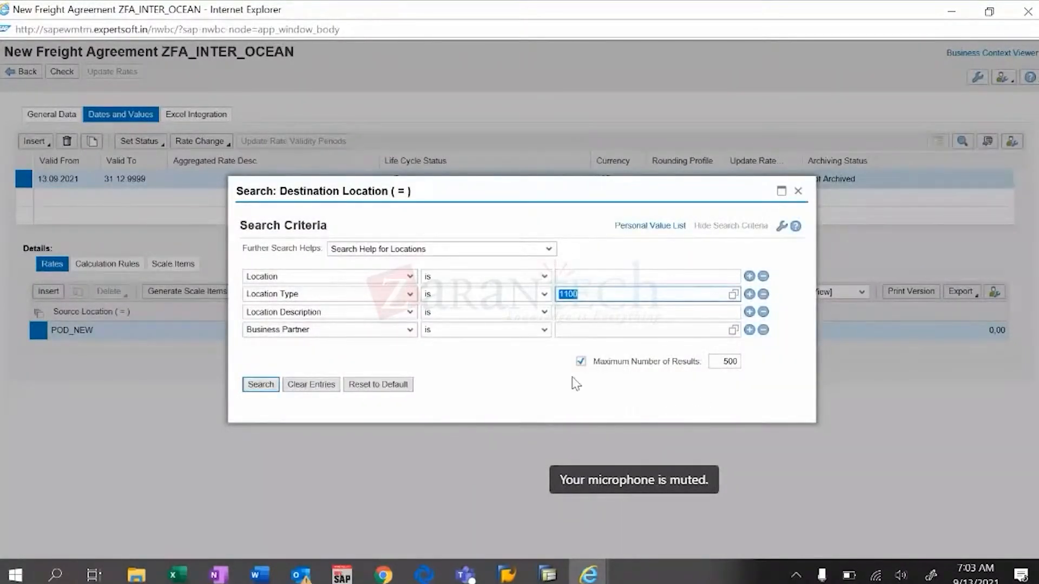
{"action": "left_click", "coordinate": [263, 385]}
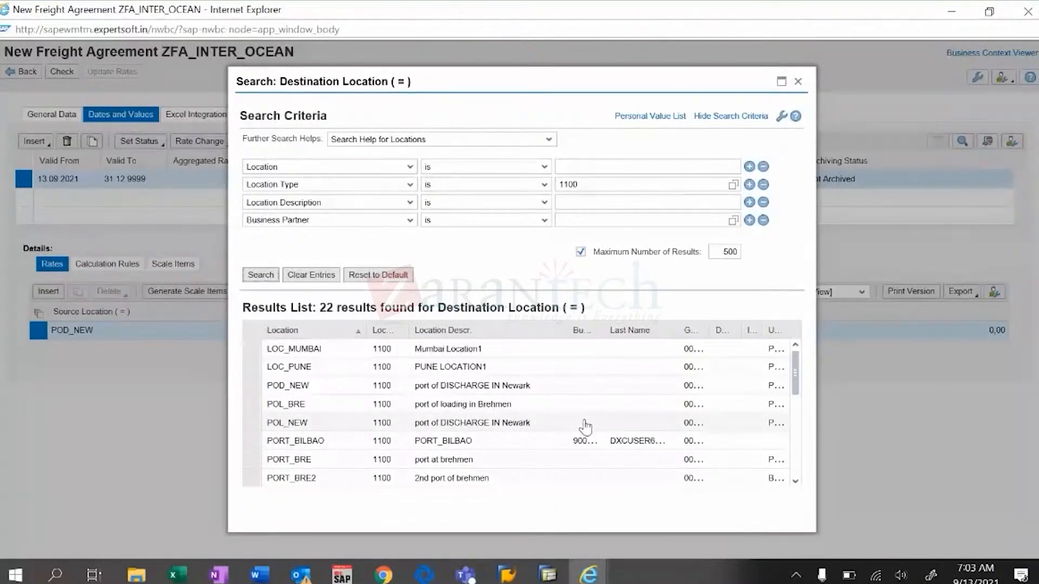
{"action": "left_click", "coordinate": [796, 481]}
{"action": "left_click", "coordinate": [796, 481]}
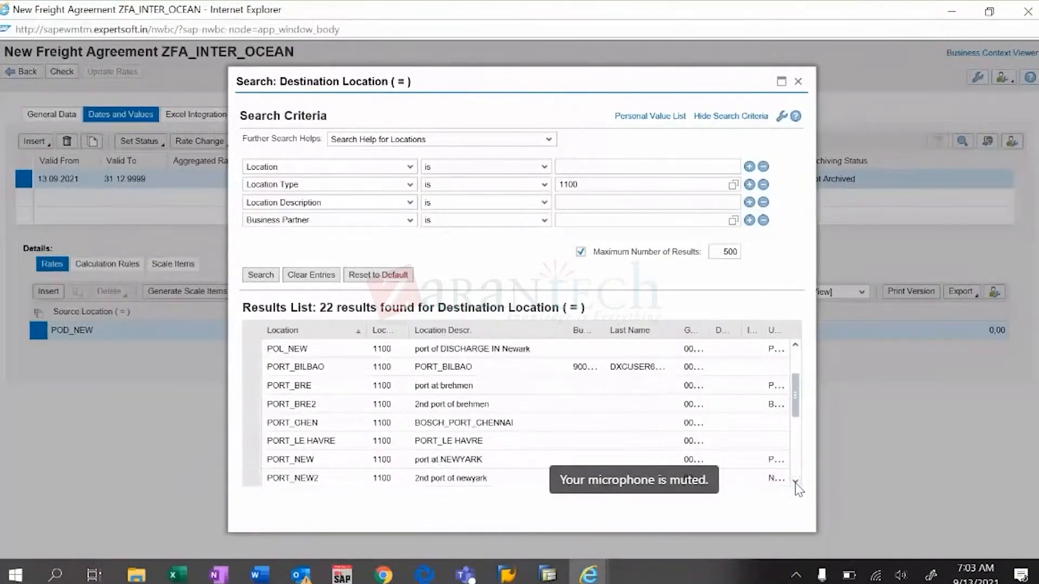
{"action": "left_click", "coordinate": [795, 481]}
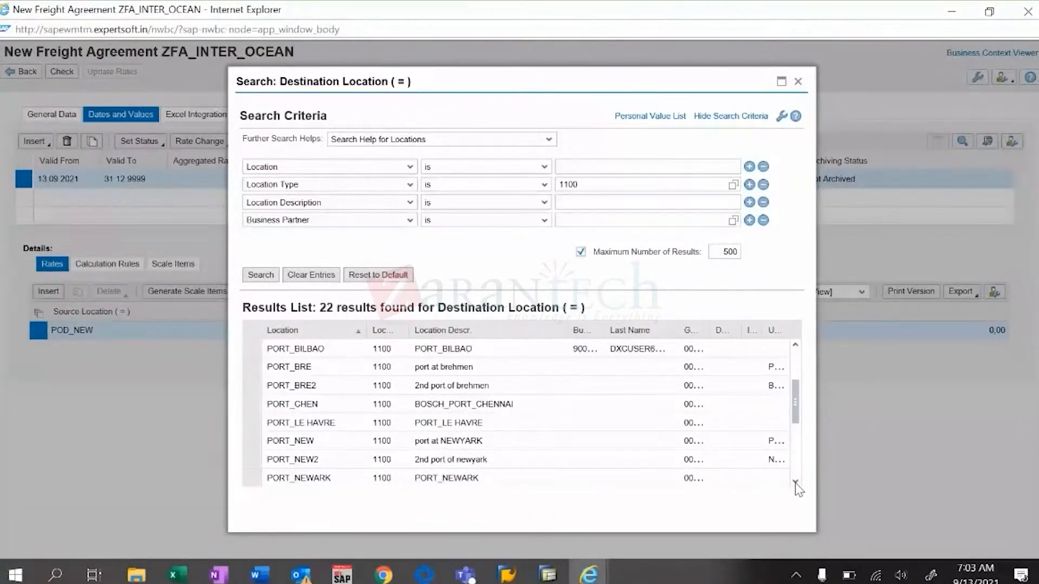
{"action": "left_click", "coordinate": [795, 481]}
{"action": "left_click", "coordinate": [795, 481]}
{"action": "left_click", "coordinate": [796, 481]}
{"action": "left_click", "coordinate": [795, 481]}
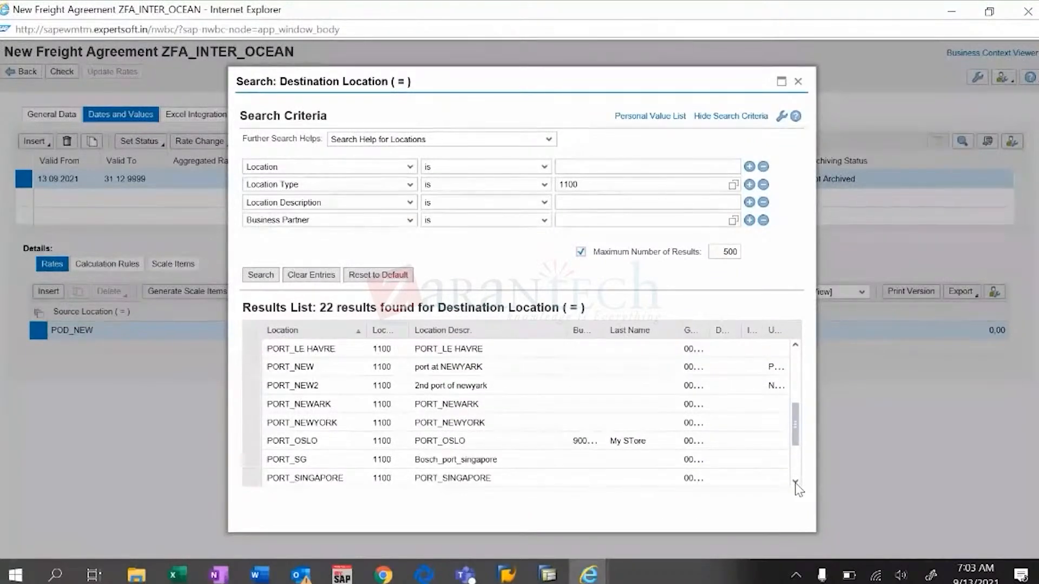
{"action": "left_click", "coordinate": [795, 481]}
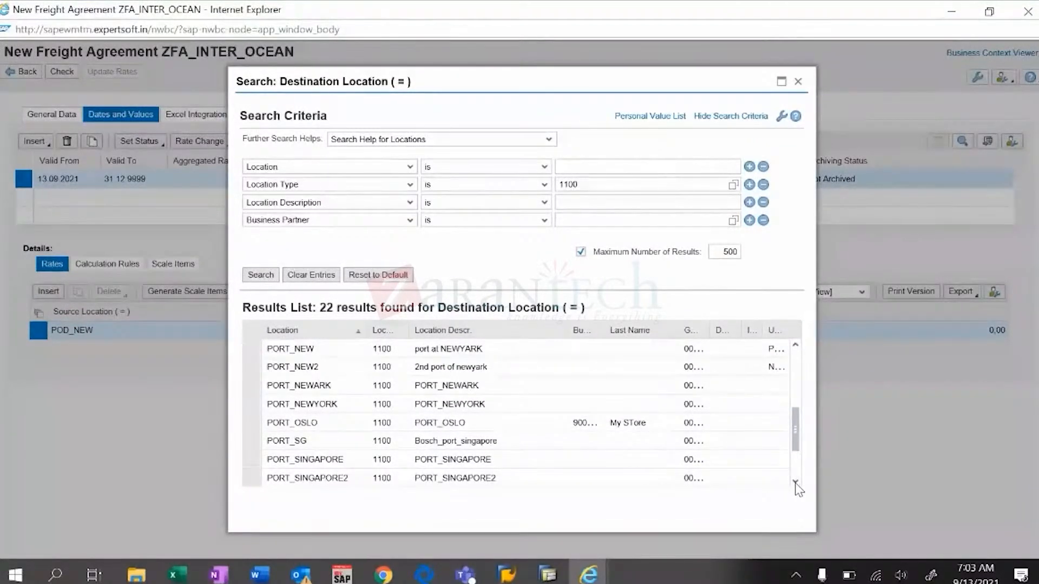
{"action": "left_click", "coordinate": [795, 481]}
{"action": "left_click", "coordinate": [796, 481]}
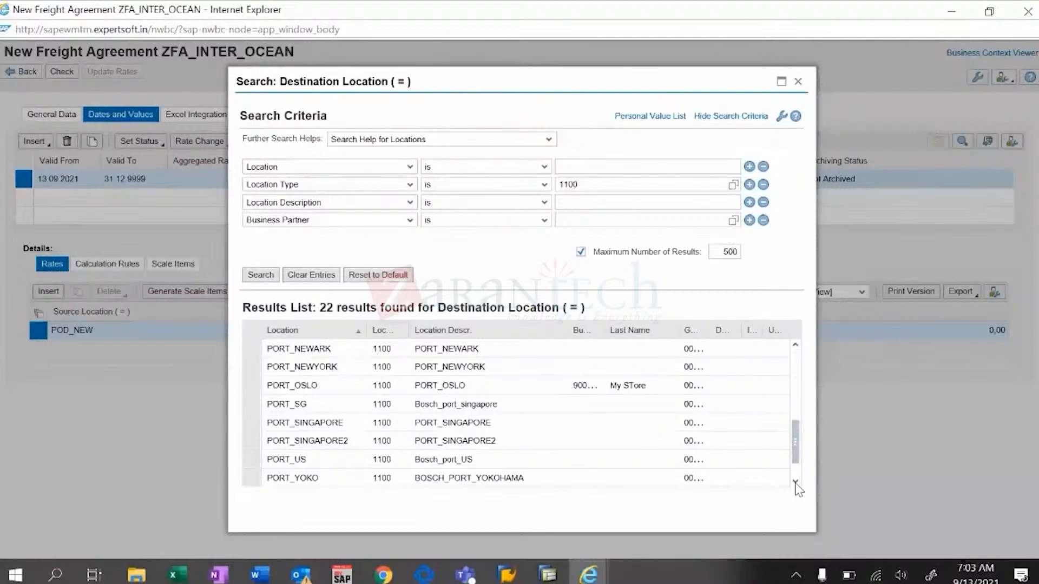
{"action": "left_click", "coordinate": [796, 481]}
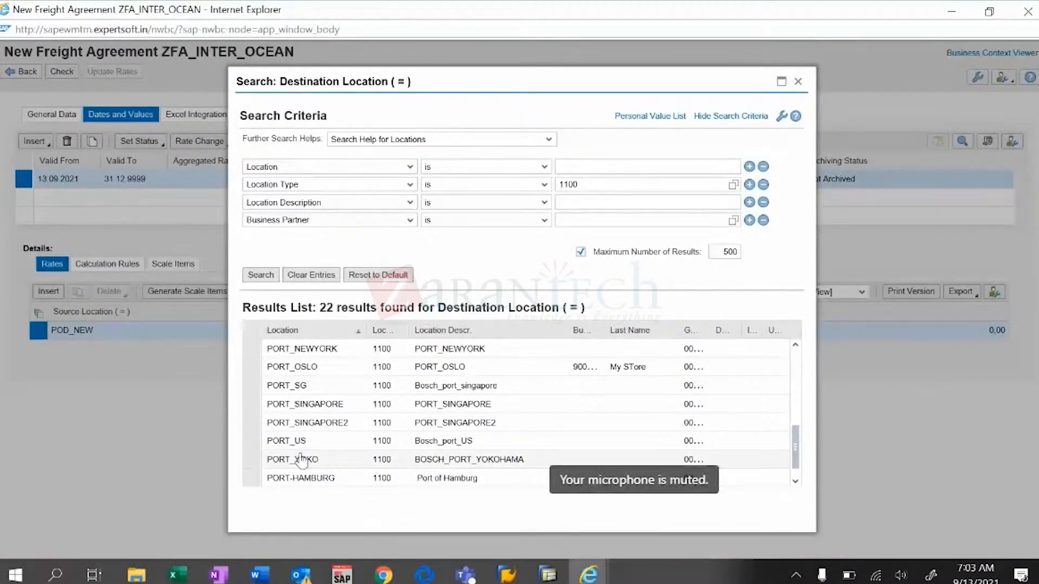
{"action": "left_click", "coordinate": [304, 413]}
{"action": "left_click", "coordinate": [304, 413]}
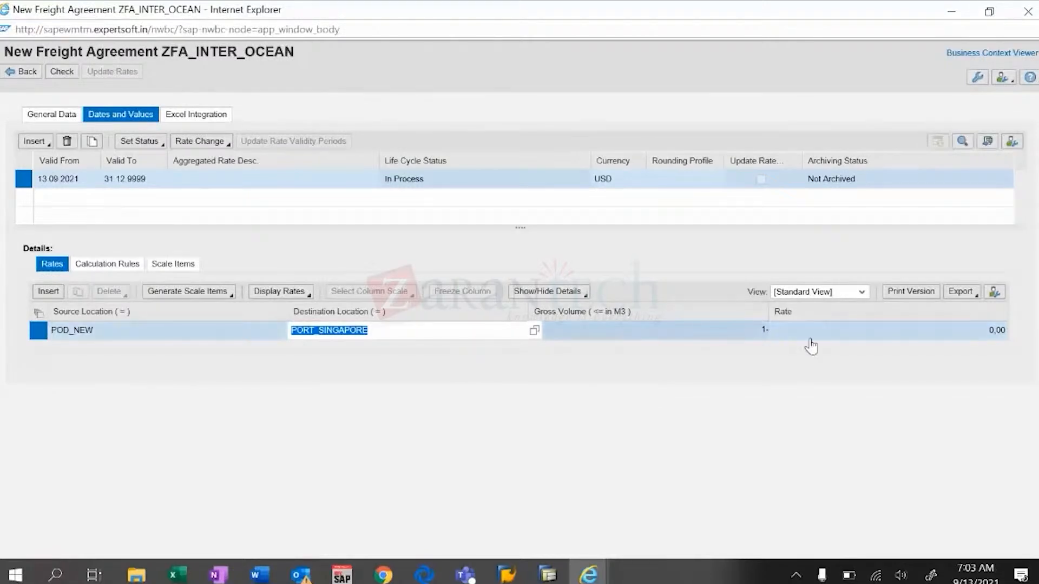
{"action": "left_click", "coordinate": [744, 337]}
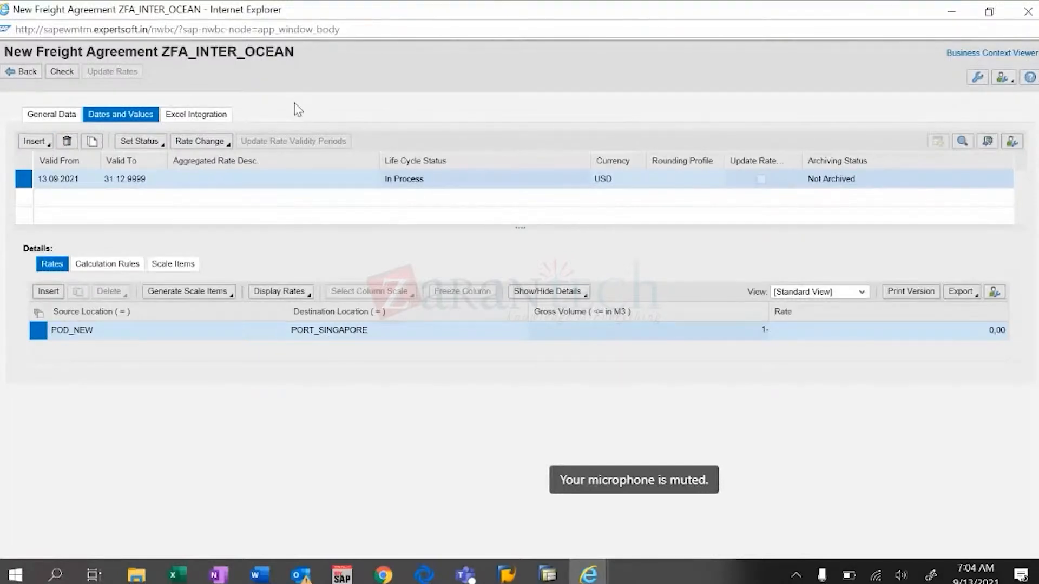
Step: Check the rate table's general data and scales, and save the freight agreement after returning to it
{"action": "left_click", "coordinate": [58, 122]}
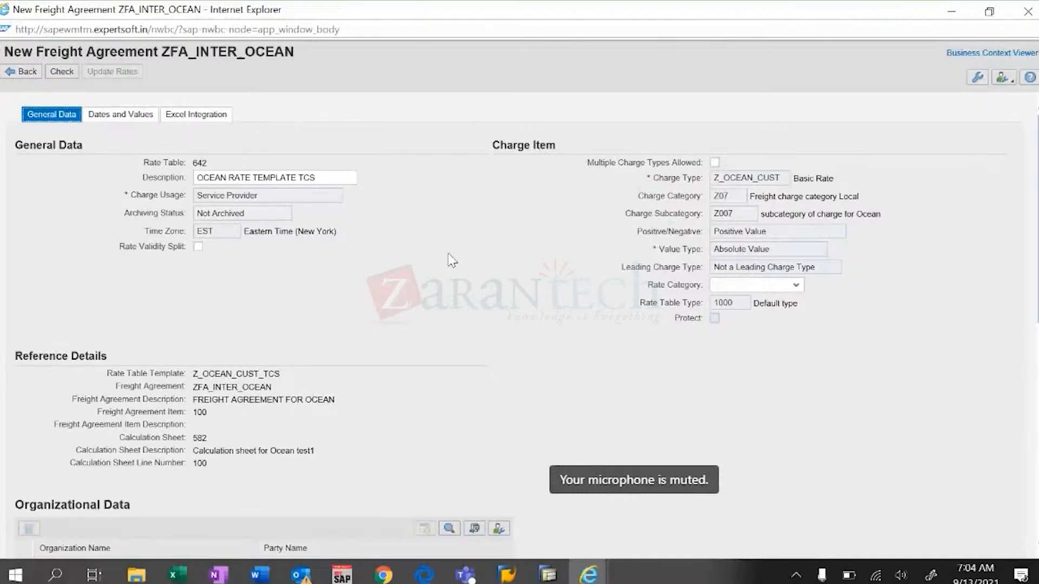
{"action": "scroll", "coordinate": [451, 261], "scroll_direction": "down", "scroll_amount": 6}
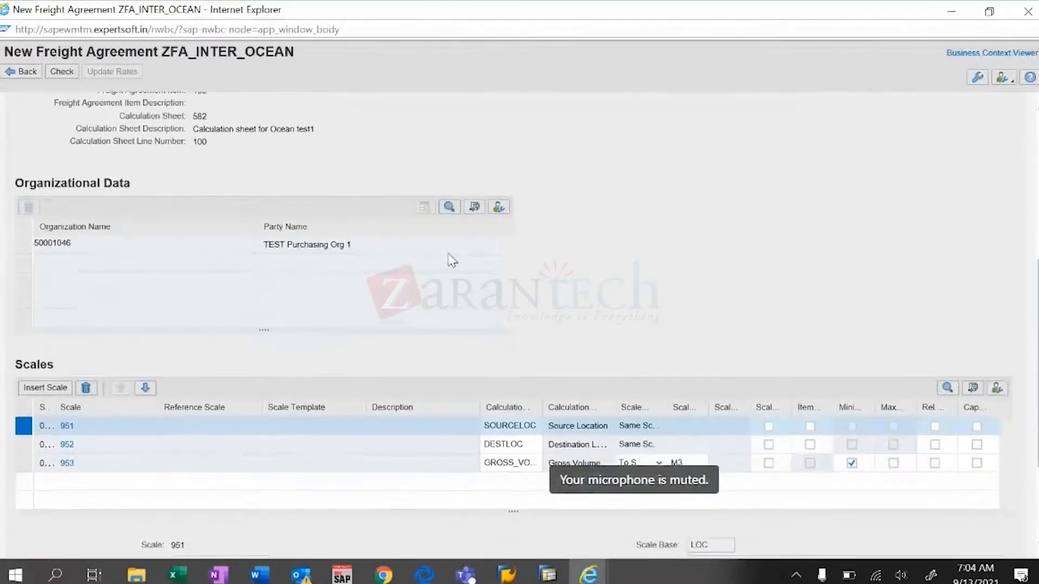
{"action": "scroll", "coordinate": [451, 261], "scroll_direction": "up", "scroll_amount": 6}
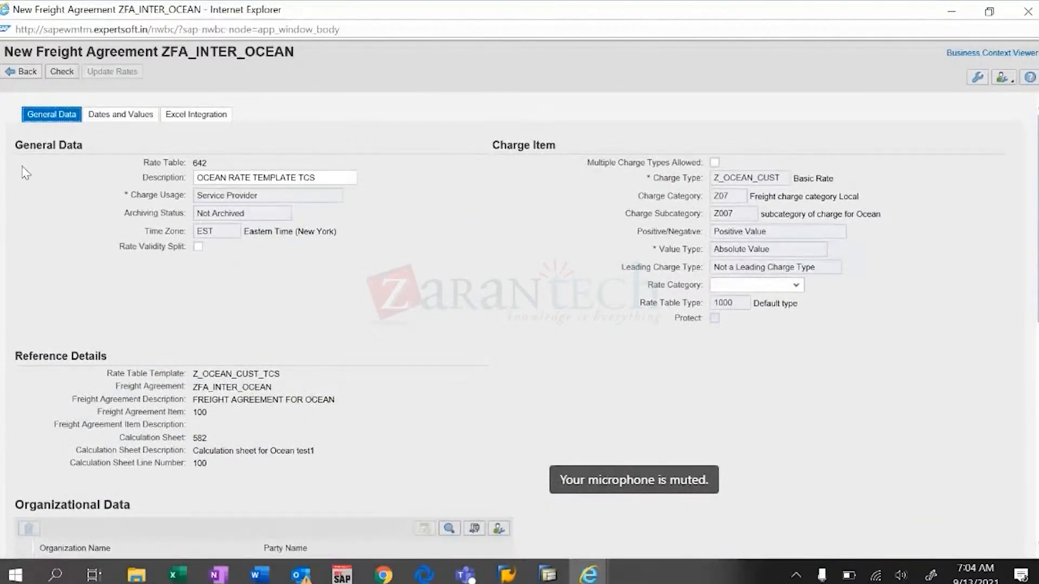
{"action": "left_click", "coordinate": [22, 72]}
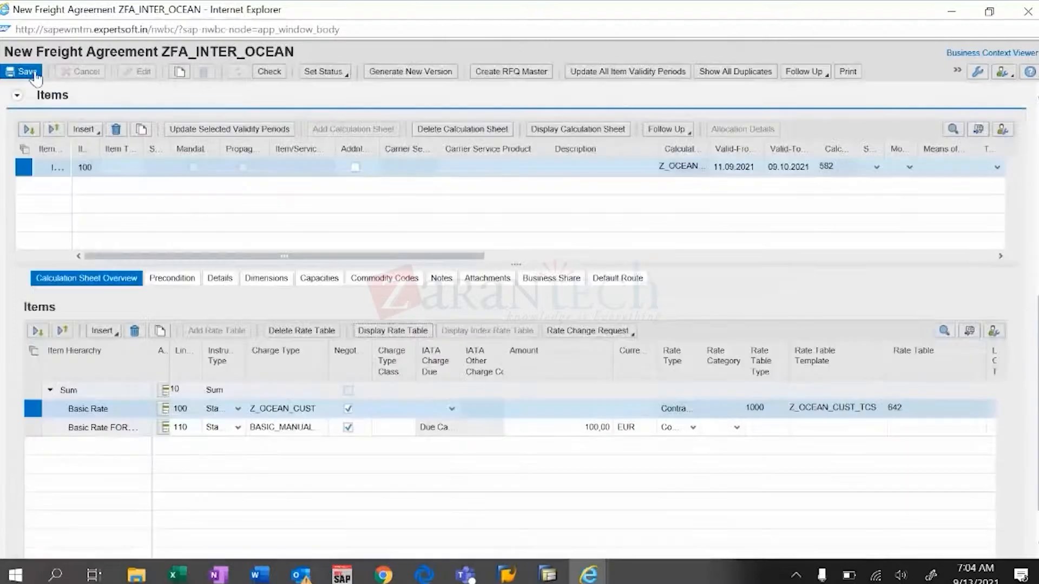
{"action": "left_click", "coordinate": [22, 72]}
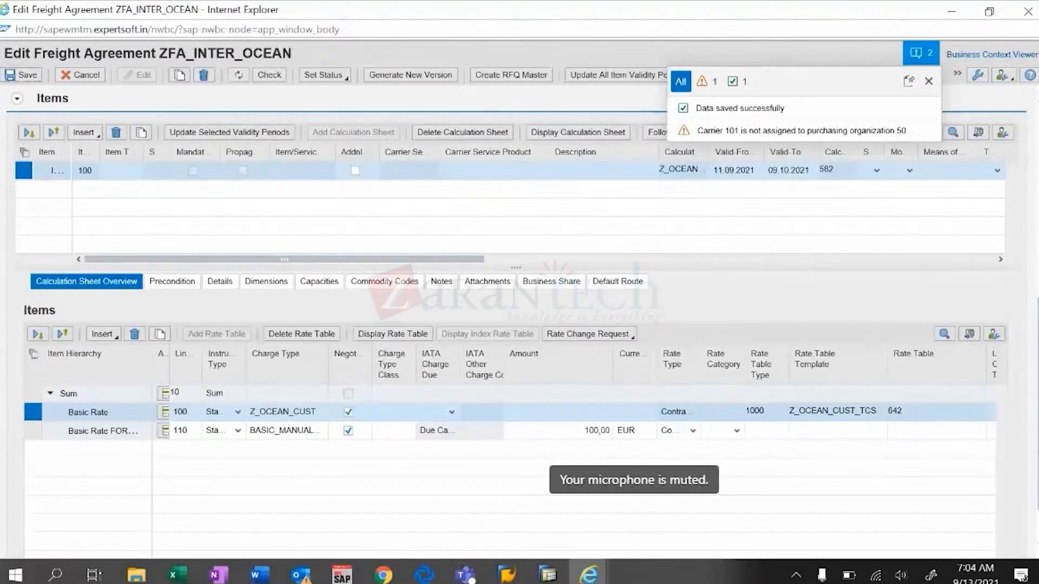
Step: Dismiss the messages and set the freight agreement's status to Released
{"action": "scroll", "coordinate": [516, 325], "scroll_direction": "up", "scroll_amount": 7}
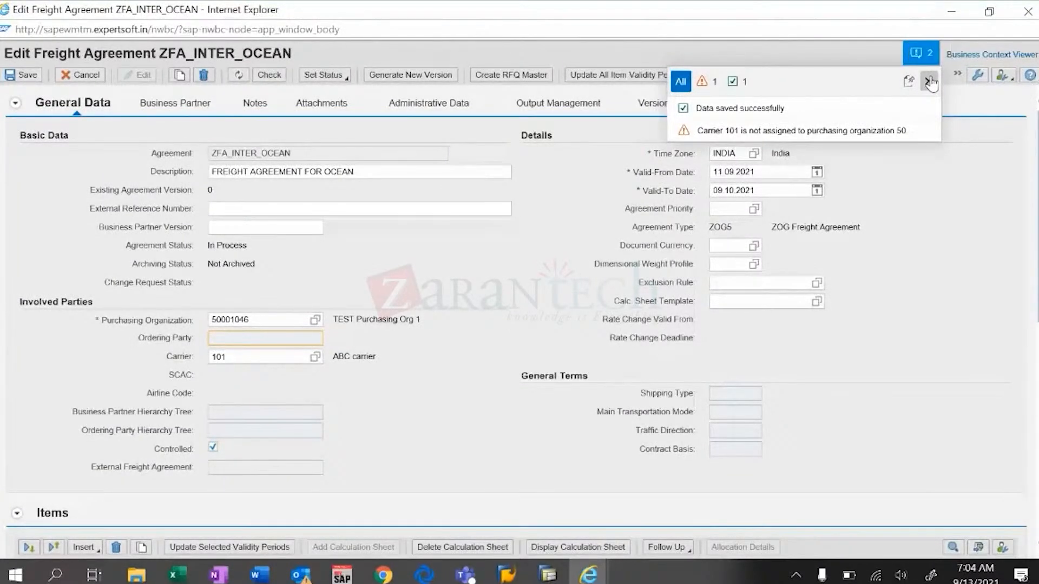
{"action": "left_click", "coordinate": [929, 82]}
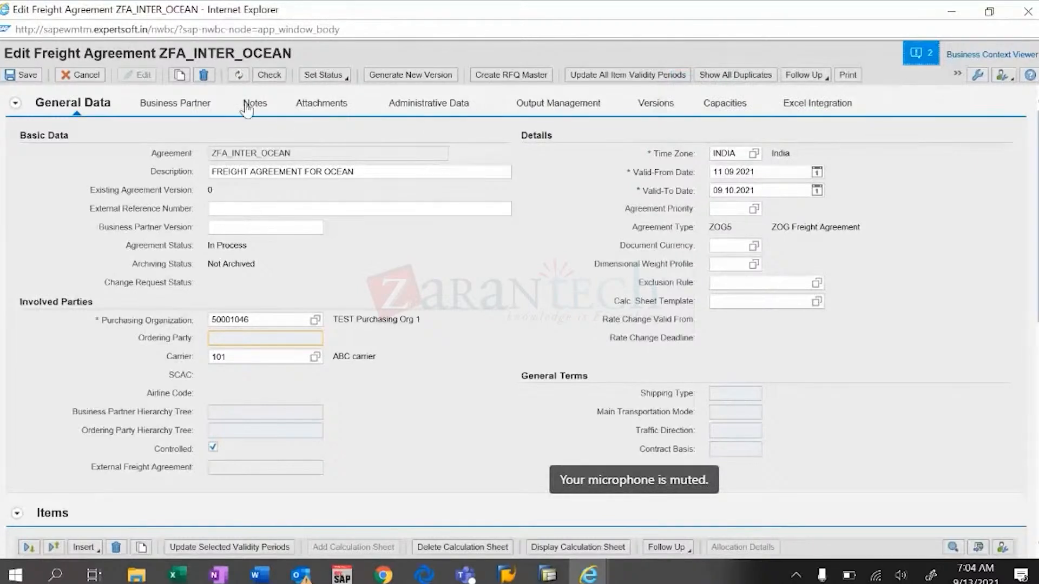
{"action": "left_click", "coordinate": [345, 82]}
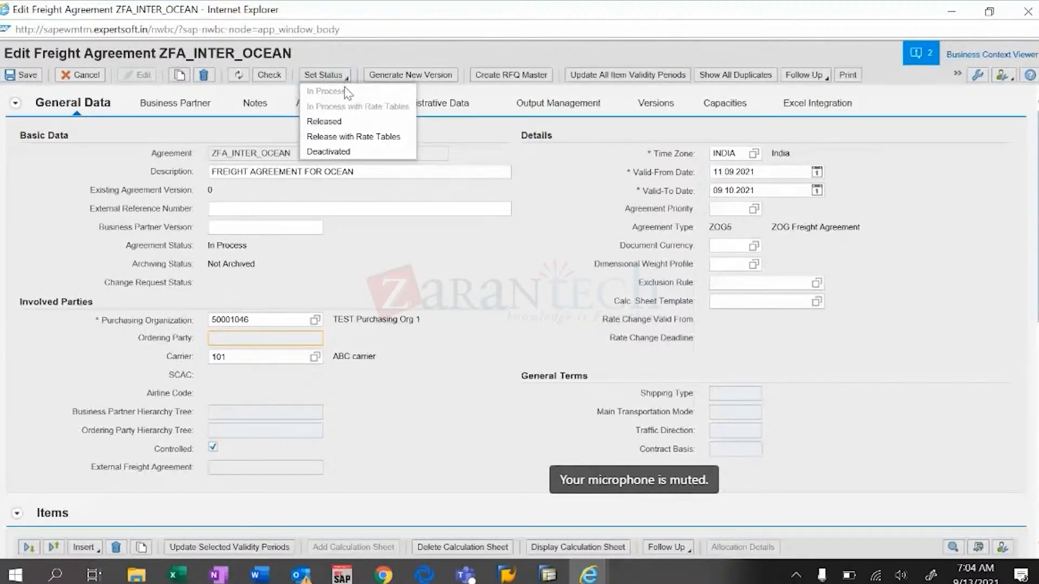
{"action": "left_click", "coordinate": [339, 122]}
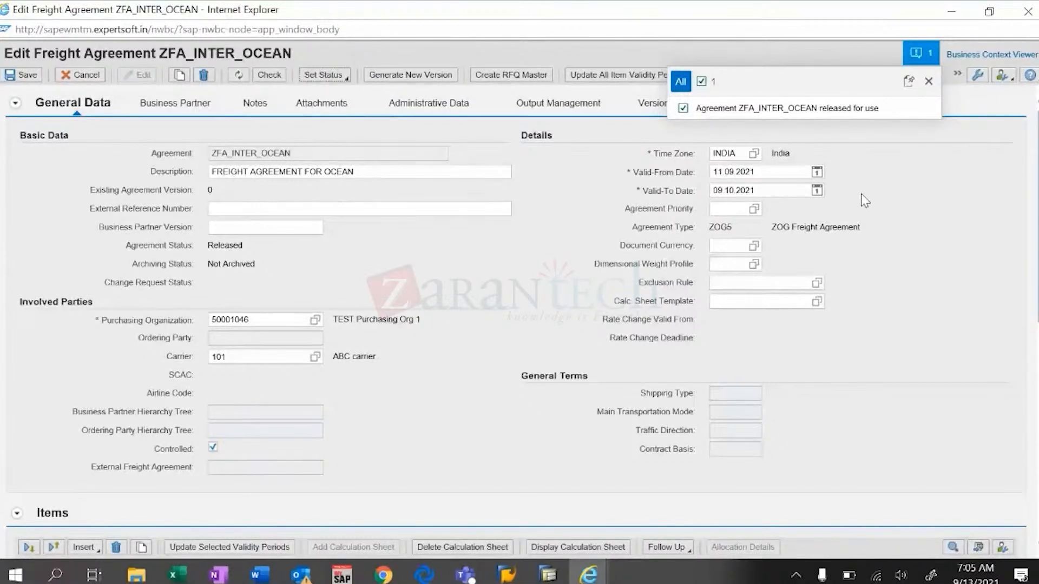
Step: Examine the calculation parameters and charge master data of the Z_AUTO_FTL charge line in the ZOG freight order
{"action": "left_click", "coordinate": [684, 2]}
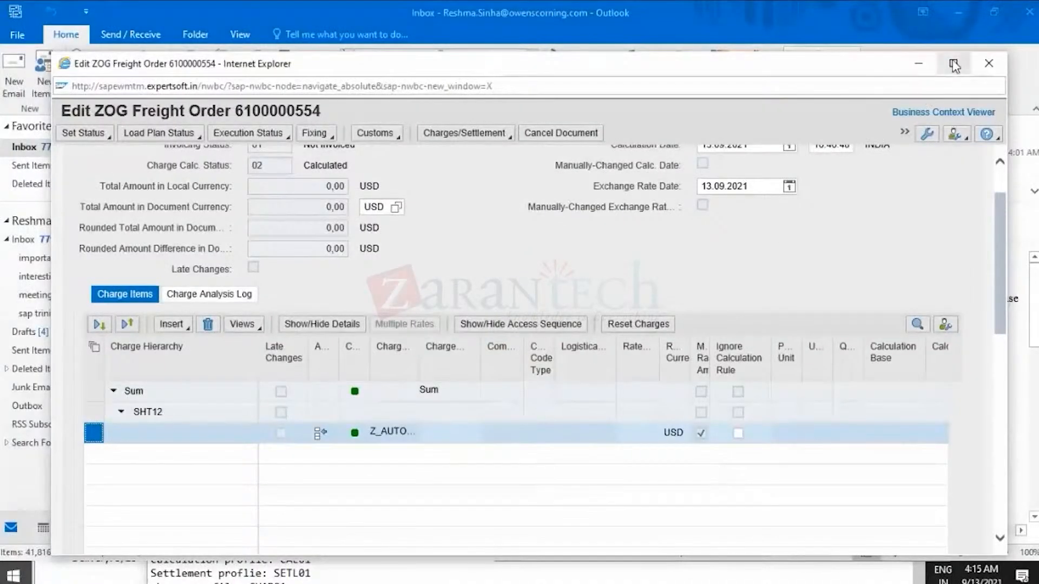
{"action": "scroll", "coordinate": [666, 307], "scroll_direction": "up", "scroll_amount": 2}
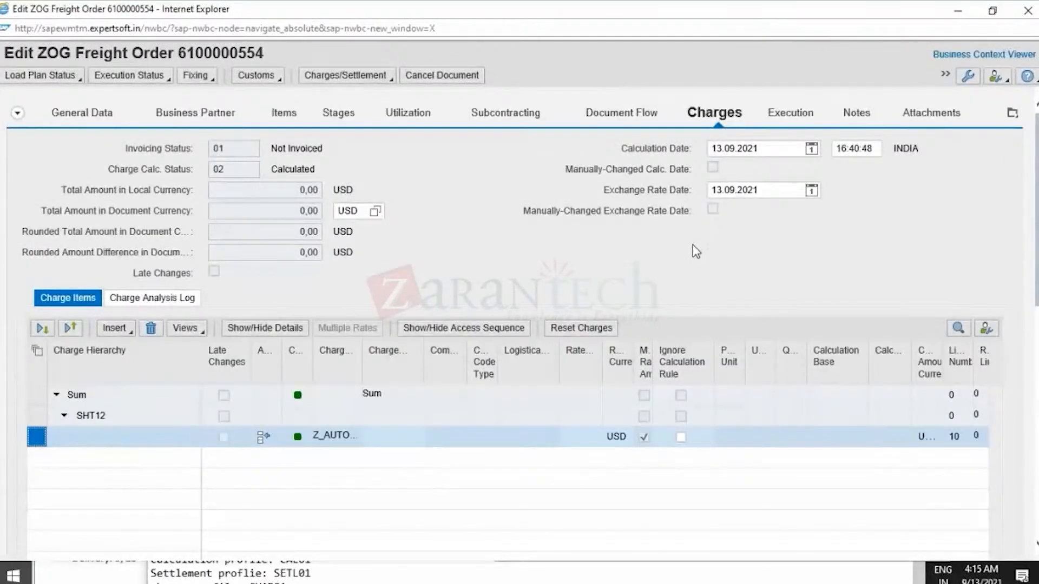
{"action": "scroll", "coordinate": [418, 345], "scroll_direction": "down", "scroll_amount": 3}
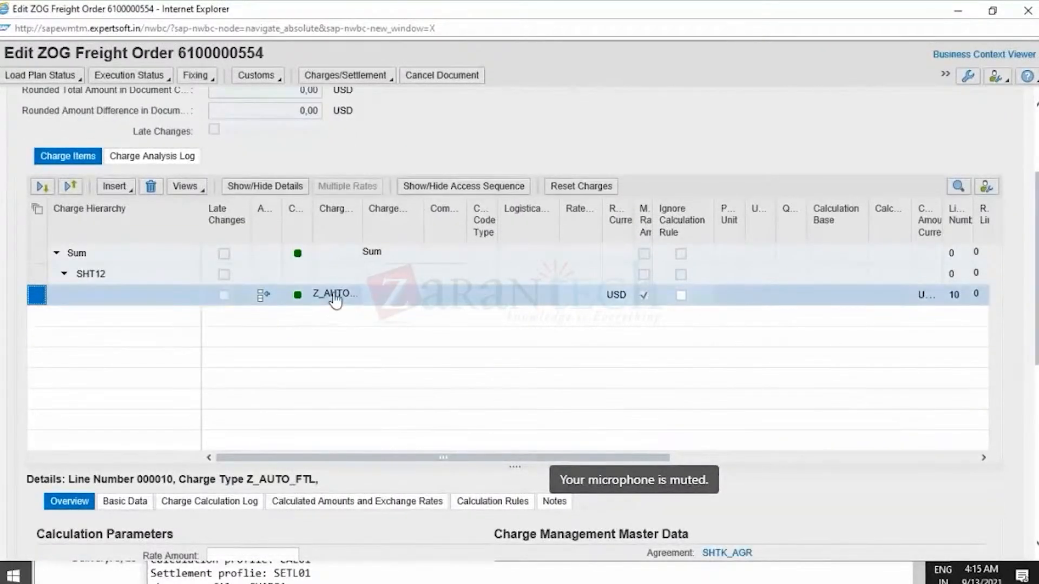
{"action": "left_click", "coordinate": [570, 296]}
{"action": "scroll", "coordinate": [583, 315], "scroll_direction": "down", "scroll_amount": 5}
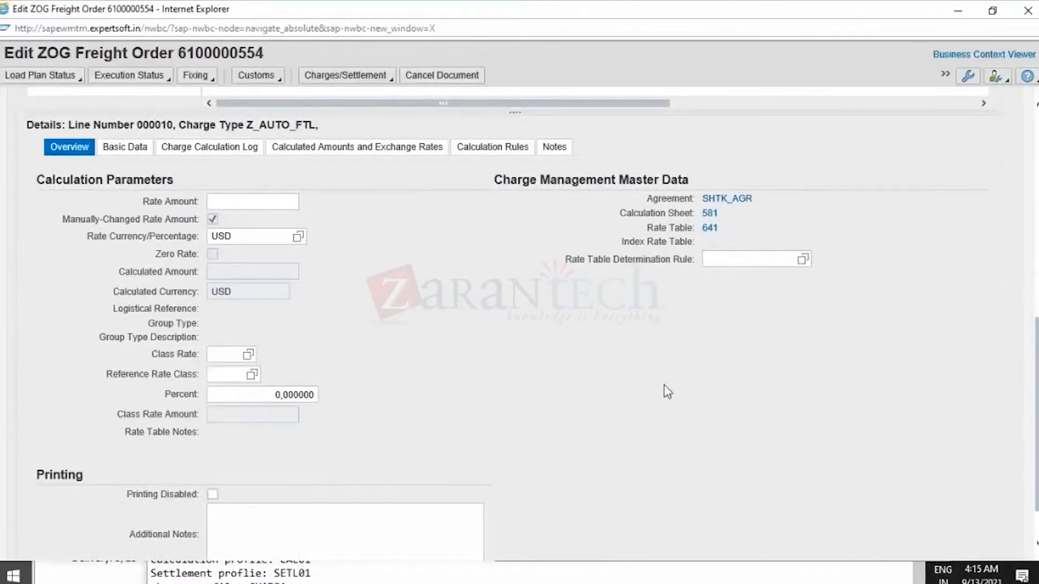
Step: Switch to the window of rate table definition 641 to check its validity and rates
{"action": "key", "text": "alt+Tab"}
{"action": "key", "text": "alt+Tab"}
{"action": "key", "text": "alt+Tab"}
{"action": "key", "text": "alt+Tab"}
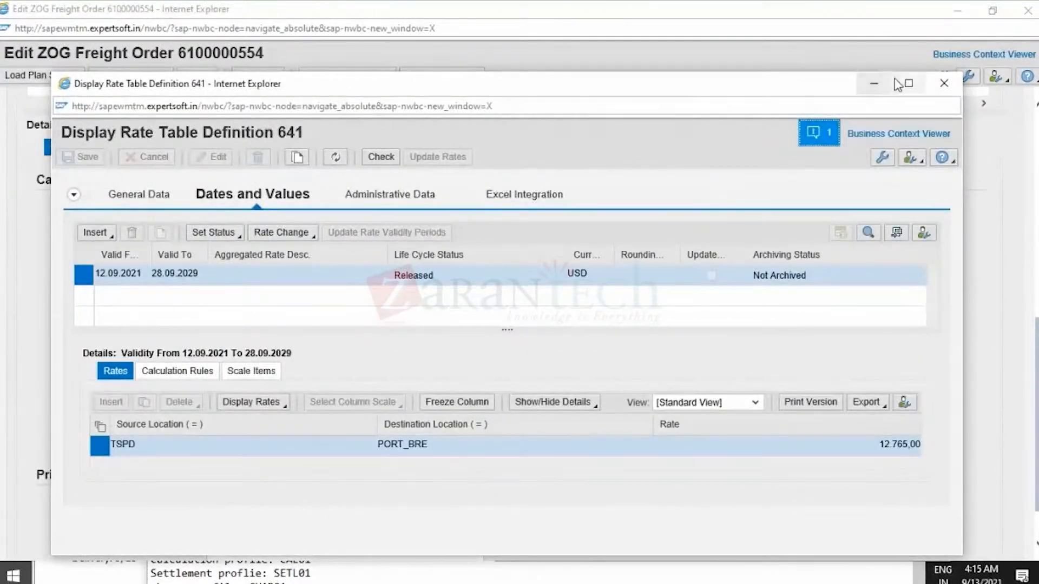
Step: Maximize the rate table definition 641 window and examine the rate from TSPD to PORT_BRE
{"action": "left_click", "coordinate": [899, 84]}
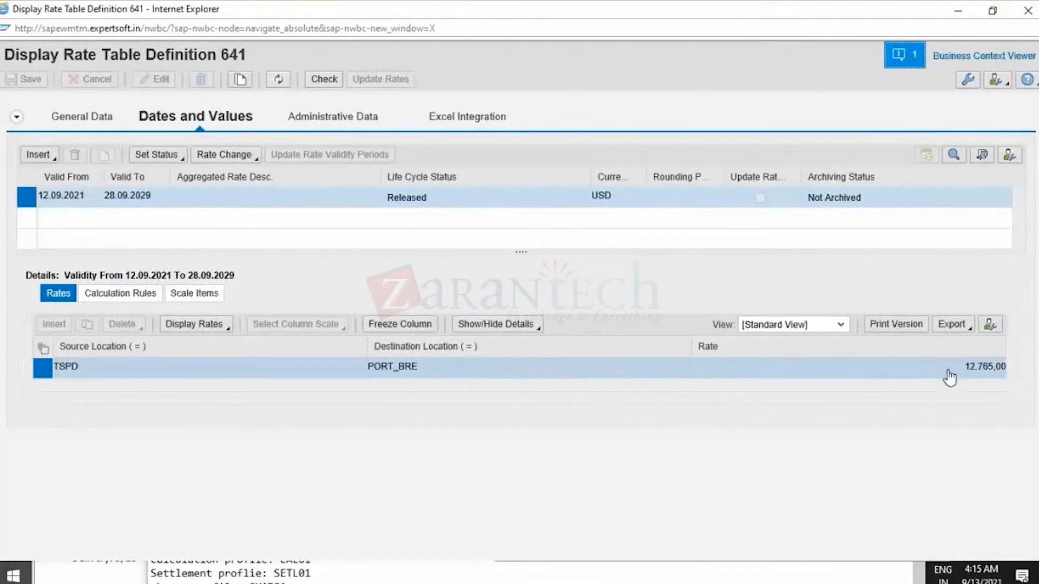
{"action": "left_click_drag", "start_coordinate": [964, 377], "coordinate": [1023, 381]}
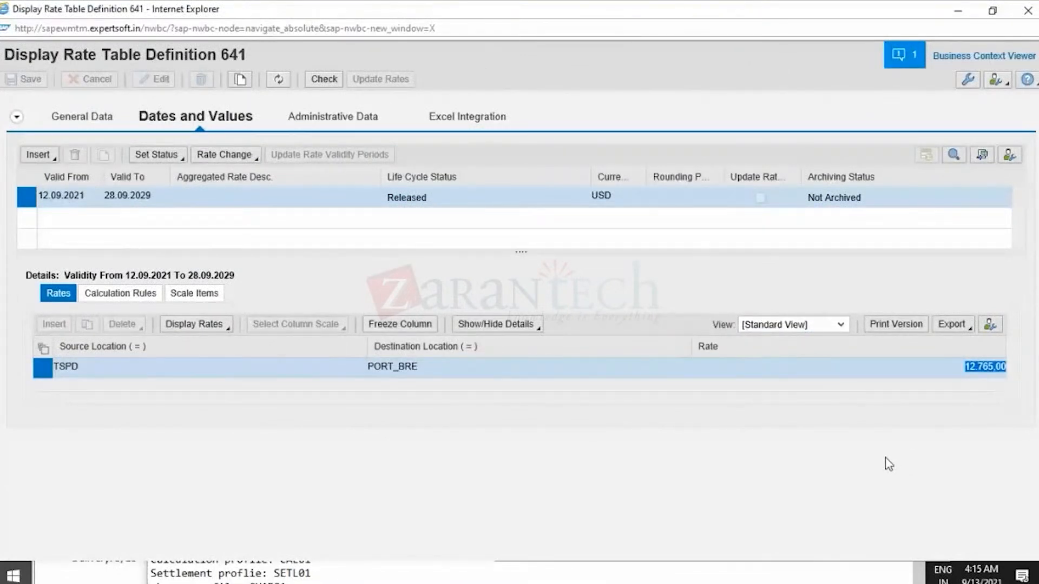
{"action": "left_click", "coordinate": [583, 417]}
Step: Return to the ZOG freight order window and check its general data, including the source and destination locations
{"action": "key", "text": "alt+Tab"}
{"action": "key", "text": "alt+Tab"}
{"action": "key", "text": "alt+Tab"}
{"action": "key", "text": "alt+shift+Tab"}
{"action": "key", "text": "alt+shift+Tab"}
{"action": "key", "text": "alt+shift+Tab"}
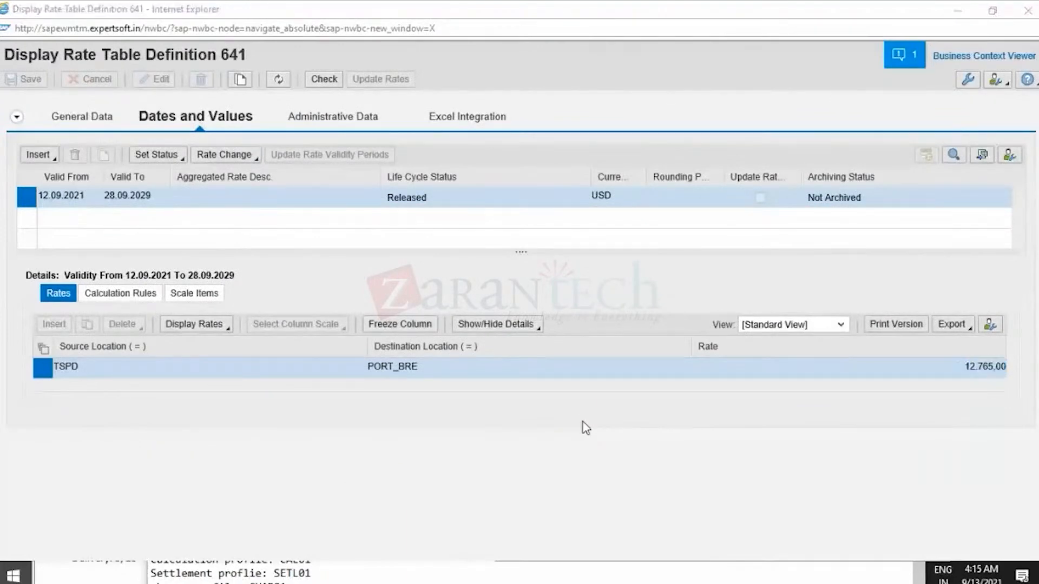
{"action": "key", "text": "alt+Tab"}
{"action": "key", "text": "alt+Tab"}
{"action": "key", "text": "alt+Tab"}
{"action": "key", "text": "alt+Tab"}
{"action": "key", "text": "alt+Tab"}
{"action": "key", "text": "alt+Up"}
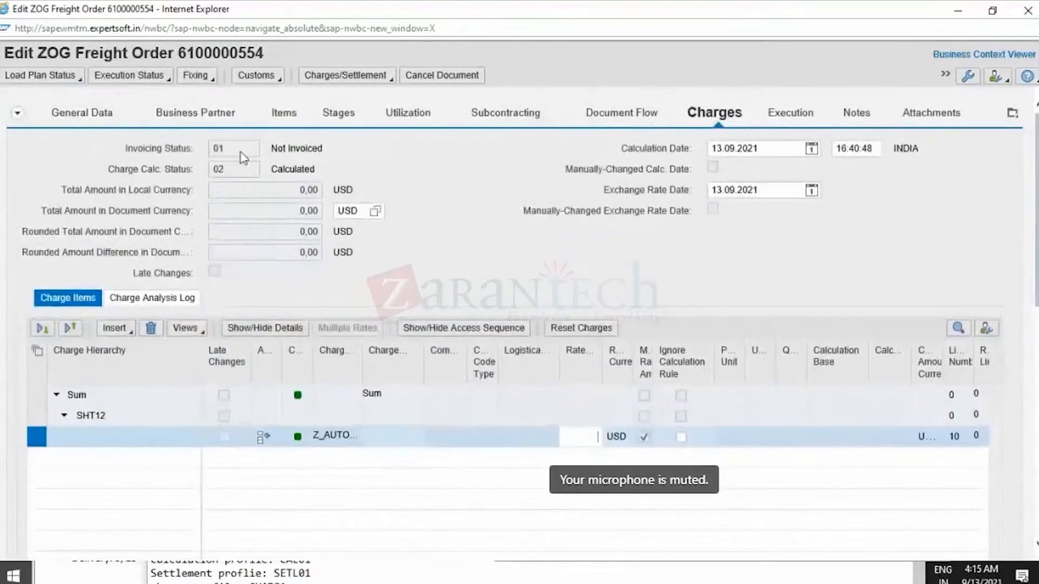
{"action": "left_click", "coordinate": [80, 120]}
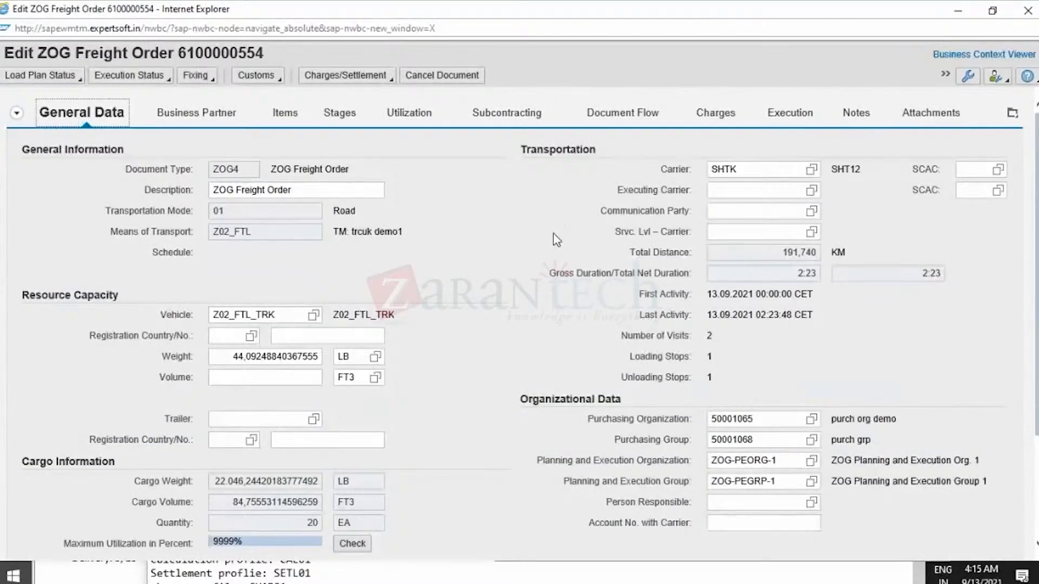
{"action": "scroll", "coordinate": [557, 256], "scroll_direction": "down", "scroll_amount": 3}
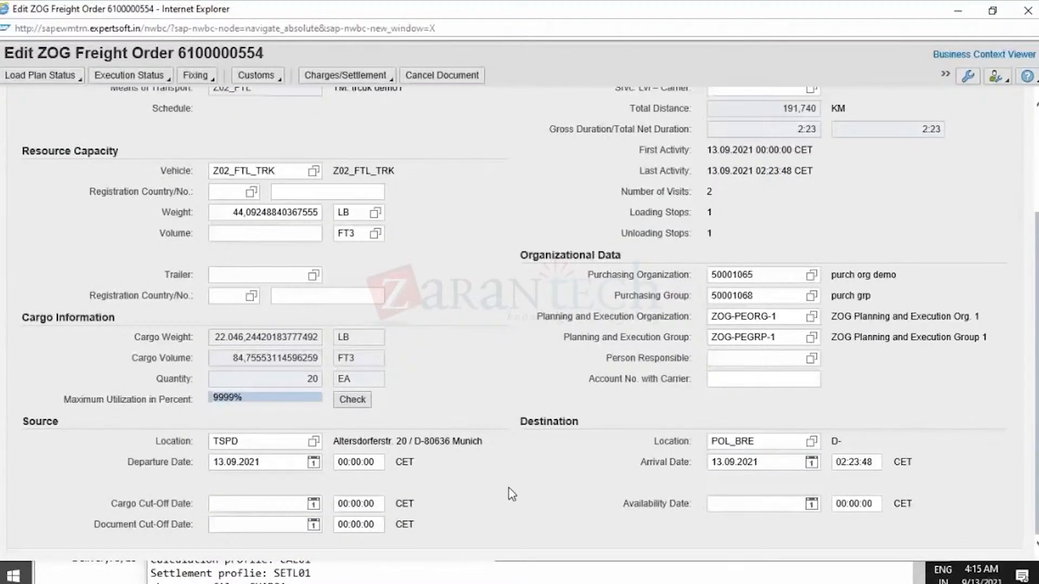
{"action": "scroll", "coordinate": [553, 414], "scroll_direction": "up", "scroll_amount": 3}
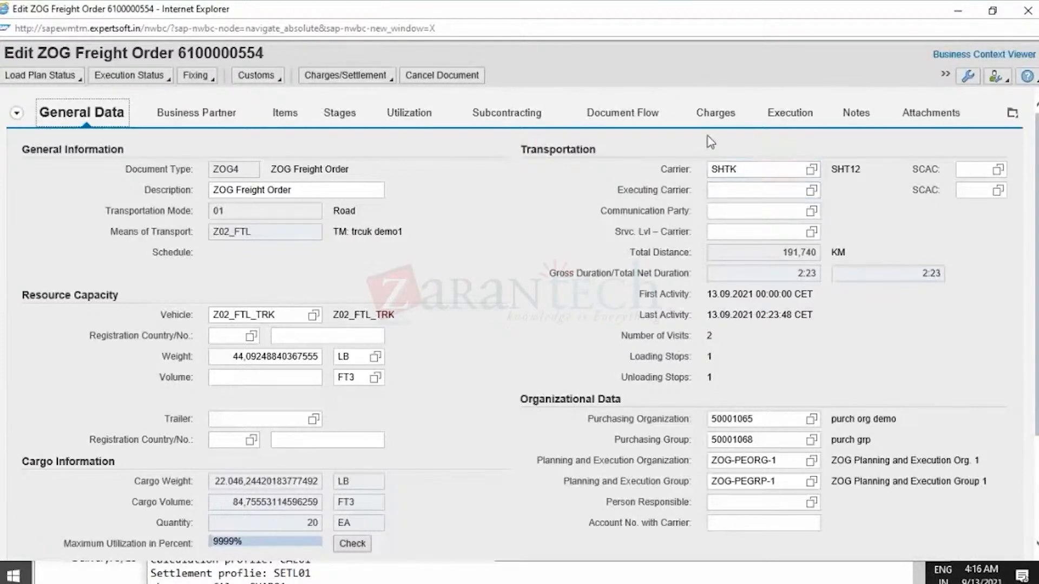
Step: Examine the freight order's Z_AUTO_FTL charge line, its calculation sheet and rate table references, and the remaining charge columns
{"action": "left_click", "coordinate": [716, 123]}
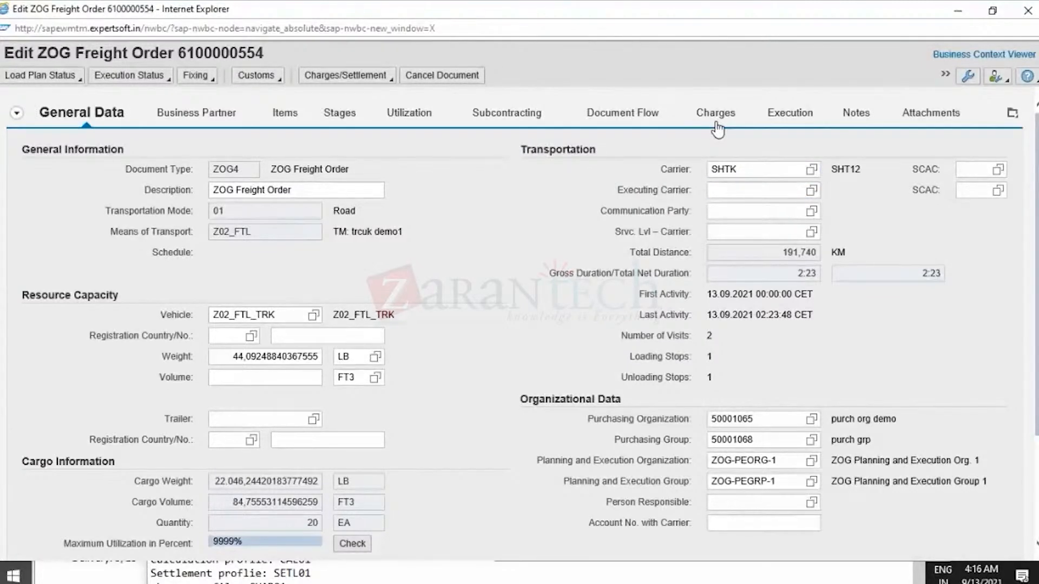
{"action": "scroll", "coordinate": [595, 281], "scroll_direction": "down", "scroll_amount": 5}
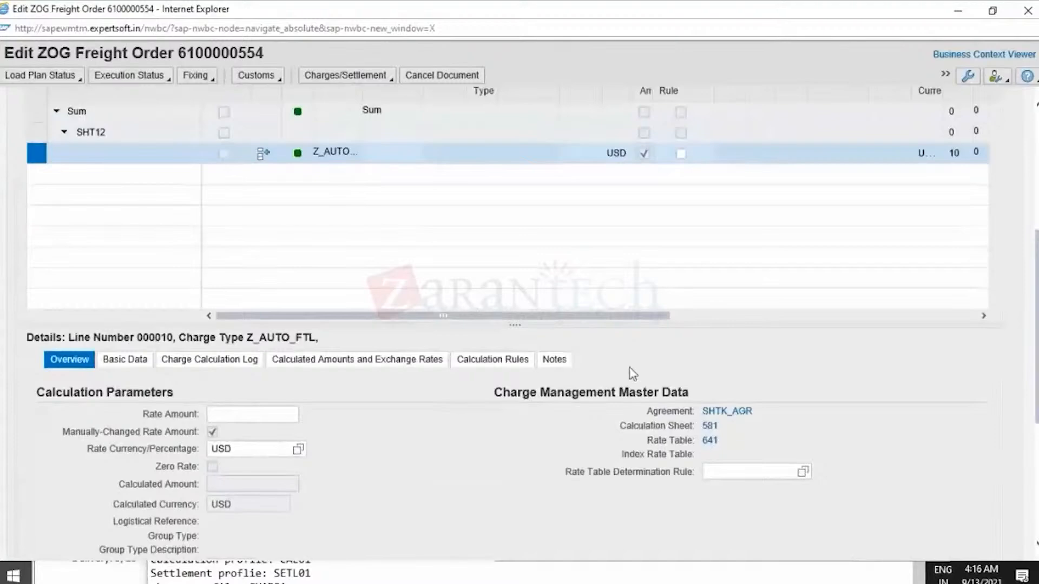
{"action": "scroll", "coordinate": [704, 422], "scroll_direction": "down", "scroll_amount": 2}
{"action": "scroll", "coordinate": [674, 429], "scroll_direction": "up", "scroll_amount": 5}
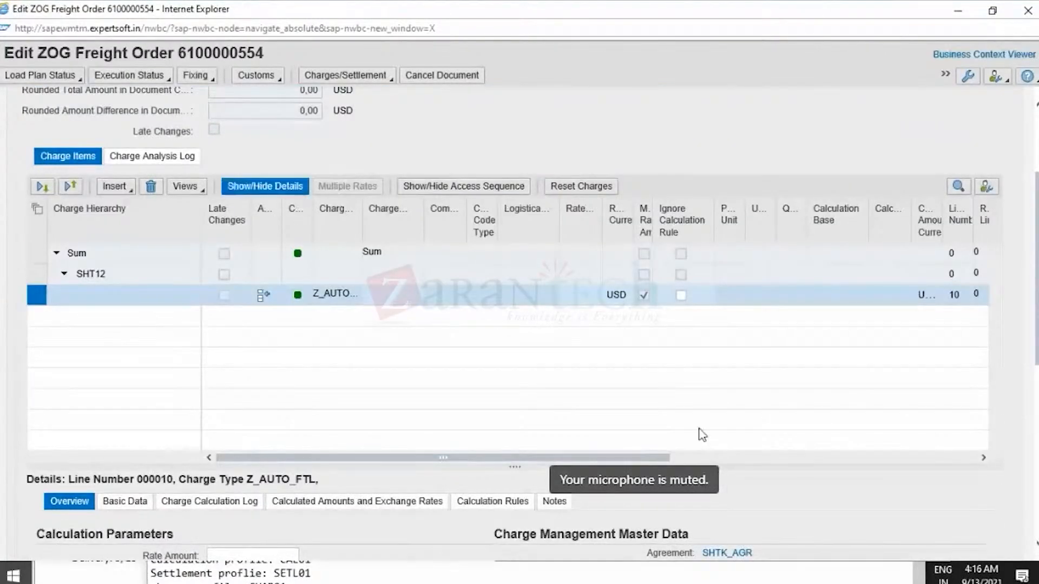
{"action": "scroll", "coordinate": [702, 434], "scroll_direction": "down", "scroll_amount": 3}
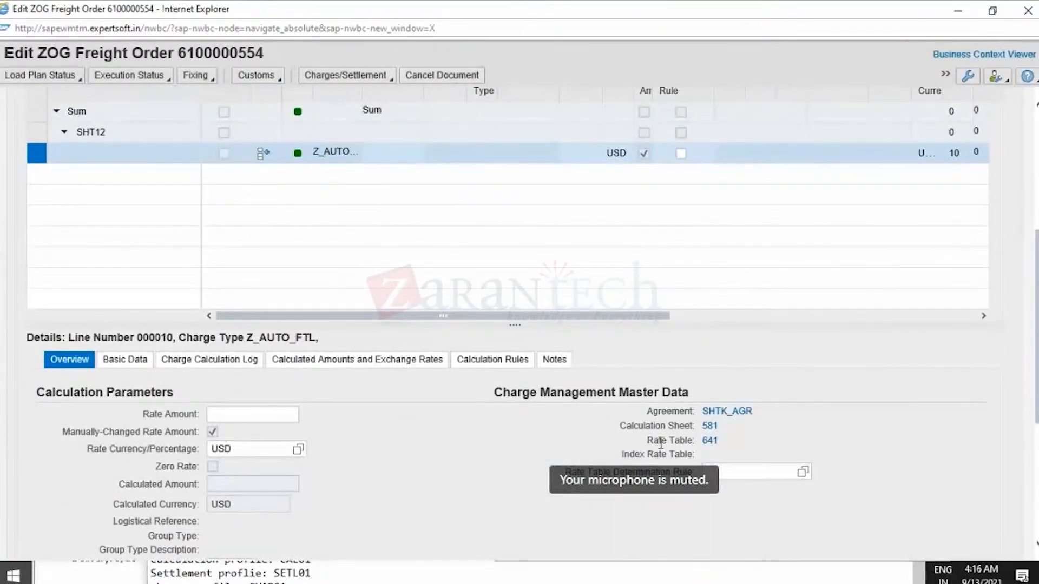
{"action": "left_click_drag", "start_coordinate": [620, 427], "coordinate": [739, 439]}
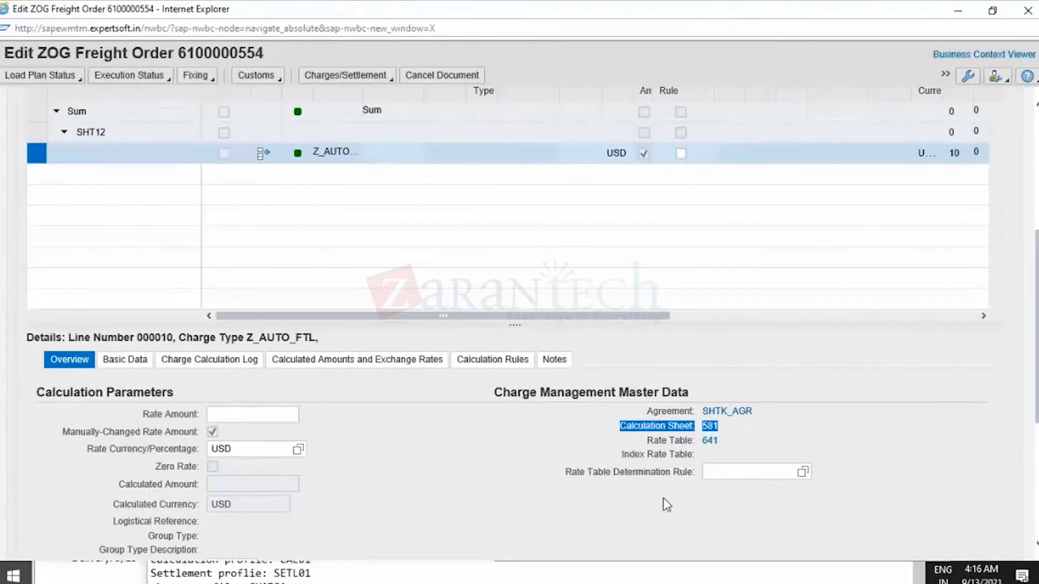
{"action": "scroll", "coordinate": [666, 504], "scroll_direction": "up", "scroll_amount": 2}
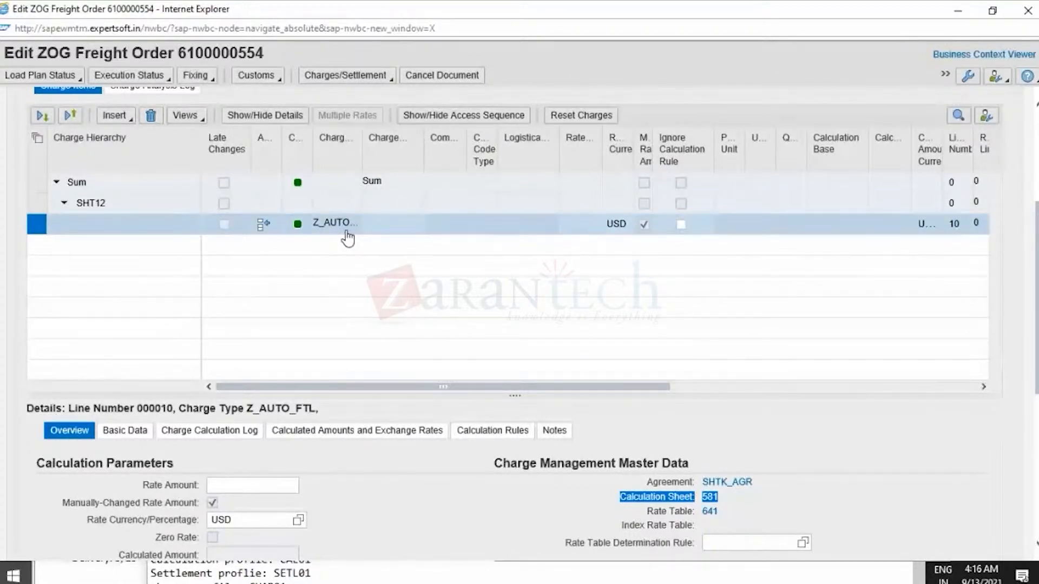
{"action": "scroll", "coordinate": [399, 301], "scroll_direction": "up", "scroll_amount": 5}
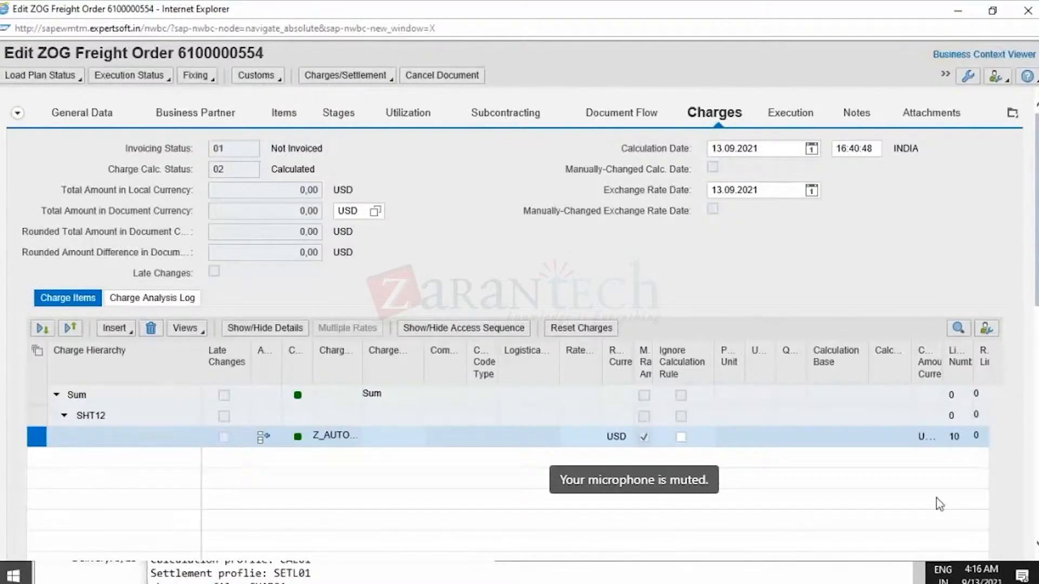
{"action": "scroll", "coordinate": [936, 501], "scroll_direction": "down", "scroll_amount": 4}
{"action": "left_click", "coordinate": [677, 386]}
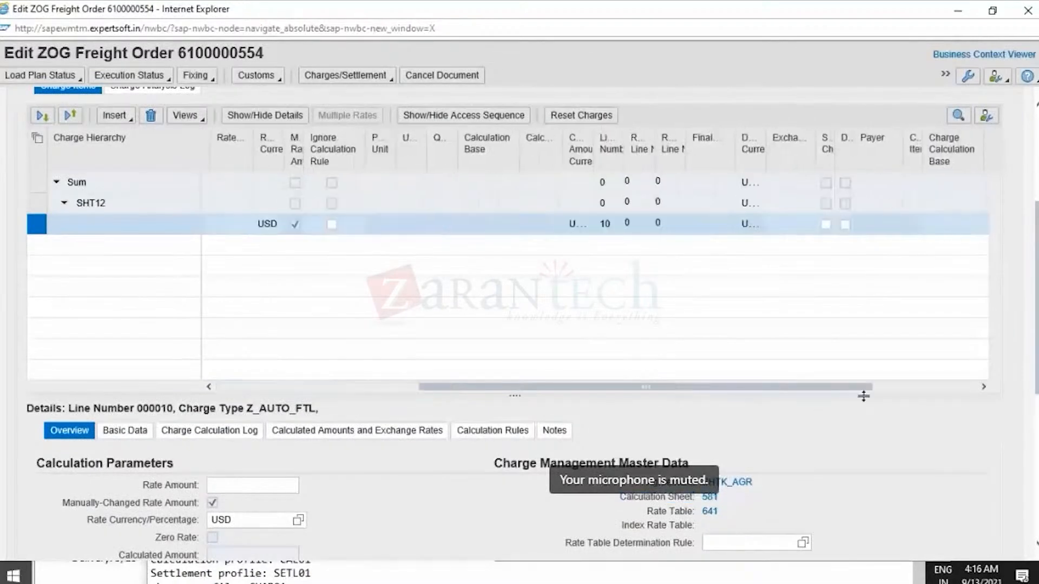
{"action": "scroll", "coordinate": [918, 427], "scroll_direction": "up", "scroll_amount": 4}
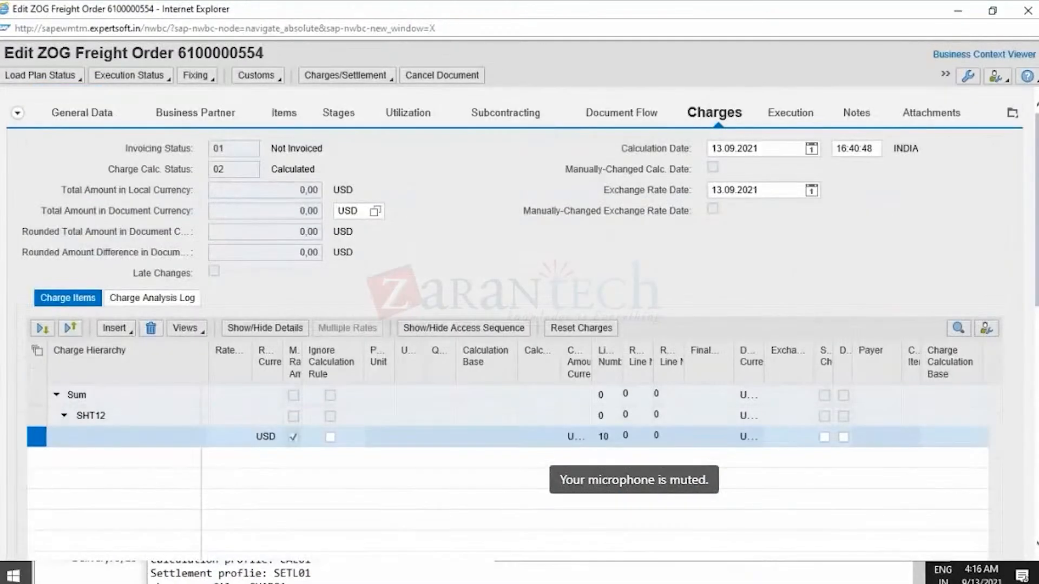
Step: Calculate the freight order's charges again and dismiss the resulting message
{"action": "left_click", "coordinate": [1012, 115]}
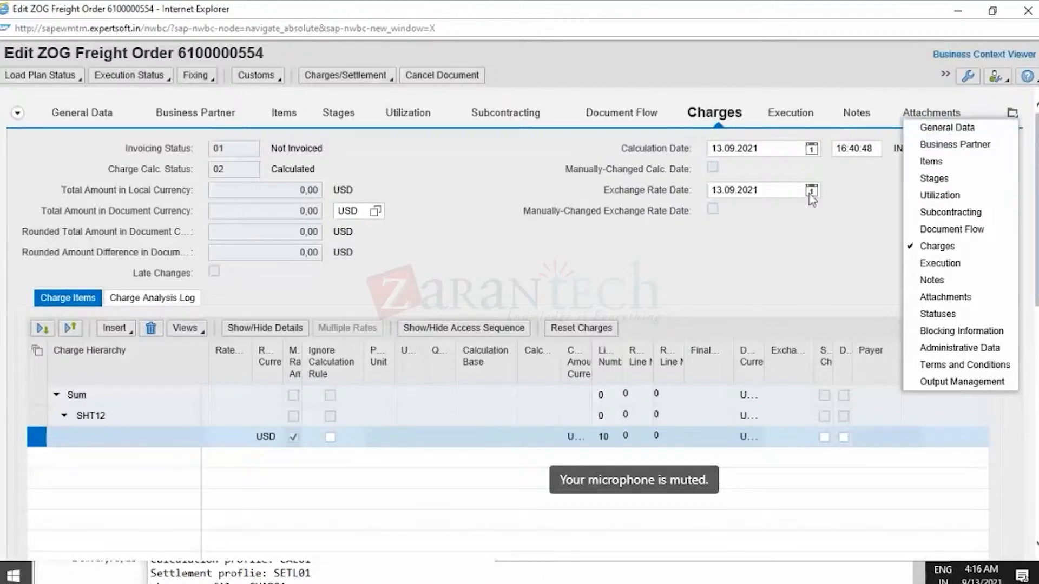
{"action": "left_click", "coordinate": [945, 74]}
{"action": "left_click", "coordinate": [945, 75]}
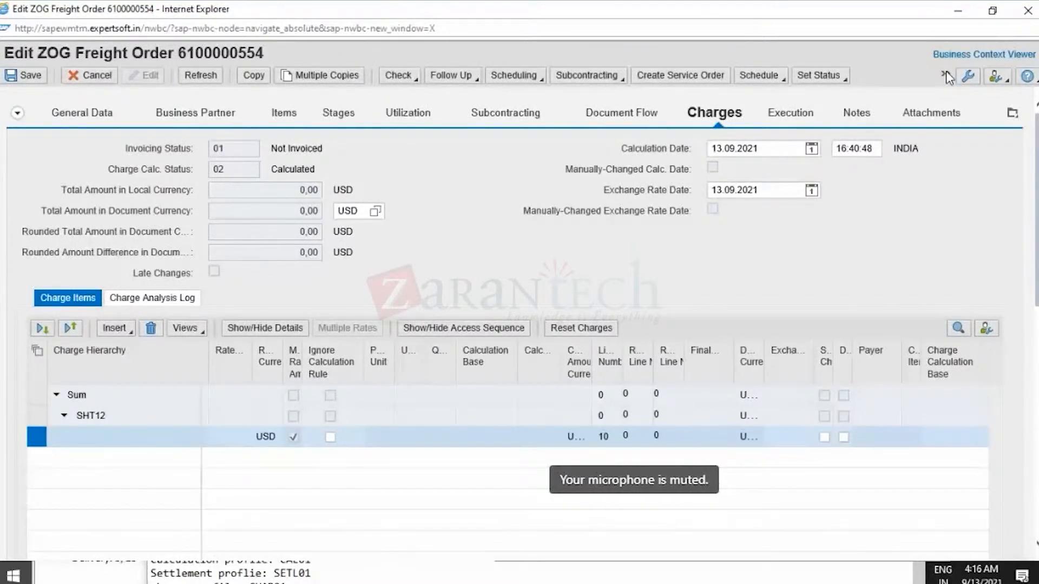
{"action": "left_click", "coordinate": [946, 74]}
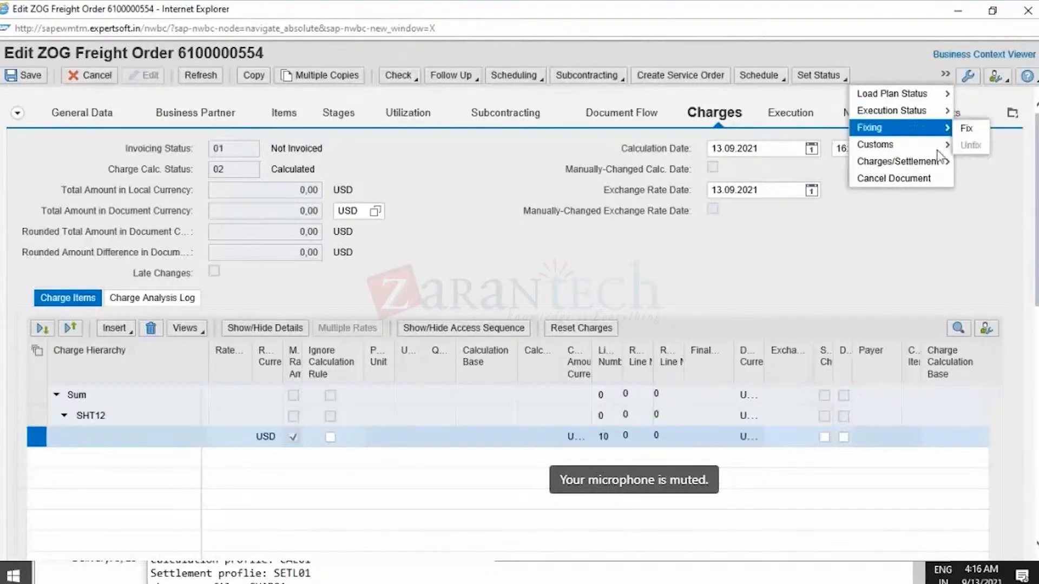
{"action": "mouse_move", "coordinate": [917, 169]}
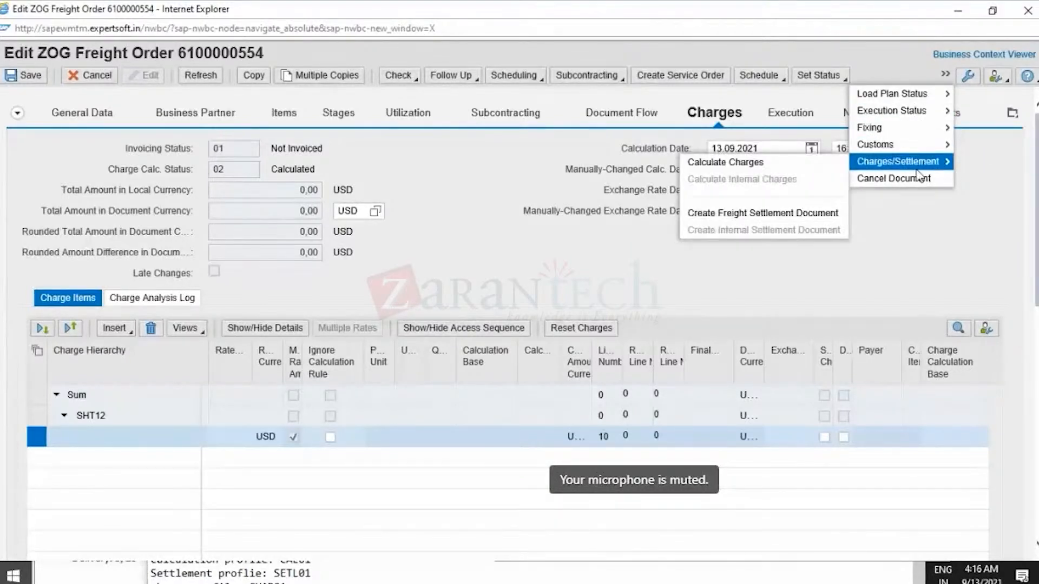
{"action": "left_click", "coordinate": [798, 163]}
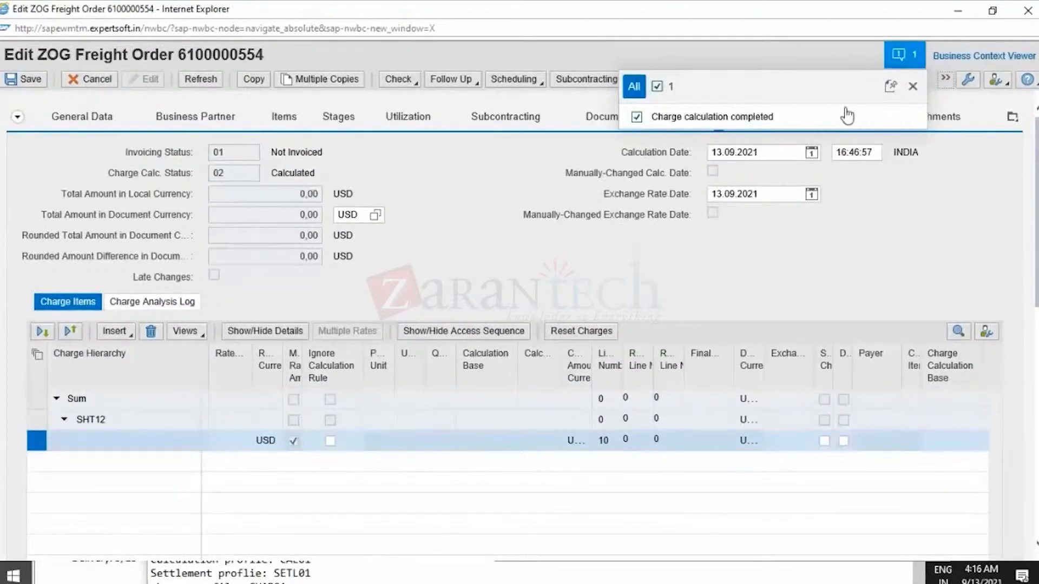
{"action": "left_click", "coordinate": [913, 86]}
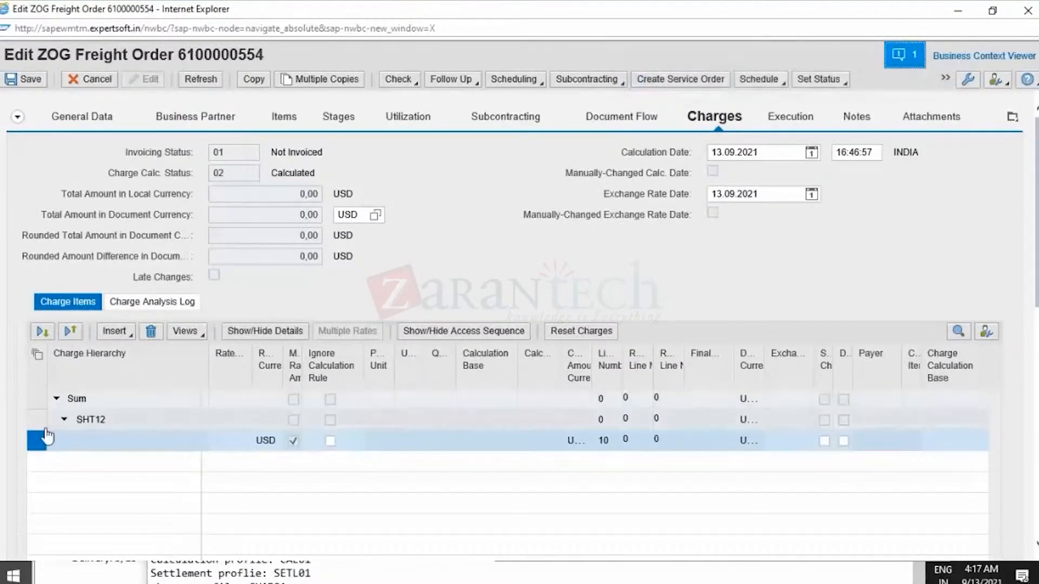
Step: Collapse and re-expand the SHT12 node to check the charge line beneath it
{"action": "left_click", "coordinate": [64, 419]}
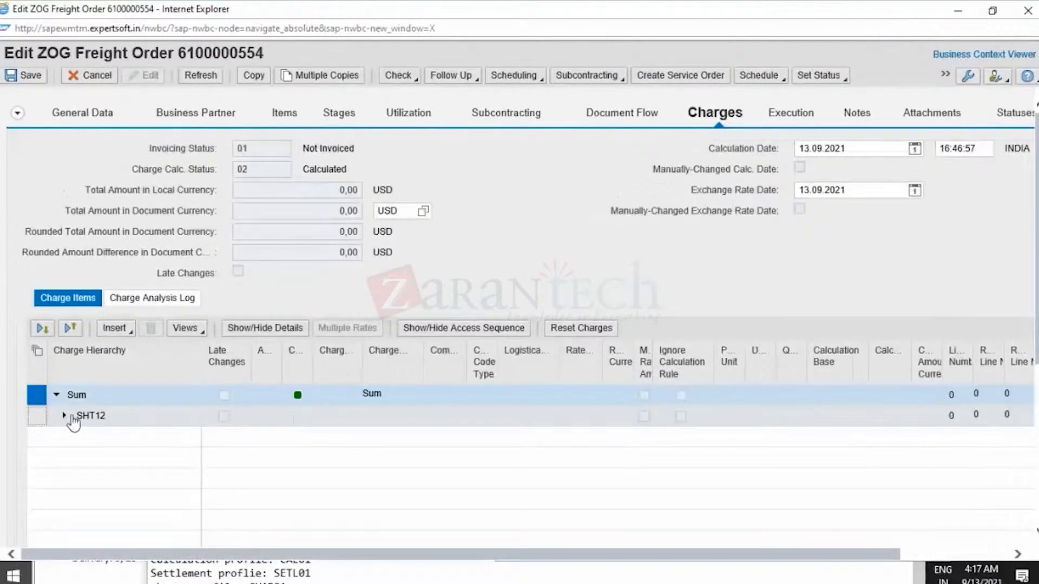
{"action": "left_click", "coordinate": [67, 423]}
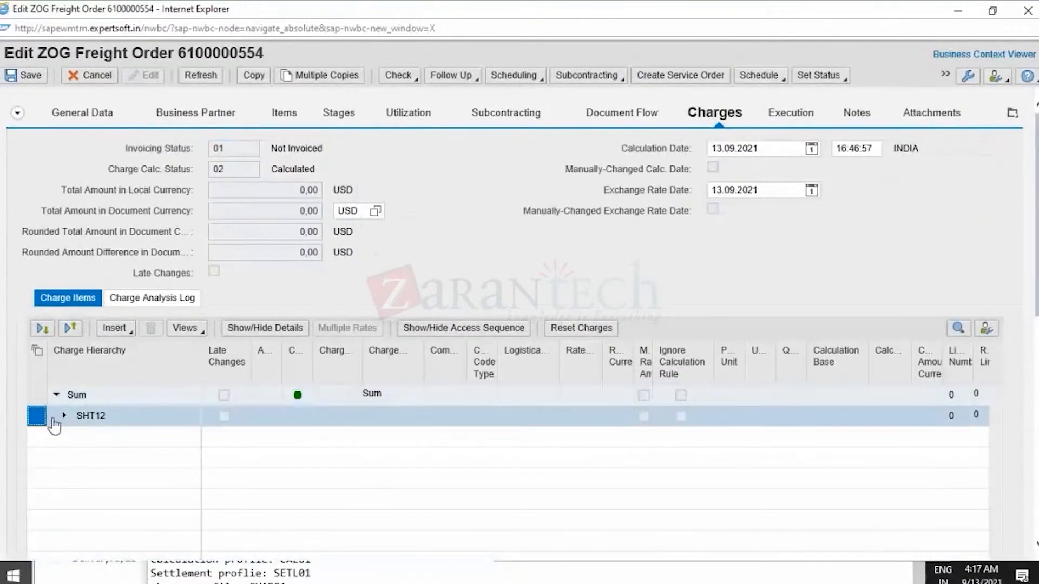
{"action": "double_click", "coordinate": [89, 417]}
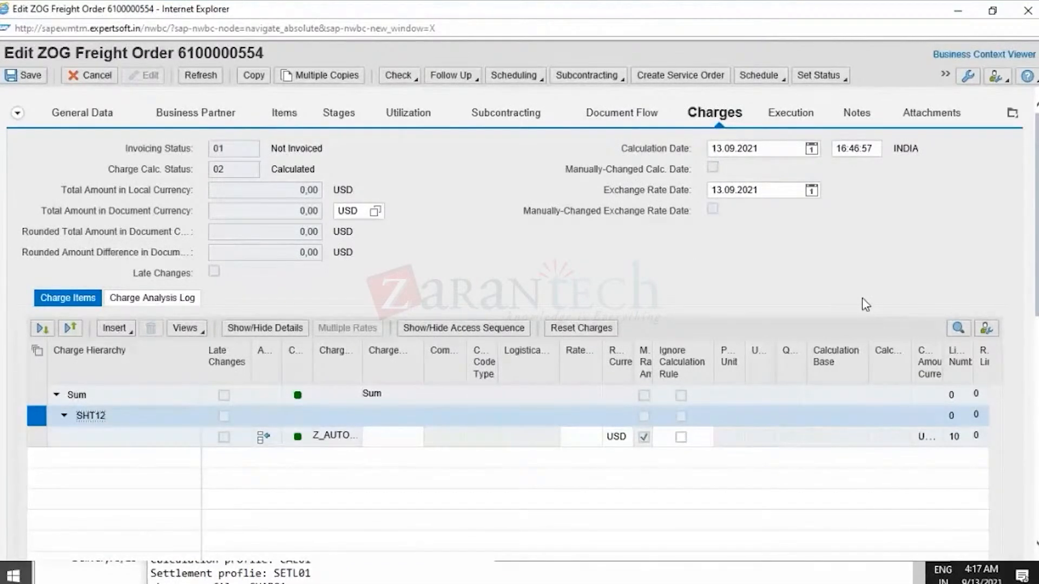
{"action": "scroll", "coordinate": [900, 247], "scroll_direction": "down", "scroll_amount": 2}
{"action": "scroll", "coordinate": [900, 248], "scroll_direction": "up", "scroll_amount": 1}
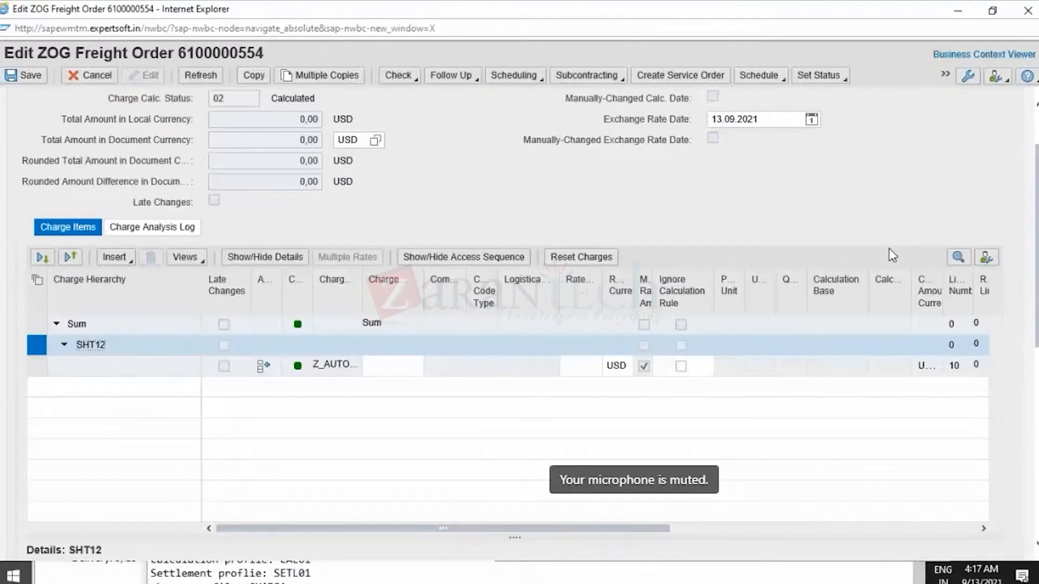
{"action": "key", "text": "alt+Tab"}
{"action": "key", "text": "alt+Tab"}
{"action": "key", "text": "alt+Tab"}
{"action": "key", "text": "alt+shift+Tab"}
{"action": "key", "text": "alt+shift+Tab"}
{"action": "key", "text": "alt+Tab"}
{"action": "key", "text": "alt+Tab"}
{"action": "key", "text": "Left"}
{"action": "key", "text": "Down"}
{"action": "key", "text": "Down"}
{"action": "key", "text": "Left"}
{"action": "key", "text": "Up"}
{"action": "key", "text": "Up"}
{"action": "key", "text": "Return"}
Step: Try to clear the manually changed rate amount flag on the Z_AUTO_FTL line, and discard the freight order's unsaved changes
{"action": "left_click", "coordinate": [644, 367]}
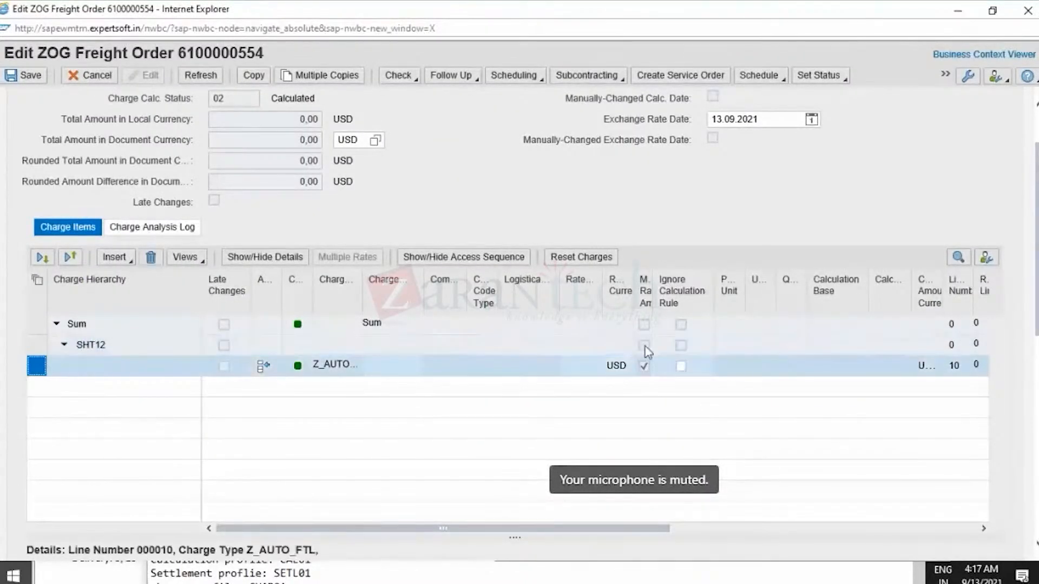
{"action": "scroll", "coordinate": [647, 352], "scroll_direction": "up", "scroll_amount": 2}
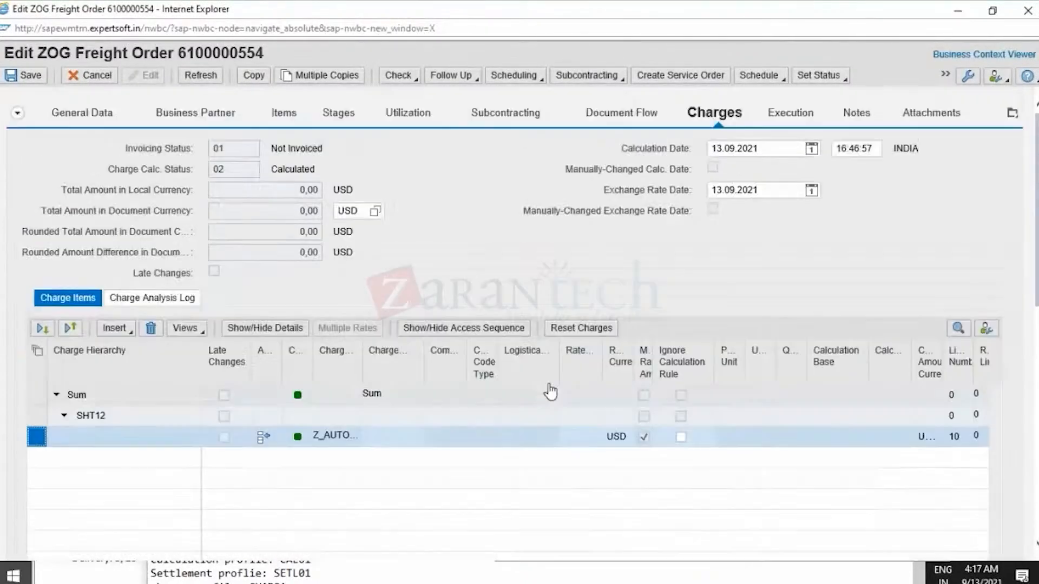
{"action": "left_click", "coordinate": [94, 78]}
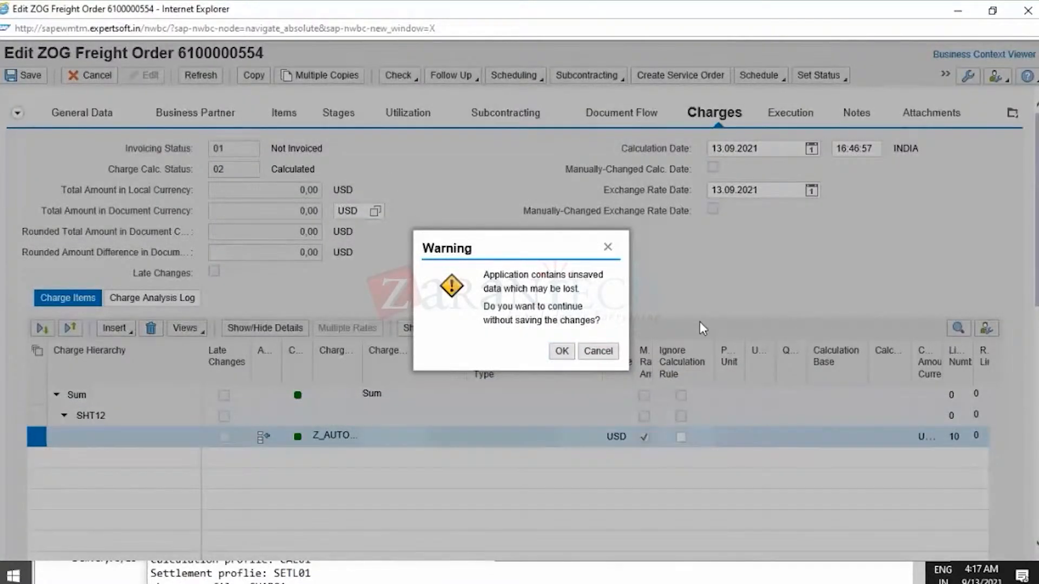
{"action": "left_click", "coordinate": [561, 350]}
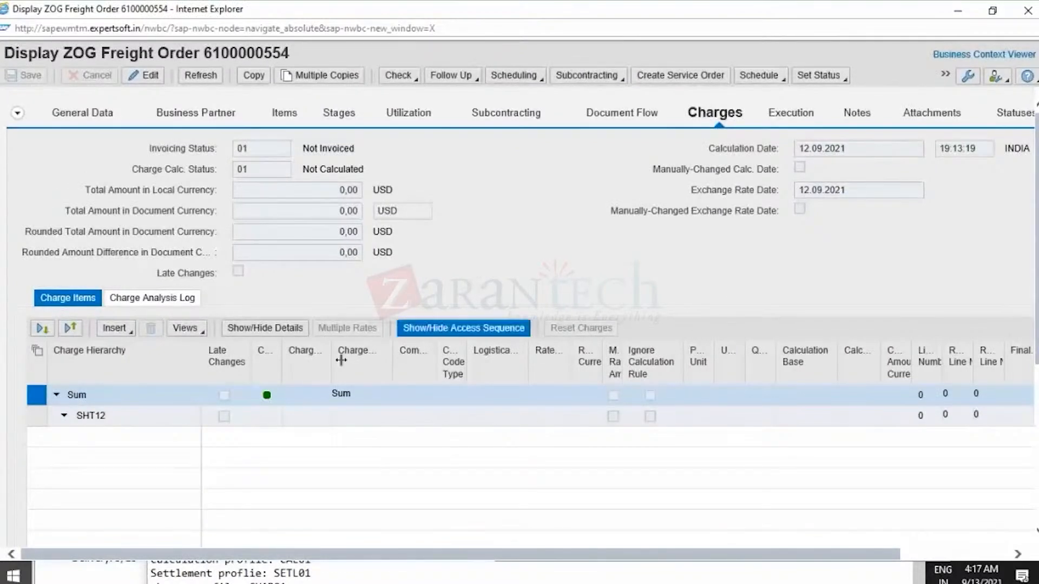
Step: Check the SHT12 node of the charge hierarchy for charge lines while the freight order is in display mode
{"action": "left_click", "coordinate": [64, 416]}
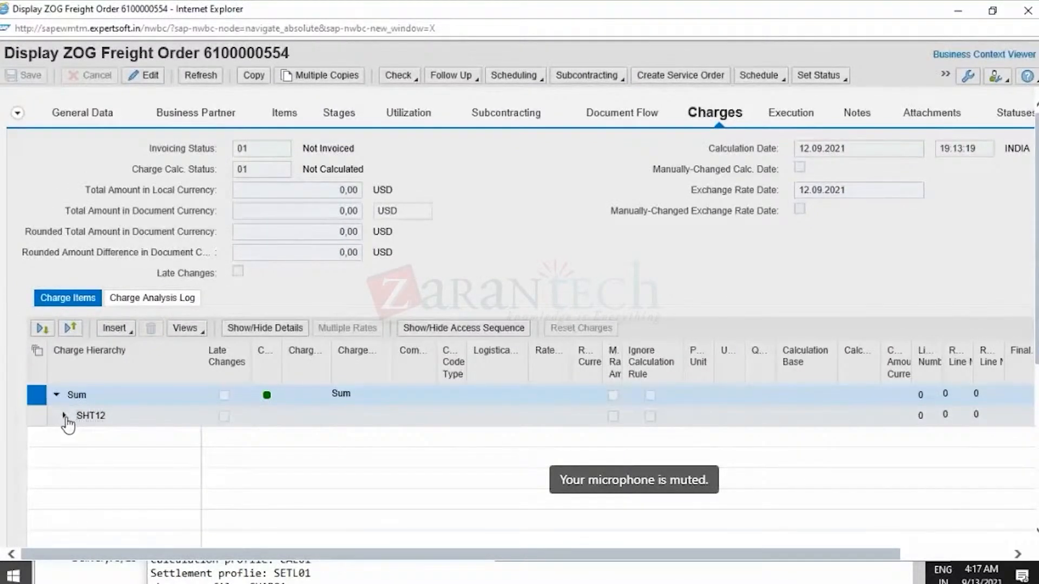
{"action": "left_click", "coordinate": [64, 415]}
{"action": "left_click", "coordinate": [68, 420]}
{"action": "left_click", "coordinate": [64, 417]}
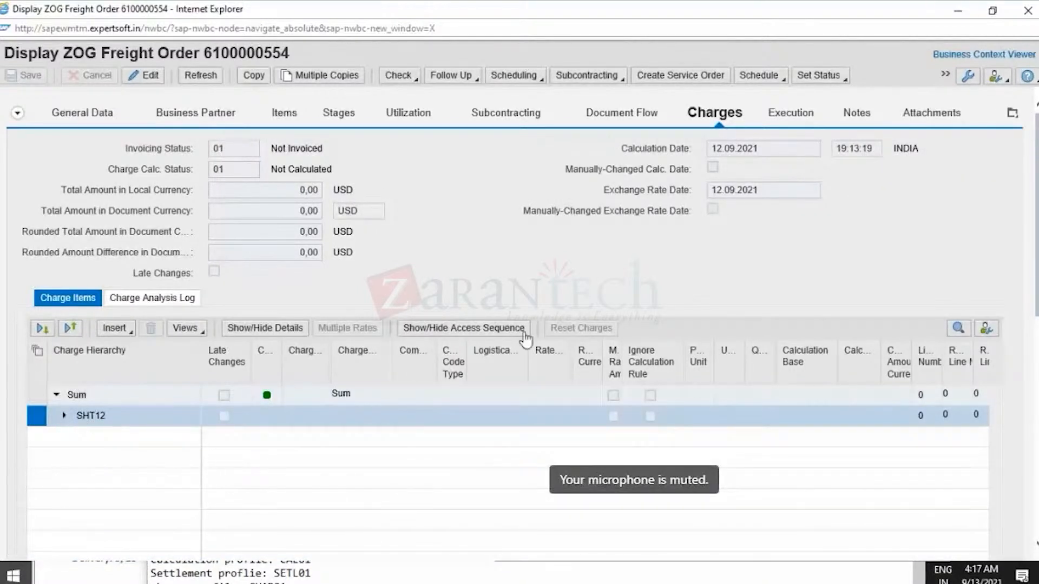
Step: Put the freight order into edit mode, recalculate its charges, and dismiss the resulting message
{"action": "left_click", "coordinate": [142, 76]}
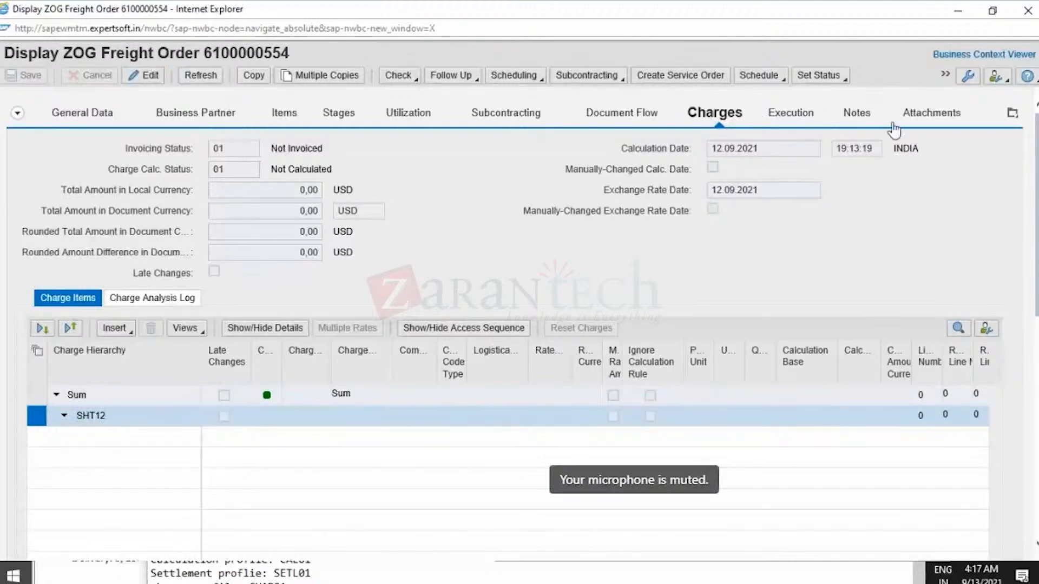
{"action": "left_click", "coordinate": [944, 78]}
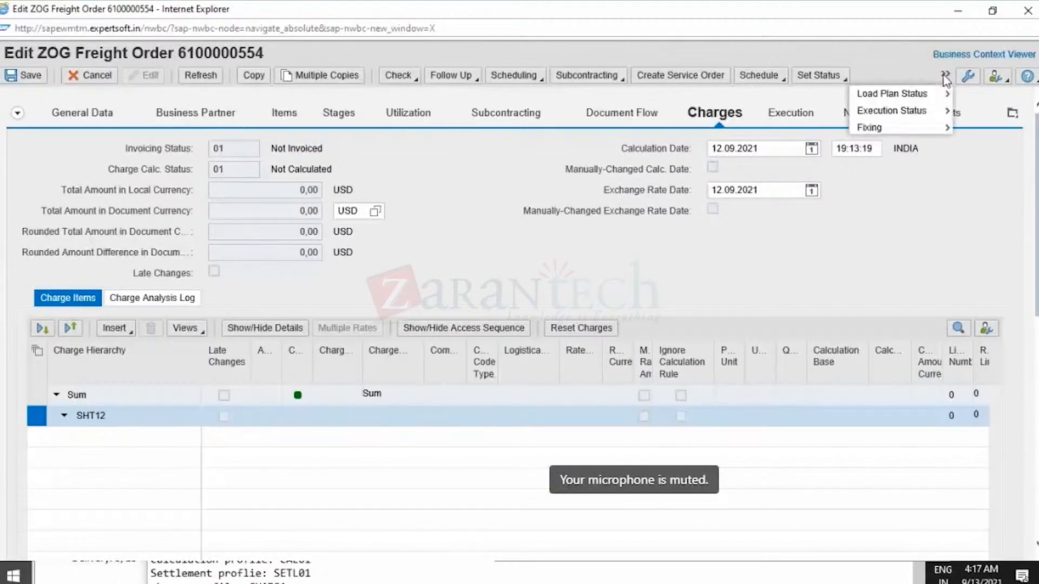
{"action": "mouse_move", "coordinate": [911, 161]}
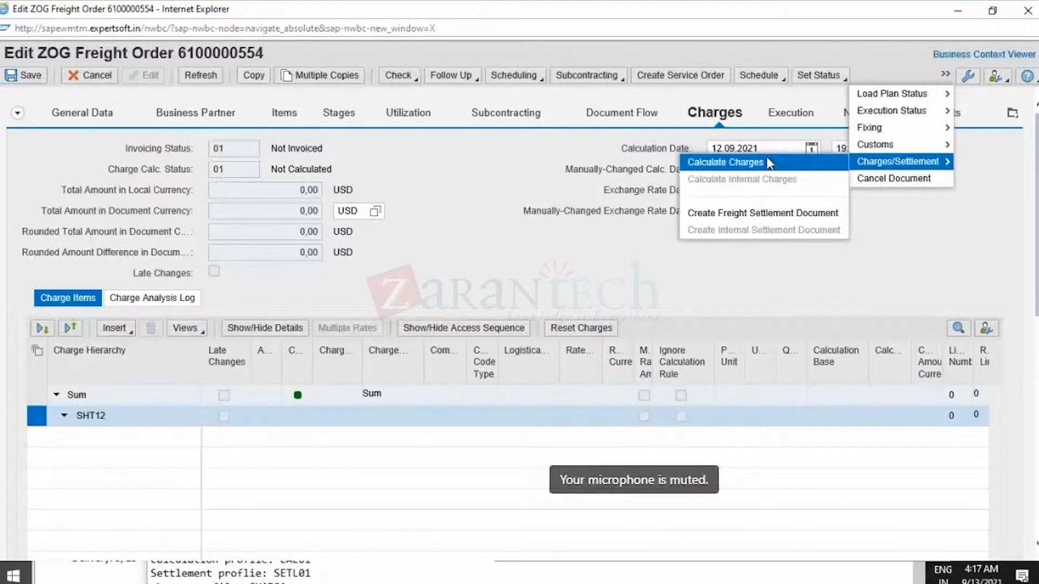
{"action": "left_click", "coordinate": [722, 161]}
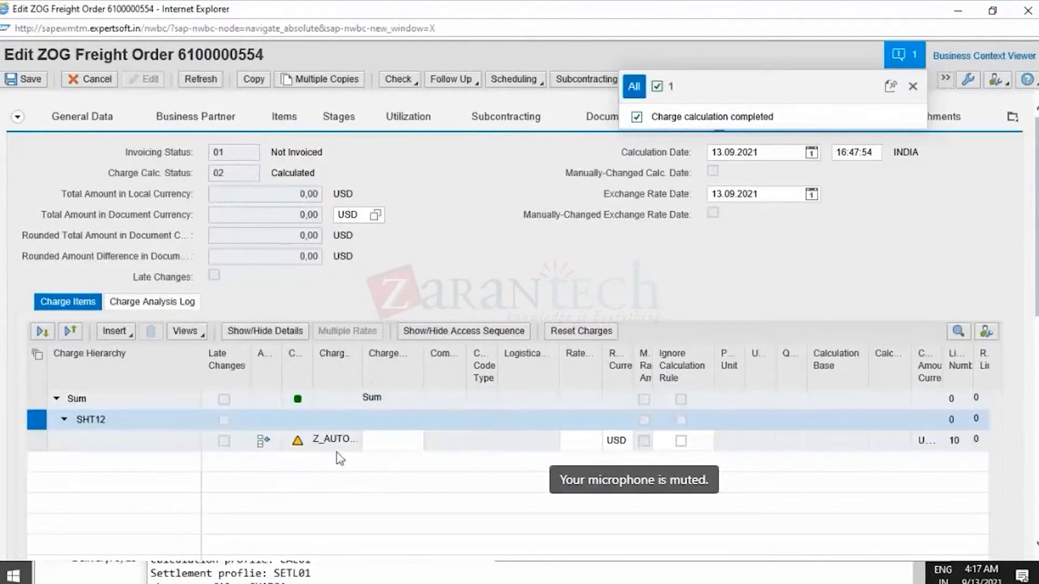
{"action": "scroll", "coordinate": [573, 379], "scroll_direction": "down", "scroll_amount": 2}
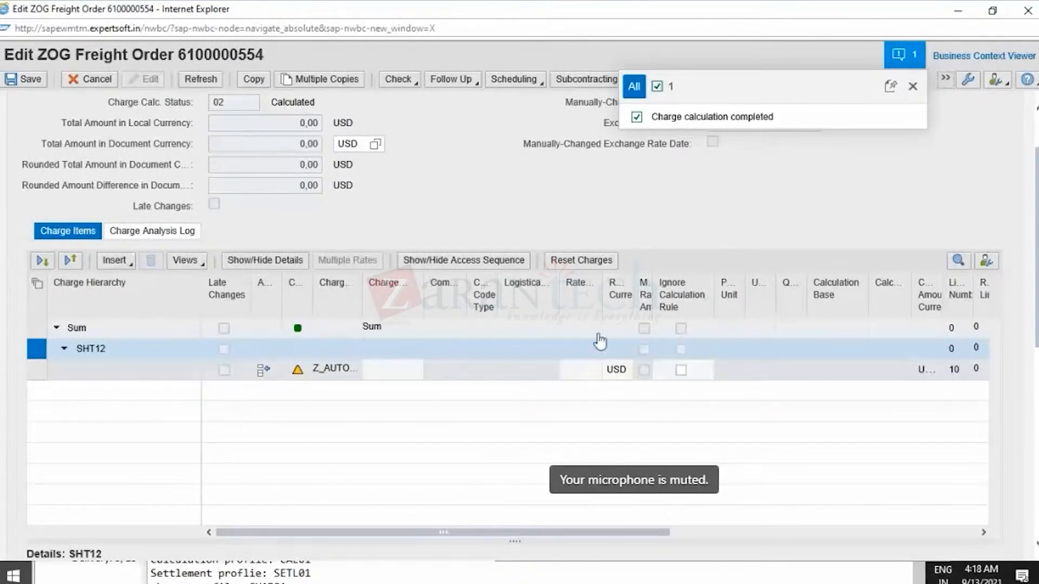
{"action": "left_click", "coordinate": [913, 86]}
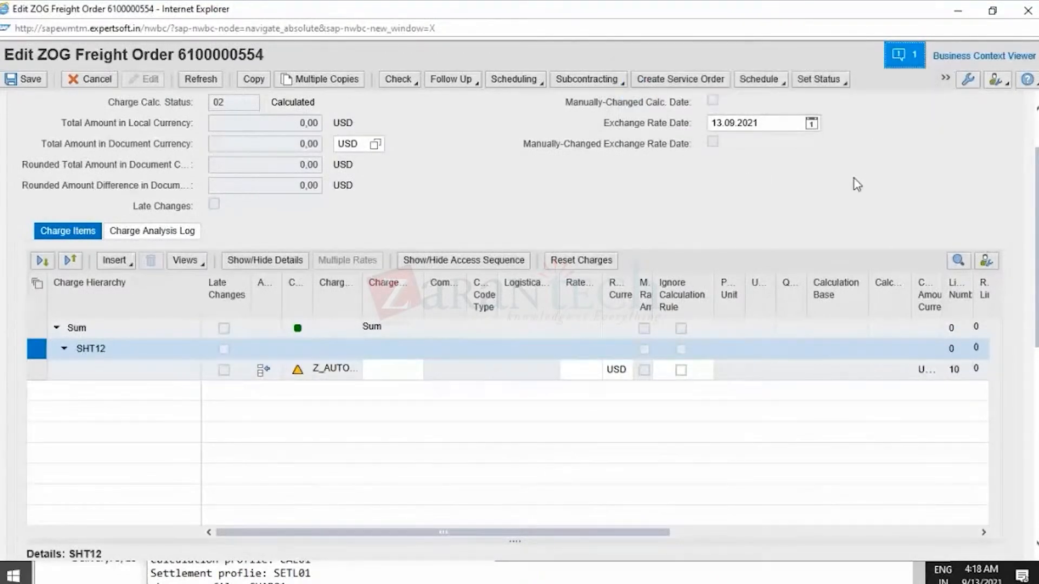
{"action": "scroll", "coordinate": [857, 185], "scroll_direction": "up", "scroll_amount": 3}
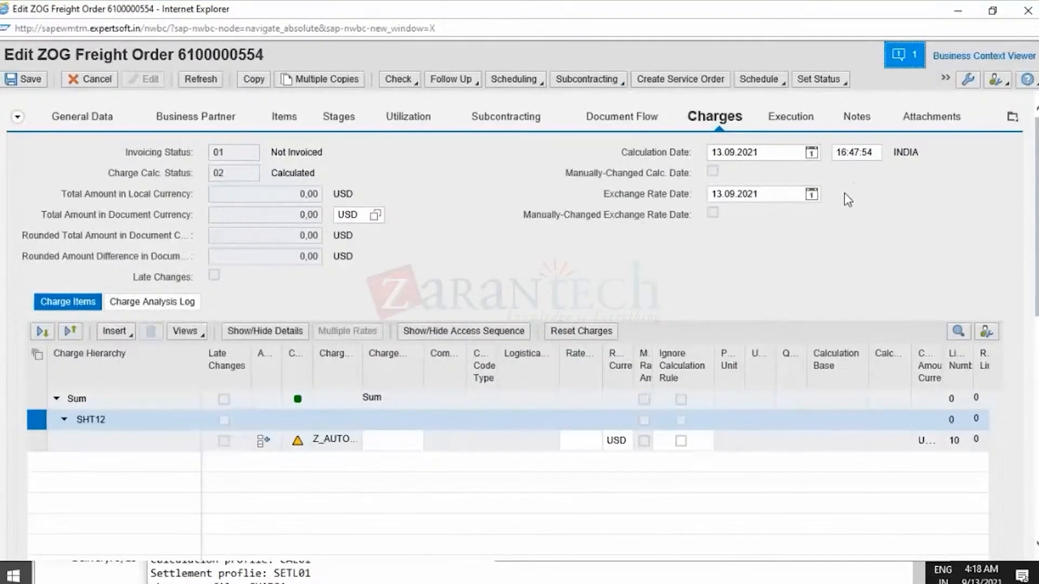
Step: Review the general data of rate table 641, close it, and check the SHT12 details on the freight order
{"action": "key", "text": "alt+Tab"}
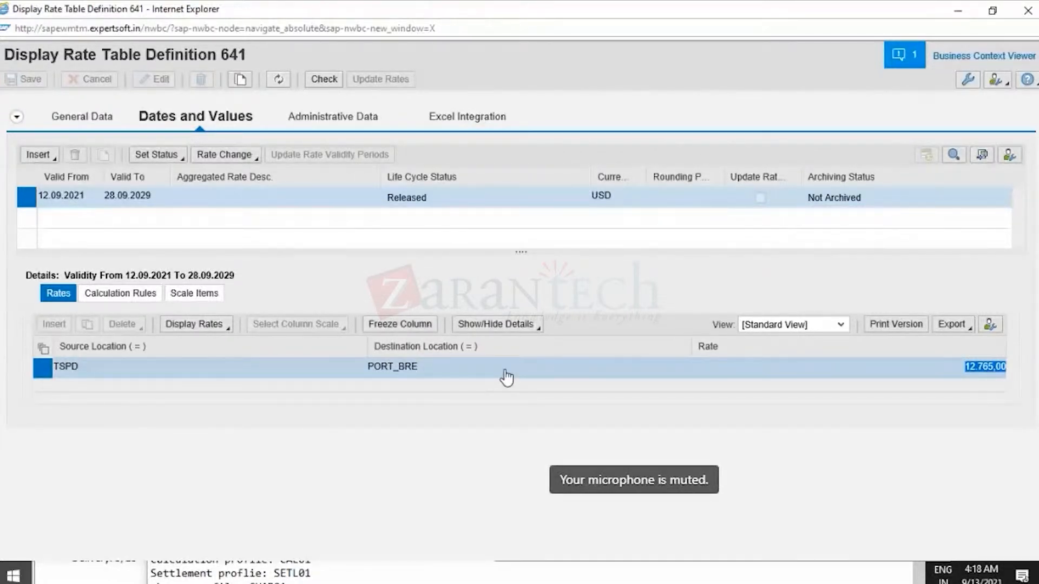
{"action": "left_click", "coordinate": [105, 120]}
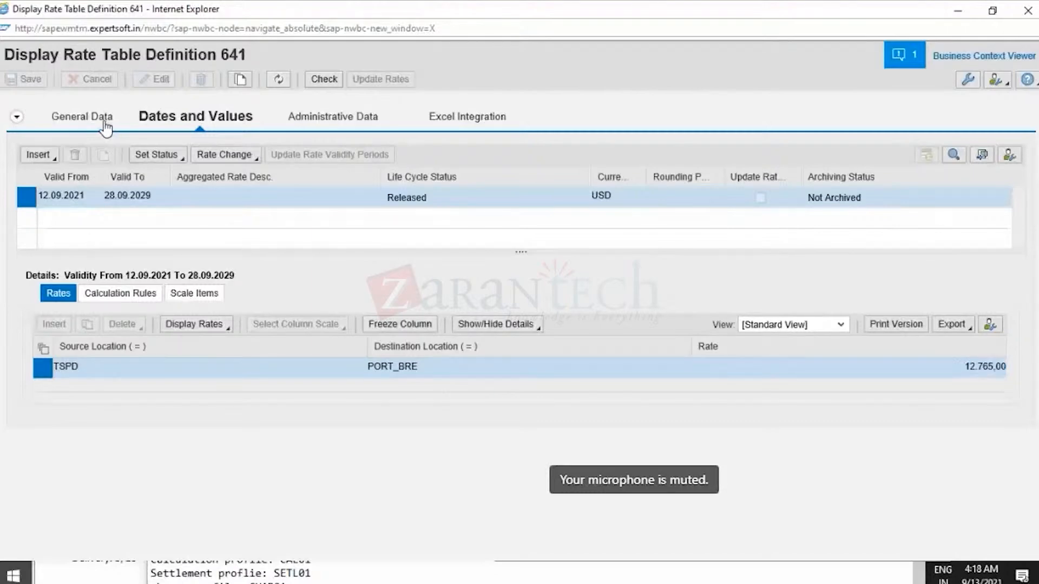
{"action": "scroll", "coordinate": [460, 281], "scroll_direction": "down", "scroll_amount": 5}
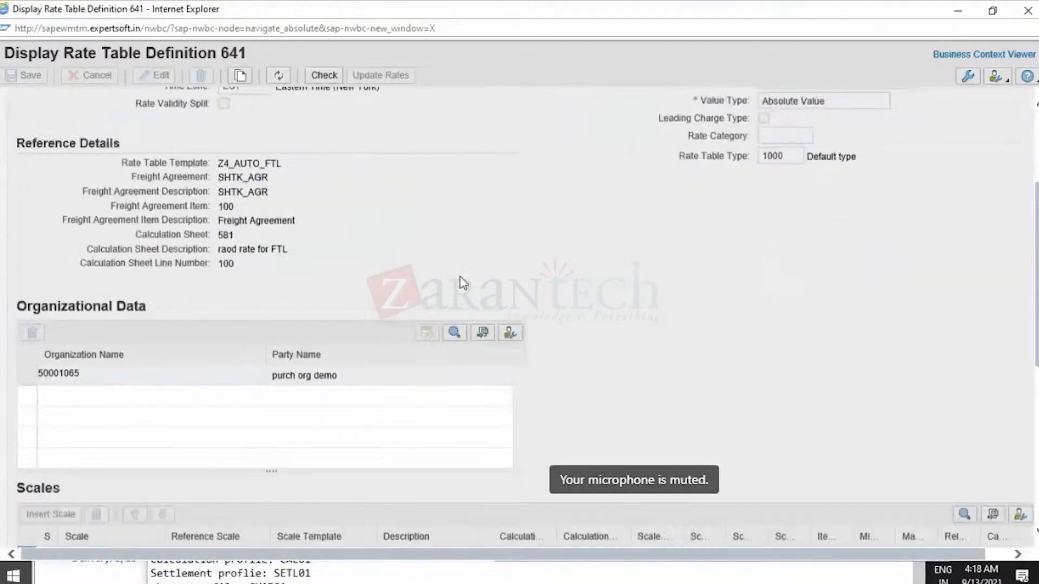
{"action": "scroll", "coordinate": [461, 281], "scroll_direction": "up", "scroll_amount": 5}
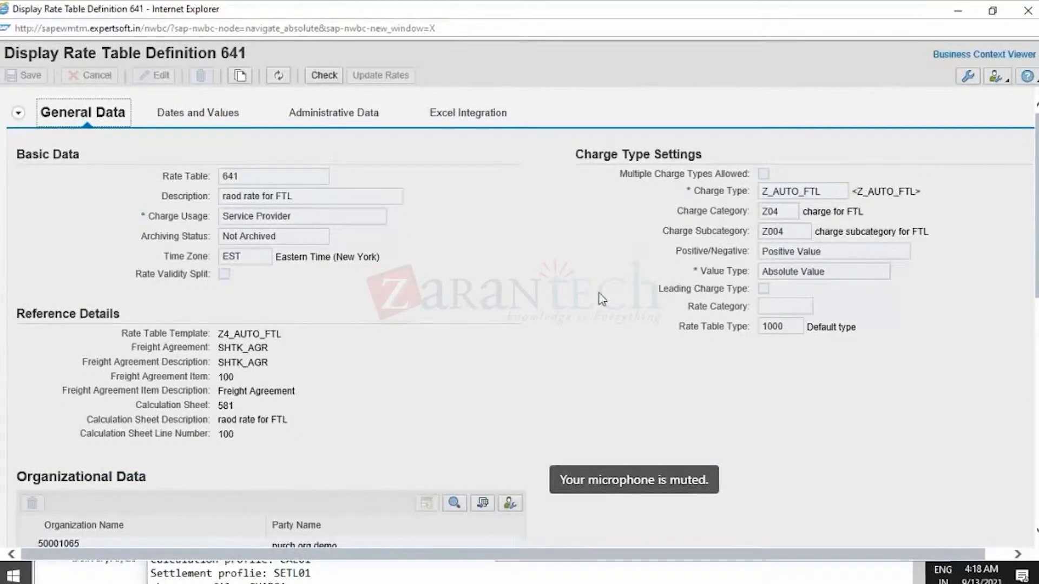
{"action": "scroll", "coordinate": [602, 299], "scroll_direction": "down", "scroll_amount": 3}
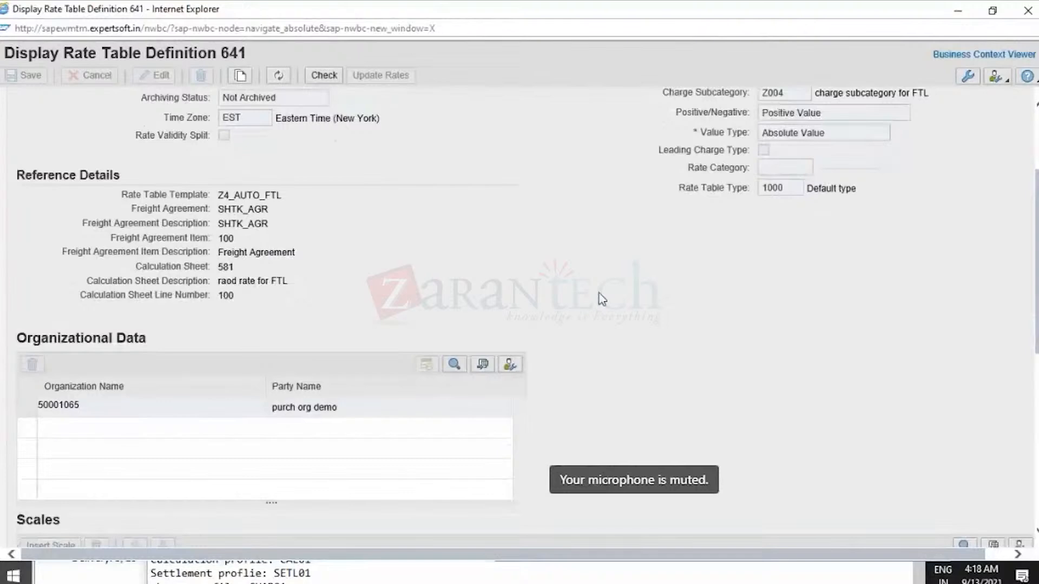
{"action": "scroll", "coordinate": [602, 299], "scroll_direction": "up", "scroll_amount": 3}
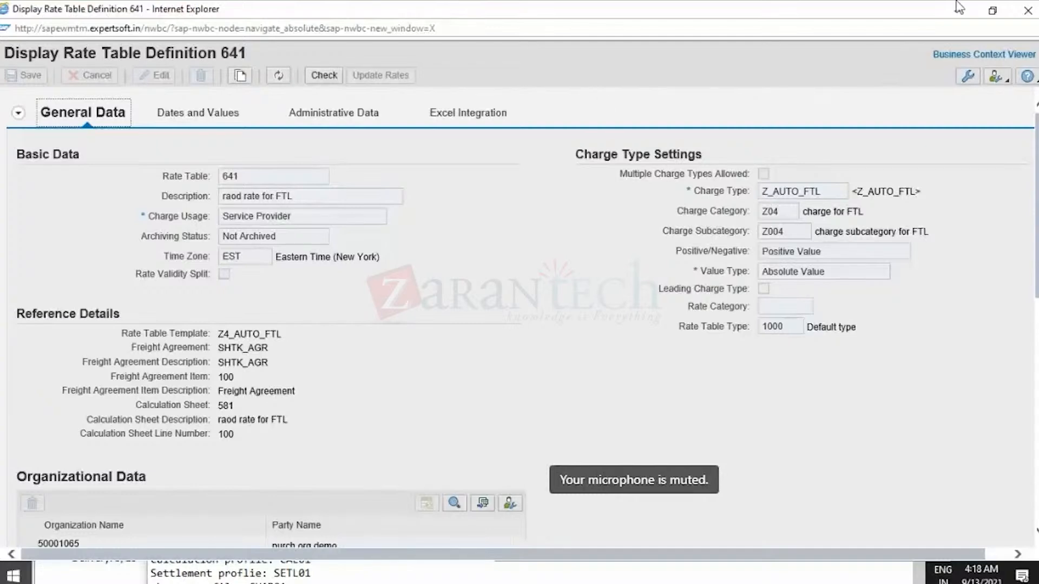
{"action": "left_click", "coordinate": [1028, 10]}
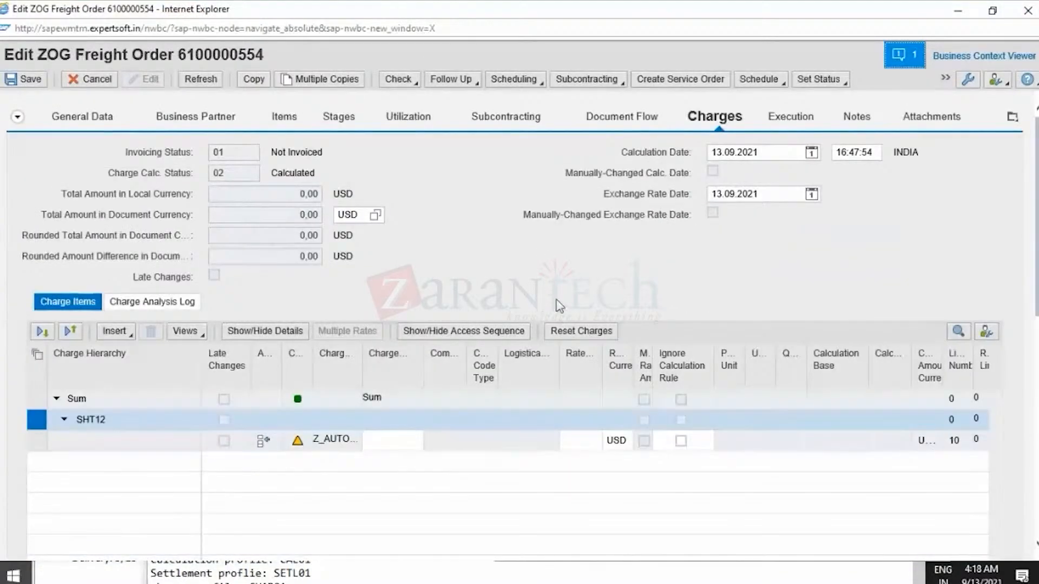
{"action": "scroll", "coordinate": [559, 306], "scroll_direction": "down", "scroll_amount": 5}
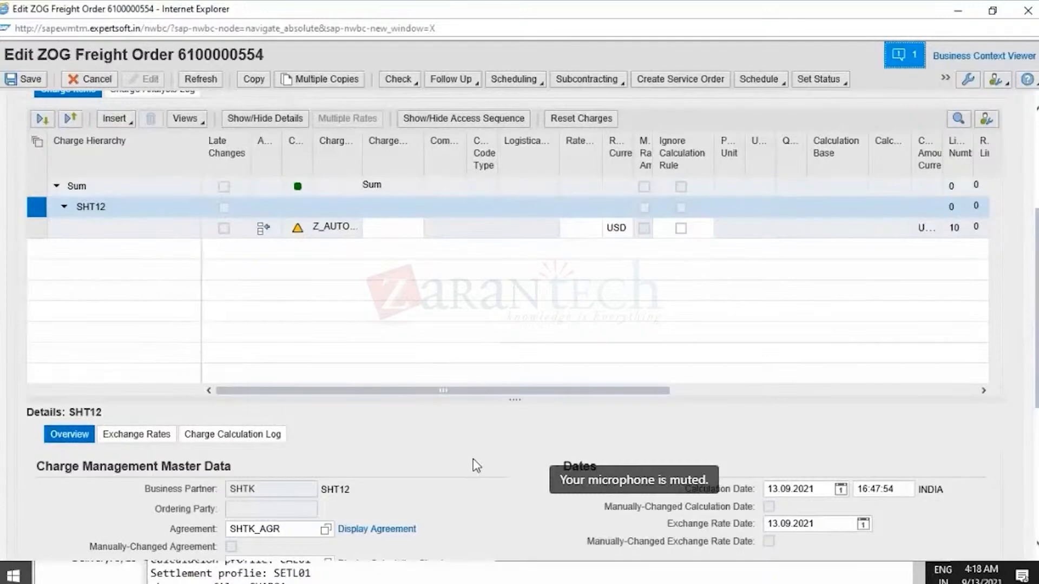
{"action": "key", "text": "alt+Tab"}
{"action": "key", "text": "alt+shift+Tab"}
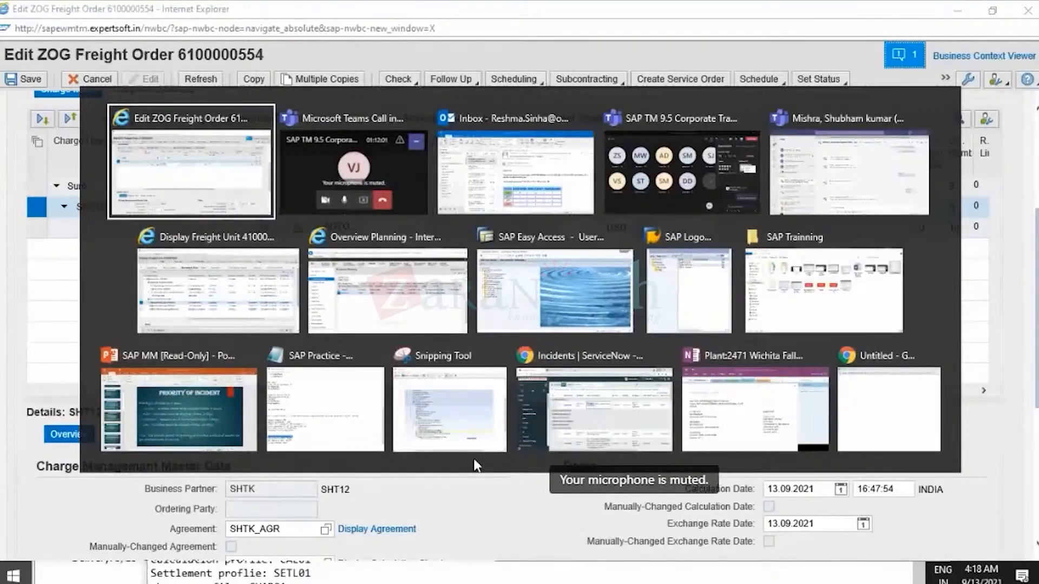
{"action": "key", "text": "alt+Down"}
{"action": "key", "text": "alt+Up"}
{"action": "key", "text": "alt+Down"}
{"action": "key", "text": "alt+Right"}
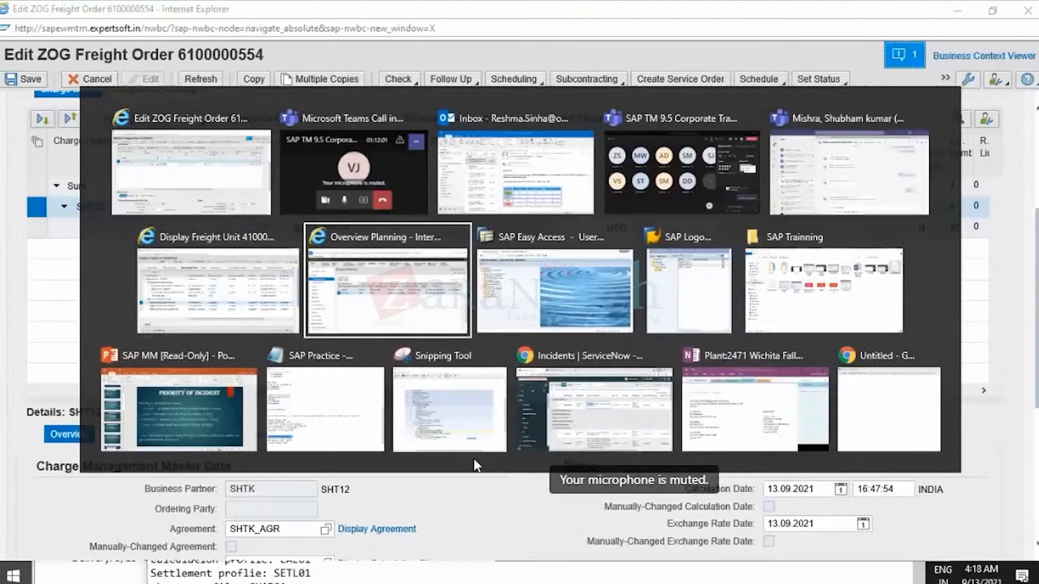
{"action": "key", "text": "alt+Up"}
{"action": "key", "text": "alt+Right"}
{"action": "key", "text": "alt+Left"}
{"action": "key", "text": "alt+Left"}
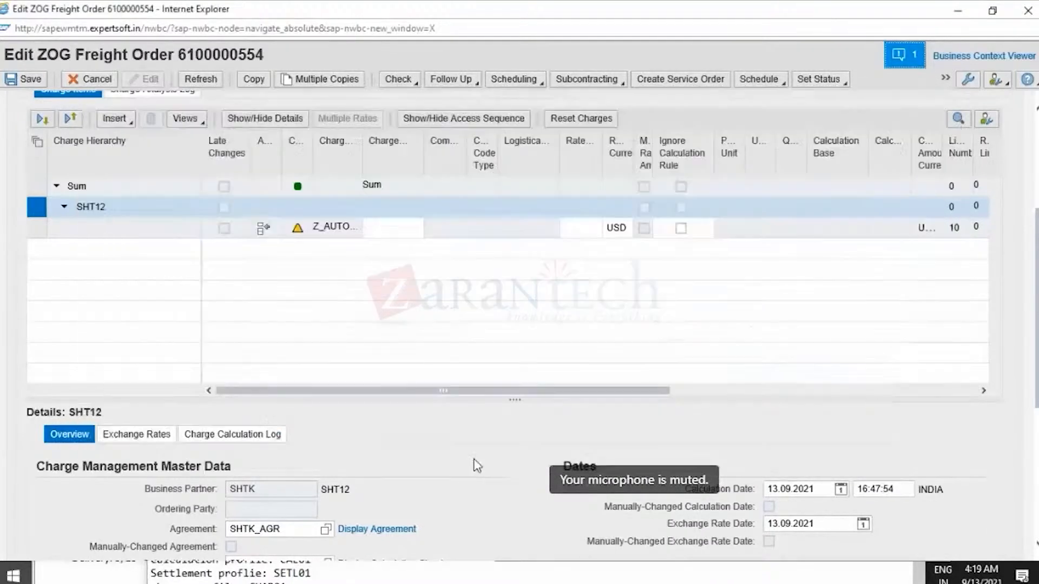
Step: Switch to the SAP NetWeaver Business Client's Overview Planning window and open freight agreement SHTK_AGR in display mode from Freight Agreement Management
{"action": "key", "text": "alt+Tab"}
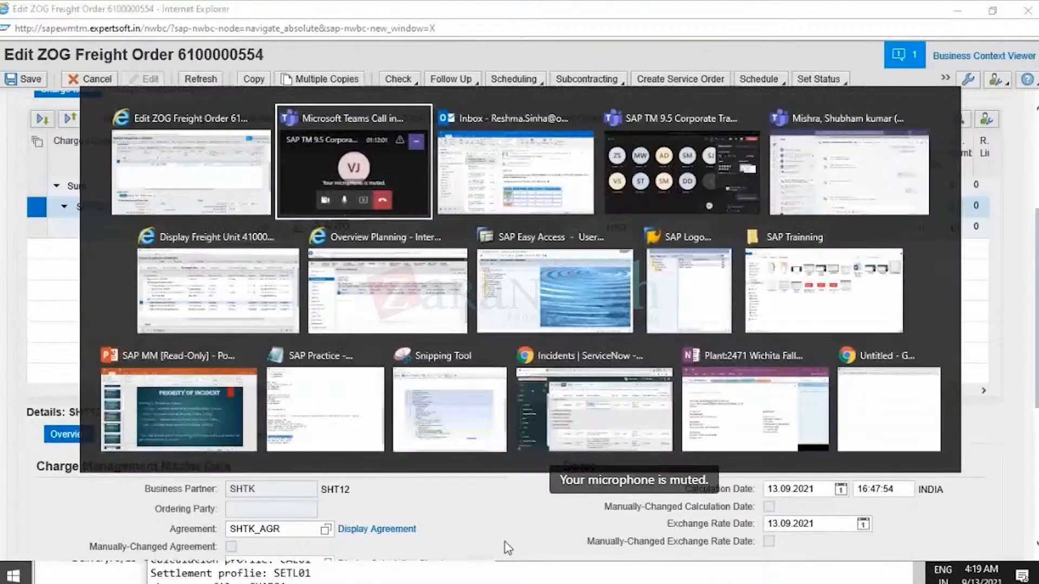
{"action": "key", "text": "alt+Down"}
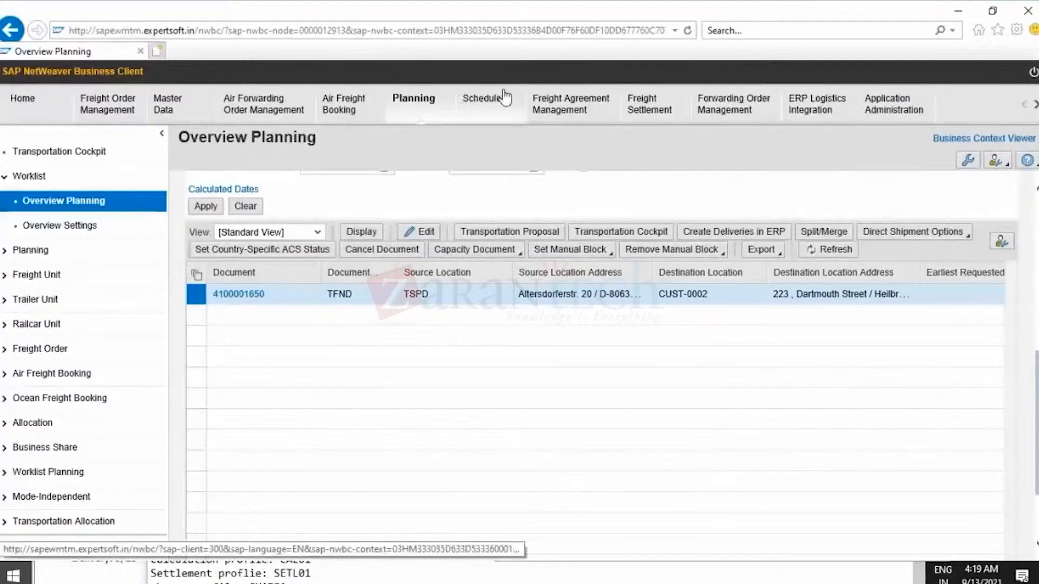
{"action": "left_click", "coordinate": [594, 110]}
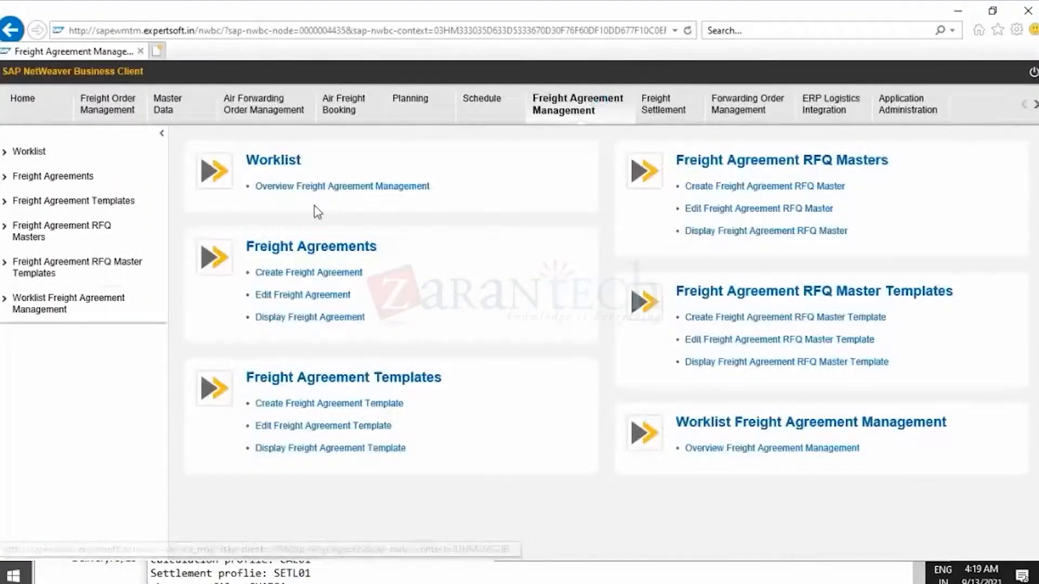
{"action": "left_click", "coordinate": [296, 318]}
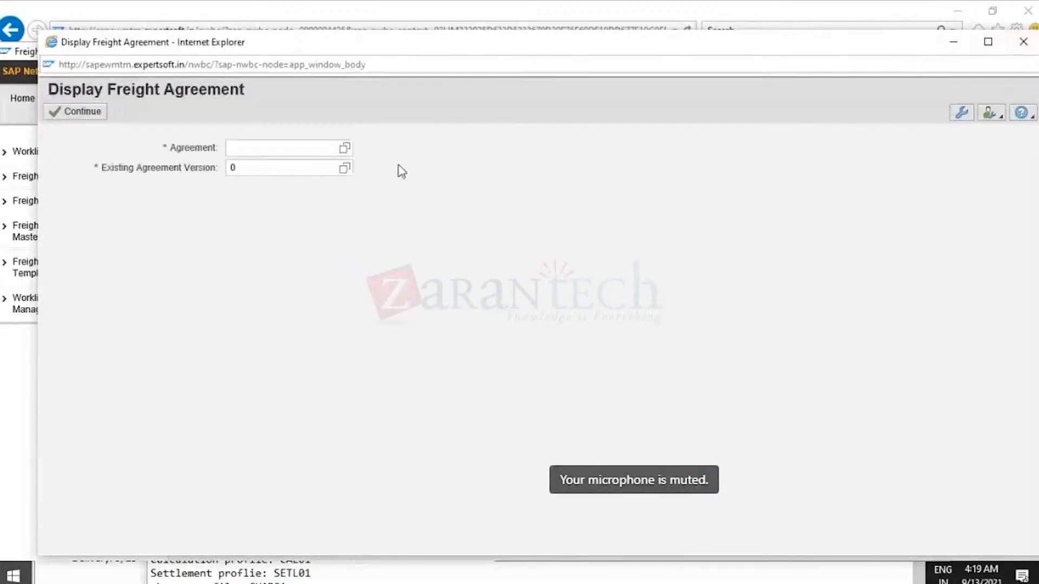
{"action": "type", "text": "sh"}
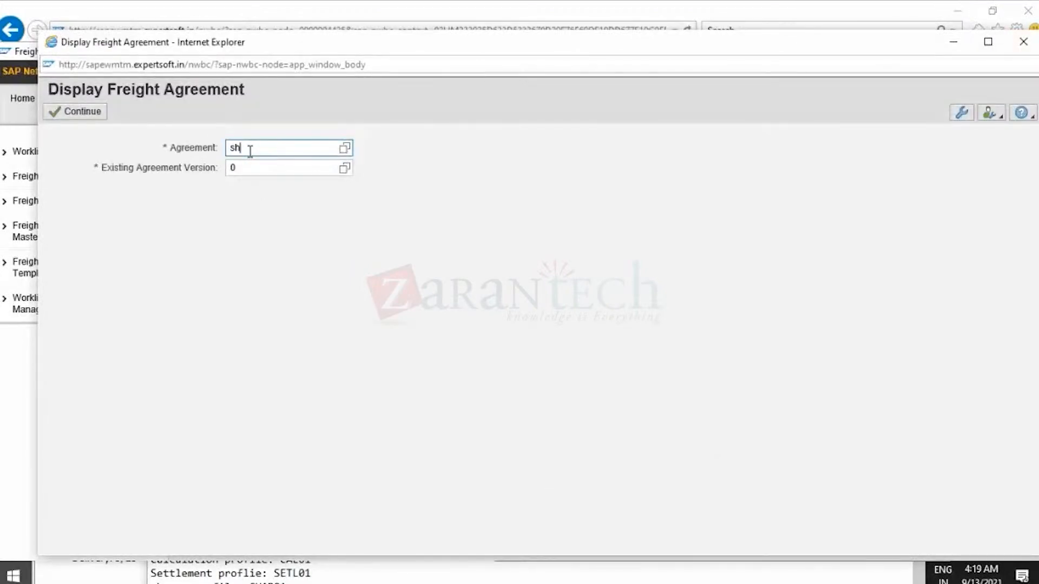
{"action": "type", "text": "tk"}
{"action": "left_click", "coordinate": [243, 220]}
{"action": "left_click", "coordinate": [106, 116]}
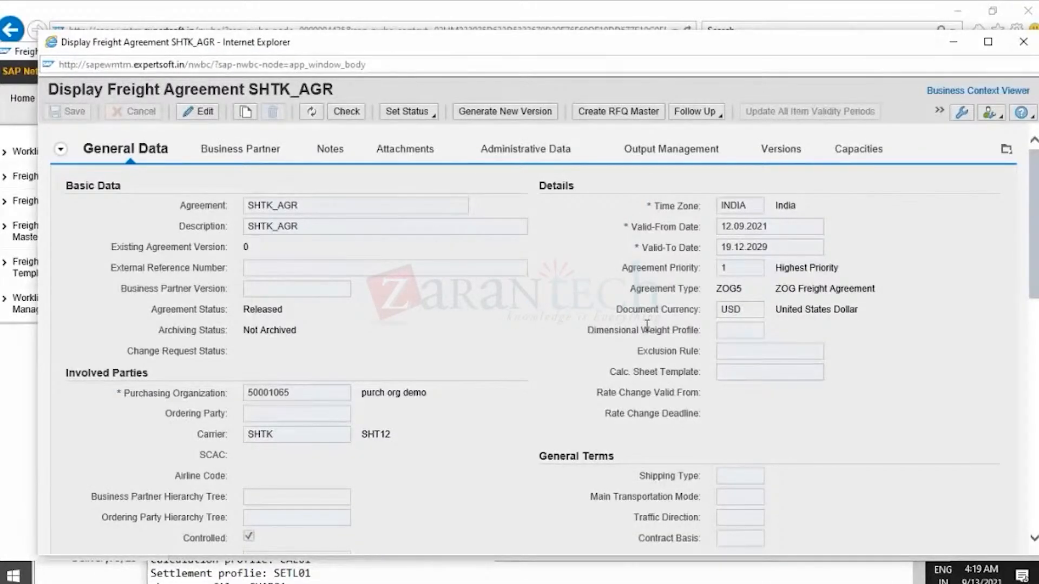
Step: Examine the SHTK_AGR agreement's general data, its item 100, and the charge lines of its calculation sheet
{"action": "scroll", "coordinate": [647, 327], "scroll_direction": "down", "scroll_amount": 3}
{"action": "scroll", "coordinate": [803, 221], "scroll_direction": "up", "scroll_amount": 3}
{"action": "left_click", "coordinate": [988, 42]}
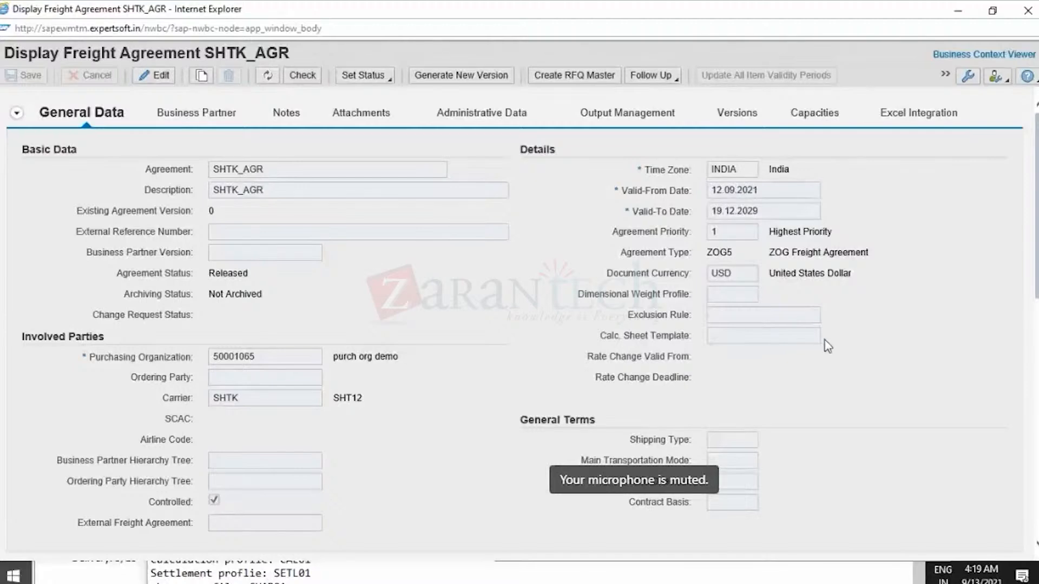
{"action": "scroll", "coordinate": [825, 340], "scroll_direction": "down", "scroll_amount": 5}
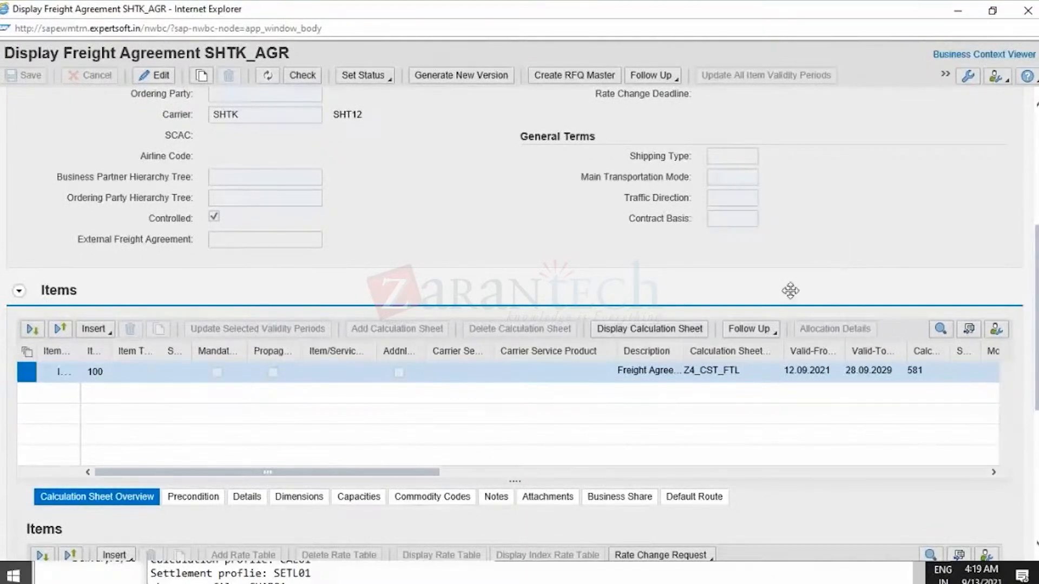
{"action": "scroll", "coordinate": [754, 429], "scroll_direction": "down", "scroll_amount": 3}
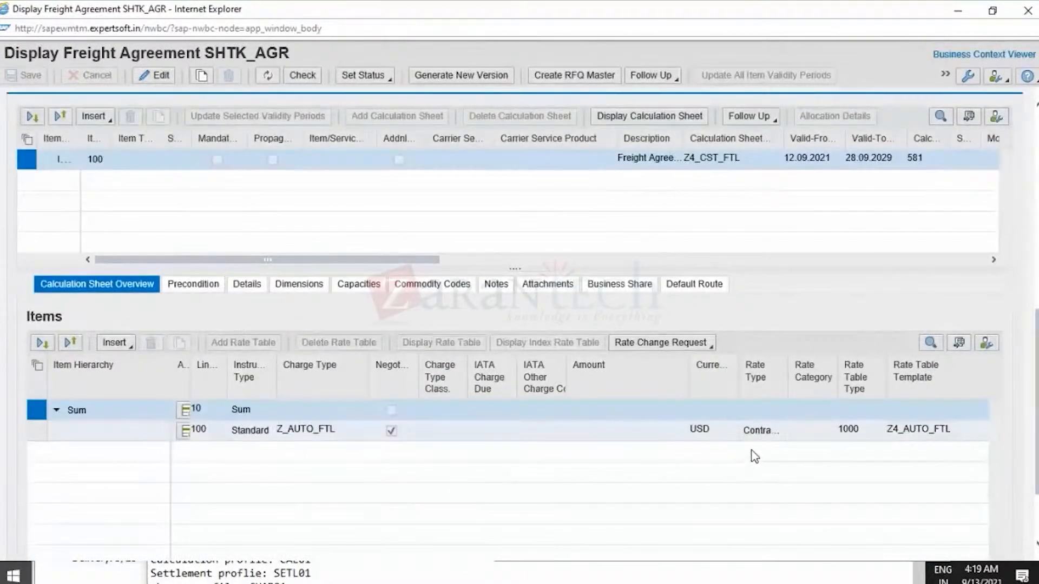
Step: Open the rate table of the Z_AUTO_FTL charge line and examine its general data, organizational data and scales
{"action": "left_click", "coordinate": [37, 433]}
{"action": "scroll", "coordinate": [987, 288], "scroll_direction": "up", "scroll_amount": 1}
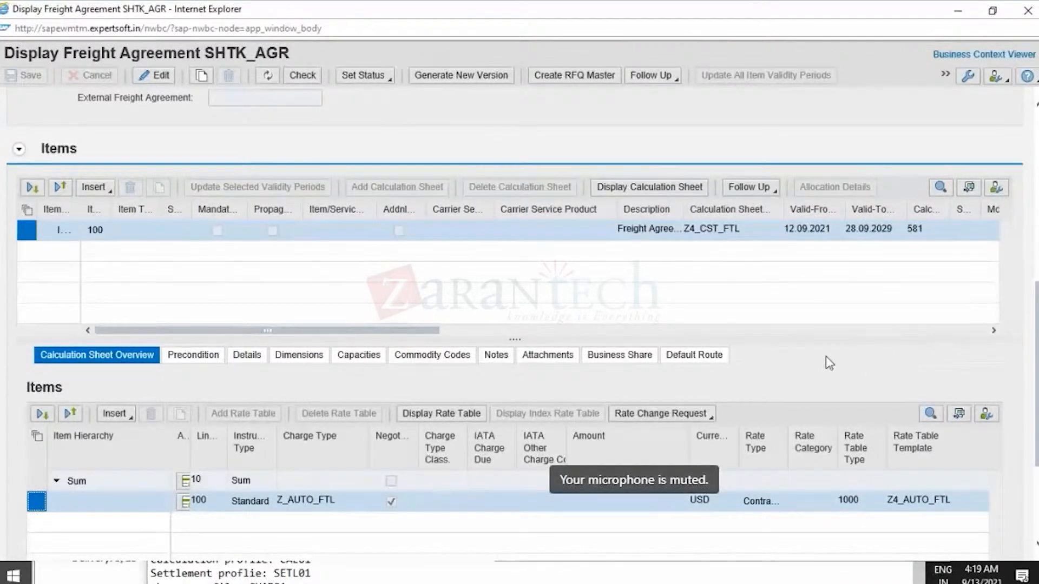
{"action": "left_click", "coordinate": [457, 414]}
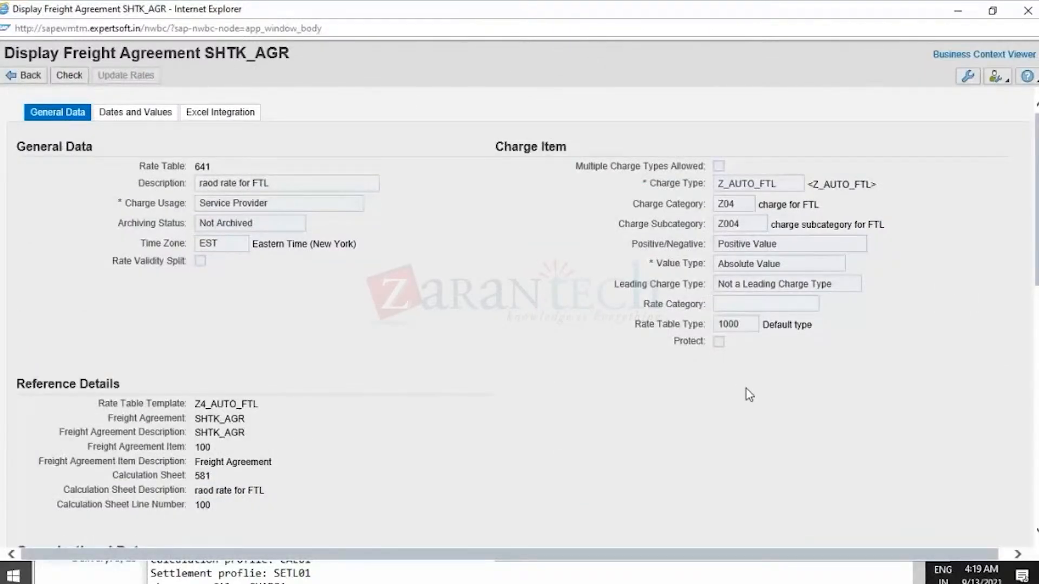
{"action": "scroll", "coordinate": [745, 388], "scroll_direction": "down", "scroll_amount": 5}
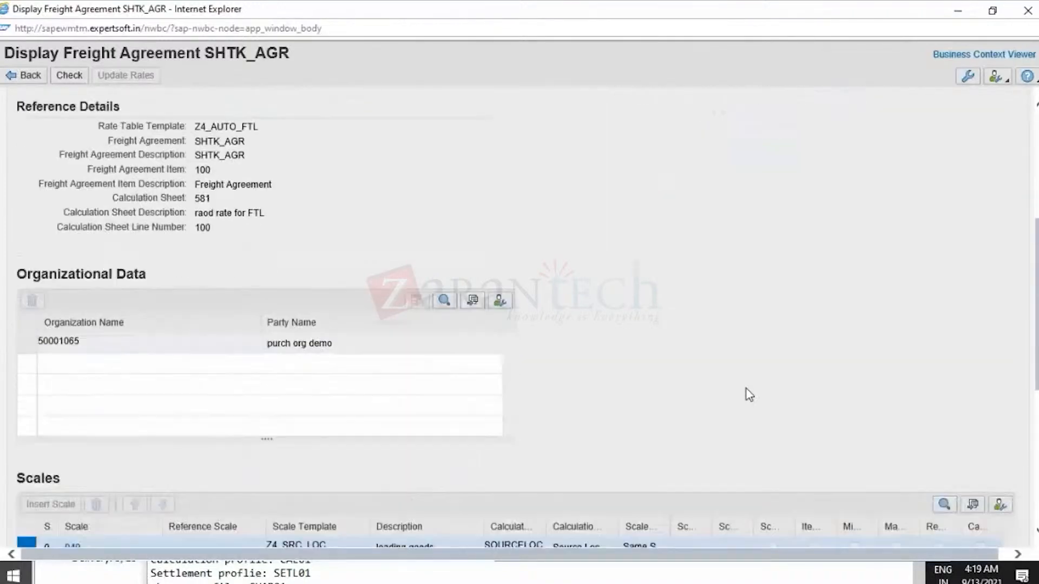
{"action": "scroll", "coordinate": [746, 388], "scroll_direction": "down", "scroll_amount": 2}
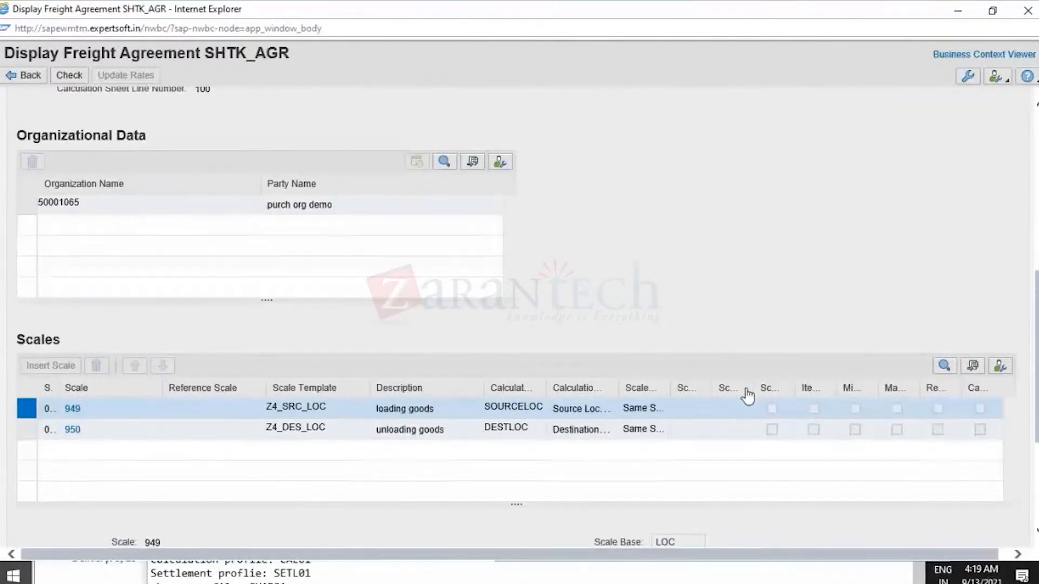
{"action": "scroll", "coordinate": [746, 388], "scroll_direction": "down", "scroll_amount": 3}
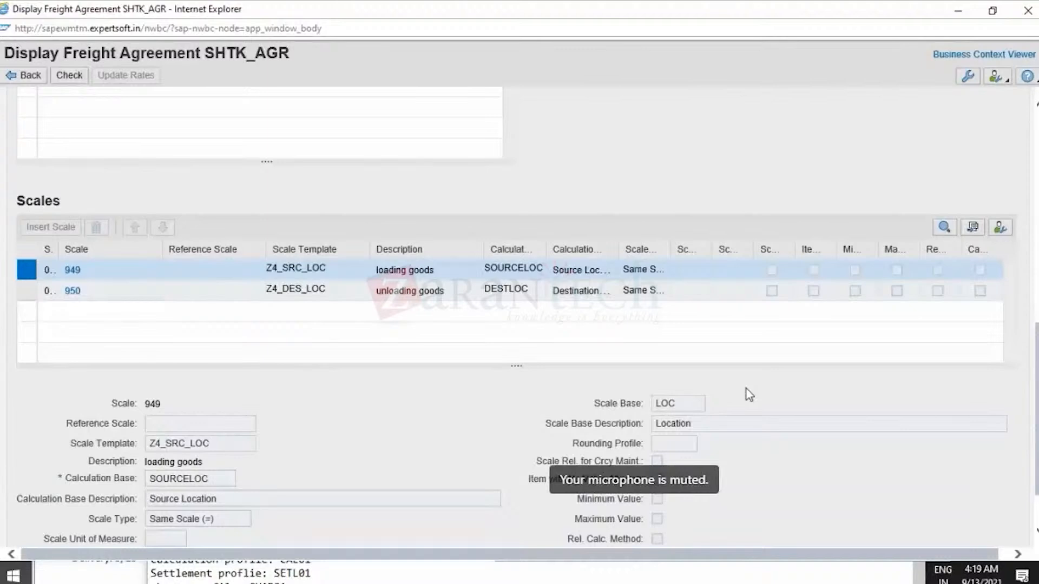
{"action": "scroll", "coordinate": [746, 388], "scroll_direction": "down", "scroll_amount": 2}
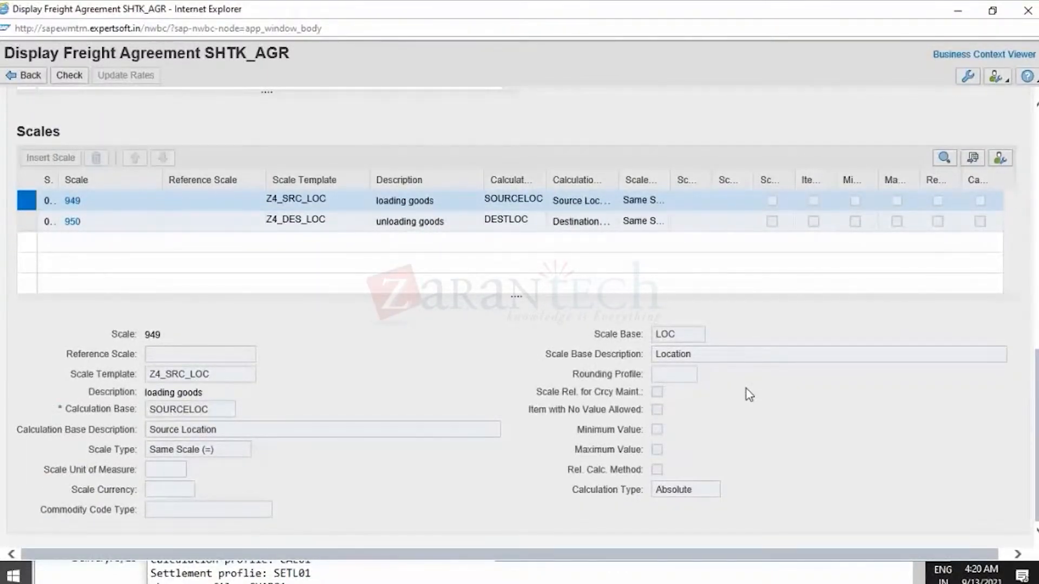
Step: Review the rate table's validity dates and rates, including its scale items
{"action": "scroll", "coordinate": [748, 394], "scroll_direction": "up", "scroll_amount": 20}
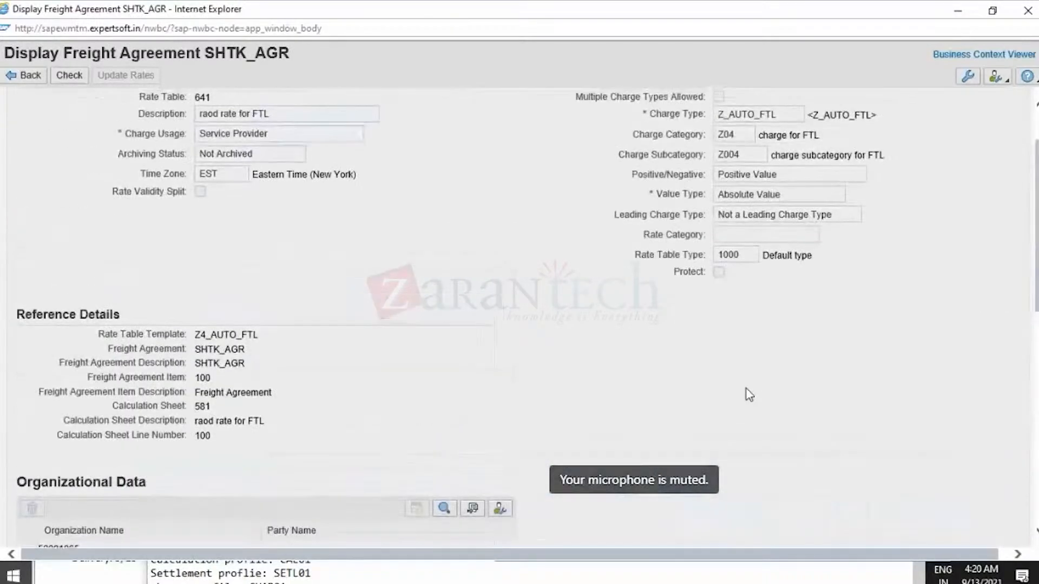
{"action": "left_click", "coordinate": [150, 120]}
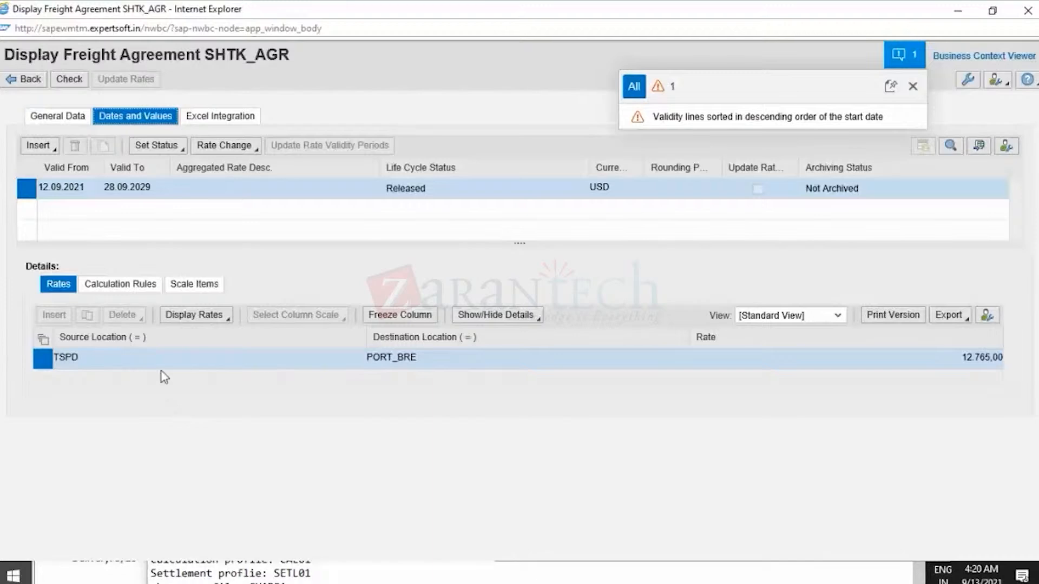
{"action": "left_click", "coordinate": [198, 284]}
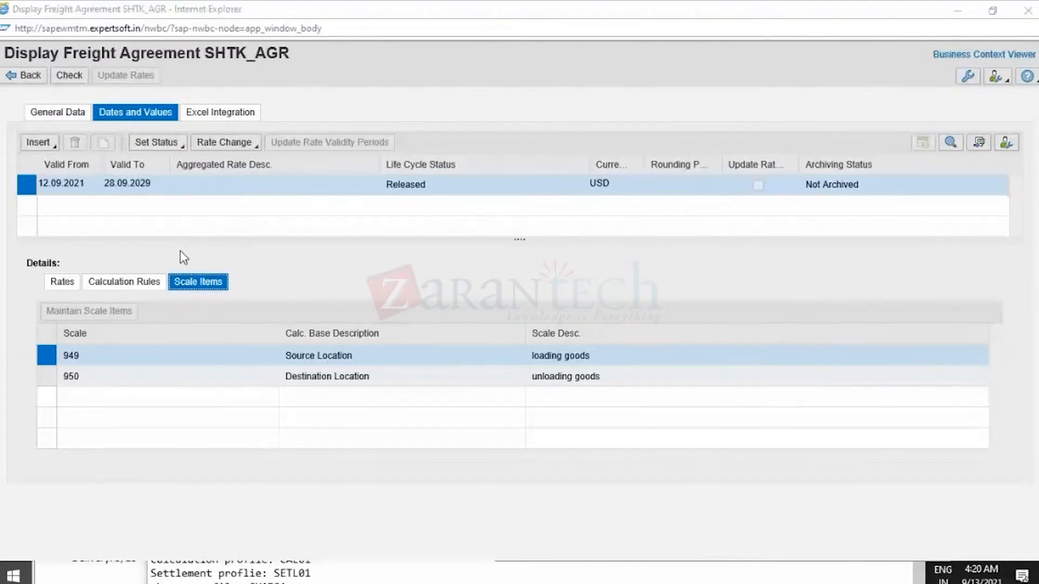
Step: Switch to the ZOG freight order and reset its charges, accepting the loss of manual changes
{"action": "key", "text": "alt+Tab"}
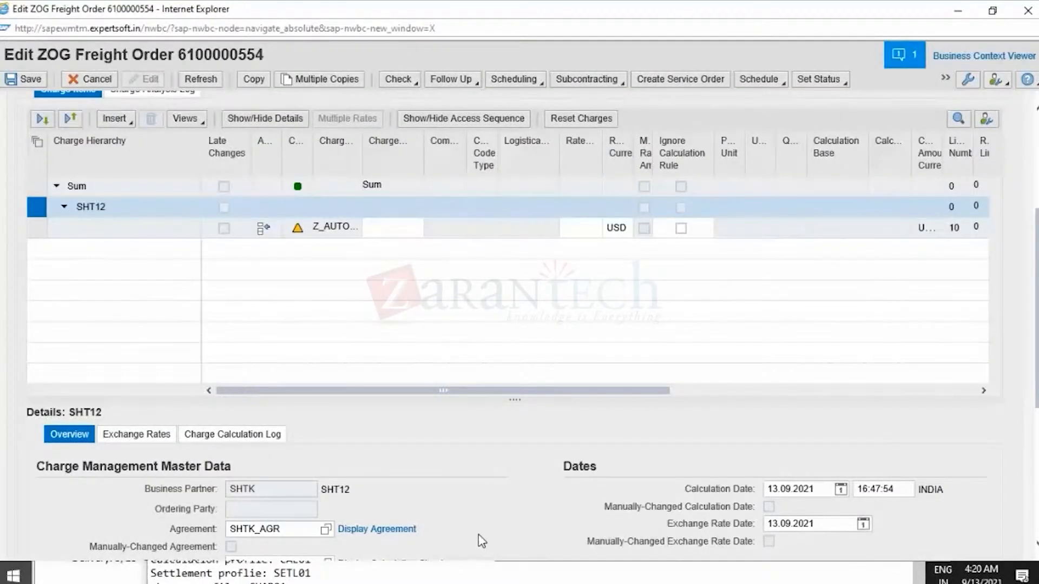
{"action": "scroll", "coordinate": [486, 521], "scroll_direction": "down", "scroll_amount": 1}
{"action": "scroll", "coordinate": [487, 521], "scroll_direction": "up", "scroll_amount": 2}
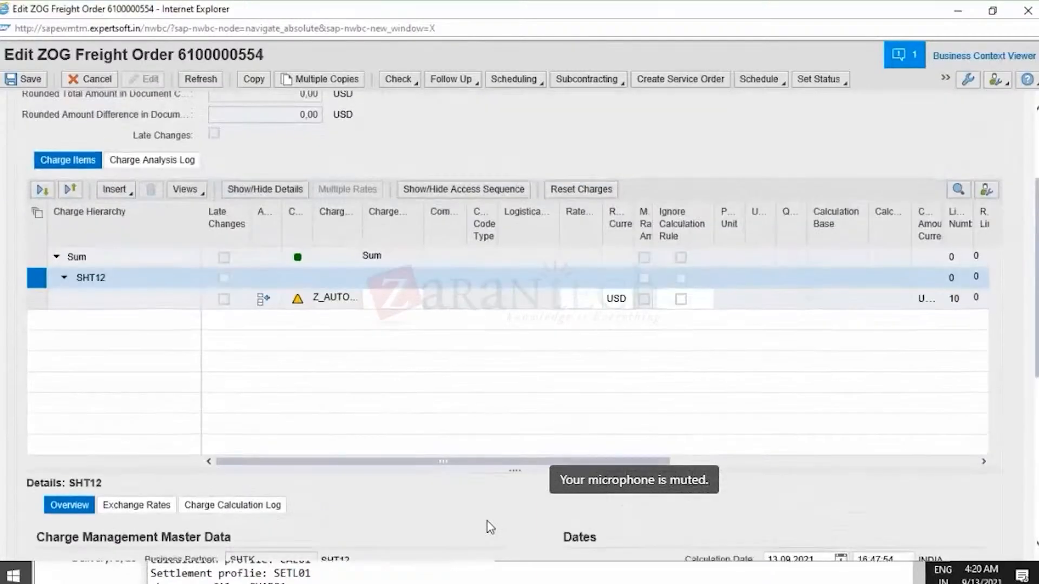
{"action": "scroll", "coordinate": [490, 527], "scroll_direction": "up", "scroll_amount": 3}
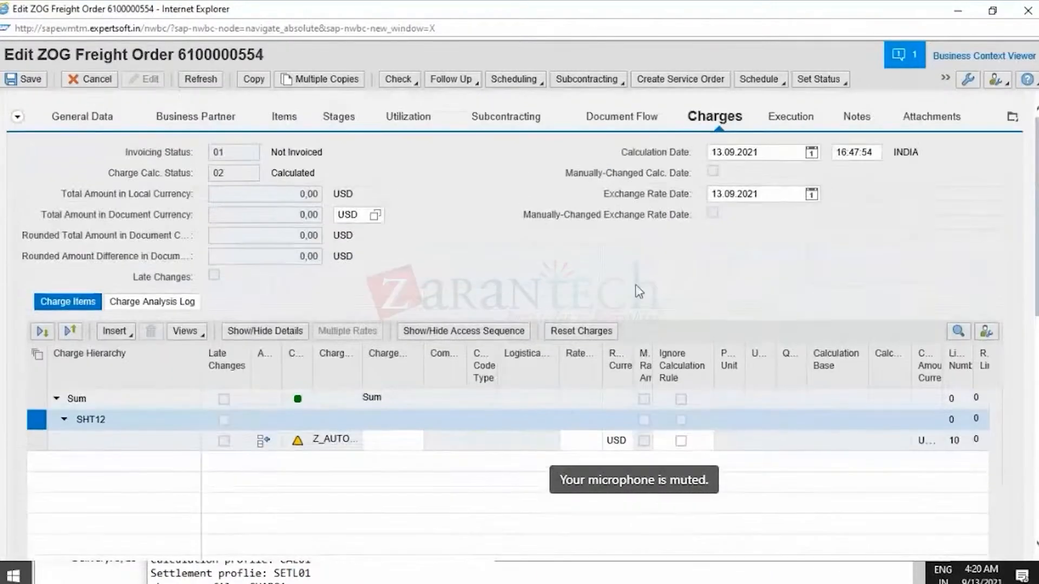
{"action": "left_click", "coordinate": [595, 338]}
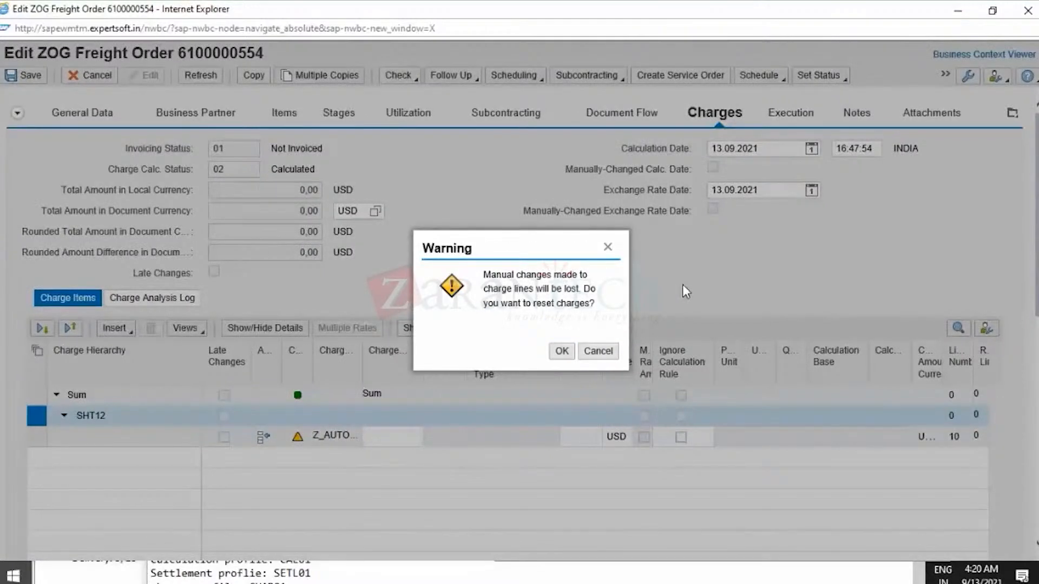
{"action": "key", "text": "Return"}
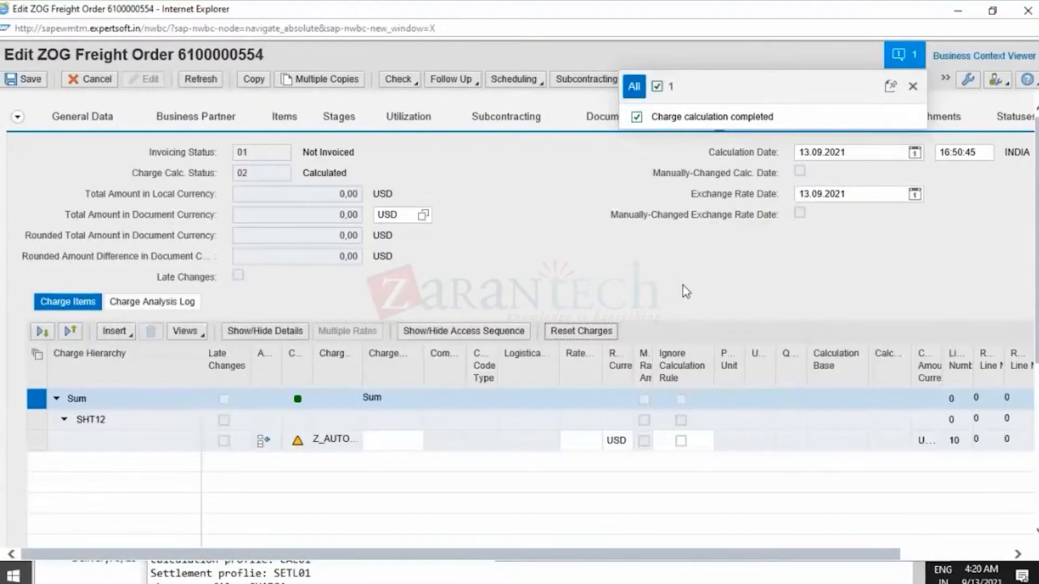
{"action": "left_click", "coordinate": [912, 87]}
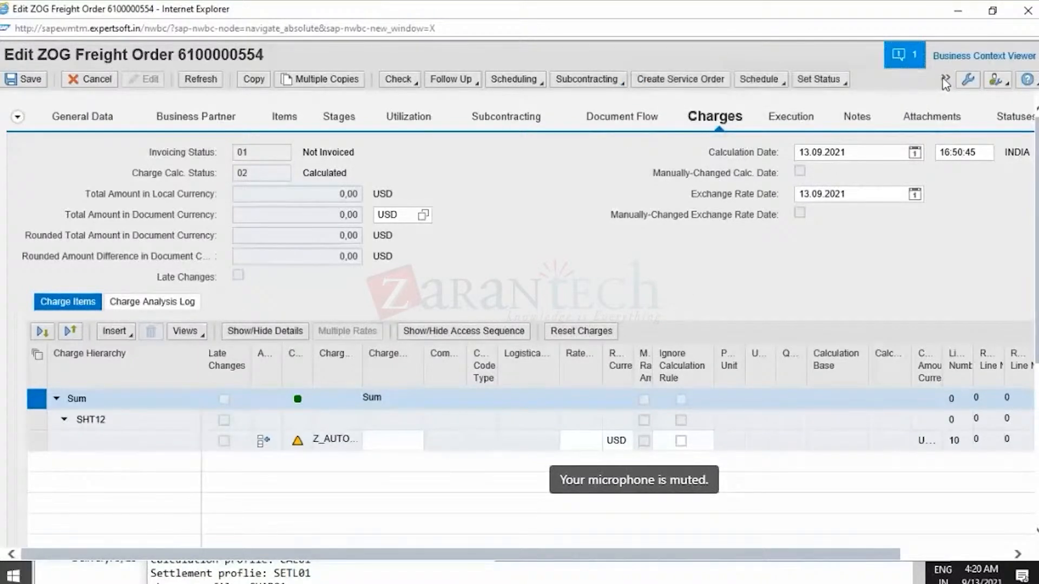
Step: Run Calculate Charges for the freight order and dismiss the resulting message
{"action": "left_click", "coordinate": [841, 79]}
{"action": "mouse_move", "coordinate": [912, 165]}
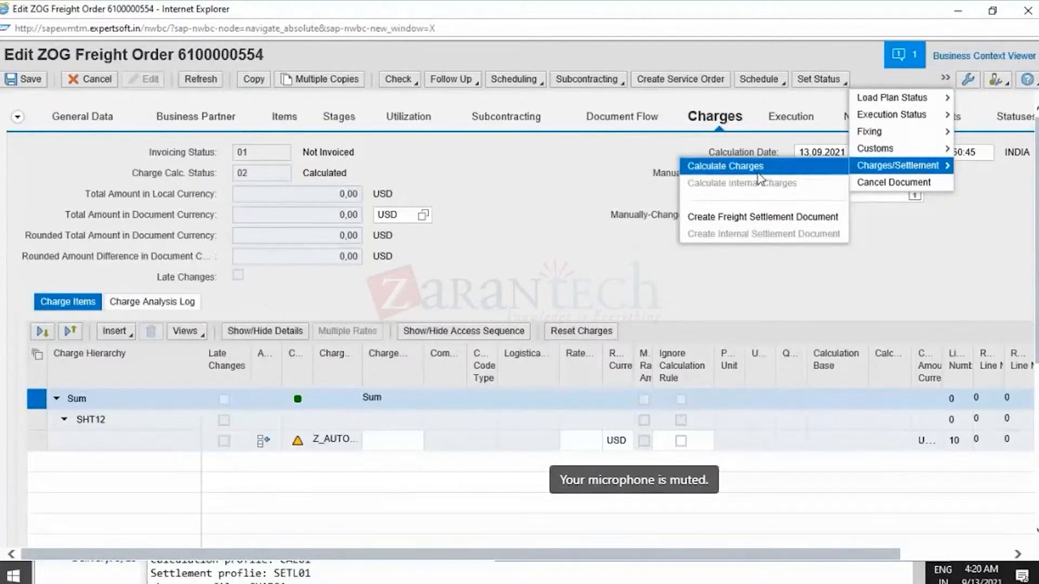
{"action": "left_click", "coordinate": [743, 166]}
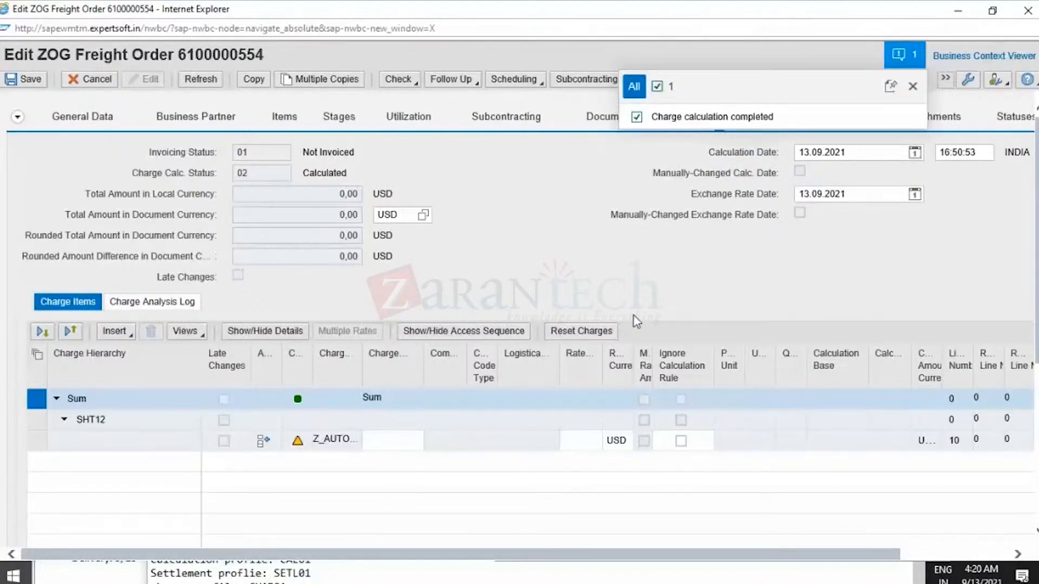
{"action": "left_click", "coordinate": [913, 87]}
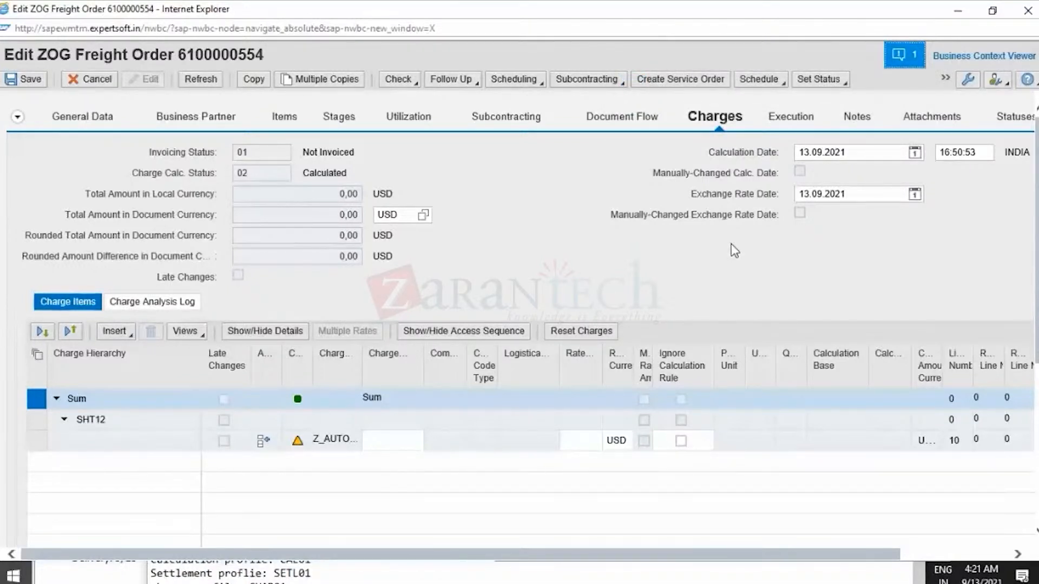
Step: Select the Purchasing Organization value in the organizational data of the freight order's general data
{"action": "left_click", "coordinate": [87, 120]}
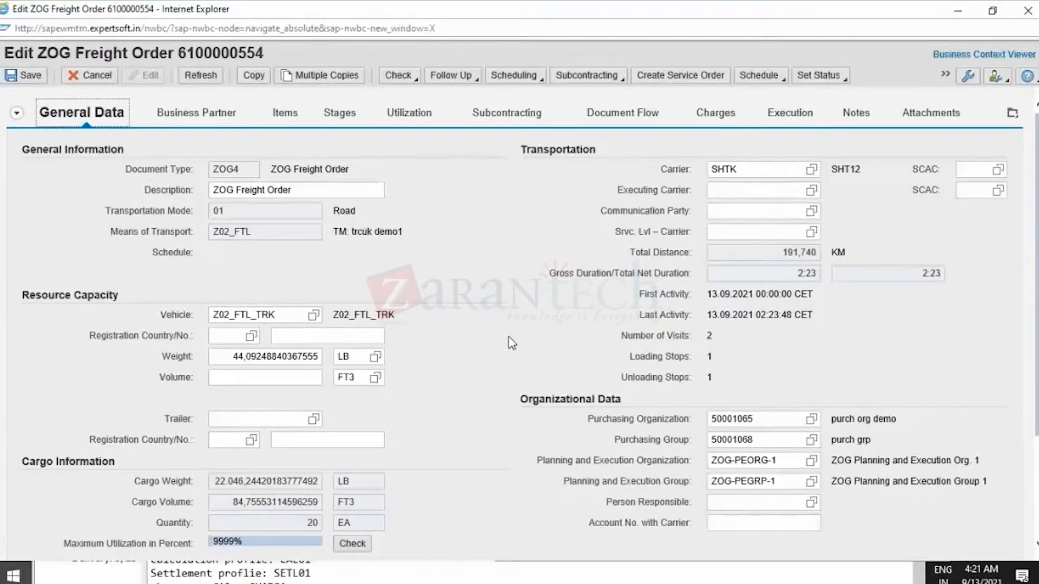
{"action": "scroll", "coordinate": [509, 336], "scroll_direction": "down", "scroll_amount": 3}
{"action": "double_click", "coordinate": [735, 277]}
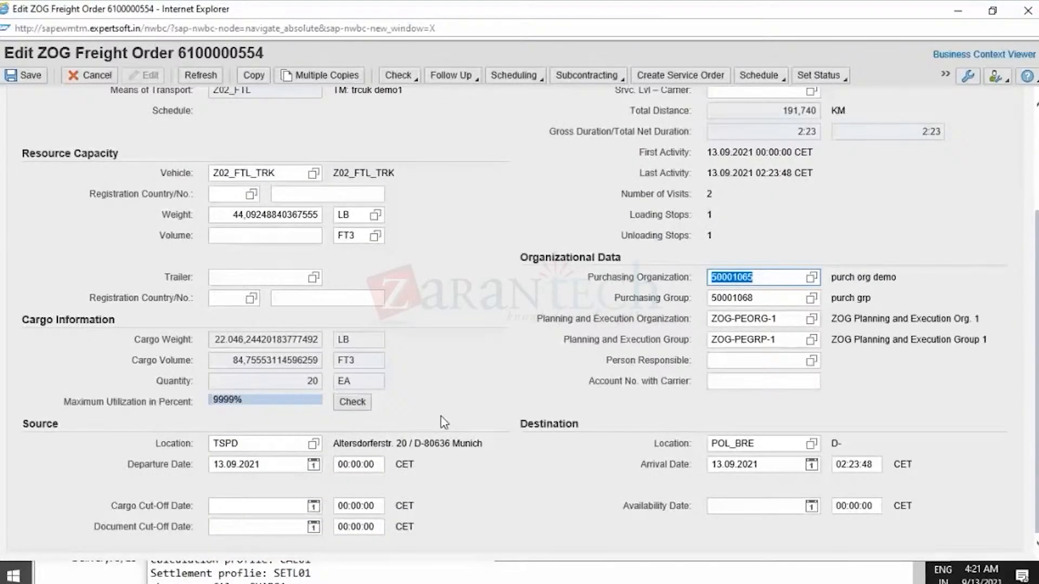
Step: Switch to the SAP Easy Access window and start the organization and staffing transaction with /nppome
{"action": "key", "text": "alt+Tab"}
{"action": "key", "text": "alt+Tab"}
{"action": "key", "text": "alt+Down"}
{"action": "key", "text": "alt+Tab"}
{"action": "key", "text": "alt+Tab"}
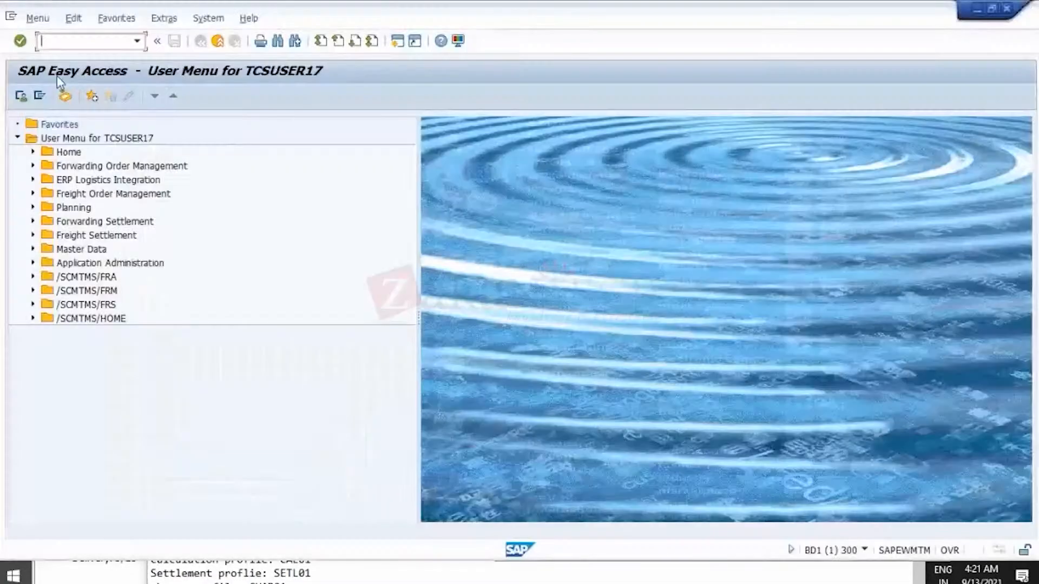
{"action": "type", "text": "/nppome"}
{"action": "key", "text": "Return"}
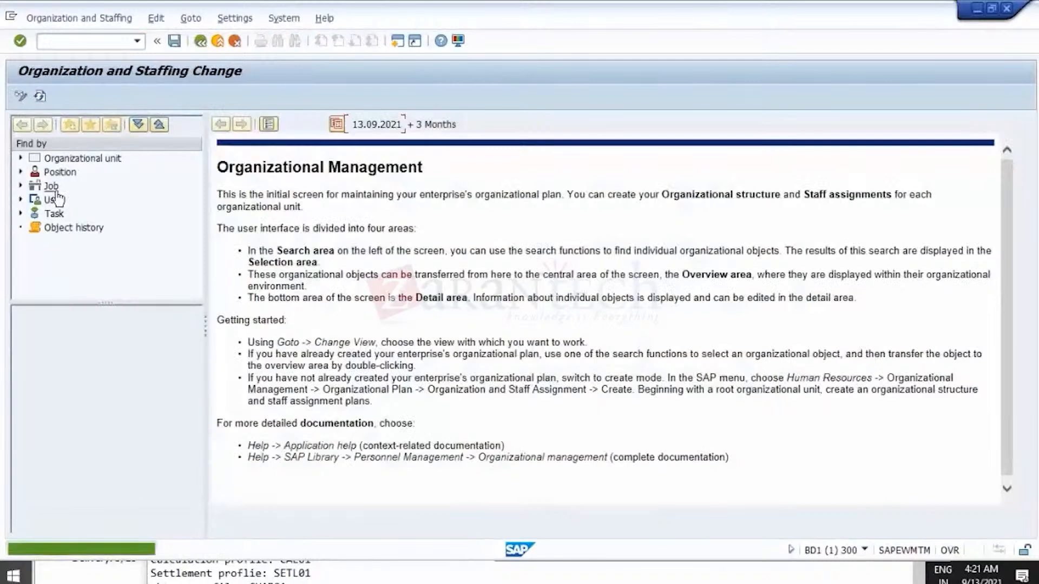
Step: Find the organizational unit by the search term 50001065 and open purch org demo
{"action": "left_click", "coordinate": [20, 158]}
{"action": "left_click", "coordinate": [76, 172]}
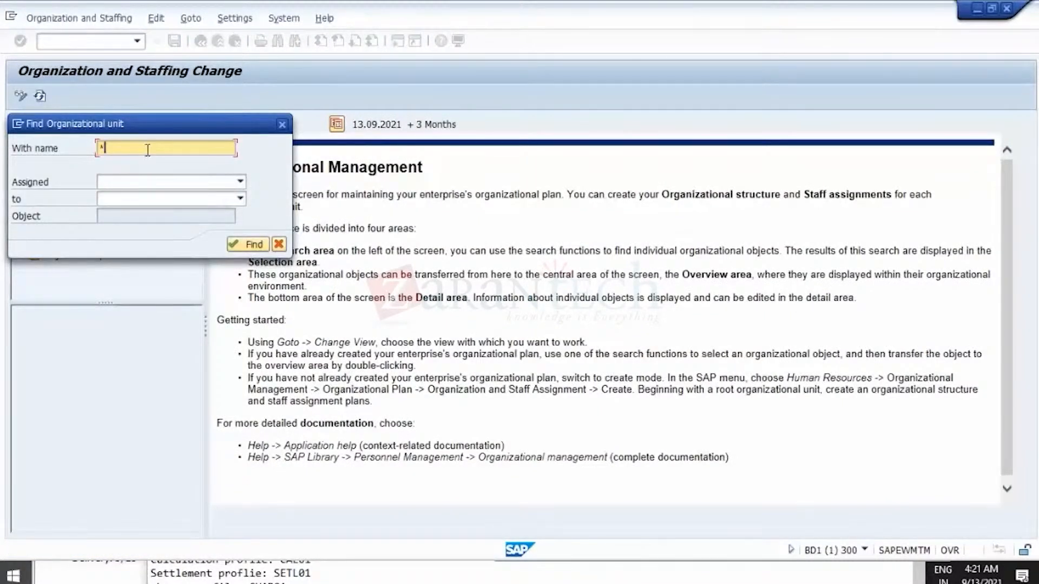
{"action": "left_click", "coordinate": [147, 152]}
{"action": "key", "text": "Down"}
{"action": "key", "text": "Down"}
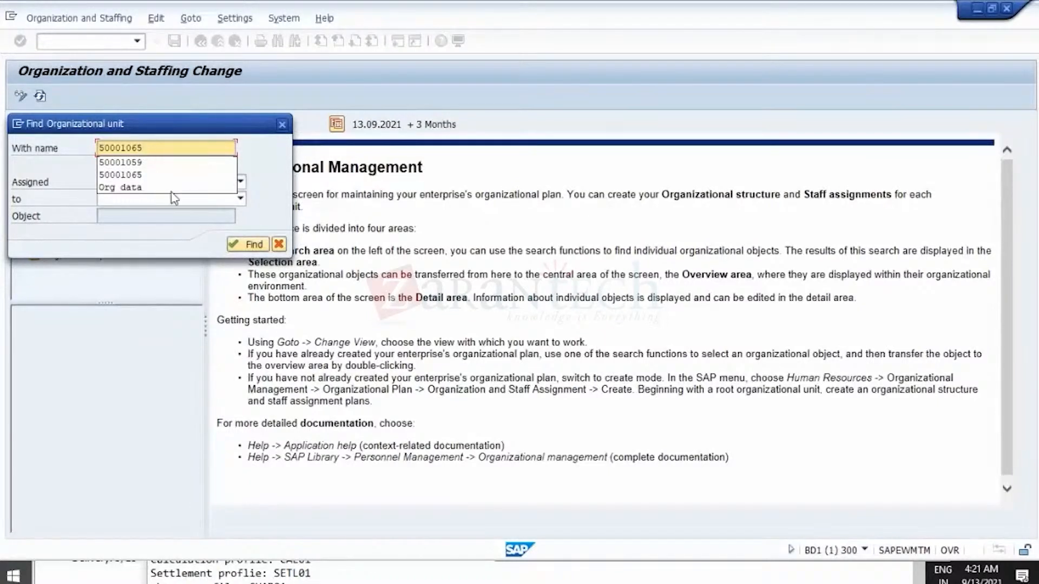
{"action": "key", "text": "Return"}
{"action": "key", "text": "Return"}
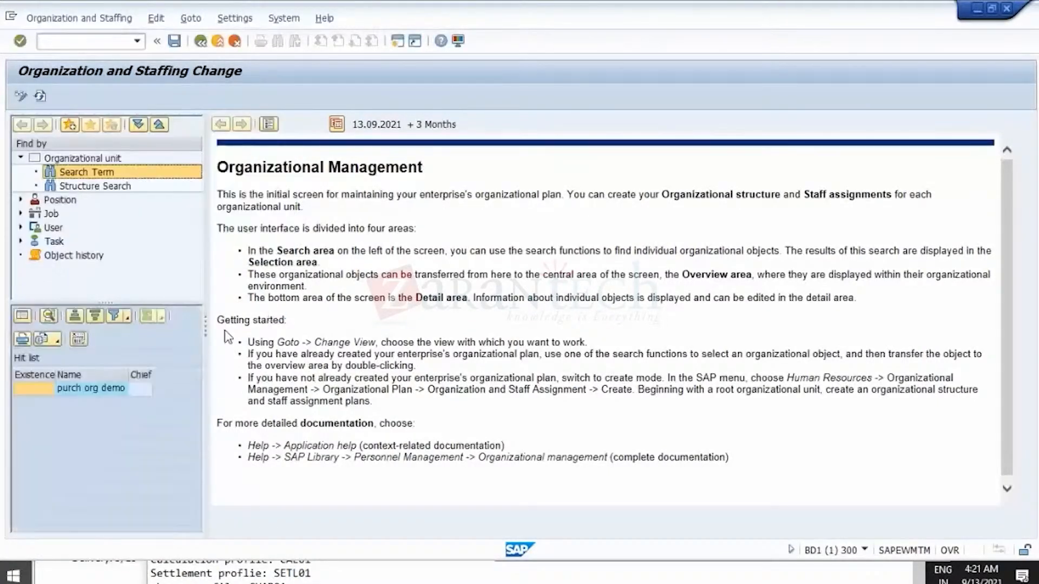
{"action": "left_click", "coordinate": [93, 393]}
{"action": "double_click", "coordinate": [93, 393]}
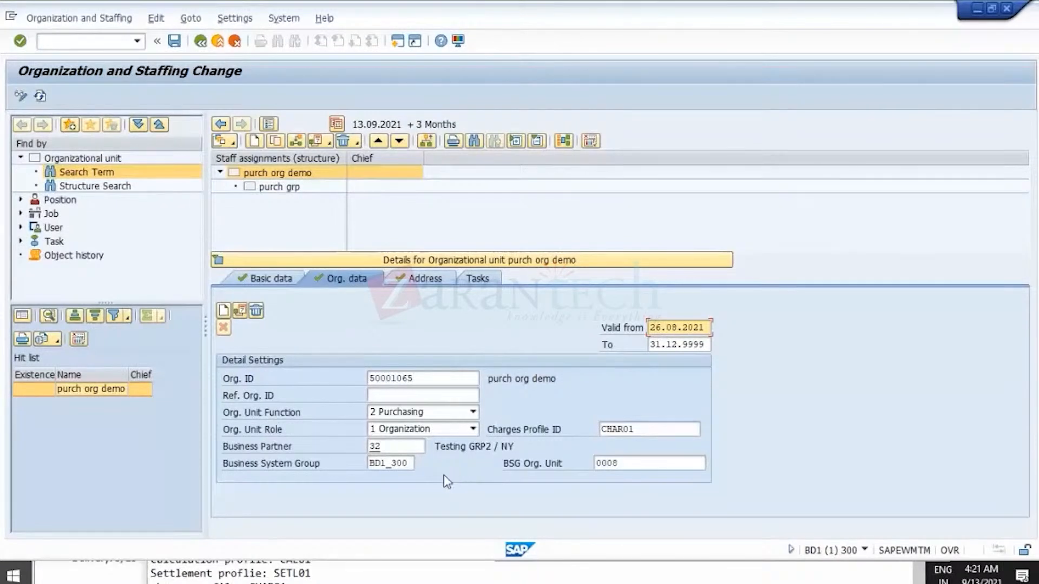
Step: Review the basic data, address, tasks and org. data of the organizational unit purch org demo
{"action": "left_click", "coordinate": [277, 277]}
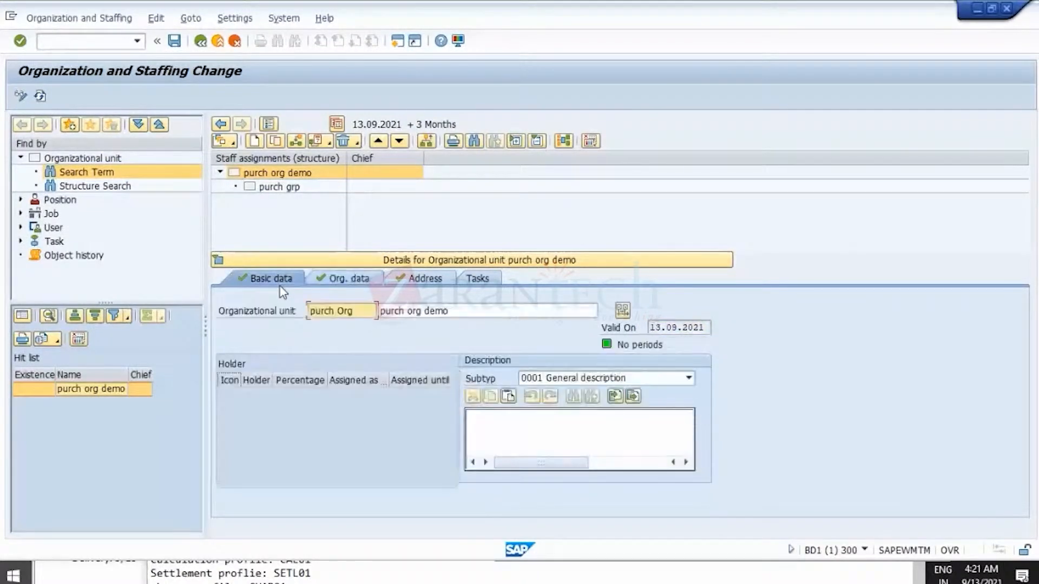
{"action": "left_click", "coordinate": [346, 278]}
{"action": "left_click", "coordinate": [433, 281]}
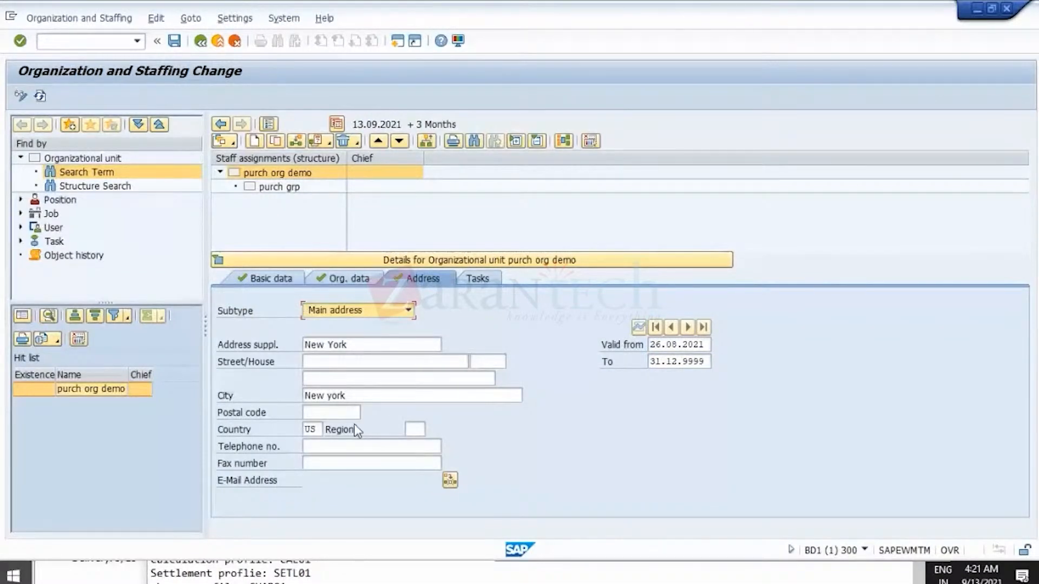
{"action": "left_click", "coordinate": [332, 361]}
{"action": "left_click", "coordinate": [337, 378]}
{"action": "left_click", "coordinate": [340, 395]}
{"action": "left_click", "coordinate": [328, 415]}
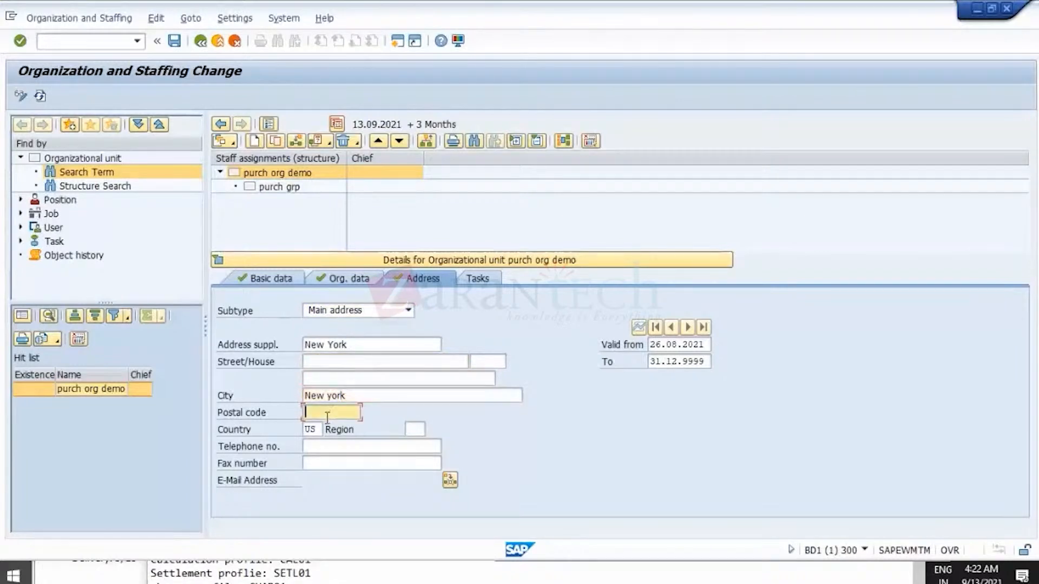
{"action": "left_click", "coordinate": [479, 280]}
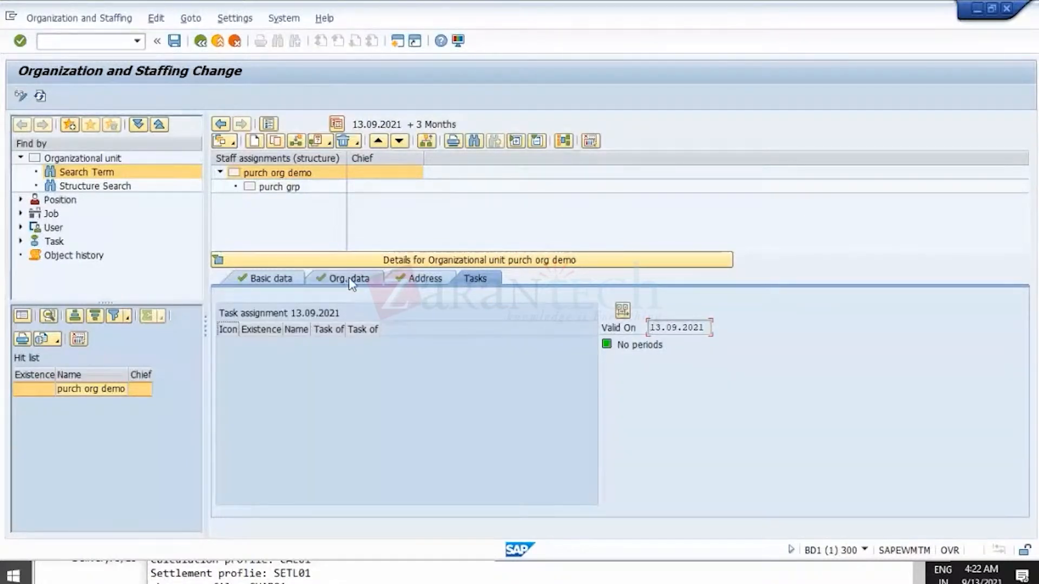
{"action": "left_click", "coordinate": [350, 282]}
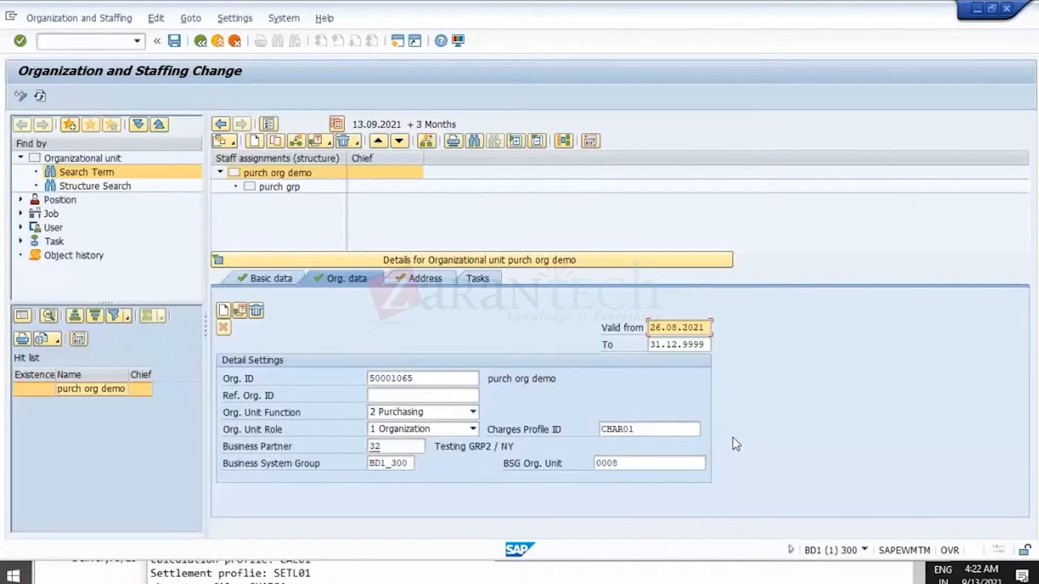
Step: Check the BSG Org. Unit and select the Charges Profile ID value CHAR01 in the detail settings
{"action": "left_click", "coordinate": [638, 464]}
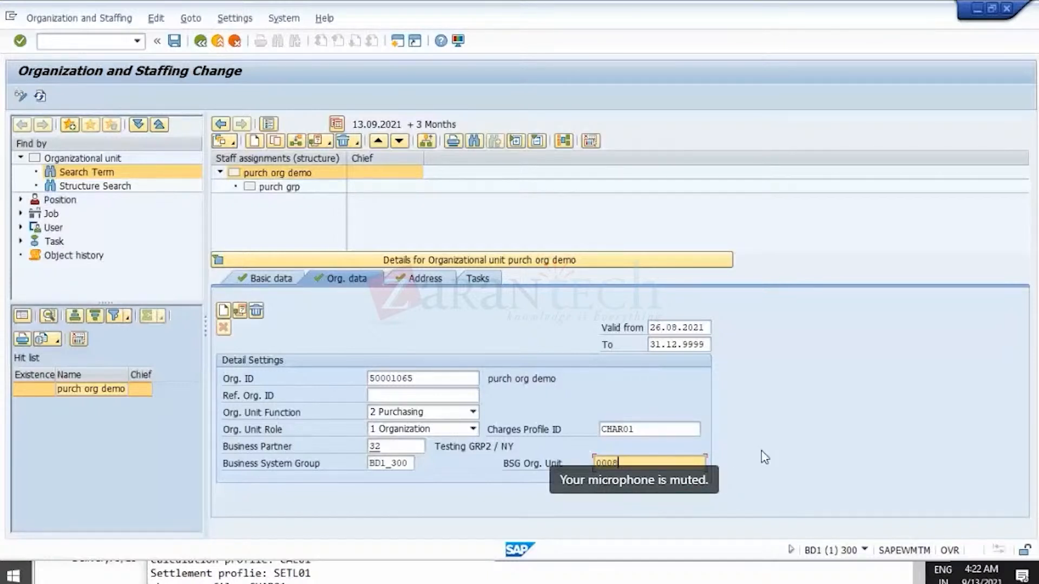
{"action": "key", "text": "shift+Tab"}
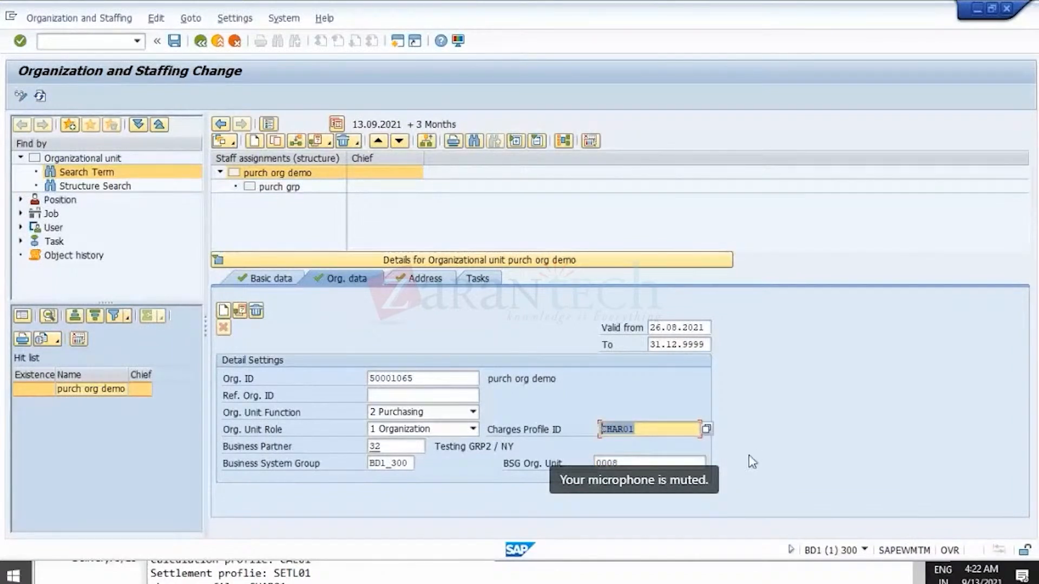
{"action": "left_click", "coordinate": [662, 431]}
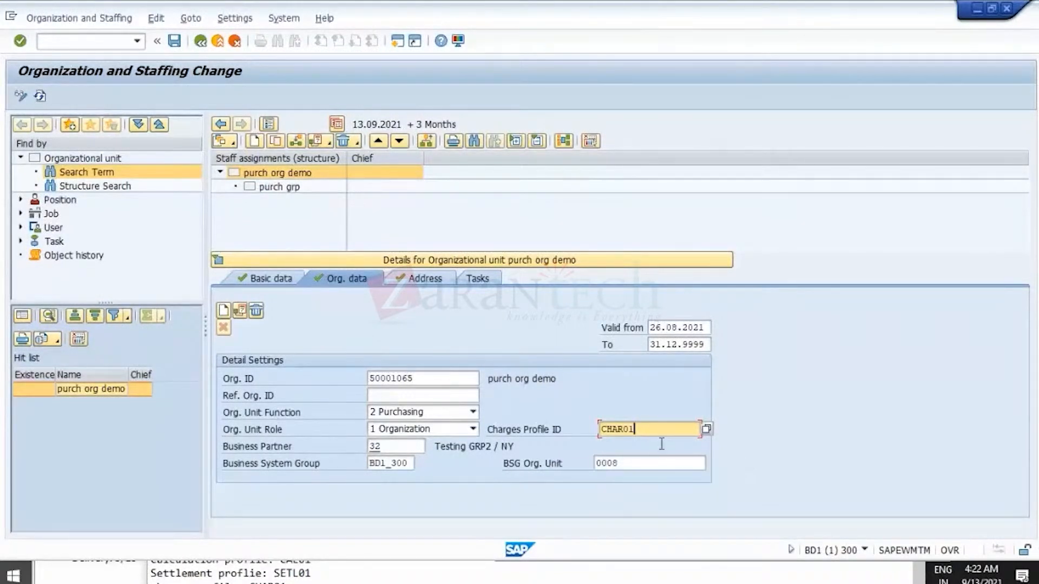
{"action": "left_click_drag", "start_coordinate": [661, 435], "coordinate": [578, 431]}
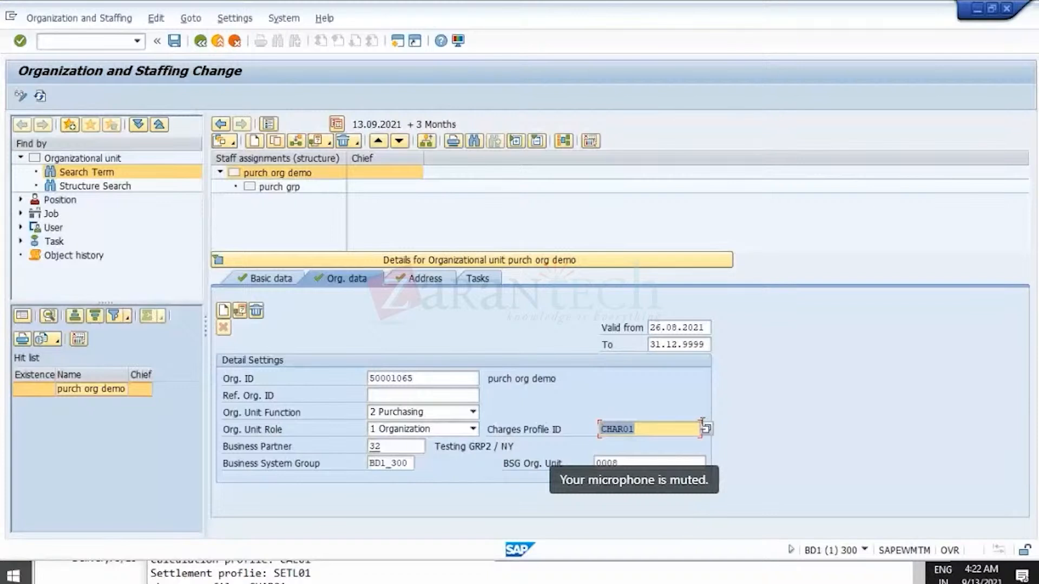
Step: Start the customizing project transaction with /nspro and display the SAP Reference IMG
{"action": "left_click", "coordinate": [61, 42]}
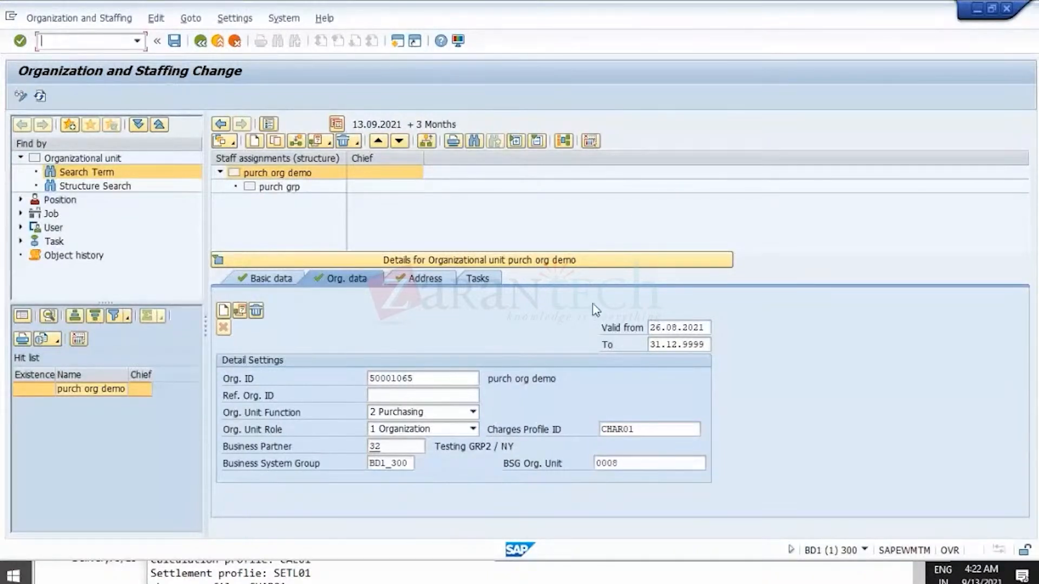
{"action": "left_click_drag", "start_coordinate": [649, 430], "coordinate": [598, 430]}
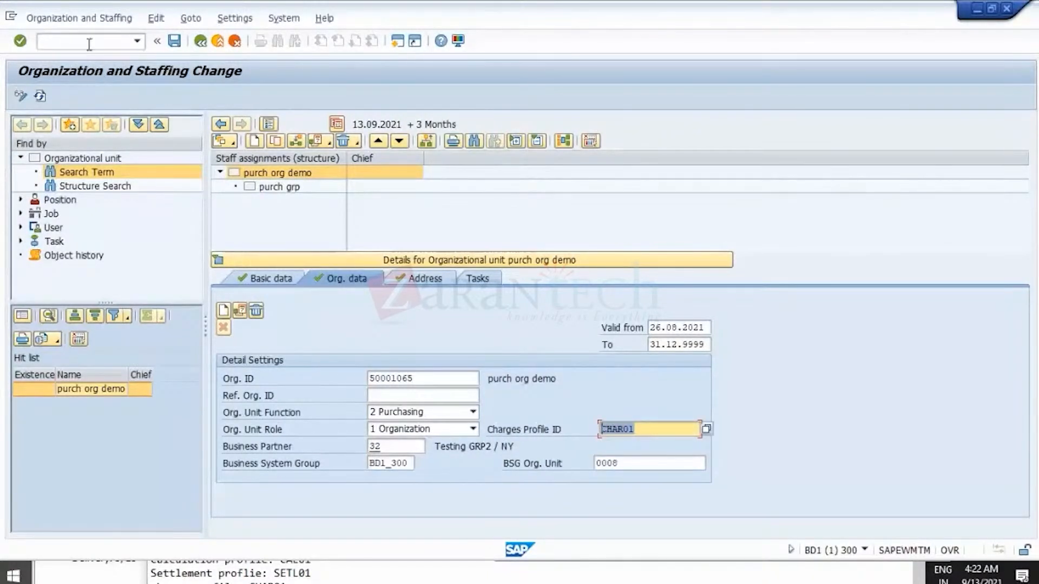
{"action": "left_click", "coordinate": [89, 43]}
{"action": "type", "text": "/nspro"}
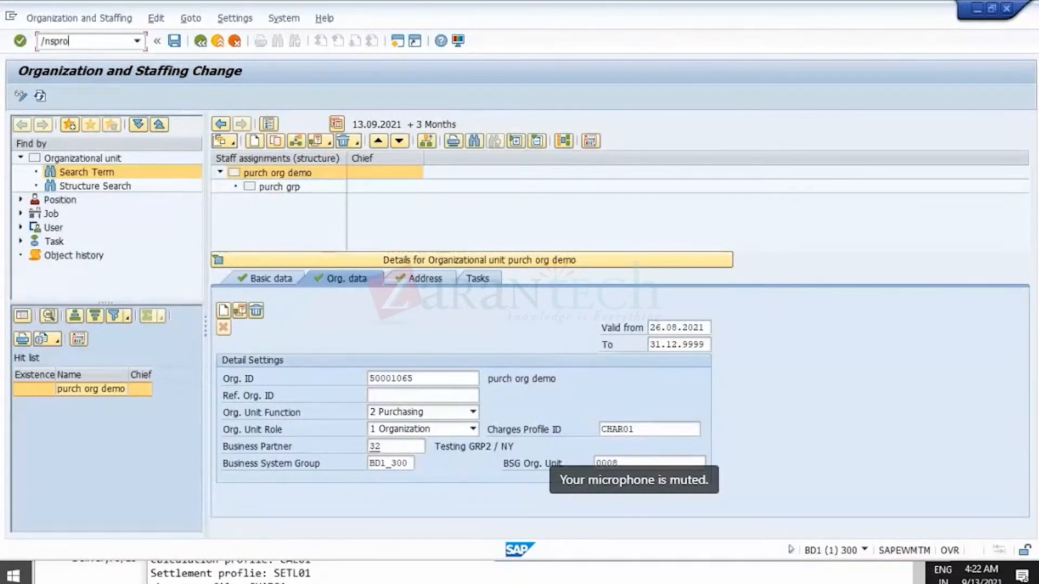
{"action": "key", "text": "Return"}
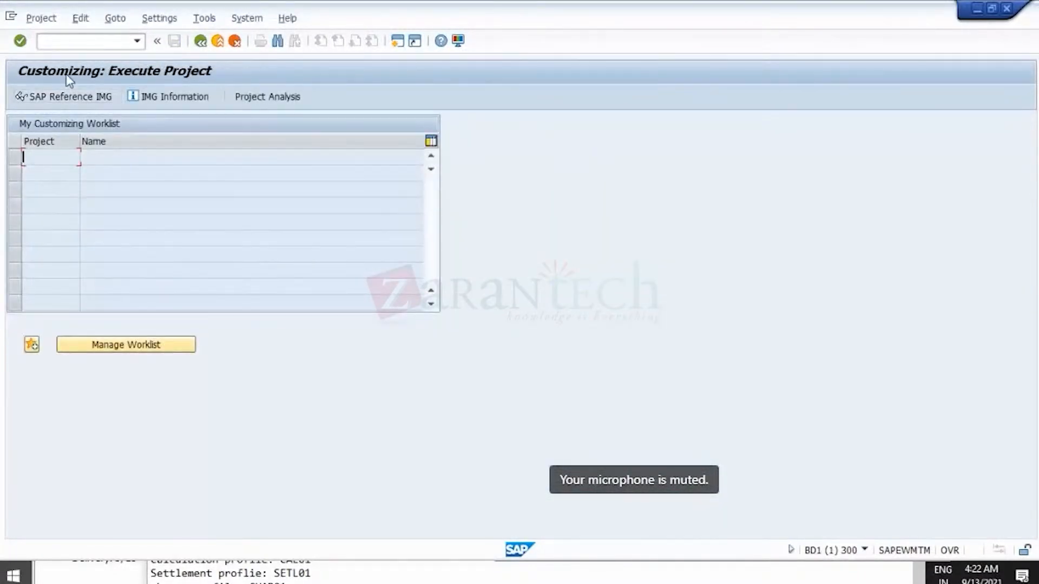
{"action": "left_click", "coordinate": [64, 96]}
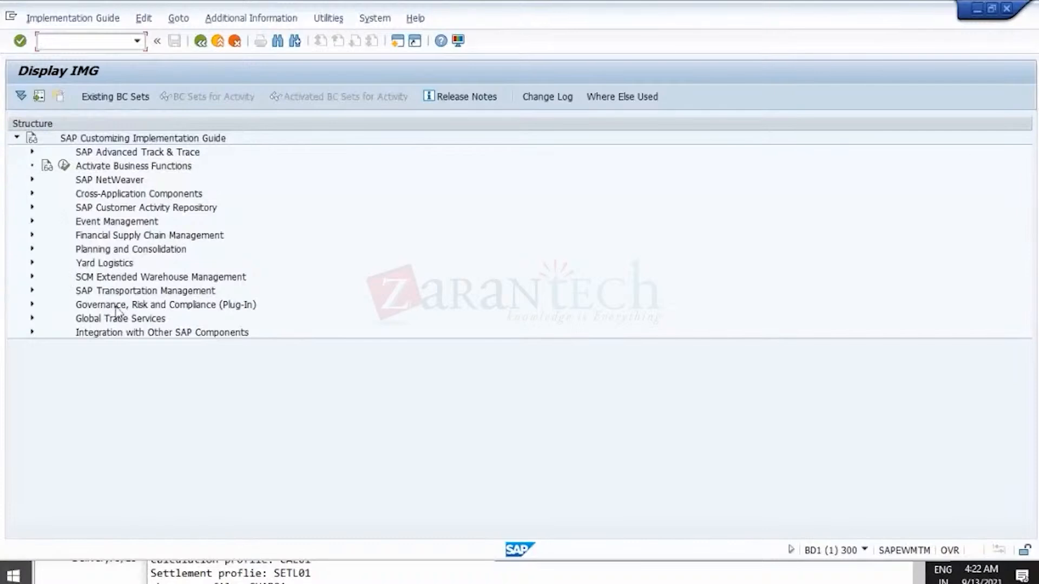
Step: Open charges profile CHAR01 in Define Charges Profiles, under Transportation Management's Basic Functions, Charge Calculation, Basic Settings
{"action": "left_click", "coordinate": [32, 291]}
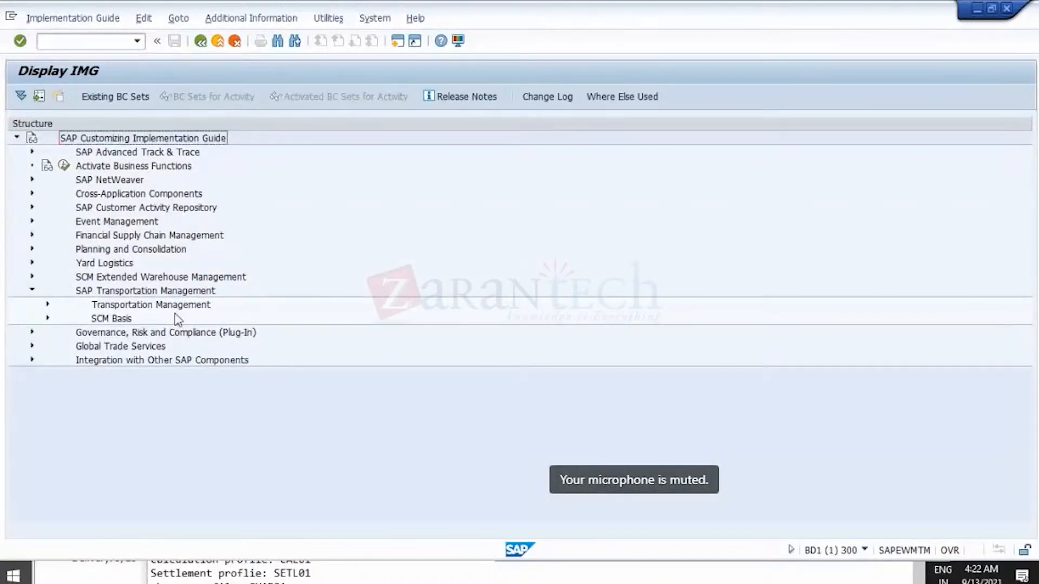
{"action": "left_click", "coordinate": [48, 304]}
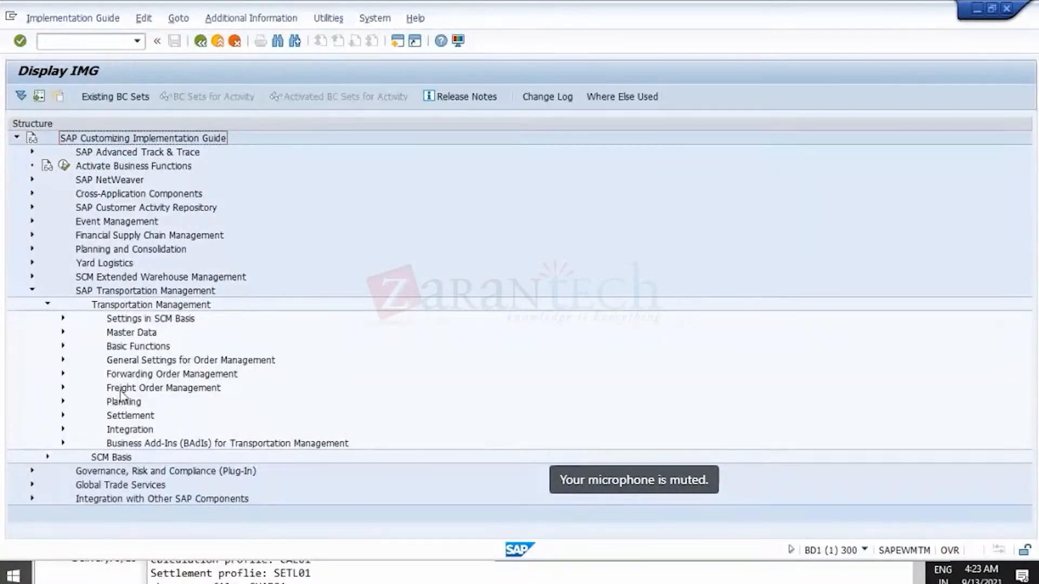
{"action": "left_click", "coordinate": [63, 347]}
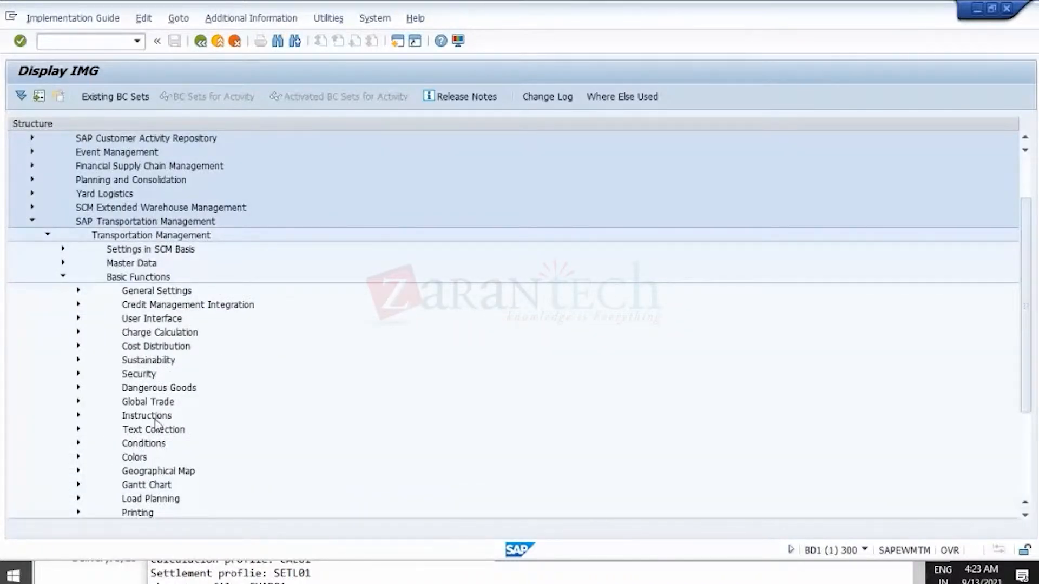
{"action": "left_click", "coordinate": [149, 359]}
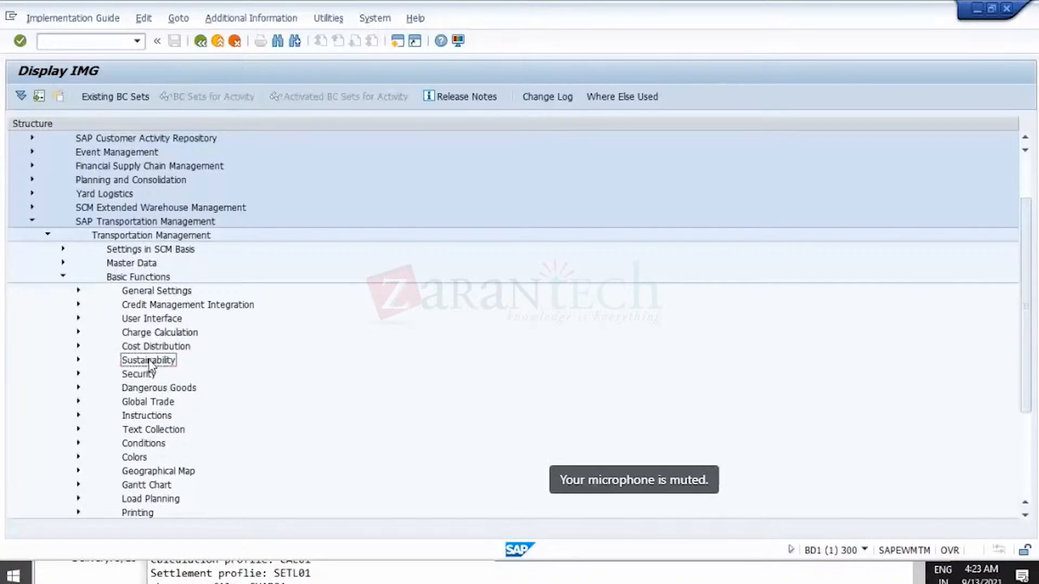
{"action": "left_click", "coordinate": [152, 388]}
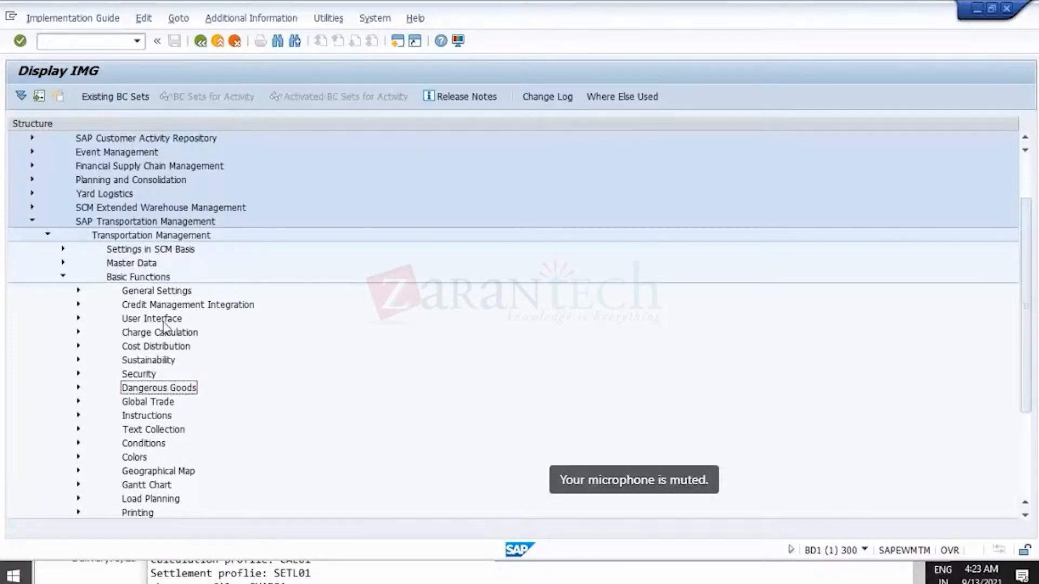
{"action": "left_click", "coordinate": [79, 334]}
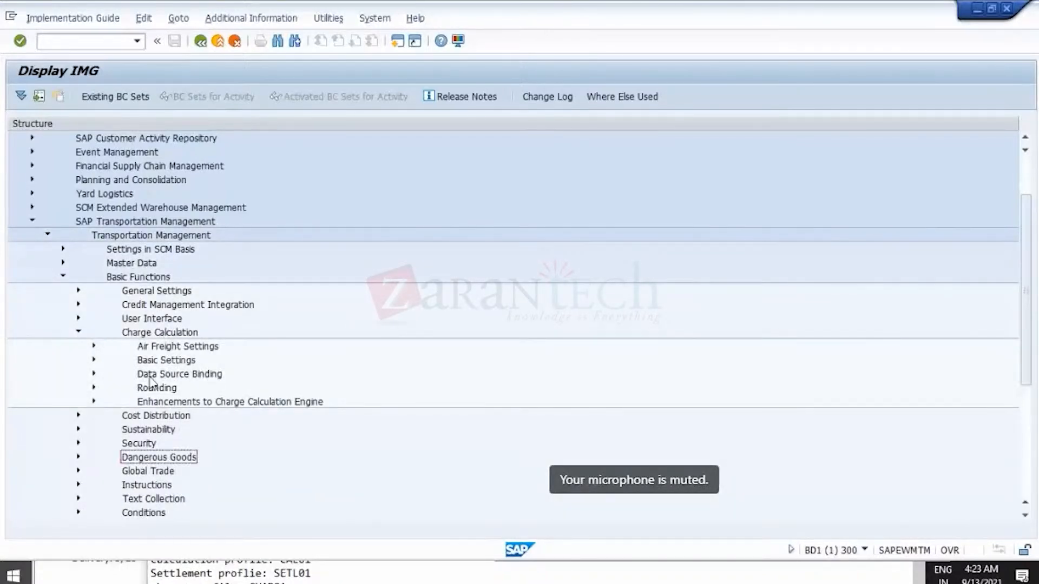
{"action": "left_click", "coordinate": [93, 360]}
{"action": "scroll", "coordinate": [207, 391], "scroll_direction": "down", "scroll_amount": 4}
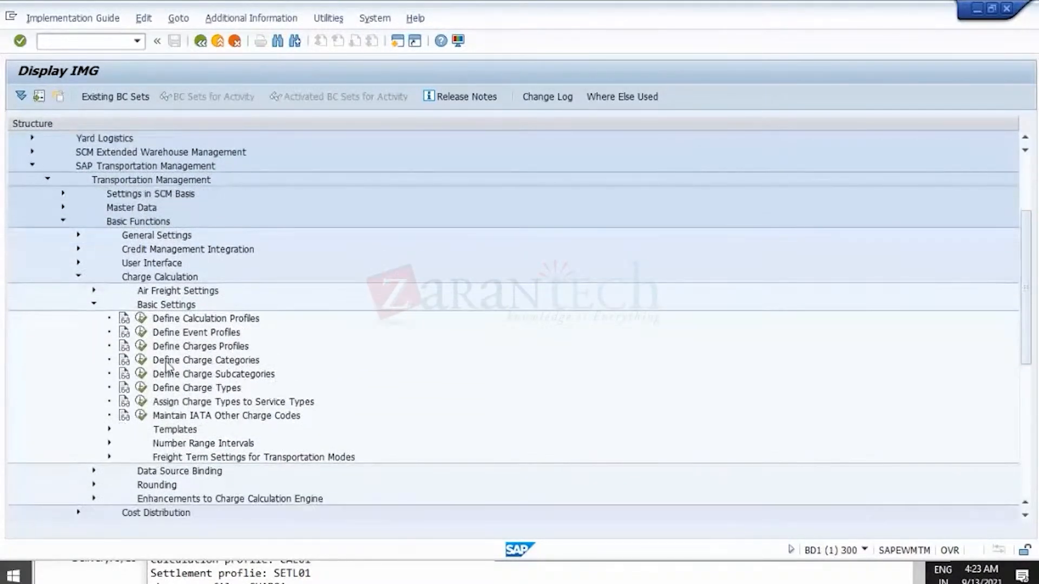
{"action": "left_click", "coordinate": [141, 345]}
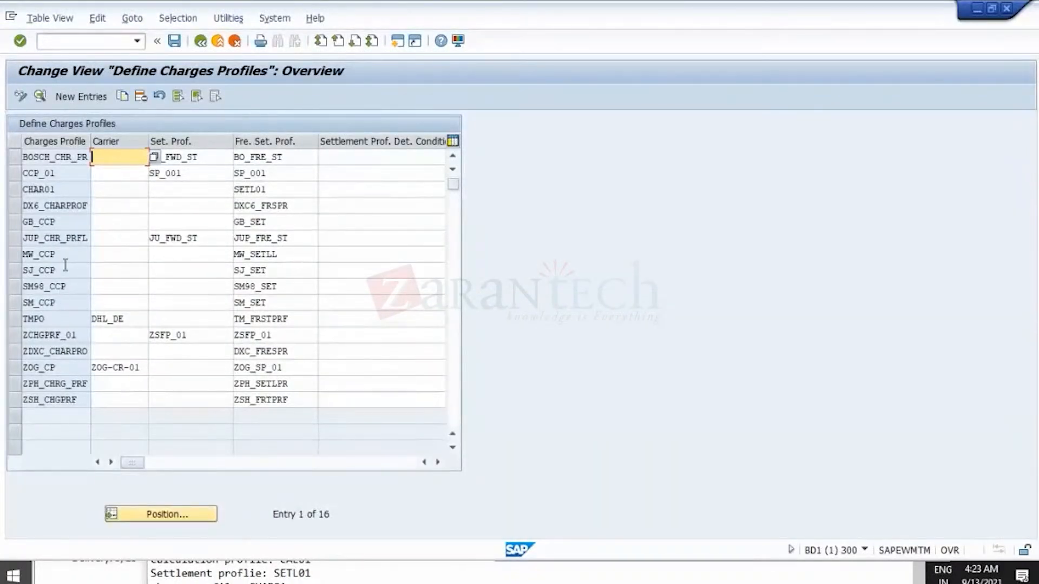
{"action": "double_click", "coordinate": [66, 190]}
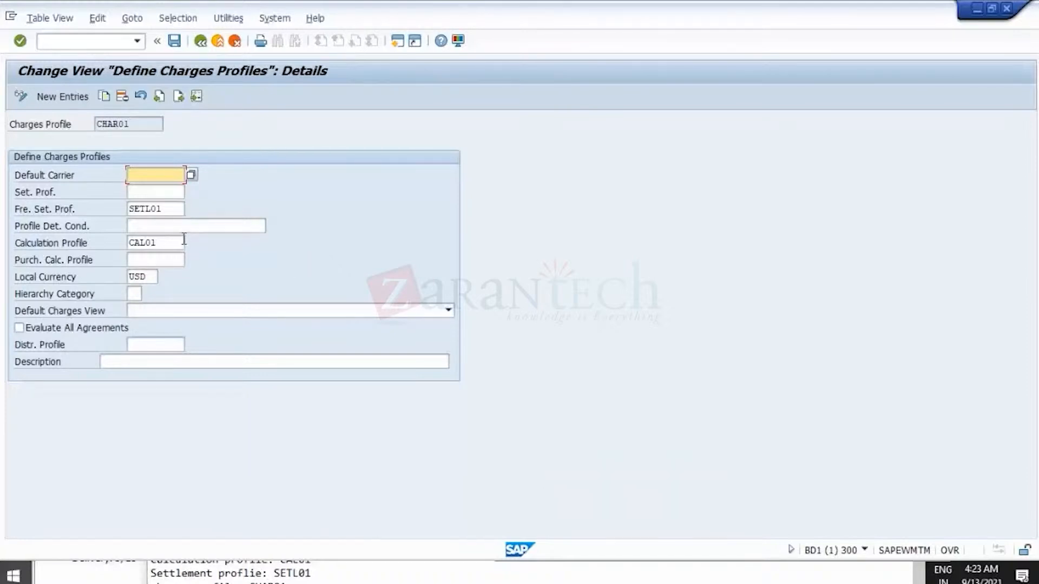
Step: Move CAL01 from Calculation Profile to Purch. Calc. Profile in CHAR01 and save it under the proposed customizing request REQTesting12
{"action": "left_click", "coordinate": [60, 242]}
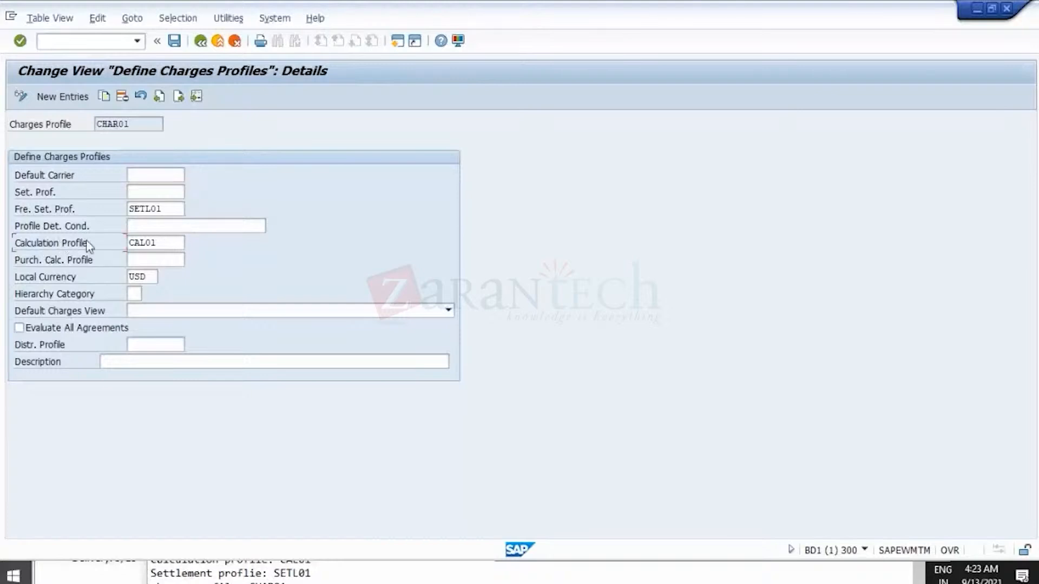
{"action": "double_click", "coordinate": [163, 242]}
{"action": "key", "text": "ctrl+c"}
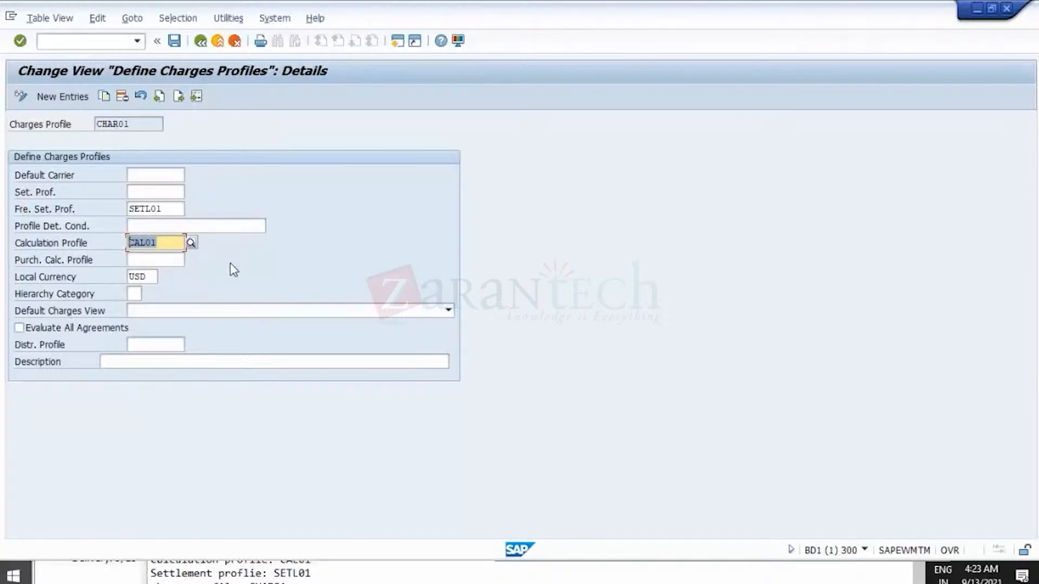
{"action": "key", "text": "Delete"}
{"action": "left_click", "coordinate": [154, 260]}
{"action": "key", "text": "ctrl+v"}
{"action": "key", "text": "Return"}
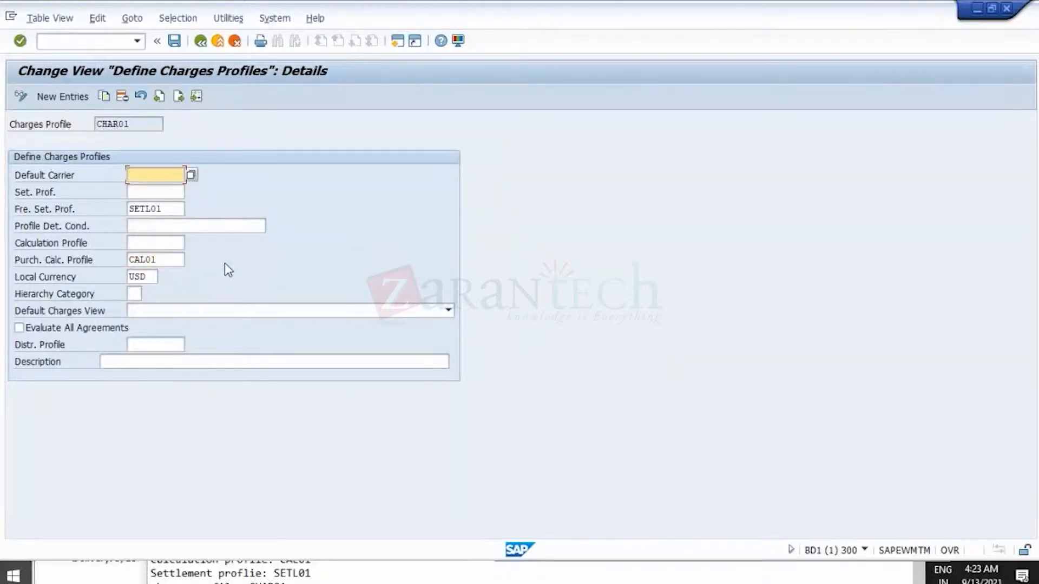
{"action": "left_click", "coordinate": [162, 243]}
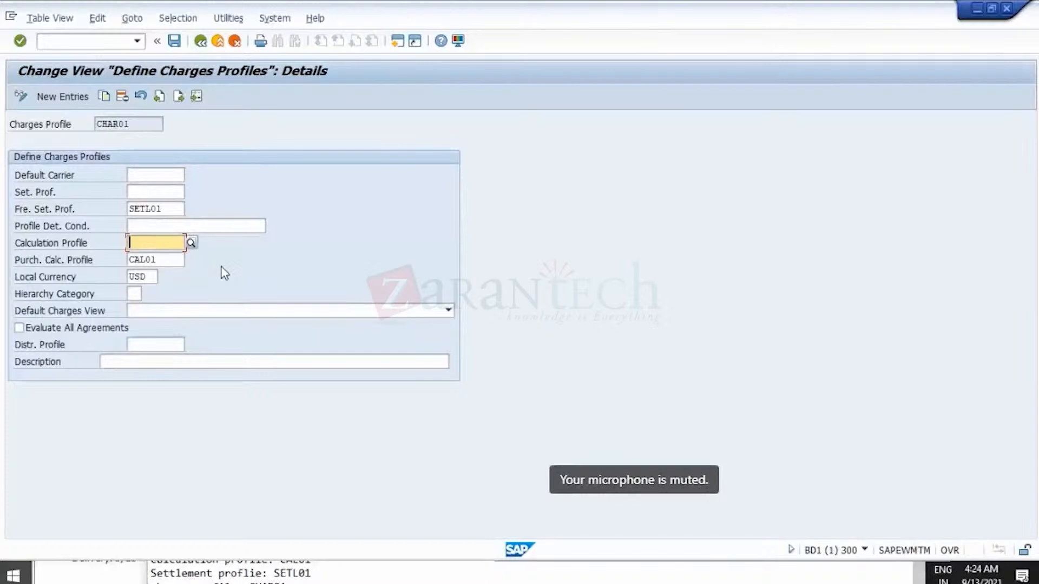
{"action": "left_click", "coordinate": [174, 41]}
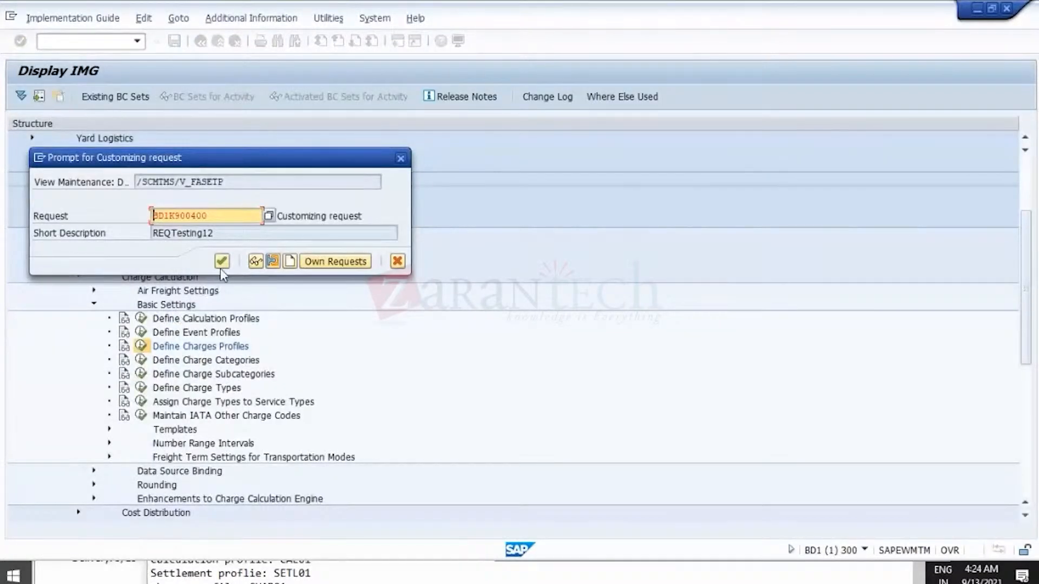
{"action": "key", "text": "Return"}
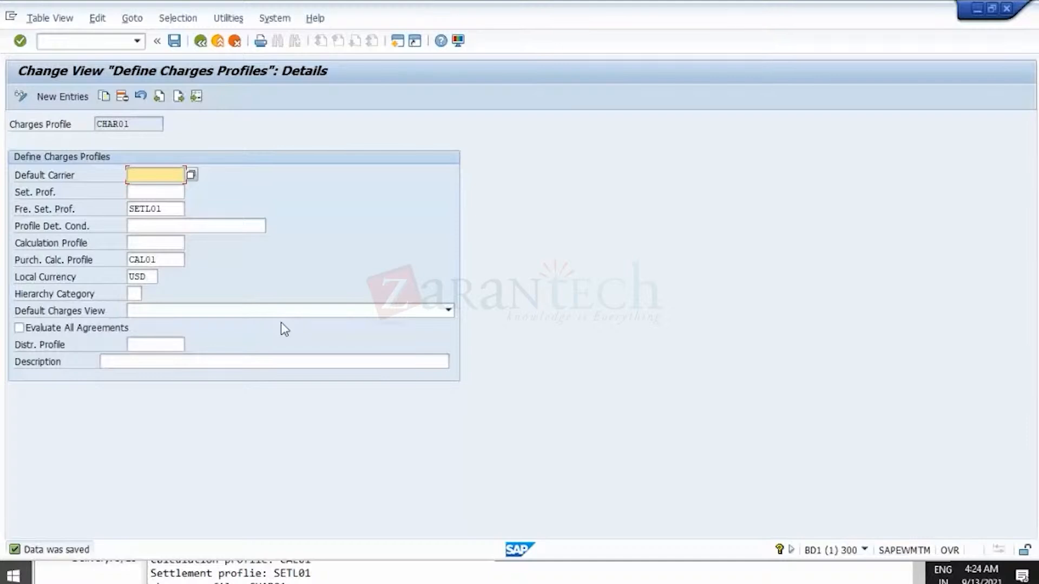
Step: Copy the Purch. Calc. Profile value CAL01 into the Calculation Profile of CHAR01 as well
{"action": "double_click", "coordinate": [164, 258]}
{"action": "key", "text": "ctrl+c"}
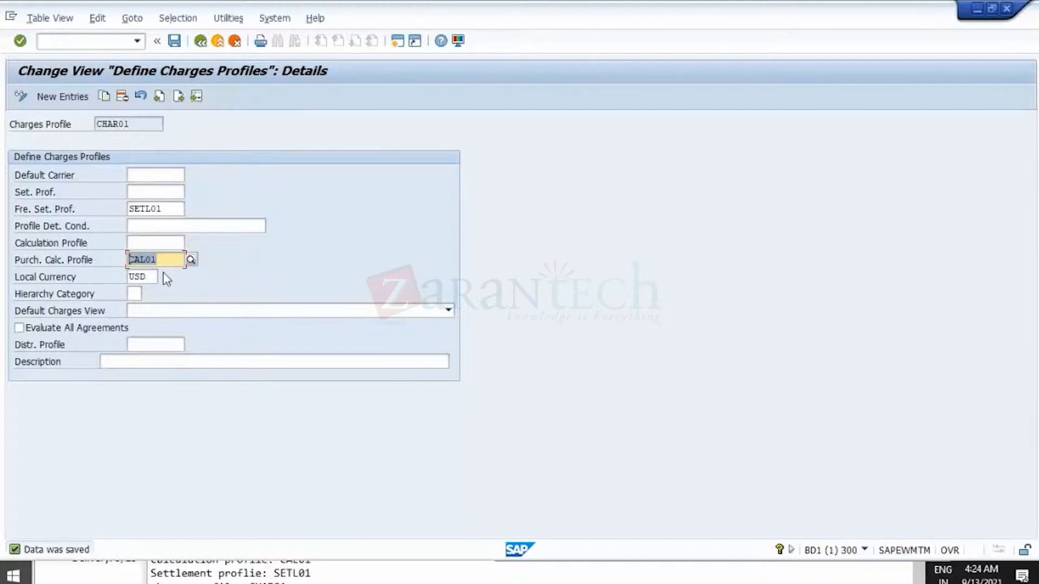
{"action": "left_click", "coordinate": [153, 244]}
{"action": "key", "text": "ctrl+v"}
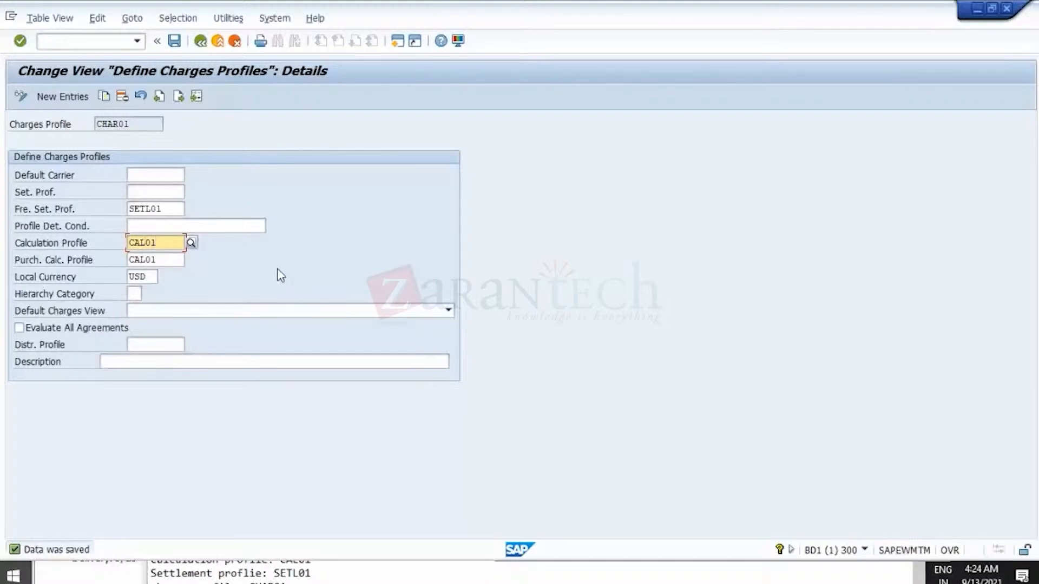
Step: Set the Set. Prof. of CHAR01 to SETL01, matching the freight settlement profile, and save the charges profile
{"action": "left_click", "coordinate": [177, 209]}
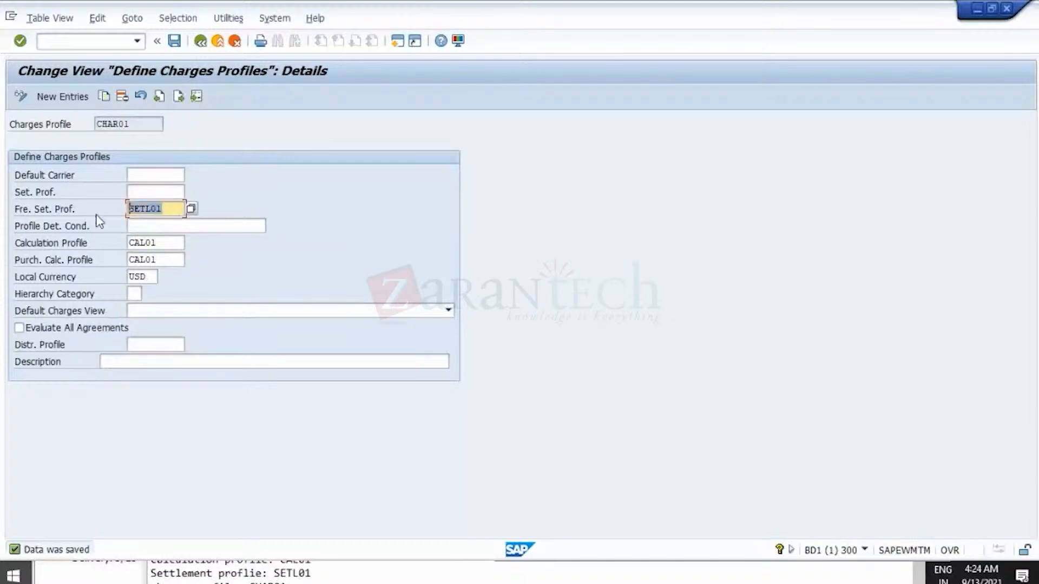
{"action": "left_click", "coordinate": [142, 188]}
{"action": "type", "text": "SETL01"}
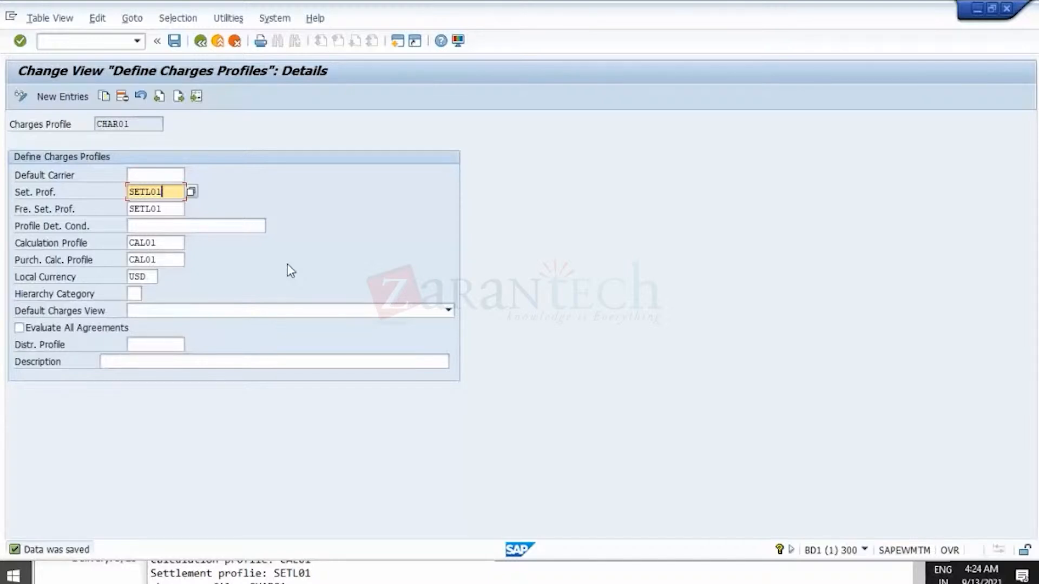
{"action": "left_click", "coordinate": [174, 43]}
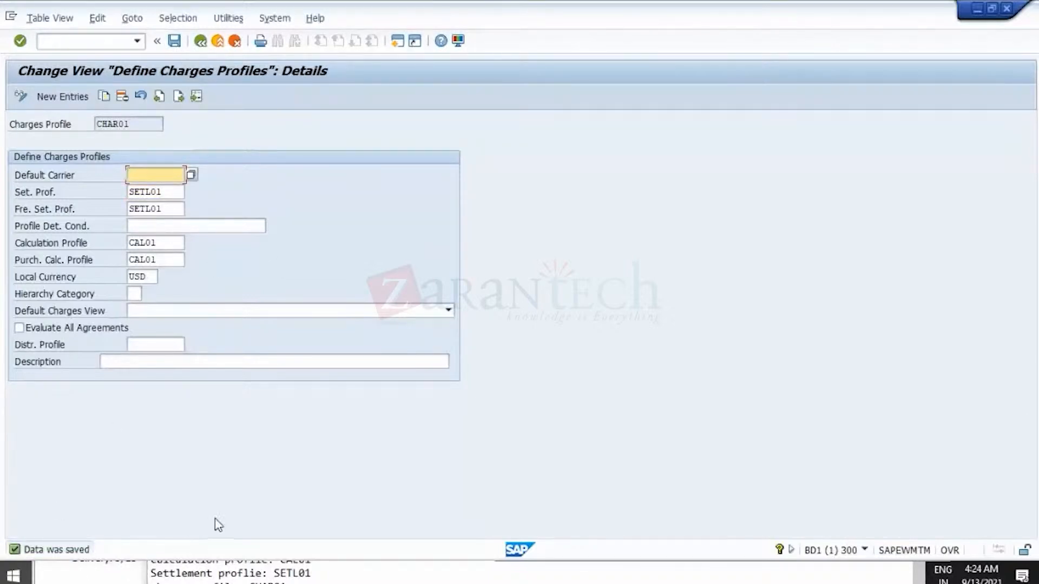
Step: Switch to the ZOG Freight Order window, show its charges and refresh the order without saving its pending changes
{"action": "key", "text": "alt+Tab"}
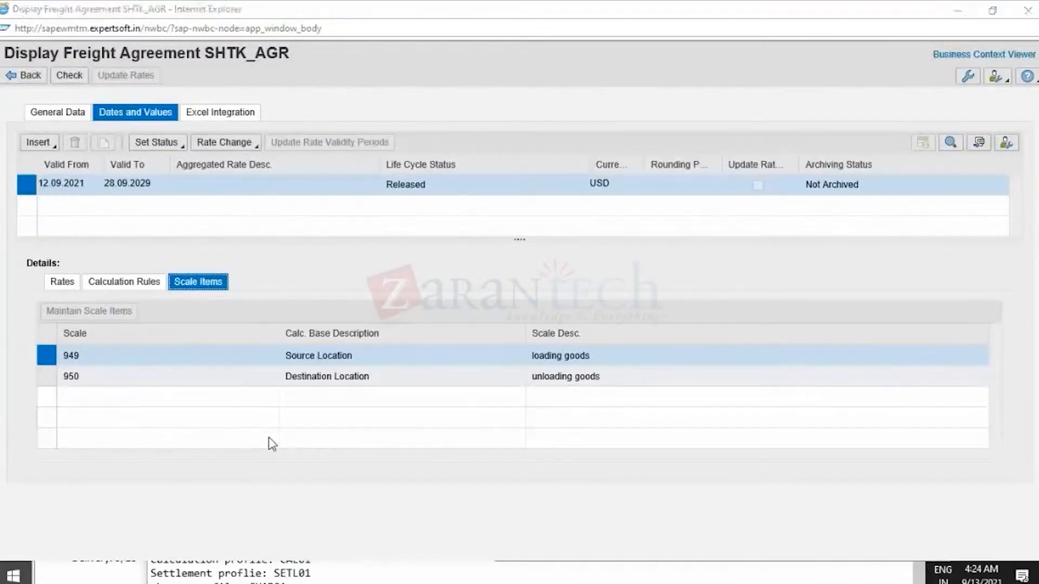
{"action": "key", "text": "alt+Tab"}
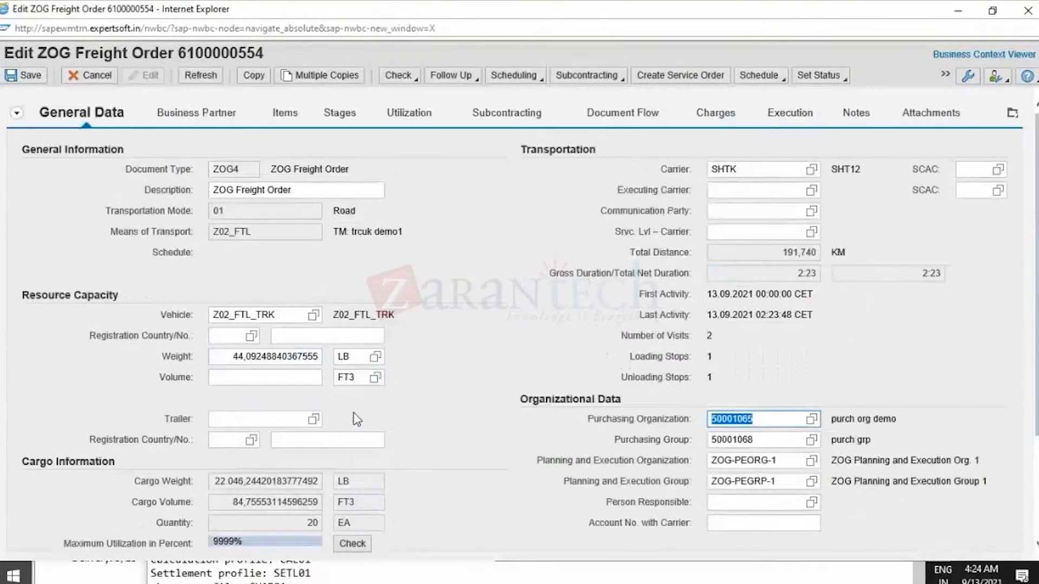
{"action": "left_click", "coordinate": [721, 118]}
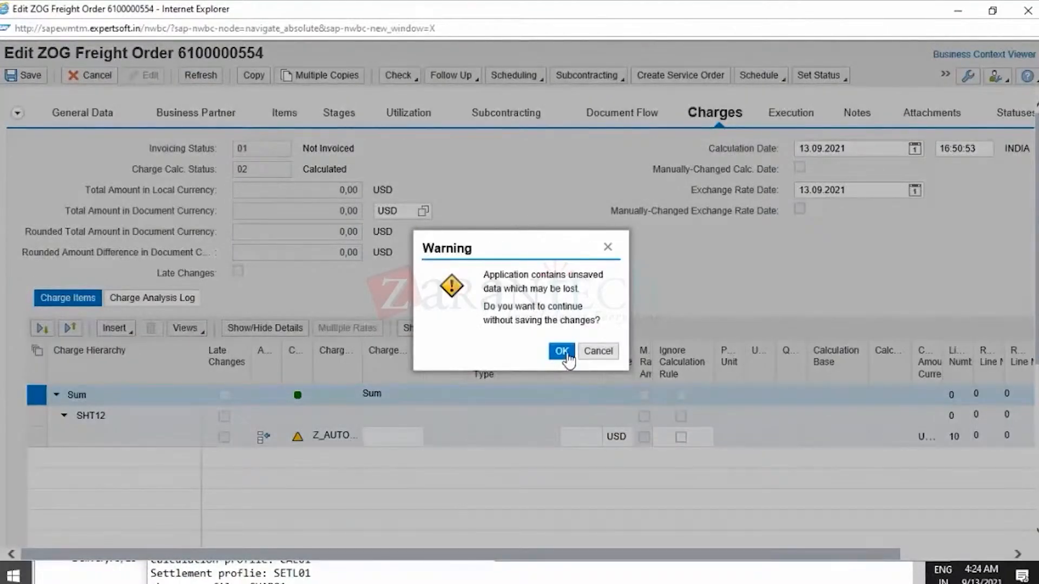
{"action": "left_click", "coordinate": [562, 352]}
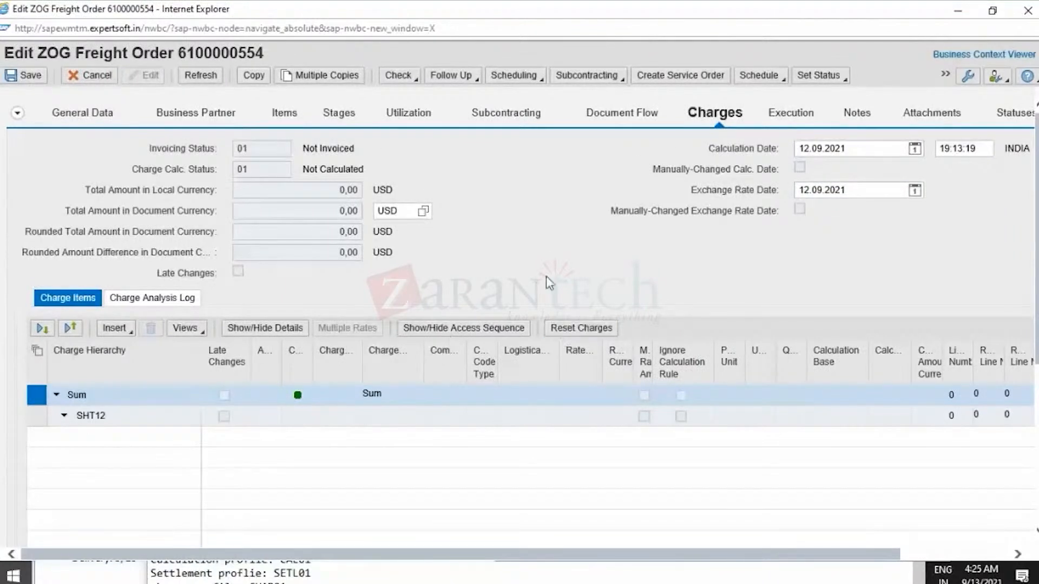
Step: Calculate the freight order's charges, reset the charge lines, and dismiss the resulting messages
{"action": "left_click", "coordinate": [944, 76]}
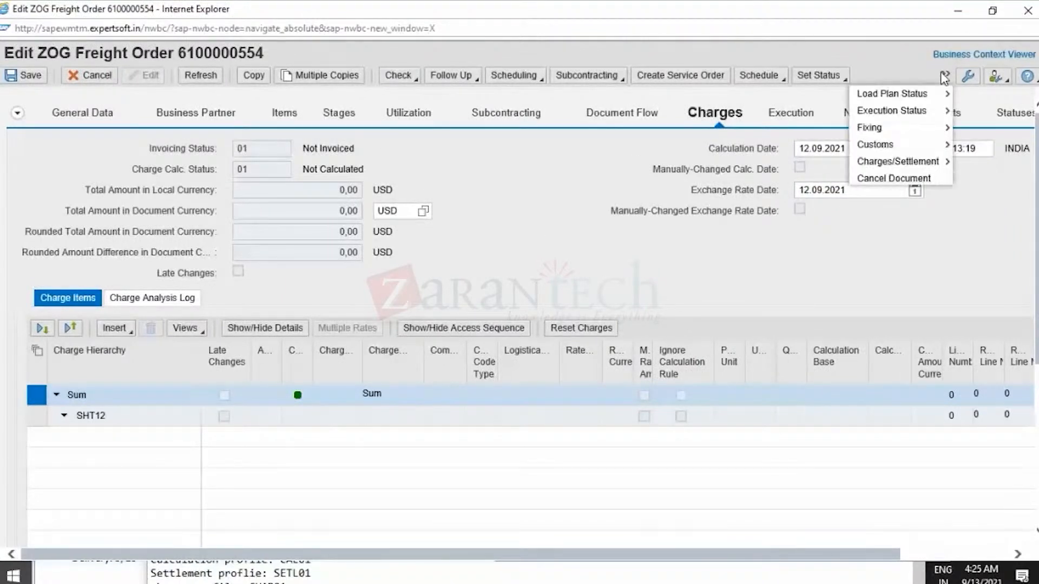
{"action": "mouse_move", "coordinate": [932, 167]}
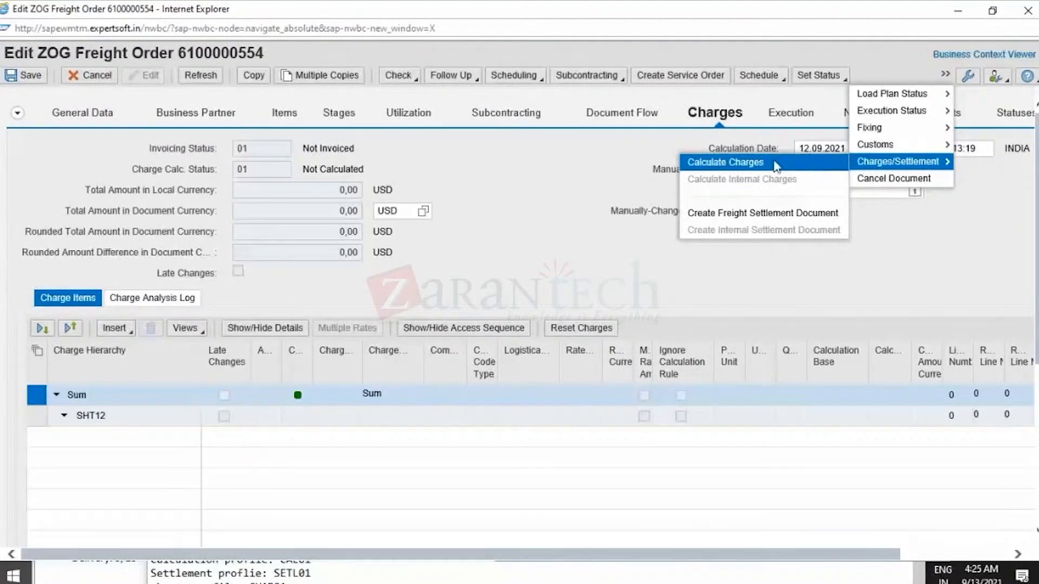
{"action": "left_click", "coordinate": [752, 162]}
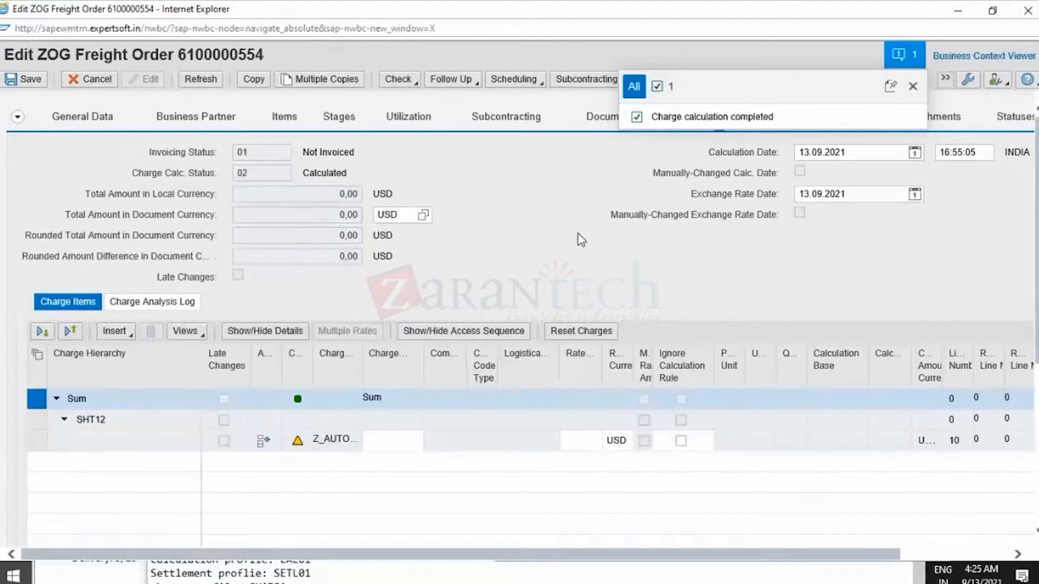
{"action": "left_click", "coordinate": [913, 86]}
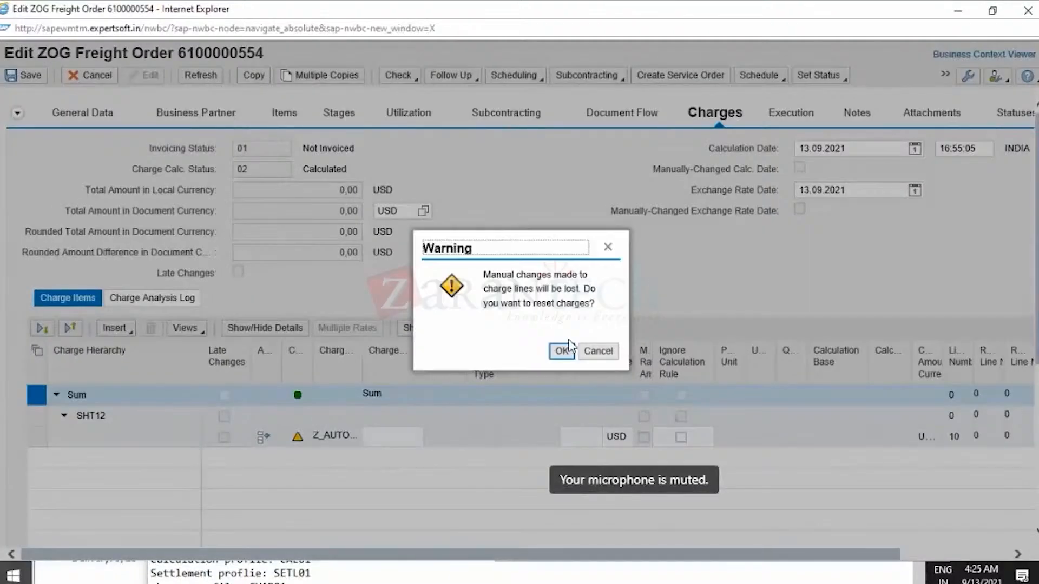
{"action": "left_click", "coordinate": [566, 349]}
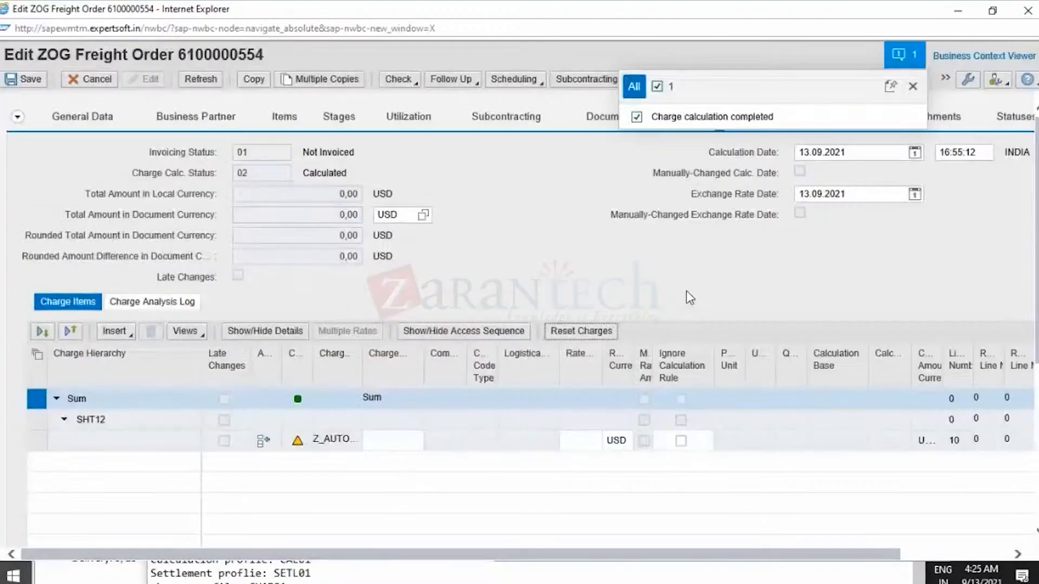
{"action": "left_click", "coordinate": [913, 86]}
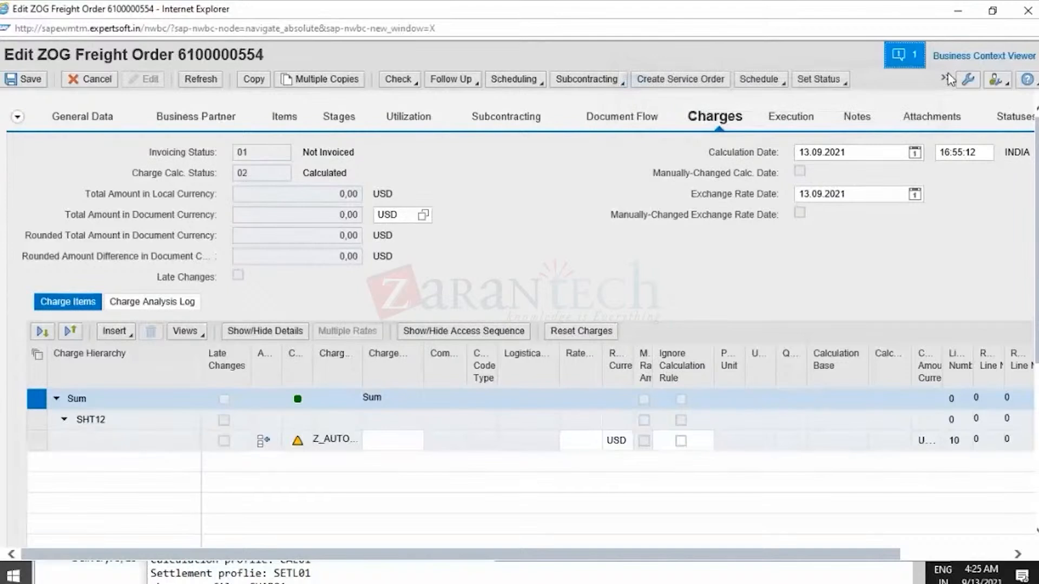
Step: Calculate the freight order's charges again and dismiss the resulting message
{"action": "left_click", "coordinate": [946, 79]}
{"action": "left_click", "coordinate": [947, 81]}
{"action": "left_click", "coordinate": [946, 80]}
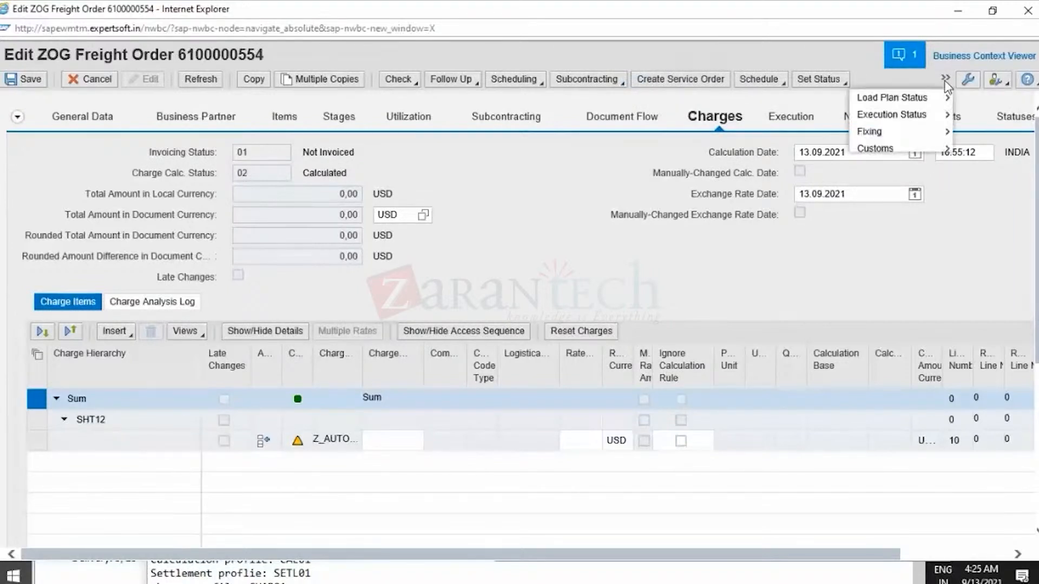
{"action": "mouse_move", "coordinate": [915, 161]}
{"action": "left_click", "coordinate": [728, 165]}
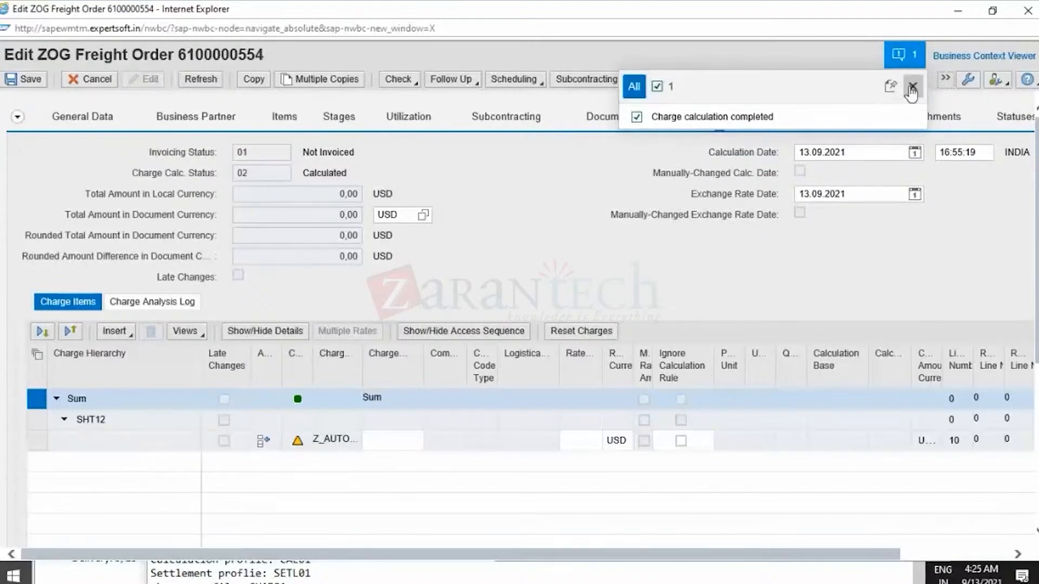
{"action": "left_click", "coordinate": [913, 86]}
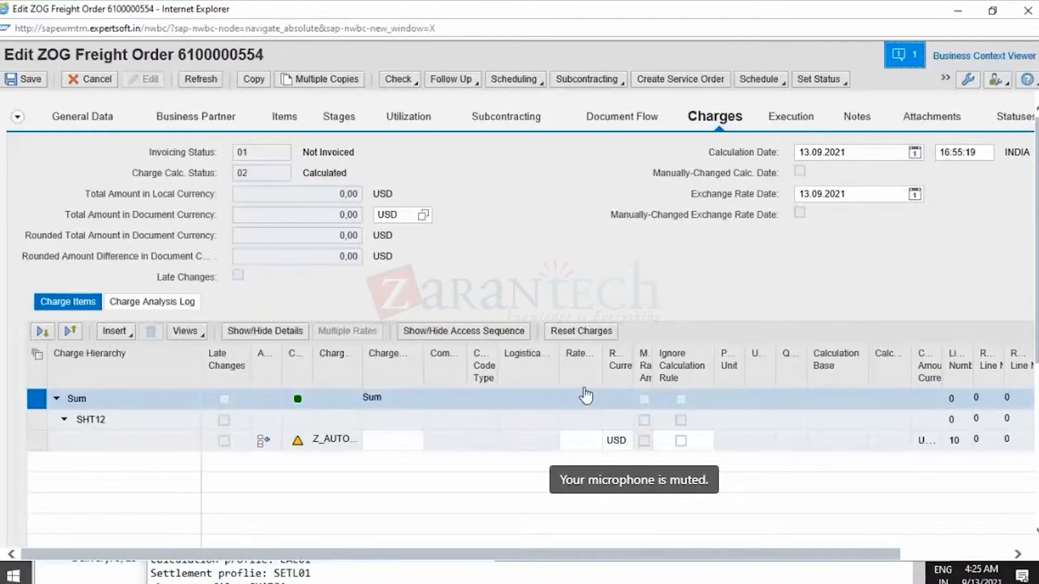
Step: Reset the freight order's charges, accepting the loss of manual changes, and close the message list
{"action": "left_click", "coordinate": [574, 332]}
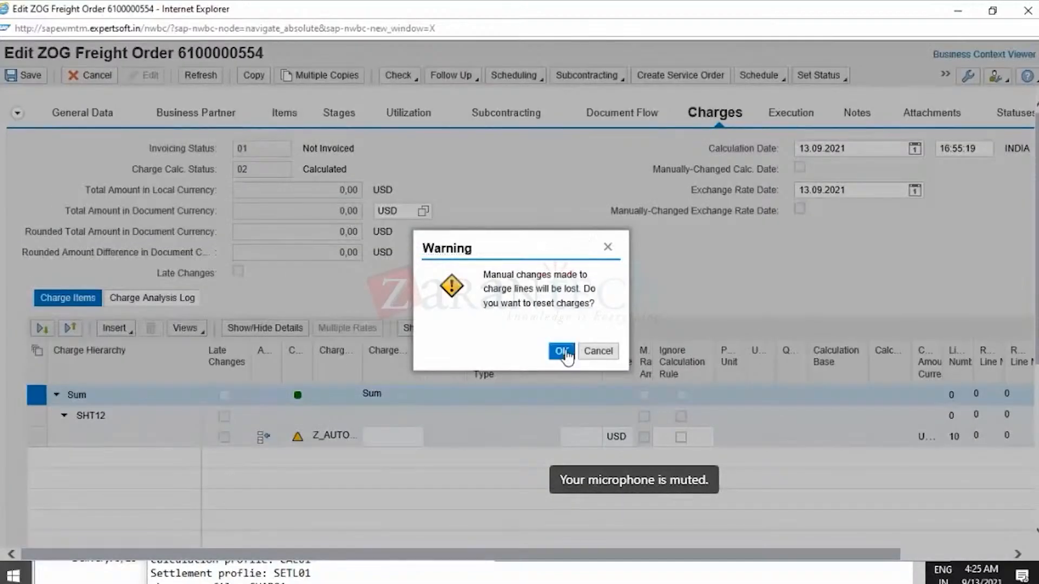
{"action": "key", "text": "Return"}
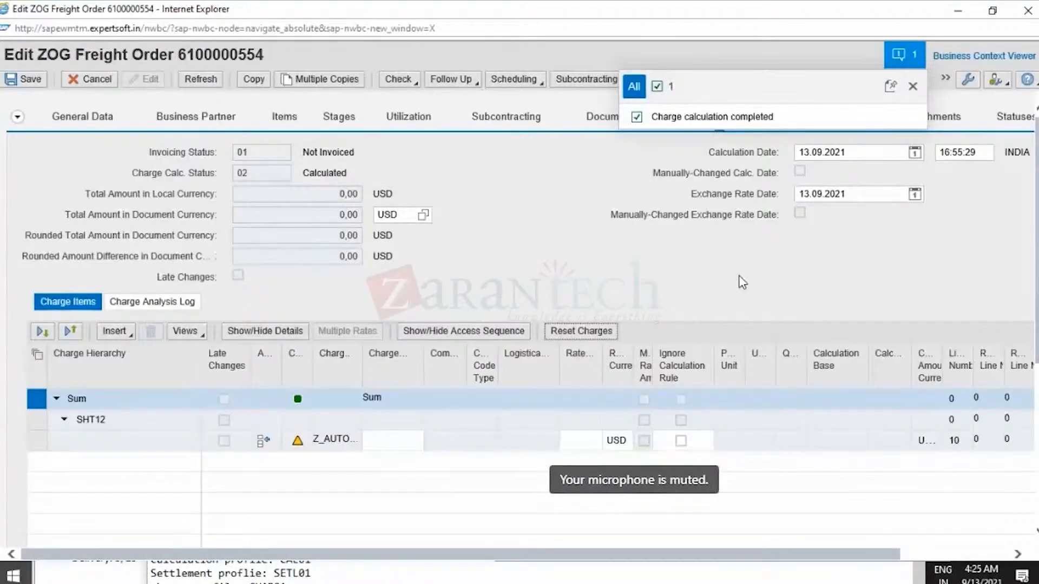
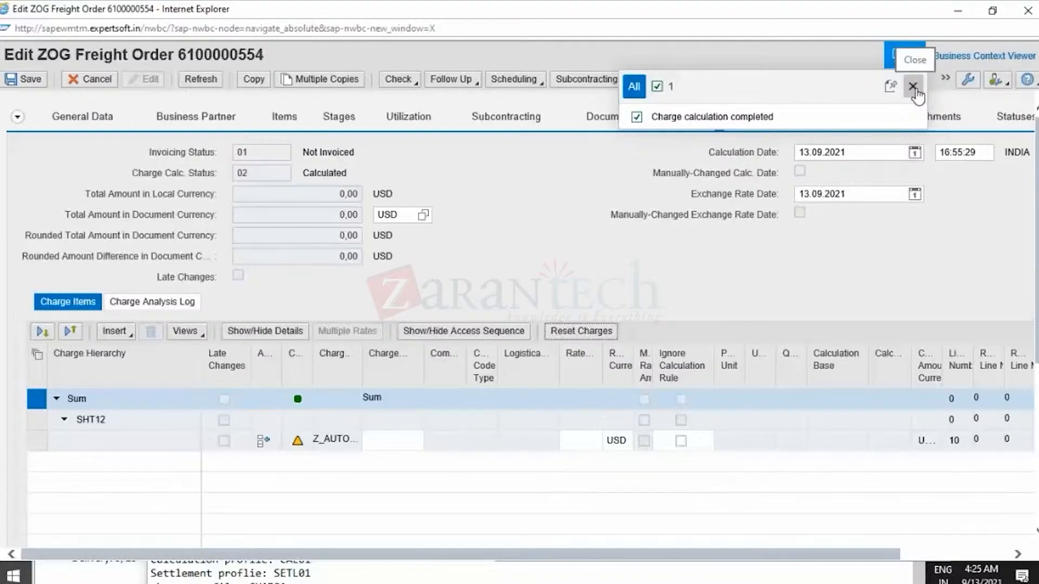
{"action": "left_click", "coordinate": [912, 87]}
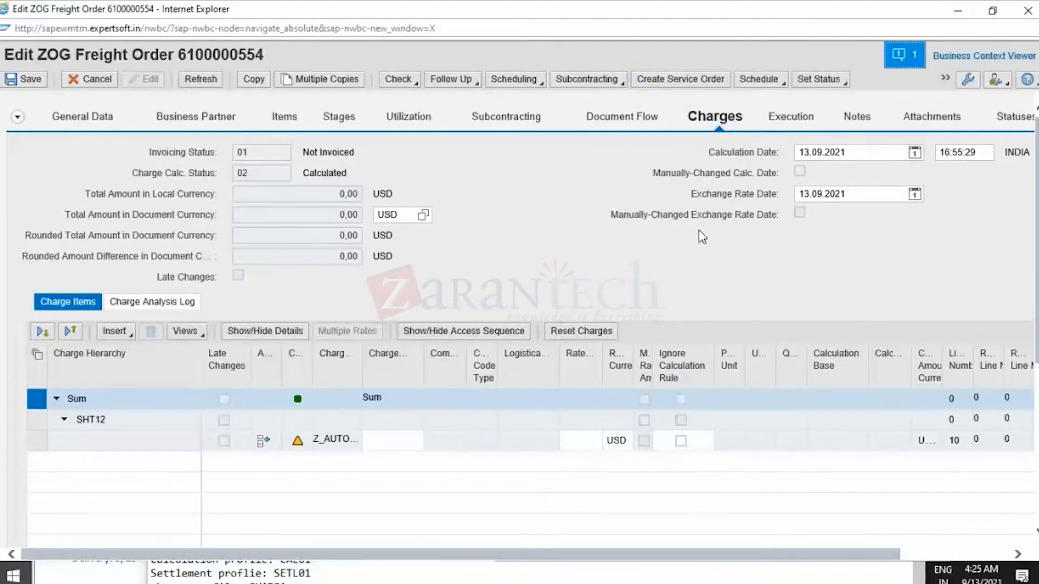
Step: Switch to the SAP window with the charges profile, run transaction /nspro and display the reference IMG
{"action": "key", "text": "alt+Tab"}
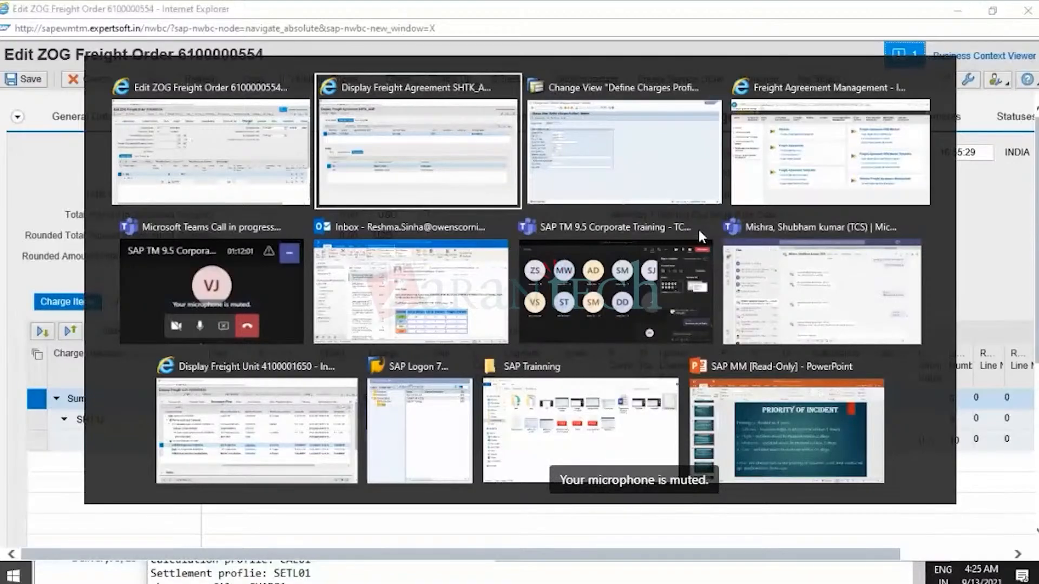
{"action": "key", "text": "alt+Tab"}
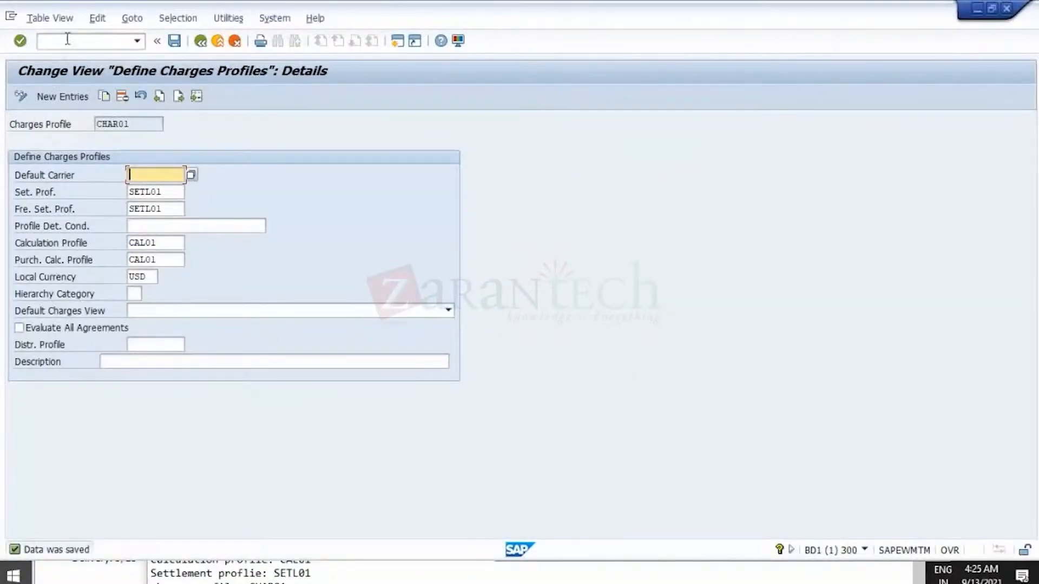
{"action": "left_click", "coordinate": [67, 39]}
{"action": "type", "text": "/nspro"}
{"action": "key", "text": "Return"}
{"action": "left_click", "coordinate": [79, 98]}
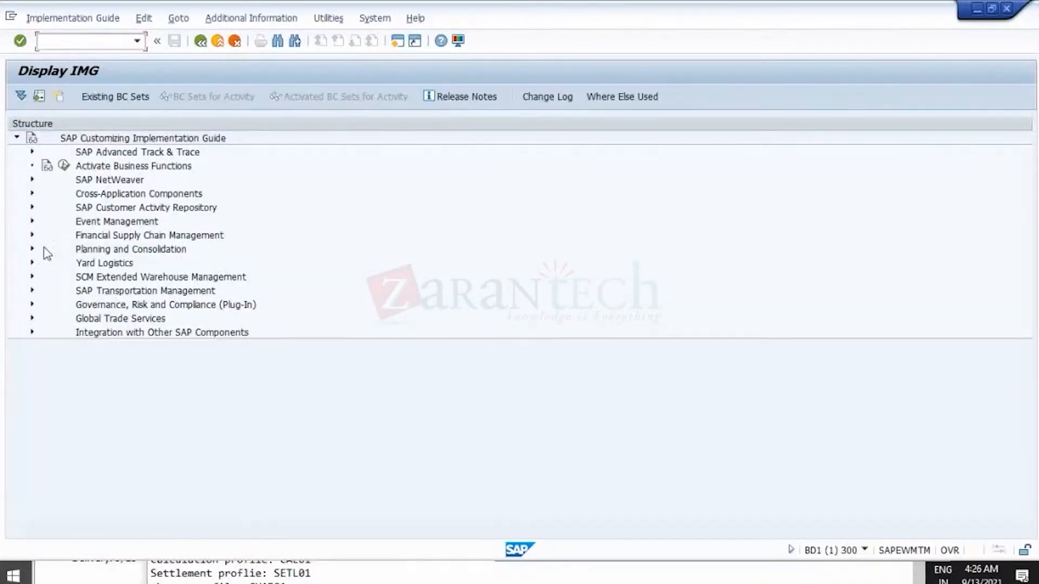
Step: Expand the IMG through SAP Transportation Management, Transportation Management, Basic Functions and Charge Calculation to its Basic Settings
{"action": "left_click", "coordinate": [31, 291]}
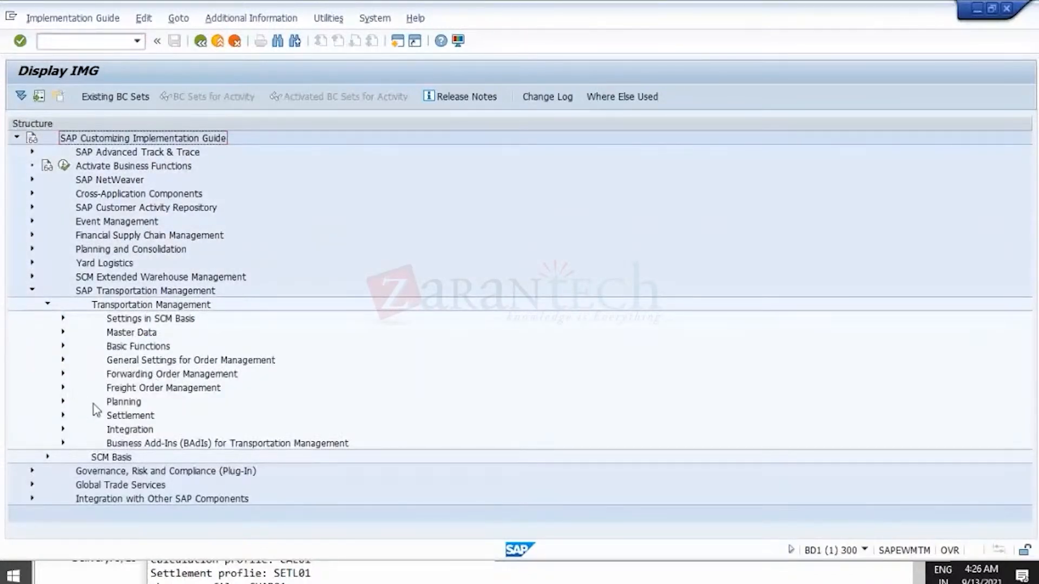
{"action": "left_click", "coordinate": [63, 347]}
{"action": "scroll", "coordinate": [139, 338], "scroll_direction": "down", "scroll_amount": 1}
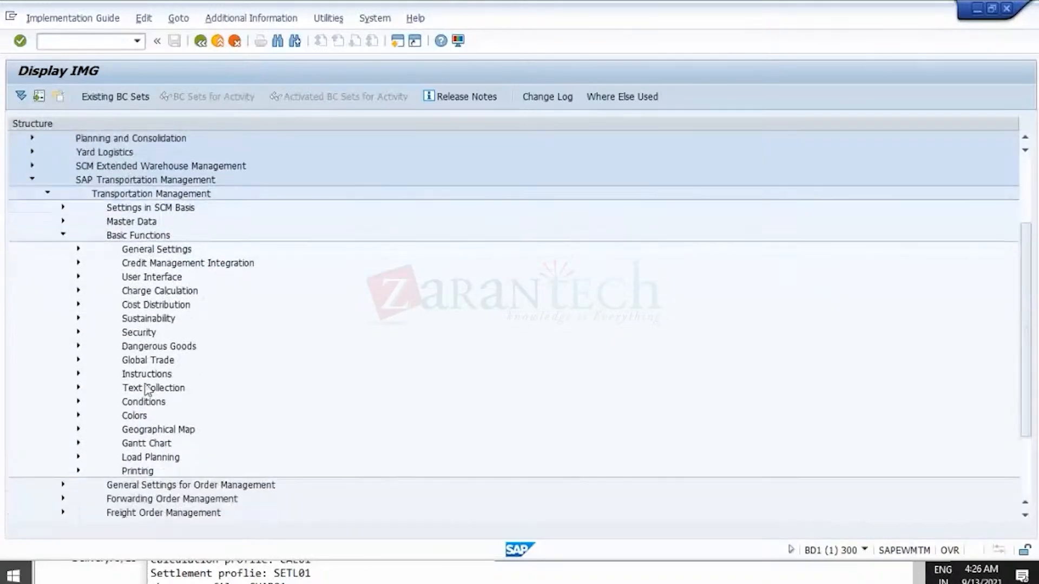
{"action": "left_click", "coordinate": [153, 295]}
{"action": "left_click", "coordinate": [78, 290]}
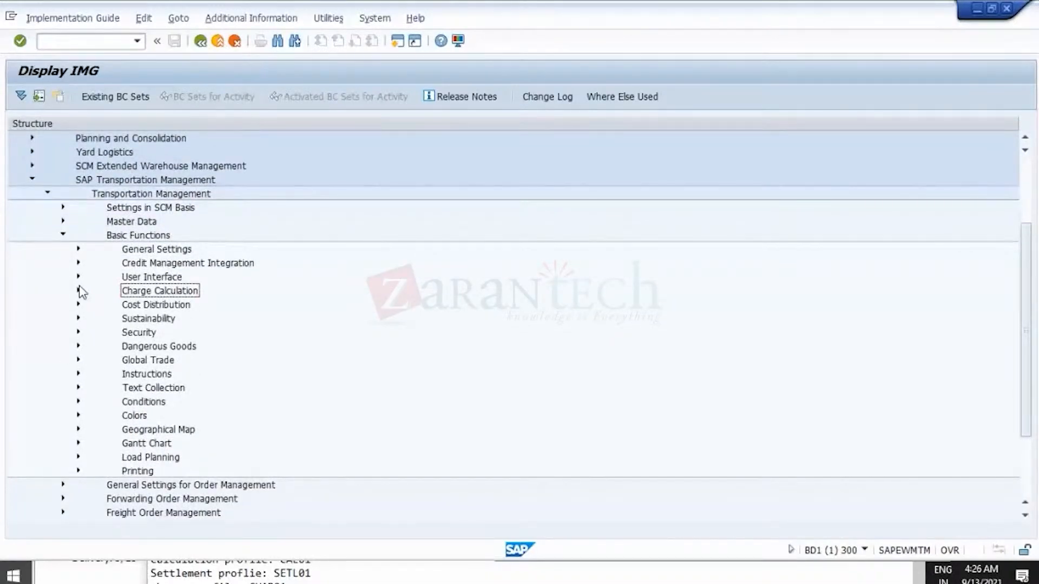
{"action": "left_click", "coordinate": [94, 319]}
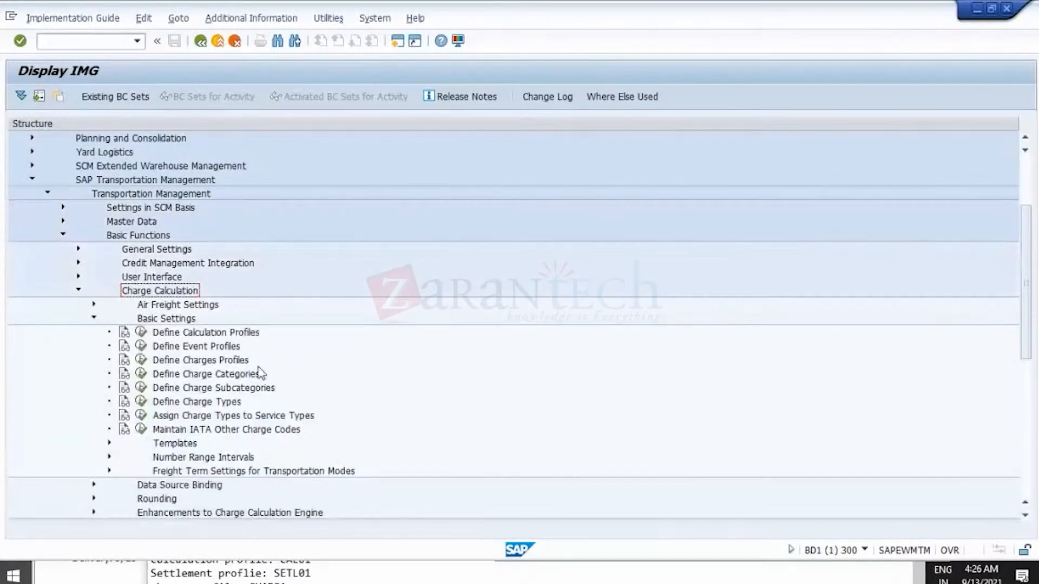
{"action": "scroll", "coordinate": [317, 407], "scroll_direction": "down", "scroll_amount": 1}
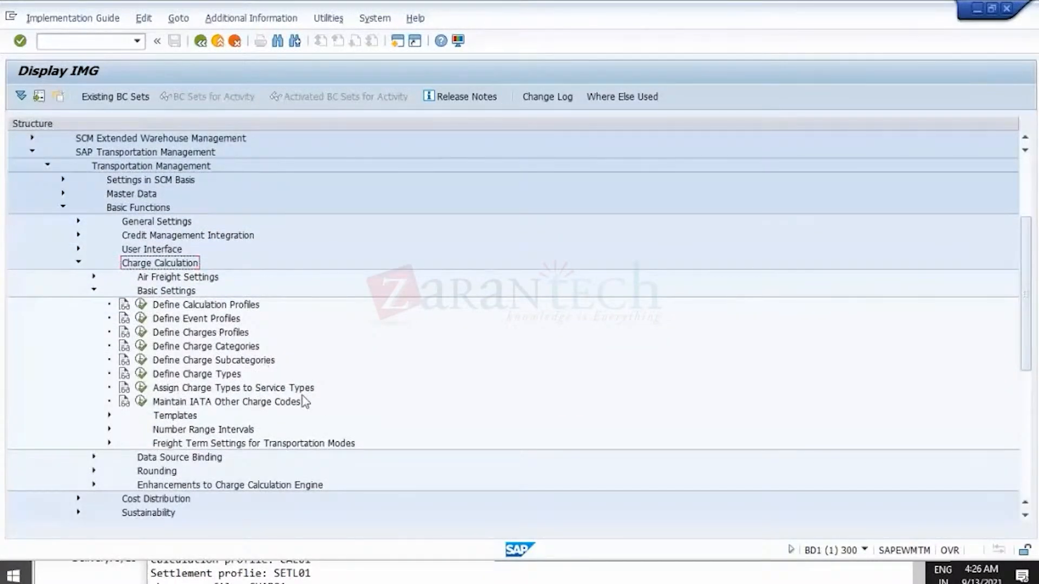
{"action": "scroll", "coordinate": [281, 401], "scroll_direction": "down", "scroll_amount": 3}
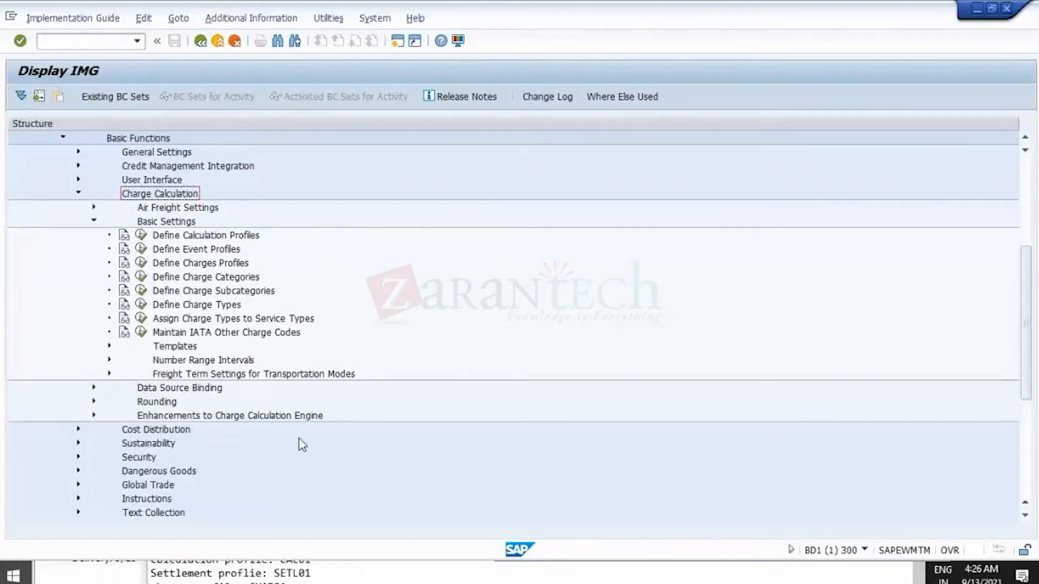
Step: Switch to the SAP Trainning folder in File Explorer and open the SAP Practice text file
{"action": "key", "text": "alt+Tab"}
{"action": "key", "text": "Tab"}
{"action": "key", "text": "Tab"}
{"action": "key", "text": "Down"}
{"action": "key", "text": "Left"}
{"action": "key", "text": "Left"}
{"action": "key", "text": "Left"}
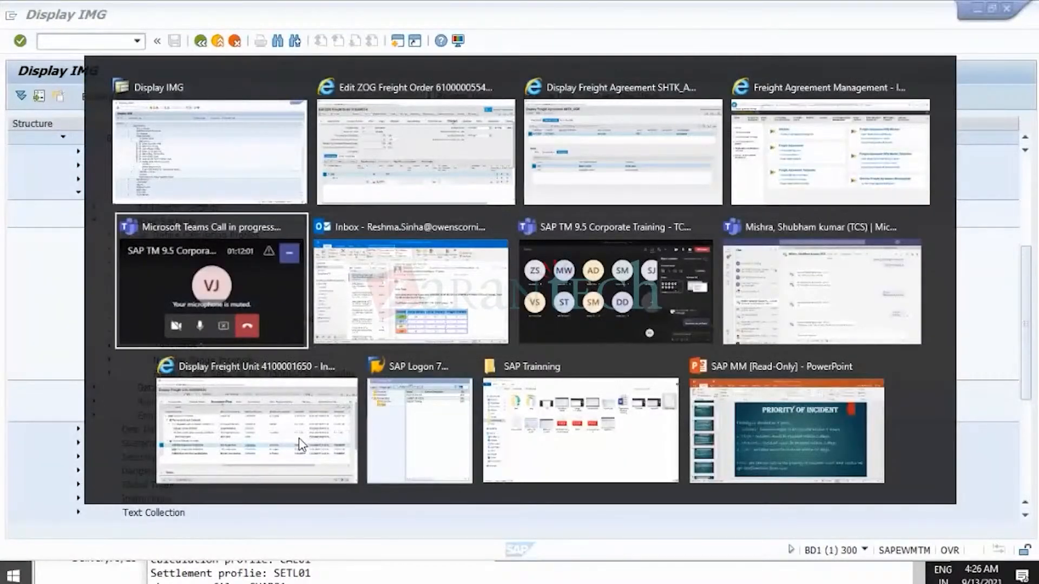
{"action": "key", "text": "Down"}
{"action": "key", "text": "Right"}
{"action": "key", "text": "Right"}
{"action": "key", "text": "Escape"}
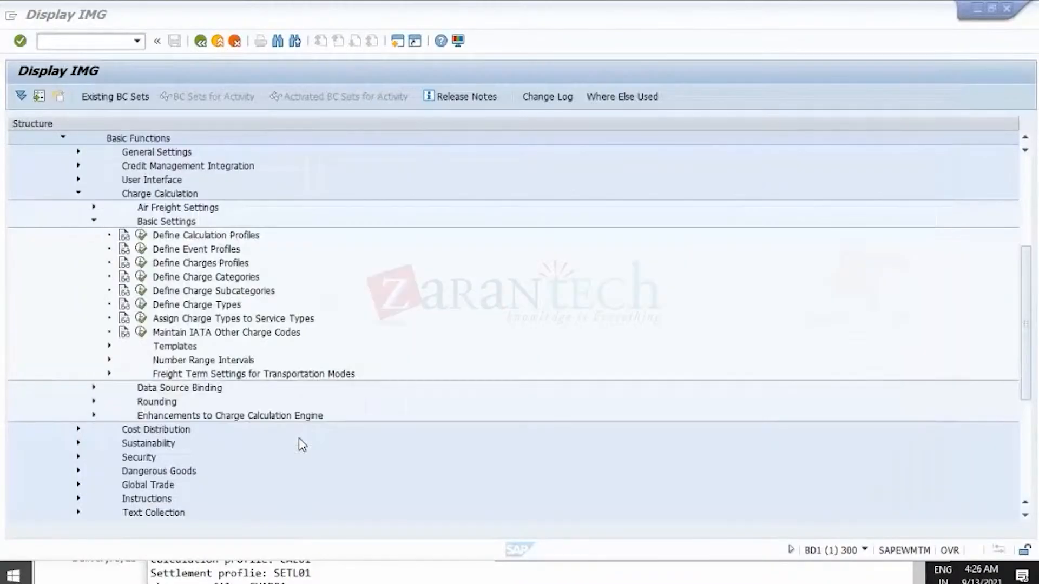
{"action": "double_click", "coordinate": [997, 134]}
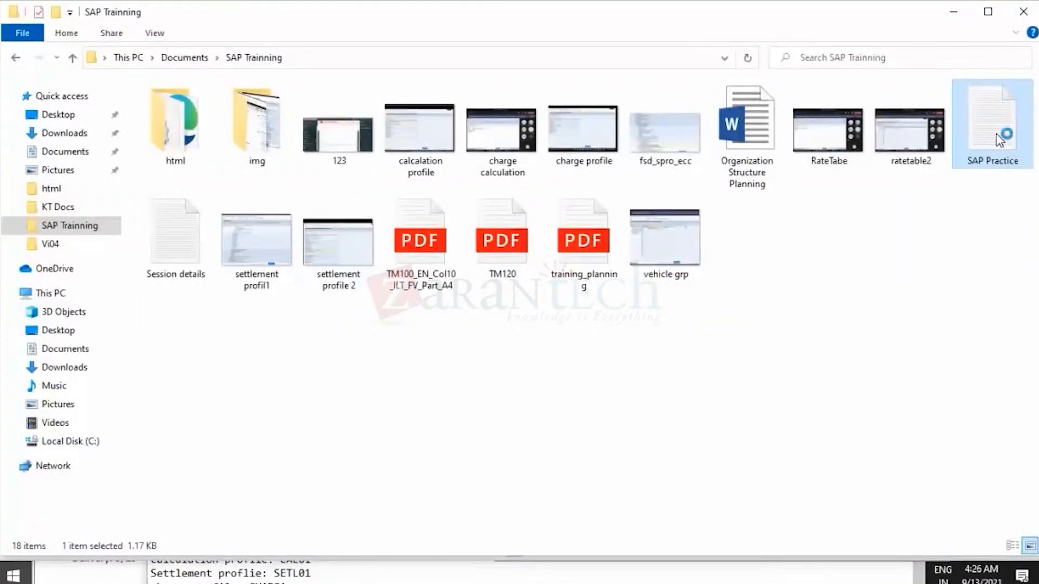
Step: Find and select the calculation sheet name Z4_CST_FTL in the notes, and return to the Display IMG window
{"action": "scroll", "coordinate": [380, 420], "scroll_direction": "down", "scroll_amount": 7}
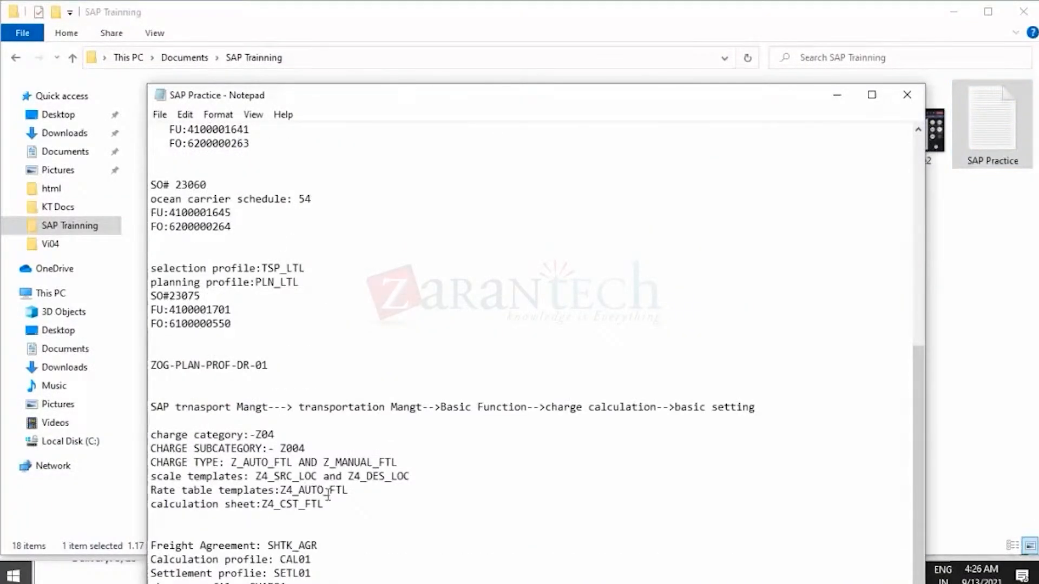
{"action": "left_click_drag", "start_coordinate": [337, 504], "coordinate": [269, 504]}
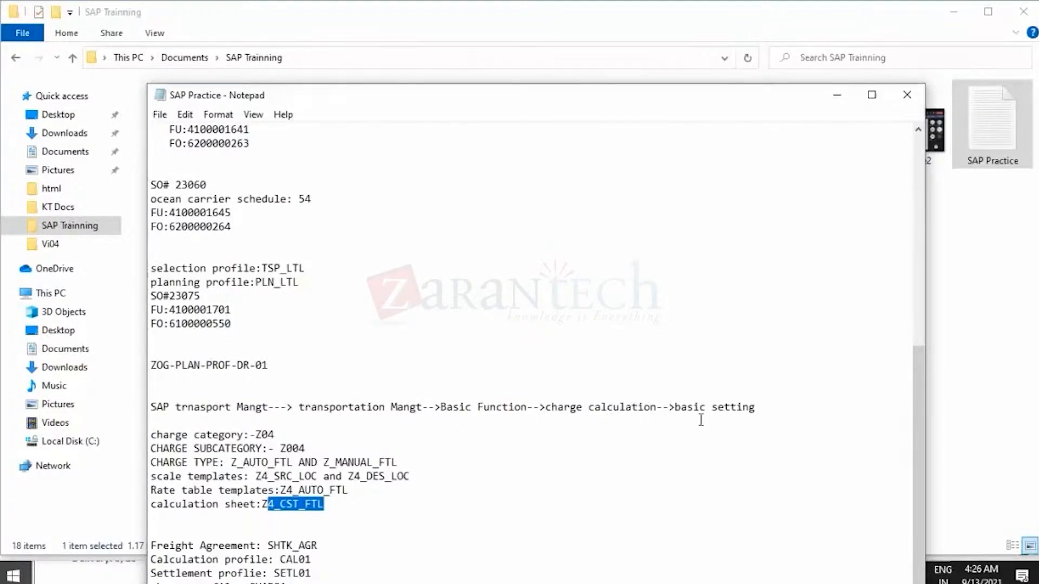
{"action": "left_click", "coordinate": [335, 503]}
{"action": "left_click_drag", "start_coordinate": [336, 504], "coordinate": [262, 504]}
{"action": "key", "text": "alt+Tab"}
{"action": "key", "text": "alt+Tab"}
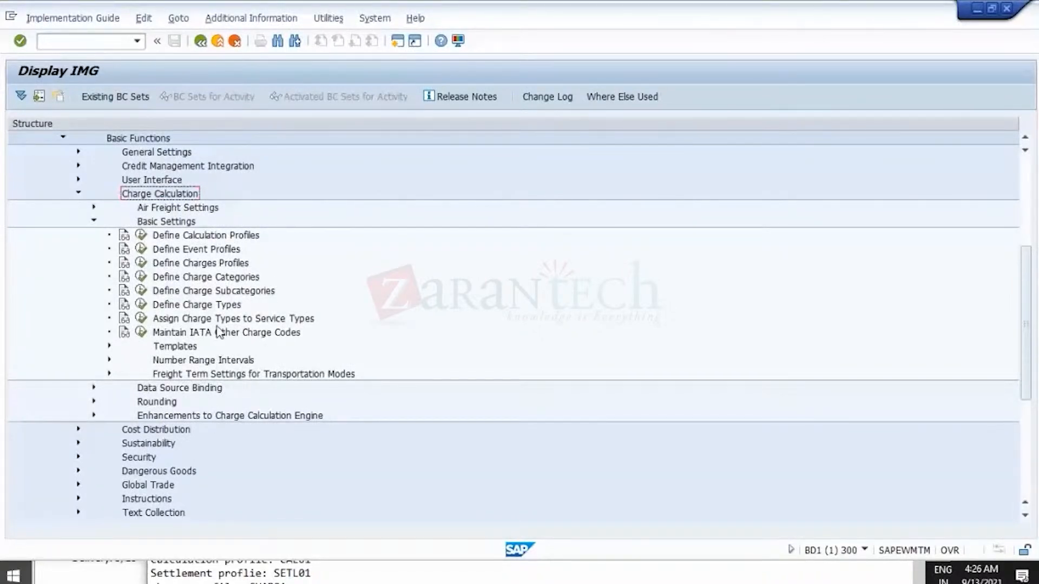
Step: Look through the Charge Calculation settings and the other Basic Functions nodes of the IMG for the calculation sheet configuration
{"action": "left_click", "coordinate": [243, 278]}
{"action": "left_click", "coordinate": [252, 292]}
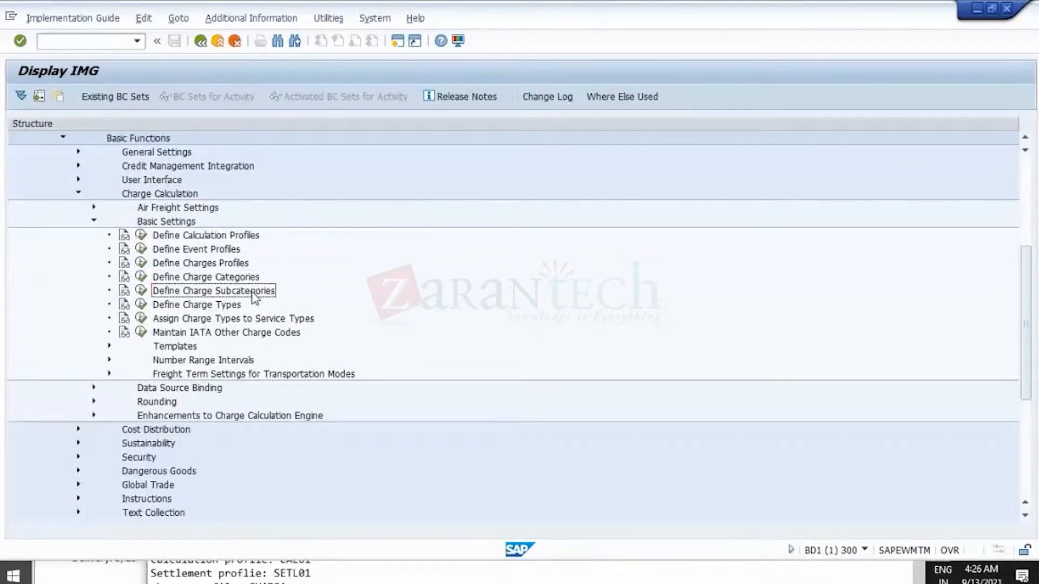
{"action": "scroll", "coordinate": [248, 443], "scroll_direction": "down", "scroll_amount": 3}
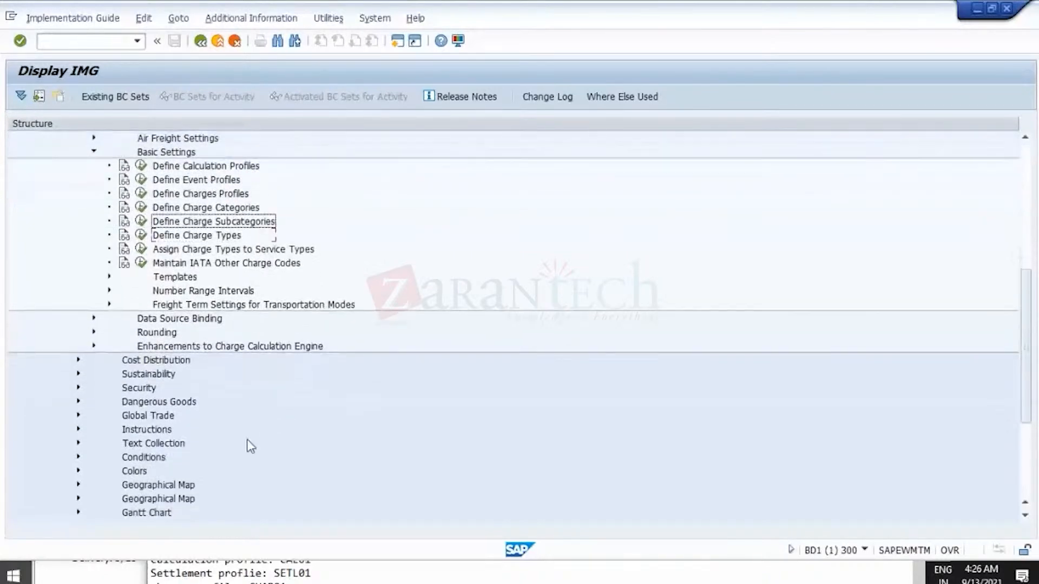
{"action": "scroll", "coordinate": [249, 443], "scroll_direction": "down", "scroll_amount": 1}
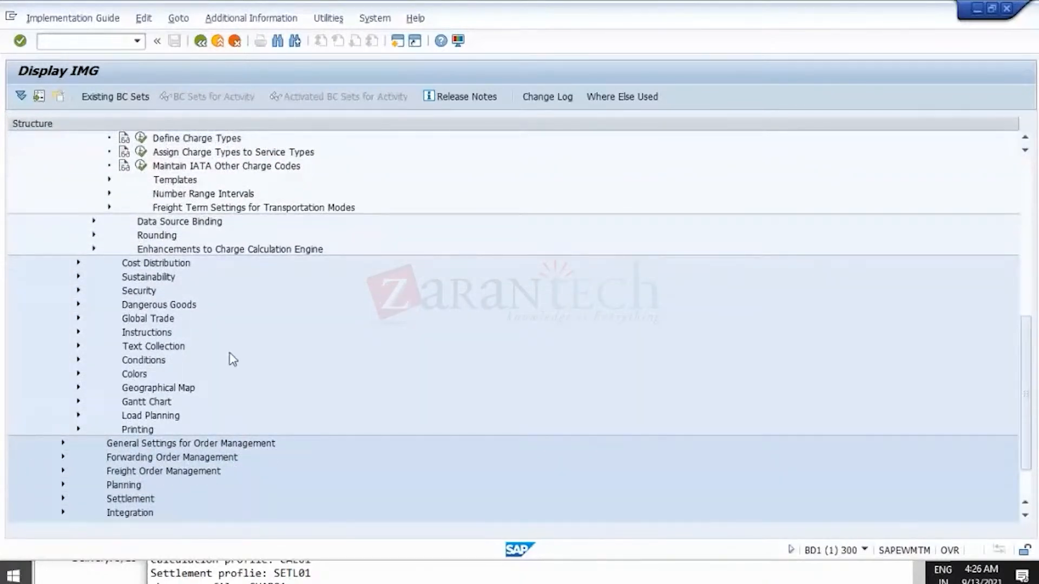
{"action": "scroll", "coordinate": [208, 351], "scroll_direction": "up", "scroll_amount": 1}
{"action": "scroll", "coordinate": [207, 351], "scroll_direction": "up", "scroll_amount": 4}
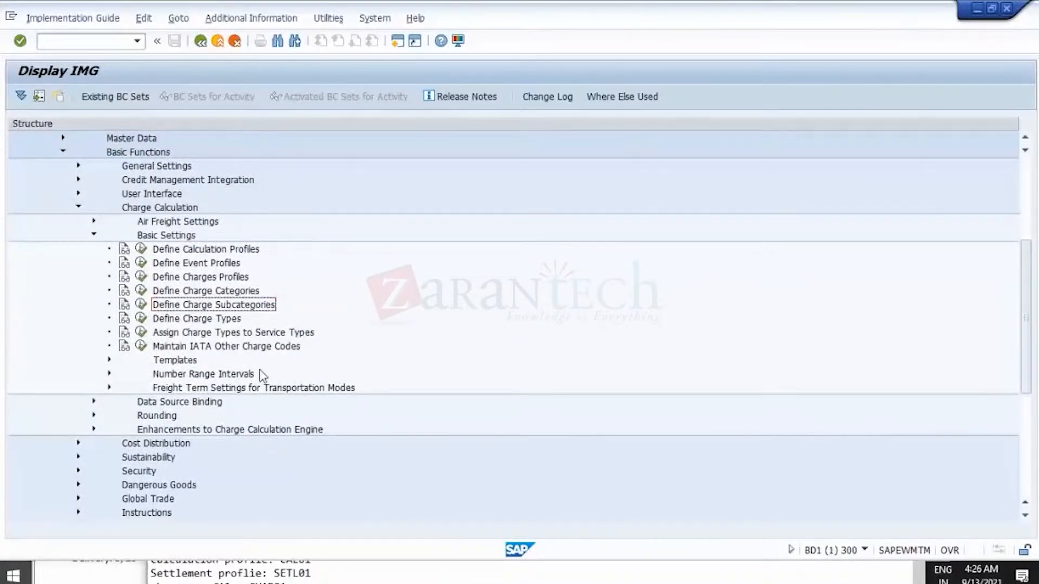
{"action": "scroll", "coordinate": [290, 385], "scroll_direction": "down", "scroll_amount": 5}
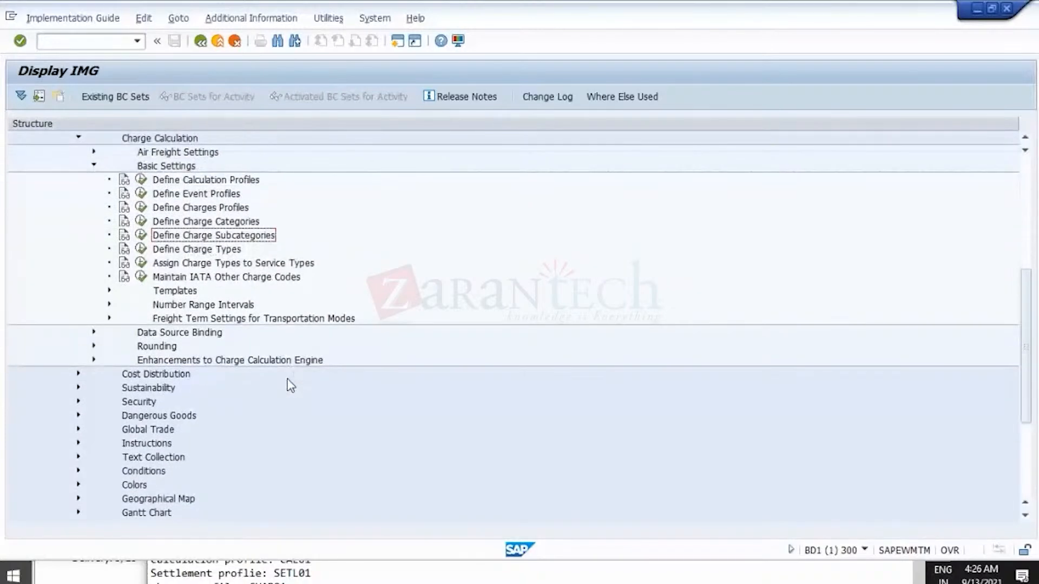
{"action": "scroll", "coordinate": [291, 385], "scroll_direction": "down", "scroll_amount": 1}
{"action": "scroll", "coordinate": [196, 412], "scroll_direction": "down", "scroll_amount": 1}
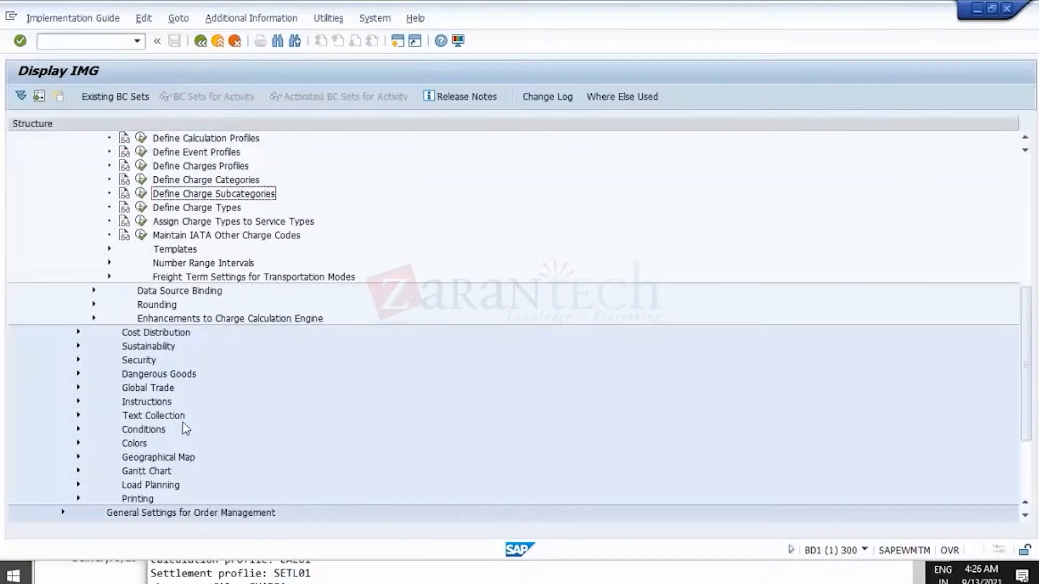
{"action": "scroll", "coordinate": [238, 439], "scroll_direction": "up", "scroll_amount": 6}
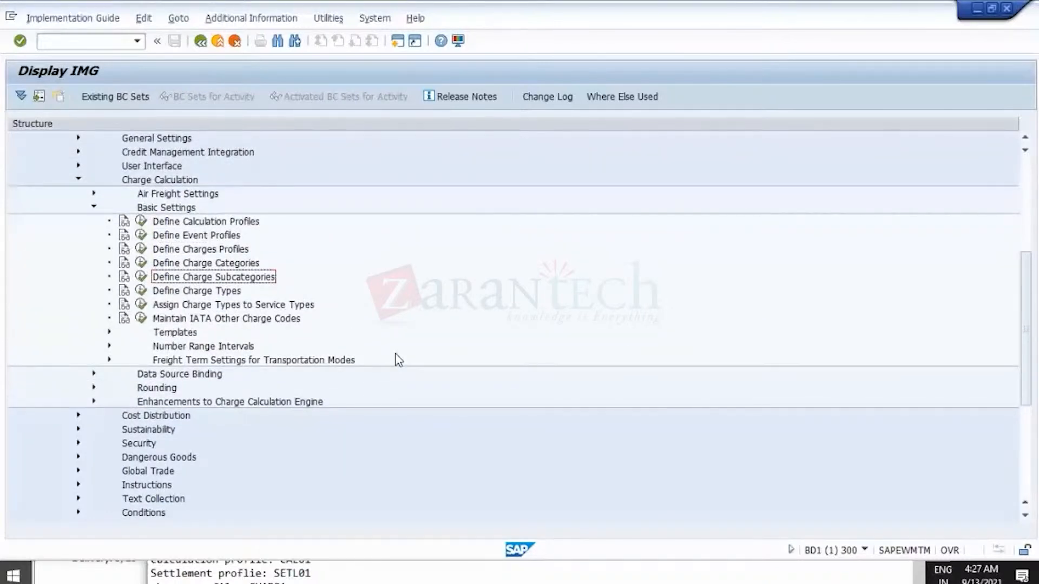
{"action": "scroll", "coordinate": [399, 360], "scroll_direction": "up", "scroll_amount": 1}
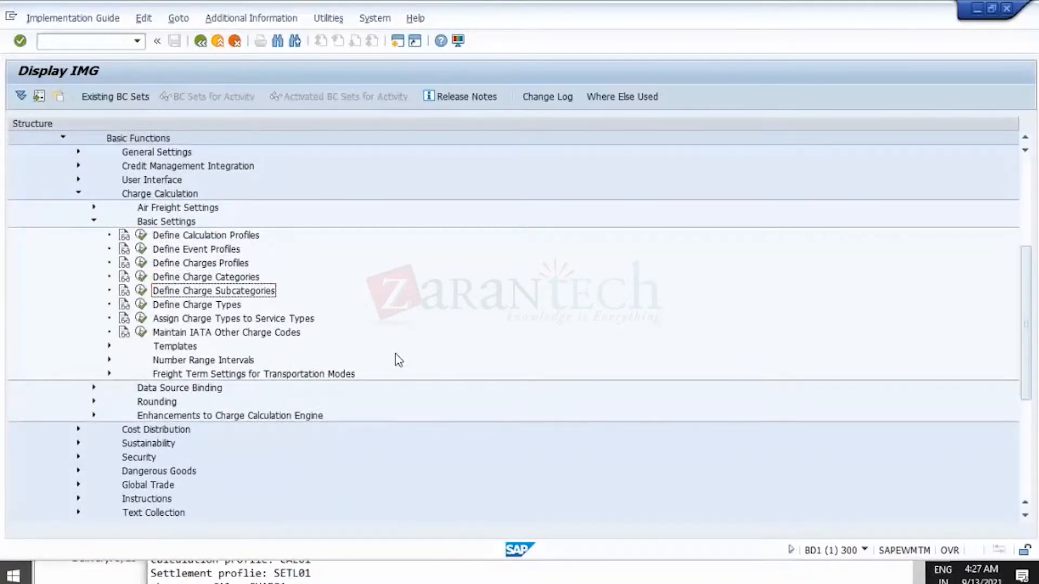
{"action": "scroll", "coordinate": [399, 360], "scroll_direction": "up", "scroll_amount": 1}
{"action": "scroll", "coordinate": [394, 359], "scroll_direction": "down", "scroll_amount": 3}
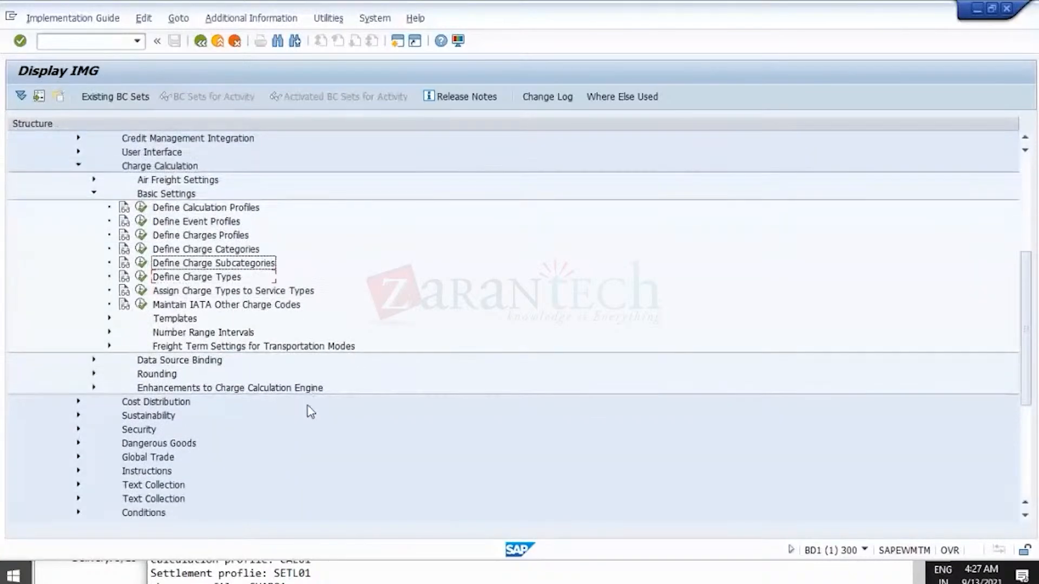
{"action": "scroll", "coordinate": [238, 469], "scroll_direction": "down", "scroll_amount": 3}
{"action": "scroll", "coordinate": [241, 468], "scroll_direction": "down", "scroll_amount": 3}
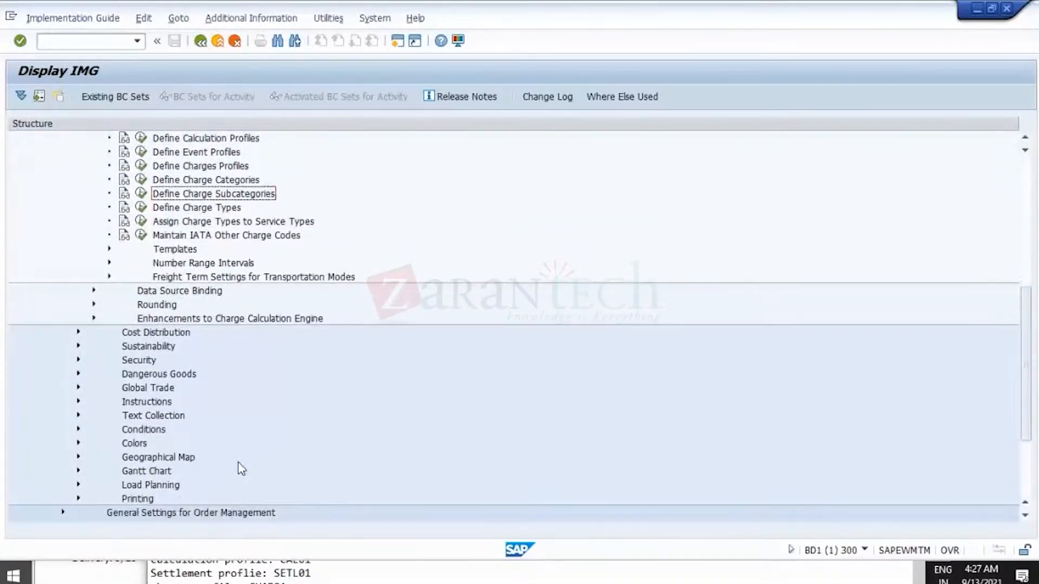
{"action": "scroll", "coordinate": [241, 468], "scroll_direction": "up", "scroll_amount": 5}
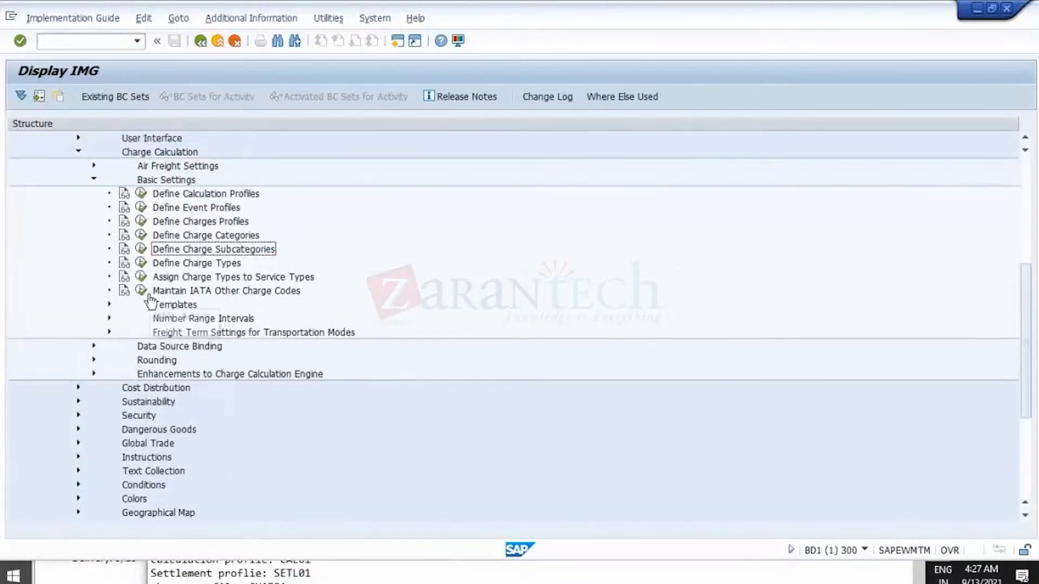
Step: Open the Define Calculation Sheet Templates activity from the Templates node of the Charge Calculation basic settings
{"action": "left_click", "coordinate": [108, 304]}
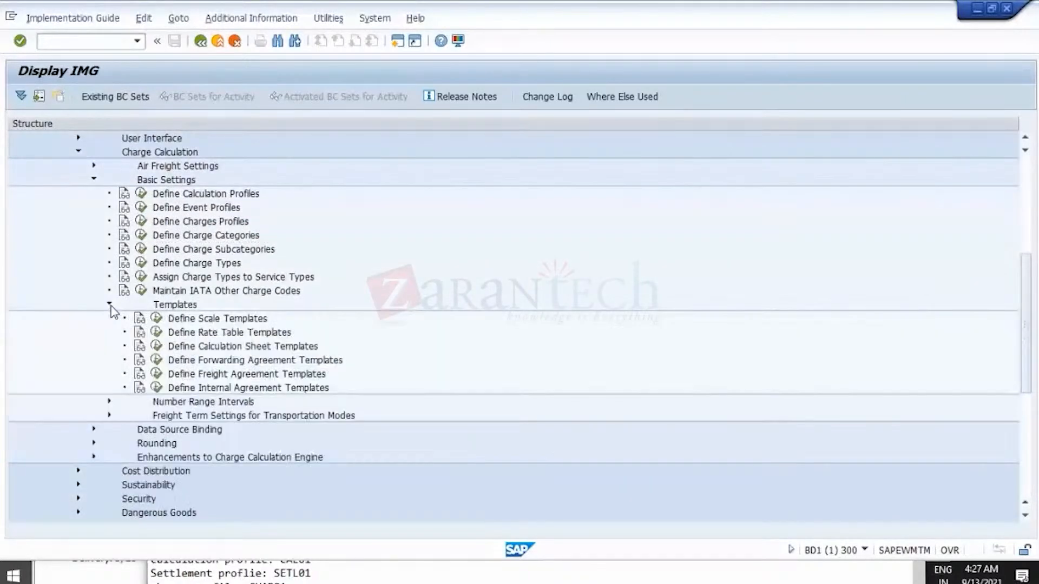
{"action": "left_click", "coordinate": [262, 347]}
{"action": "left_click", "coordinate": [156, 347]}
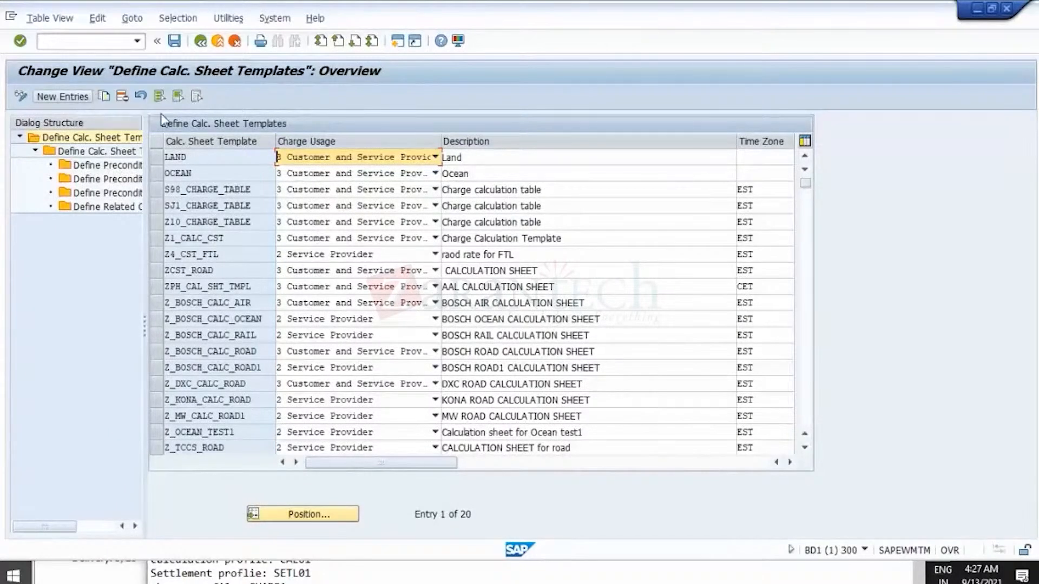
Step: Find the calculation sheet template Z4_CST_FTL in the template list and select its row
{"action": "scroll", "coordinate": [236, 349], "scroll_direction": "down", "scroll_amount": 1}
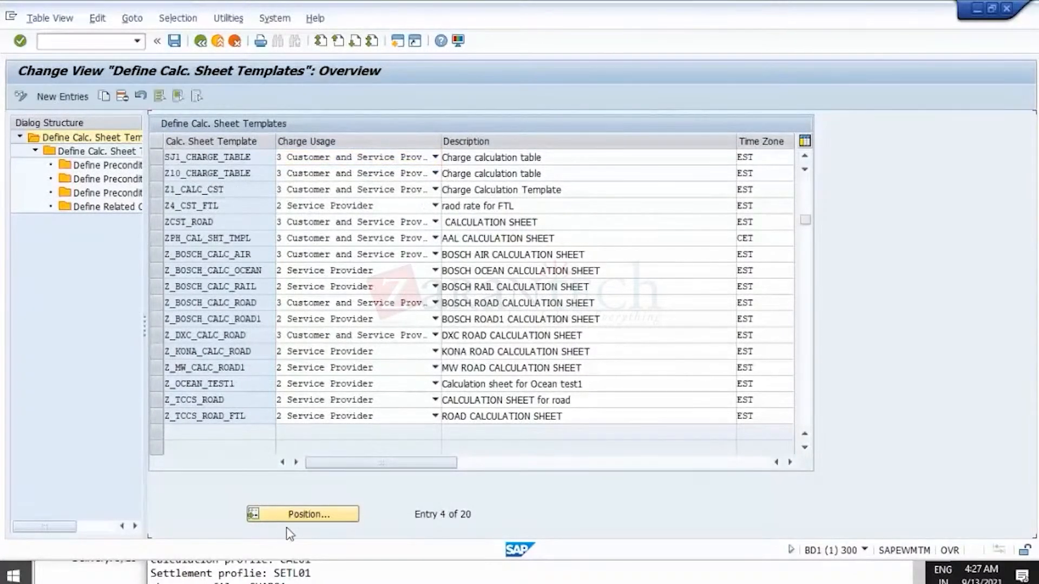
{"action": "scroll", "coordinate": [303, 468], "scroll_direction": "down", "scroll_amount": 1}
{"action": "left_click", "coordinate": [307, 514]}
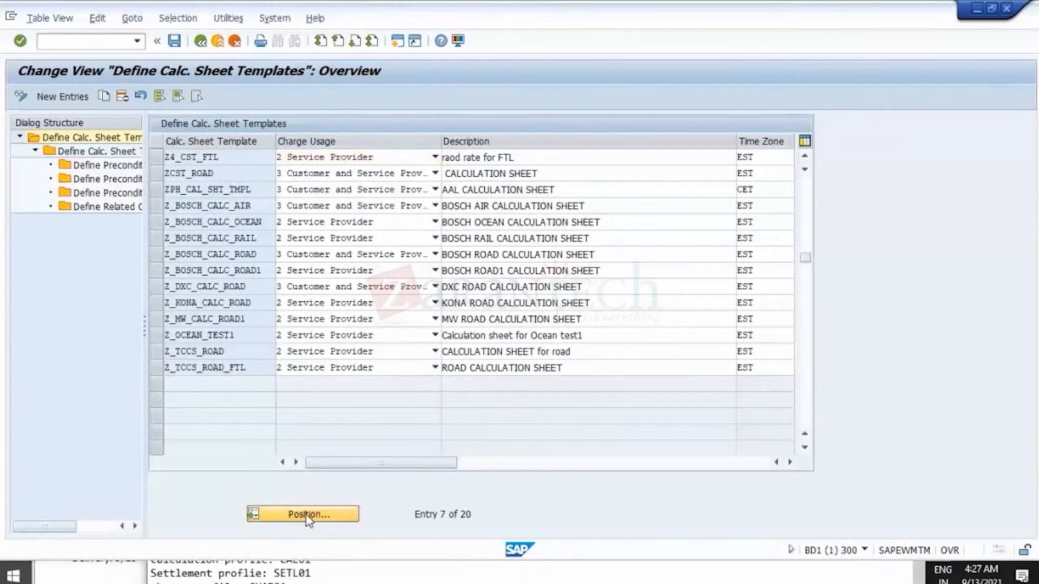
{"action": "type", "text": "Z4_CST_FTL"}
{"action": "left_click", "coordinate": [288, 264]}
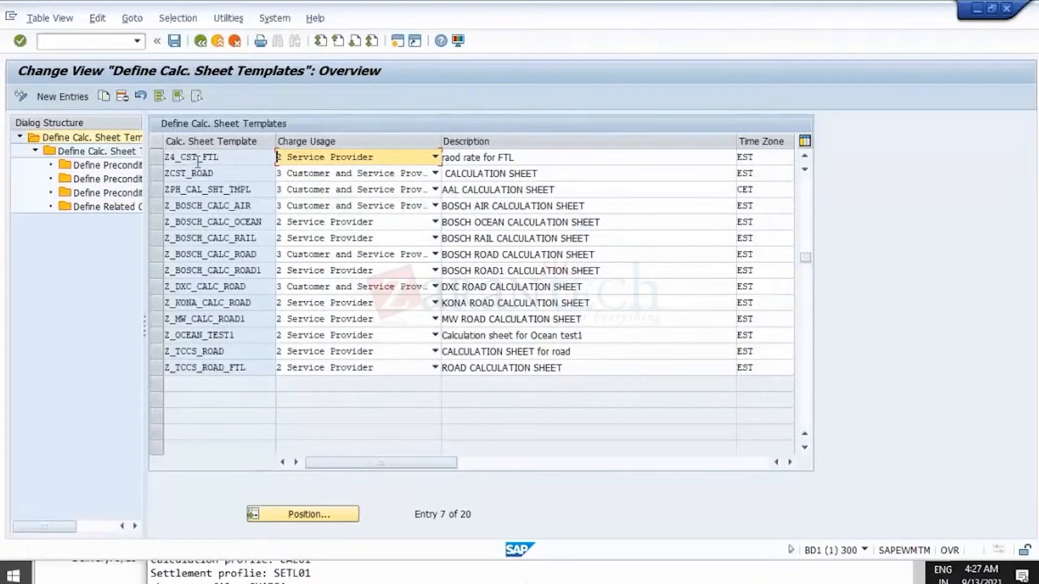
{"action": "key", "text": "alt+Tab"}
{"action": "key", "text": "alt+Tab"}
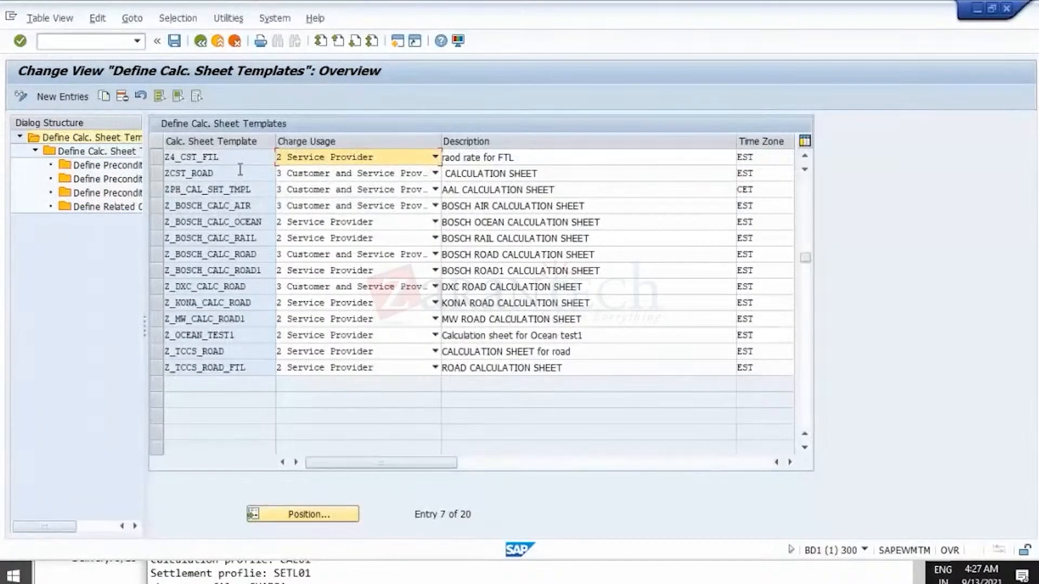
{"action": "double_click", "coordinate": [242, 162]}
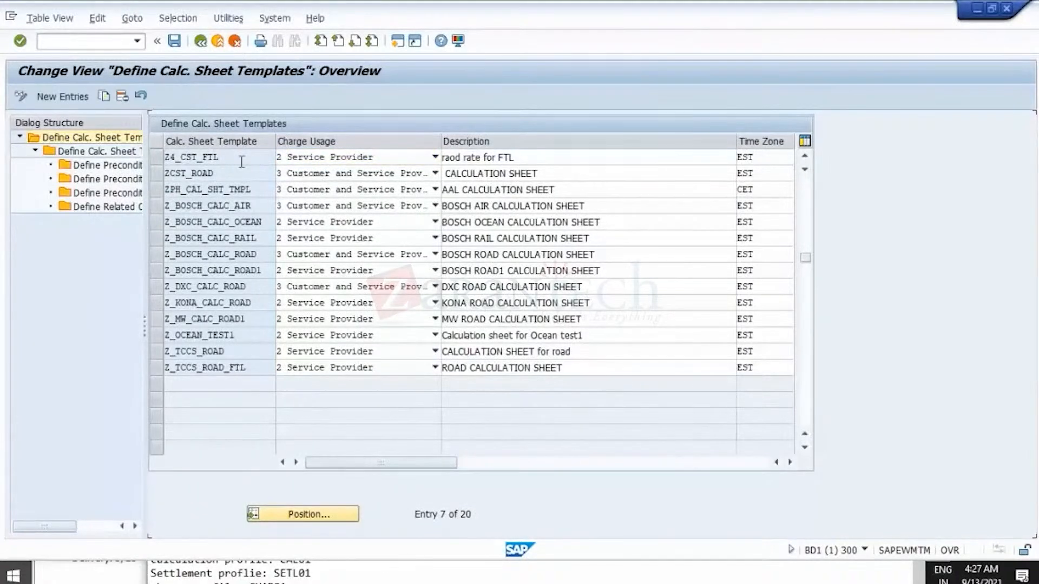
{"action": "left_click", "coordinate": [156, 158]}
{"action": "left_click", "coordinate": [57, 97]}
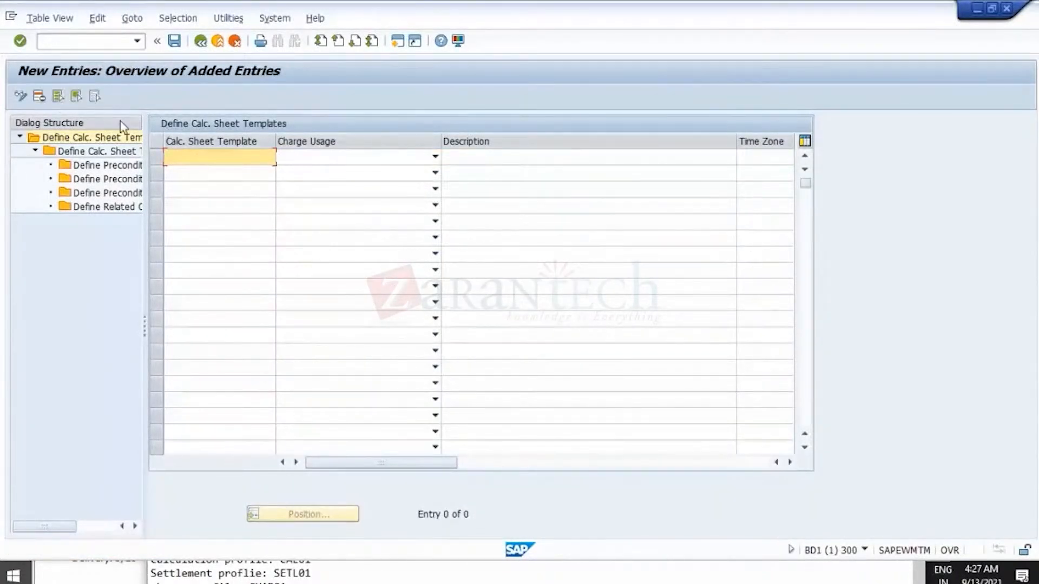
{"action": "left_click", "coordinate": [201, 41]}
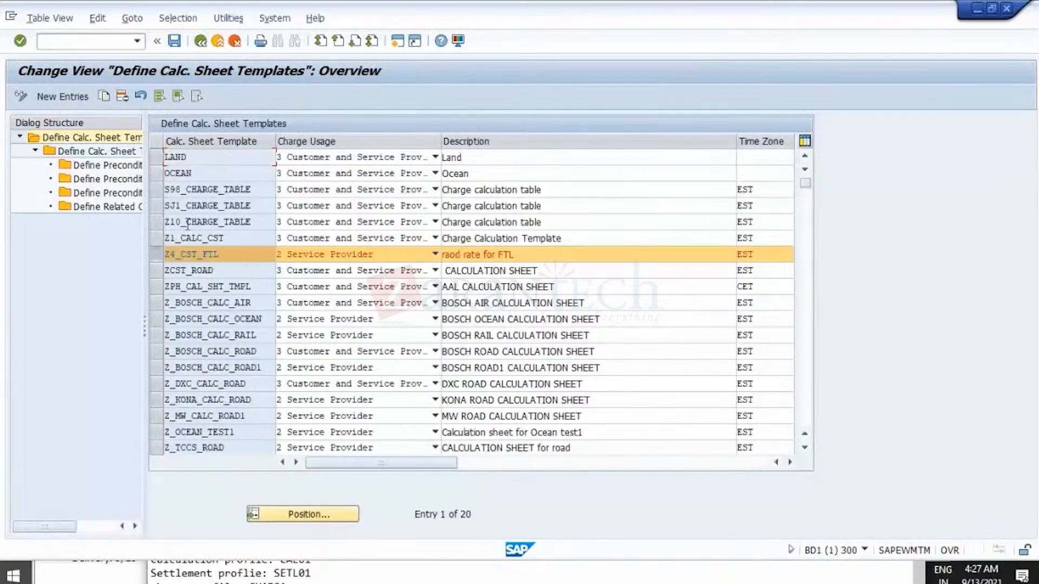
{"action": "left_click", "coordinate": [20, 96]}
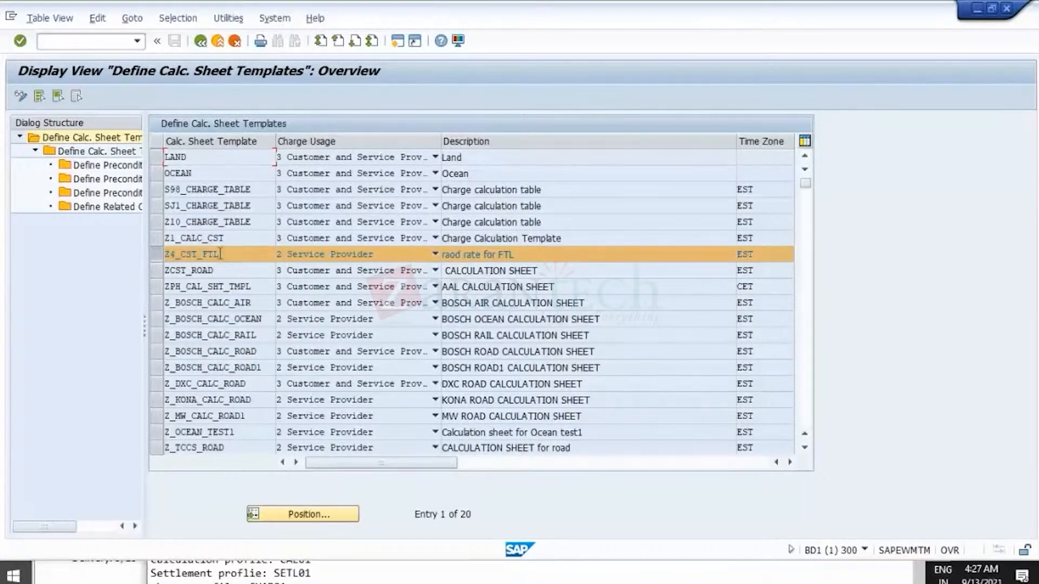
{"action": "double_click", "coordinate": [221, 254]}
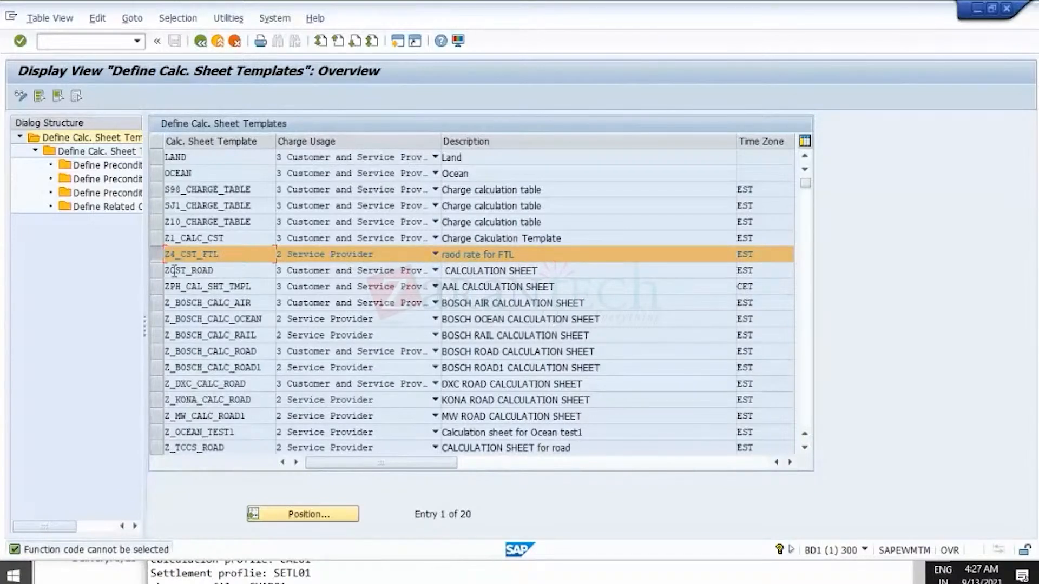
{"action": "left_click", "coordinate": [156, 254]}
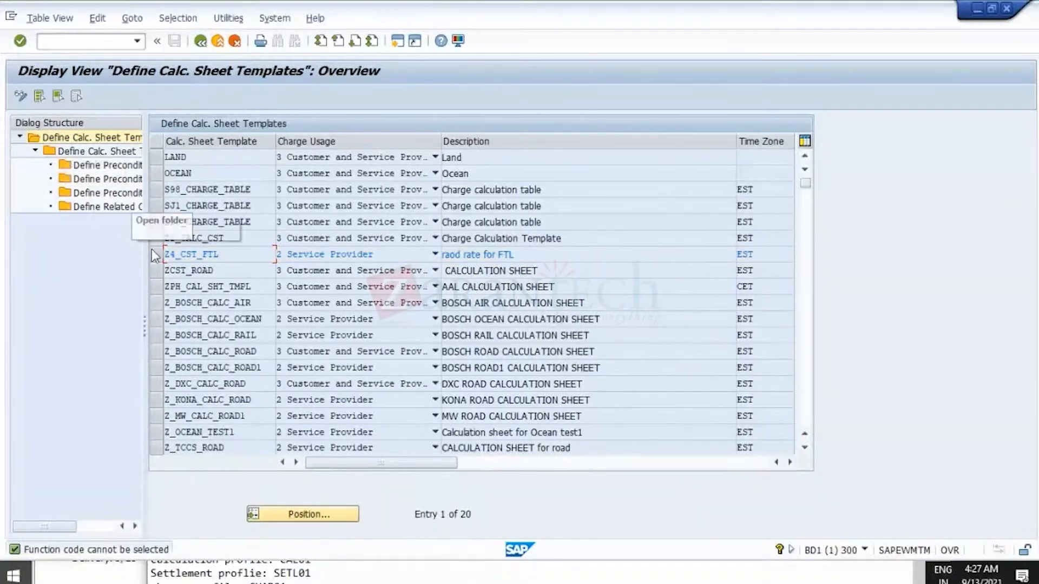
{"action": "left_click", "coordinate": [156, 254]}
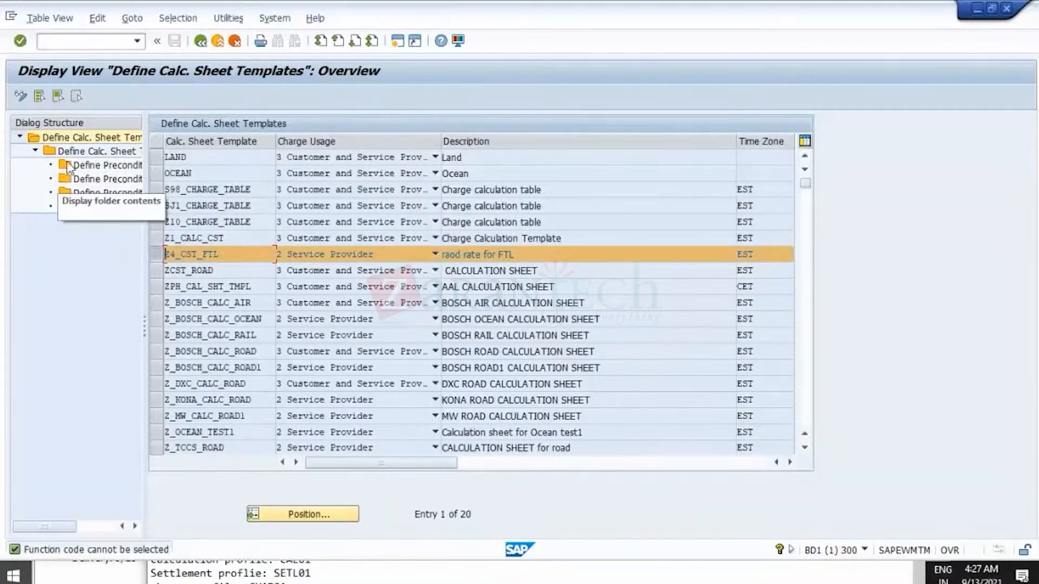
{"action": "left_click", "coordinate": [20, 98]}
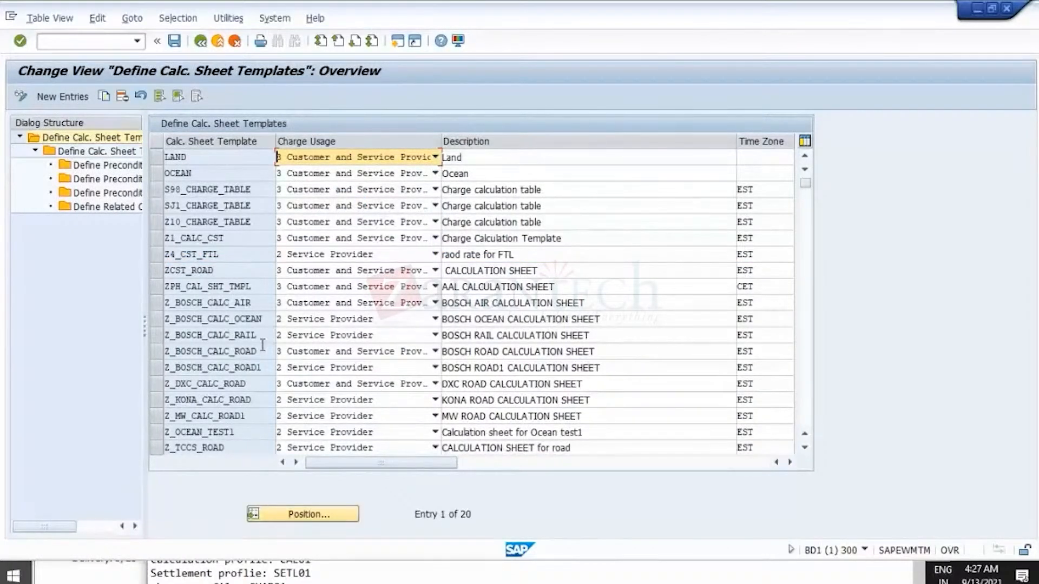
Step: Position the list at calculation sheet template Z4_CST_FTL, select it, and open its Define Calc. Sheet Template Items details
{"action": "left_click", "coordinate": [308, 515]}
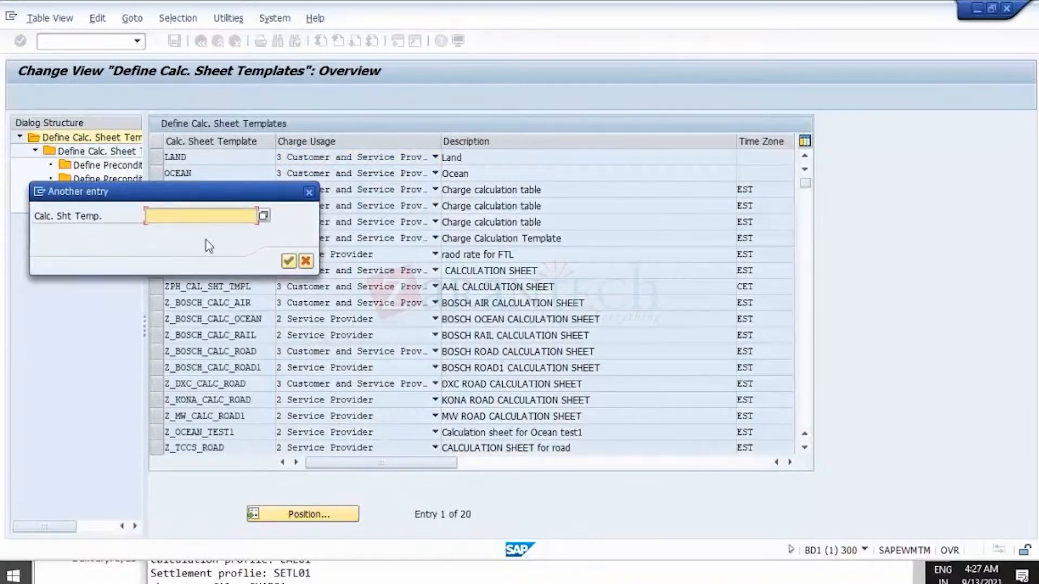
{"action": "type", "text": "Z4_CST_FTL"}
{"action": "left_click", "coordinate": [289, 260]}
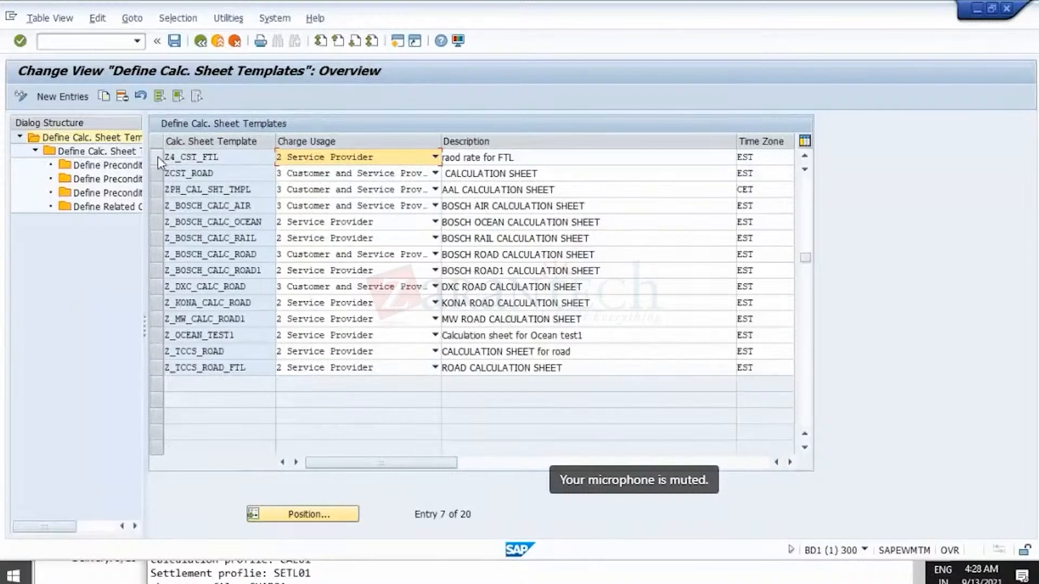
{"action": "left_click", "coordinate": [157, 158]}
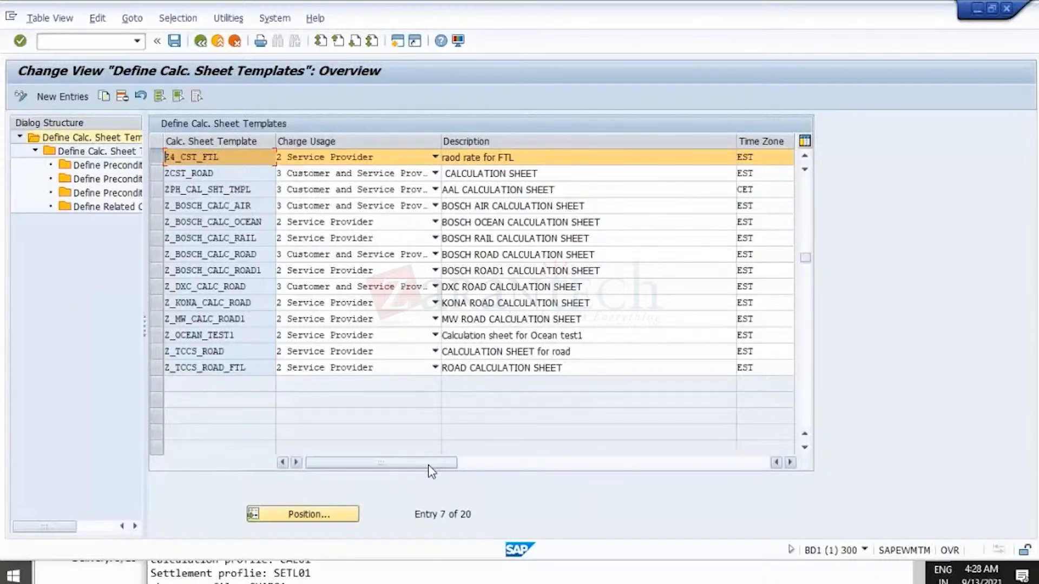
{"action": "double_click", "coordinate": [119, 153]}
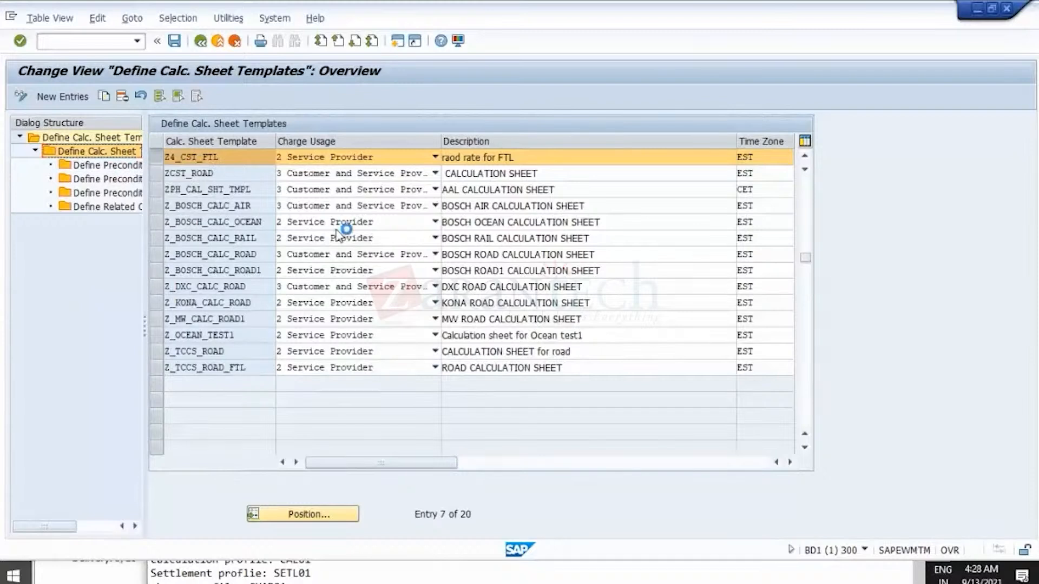
{"action": "left_click_drag", "start_coordinate": [388, 461], "coordinate": [538, 483]}
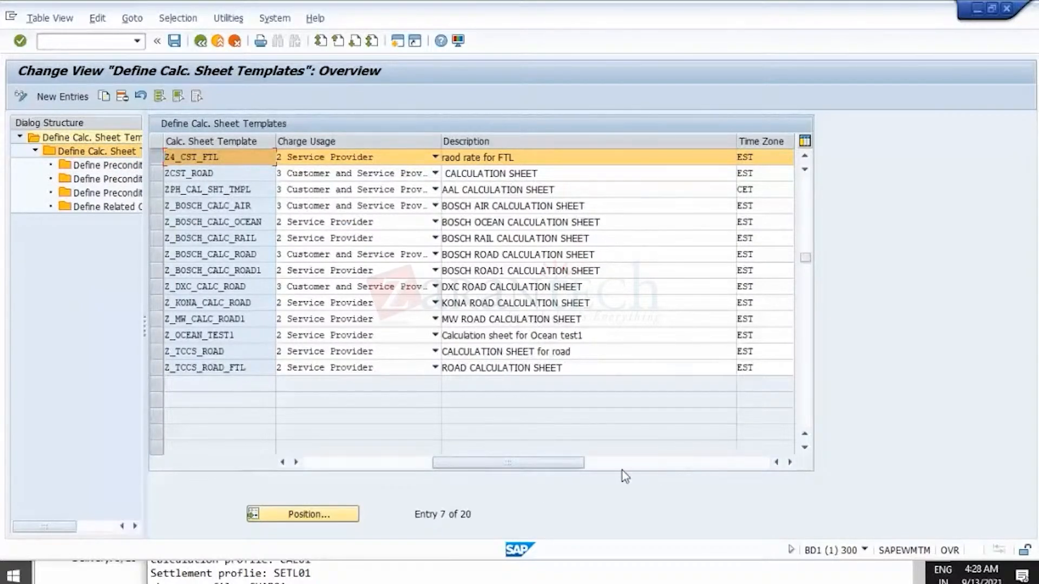
{"action": "left_click_drag", "start_coordinate": [573, 463], "coordinate": [79, 430]}
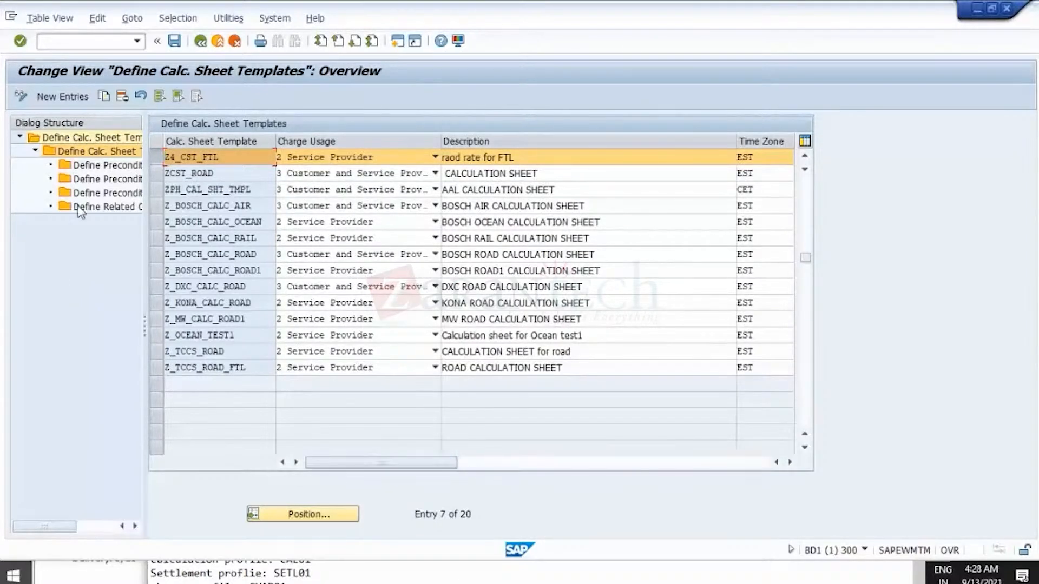
{"action": "double_click", "coordinate": [240, 158]}
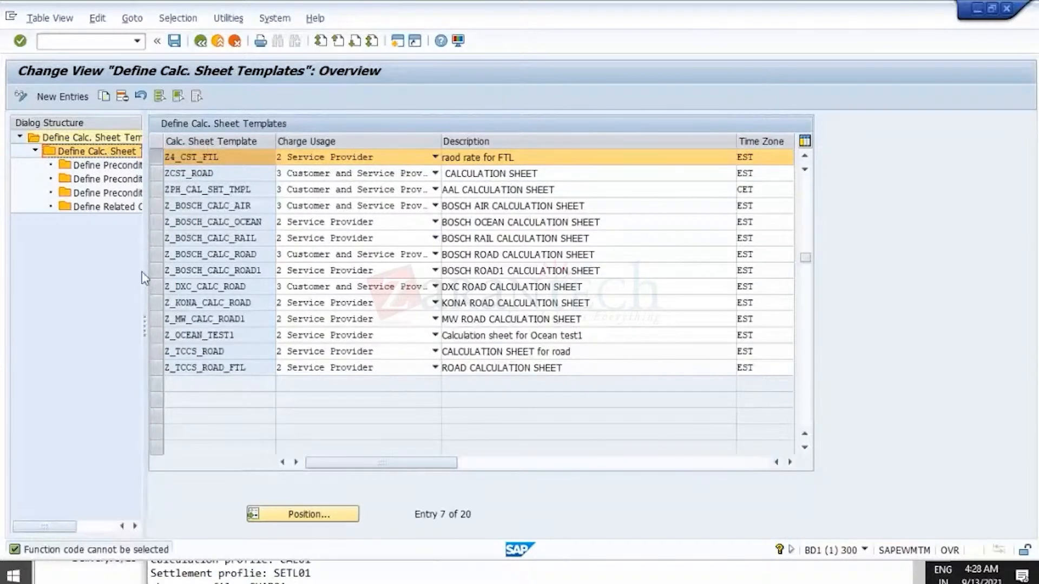
{"action": "left_click_drag", "start_coordinate": [219, 329], "coordinate": [239, 326]}
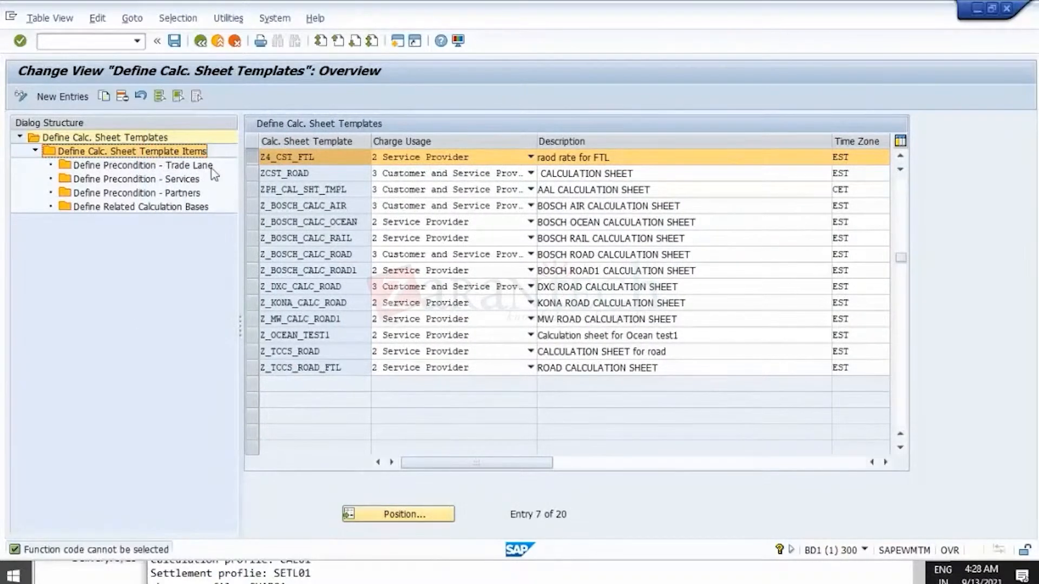
{"action": "double_click", "coordinate": [208, 151]}
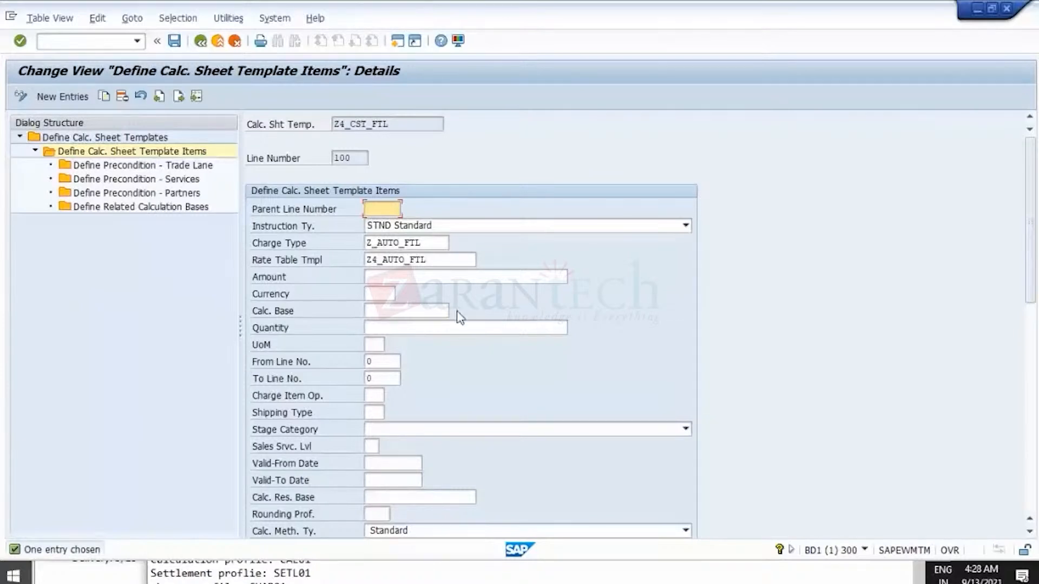
Step: Mark template item line 100 of Z4_CST_FTL as Mandatory and save the change under the customizing request
{"action": "scroll", "coordinate": [565, 390], "scroll_direction": "down", "scroll_amount": 2}
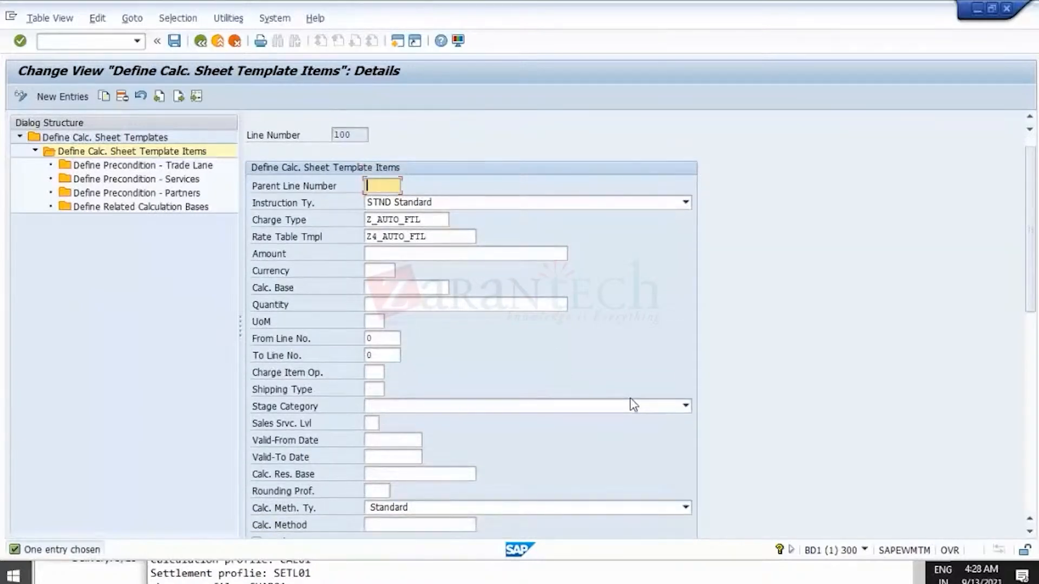
{"action": "scroll", "coordinate": [629, 398], "scroll_direction": "down", "scroll_amount": 2}
{"action": "scroll", "coordinate": [629, 400], "scroll_direction": "down", "scroll_amount": 6}
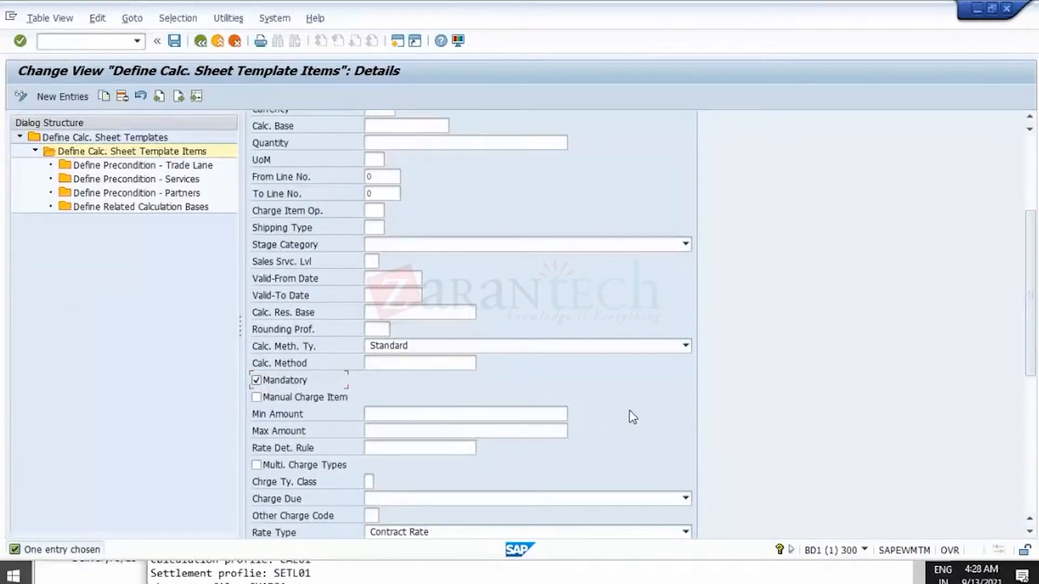
{"action": "scroll", "coordinate": [633, 417], "scroll_direction": "down", "scroll_amount": 2}
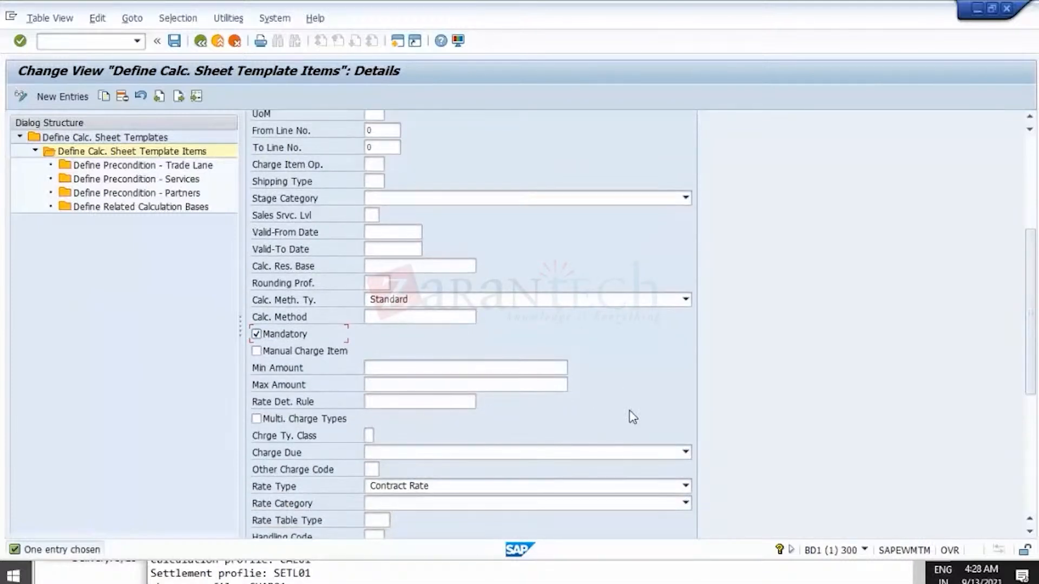
{"action": "scroll", "coordinate": [632, 417], "scroll_direction": "down", "scroll_amount": 1}
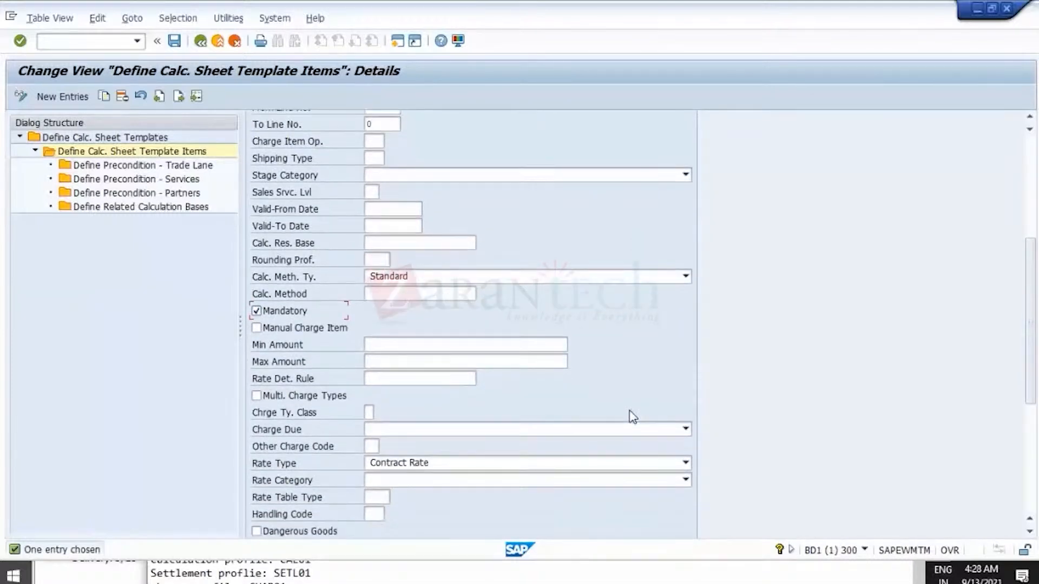
{"action": "scroll", "coordinate": [633, 417], "scroll_direction": "up", "scroll_amount": 2}
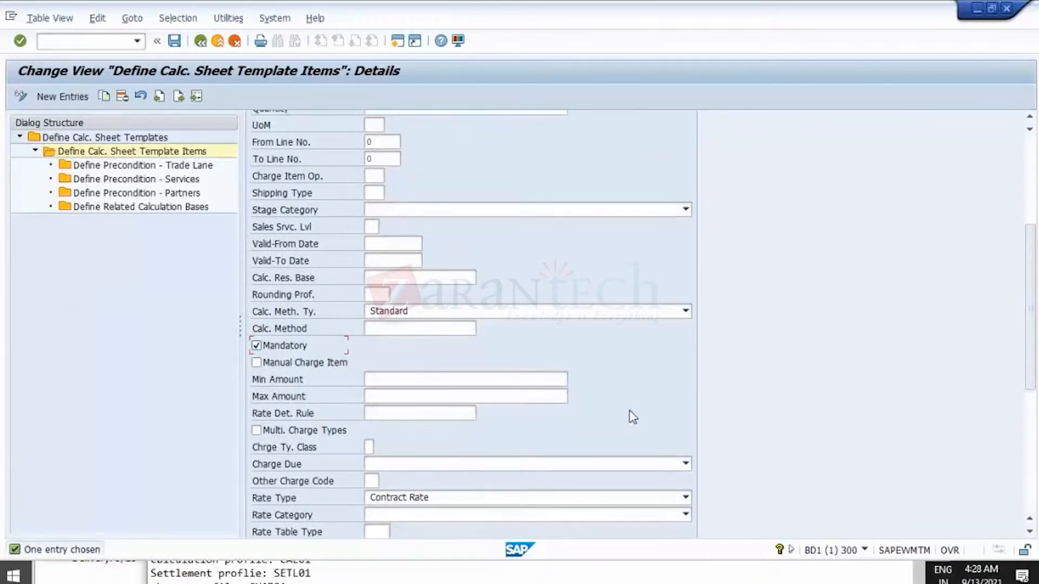
{"action": "left_click", "coordinate": [174, 41]}
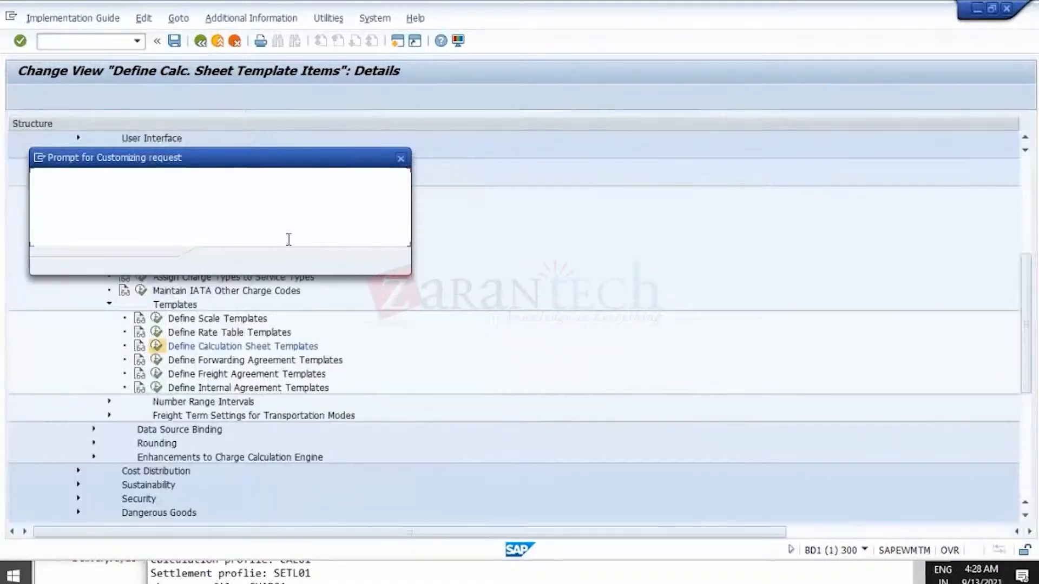
{"action": "left_click", "coordinate": [222, 261]}
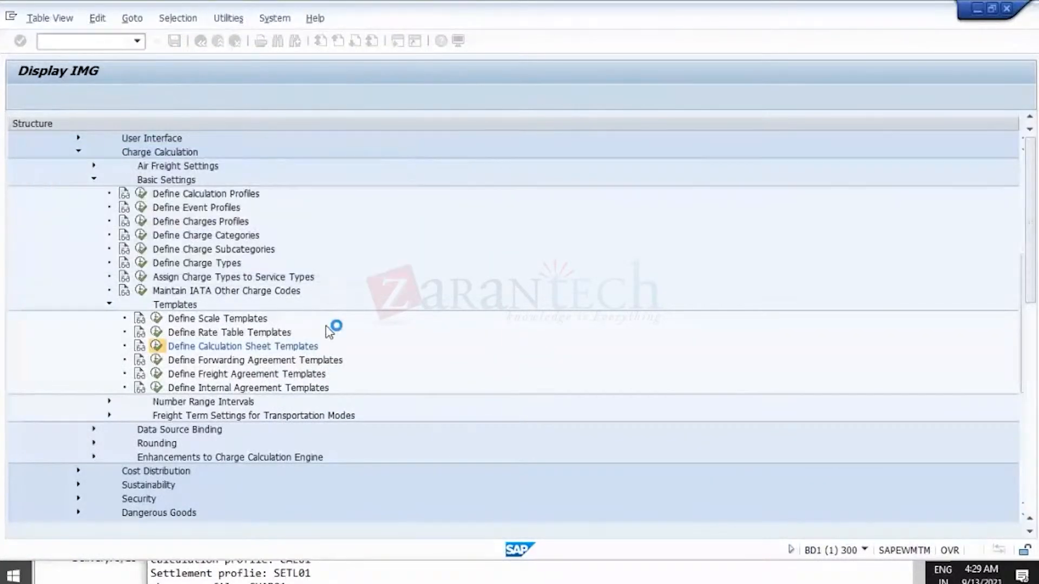
{"action": "scroll", "coordinate": [458, 346], "scroll_direction": "down", "scroll_amount": 5}
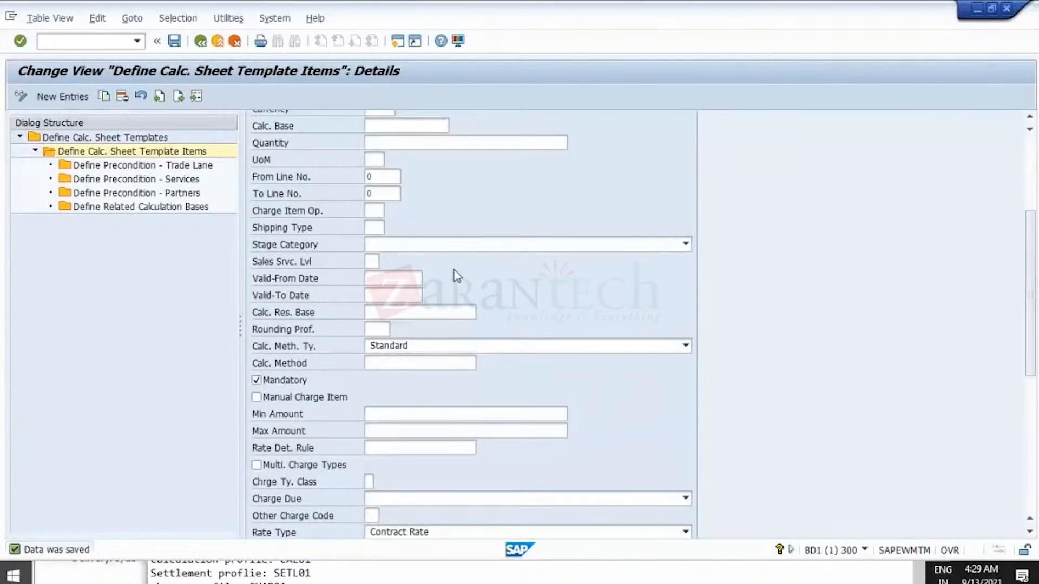
Step: Switch to the freight order in Internet Explorer and reset its charges, accepting the loss of manual changes
{"action": "key", "text": "alt+Tab"}
{"action": "key", "text": "alt+Tab"}
{"action": "key", "text": "alt+Tab"}
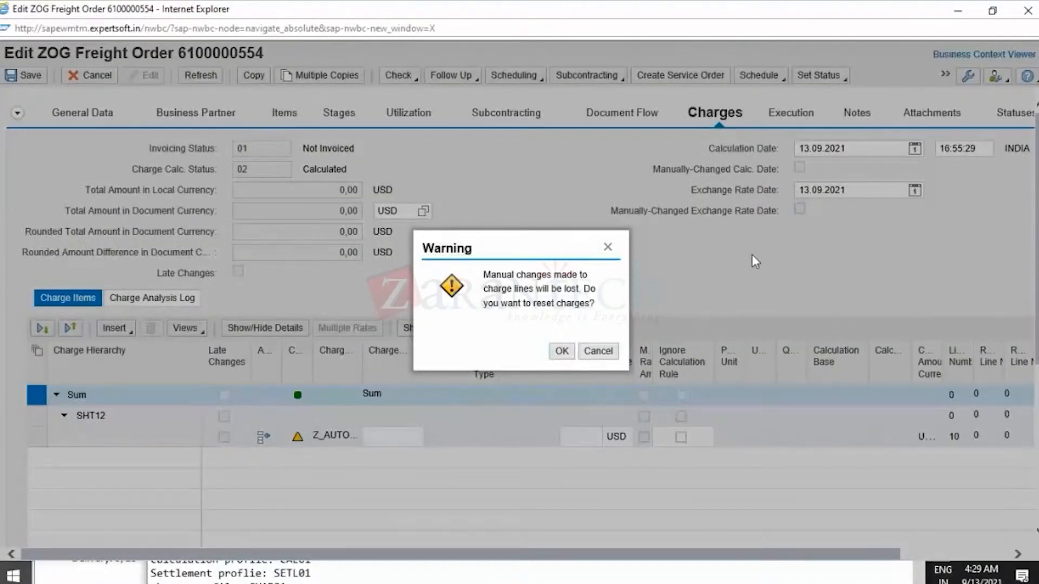
{"action": "key", "text": "Return"}
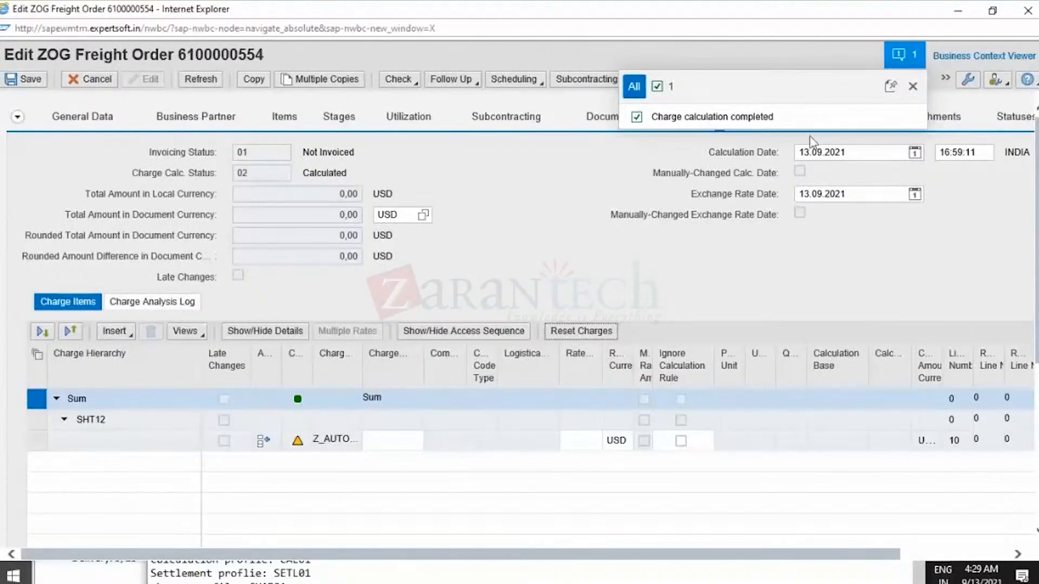
{"action": "left_click", "coordinate": [912, 87]}
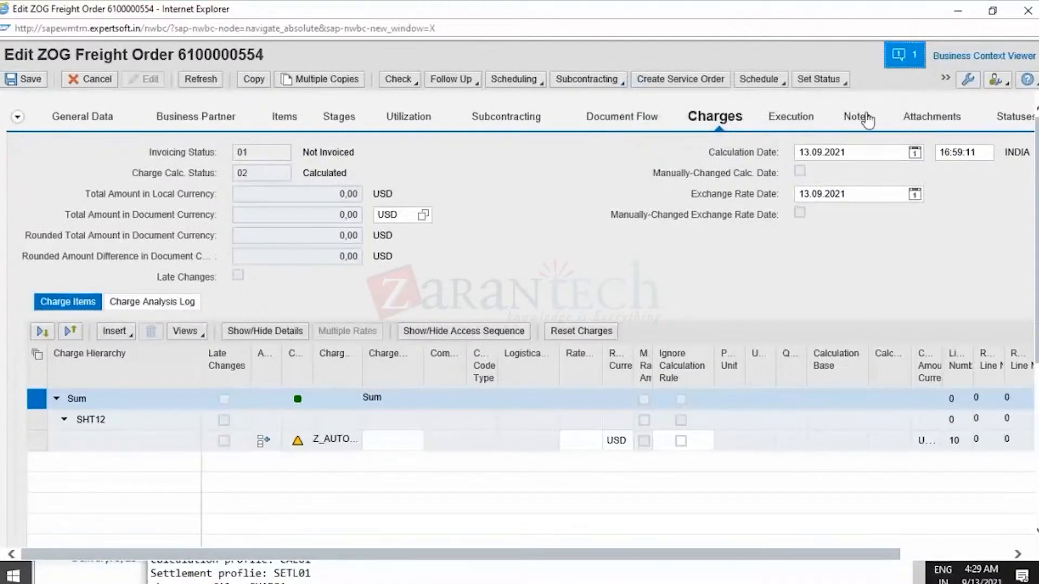
Step: Recalculate the charges of the freight order through the Charges/Settlement functions and dismiss the message
{"action": "left_click", "coordinate": [945, 80]}
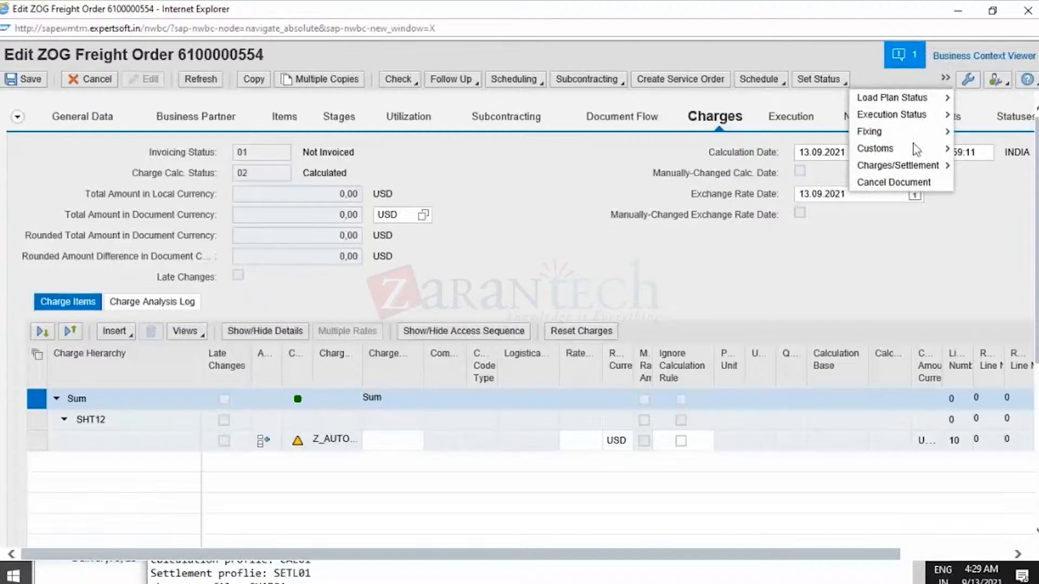
{"action": "mouse_move", "coordinate": [898, 166]}
{"action": "left_click", "coordinate": [777, 169]}
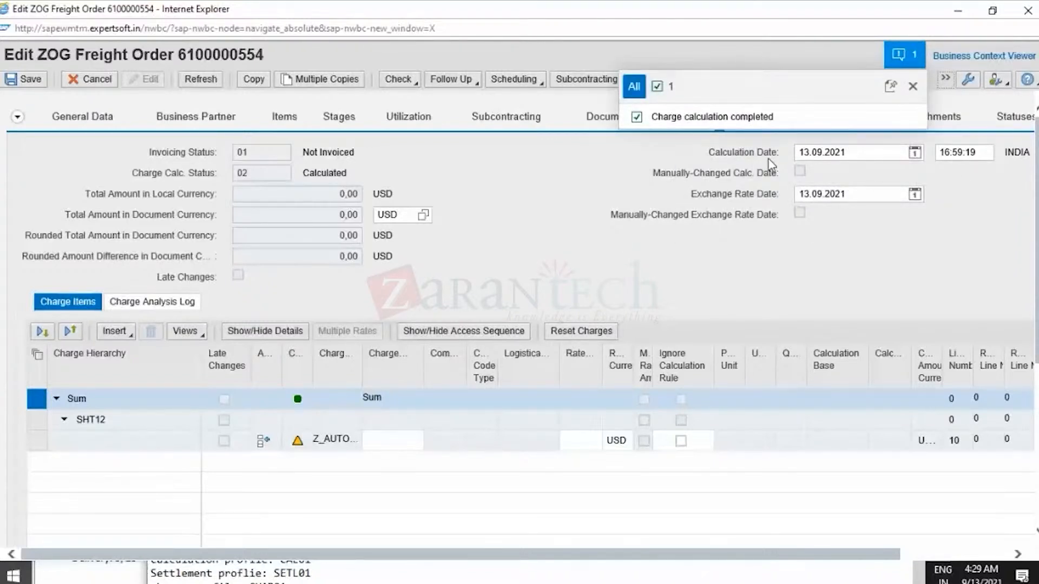
{"action": "left_click", "coordinate": [913, 87]}
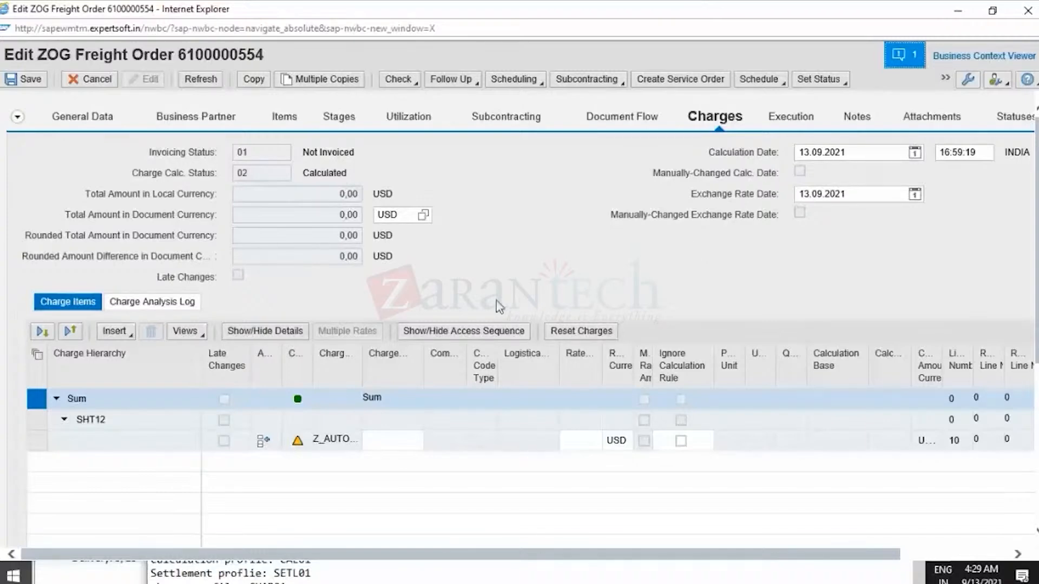
Step: Clear the Carrier field in the freight order's general data, save the order, and dismiss the messages
{"action": "scroll", "coordinate": [696, 261], "scroll_direction": "down", "scroll_amount": 2}
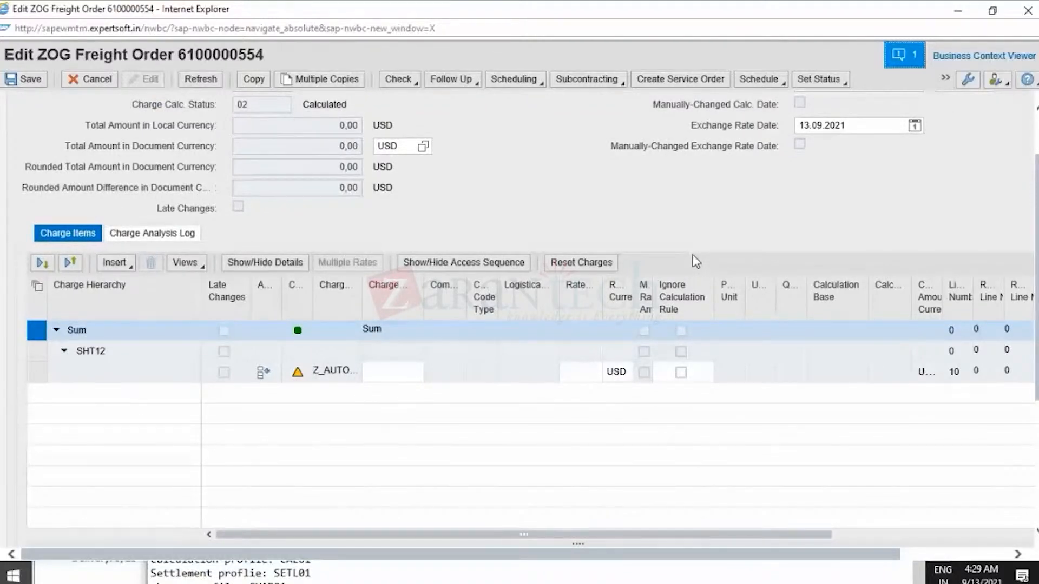
{"action": "scroll", "coordinate": [475, 336], "scroll_direction": "up", "scroll_amount": 2}
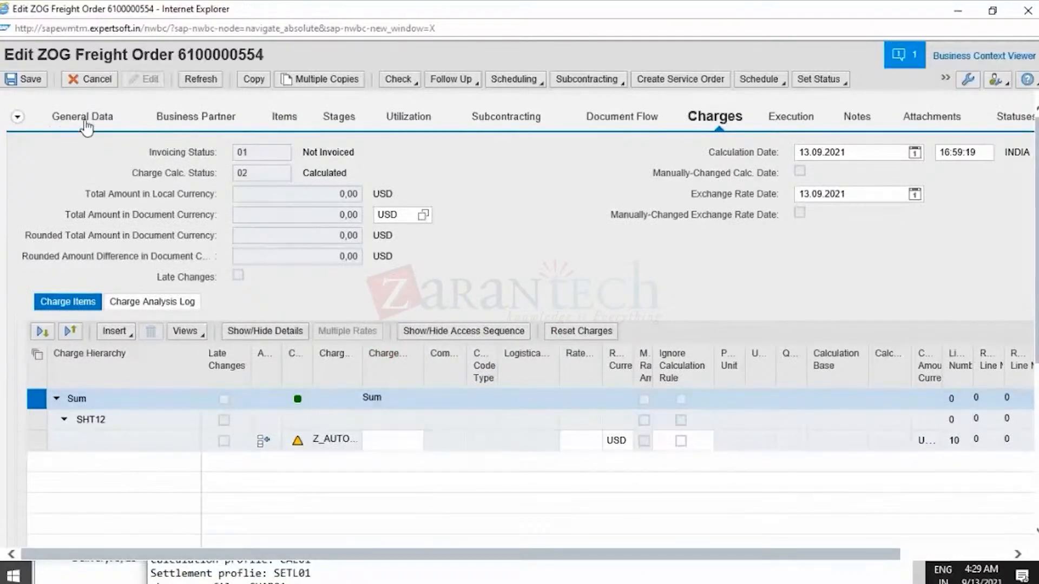
{"action": "left_click", "coordinate": [87, 117]}
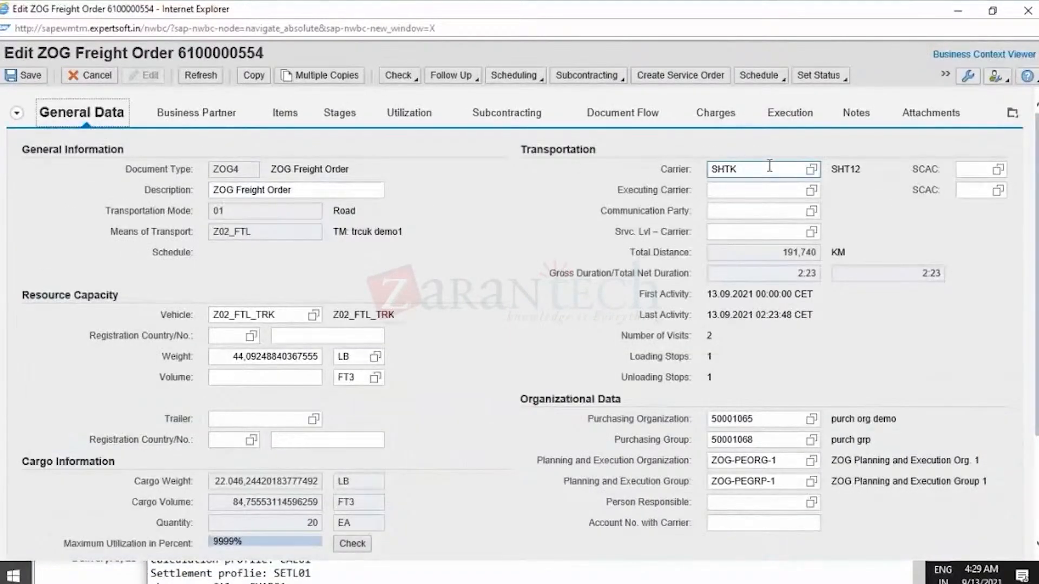
{"action": "key", "text": "BackSpace"}
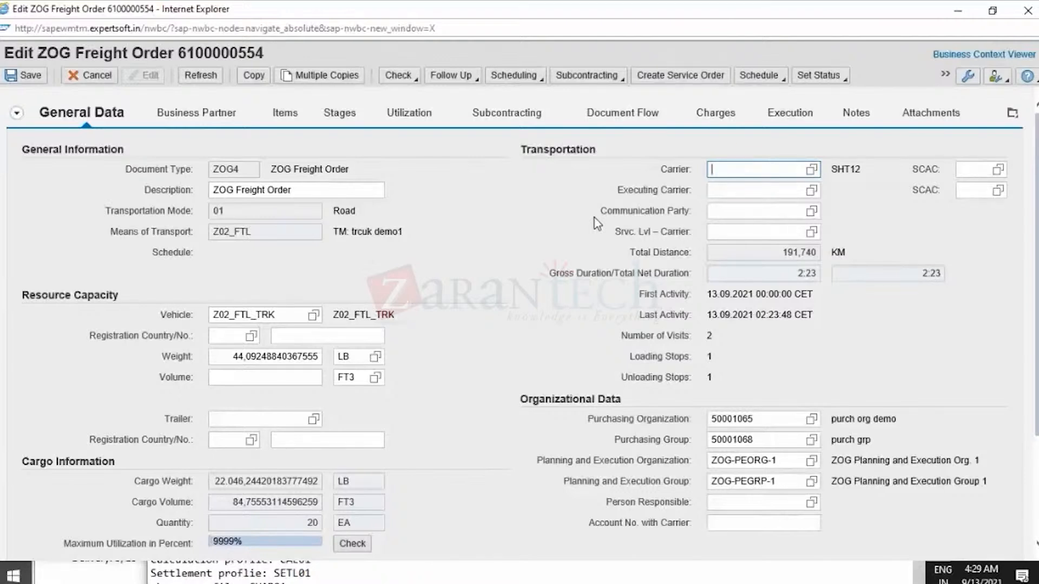
{"action": "left_click", "coordinate": [24, 75]}
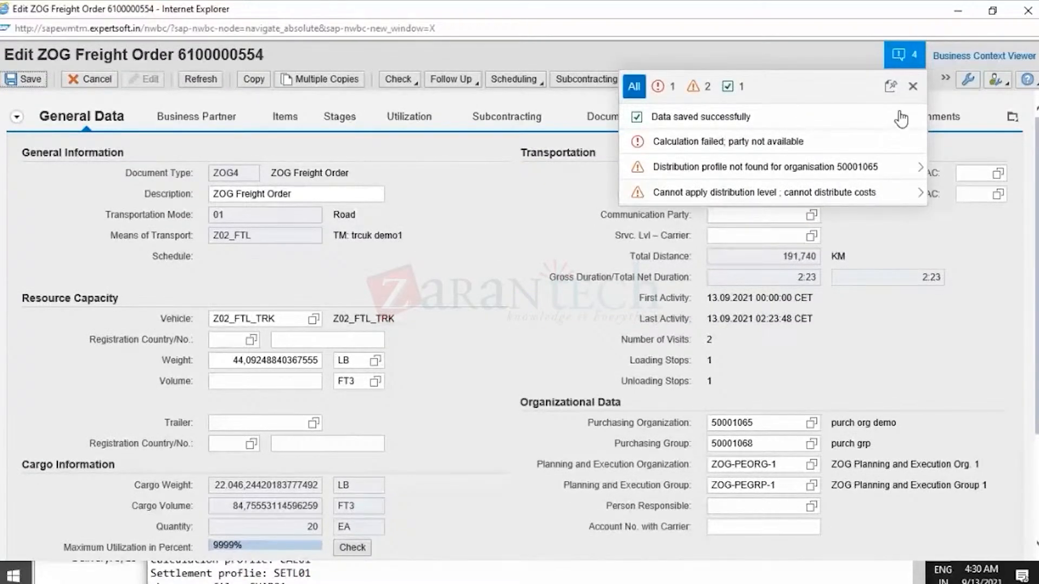
{"action": "left_click", "coordinate": [913, 87]}
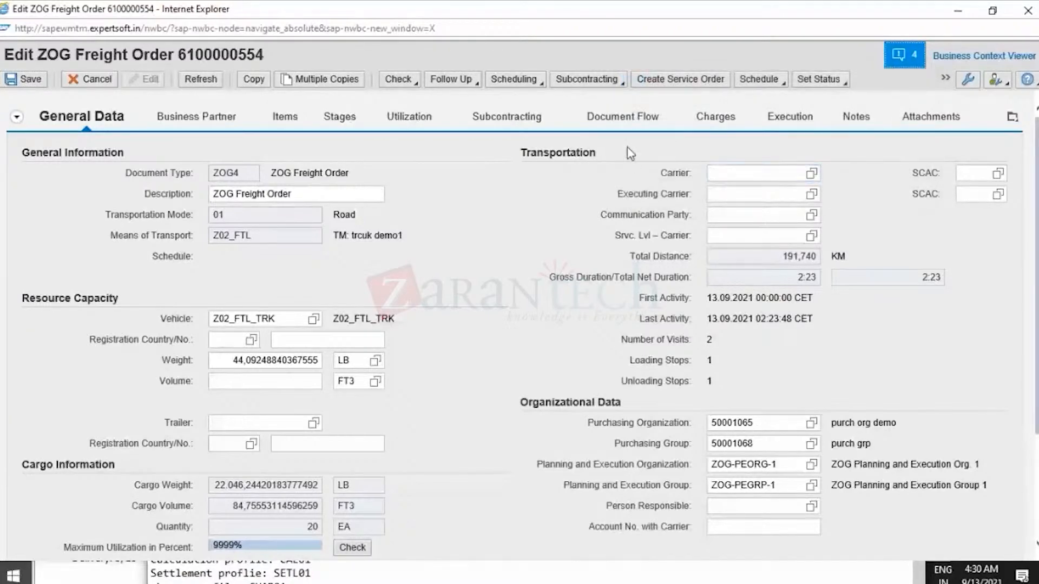
Step: Check the charges without a carrier, assign carrier SHTK again in the general data, and save the freight order
{"action": "left_click", "coordinate": [716, 117]}
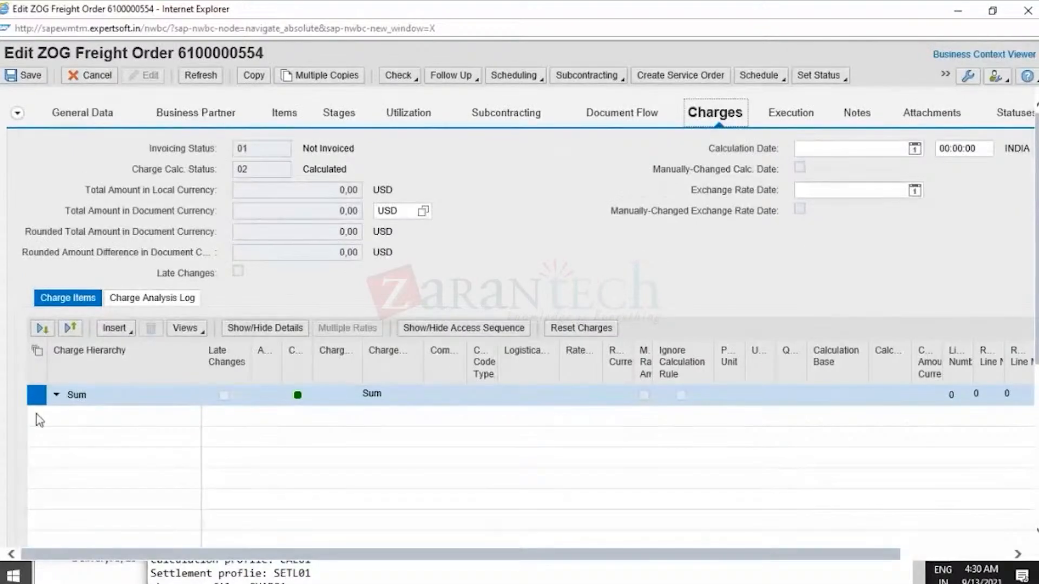
{"action": "left_click", "coordinate": [92, 116]}
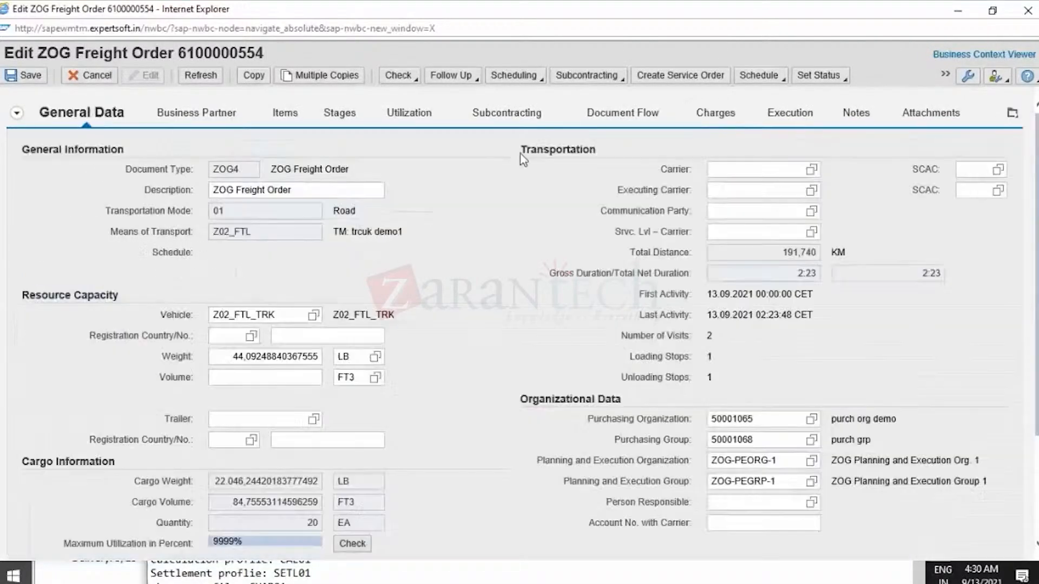
{"action": "left_click", "coordinate": [762, 169]}
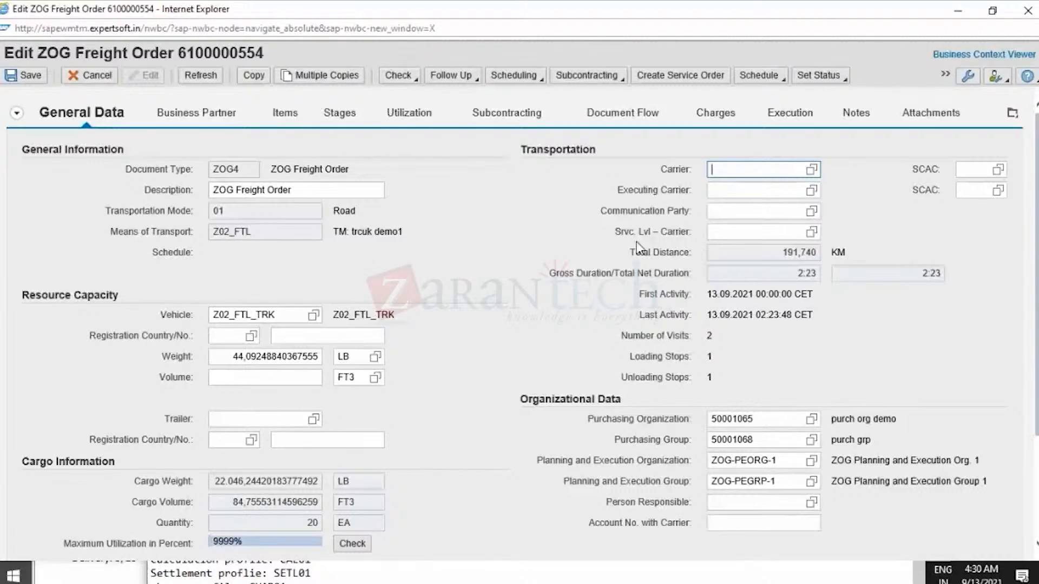
{"action": "type", "text": "shtk"}
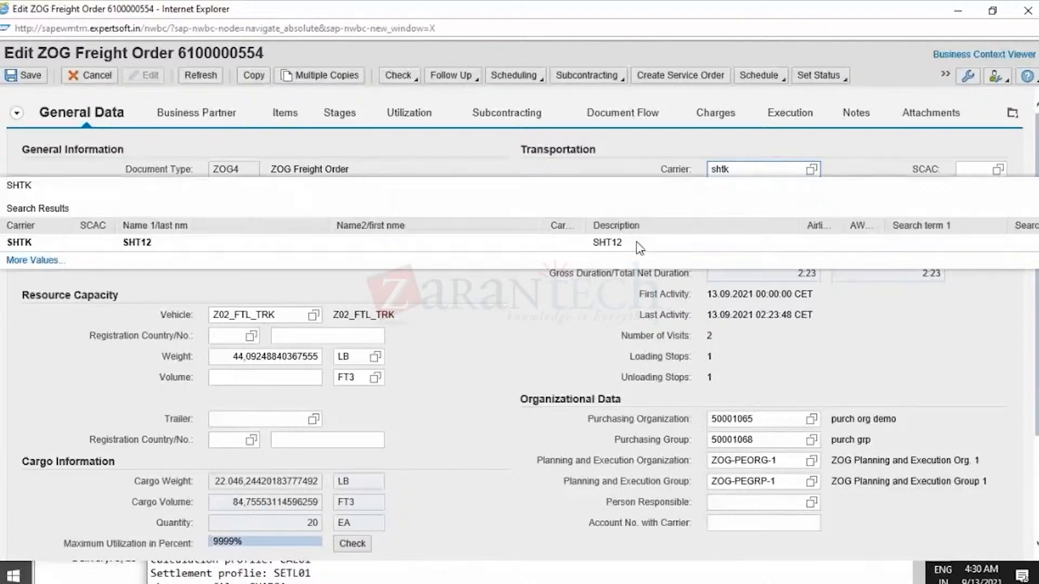
{"action": "left_click", "coordinate": [637, 243]}
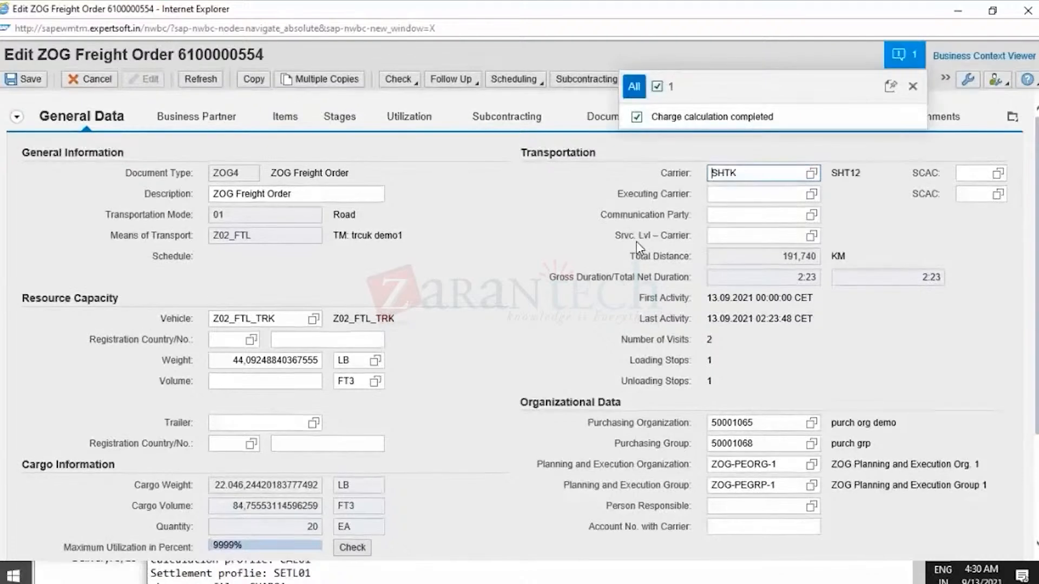
{"action": "left_click", "coordinate": [917, 88]}
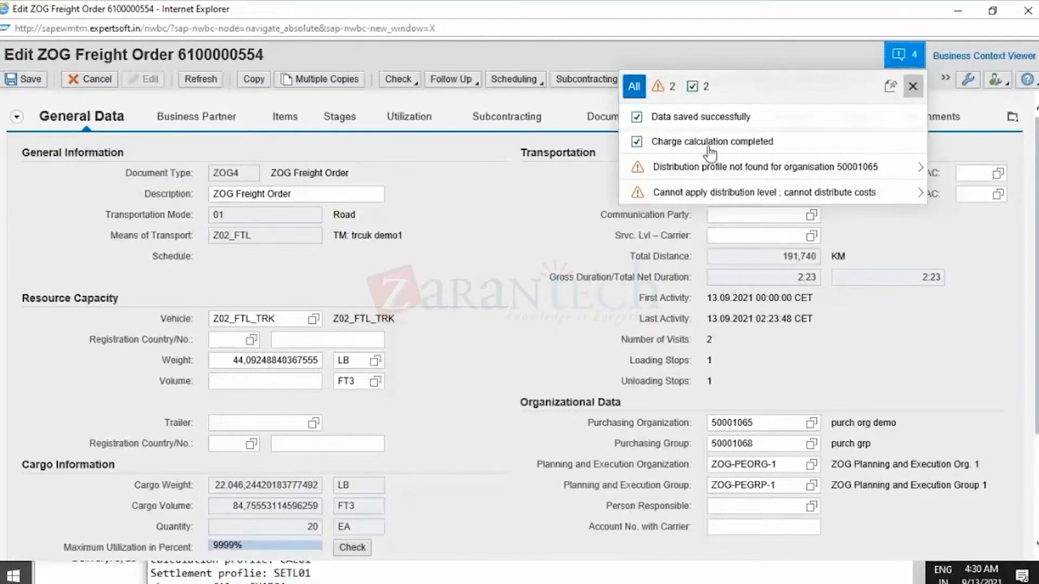
Step: Set the rate amount of the Z_AUTO charge item under SHT12 to 100 USD in the freight order's charges
{"action": "left_click", "coordinate": [715, 125]}
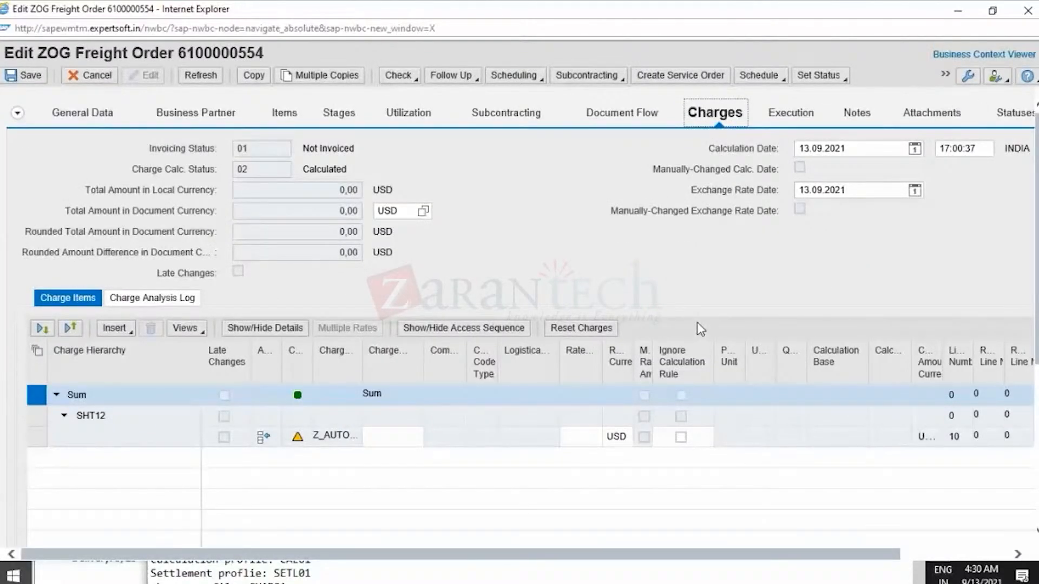
{"action": "left_click", "coordinate": [576, 436]}
{"action": "type", "text": "100"}
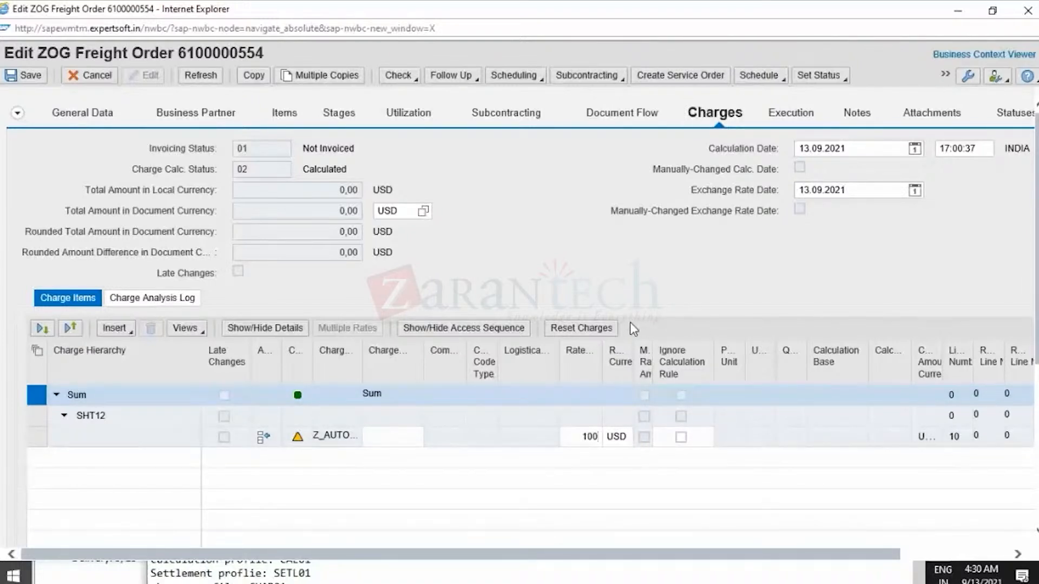
{"action": "key", "text": "Return"}
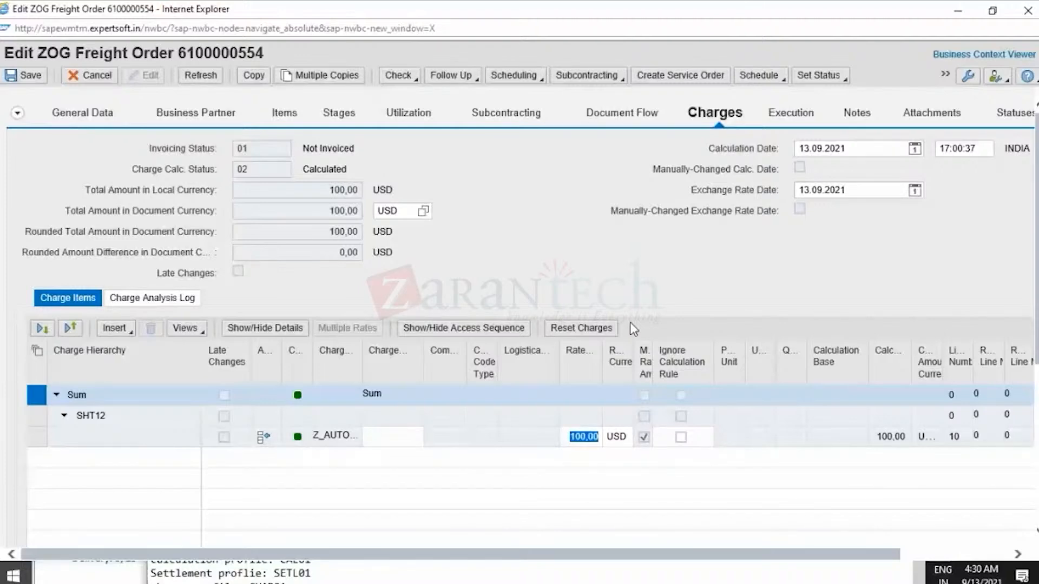
{"action": "scroll", "coordinate": [633, 328], "scroll_direction": "down", "scroll_amount": 5}
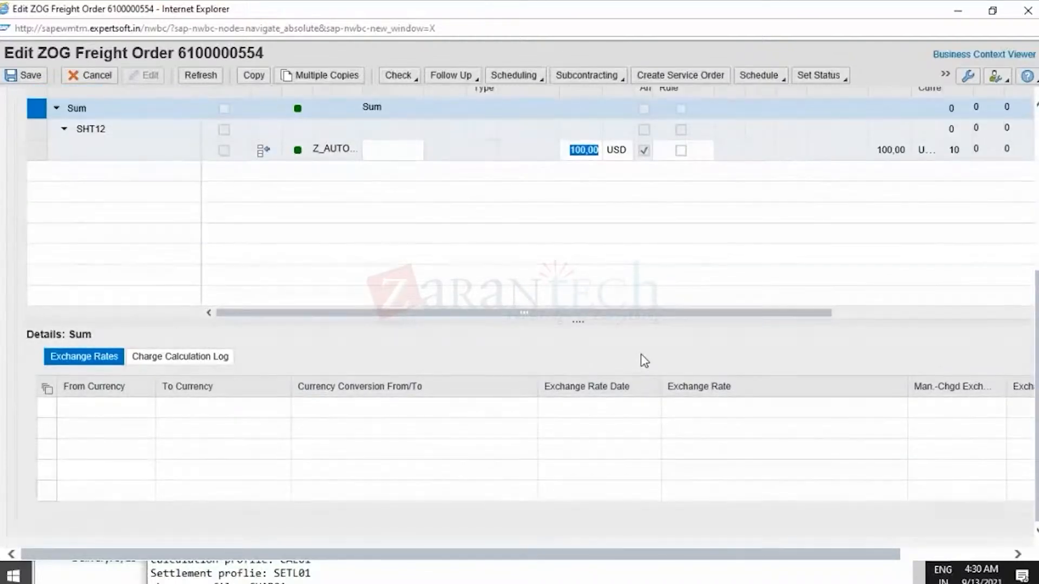
{"action": "scroll", "coordinate": [641, 354], "scroll_direction": "up", "scroll_amount": 5}
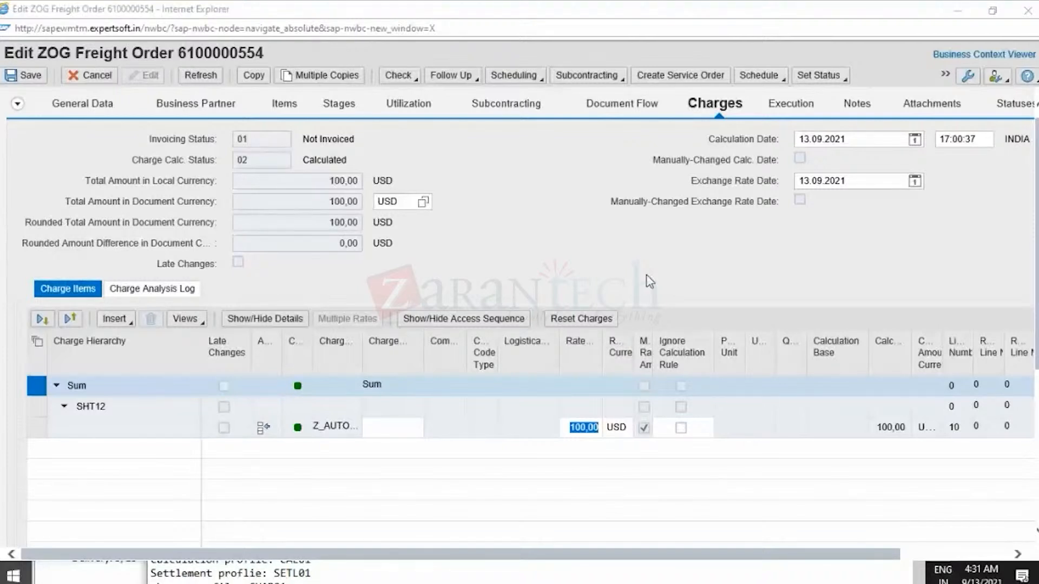
Step: Switch to freight agreement SHTK_AGR and check the scale items of its rate table
{"action": "key", "text": "alt+Tab"}
{"action": "key", "text": "alt+Tab"}
{"action": "key", "text": "alt+Tab"}
{"action": "key", "text": "alt+Tab"}
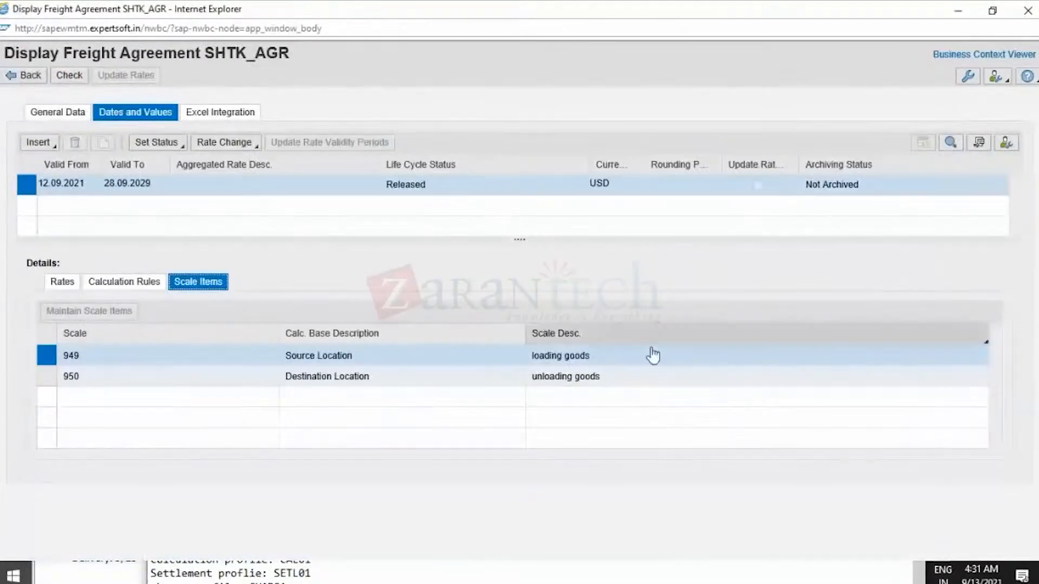
{"action": "key", "text": "alt+Tab"}
{"action": "key", "text": "alt+Left"}
{"action": "key", "text": "alt+Up"}
{"action": "key", "text": "alt+Up"}
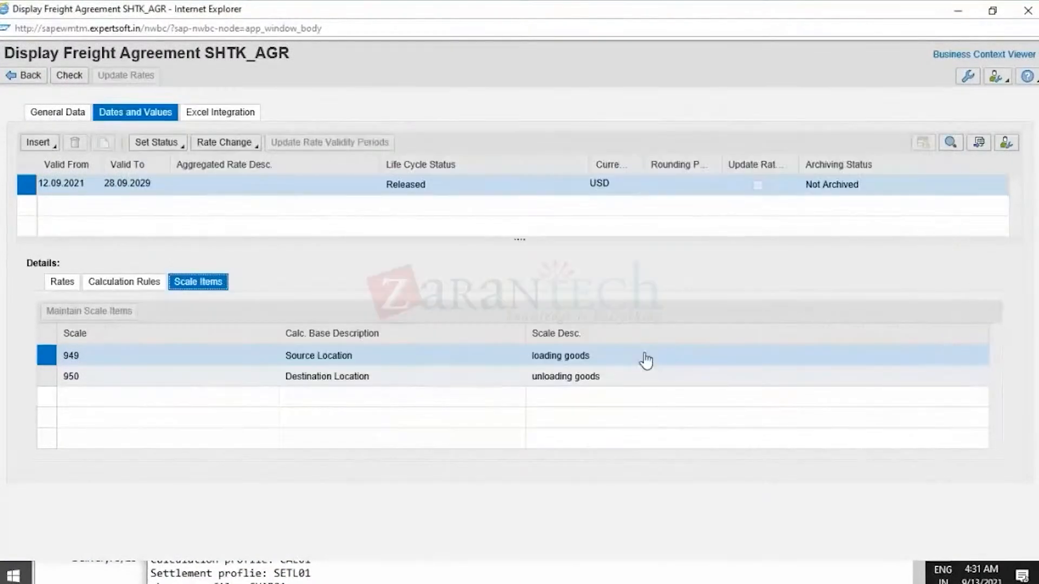
Step: Switch back to the freight order and cancel editing, discarding the unsaved manual rate
{"action": "key", "text": "alt+Tab"}
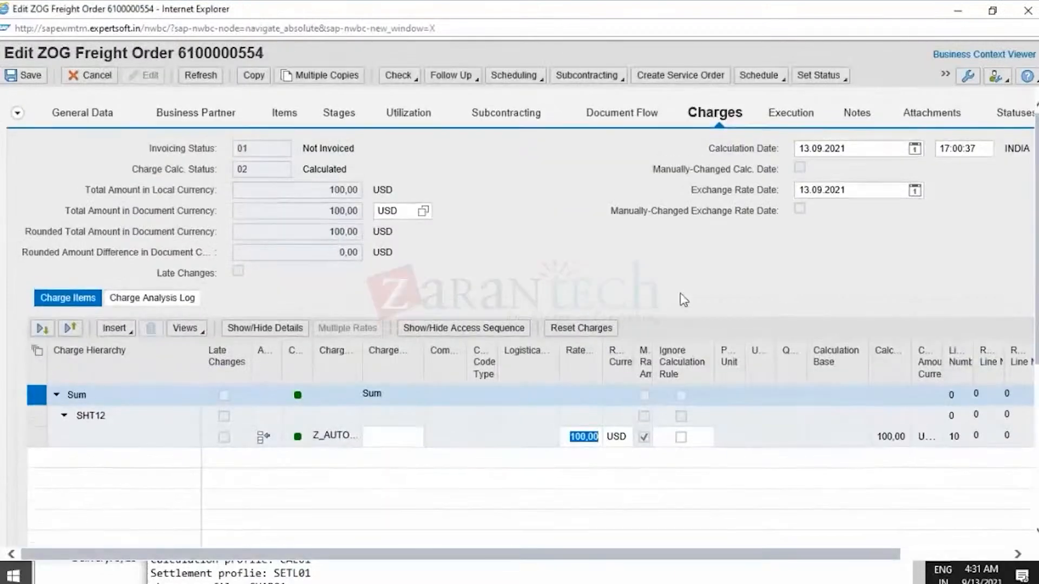
{"action": "left_click", "coordinate": [89, 75]}
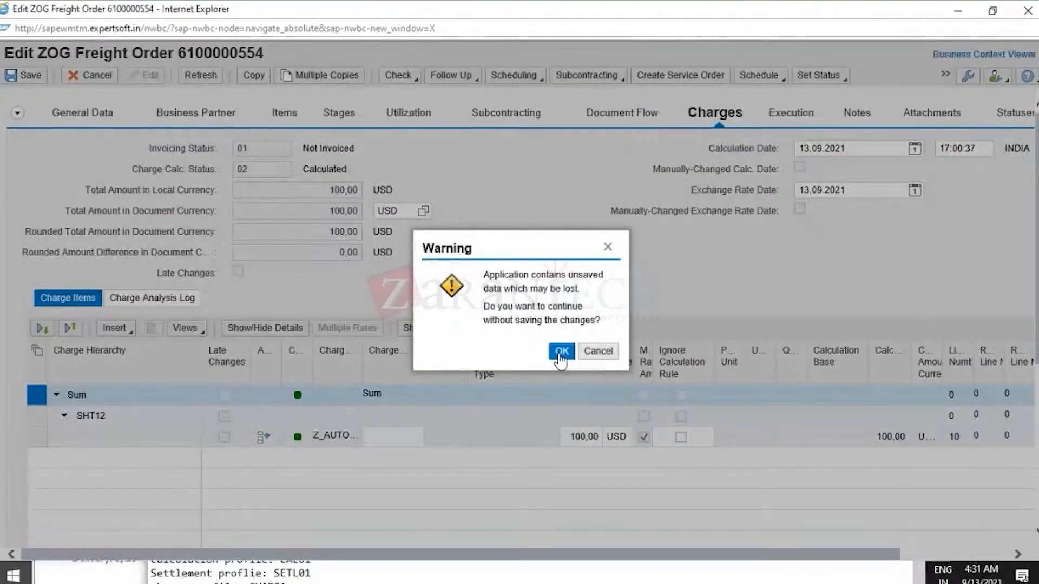
{"action": "key", "text": "Return"}
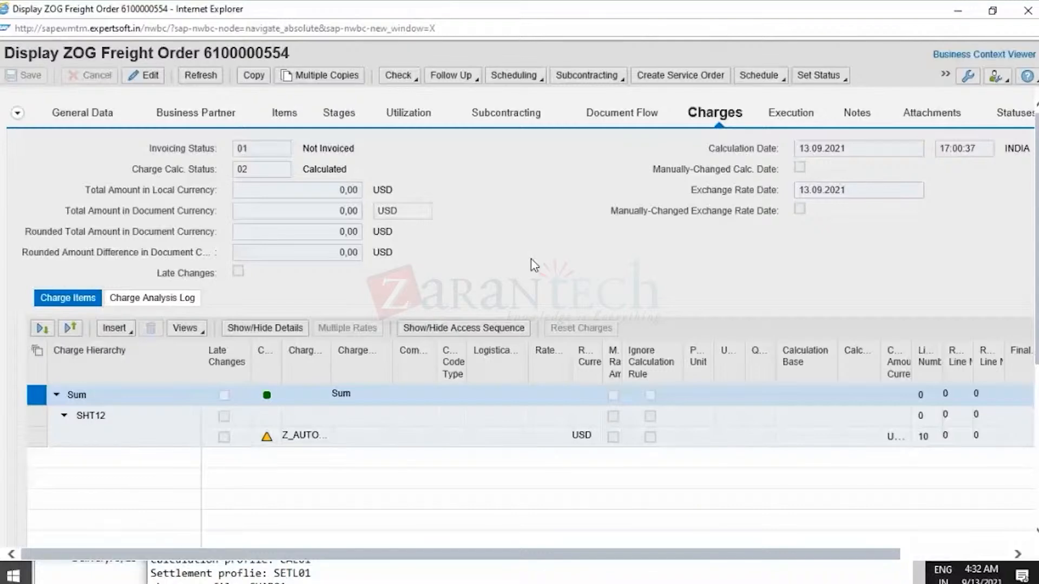
Step: Switch to freight agreement SHTK_AGR and review the rate table's general data, reference details, organizational data, and scales
{"action": "key", "text": "alt+Tab"}
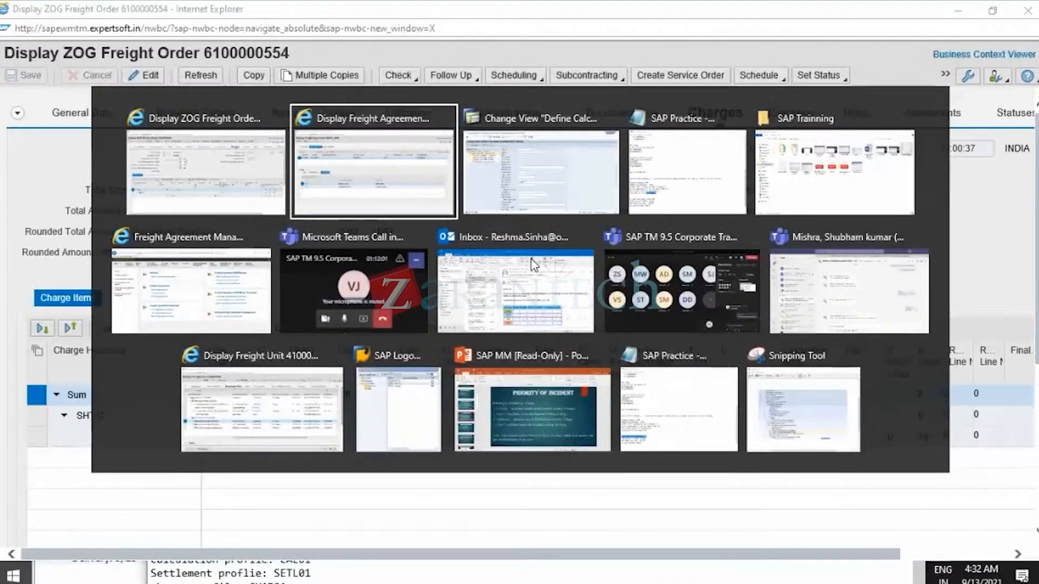
{"action": "key", "text": "alt+Down"}
{"action": "key", "text": "alt+Up"}
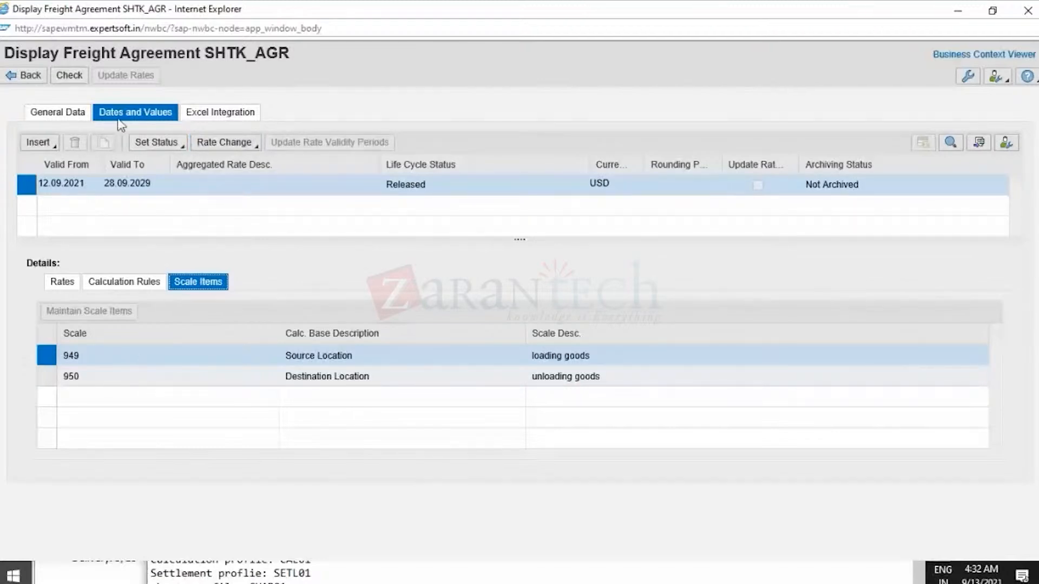
{"action": "left_click", "coordinate": [71, 117]}
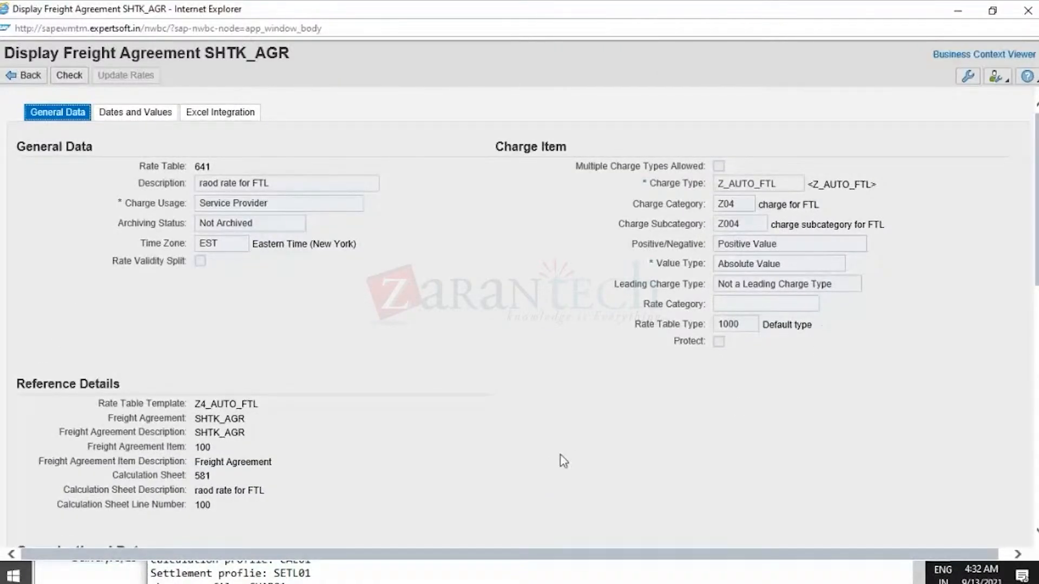
{"action": "scroll", "coordinate": [573, 458], "scroll_direction": "down", "scroll_amount": 2}
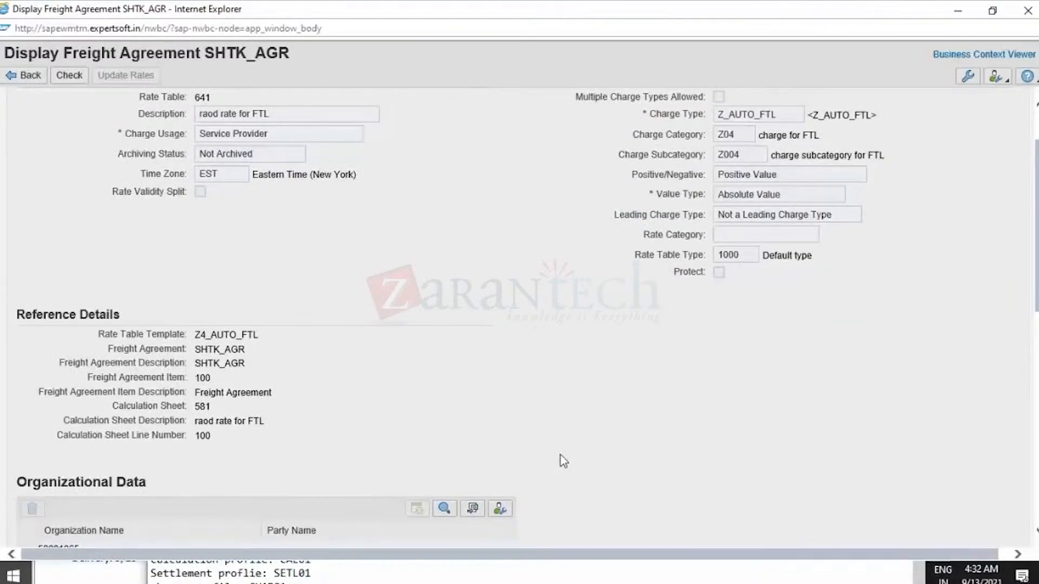
{"action": "scroll", "coordinate": [560, 455], "scroll_direction": "down", "scroll_amount": 15}
{"action": "scroll", "coordinate": [561, 456], "scroll_direction": "up", "scroll_amount": 1}
{"action": "scroll", "coordinate": [561, 456], "scroll_direction": "down", "scroll_amount": 1}
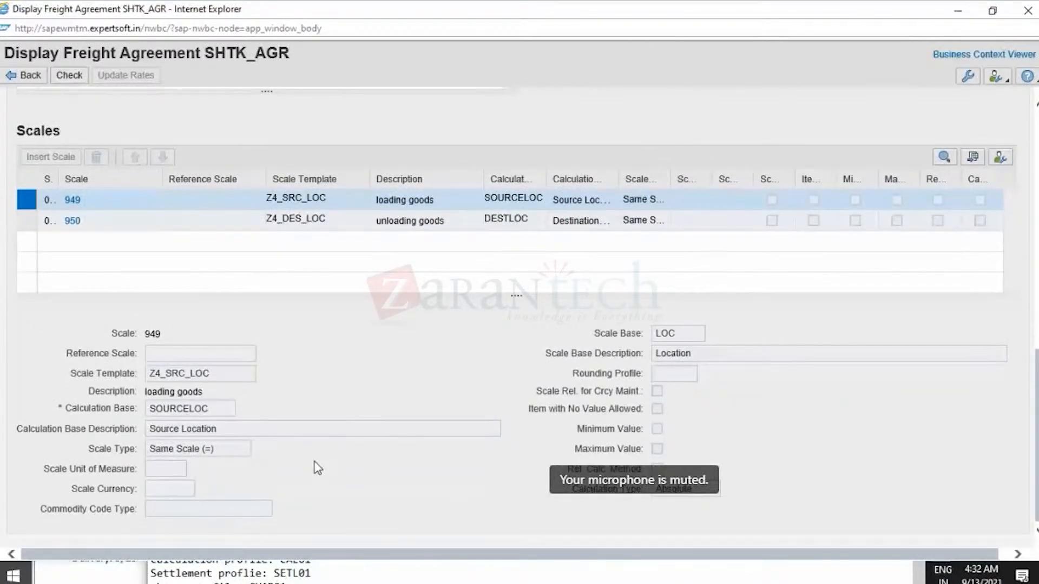
{"action": "scroll", "coordinate": [317, 468], "scroll_direction": "up", "scroll_amount": 3}
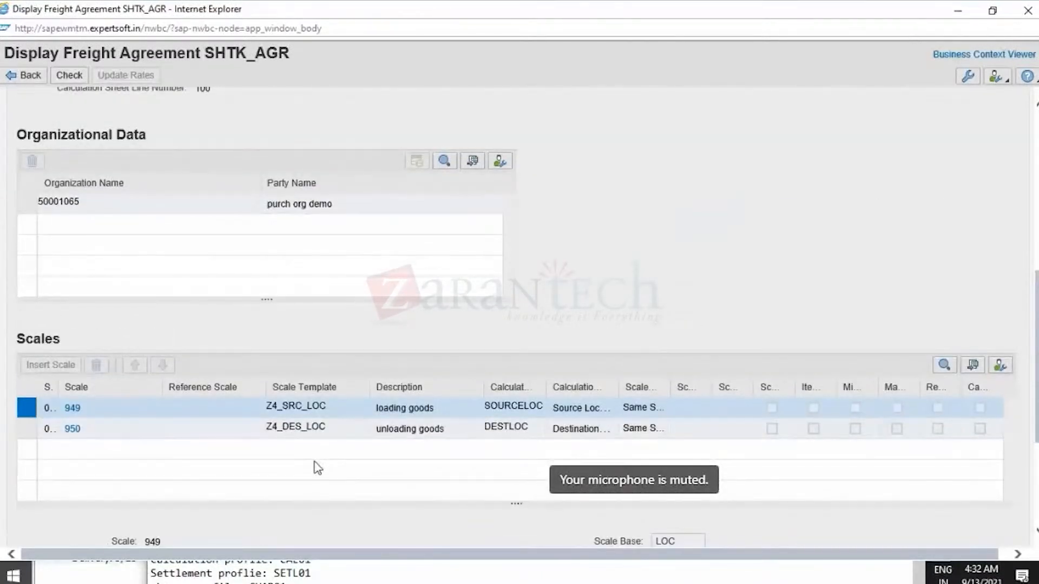
{"action": "scroll", "coordinate": [317, 468], "scroll_direction": "up", "scroll_amount": 6}
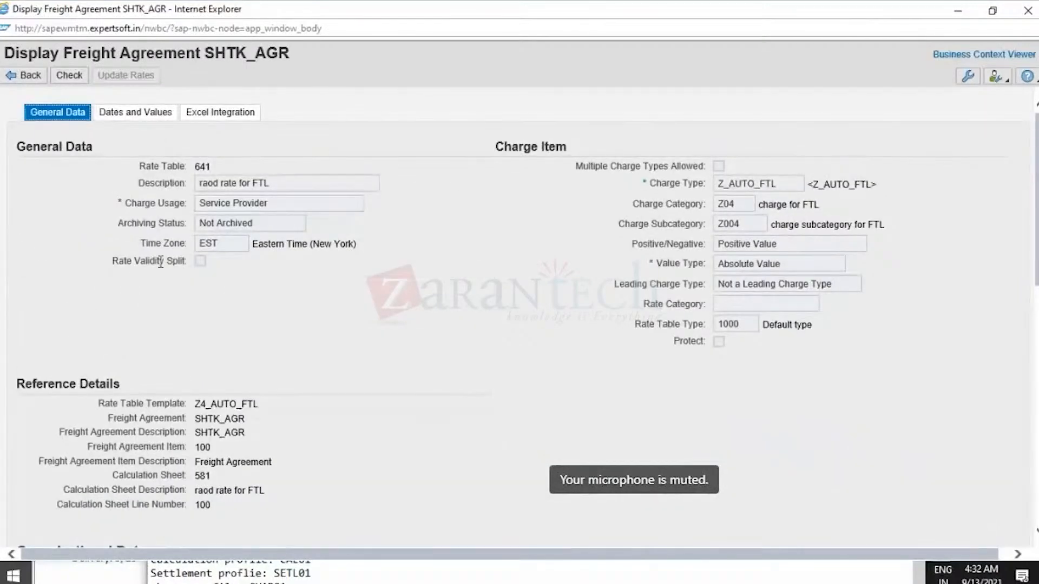
Step: Return to the SHTK_AGR calculation sheet items and compare them with template item line 100 of Z4_CST_FTL in SAP GUI
{"action": "left_click", "coordinate": [22, 79]}
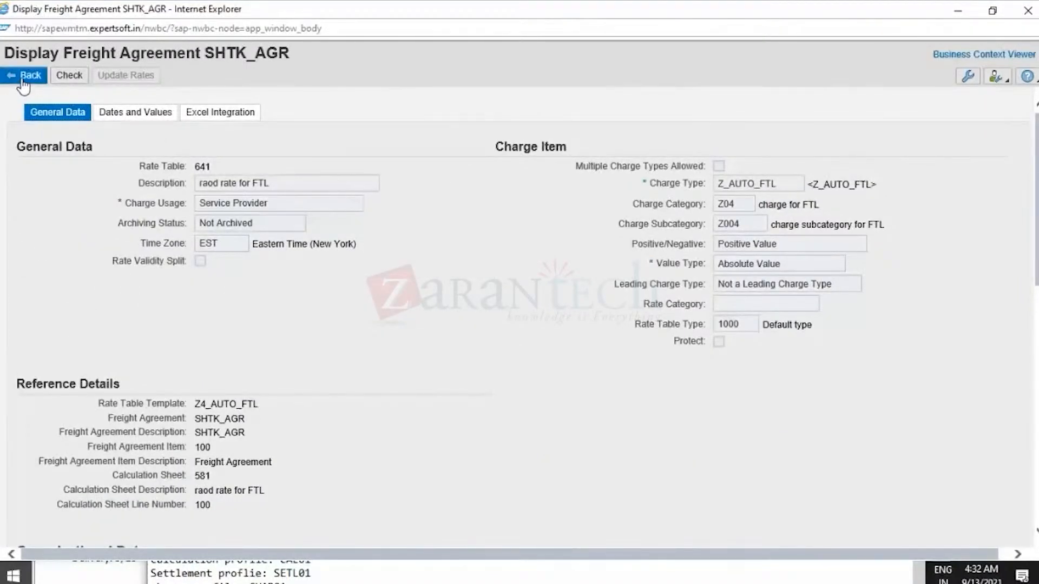
{"action": "scroll", "coordinate": [833, 449], "scroll_direction": "down", "scroll_amount": 1}
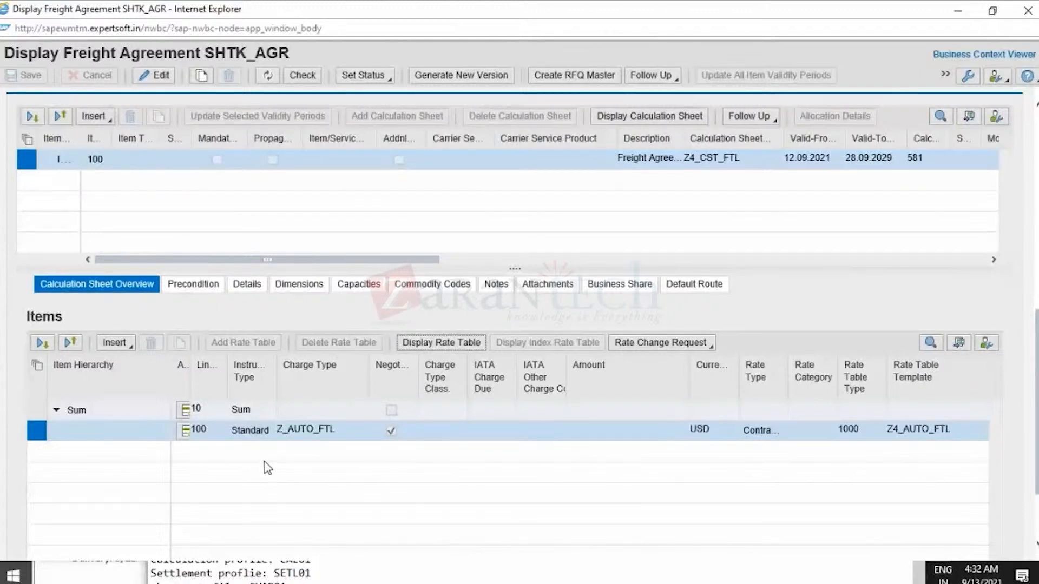
{"action": "key", "text": "alt+Tab"}
{"action": "key", "text": "alt+Tab"}
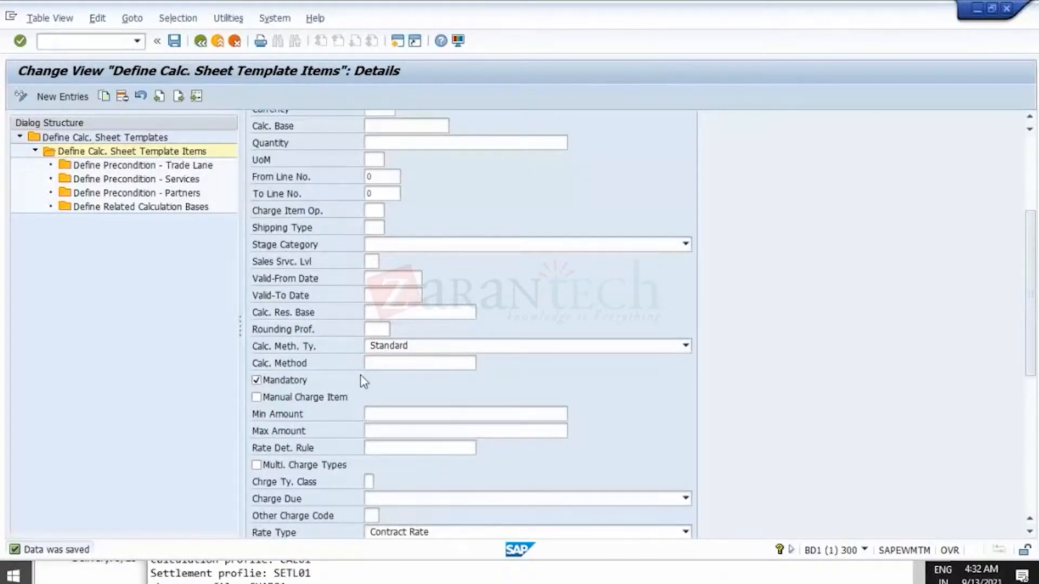
{"action": "scroll", "coordinate": [361, 377], "scroll_direction": "up", "scroll_amount": 1}
{"action": "scroll", "coordinate": [361, 377], "scroll_direction": "up", "scroll_amount": 3}
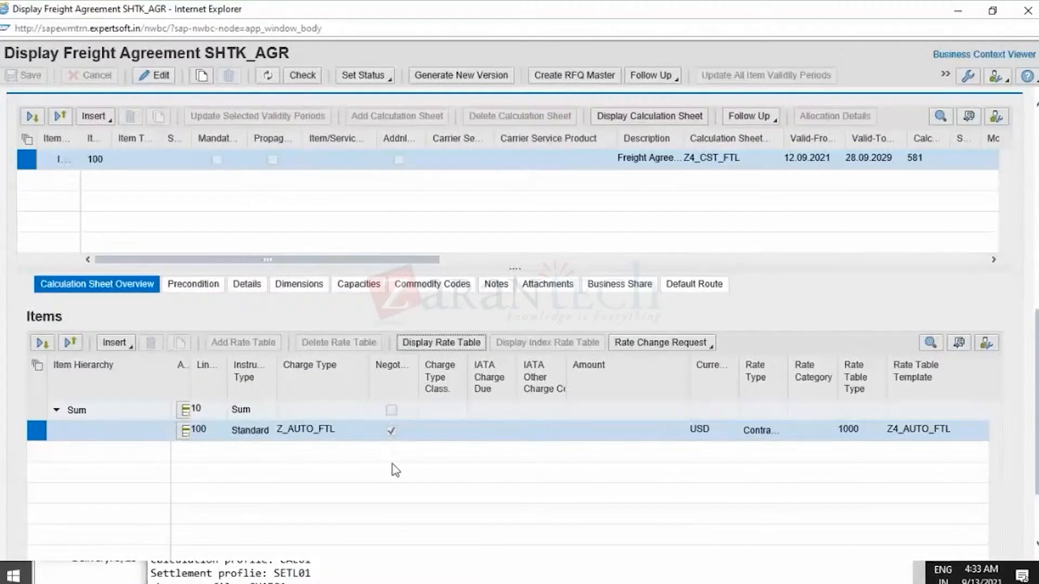
Step: Review the general data of freight agreement SHTK_AGR, then switch to the Z4_CST_FTL template item details in SAP GUI
{"action": "scroll", "coordinate": [396, 470], "scroll_direction": "up", "scroll_amount": 10}
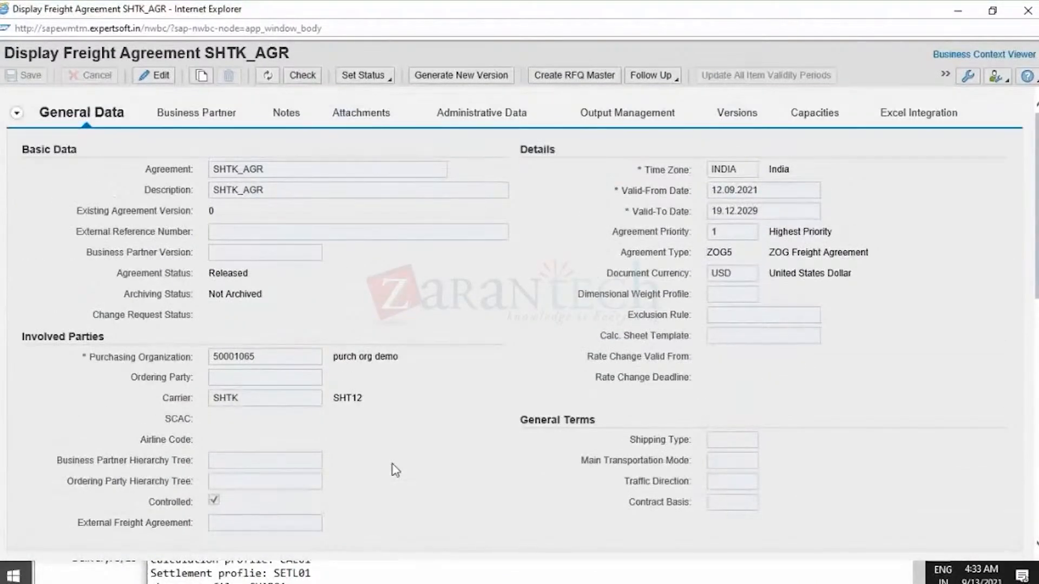
{"action": "scroll", "coordinate": [469, 480], "scroll_direction": "down", "scroll_amount": 5}
{"action": "key", "text": "alt+Tab"}
{"action": "key", "text": "alt+Tab"}
{"action": "key", "text": "Down"}
{"action": "key", "text": "Left"}
{"action": "key", "text": "Up"}
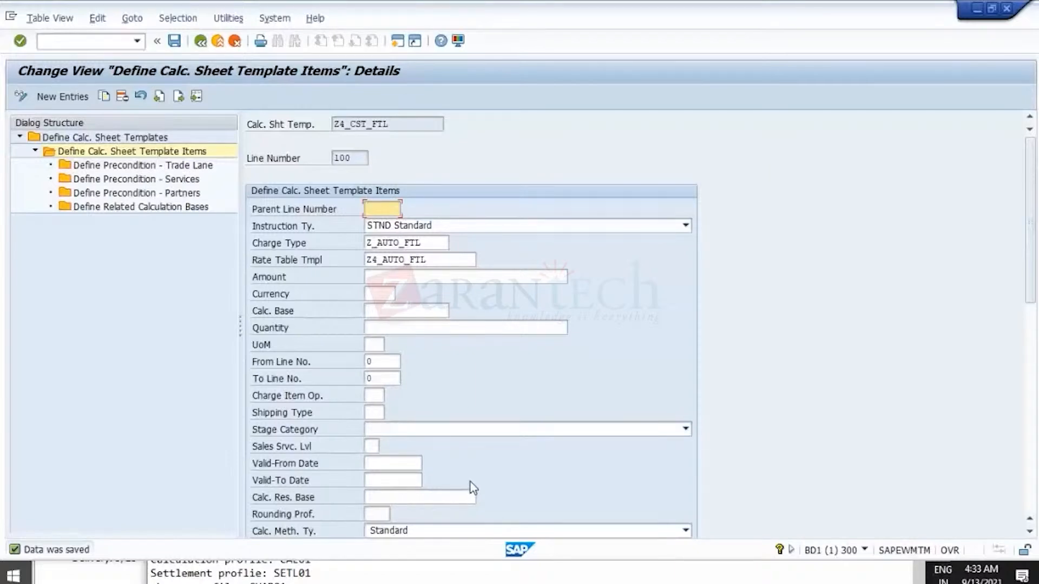
Step: Switch to SAP Logon and open the SAP ECC 6.0 connection
{"action": "key", "text": "alt+Tab"}
{"action": "key", "text": "Left"}
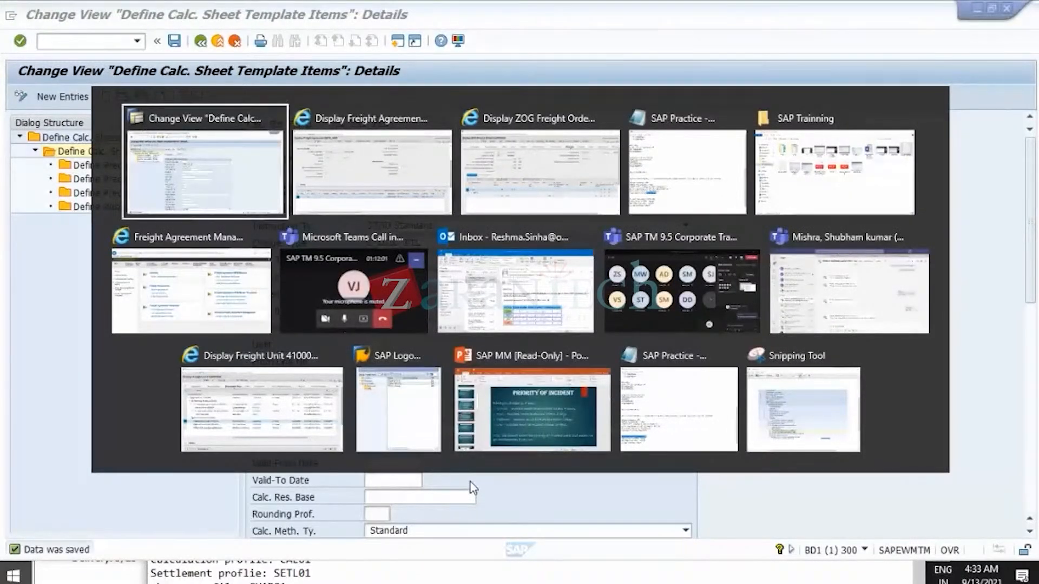
{"action": "key", "text": "Down"}
{"action": "key", "text": "Down"}
{"action": "key", "text": "Right"}
{"action": "key", "text": "alt+Tab"}
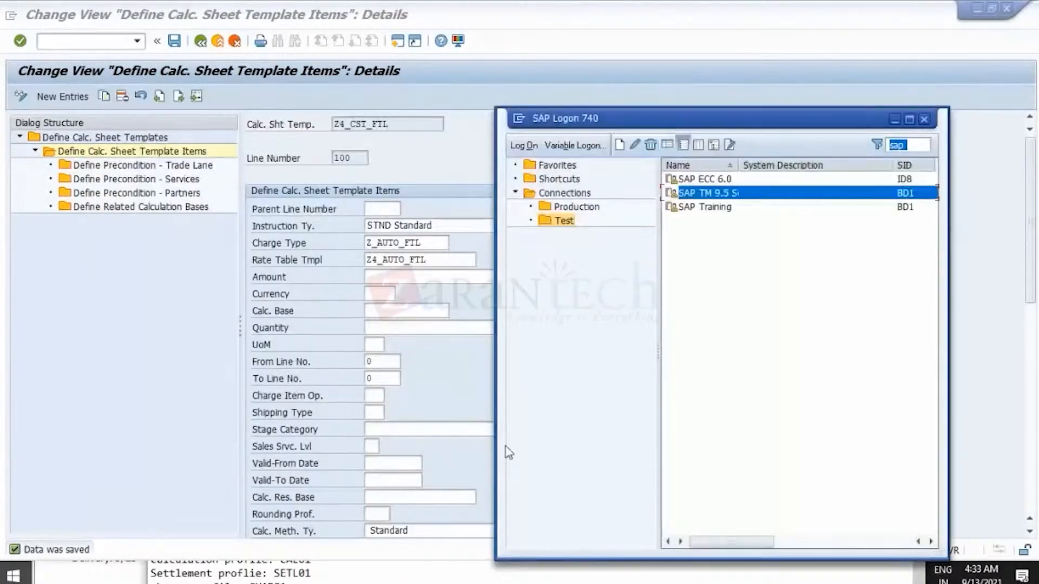
{"action": "left_click", "coordinate": [723, 182]}
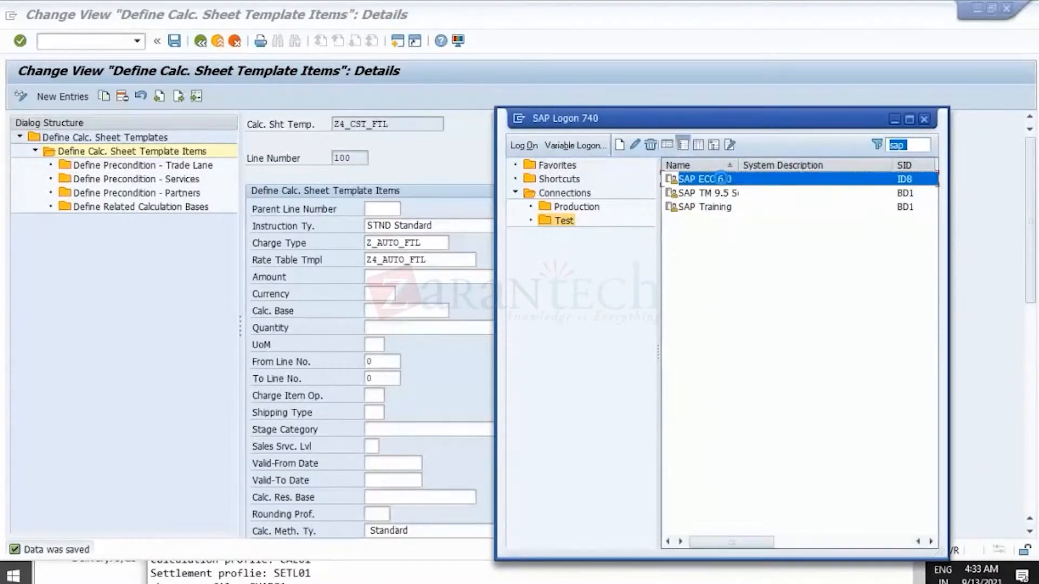
{"action": "double_click", "coordinate": [723, 181]}
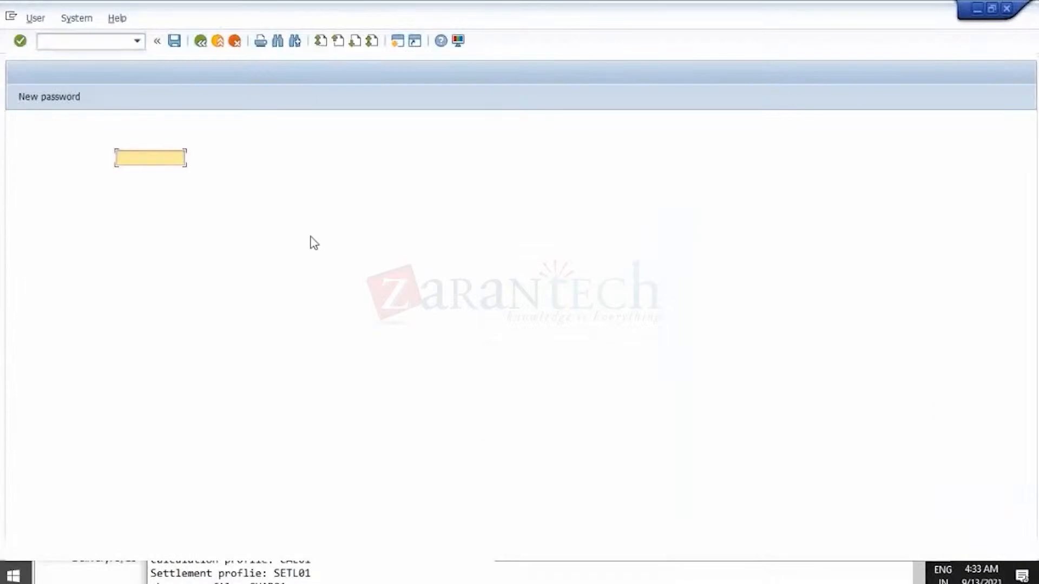
Step: Log on to client 800 with the user name and account password
{"action": "type", "text": "TCSUSER17"}
{"action": "key", "text": "Tab"}
{"action": "type", "text": "***"}
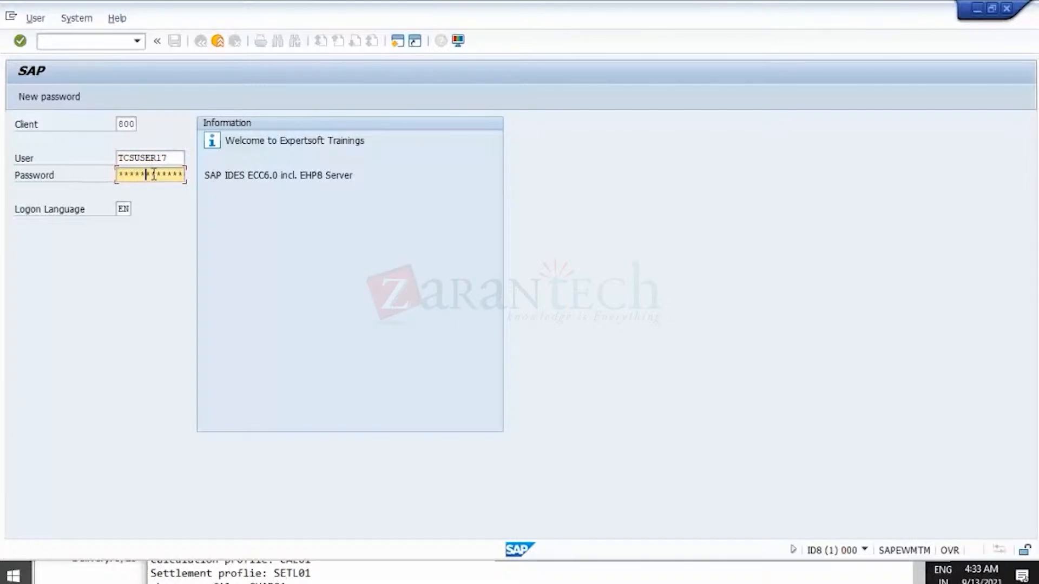
{"action": "key", "text": "Return"}
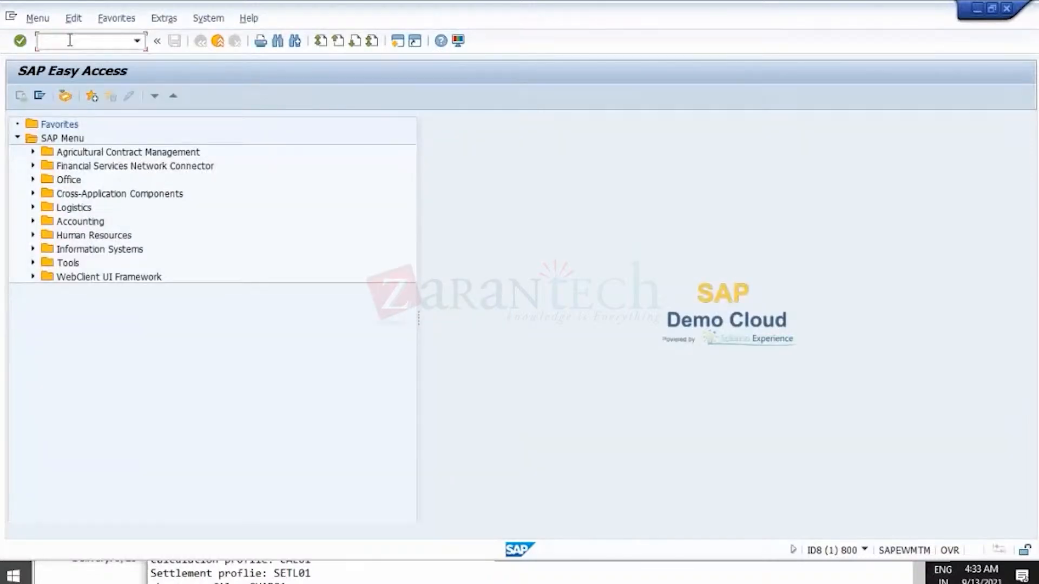
Step: Start transaction VA01 with order type TMSO and choose to create the sales order with reference to an existing order
{"action": "type", "text": "va01"}
{"action": "key", "text": "Return"}
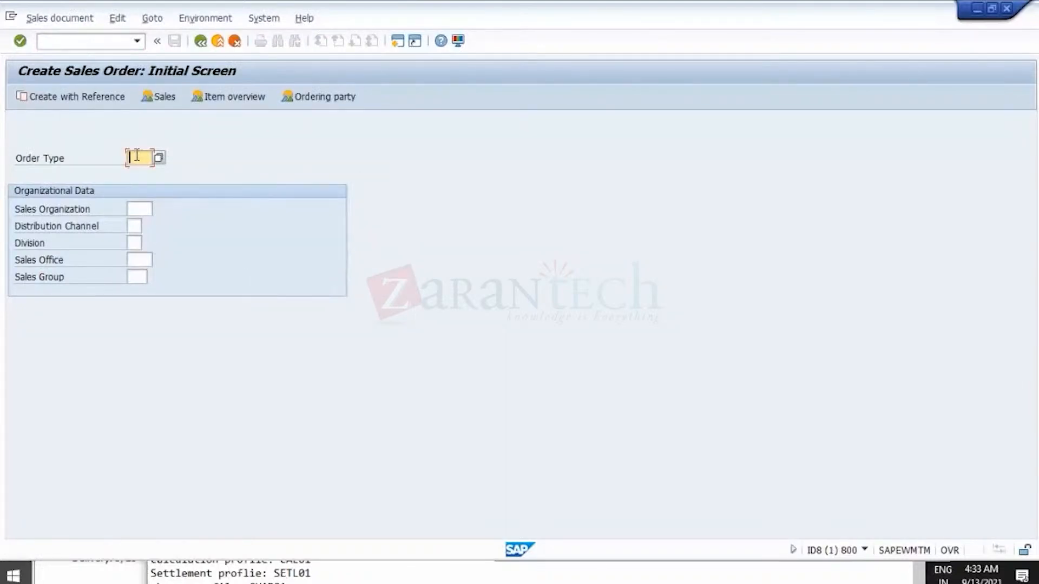
{"action": "type", "text": "tmso"}
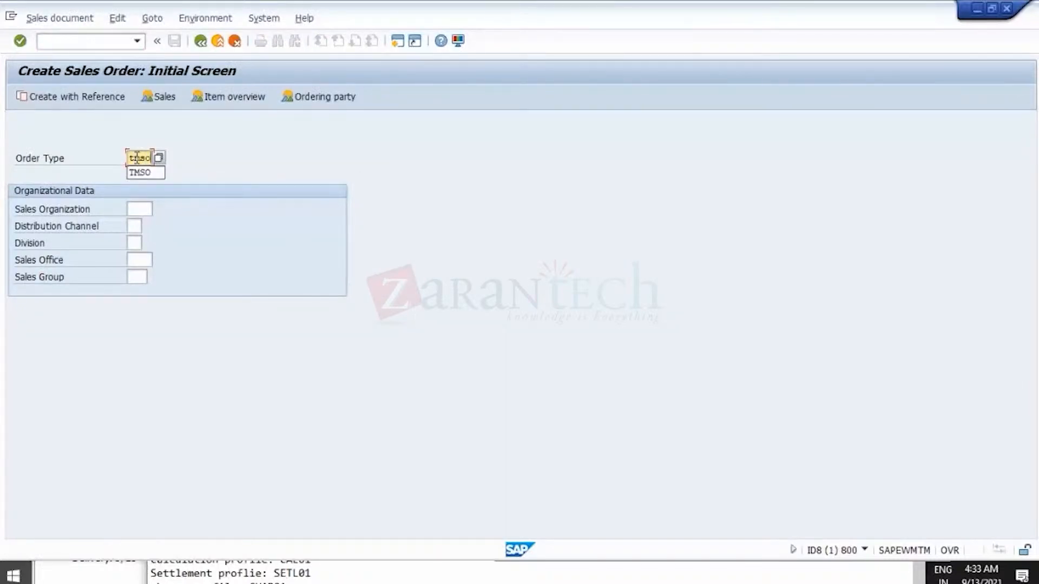
{"action": "left_click", "coordinate": [70, 97]}
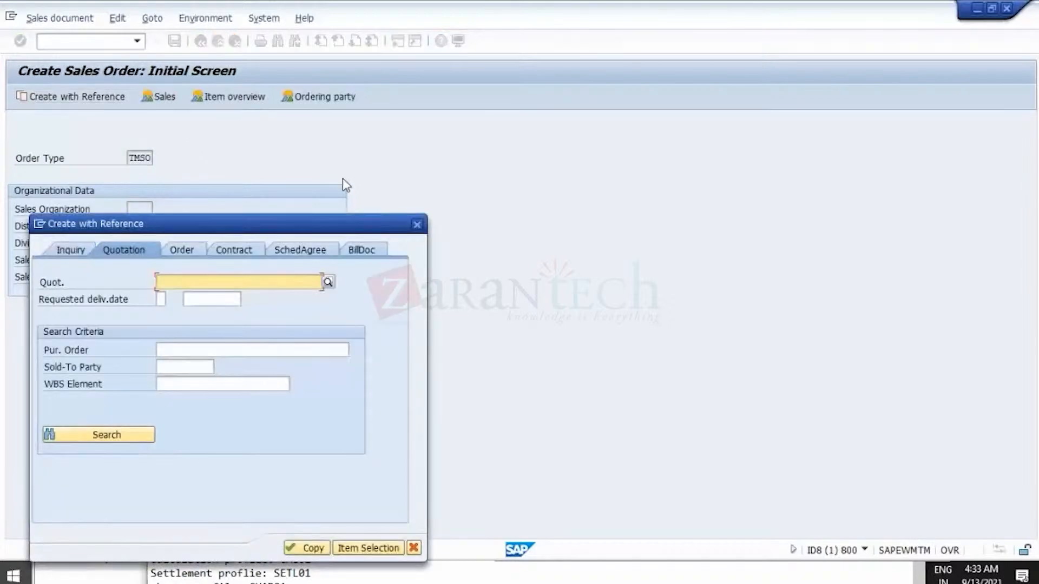
{"action": "left_click", "coordinate": [182, 250]}
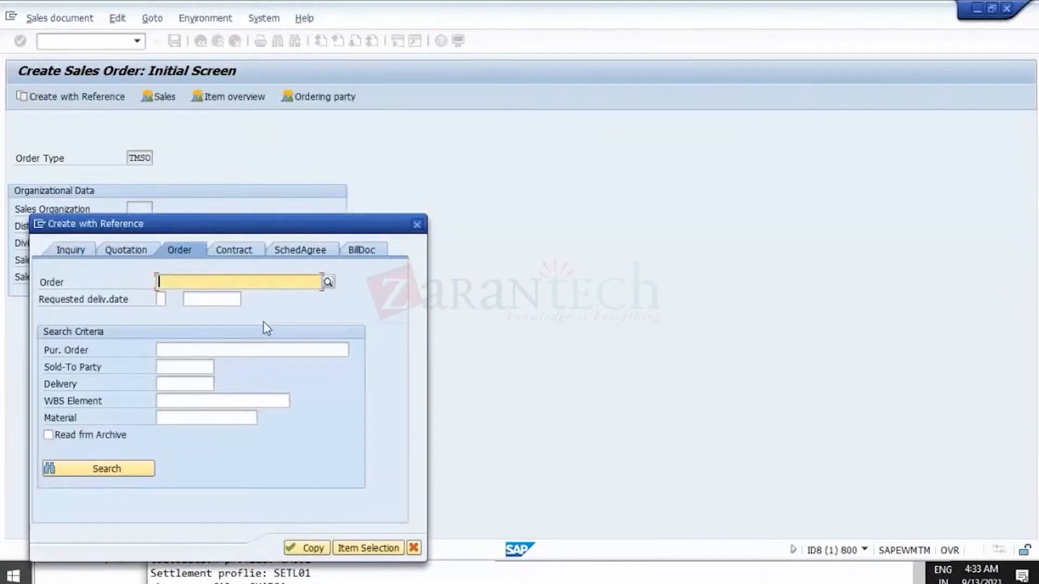
Step: Switch to the SAP Practice notes in Notepad and copy the sale order number listed under the freight order planned through stages
{"action": "key", "text": "alt+Tab"}
{"action": "key", "text": "alt+Tab"}
{"action": "key", "text": "alt+Down"}
{"action": "key", "text": "alt+Left"}
{"action": "key", "text": "alt+Left"}
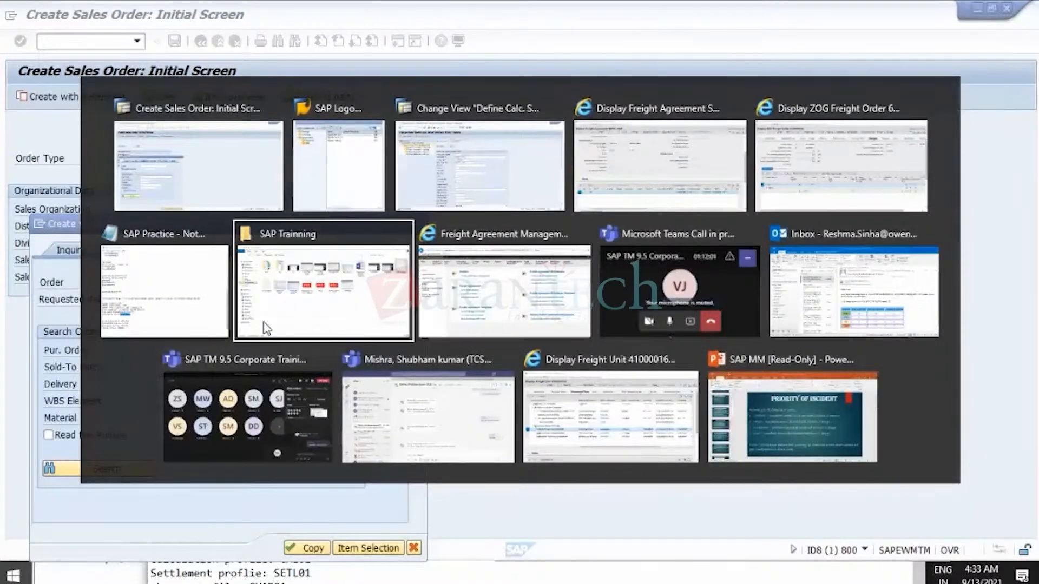
{"action": "scroll", "coordinate": [259, 379], "scroll_direction": "up", "scroll_amount": 4}
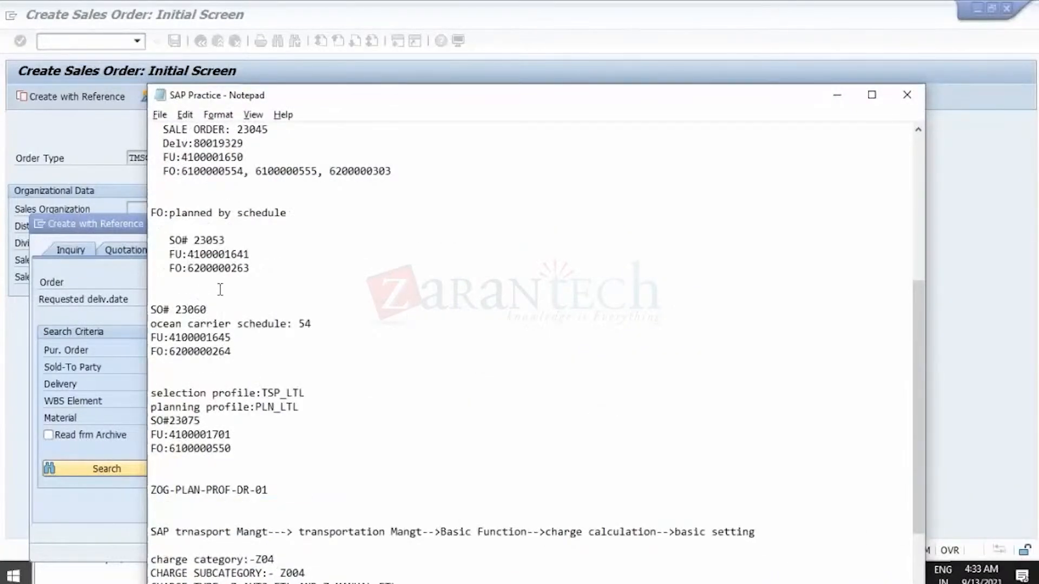
{"action": "scroll", "coordinate": [322, 370], "scroll_direction": "down", "scroll_amount": 3}
{"action": "scroll", "coordinate": [360, 494], "scroll_direction": "up", "scroll_amount": 5}
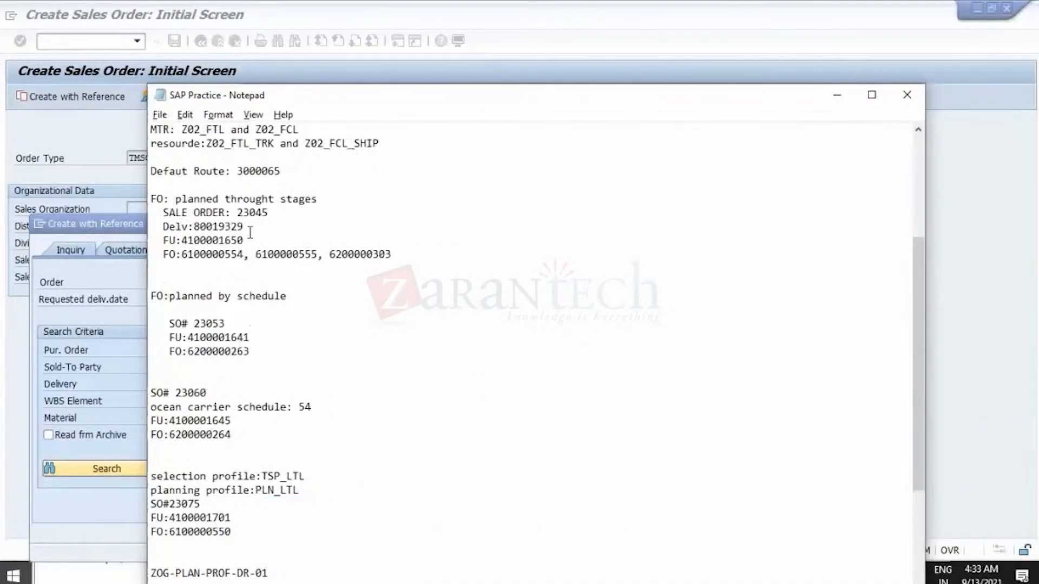
{"action": "double_click", "coordinate": [249, 213]}
{"action": "key", "text": "ctrl+c"}
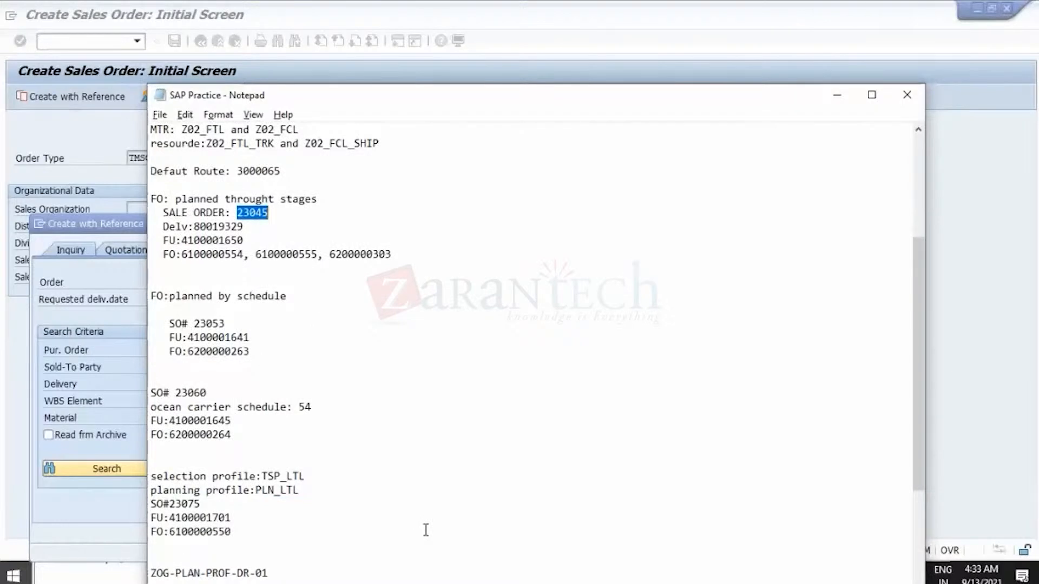
Step: Return to the sales order creation in SAP GUI and copy from the noted sale order as the reference
{"action": "key", "text": "alt+Tab"}
{"action": "key", "text": "ctrl+v"}
{"action": "left_click", "coordinate": [319, 548]}
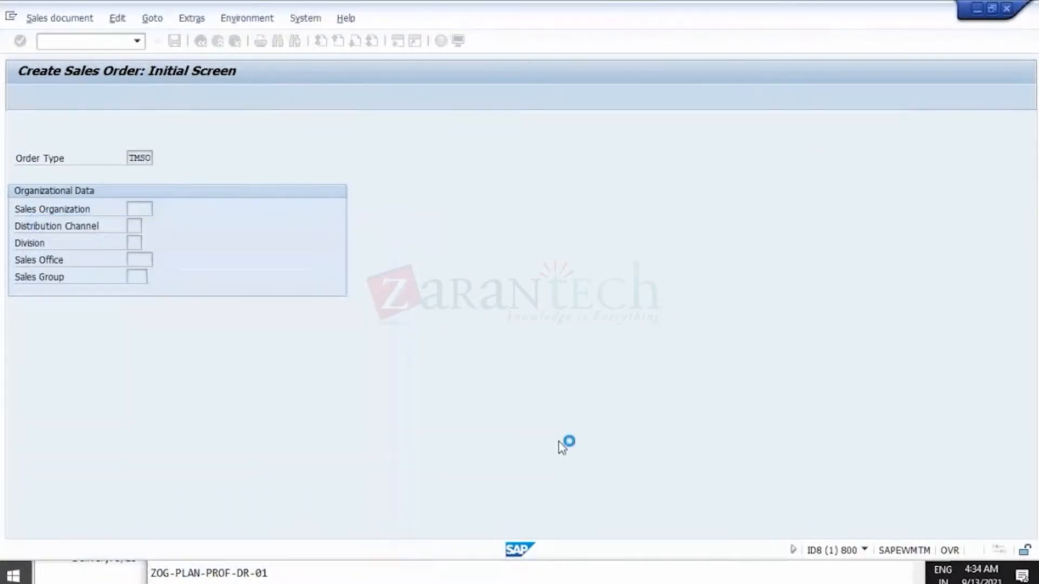
Step: Enter "cahrge testing" as the PO number of the new sales order
{"action": "left_click", "coordinate": [124, 176]}
{"action": "type", "text": "RE"}
{"action": "key", "text": "BackSpace"}
{"action": "key", "text": "BackSpace"}
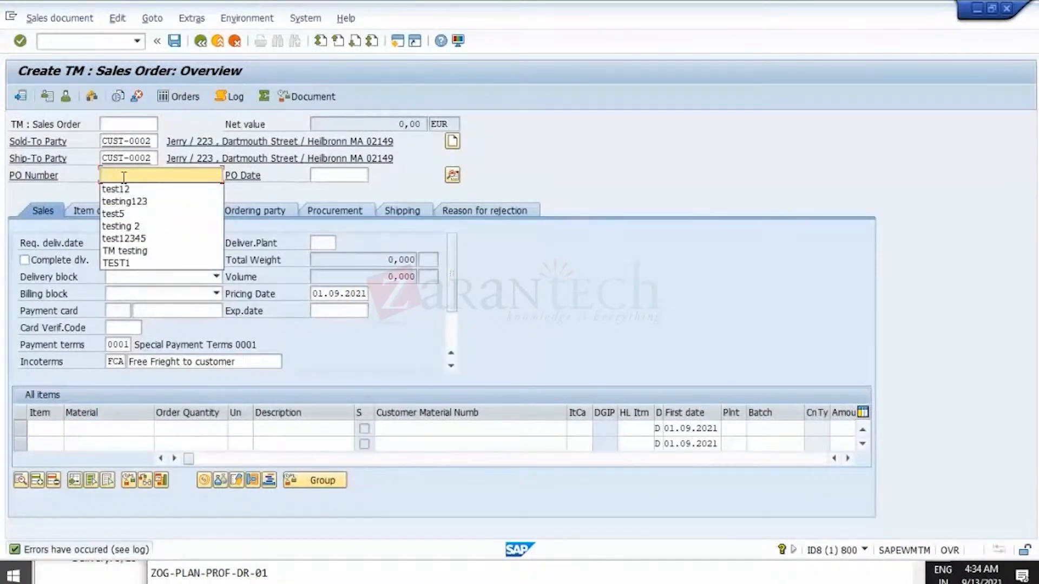
{"action": "type", "text": "cahrce testing"}
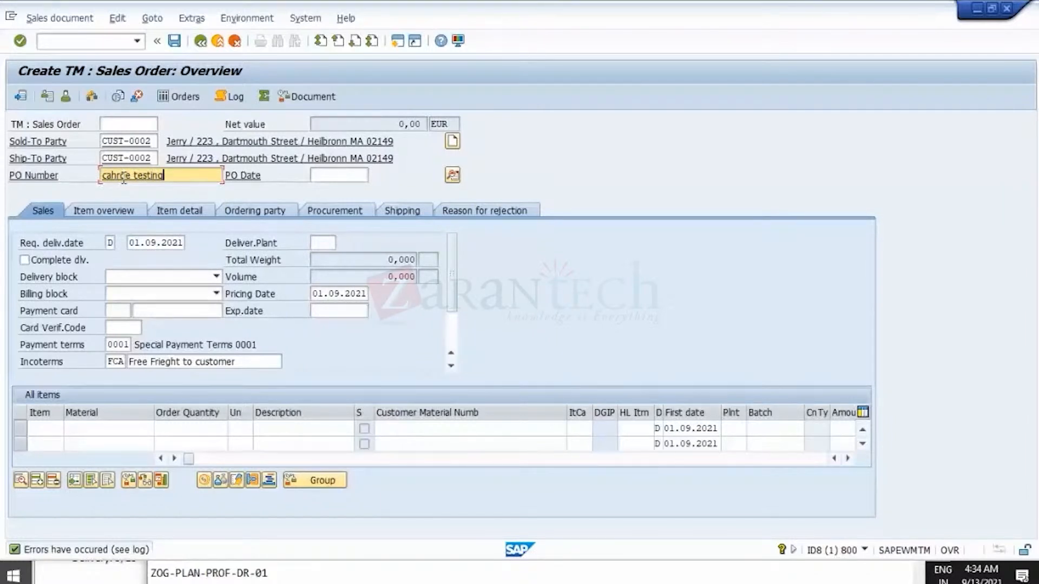
Step: Set the sales order's requested delivery date and pricing date to 17.09.2021
{"action": "left_click", "coordinate": [158, 242]}
{"action": "left_click", "coordinate": [191, 243]}
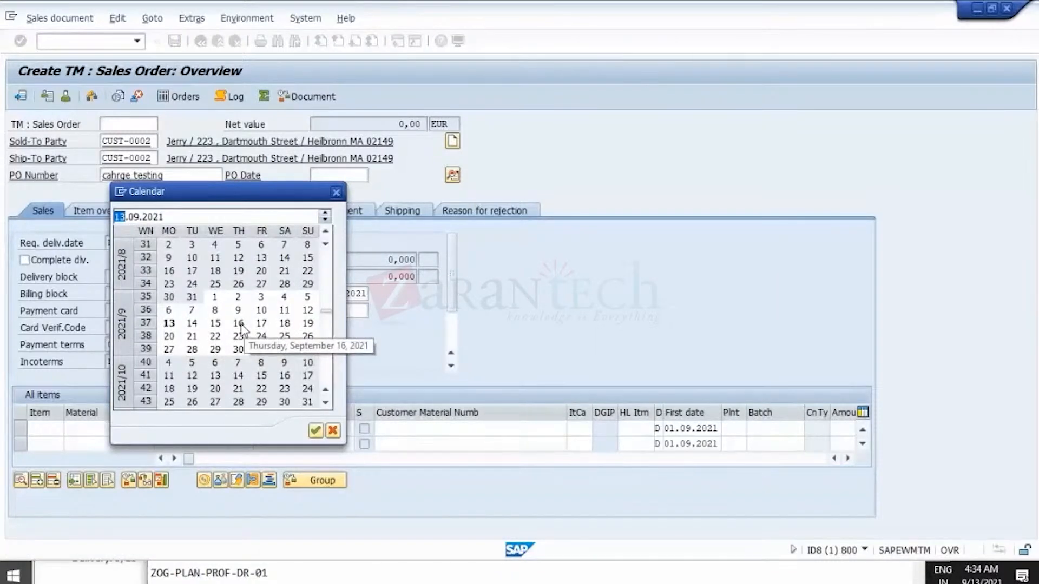
{"action": "left_click", "coordinate": [259, 325]}
{"action": "double_click", "coordinate": [259, 324]}
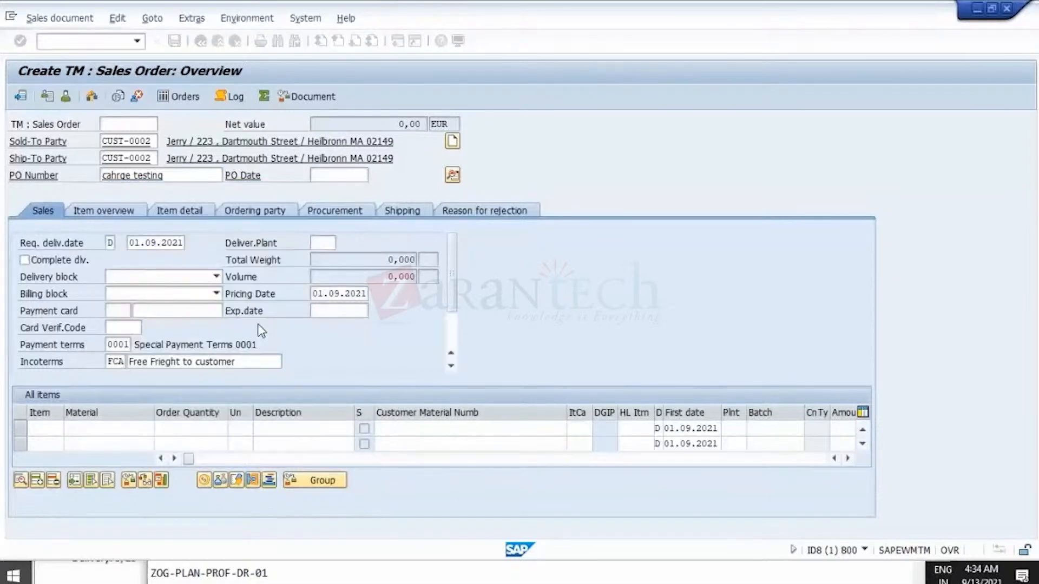
{"action": "left_click", "coordinate": [349, 297]}
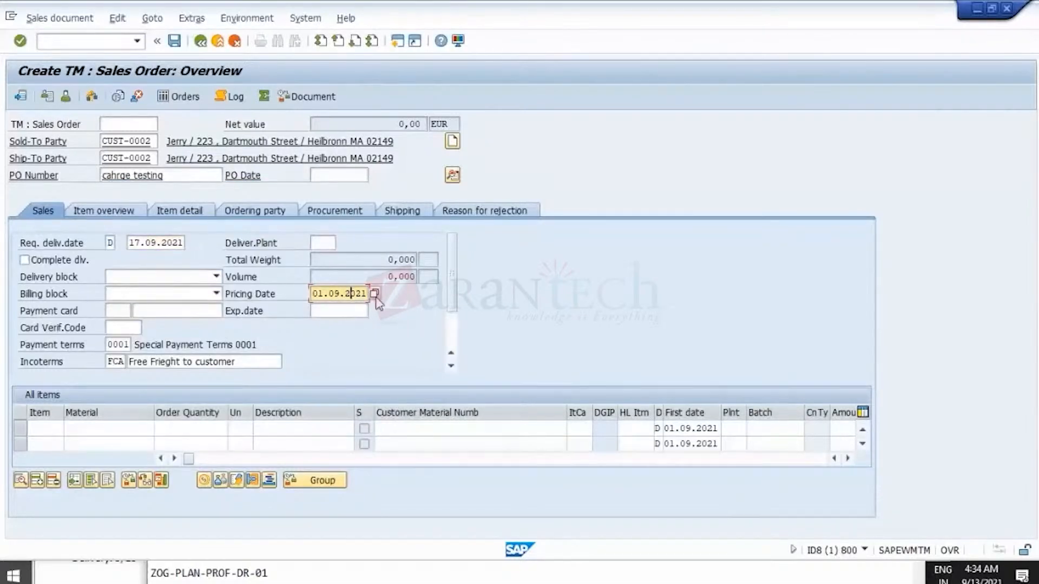
{"action": "left_click", "coordinate": [375, 294]}
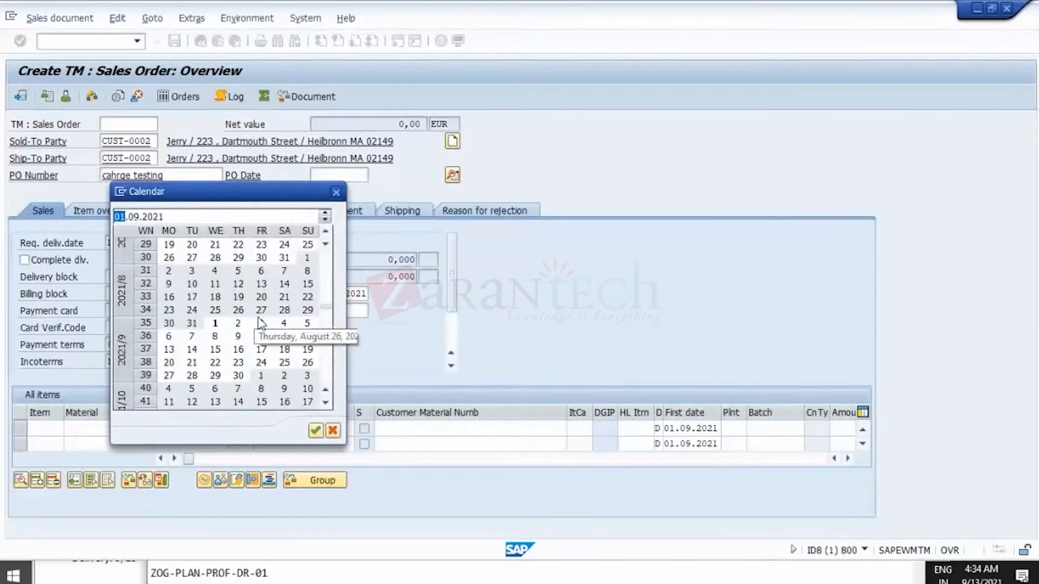
{"action": "double_click", "coordinate": [264, 349]}
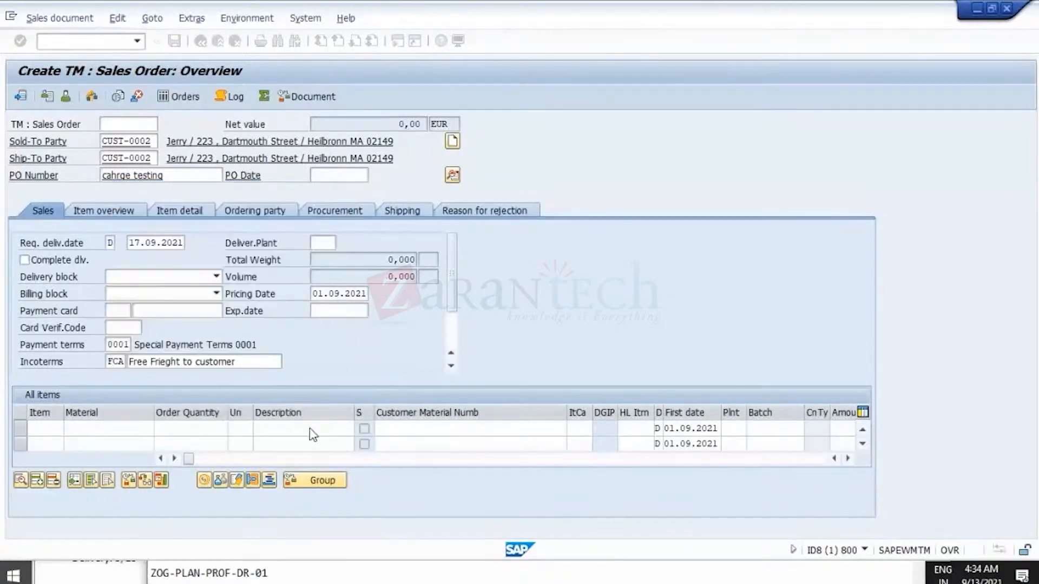
Step: Look up materials matching po* for the first item of the sales order
{"action": "left_click", "coordinate": [90, 428]}
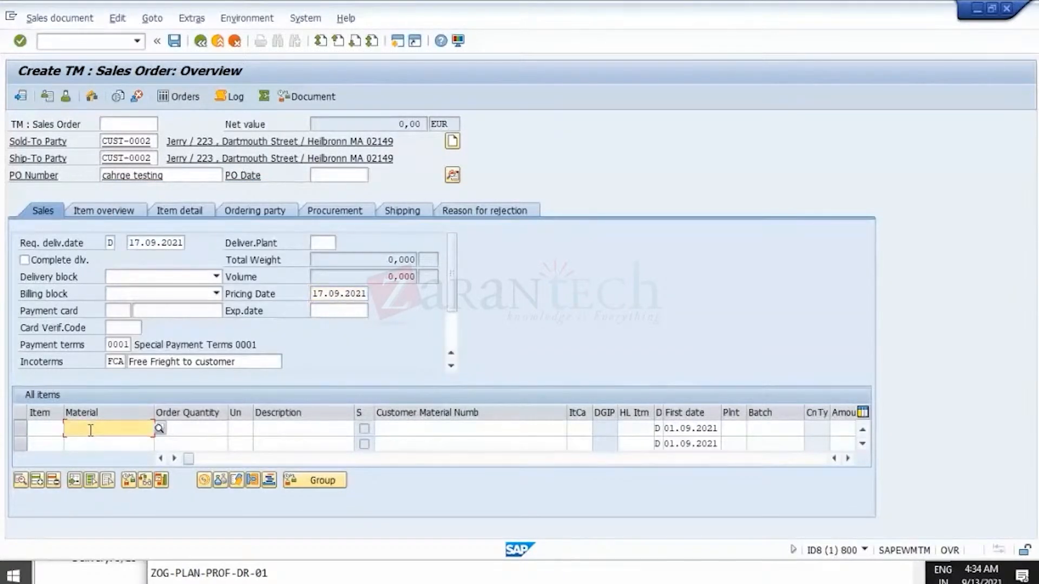
{"action": "type", "text": "po"}
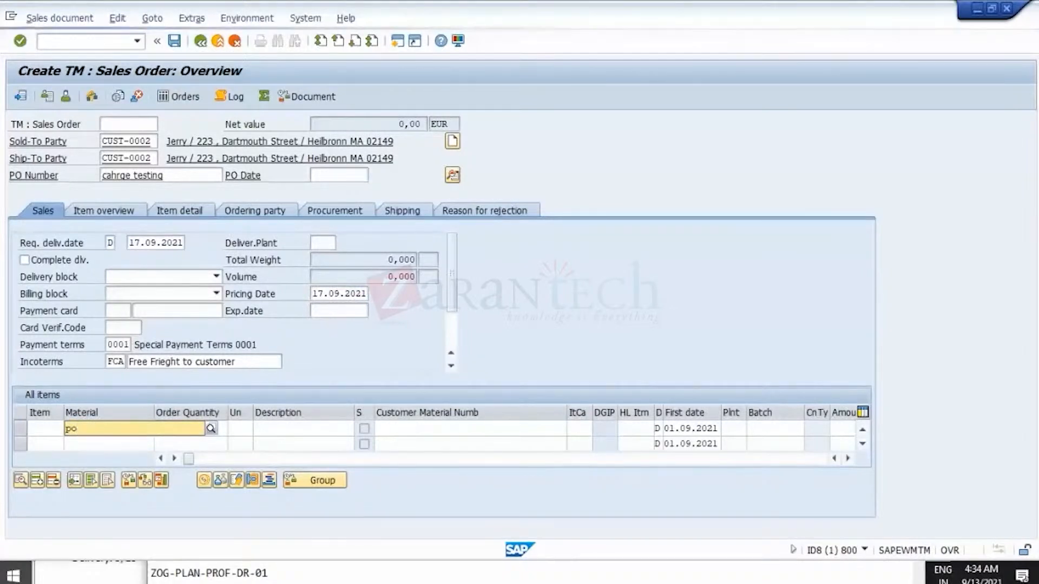
{"action": "key", "text": "BackSpace"}
{"action": "key", "text": "BackSpace"}
{"action": "type", "text": "po*"}
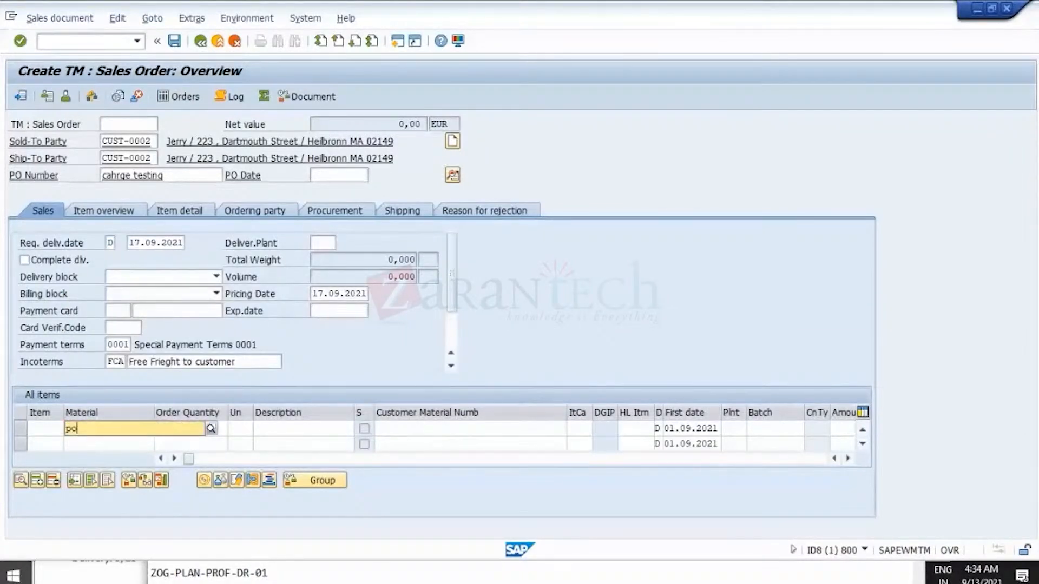
{"action": "key", "text": "F4"}
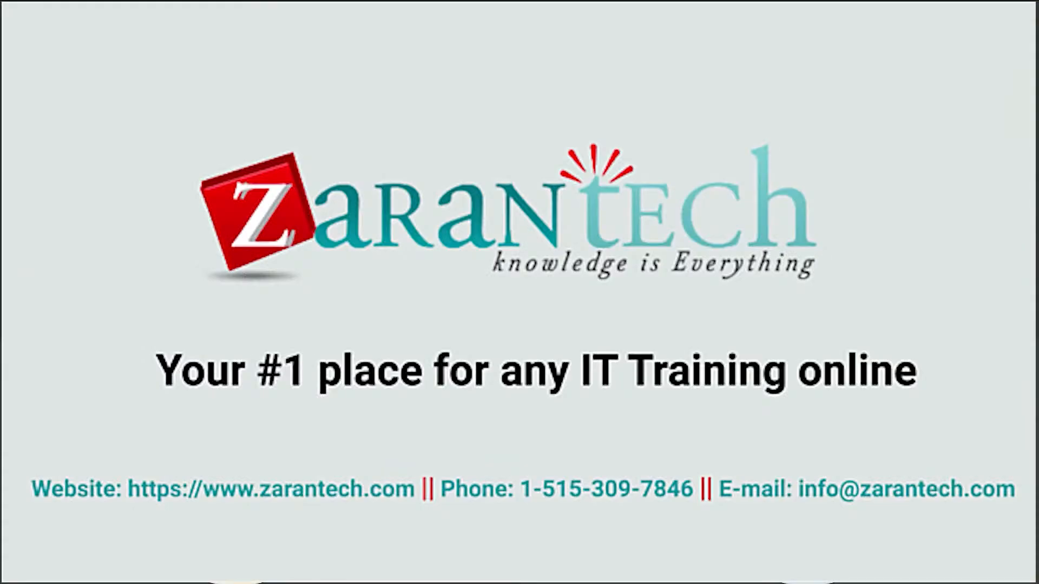
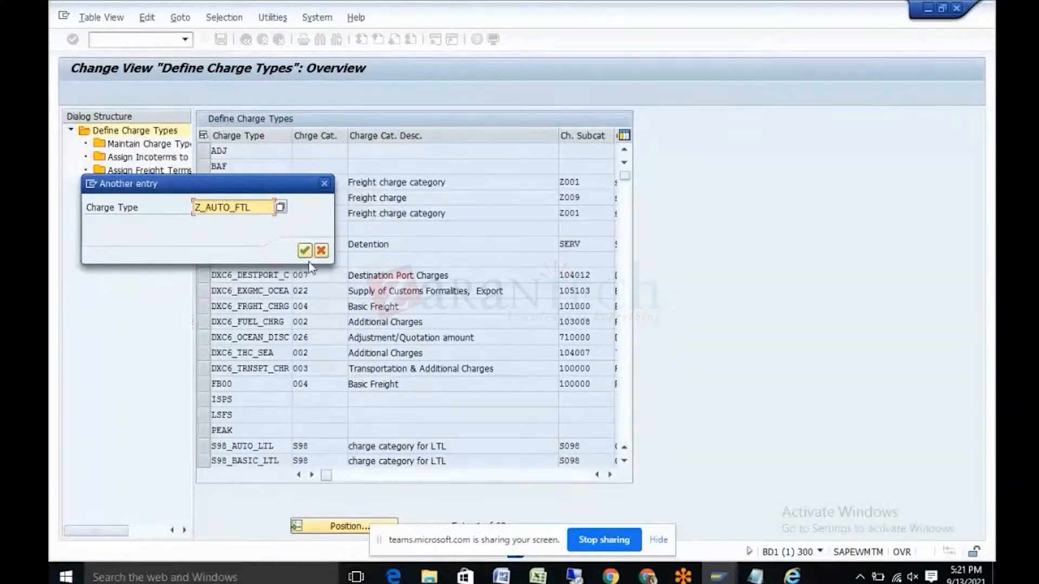
Step: Locate charge type Z_AUTO_FTL in the charge types table and check its subordinate charge type maintenance entries
{"action": "left_click", "coordinate": [305, 250]}
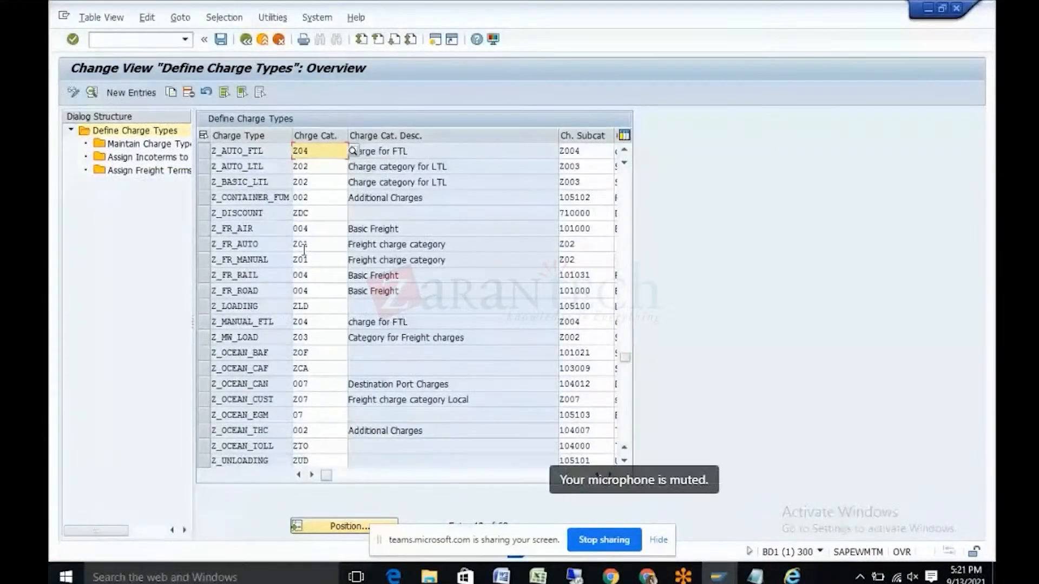
{"action": "left_click", "coordinate": [203, 152]}
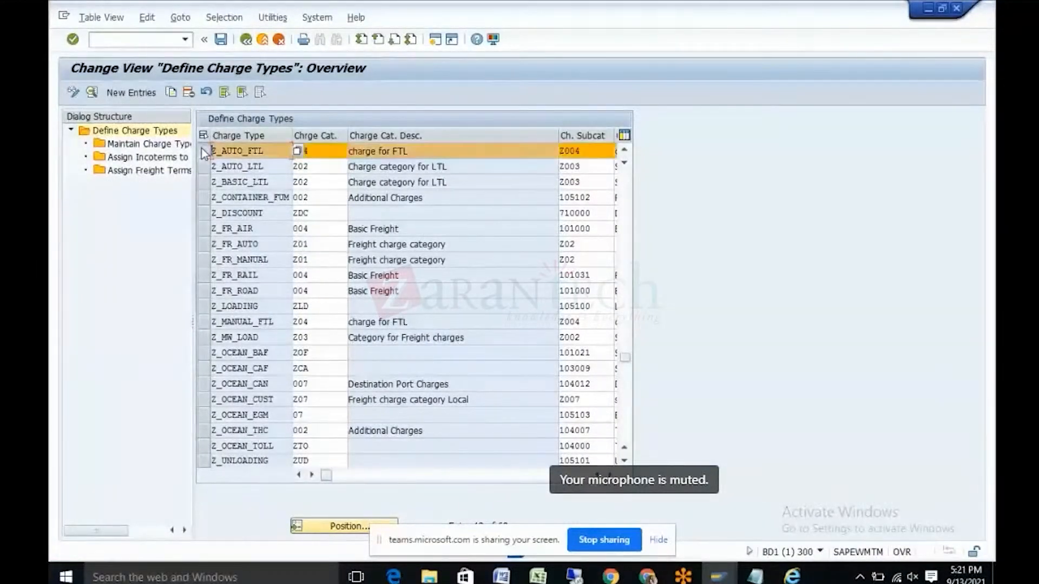
{"action": "double_click", "coordinate": [122, 145]}
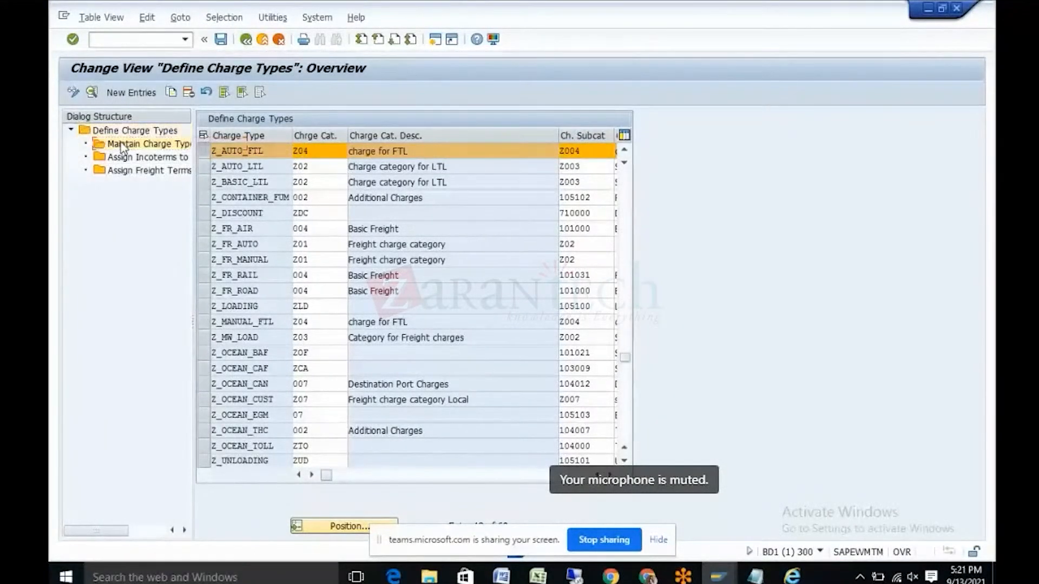
{"action": "left_click", "coordinate": [245, 39]}
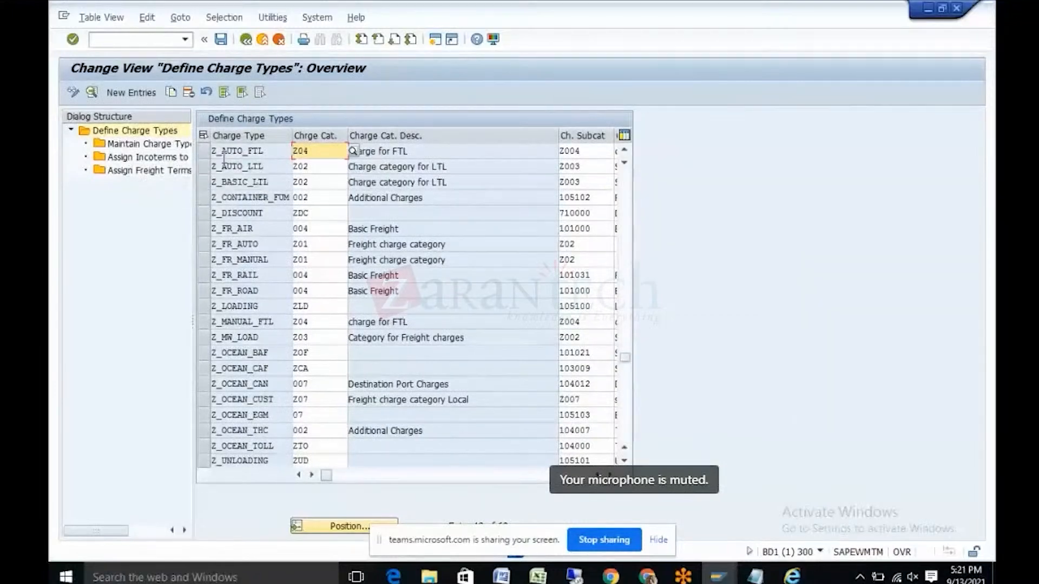
Step: Review the detailed settings of charge type Z_AUTO_FTL and return to the IMG structure
{"action": "left_click", "coordinate": [206, 154]}
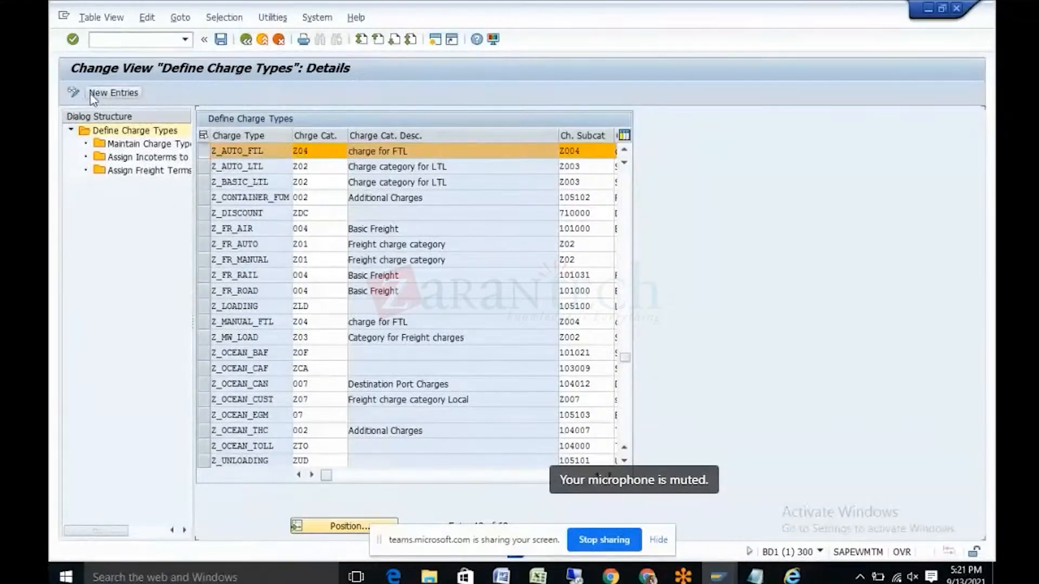
{"action": "left_click", "coordinate": [92, 92]}
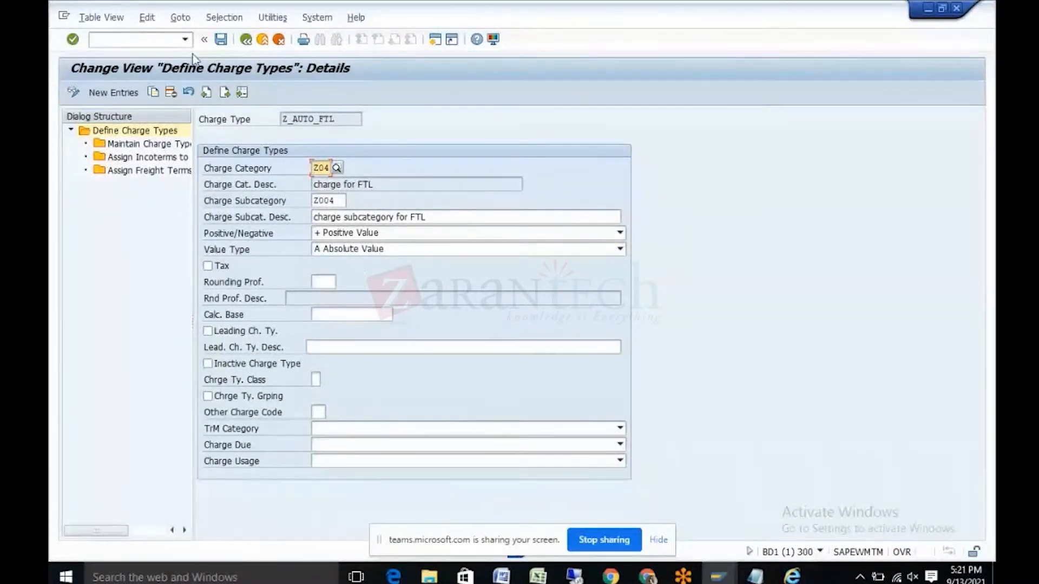
{"action": "left_click", "coordinate": [247, 42]}
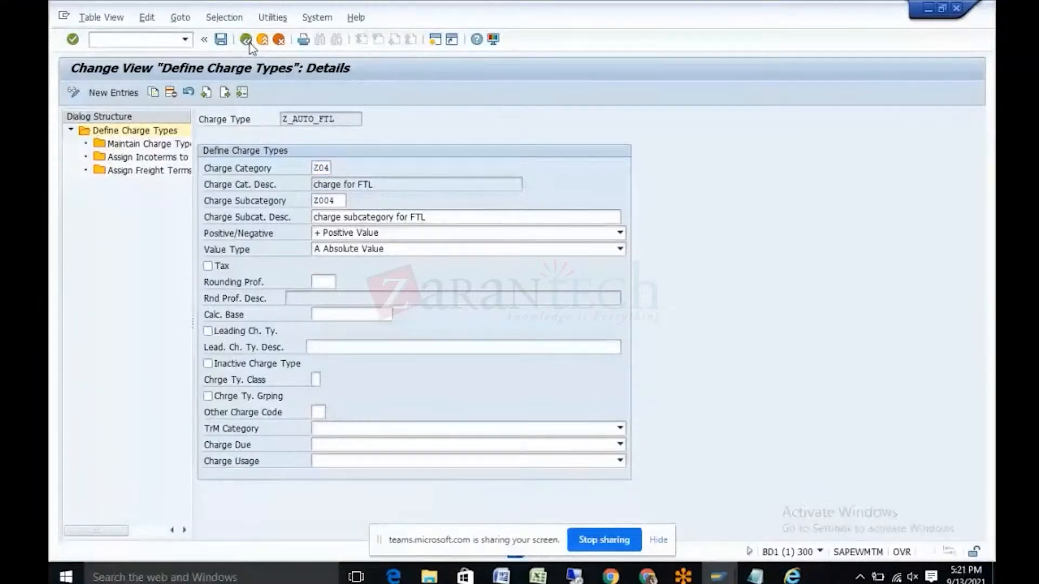
{"action": "left_click", "coordinate": [247, 42]}
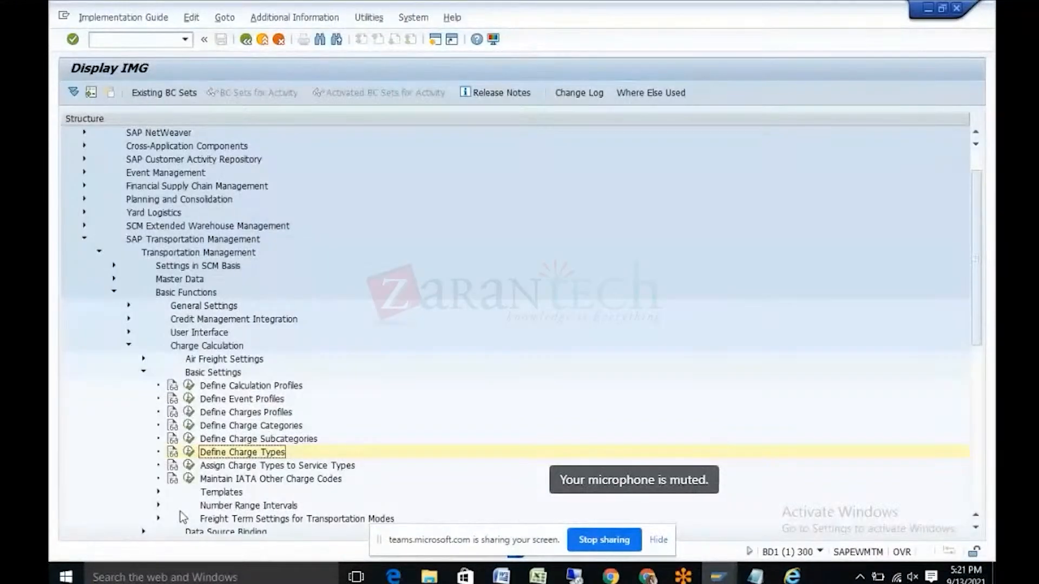
Step: Open the Define Calculation Sheet Templates activity under the charge calculation basic settings
{"action": "left_click", "coordinate": [159, 491]}
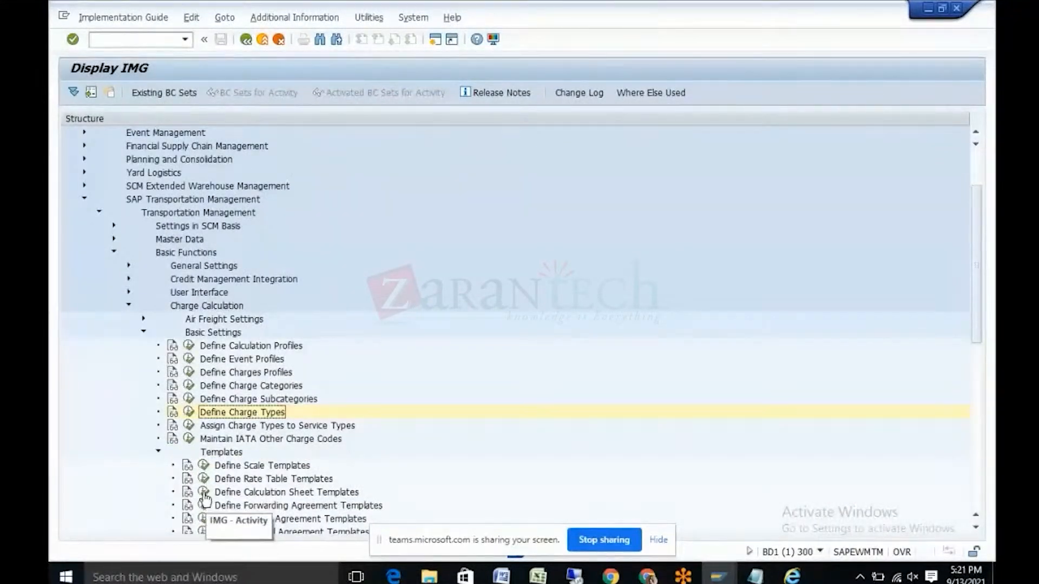
{"action": "left_click", "coordinate": [204, 492]}
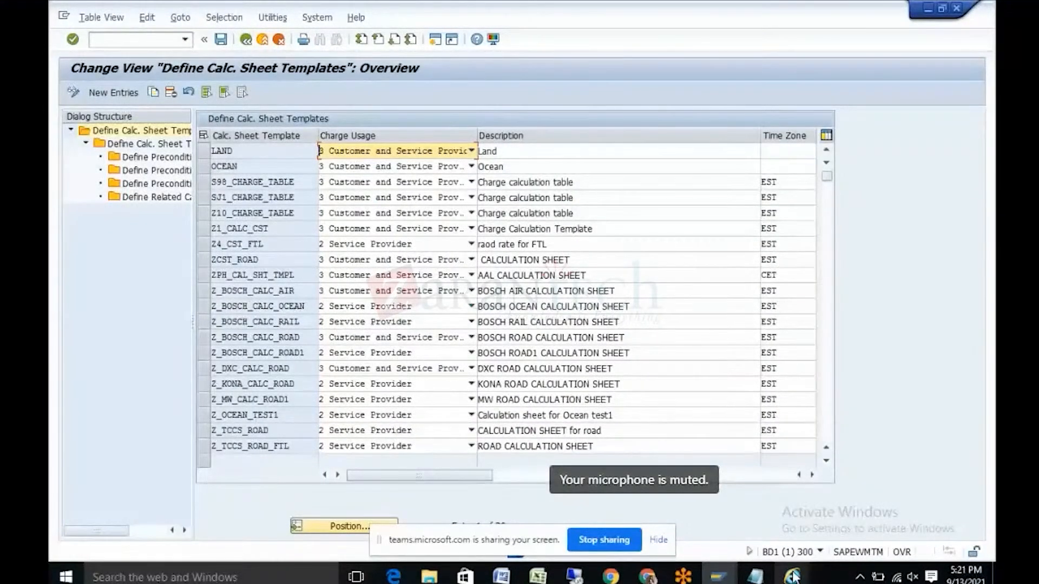
Step: Switch to the freight order in the browser and examine the overview and master data of charge line Z_AUTO_FTL
{"action": "mouse_move", "coordinate": [793, 578]}
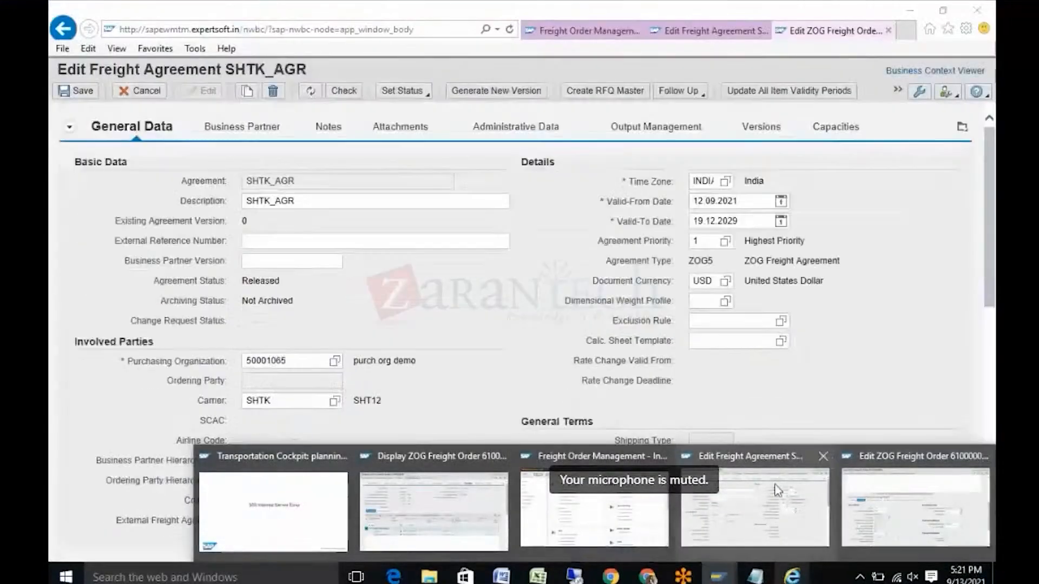
{"action": "left_click", "coordinate": [777, 489]}
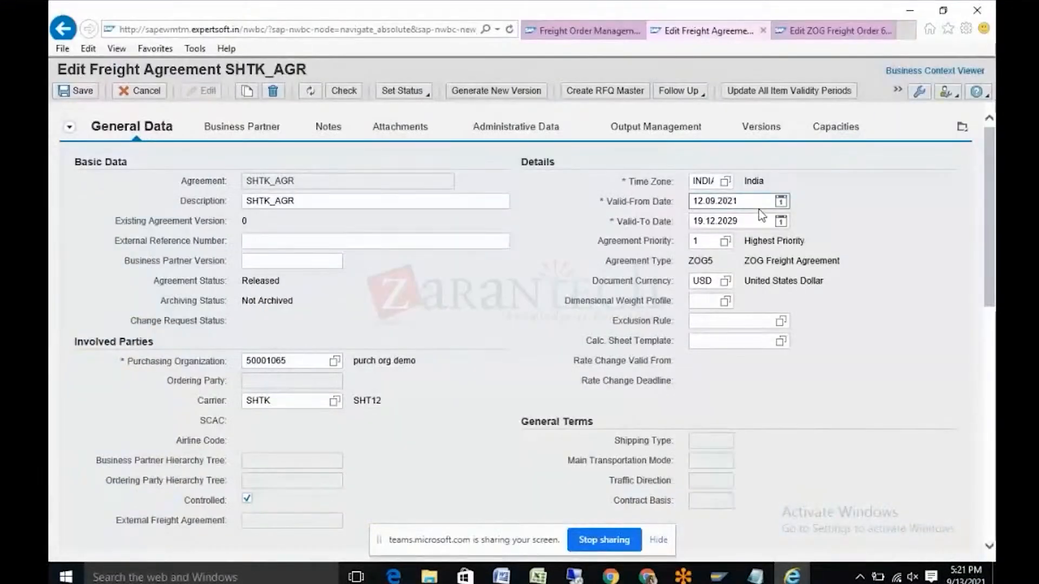
{"action": "left_click", "coordinate": [806, 32]}
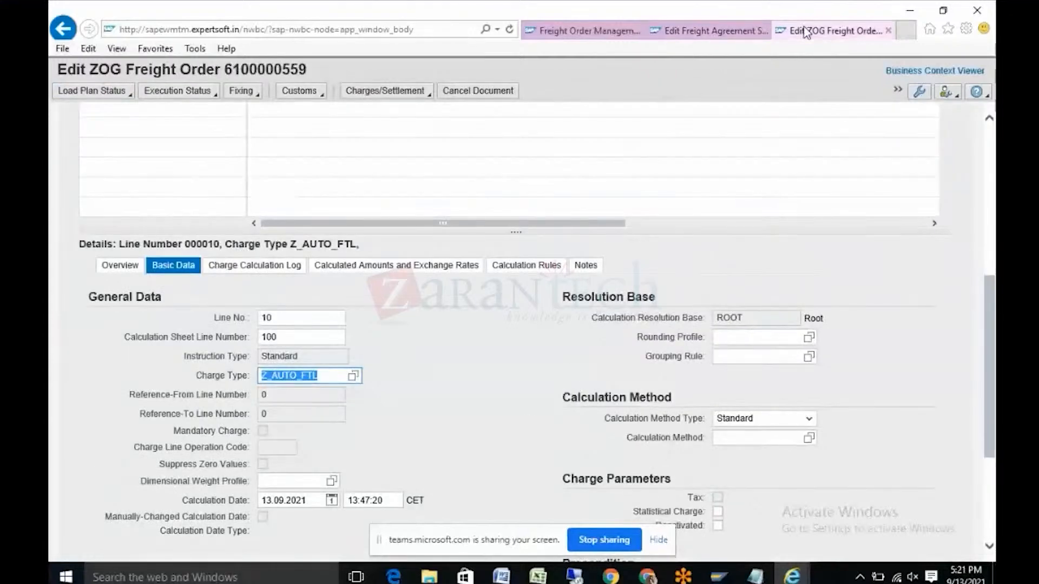
{"action": "left_click", "coordinate": [123, 269]}
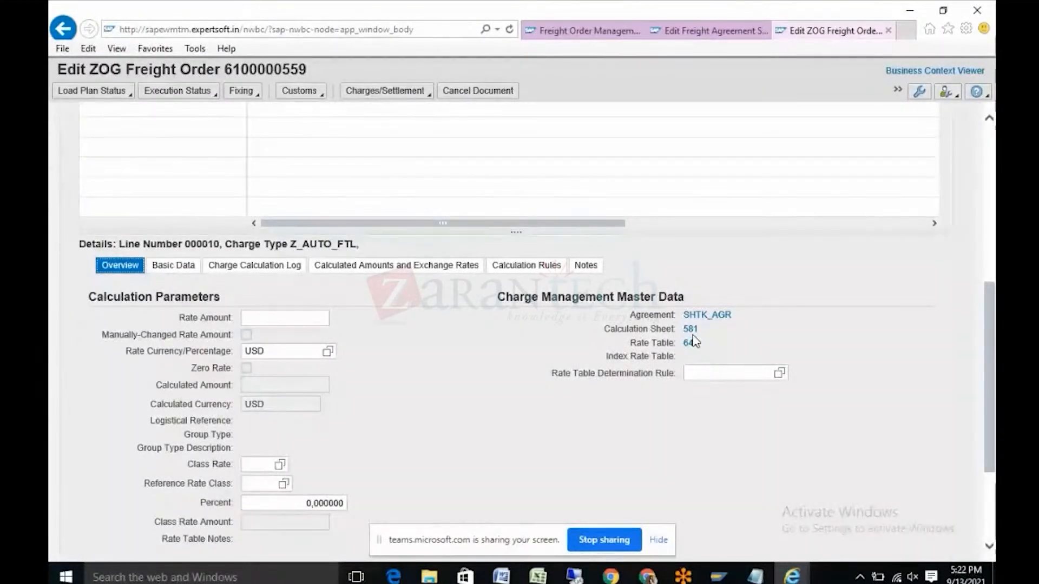
{"action": "left_click_drag", "start_coordinate": [691, 332], "coordinate": [688, 11]}
Step: Check the calculation sheet template assigned to item 100 of freight agreement SHTK_AGR, and return to the calculation sheet templates table in SAP GUI
{"action": "left_click", "coordinate": [706, 32]}
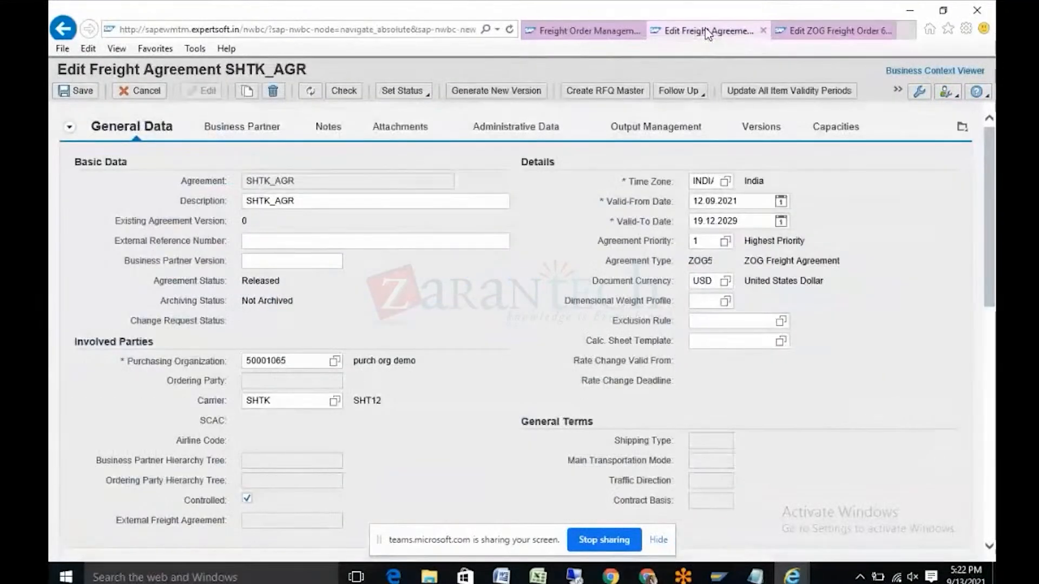
{"action": "left_click_drag", "start_coordinate": [992, 300], "coordinate": [994, 419]}
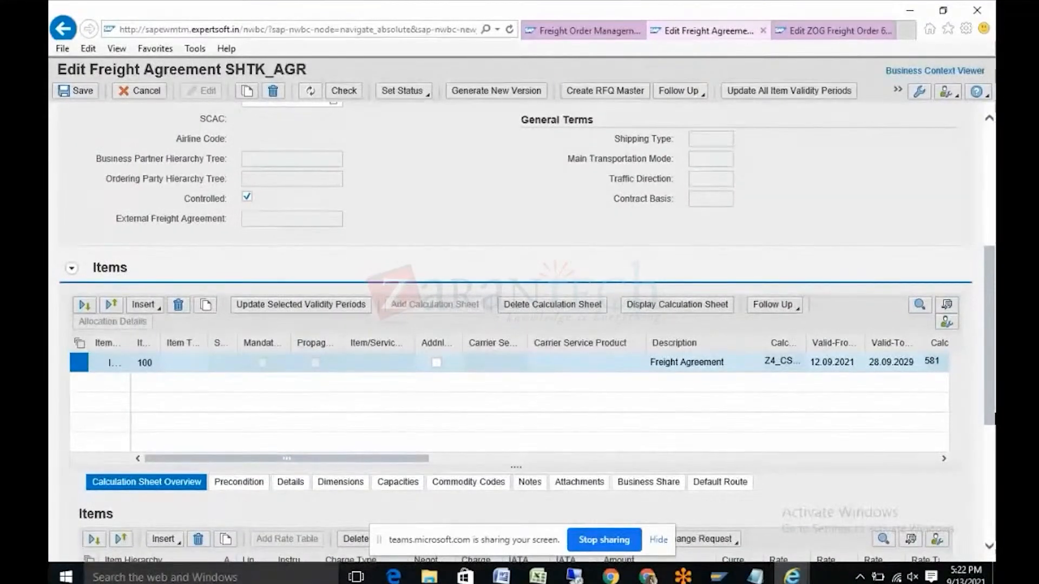
{"action": "left_click_drag", "start_coordinate": [863, 348], "coordinate": [890, 349]}
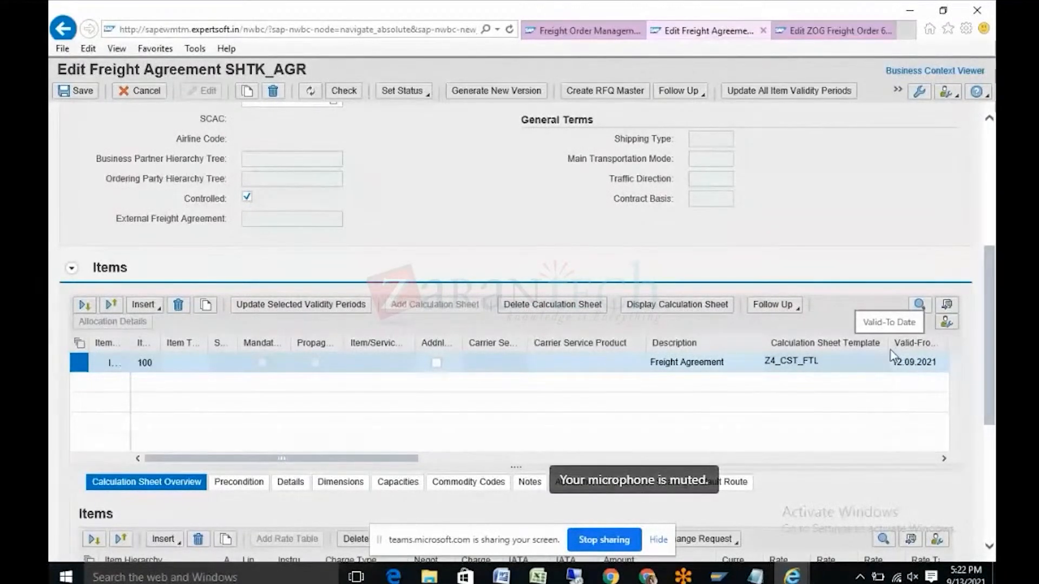
{"action": "double_click", "coordinate": [773, 372]}
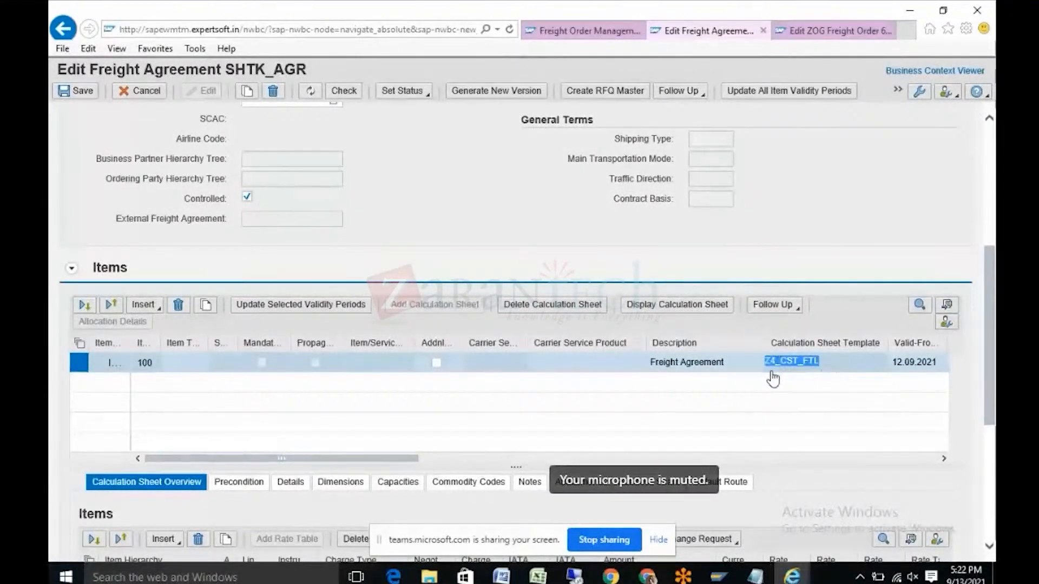
{"action": "left_click", "coordinate": [830, 436]}
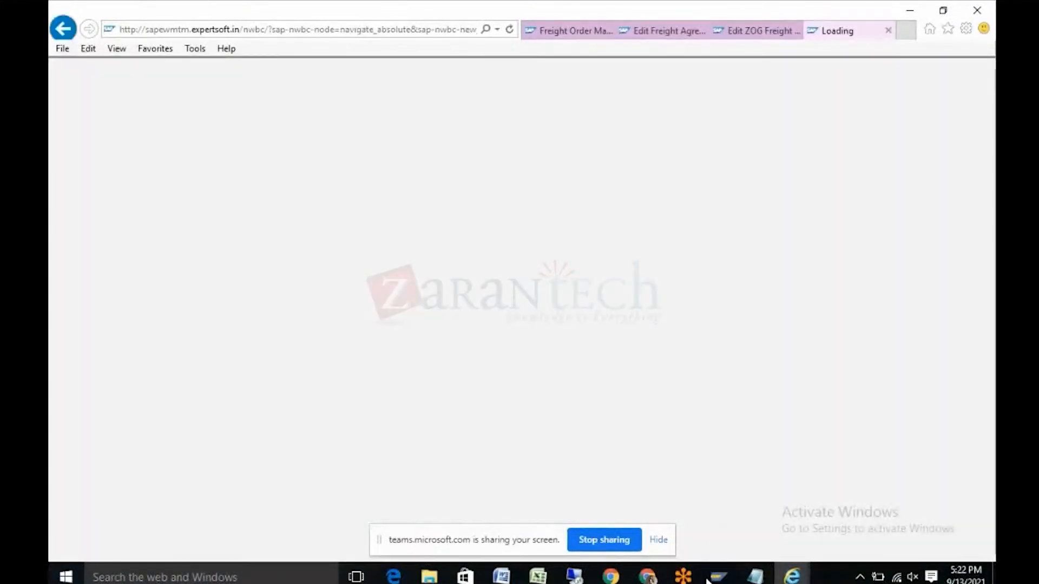
{"action": "left_click", "coordinate": [721, 577]}
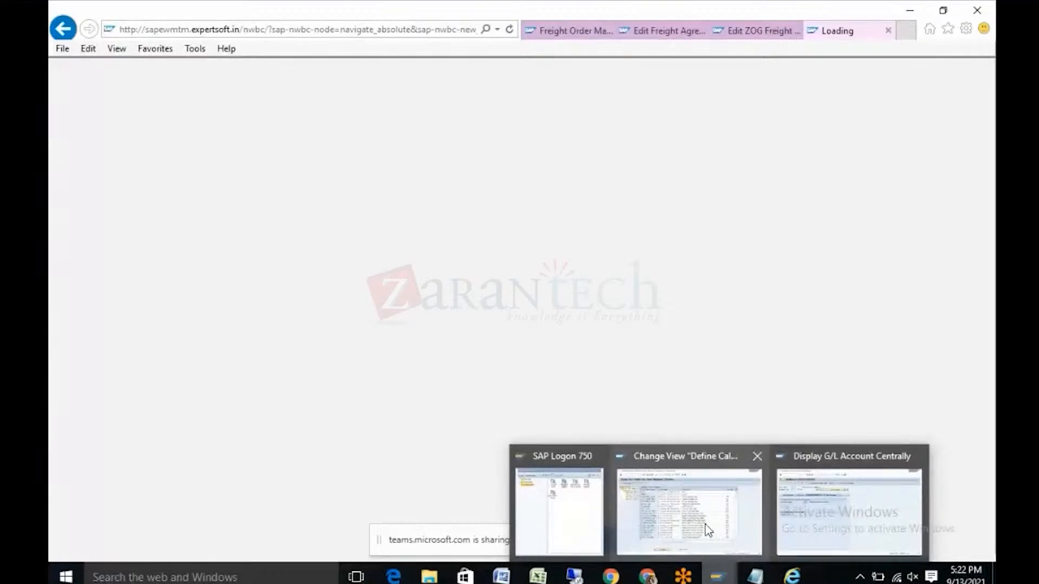
{"action": "left_click", "coordinate": [689, 511]}
{"action": "left_click", "coordinate": [328, 527]}
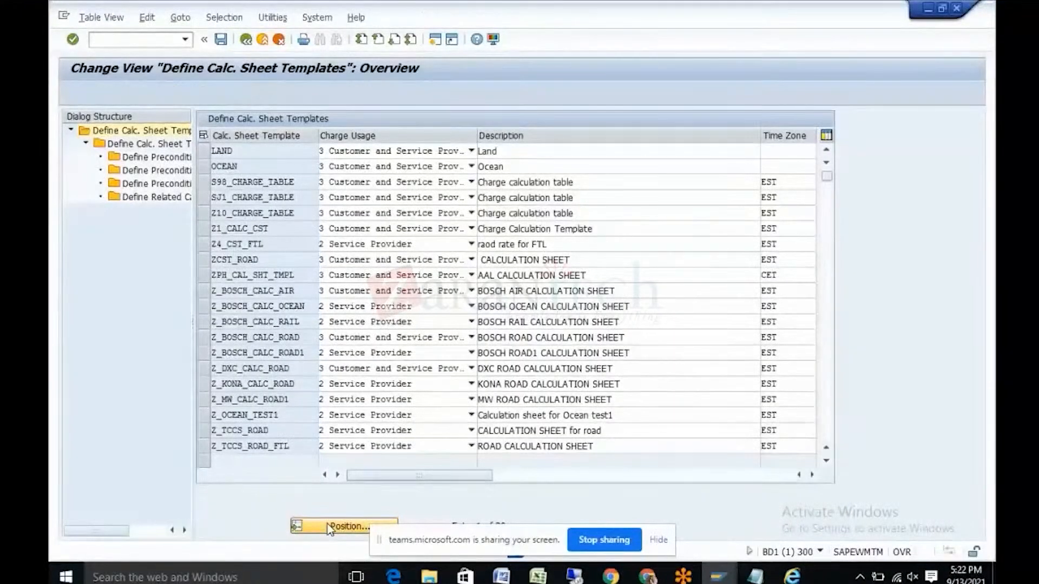
{"action": "type", "text": "Z_AUTO_FTL"}
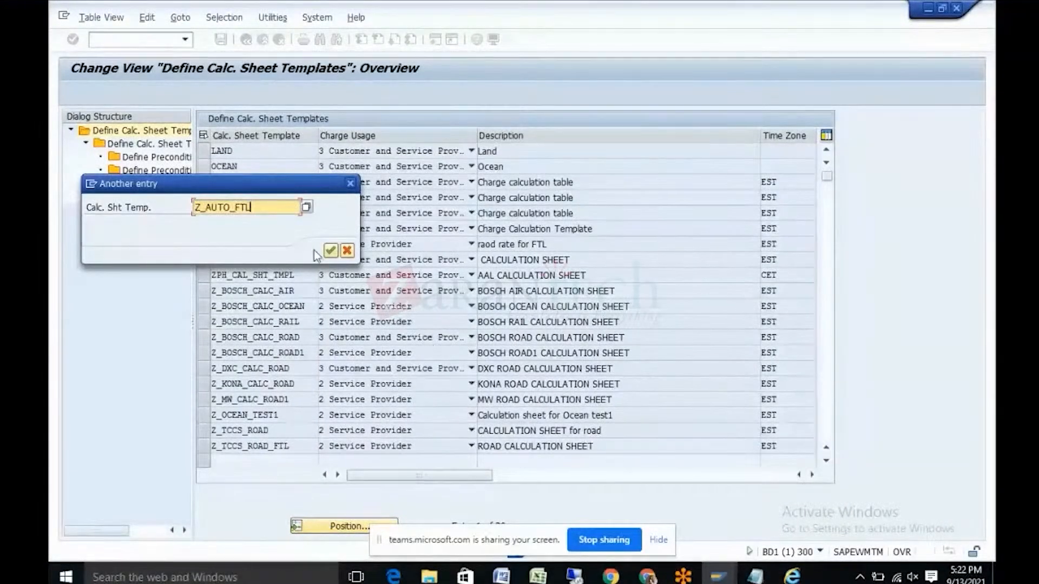
{"action": "left_click_drag", "start_coordinate": [300, 207], "coordinate": [192, 208]}
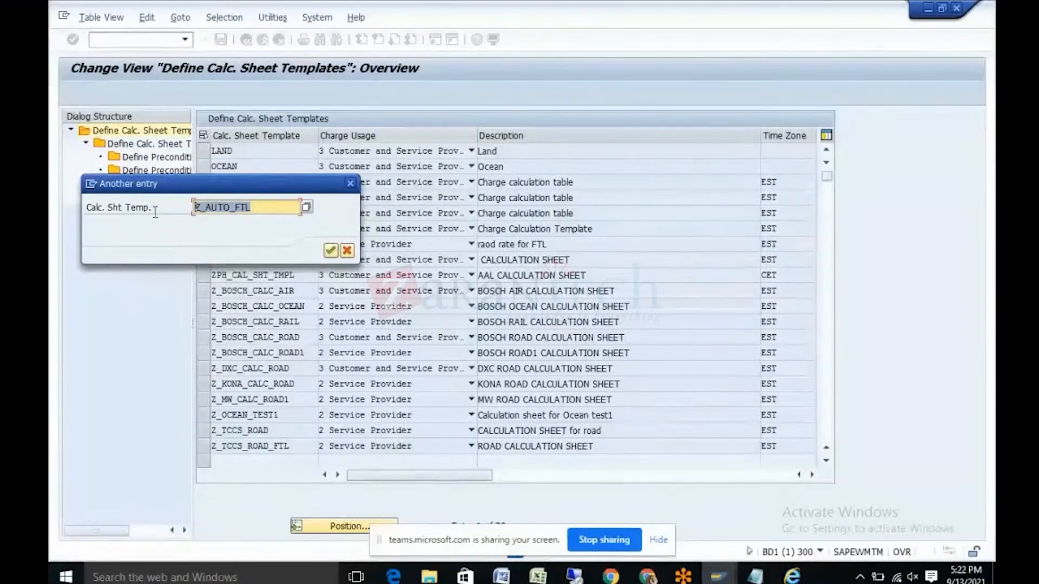
{"action": "key", "text": "BackSpace"}
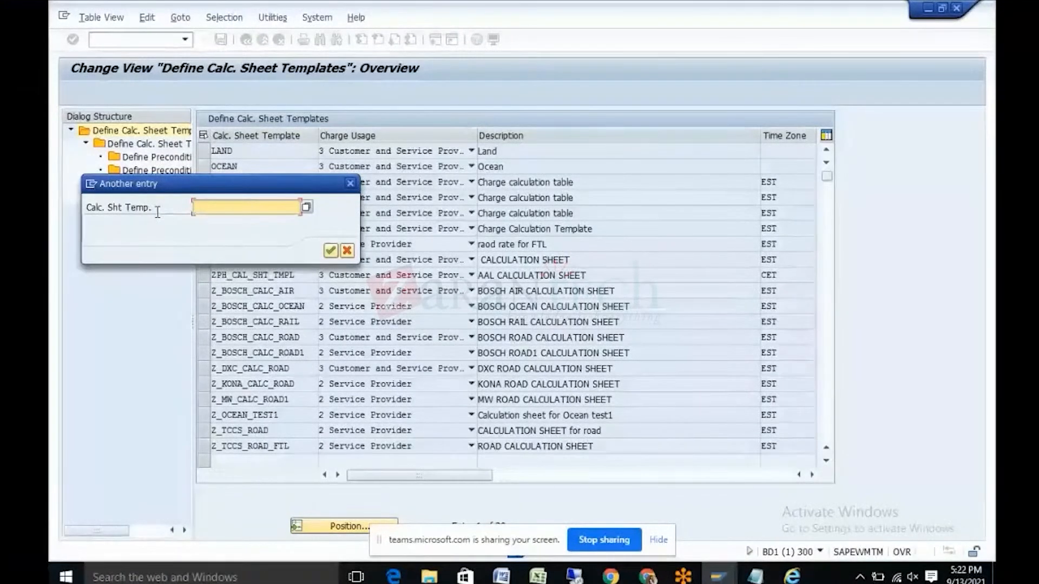
{"action": "left_click", "coordinate": [350, 184]}
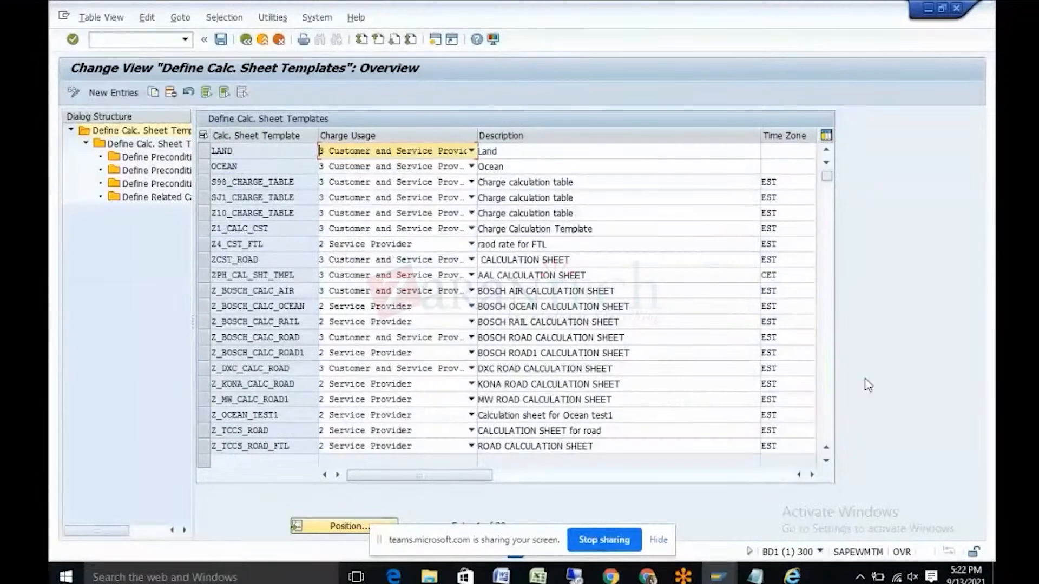
Step: Open the item details of calculation sheet template Z4_CST_FTL and copy the name of its rate table template
{"action": "left_click", "coordinate": [826, 461]}
{"action": "left_click", "coordinate": [826, 461]}
{"action": "left_click", "coordinate": [826, 460]}
{"action": "left_click", "coordinate": [826, 461]}
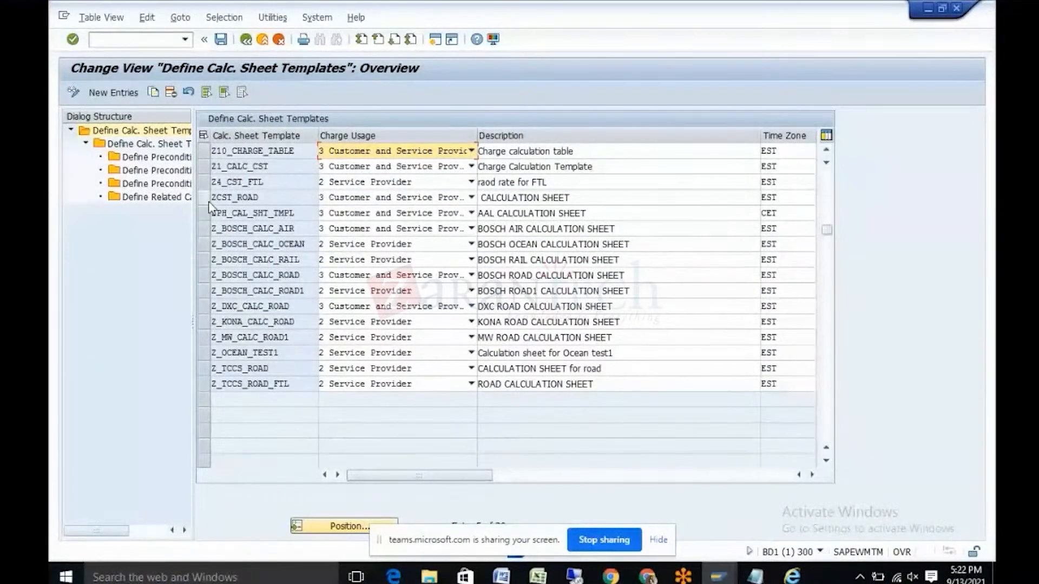
{"action": "left_click", "coordinate": [204, 182]}
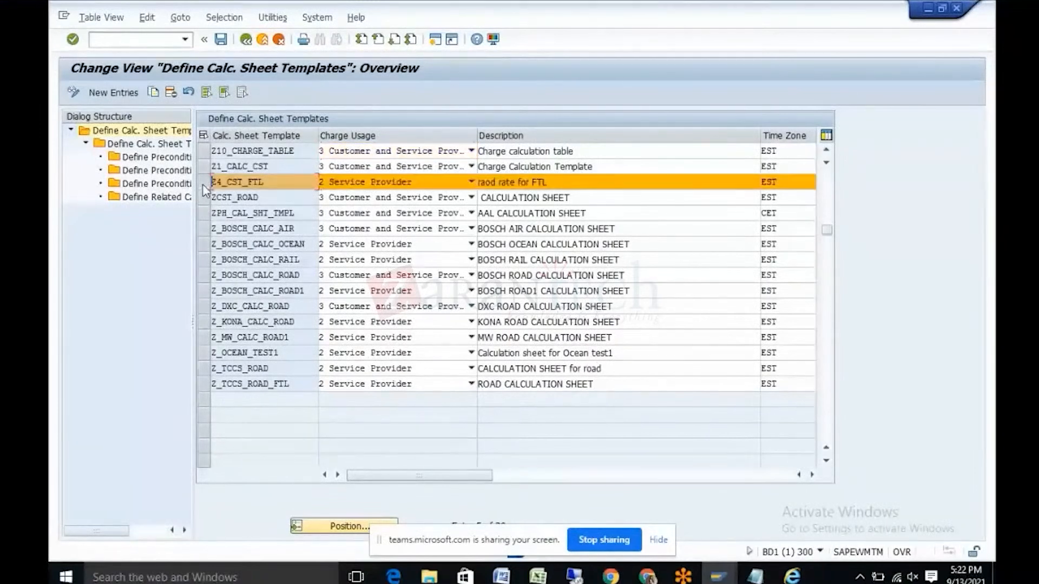
{"action": "double_click", "coordinate": [132, 146]}
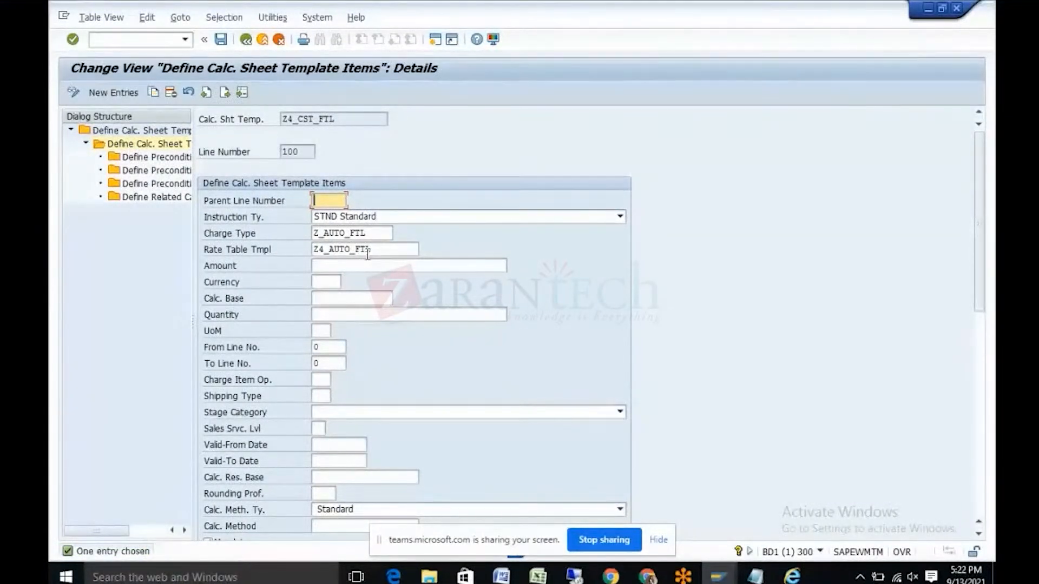
{"action": "left_click_drag", "start_coordinate": [375, 249], "coordinate": [289, 248]}
{"action": "key", "text": "ctrl+c"}
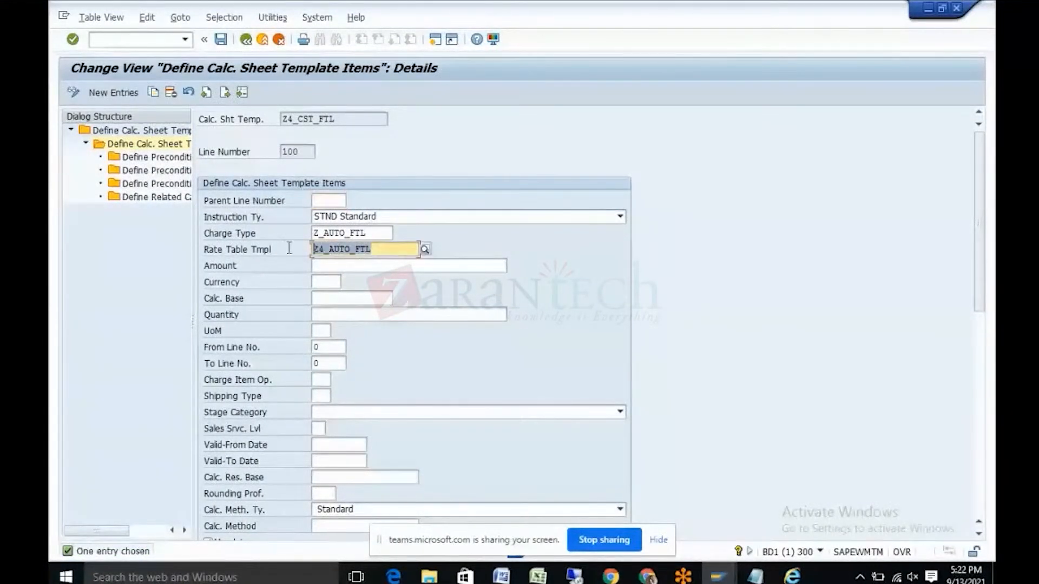
{"action": "left_click", "coordinate": [473, 355]}
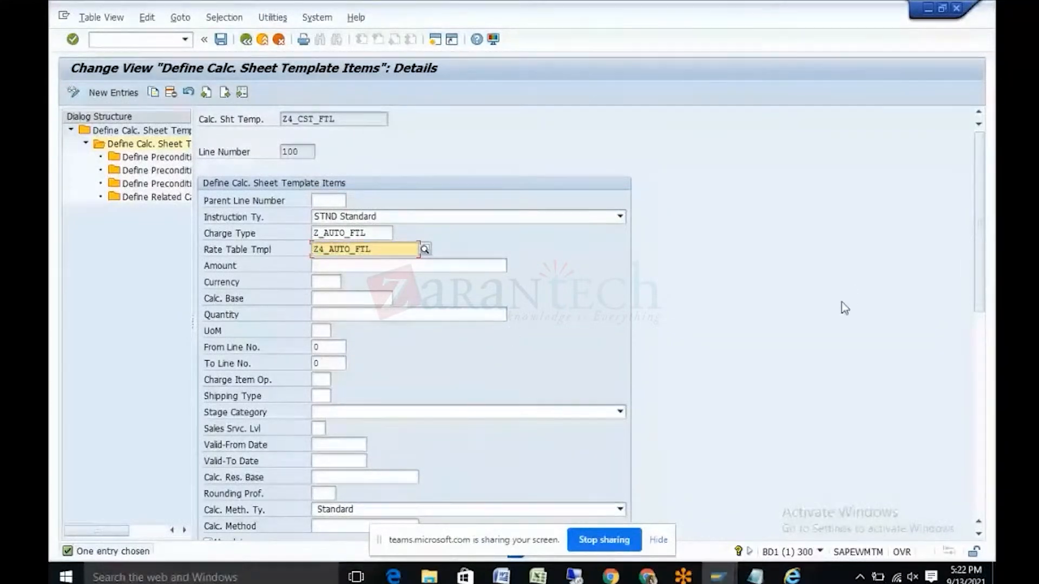
{"action": "key", "text": "super+Right"}
{"action": "key", "text": "super+Left"}
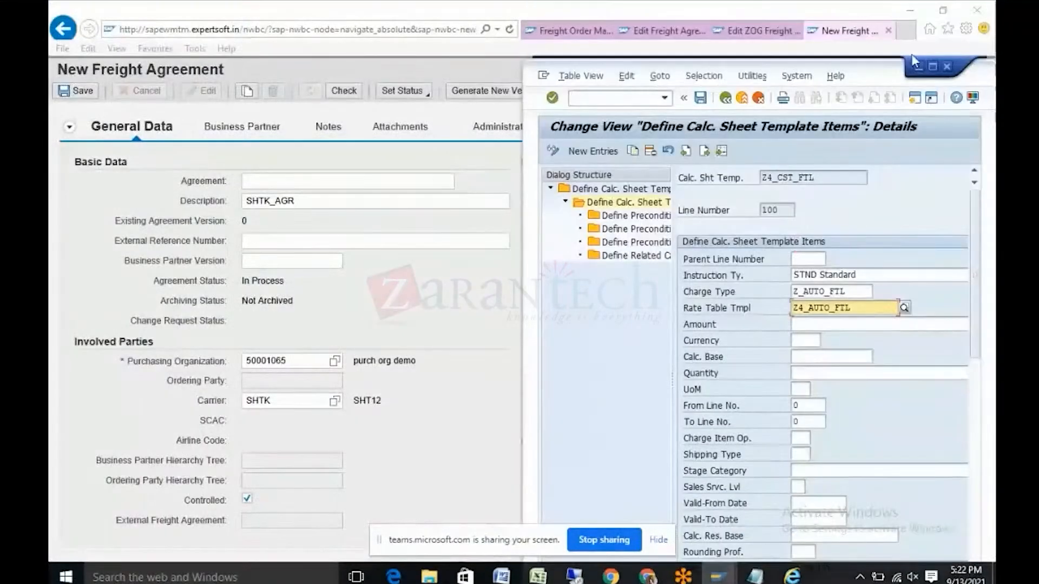
{"action": "left_click", "coordinate": [932, 67]}
Step: Review the remaining item settings and the services, partners and trade lane preconditions of Z4_CST_FTL, and return to the IMG structure
{"action": "left_click_drag", "start_coordinate": [978, 273], "coordinate": [978, 375]}
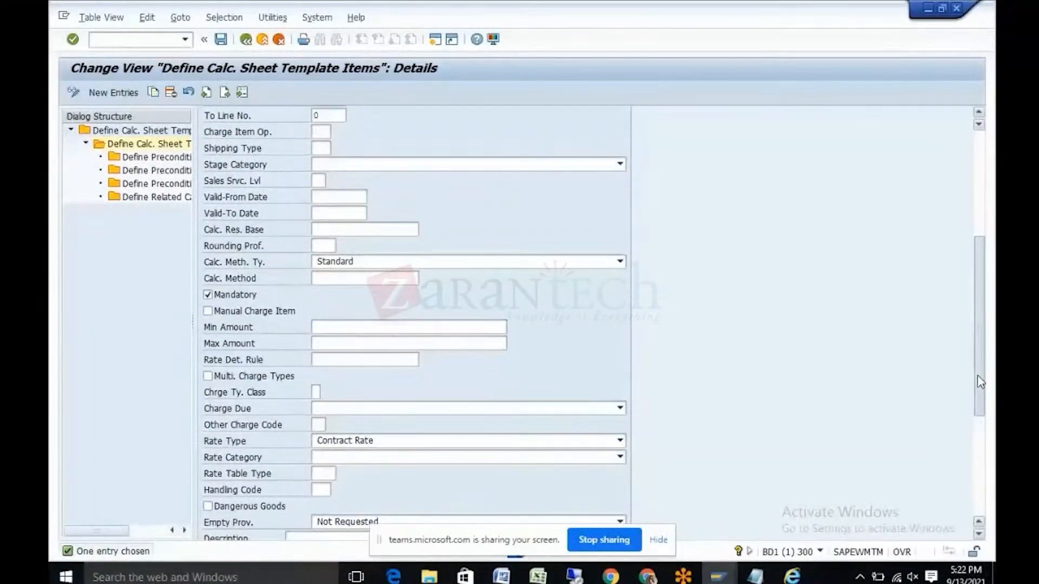
{"action": "left_click", "coordinate": [245, 39]}
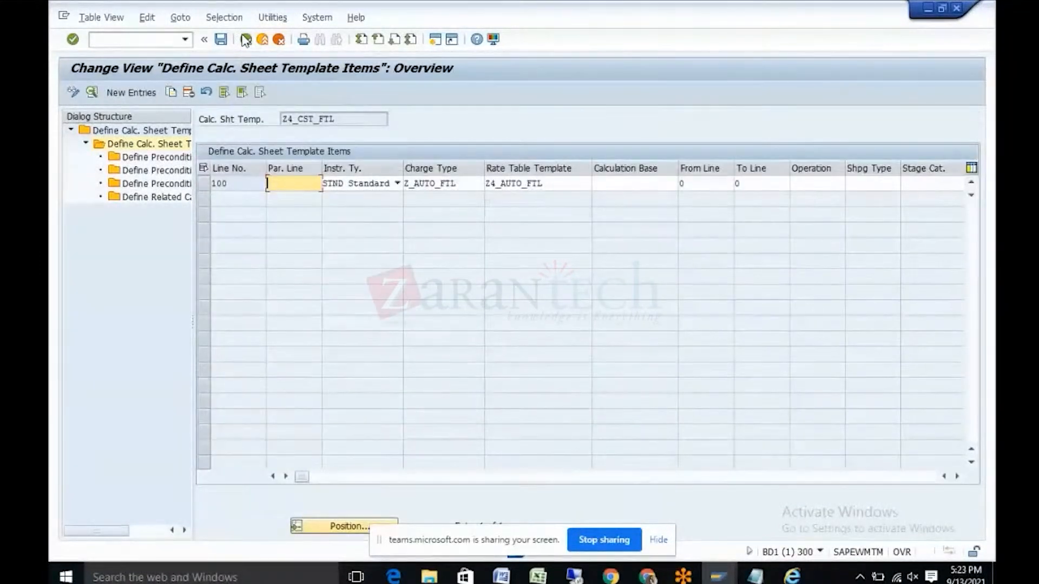
{"action": "double_click", "coordinate": [157, 157]}
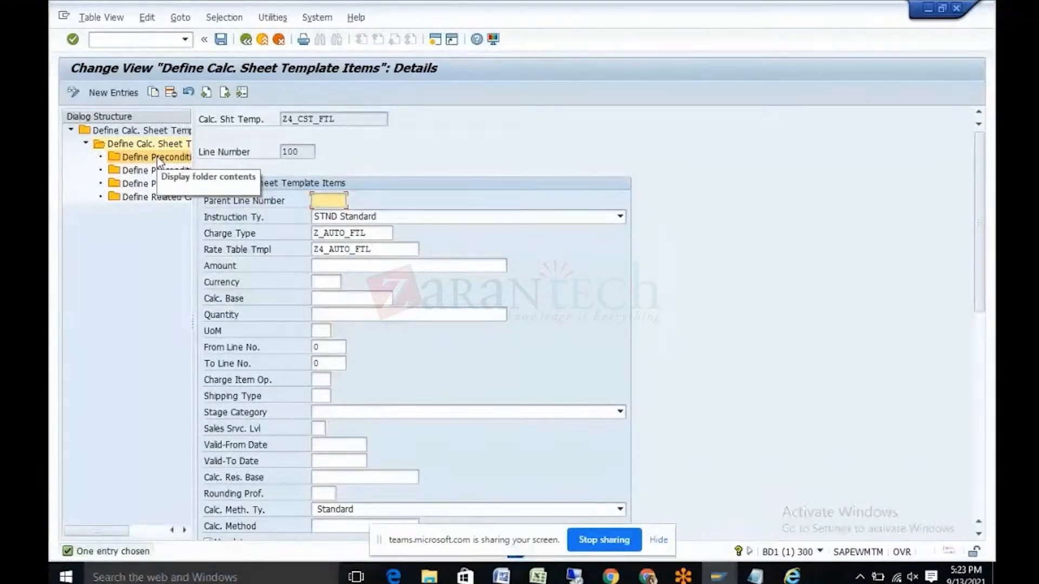
{"action": "double_click", "coordinate": [157, 171]}
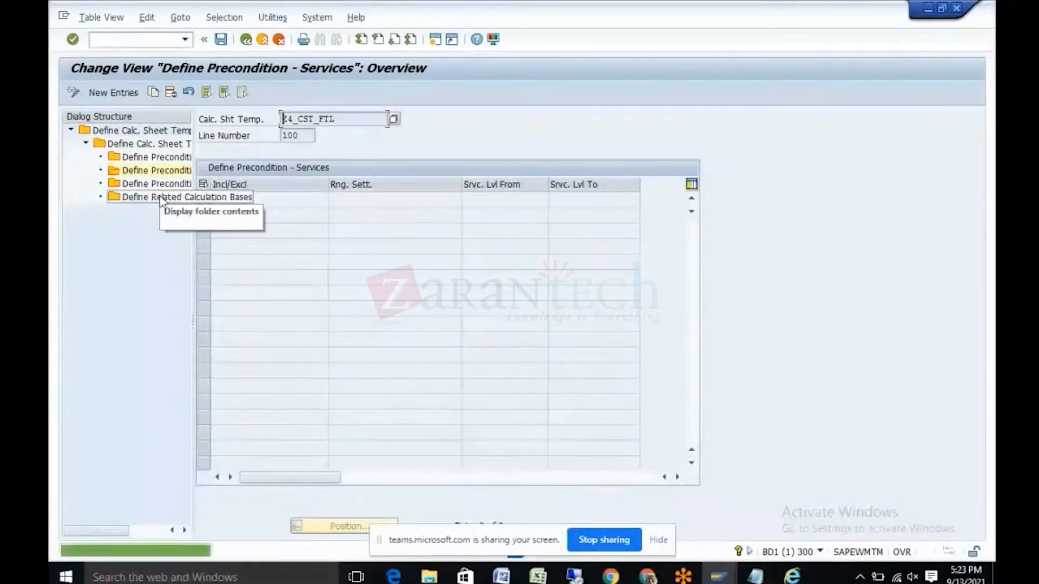
{"action": "double_click", "coordinate": [164, 184]}
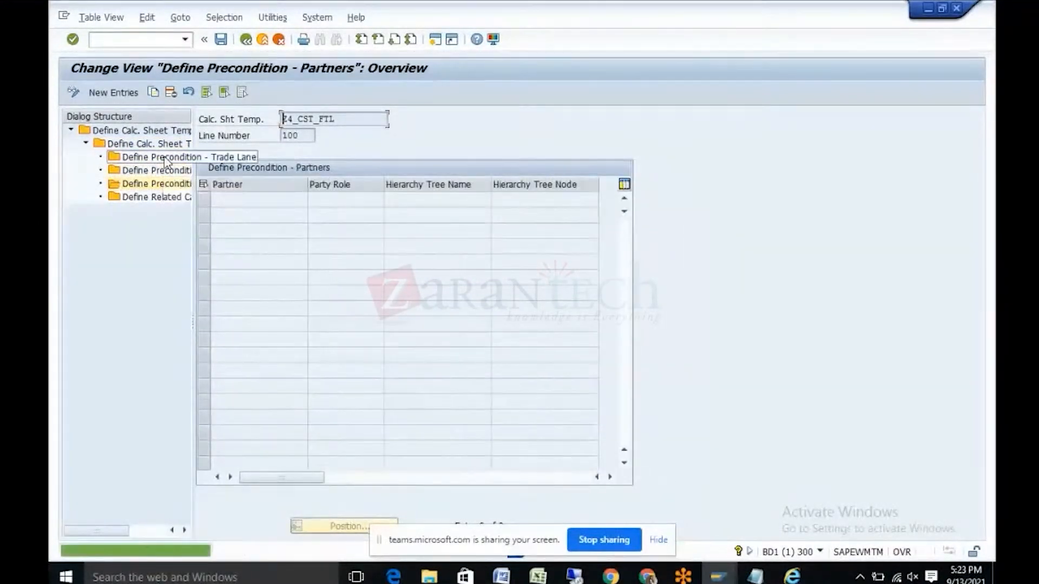
{"action": "double_click", "coordinate": [165, 157]}
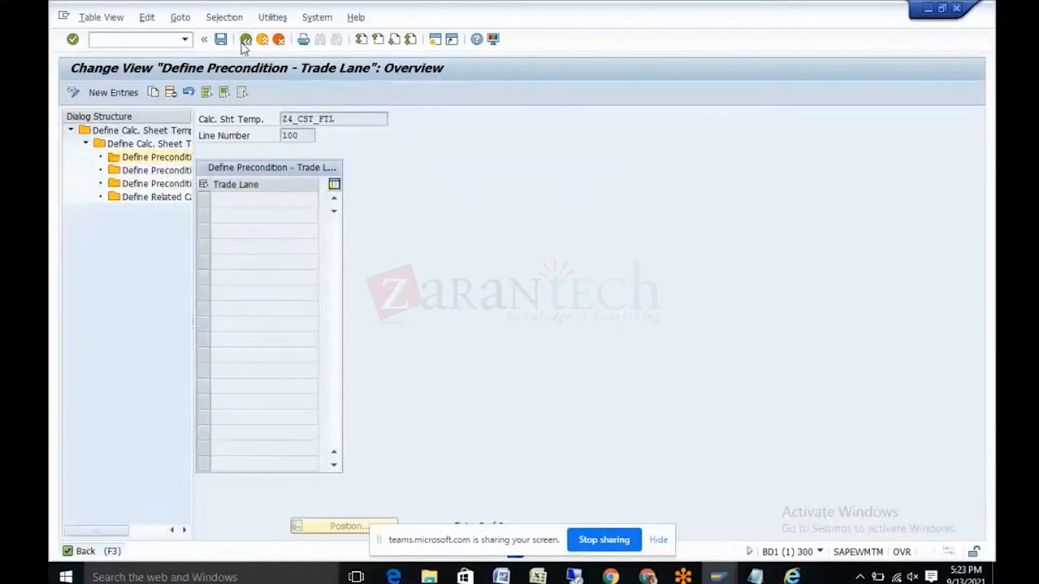
{"action": "left_click", "coordinate": [245, 40]}
{"action": "left_click", "coordinate": [245, 41]}
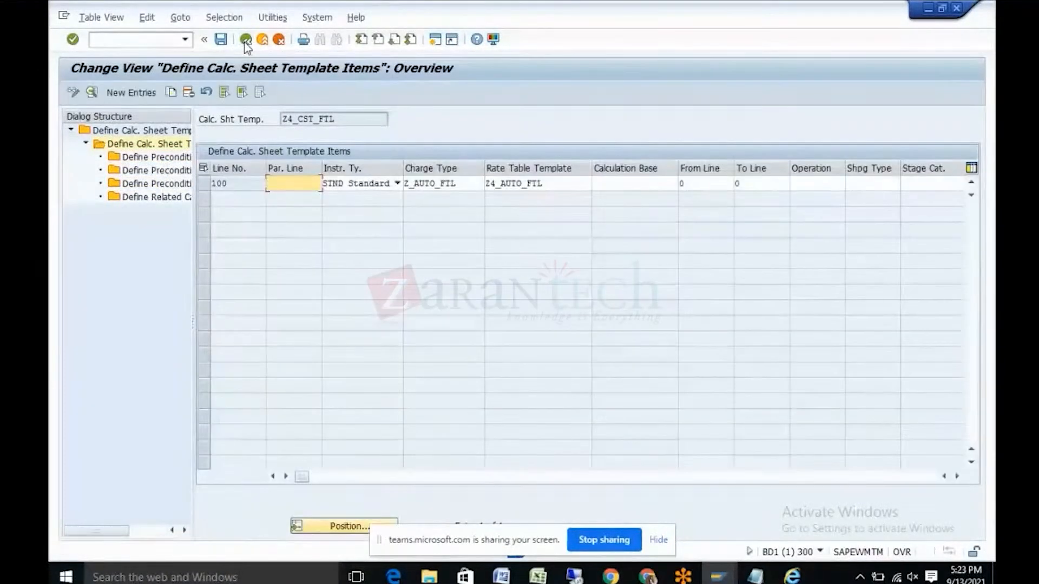
{"action": "left_click", "coordinate": [245, 39]}
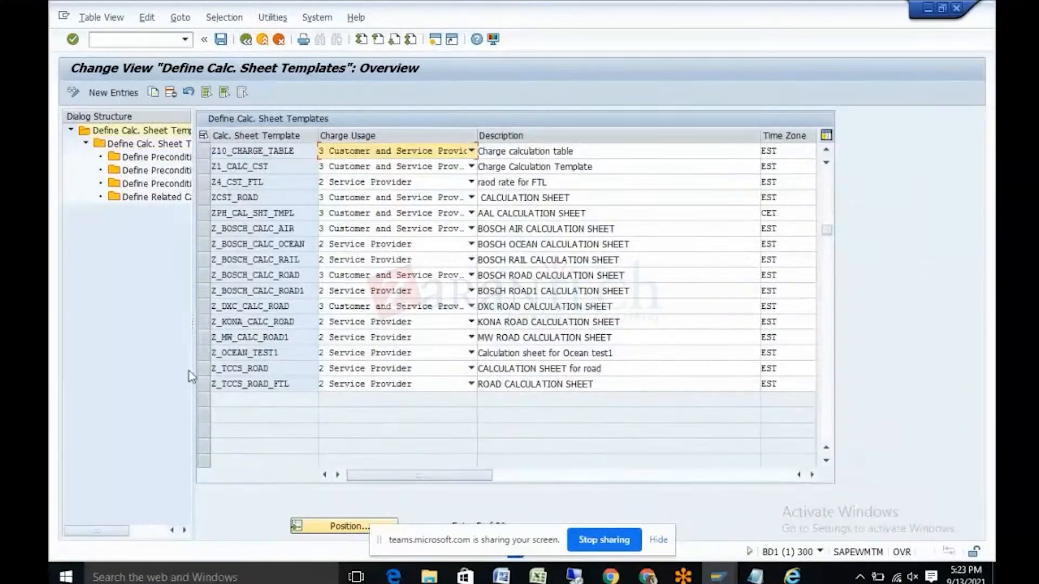
{"action": "left_click", "coordinate": [246, 41]}
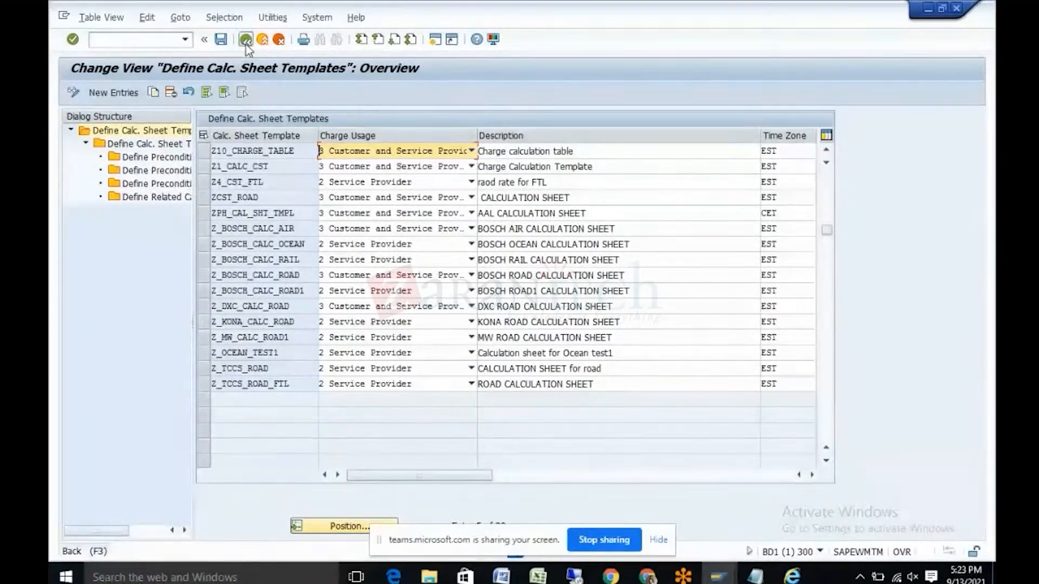
Step: Open the rate table templates and locate the entry Z4_AUTO_FTL
{"action": "left_click", "coordinate": [203, 478]}
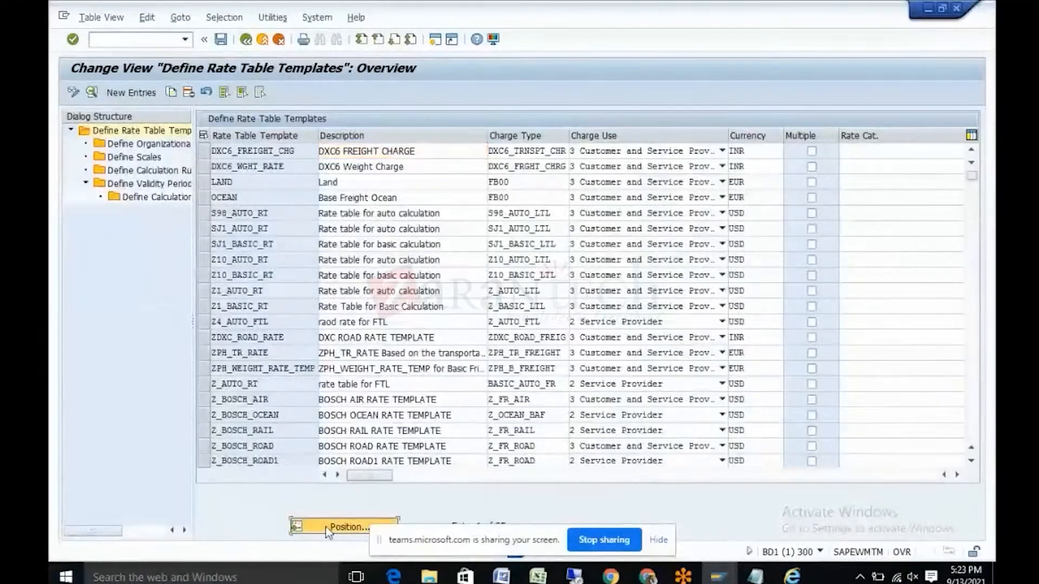
{"action": "left_click", "coordinate": [341, 525]}
{"action": "key", "text": "ctrl+v"}
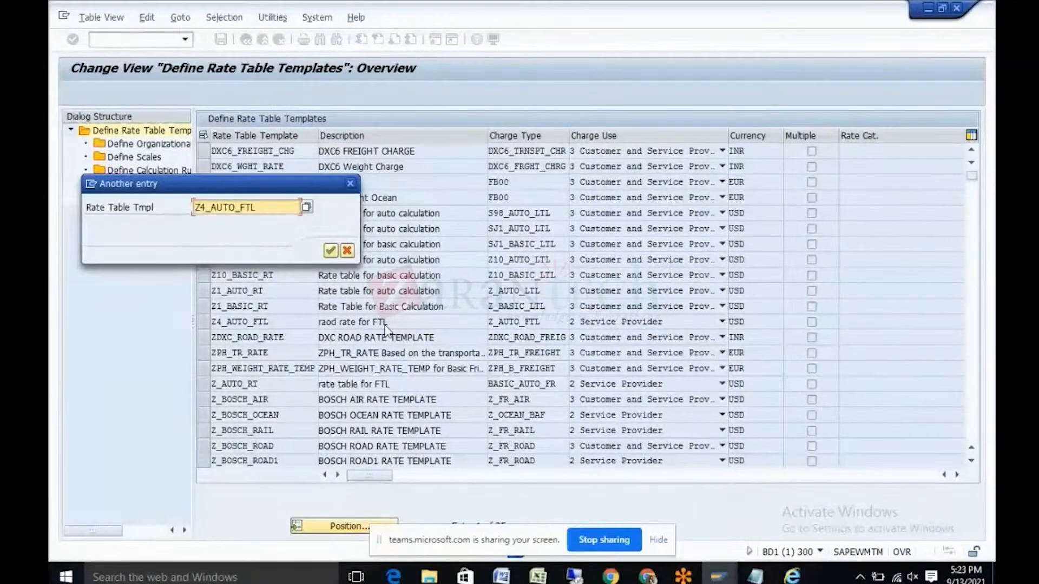
{"action": "left_click", "coordinate": [331, 251]}
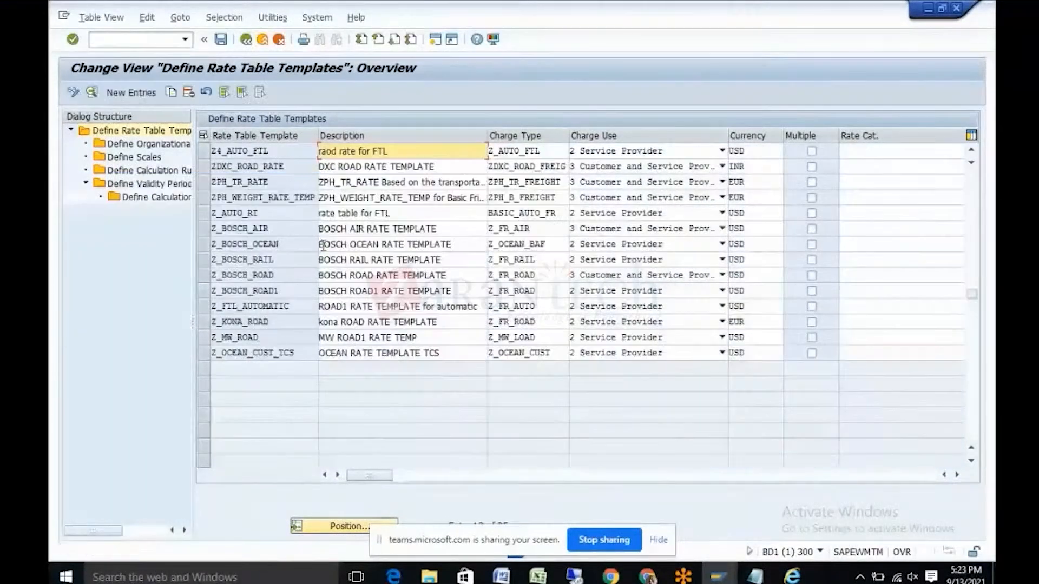
Step: Review the organizational data, scales and validity periods of rate table template Z4_AUTO_FTL, and return to the IMG structure
{"action": "left_click", "coordinate": [203, 151]}
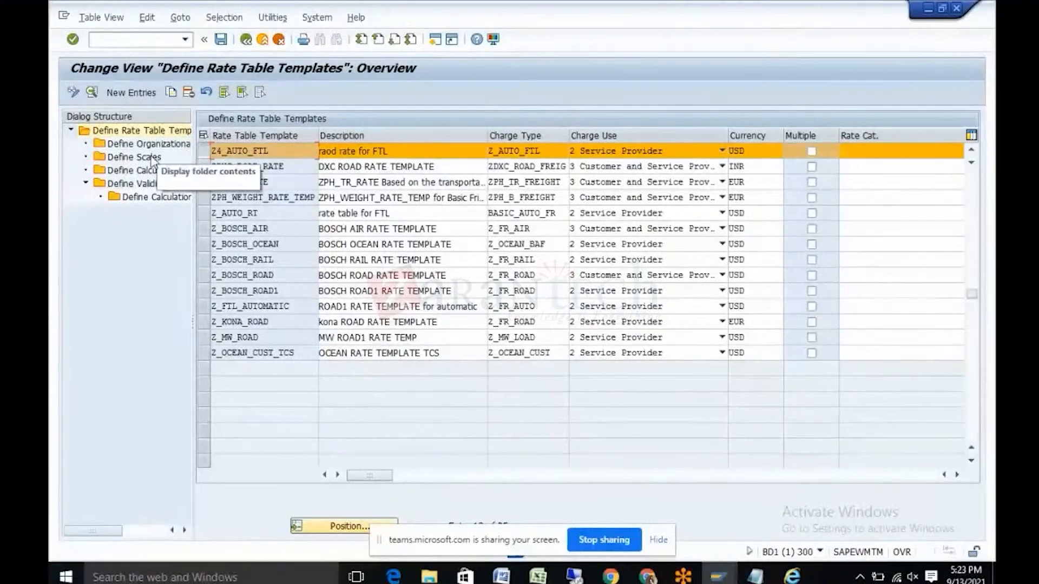
{"action": "double_click", "coordinate": [148, 147]}
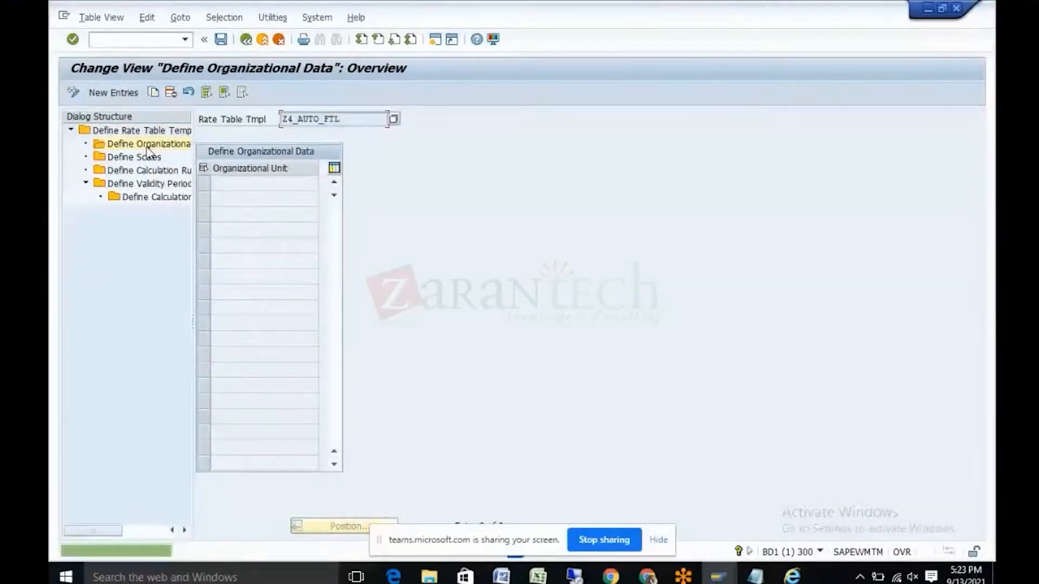
{"action": "double_click", "coordinate": [150, 158]}
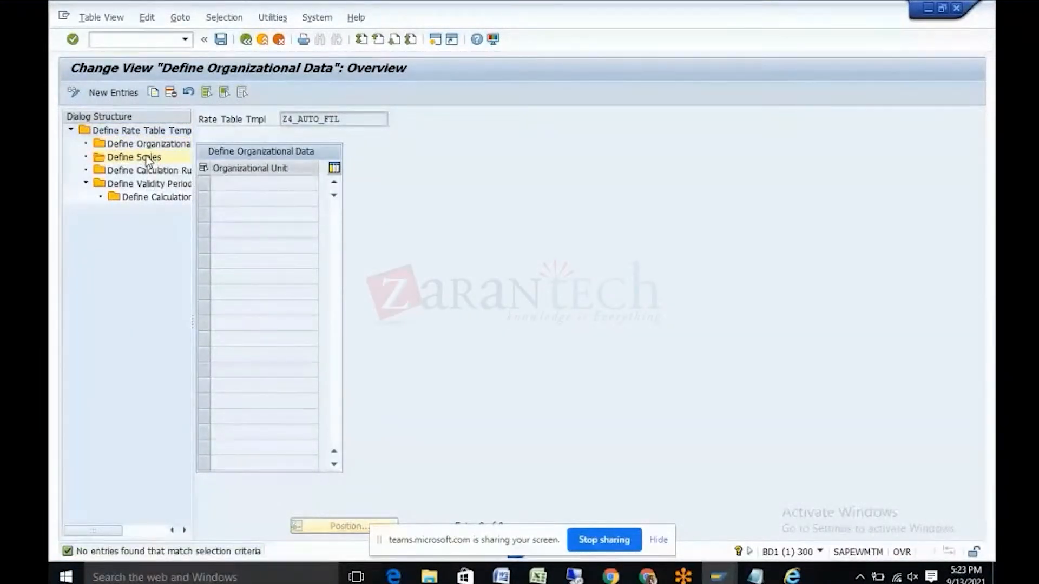
{"action": "left_click", "coordinate": [425, 198]}
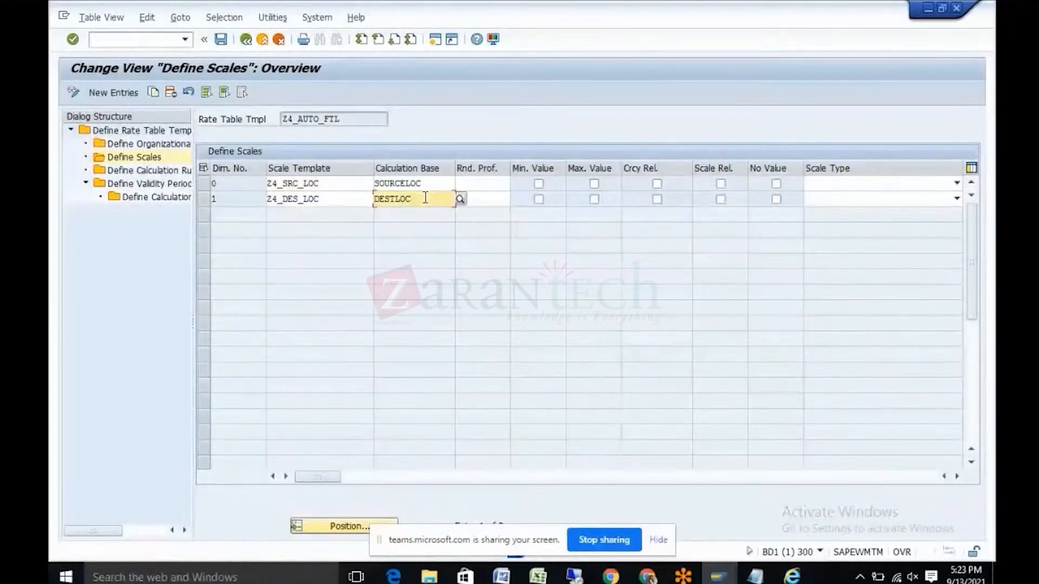
{"action": "double_click", "coordinate": [160, 172]}
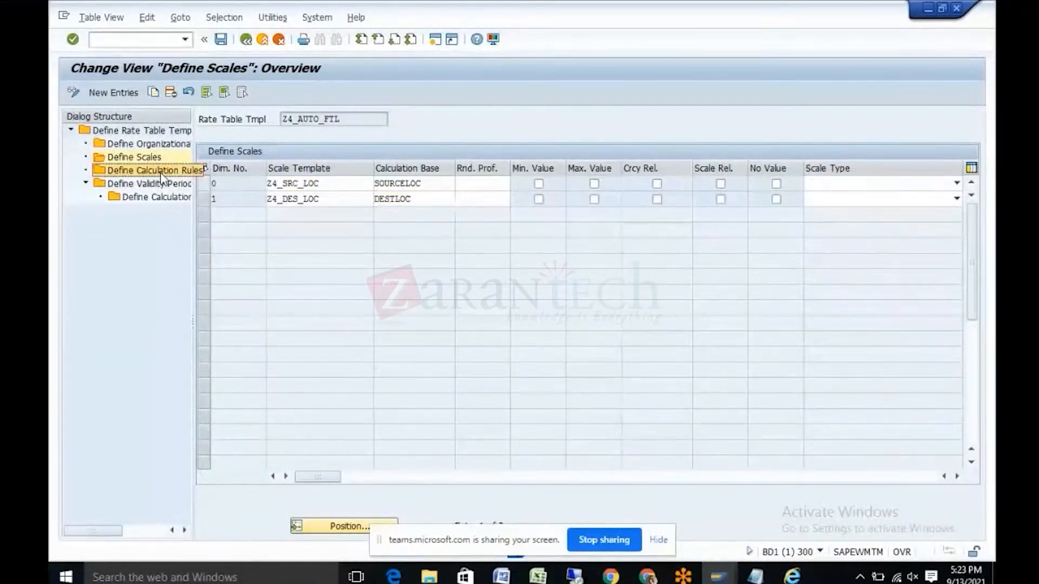
{"action": "left_click", "coordinate": [152, 185]}
{"action": "double_click", "coordinate": [152, 187]}
{"action": "left_click", "coordinate": [153, 198]}
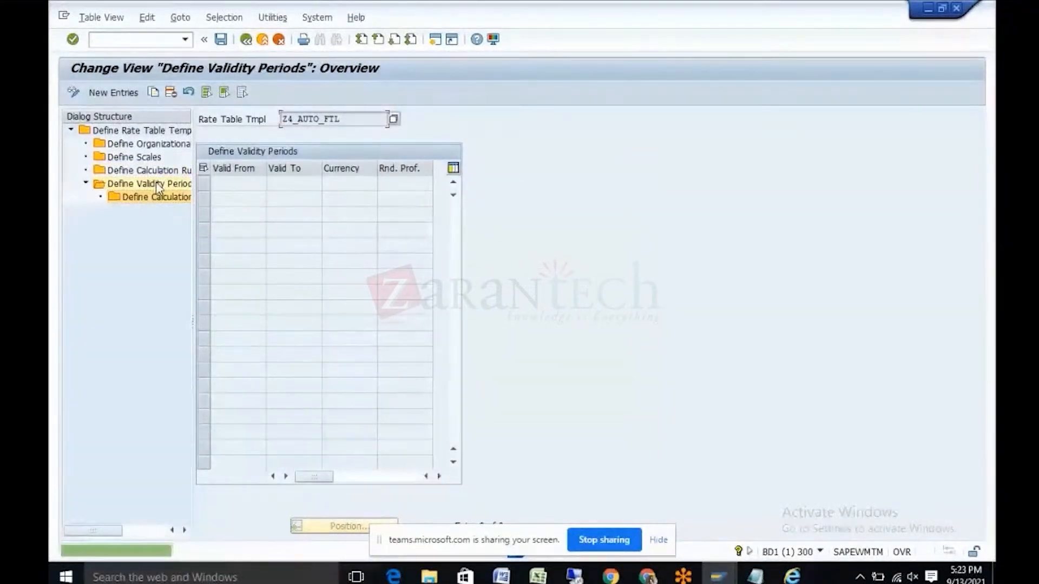
{"action": "left_click", "coordinate": [246, 40]}
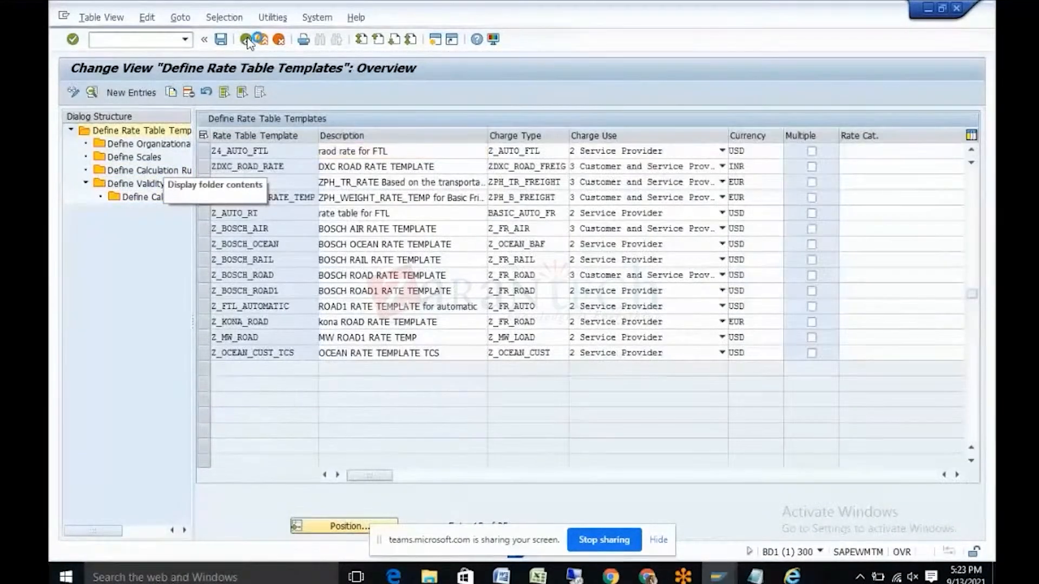
{"action": "left_click", "coordinate": [246, 40]}
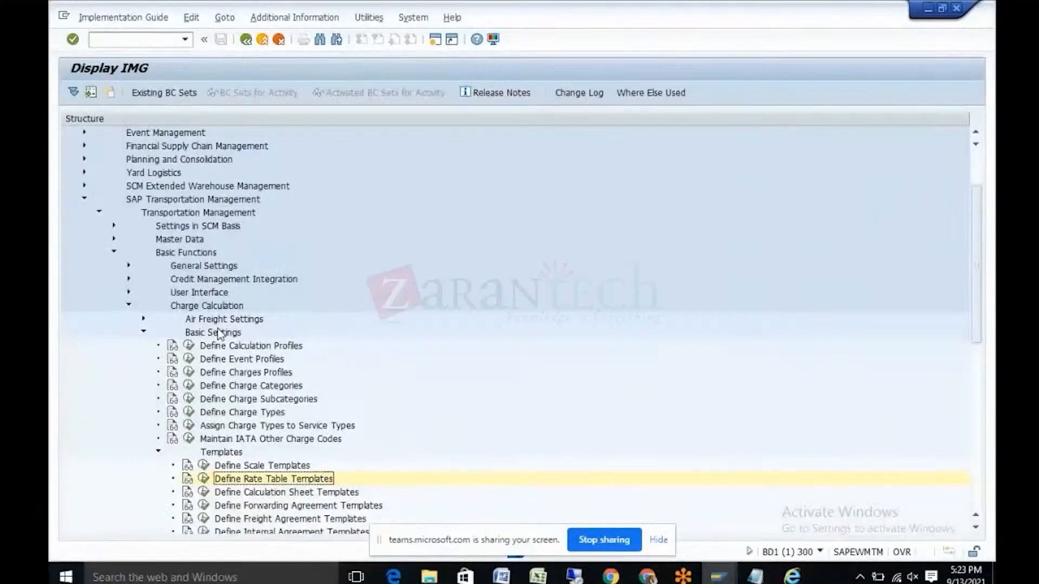
Step: Check the detail settings of charges profile CHAR01, and return to the IMG structure
{"action": "left_click", "coordinate": [189, 372]}
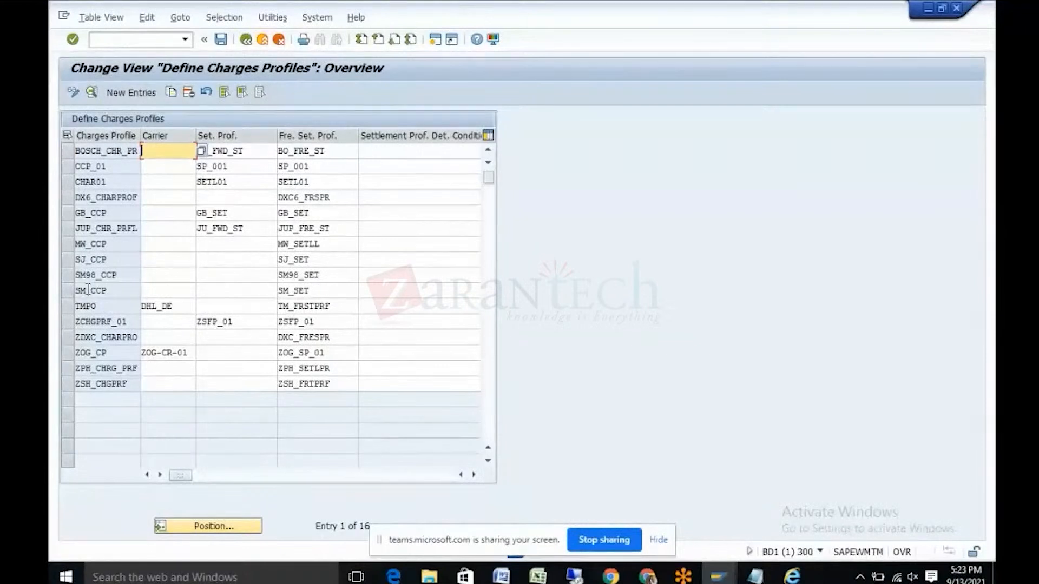
{"action": "left_click", "coordinate": [67, 182]}
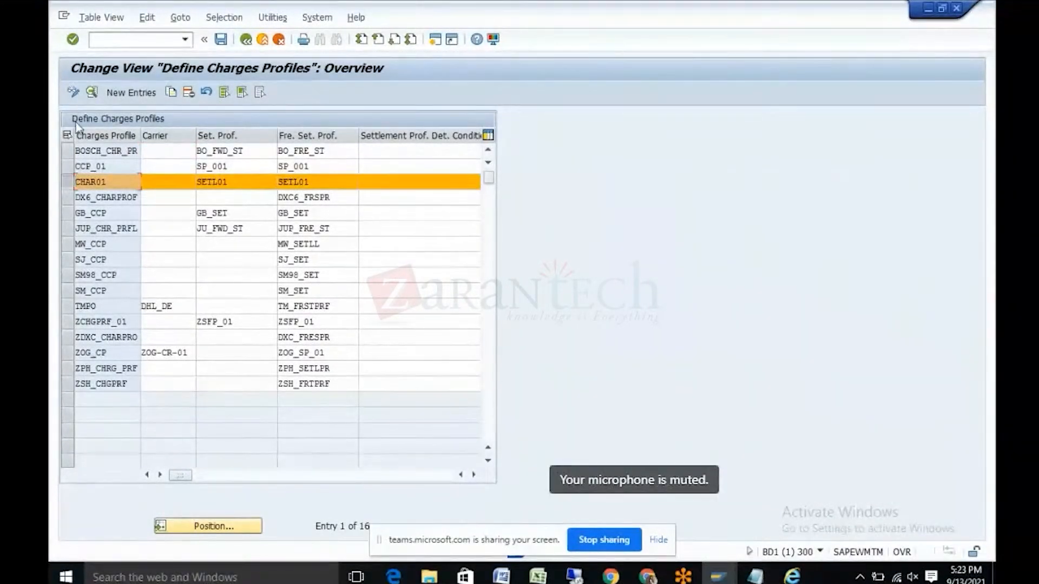
{"action": "left_click", "coordinate": [91, 93]}
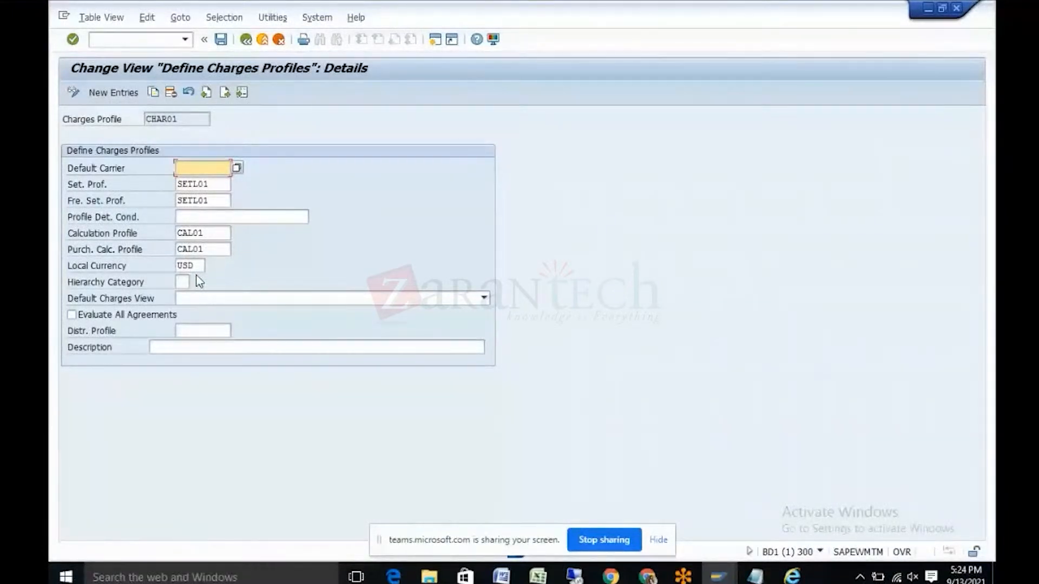
{"action": "left_click", "coordinate": [246, 42]}
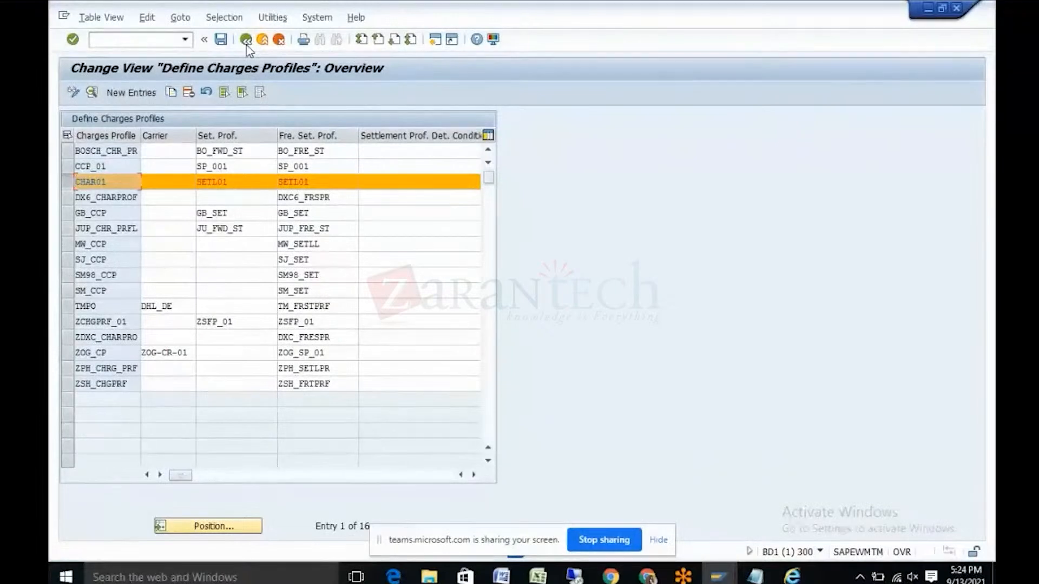
{"action": "left_click", "coordinate": [246, 41]}
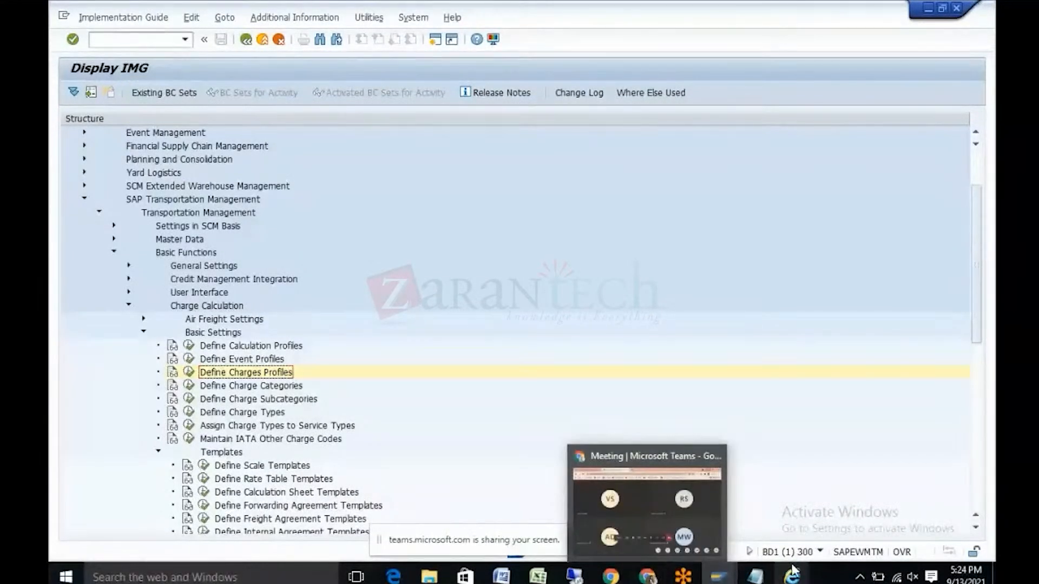
Step: Switch to Internet Explorer, discard the unsaved new freight agreement, and bring up freight agreement SHTK_AGR
{"action": "mouse_move", "coordinate": [793, 572]}
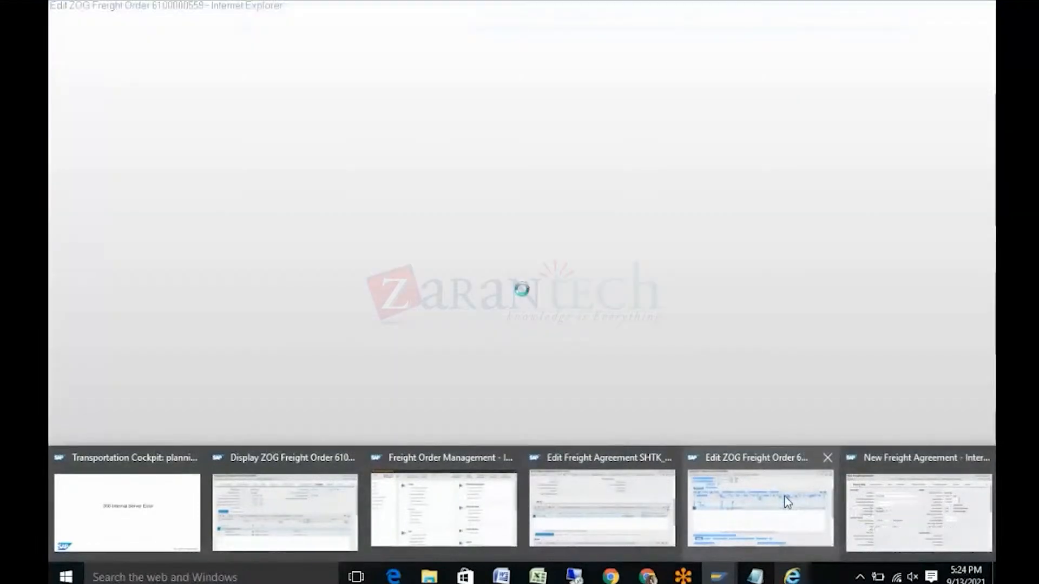
{"action": "mouse_move", "coordinate": [644, 473]}
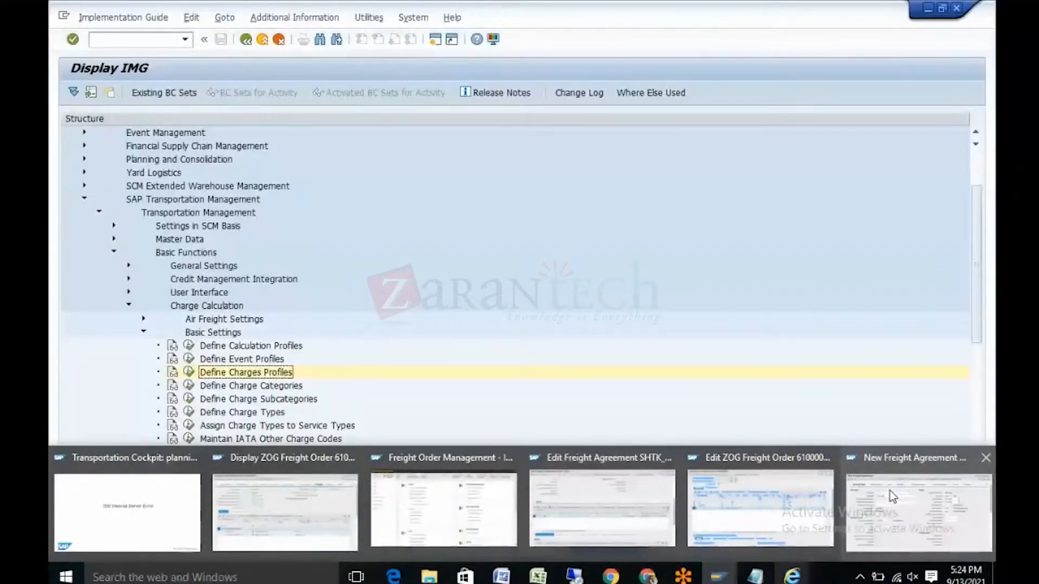
{"action": "left_click", "coordinate": [889, 491]}
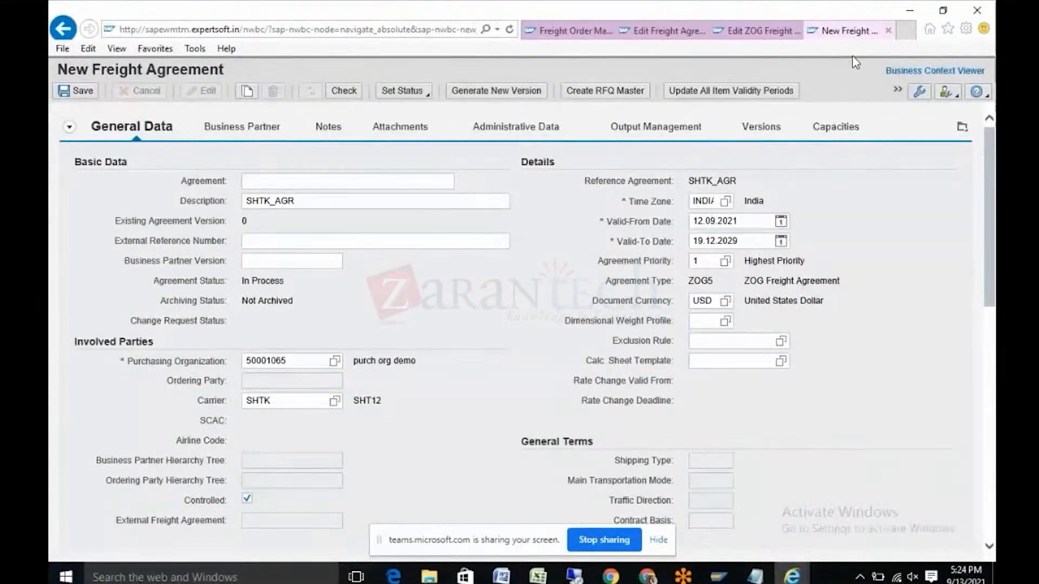
{"action": "left_click", "coordinate": [887, 33]}
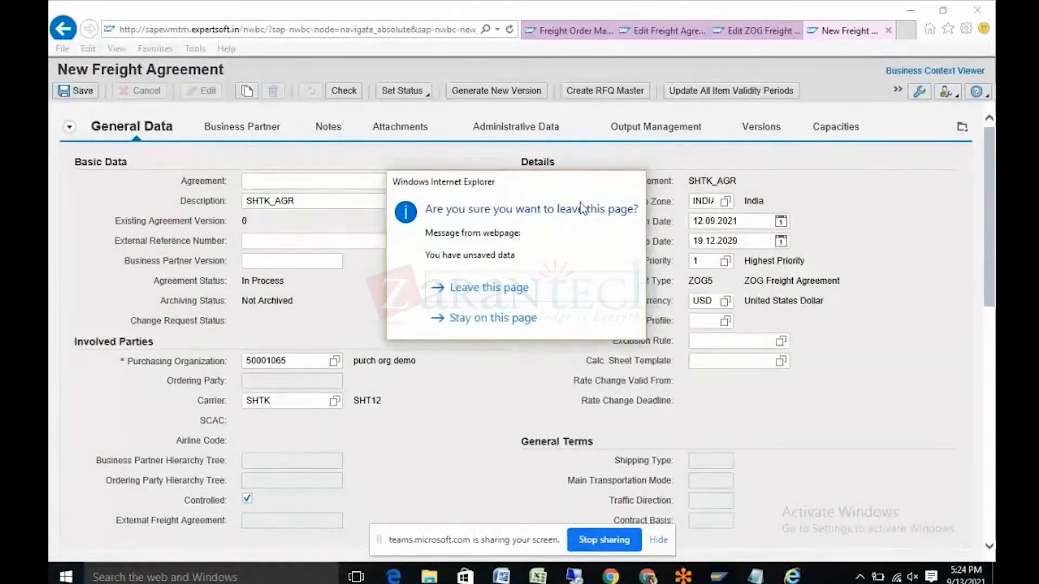
{"action": "left_click", "coordinate": [526, 285]}
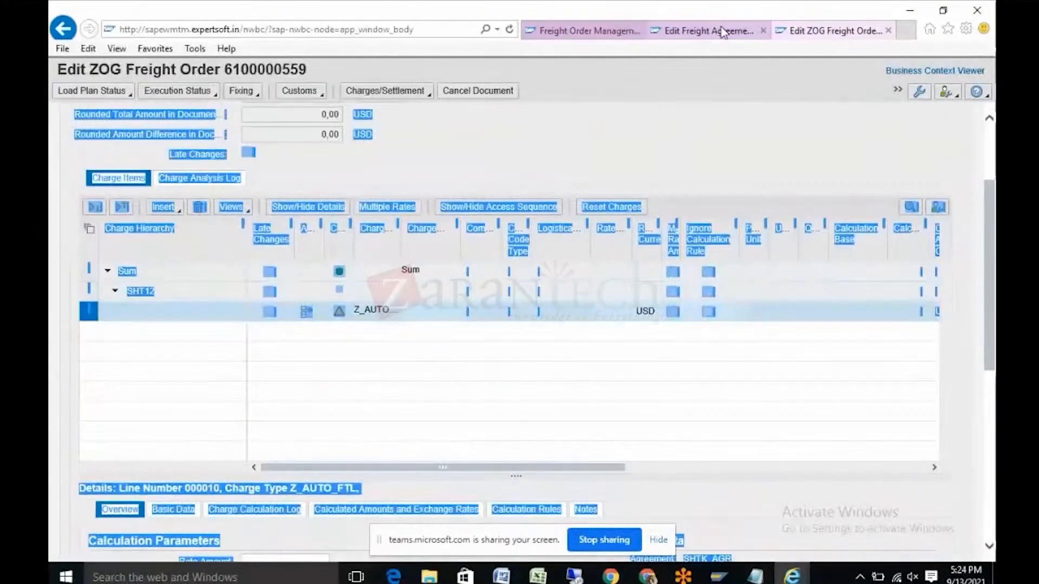
{"action": "left_click", "coordinate": [722, 31]}
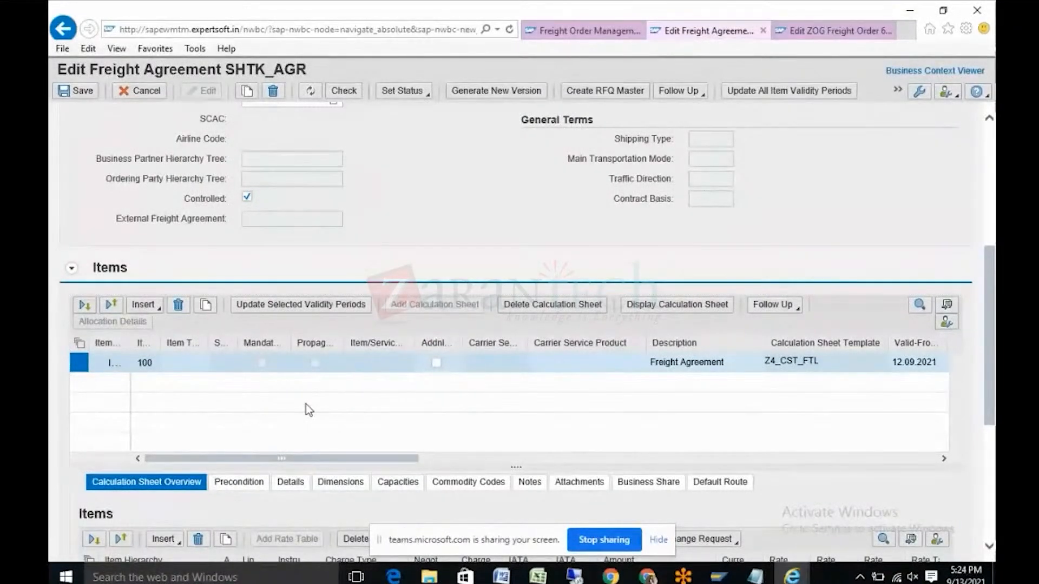
Step: Search for available item types for item 100 of the freight agreement, and close the search without choosing one
{"action": "left_click", "coordinate": [180, 363]}
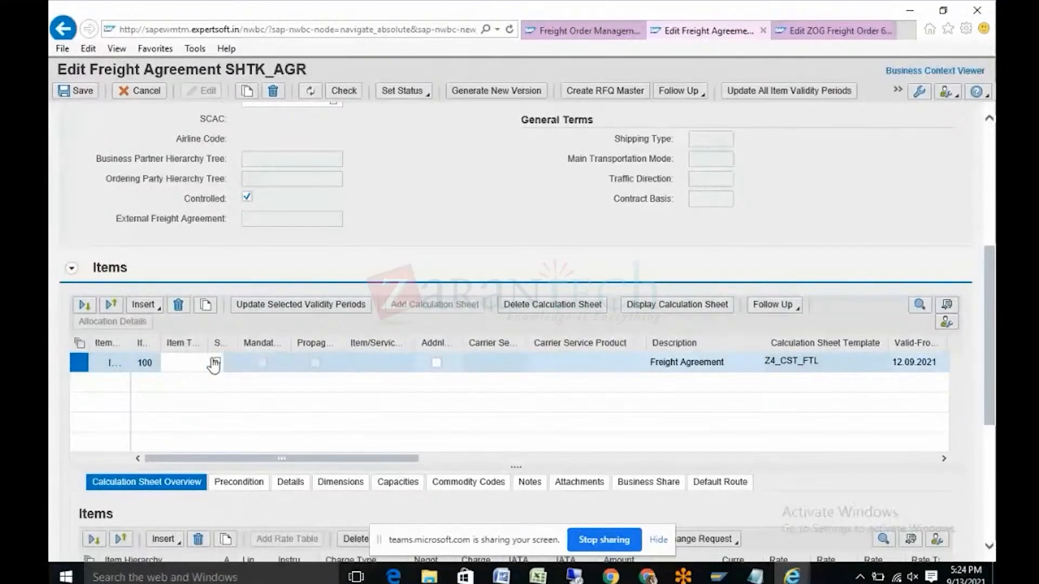
{"action": "left_click", "coordinate": [215, 363]}
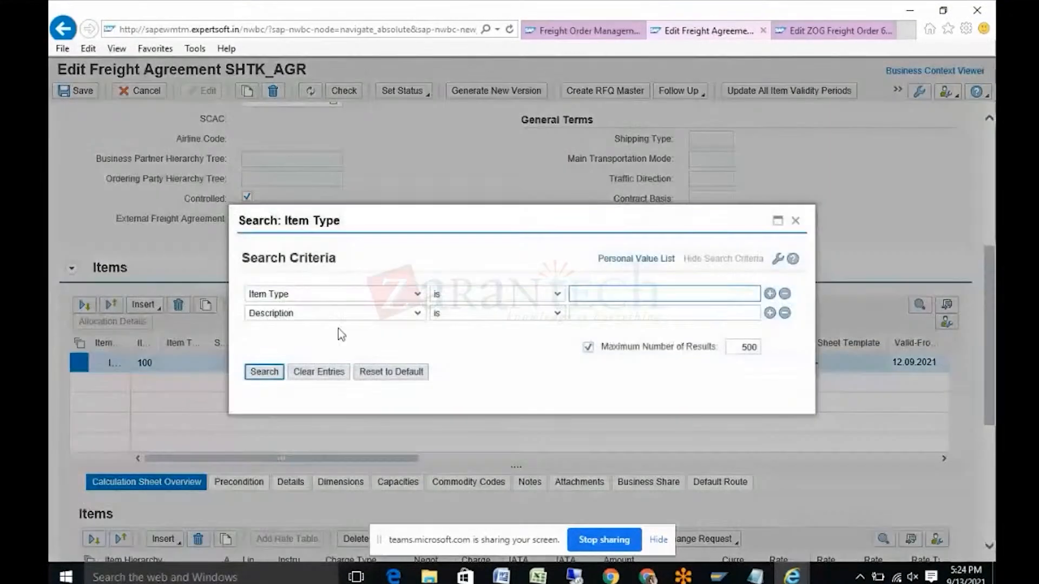
{"action": "left_click", "coordinate": [263, 372]}
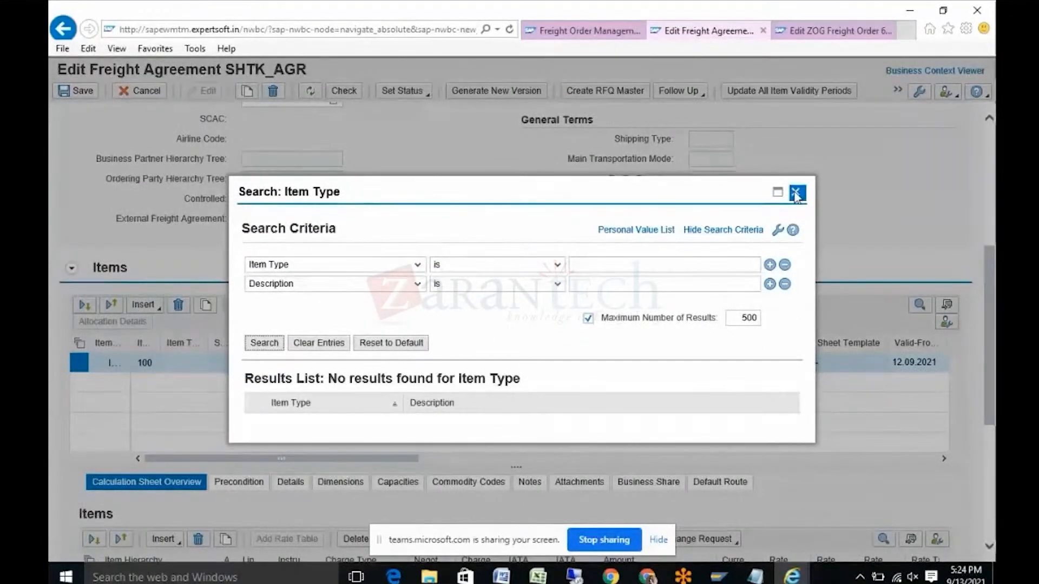
{"action": "left_click", "coordinate": [795, 193]}
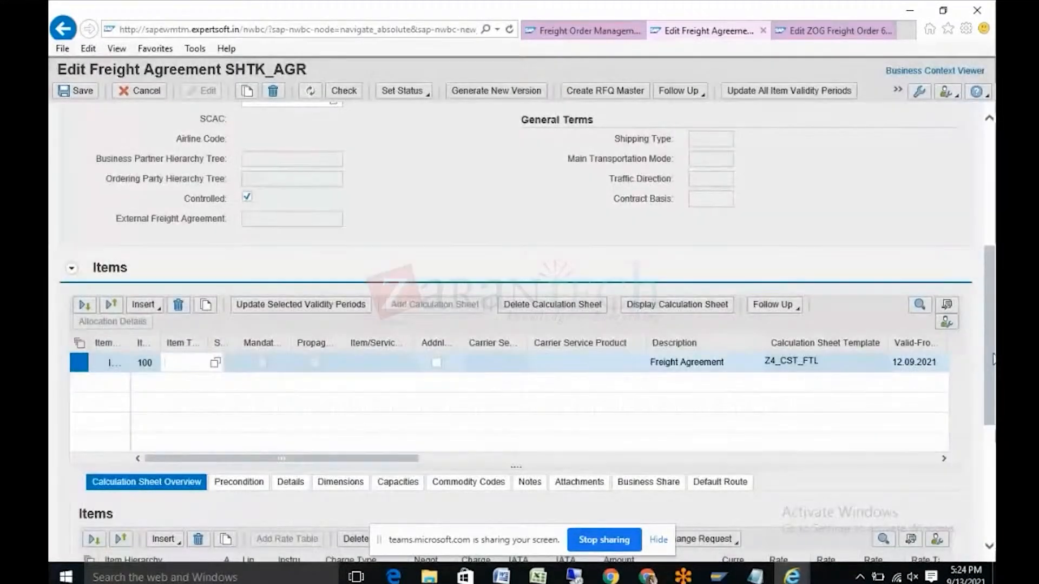
Step: Set the time zone in the freight agreement's general data to CET
{"action": "scroll", "coordinate": [984, 260], "scroll_direction": "up", "scroll_amount": 5}
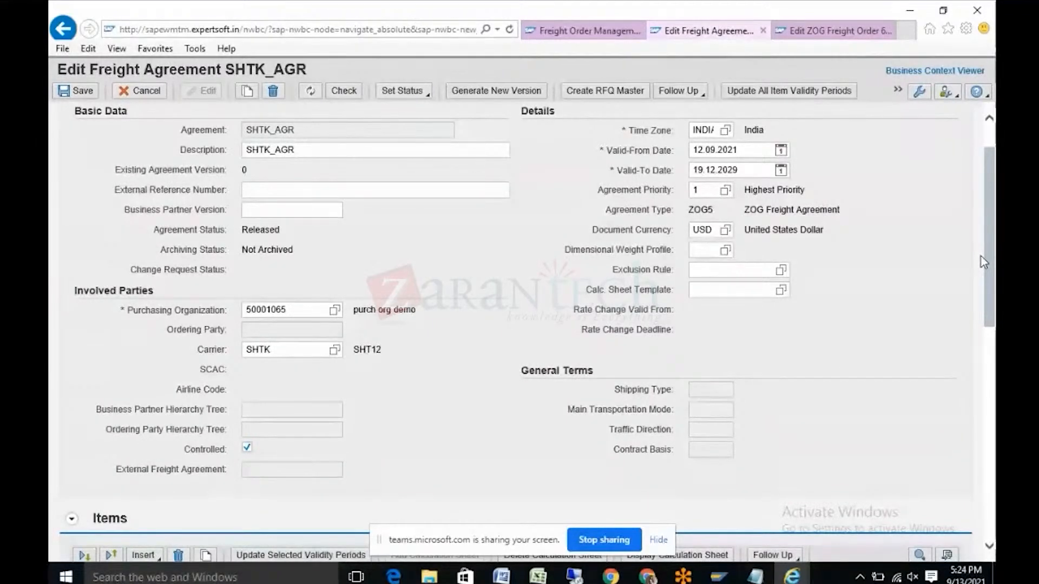
{"action": "left_click_drag", "start_coordinate": [982, 257], "coordinate": [982, 248]}
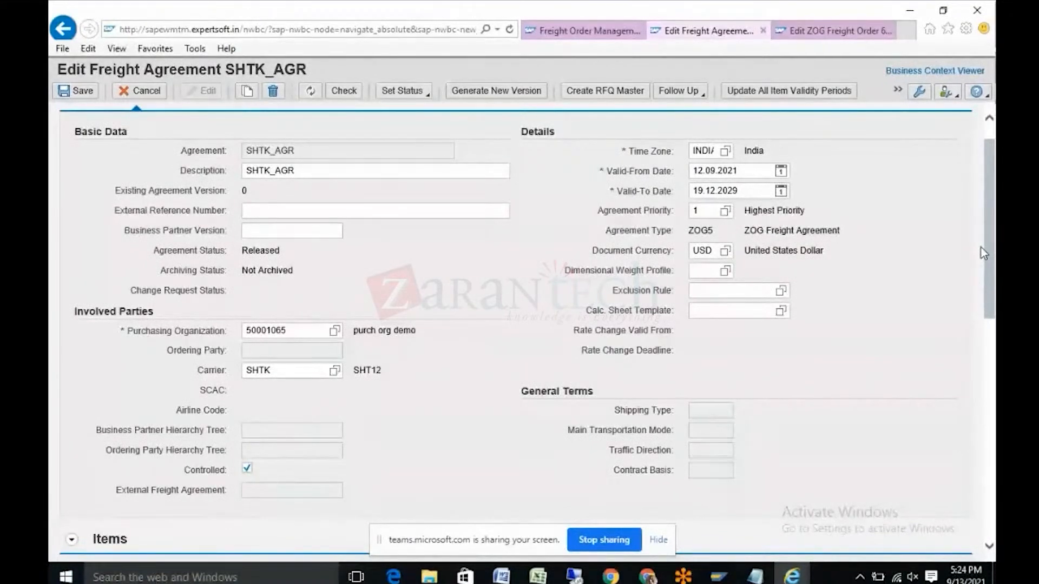
{"action": "left_click", "coordinate": [691, 155]}
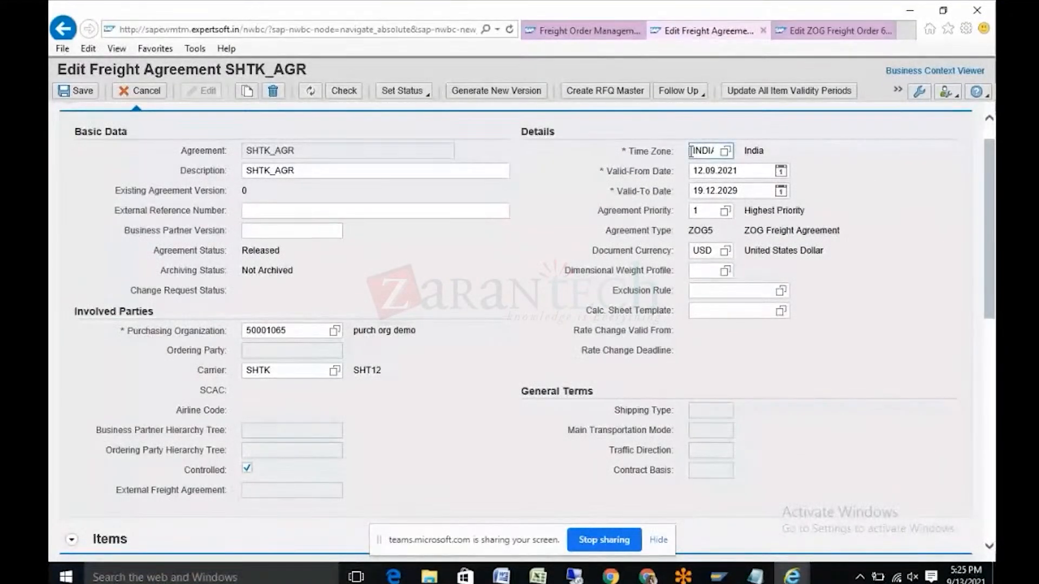
{"action": "left_click_drag", "start_coordinate": [691, 155], "coordinate": [722, 157]}
{"action": "type", "text": "cet"}
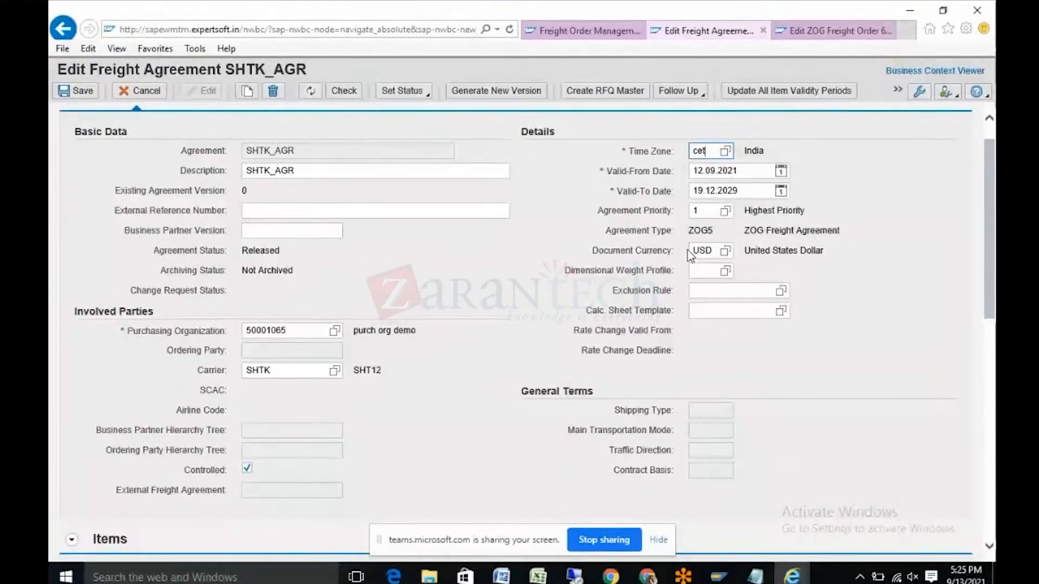
{"action": "key", "text": "Return"}
Step: Set the freight agreement's time zone to CST and save the agreement
{"action": "double_click", "coordinate": [713, 149]}
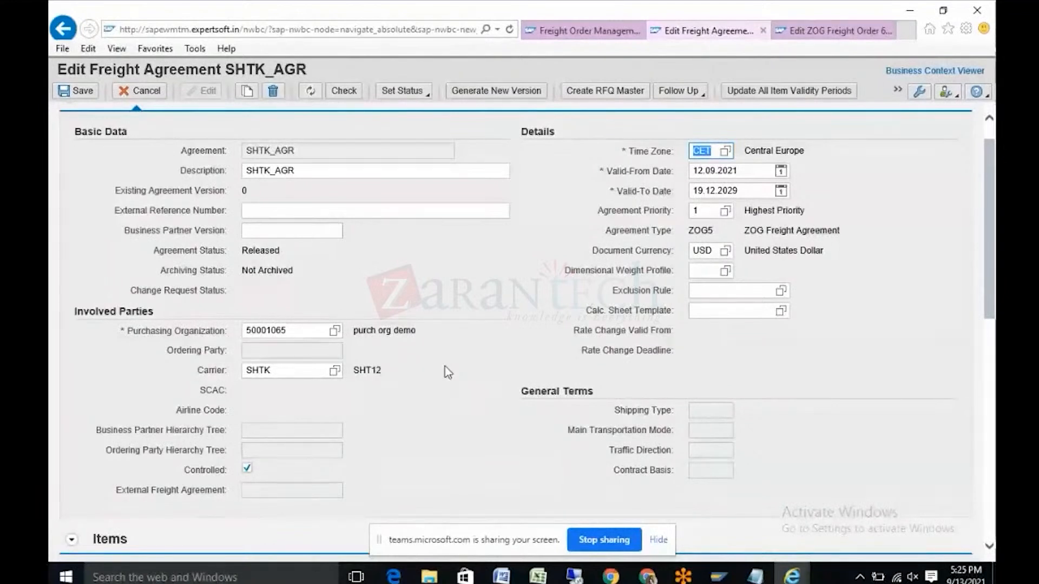
{"action": "type", "text": "cst"}
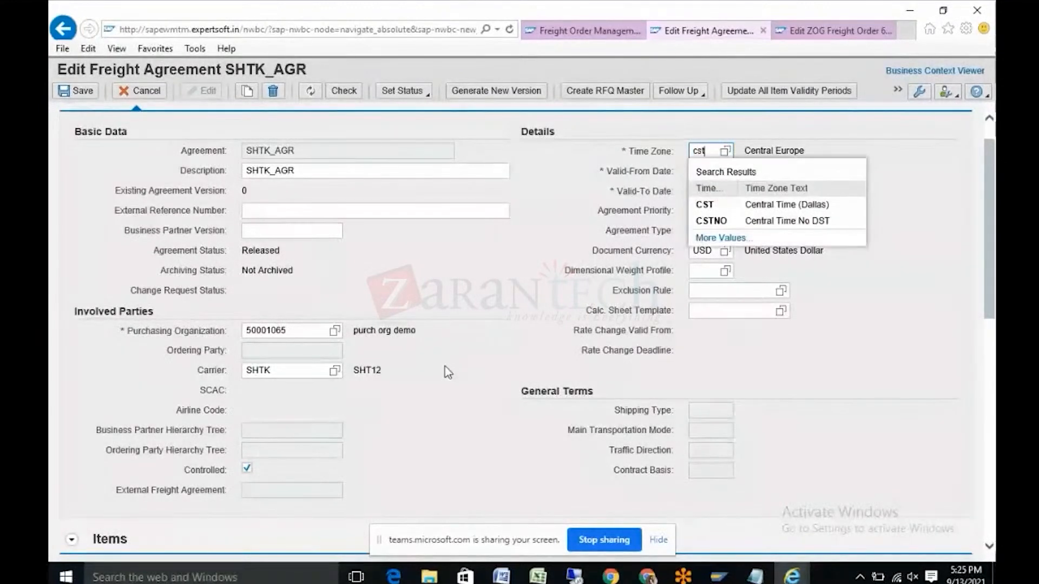
{"action": "key", "text": "Return"}
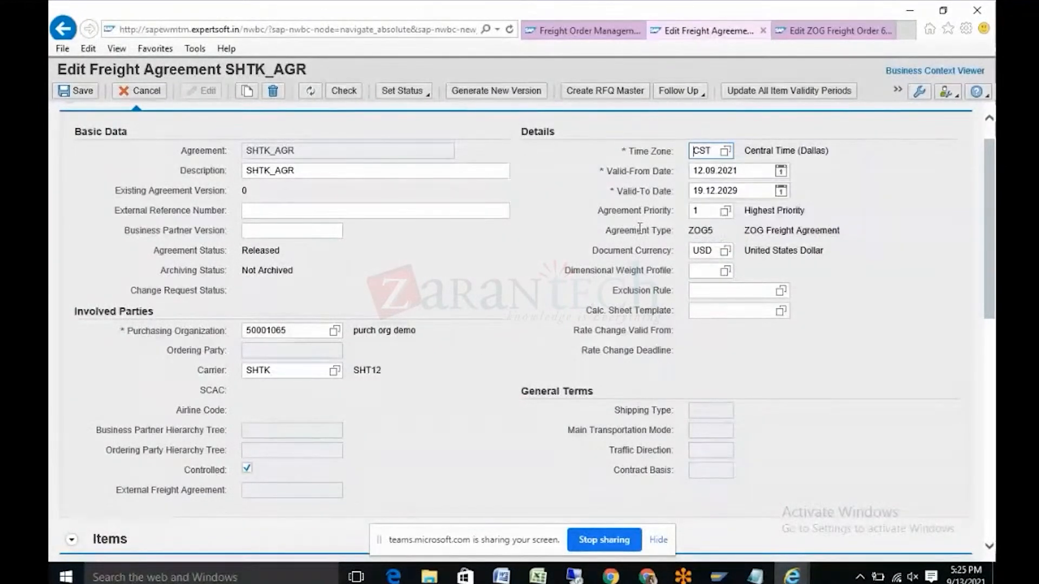
{"action": "left_click", "coordinate": [76, 90]}
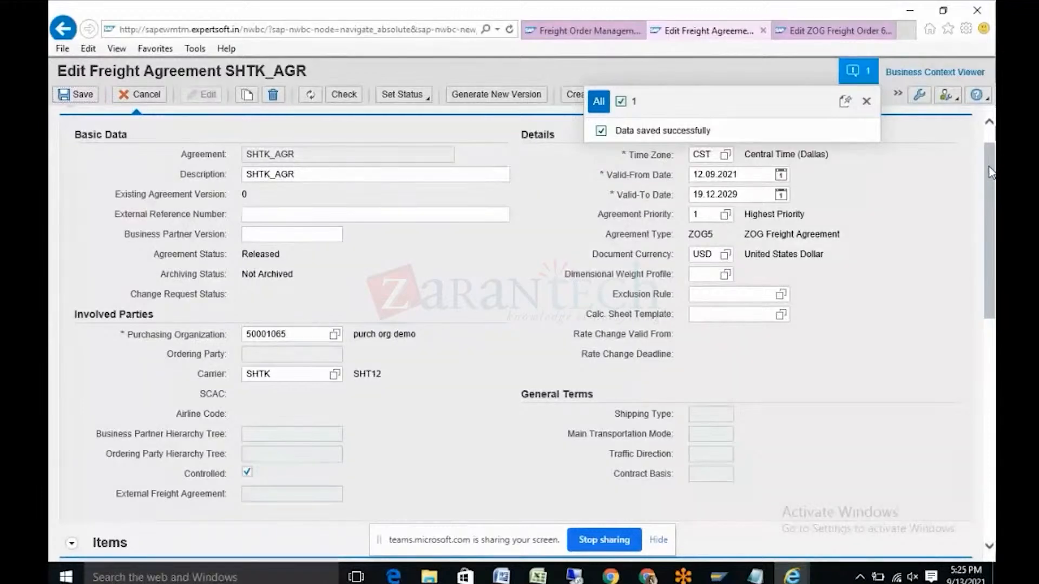
Step: Display the rate table of the Z_AUTO_FTL calculation sheet line and examine its rates and general data
{"action": "left_click_drag", "start_coordinate": [990, 172], "coordinate": [977, 377]}
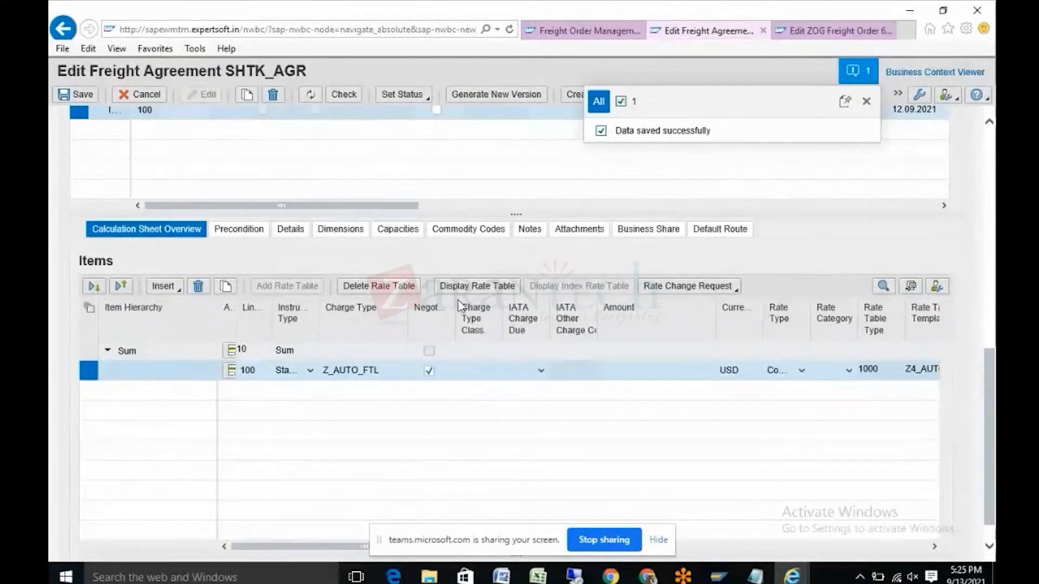
{"action": "left_click", "coordinate": [472, 290]}
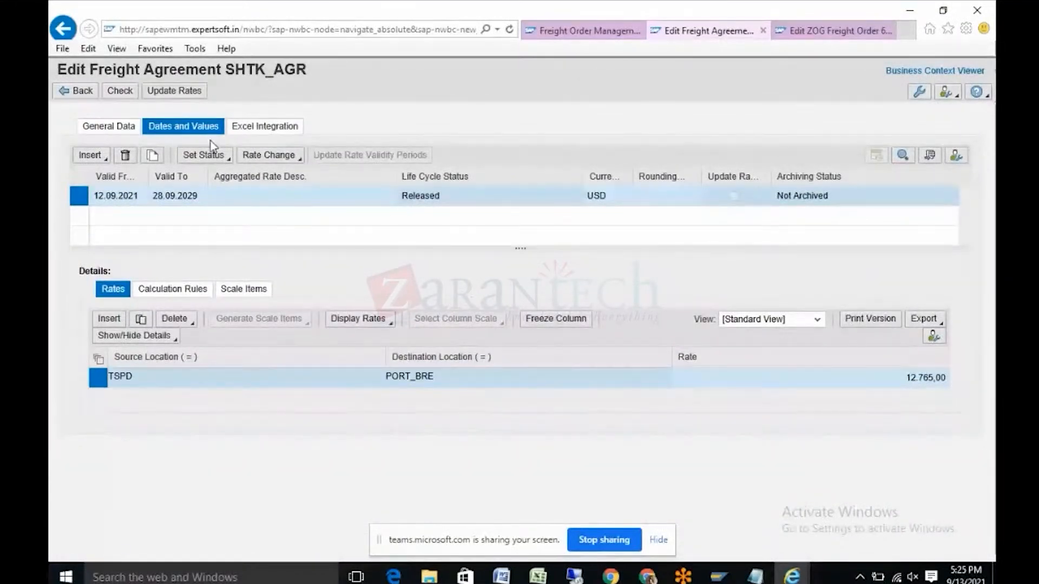
{"action": "left_click", "coordinate": [116, 132]}
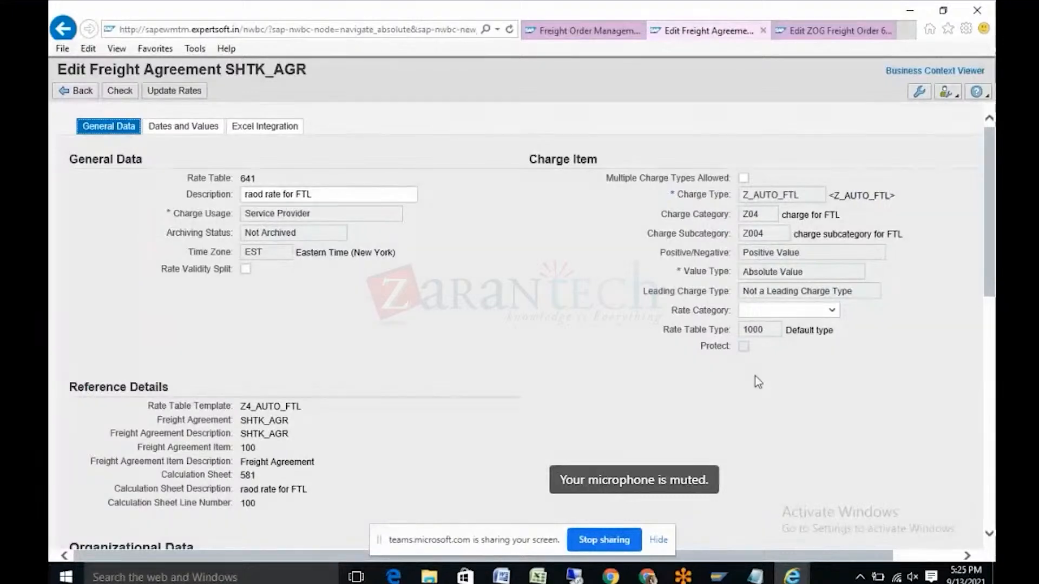
{"action": "left_click_drag", "start_coordinate": [985, 272], "coordinate": [929, 176]}
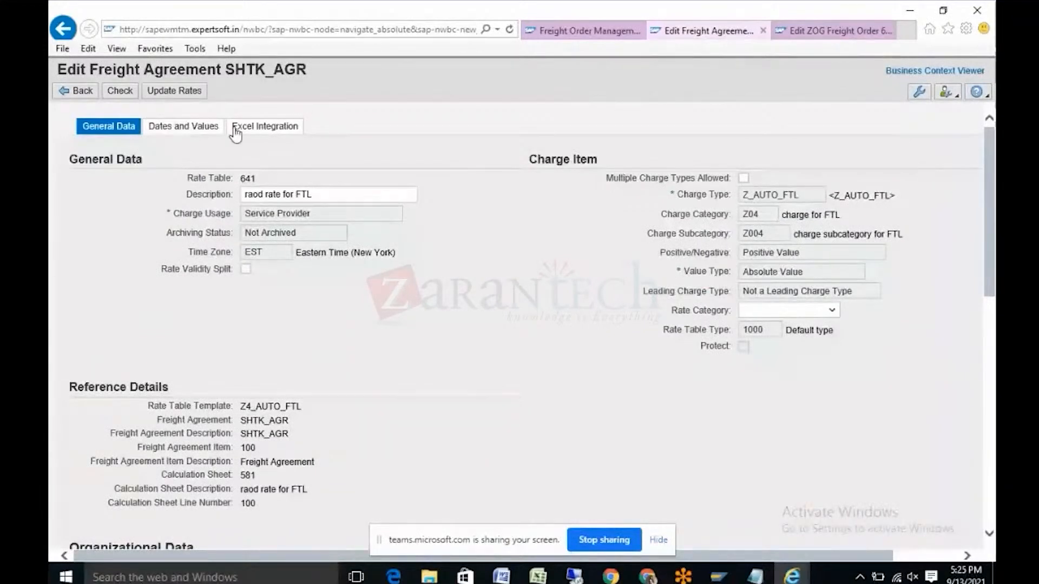
Step: Set the rate from source location TSPD to destination PORT_BRE to 12000 in the rate table and save the freight agreement
{"action": "left_click", "coordinate": [209, 135]}
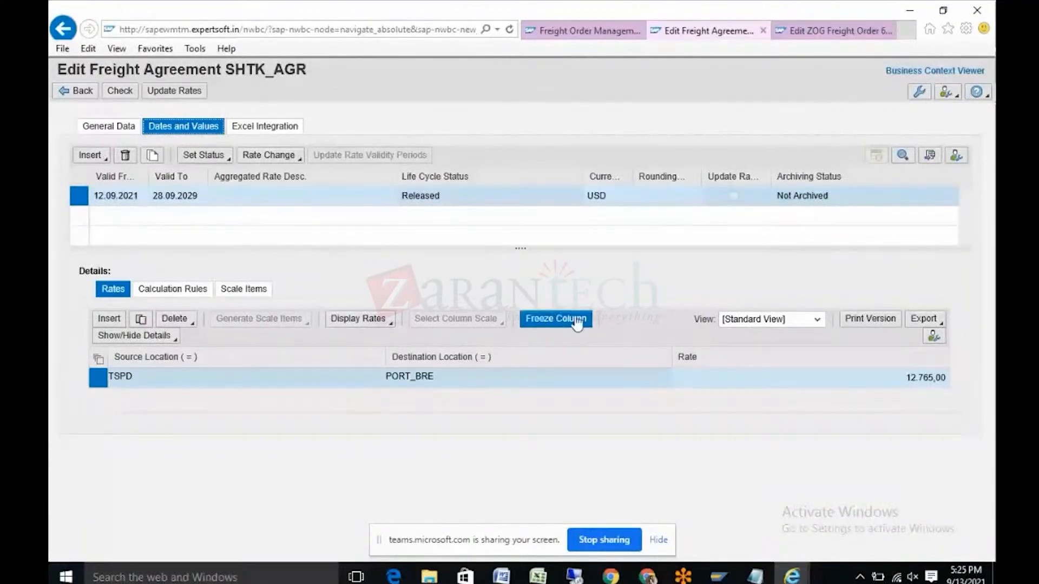
{"action": "left_click", "coordinate": [905, 381]}
{"action": "double_click", "coordinate": [901, 382]}
{"action": "type", "text": "12"}
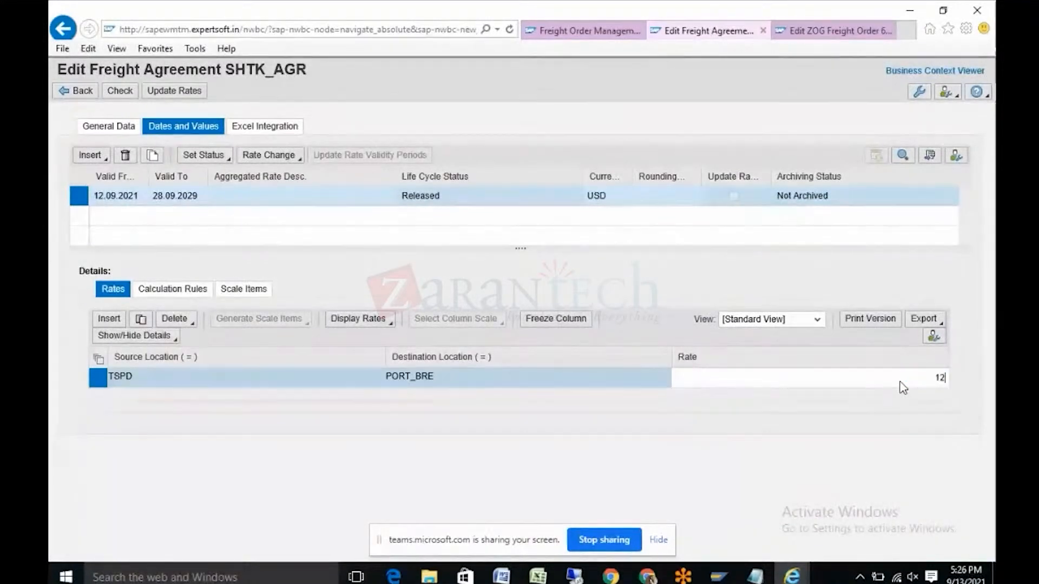
{"action": "type", "text": ".000"}
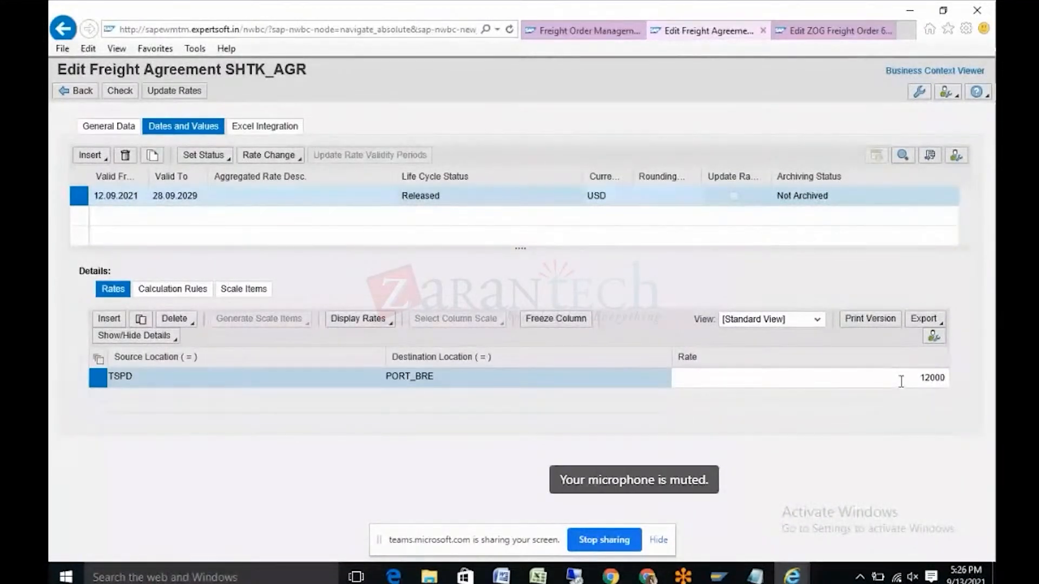
{"action": "key", "text": "Return"}
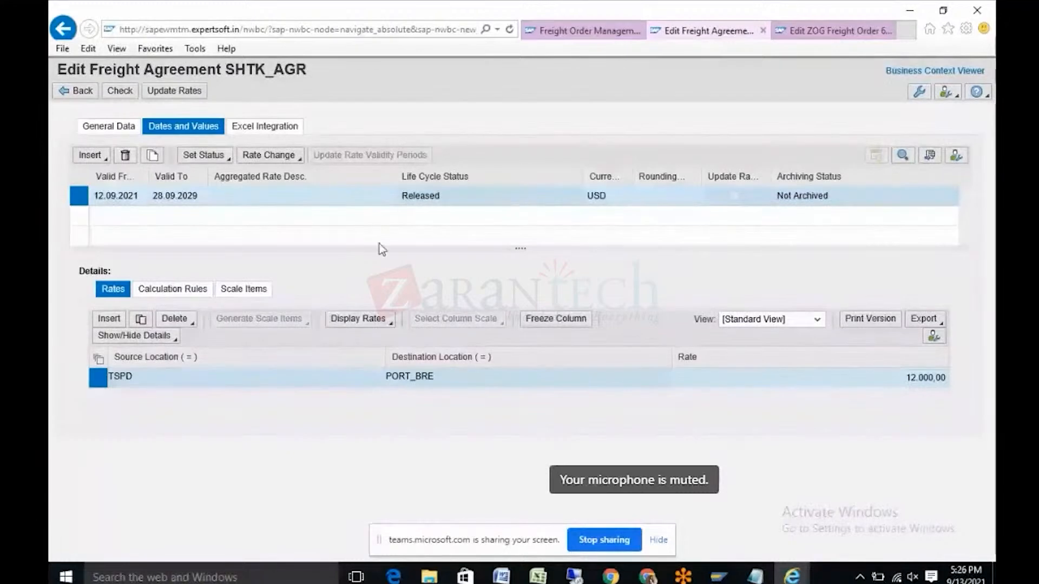
{"action": "left_click", "coordinate": [85, 92]}
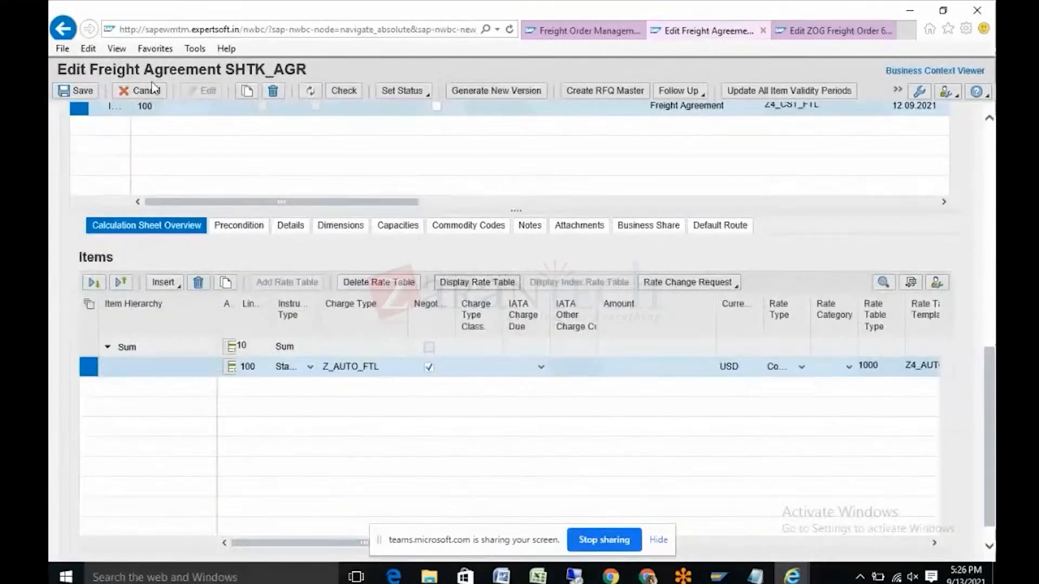
{"action": "left_click", "coordinate": [85, 92]}
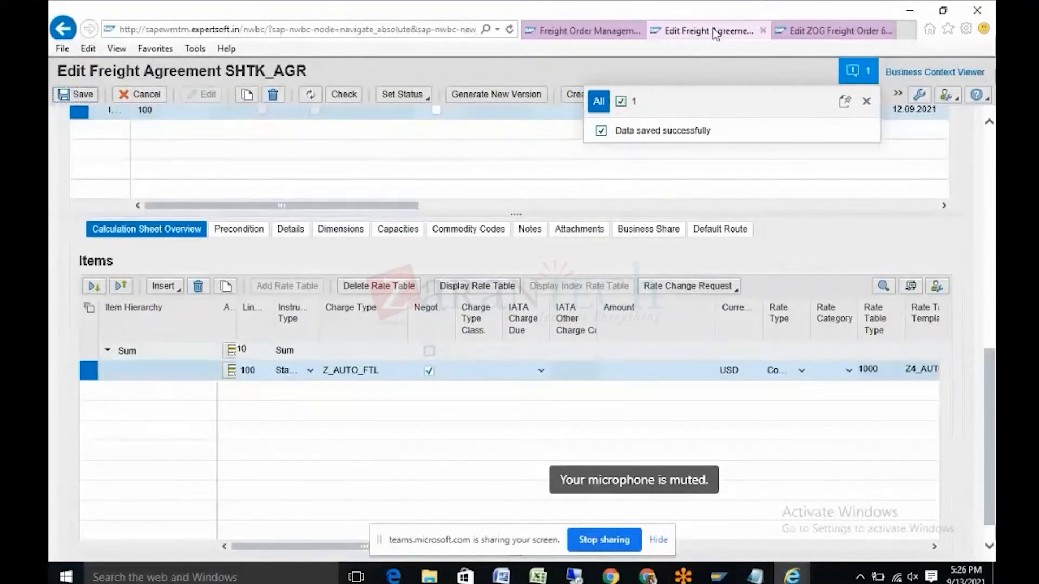
Step: Switch to the existing ZOG freight order and recalculate its charges
{"action": "left_click", "coordinate": [815, 32]}
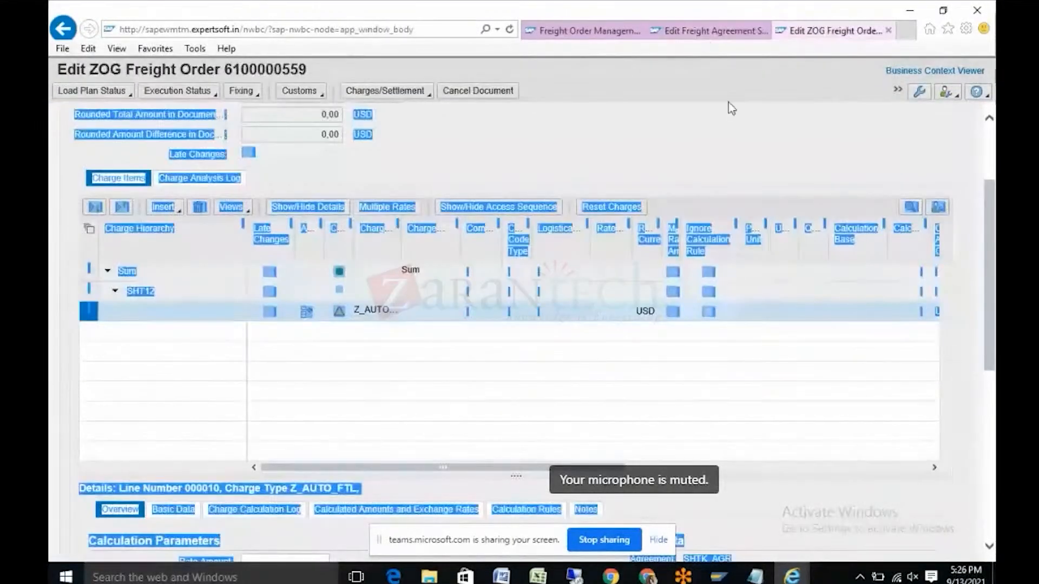
{"action": "left_click", "coordinate": [897, 89]}
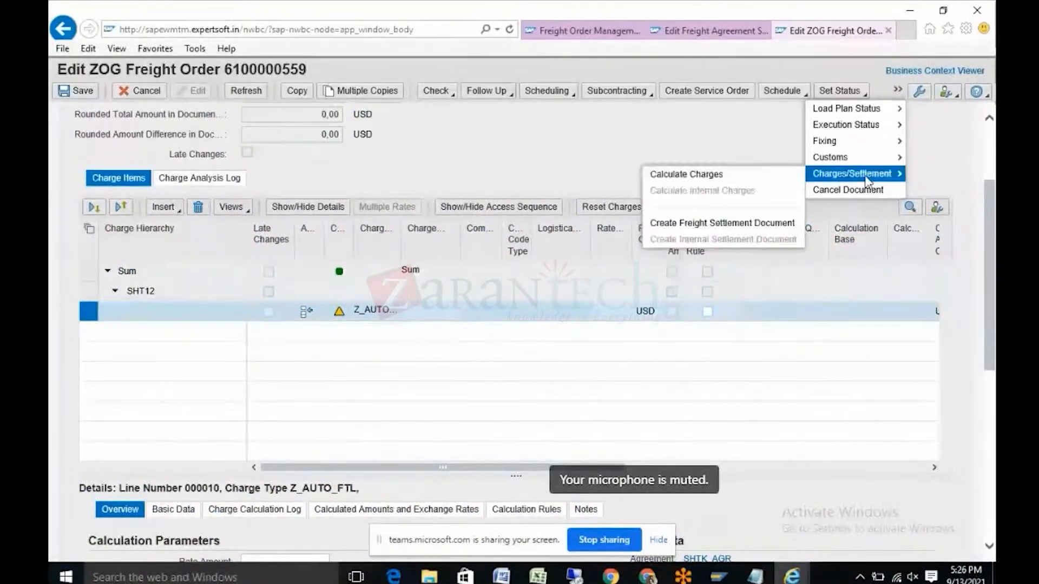
{"action": "mouse_move", "coordinate": [834, 174]}
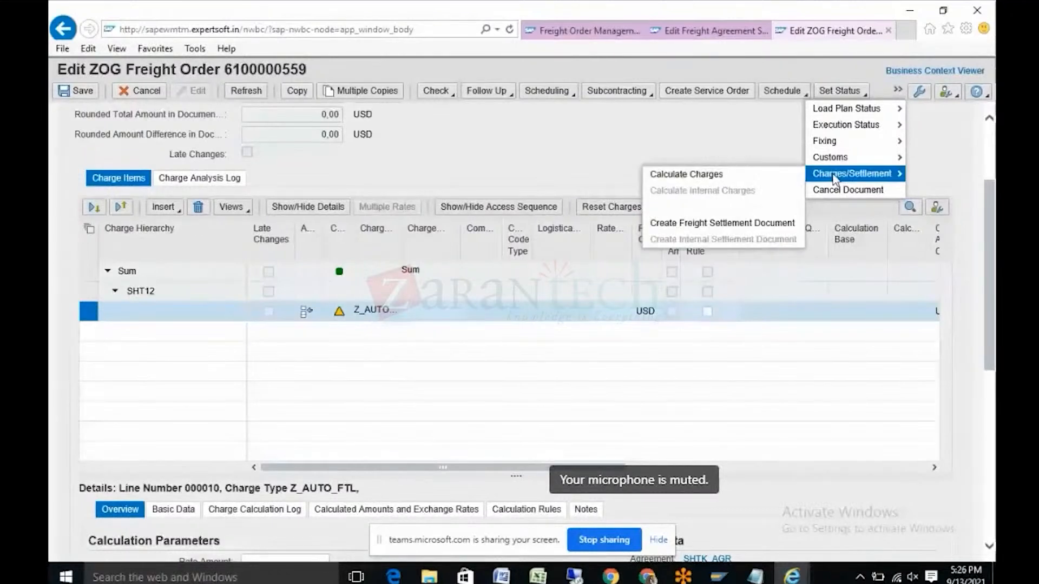
{"action": "left_click", "coordinate": [789, 175]}
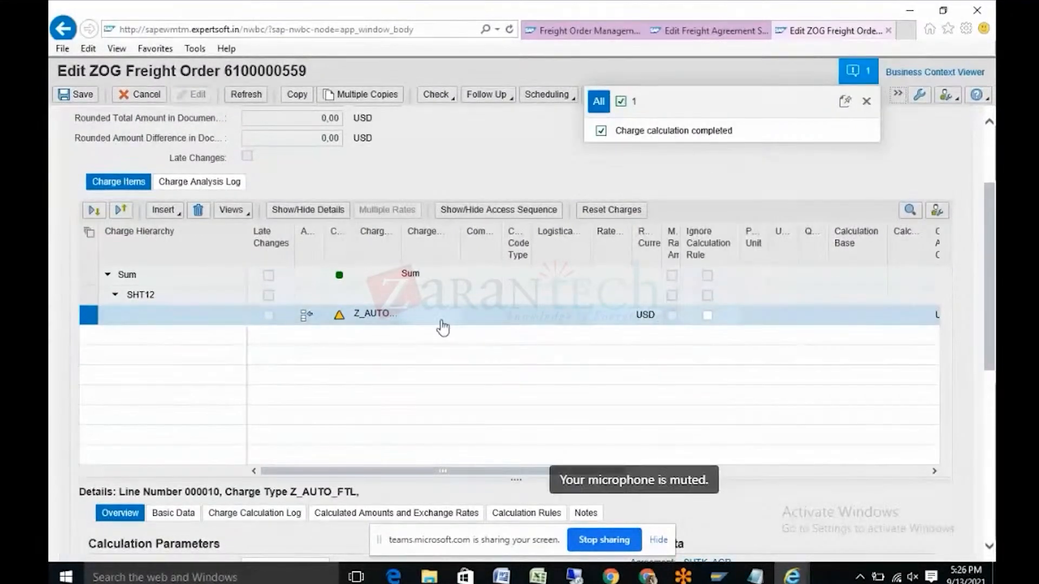
{"action": "left_click", "coordinate": [307, 315]}
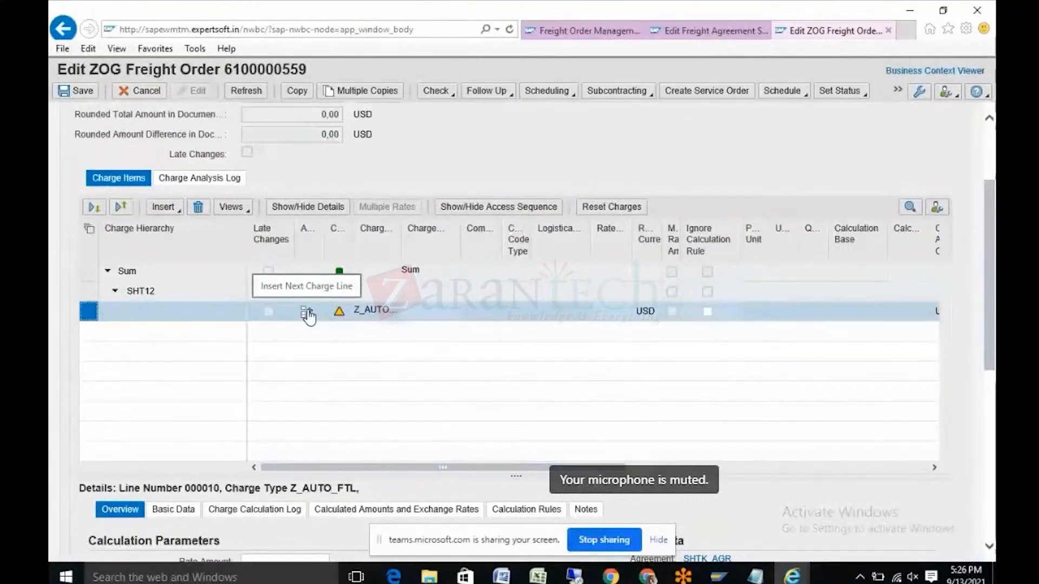
Step: Reset the charges of the SHT12 charge element in the freight order, accepting the loss of manual charge line changes
{"action": "left_click", "coordinate": [90, 293]}
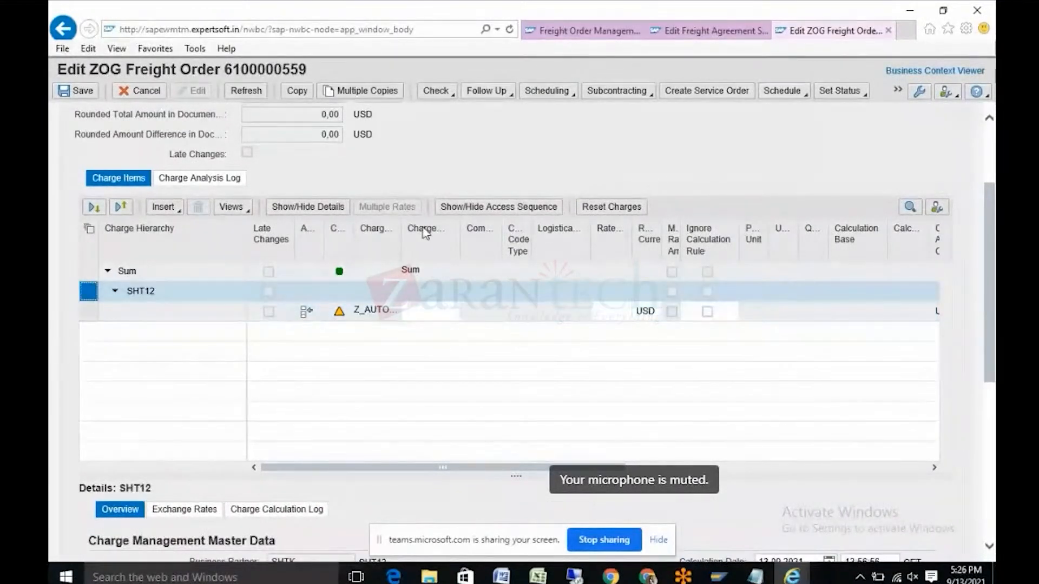
{"action": "left_click", "coordinate": [629, 210]}
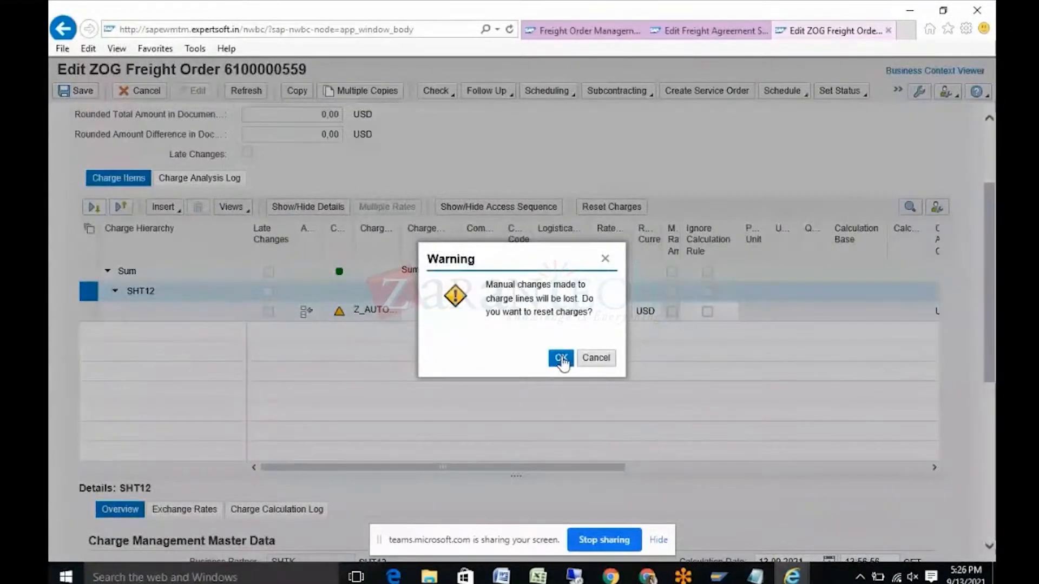
{"action": "left_click", "coordinate": [561, 358]}
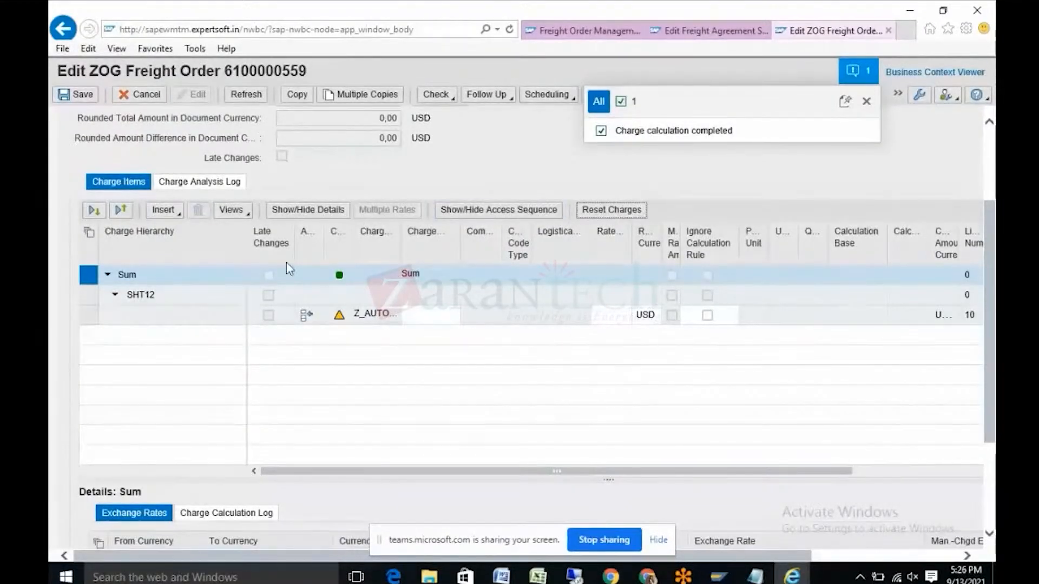
Step: Examine the charge details of SHT12, including its agreement, calculation sheet and calculation dates
{"action": "left_click", "coordinate": [89, 295]}
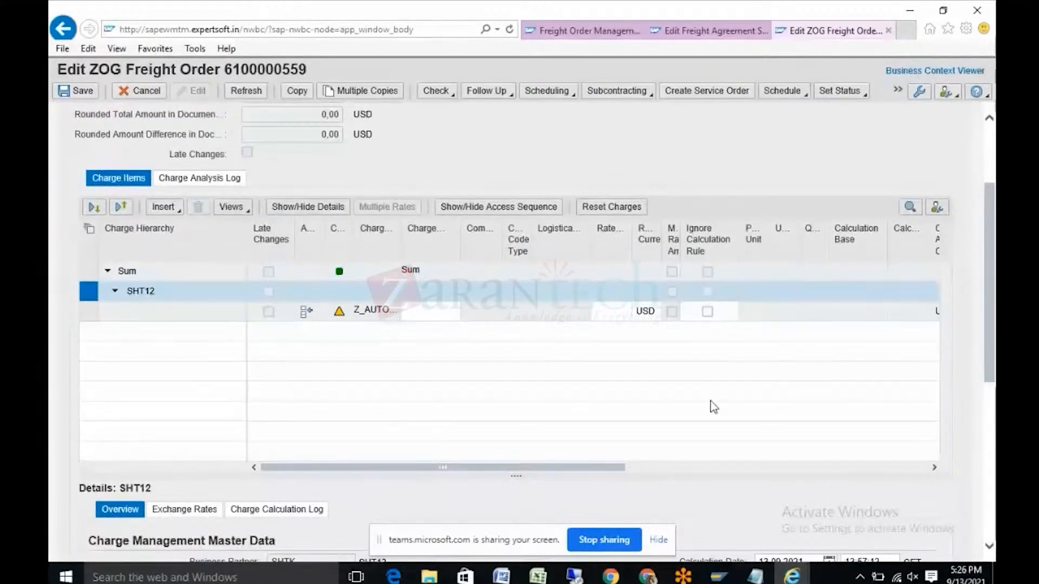
{"action": "scroll", "coordinate": [757, 412], "scroll_direction": "up", "scroll_amount": 1}
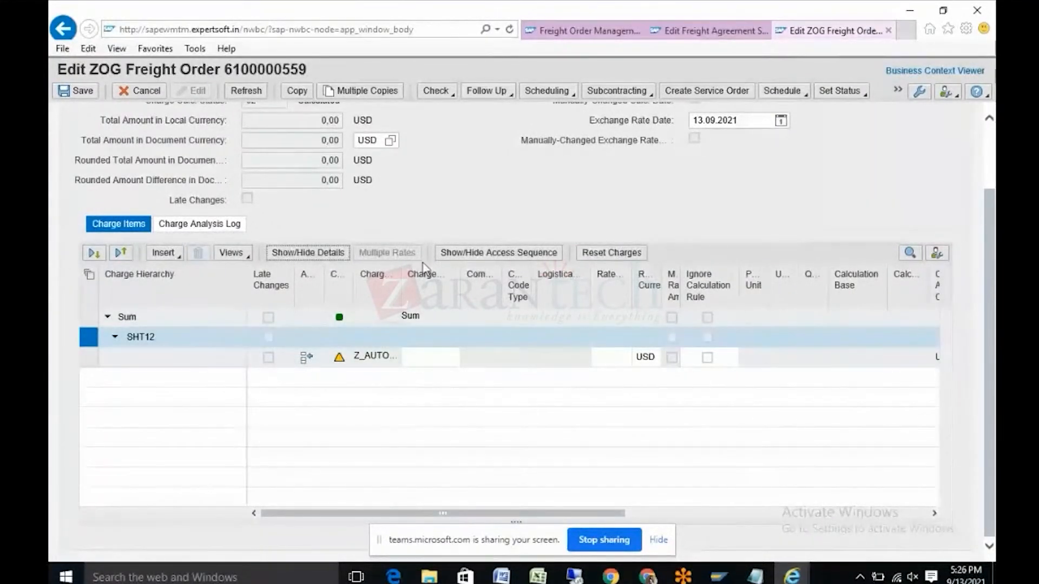
{"action": "left_click", "coordinate": [307, 253]}
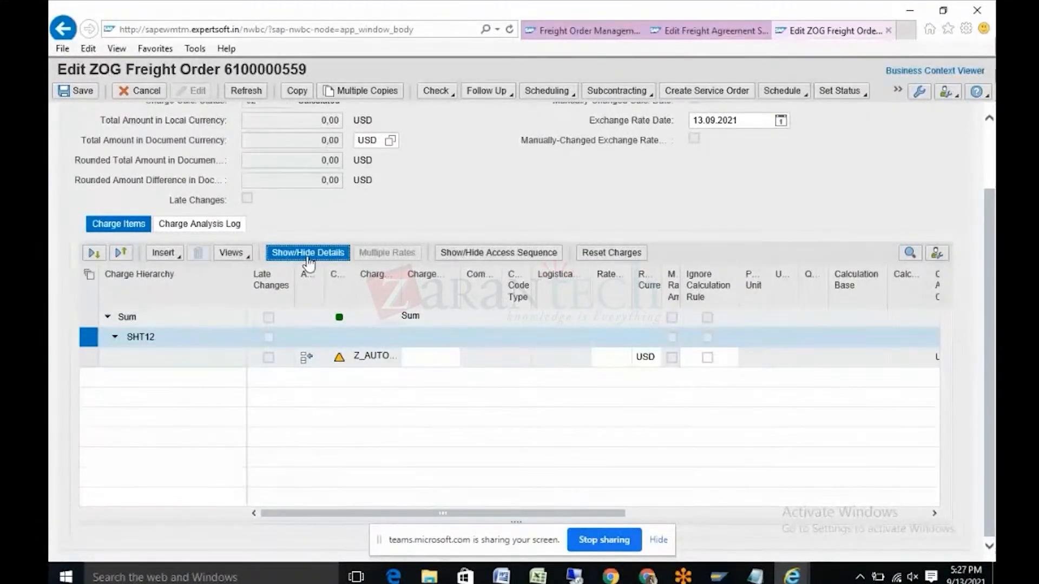
{"action": "left_click_drag", "start_coordinate": [989, 322], "coordinate": [993, 439]}
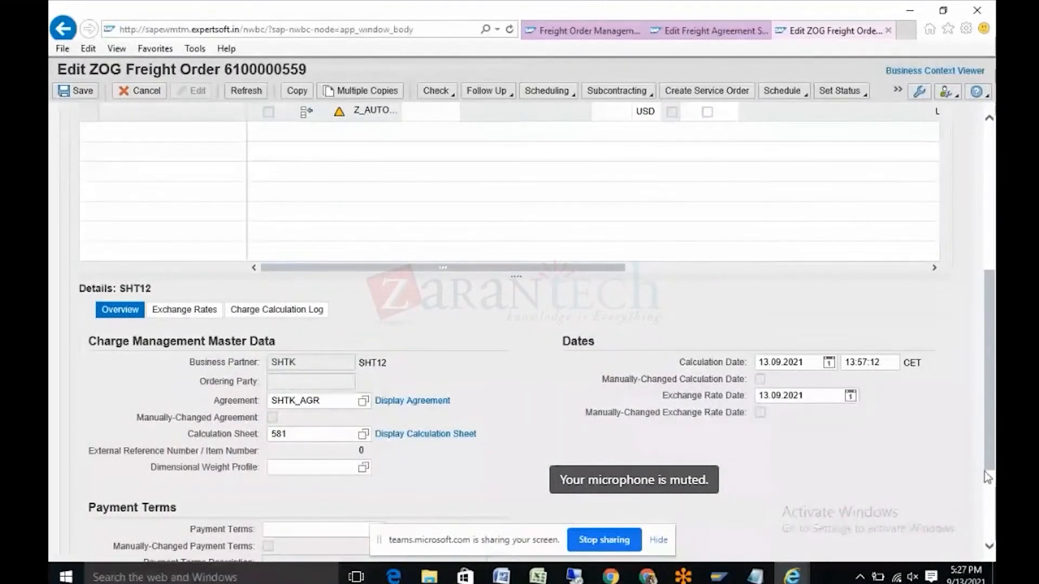
{"action": "left_click_drag", "start_coordinate": [994, 454], "coordinate": [967, 398]}
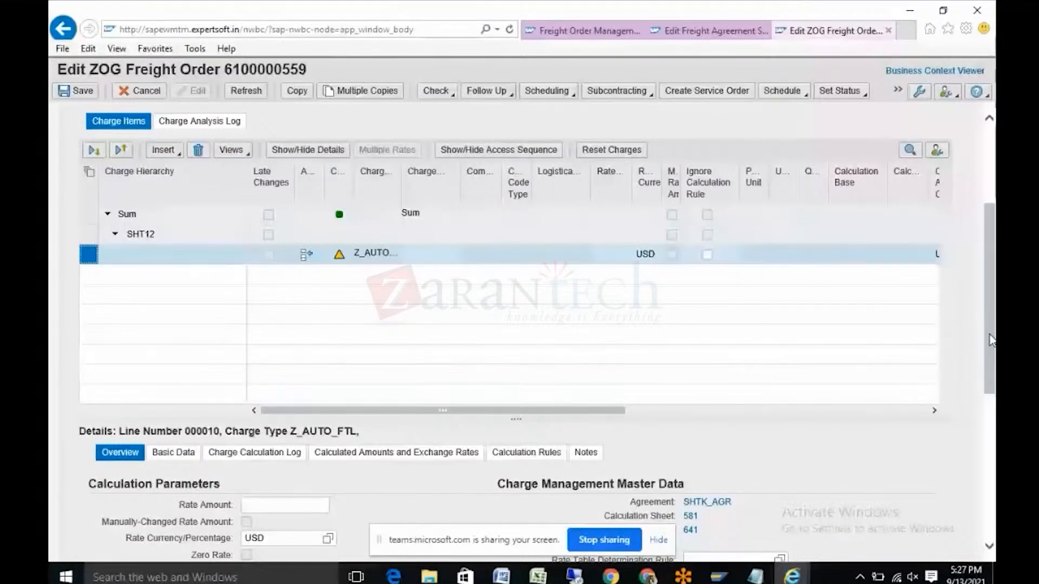
Step: Examine the Z_AUTO_FTL charge line's overview, basic data, calculation log, calculated amounts and calculation rules
{"action": "left_click_drag", "start_coordinate": [990, 340], "coordinate": [985, 450]}
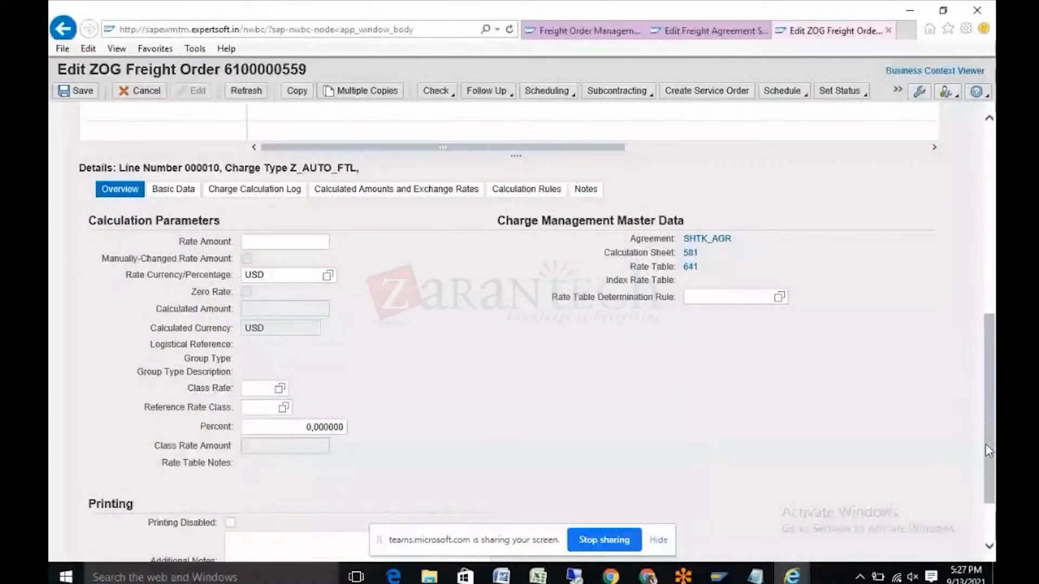
{"action": "left_click", "coordinate": [173, 189]}
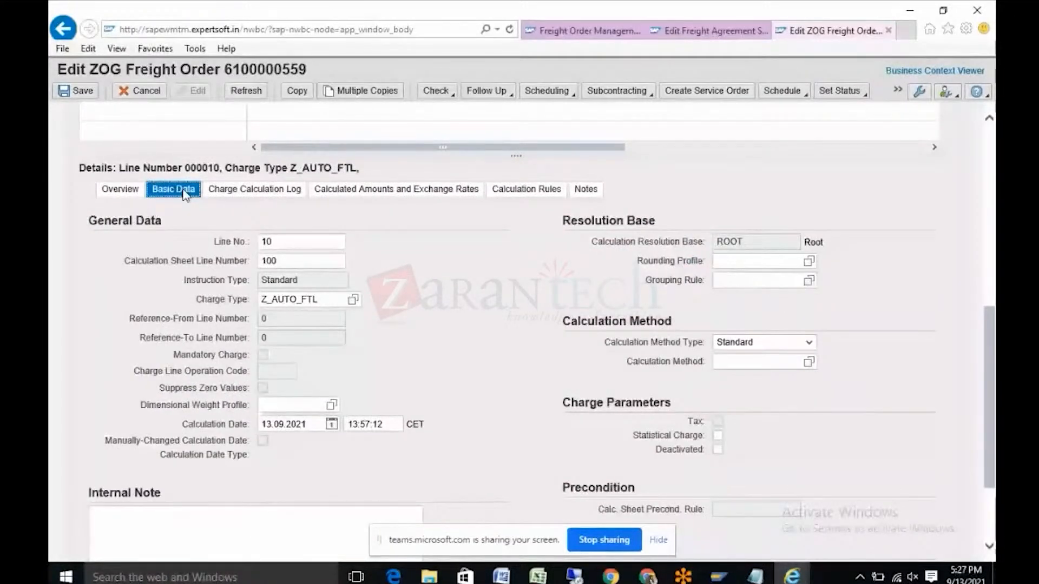
{"action": "left_click", "coordinate": [994, 506]}
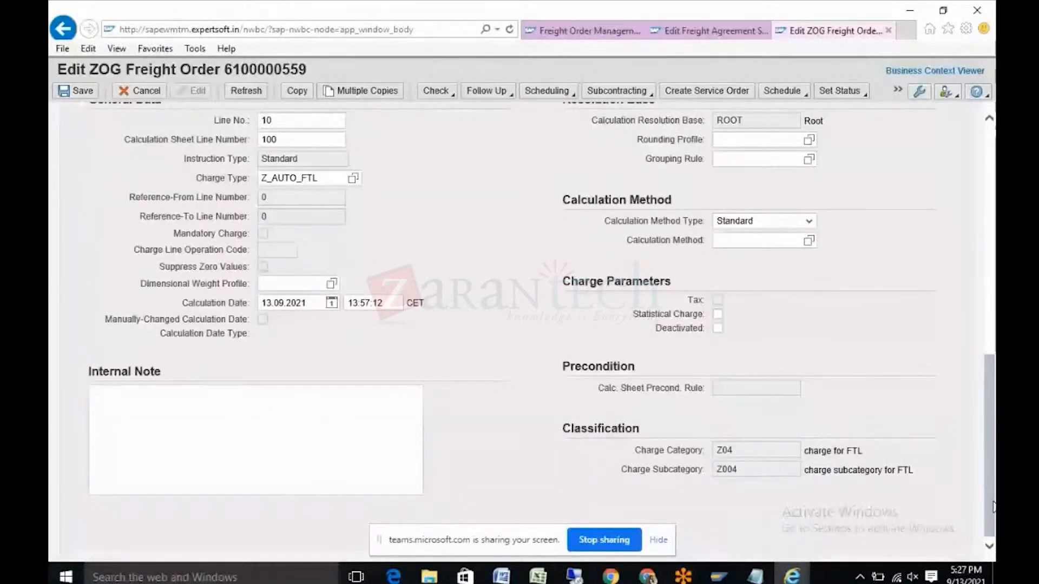
{"action": "scroll", "coordinate": [525, 331], "scroll_direction": "up", "scroll_amount": 3}
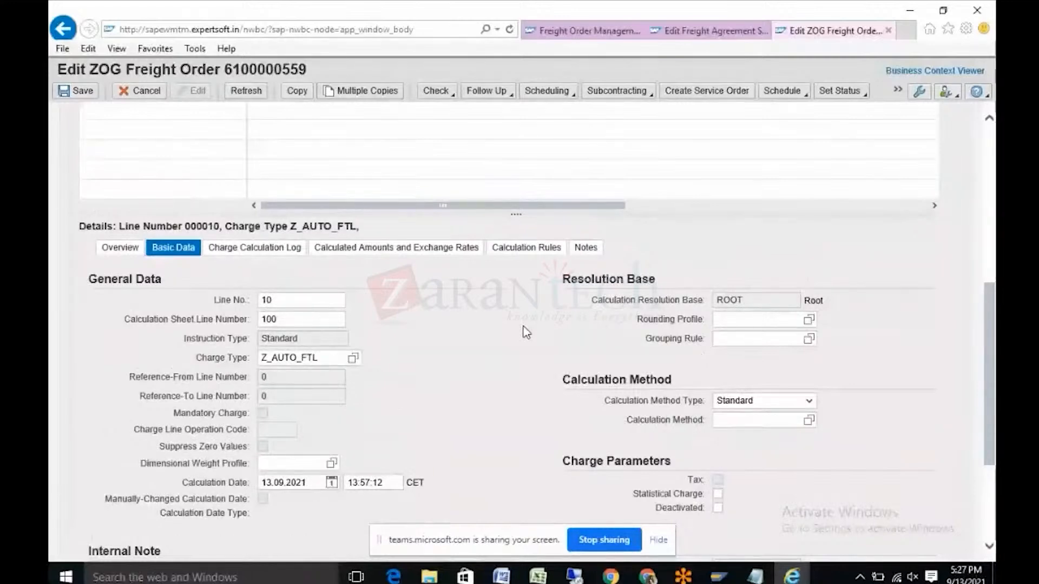
{"action": "left_click", "coordinate": [254, 247]}
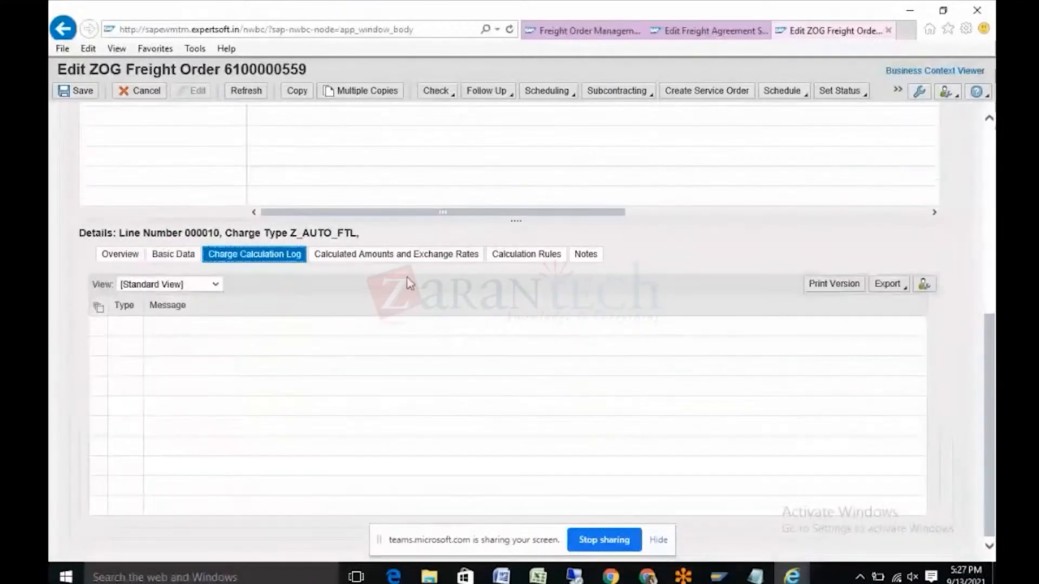
{"action": "left_click", "coordinate": [397, 255]}
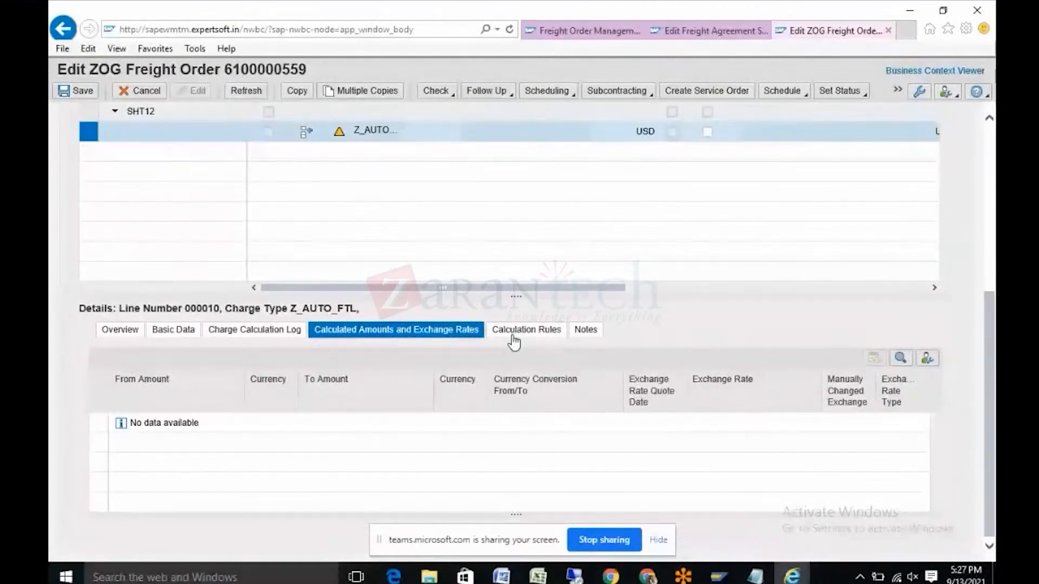
{"action": "left_click", "coordinate": [514, 341]}
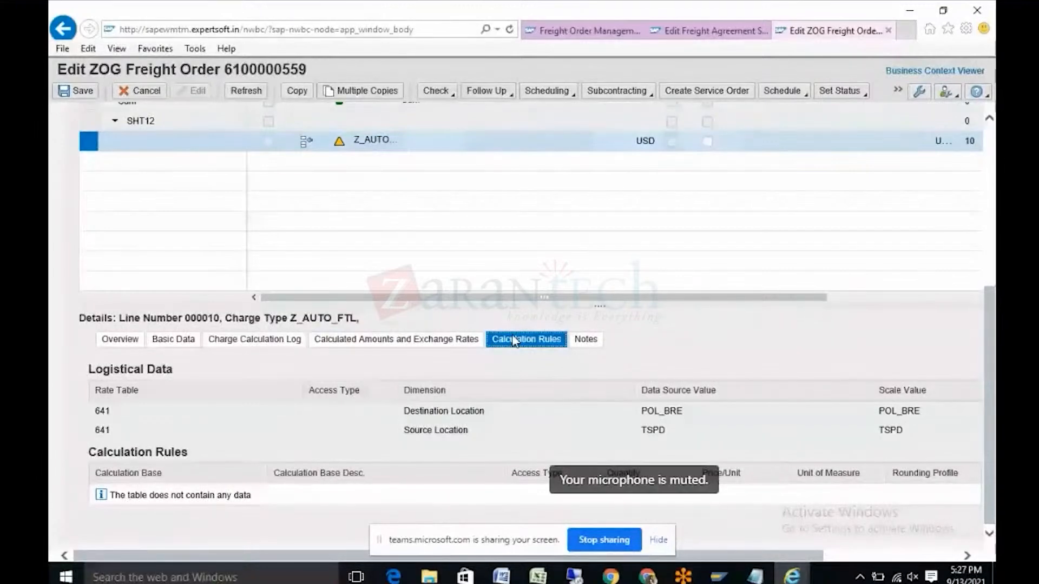
Step: Refresh the freight order without saving its pending changes
{"action": "left_click_drag", "start_coordinate": [993, 476], "coordinate": [991, 319]}
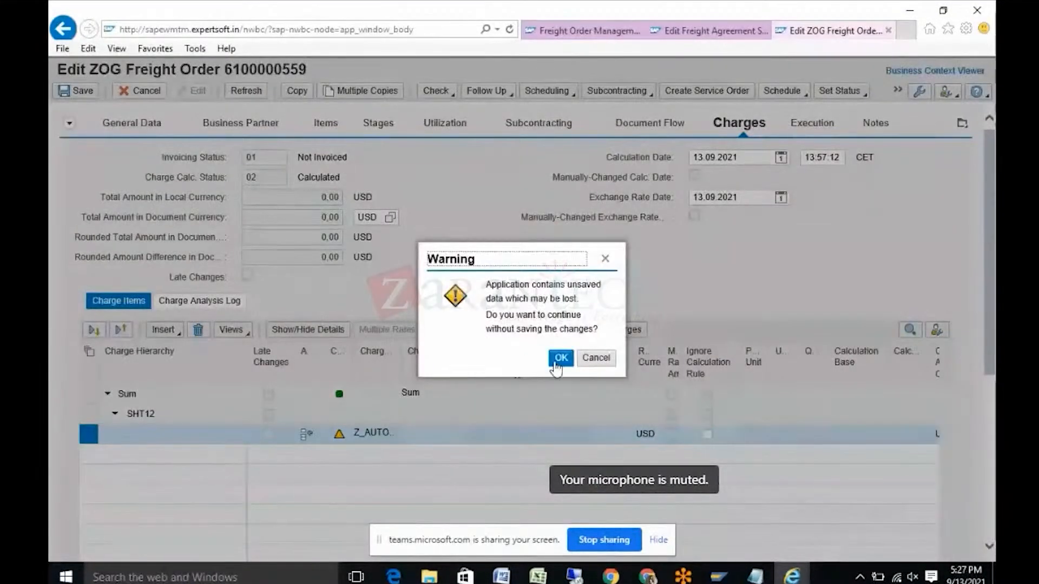
{"action": "left_click", "coordinate": [560, 359]}
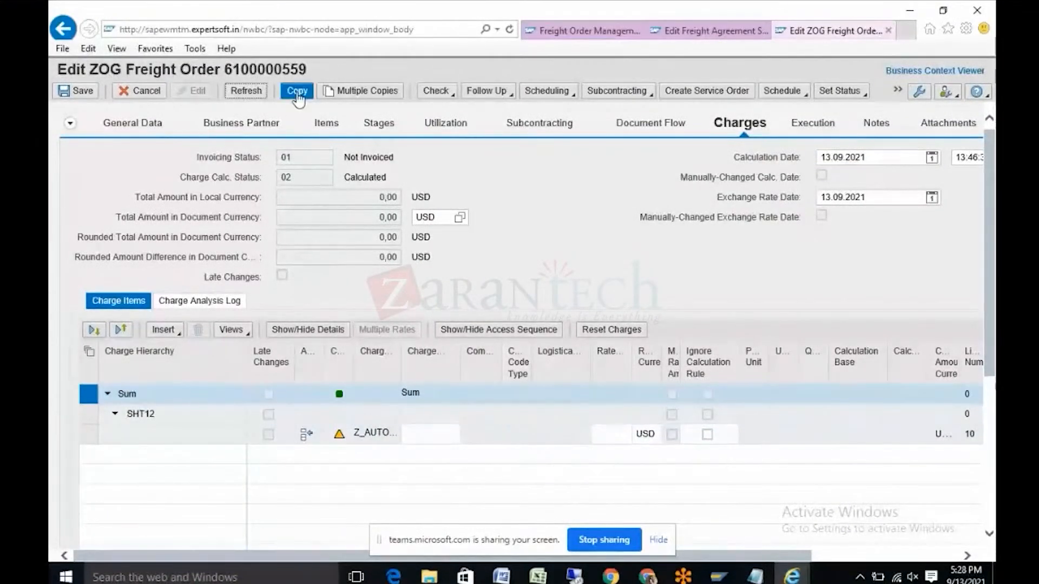
Step: Copy the freight order to a new ZOG freight order and save the copy
{"action": "left_click", "coordinate": [297, 90]}
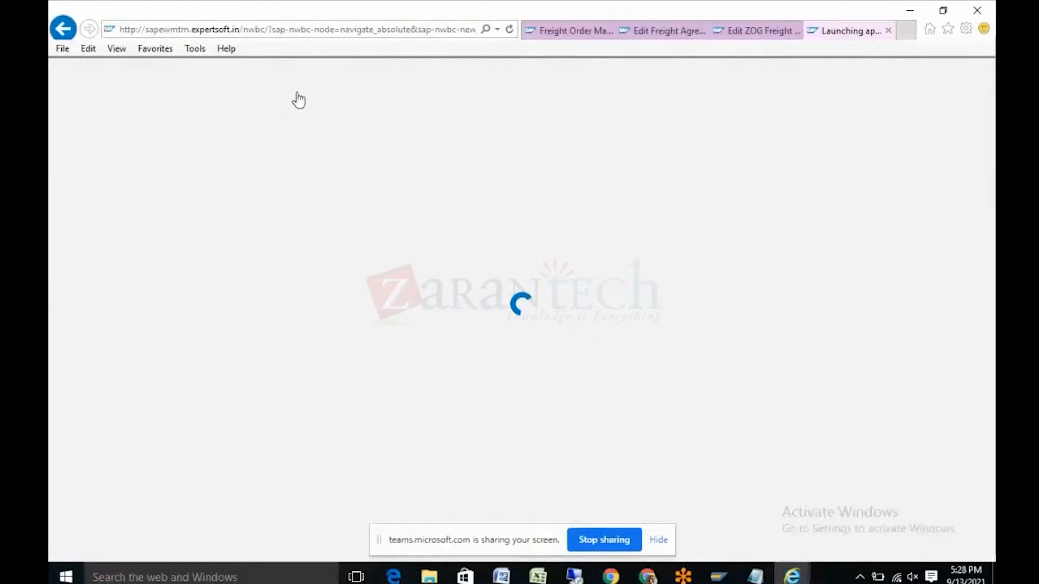
{"action": "left_click", "coordinate": [866, 102]}
{"action": "scroll", "coordinate": [543, 313], "scroll_direction": "down", "scroll_amount": 3}
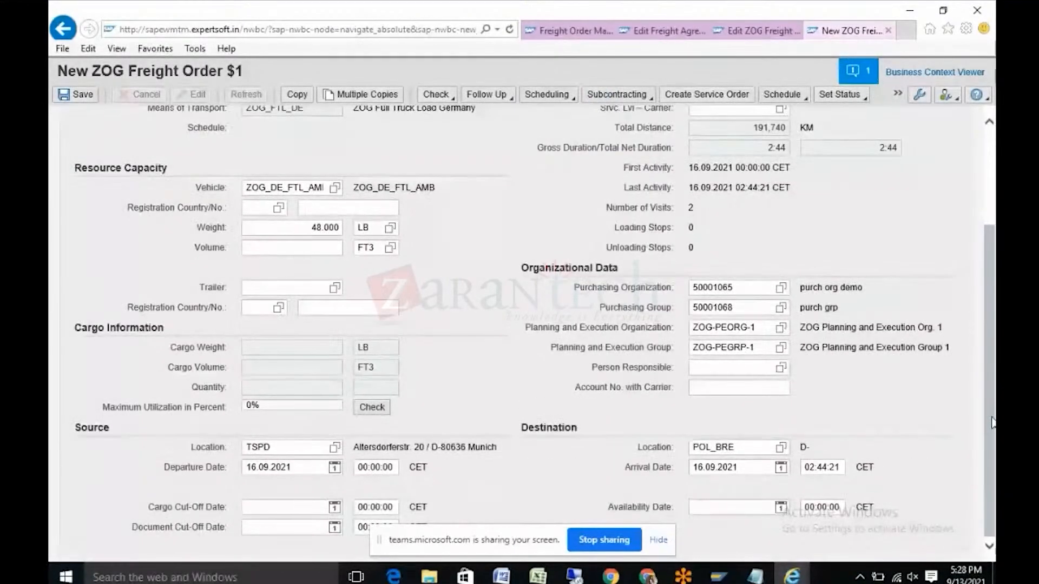
{"action": "left_click", "coordinate": [75, 97]}
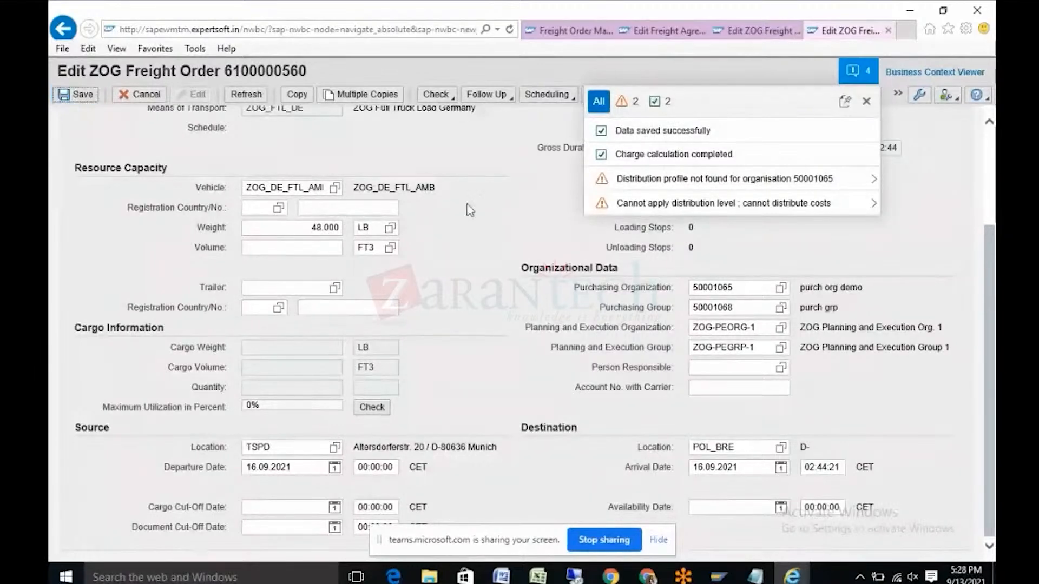
{"action": "left_click", "coordinate": [867, 102]}
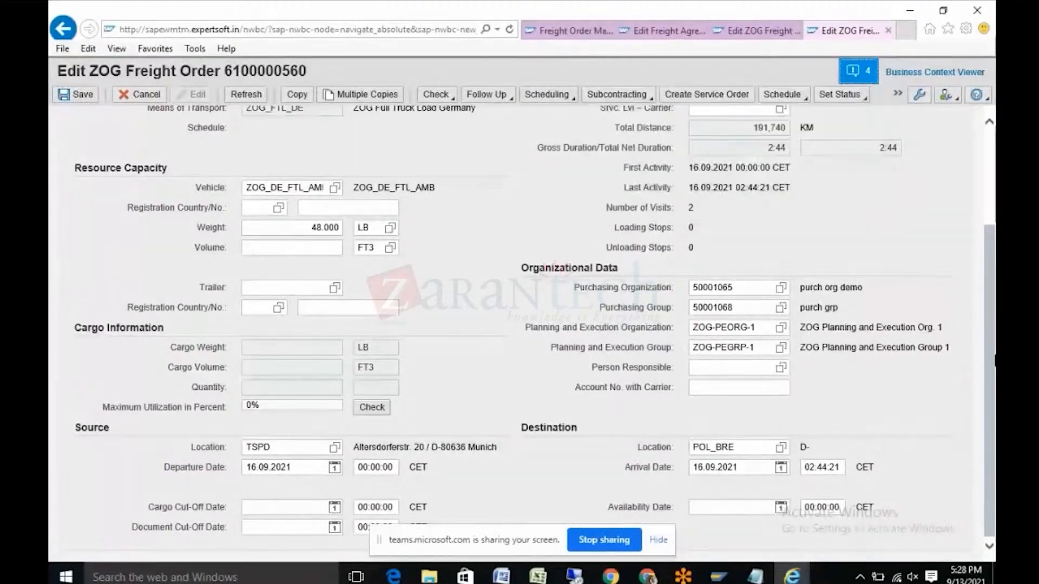
Step: Calculate the charges of the copied freight order from its charge details
{"action": "scroll", "coordinate": [983, 175], "scroll_direction": "up", "scroll_amount": 3}
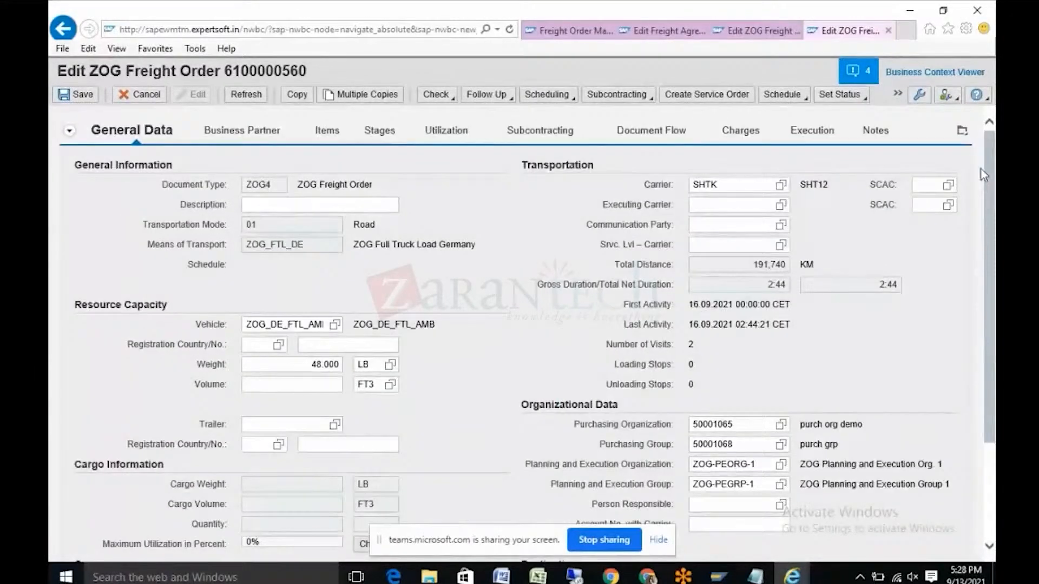
{"action": "left_click", "coordinate": [752, 140]}
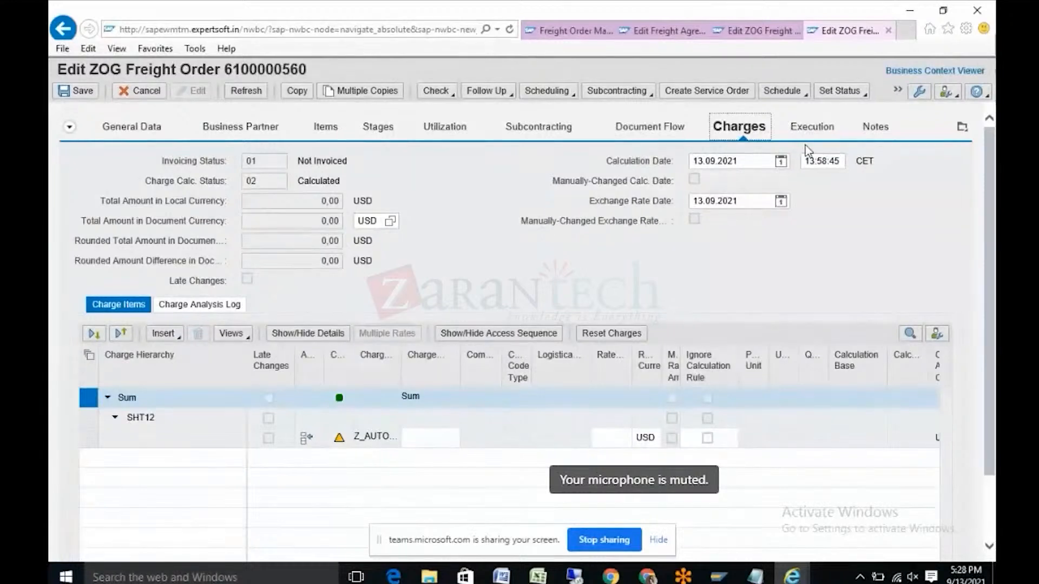
{"action": "left_click", "coordinate": [897, 90]}
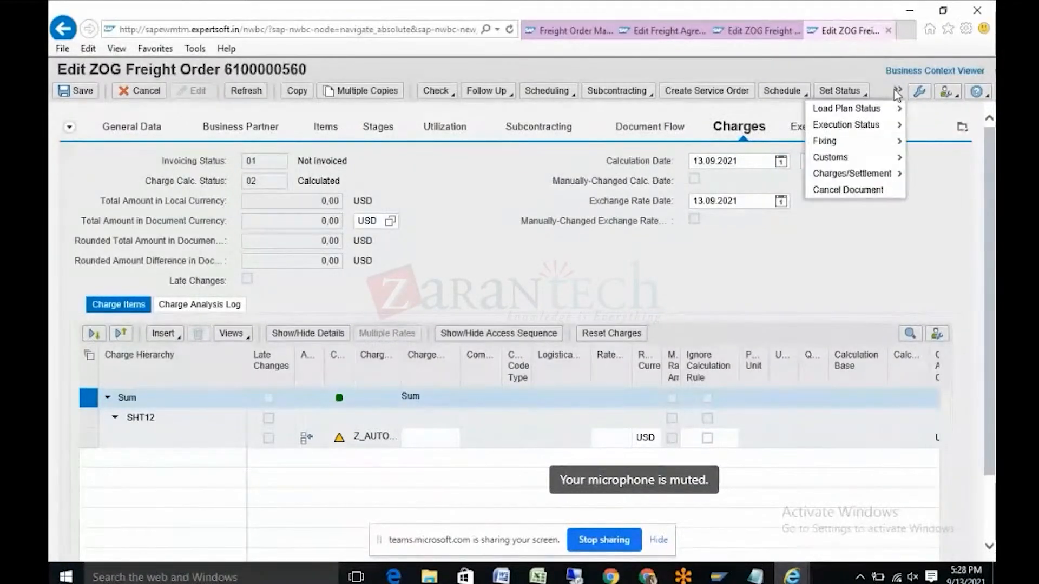
{"action": "mouse_move", "coordinate": [857, 179]}
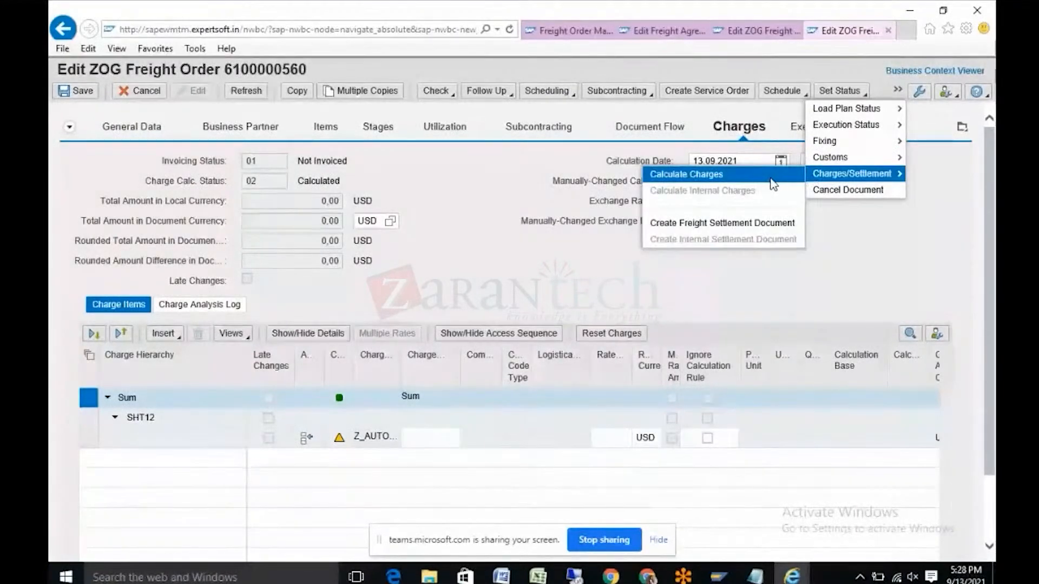
{"action": "left_click", "coordinate": [772, 181]}
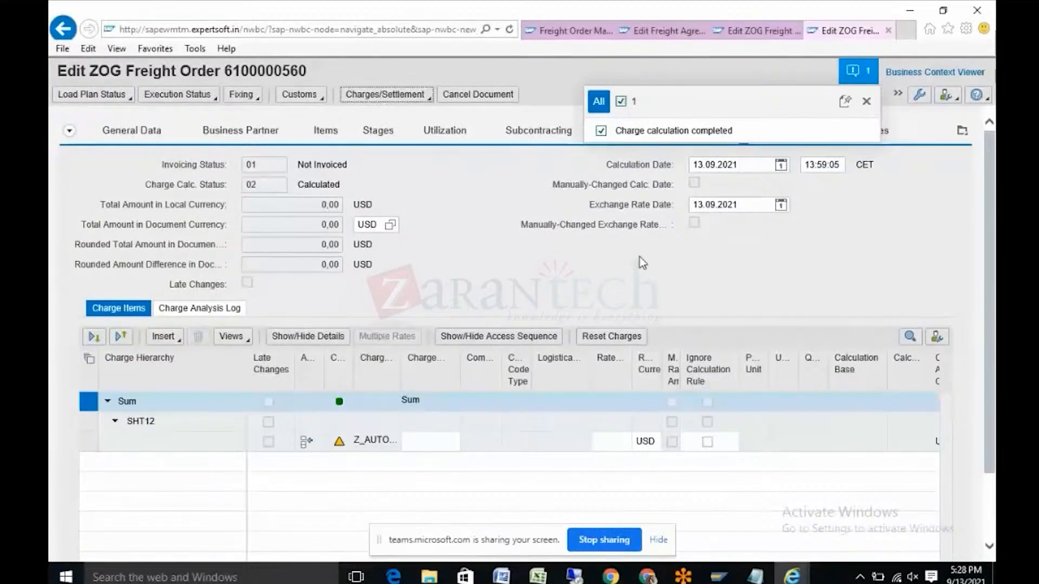
Step: Examine the charge analysis log for the Z_AUTO_FTL charge line and return to the charge items
{"action": "left_click", "coordinate": [90, 441]}
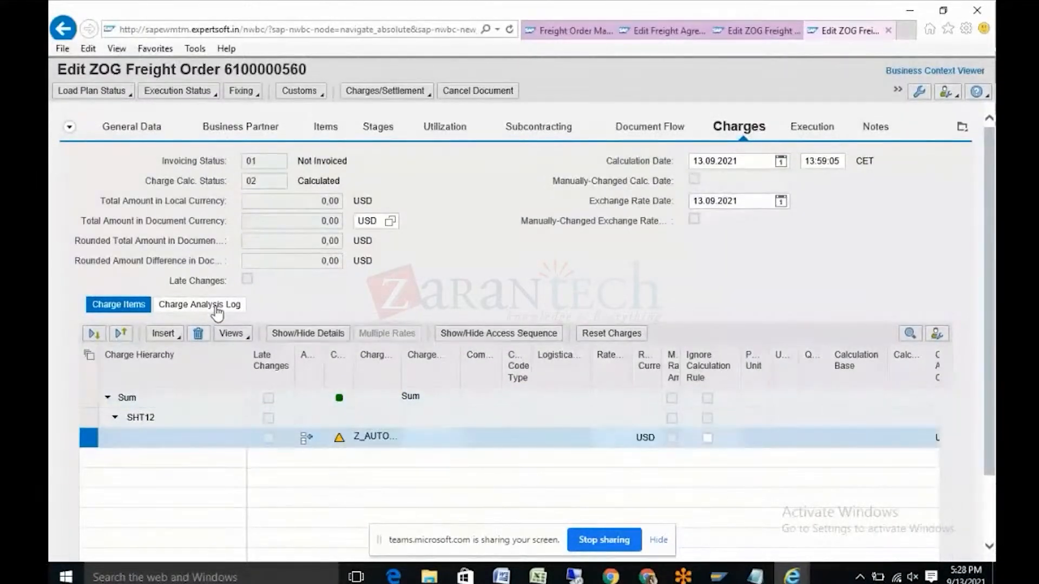
{"action": "left_click", "coordinate": [216, 306]}
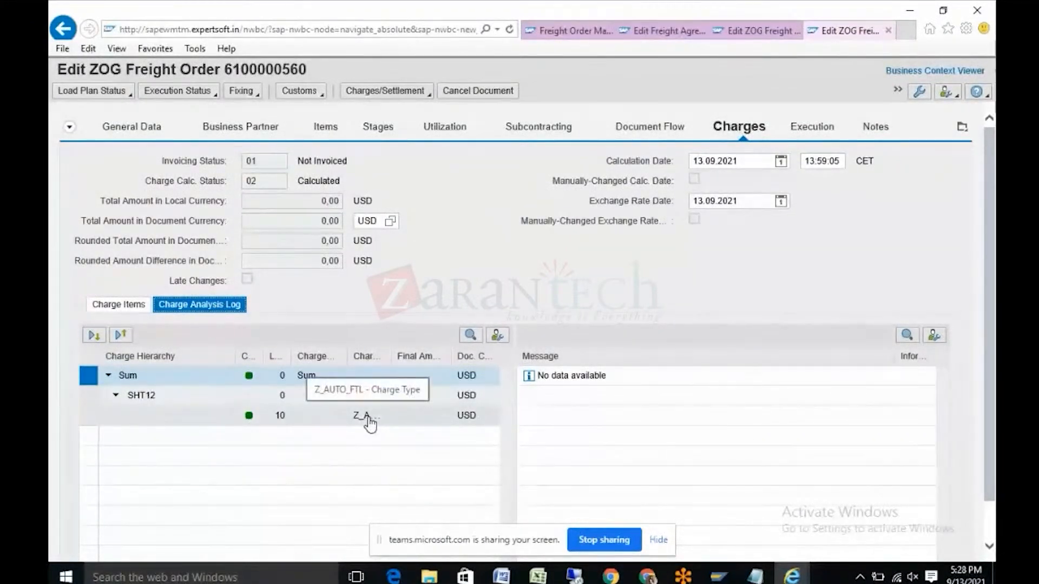
{"action": "left_click", "coordinate": [120, 306]}
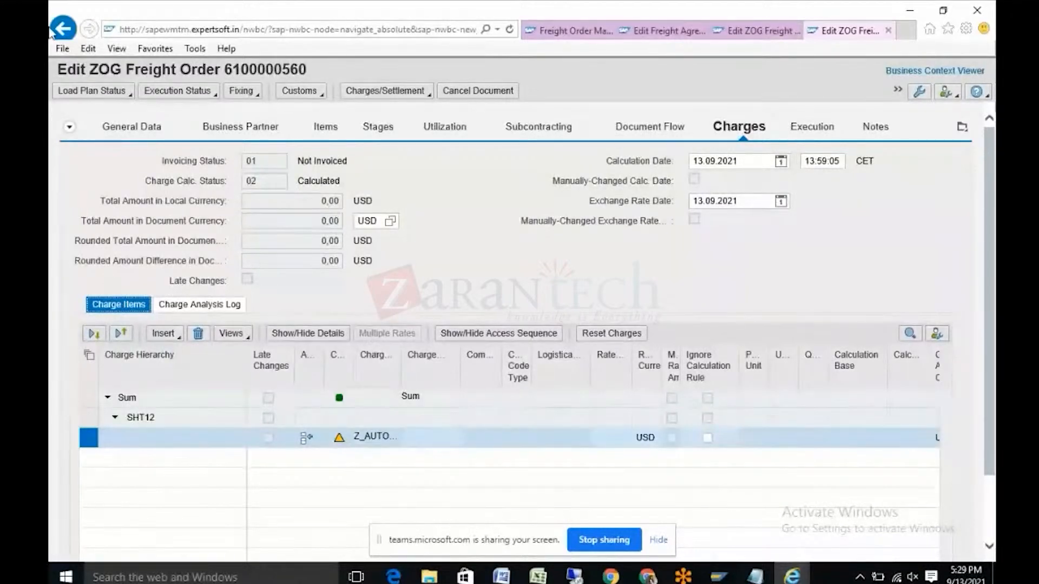
Step: Copy the carrier code SHTK from the freight order's general data
{"action": "left_click", "coordinate": [149, 129]}
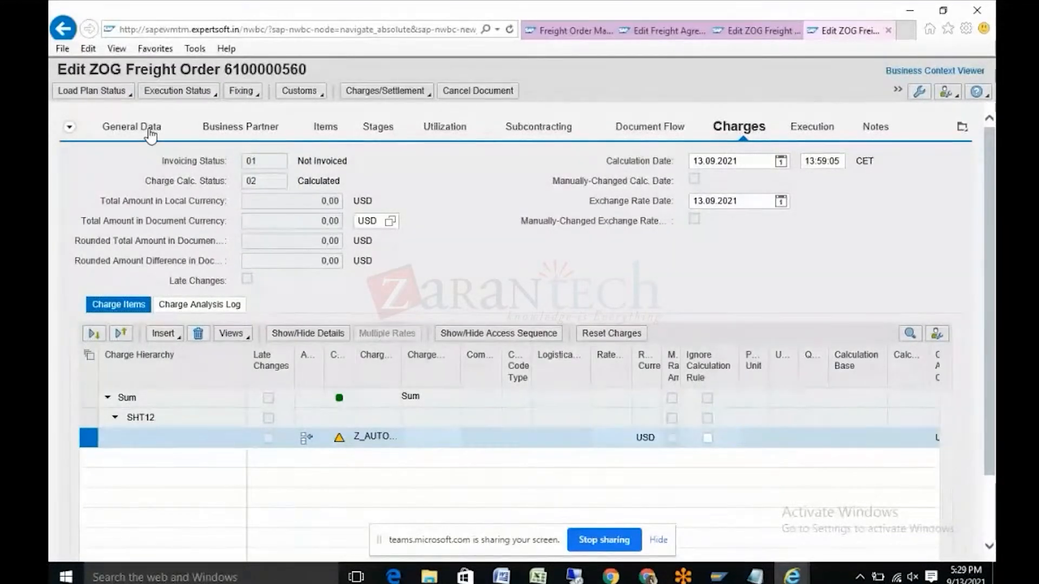
{"action": "left_click", "coordinate": [726, 181]}
{"action": "double_click", "coordinate": [725, 182]}
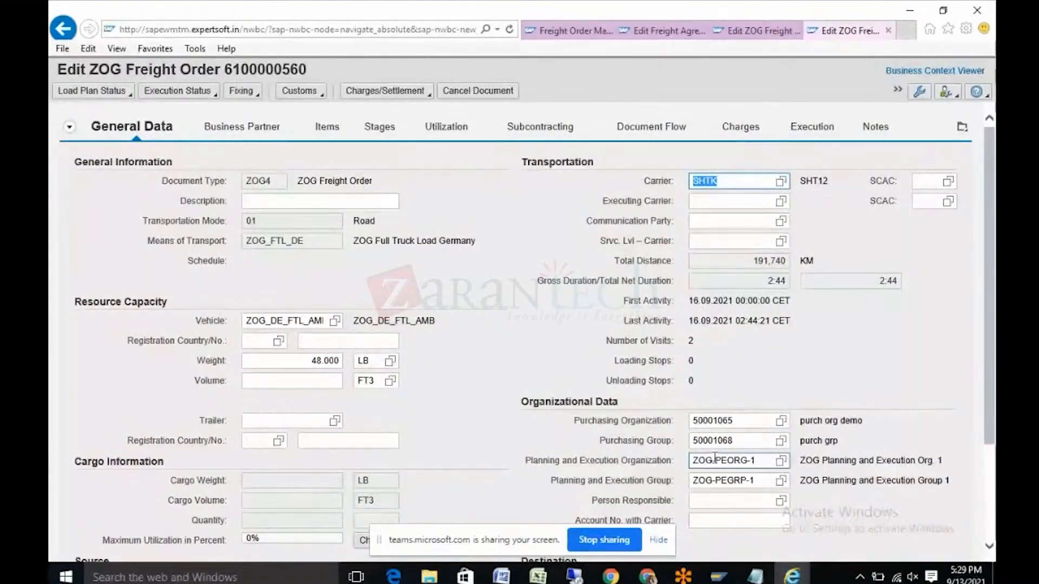
Step: Switch to SAP GUI's S4H session and search transaction BP for business partner SHTK
{"action": "left_click", "coordinate": [717, 576]}
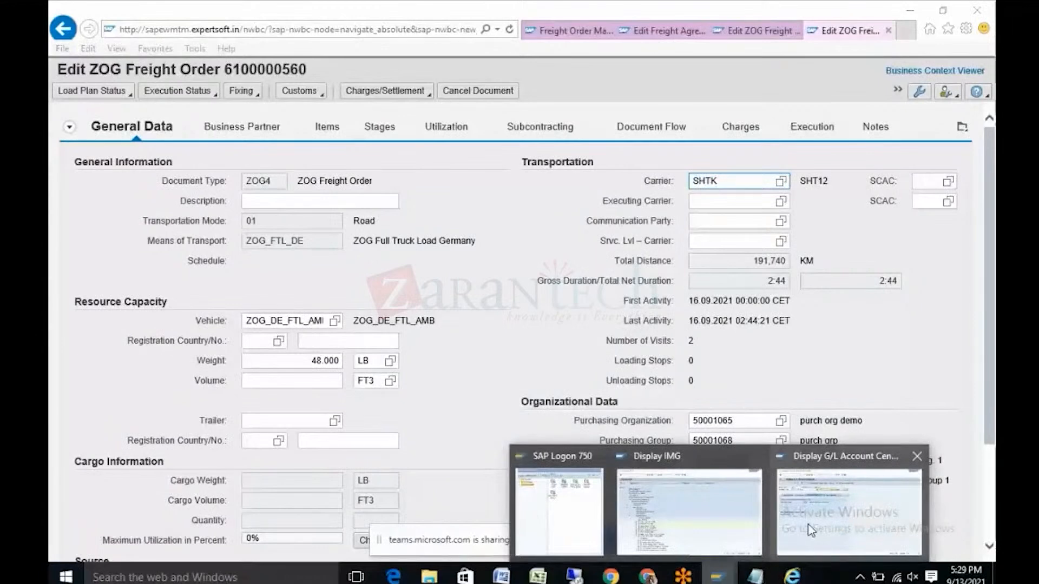
{"action": "left_click", "coordinate": [808, 525]}
{"action": "left_click", "coordinate": [264, 39]}
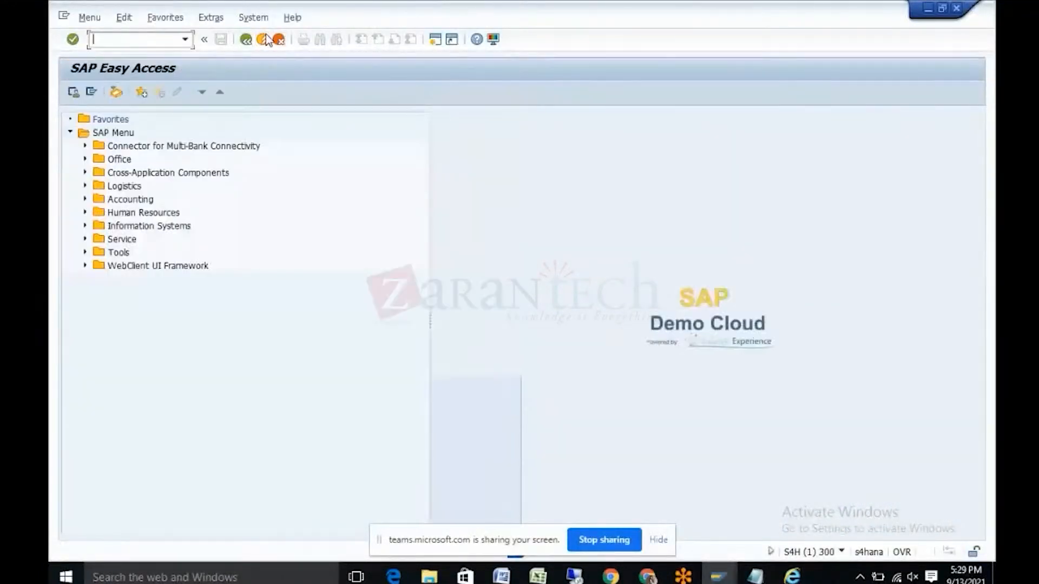
{"action": "type", "text": "bp"}
{"action": "key", "text": "Return"}
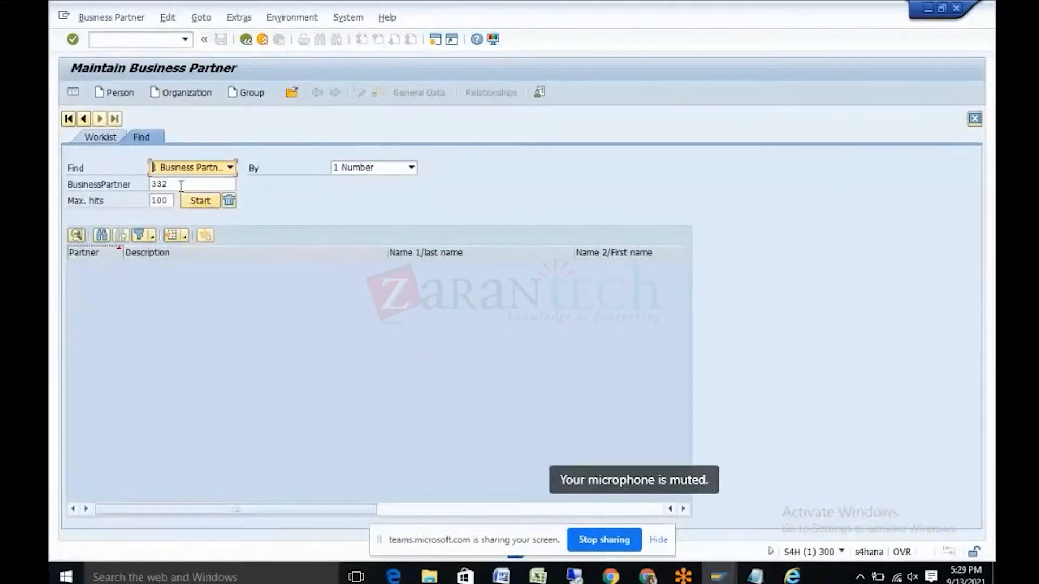
{"action": "double_click", "coordinate": [181, 186]}
{"action": "type", "text": "SHTK"}
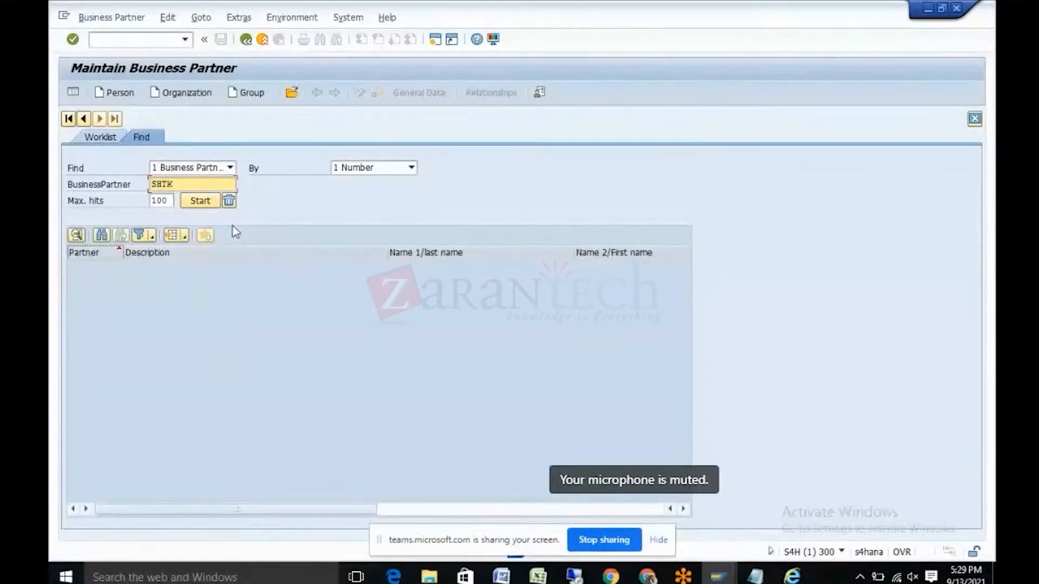
{"action": "left_click", "coordinate": [210, 201]}
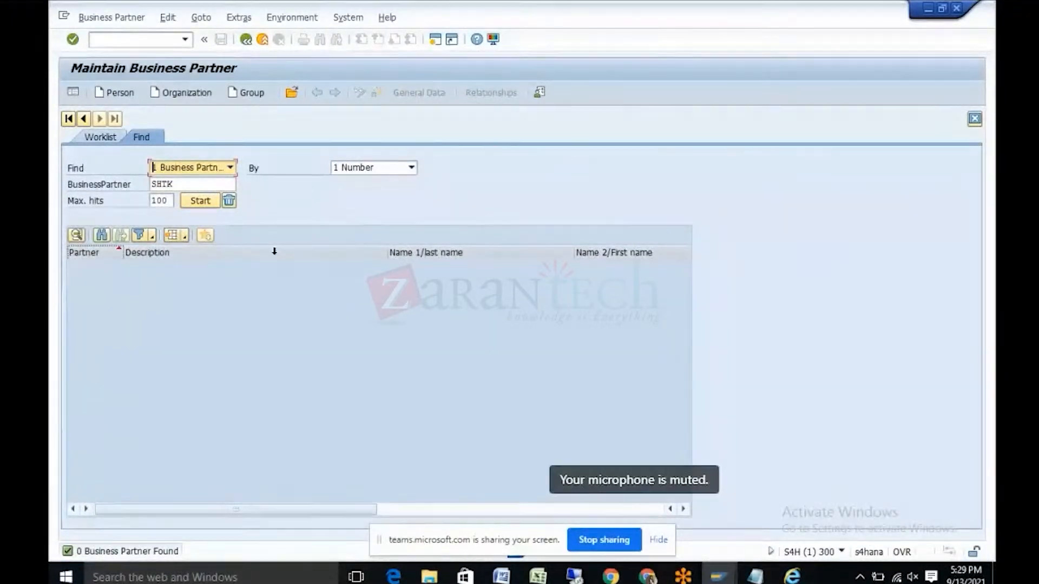
Step: Switch to the BD1 system, open transaction BP in a new session and find business partner SHTK
{"action": "mouse_move", "coordinate": [721, 576]}
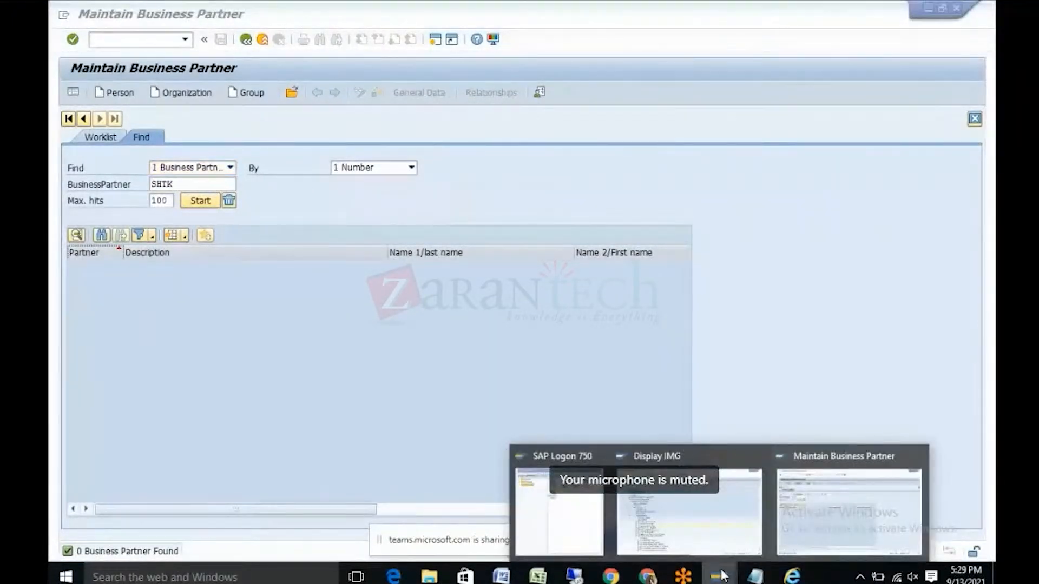
{"action": "left_click", "coordinate": [679, 511]}
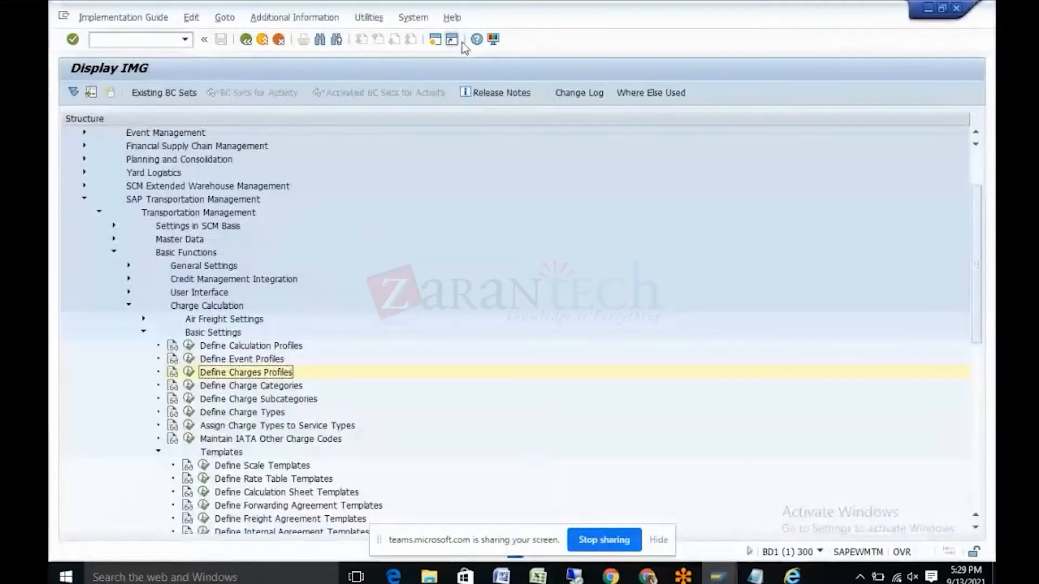
{"action": "left_click", "coordinate": [435, 40]}
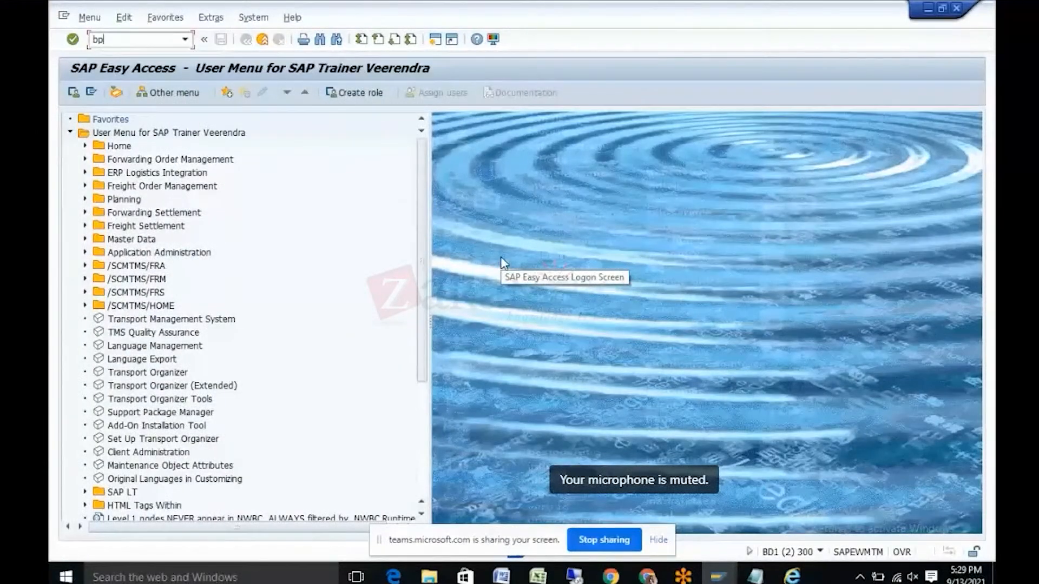
{"action": "key", "text": "Return"}
{"action": "type", "text": "SHTK"}
{"action": "left_click", "coordinate": [202, 218]}
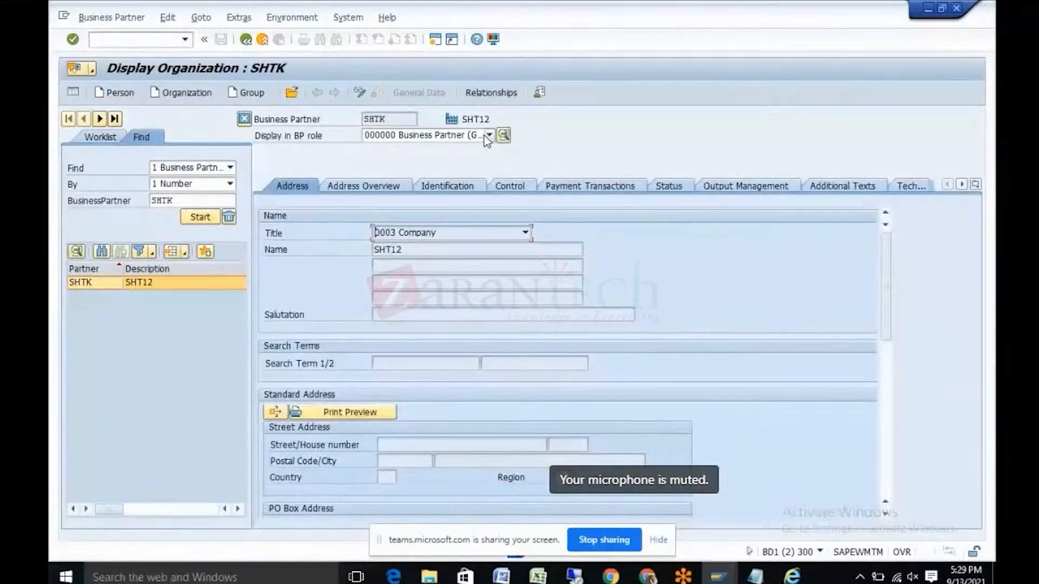
Step: Check the business partner roles of SHTK in display mode and the roles offered in change mode
{"action": "left_click", "coordinate": [488, 135]}
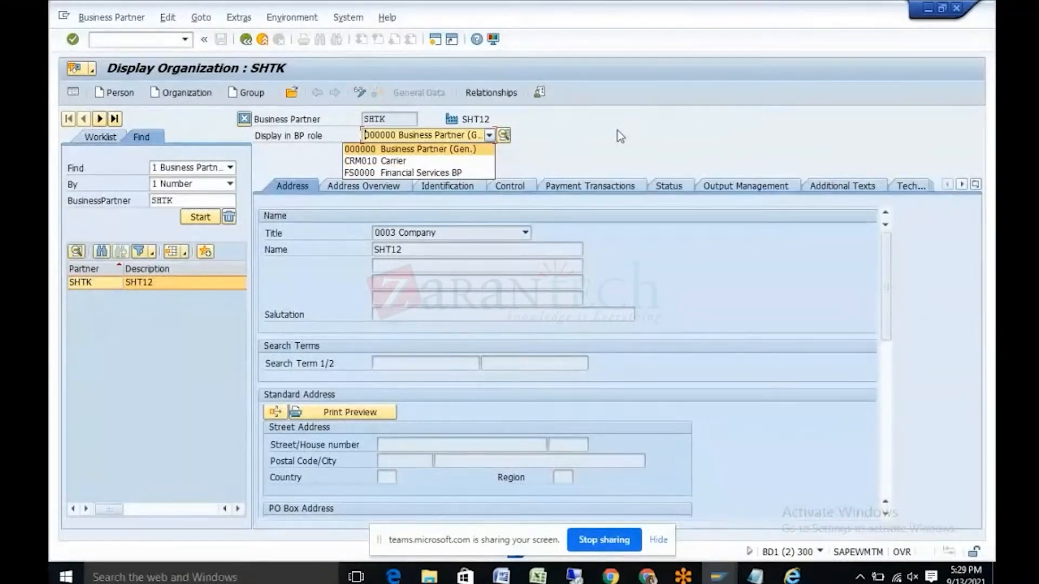
{"action": "left_click", "coordinate": [361, 94]}
{"action": "left_click", "coordinate": [361, 95]}
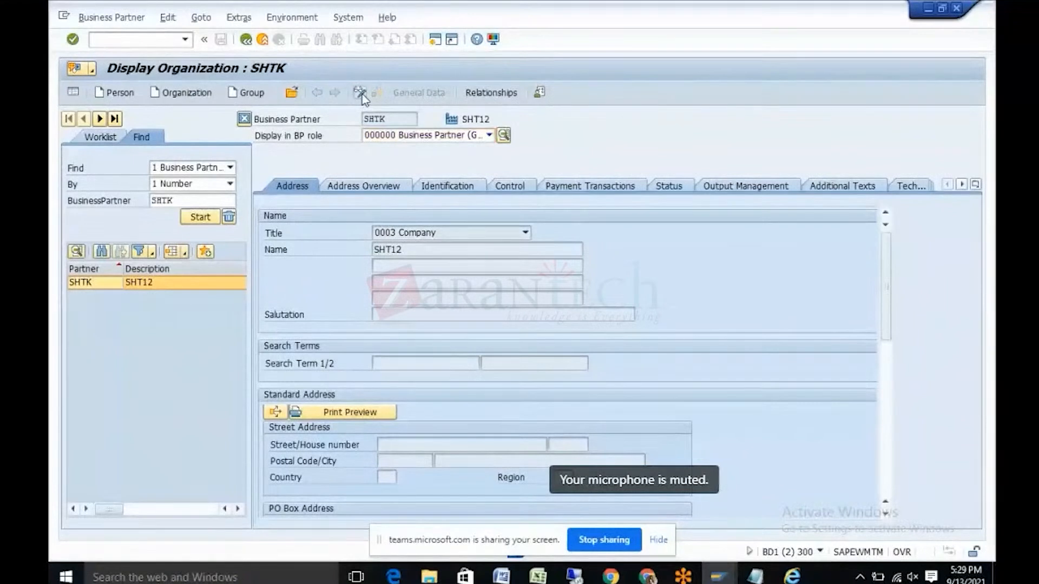
{"action": "left_click", "coordinate": [488, 135]}
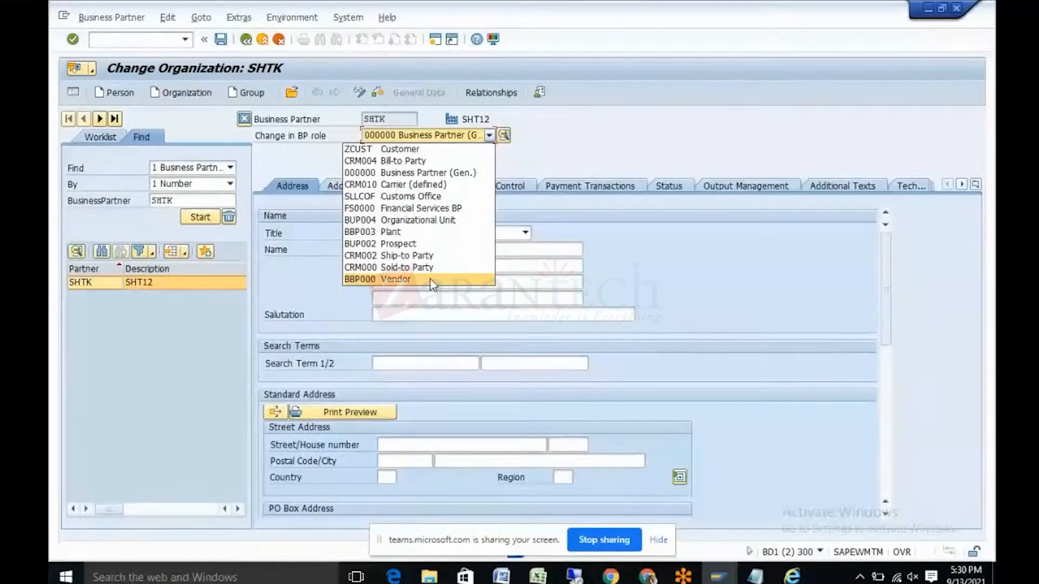
{"action": "left_click", "coordinate": [646, 114]}
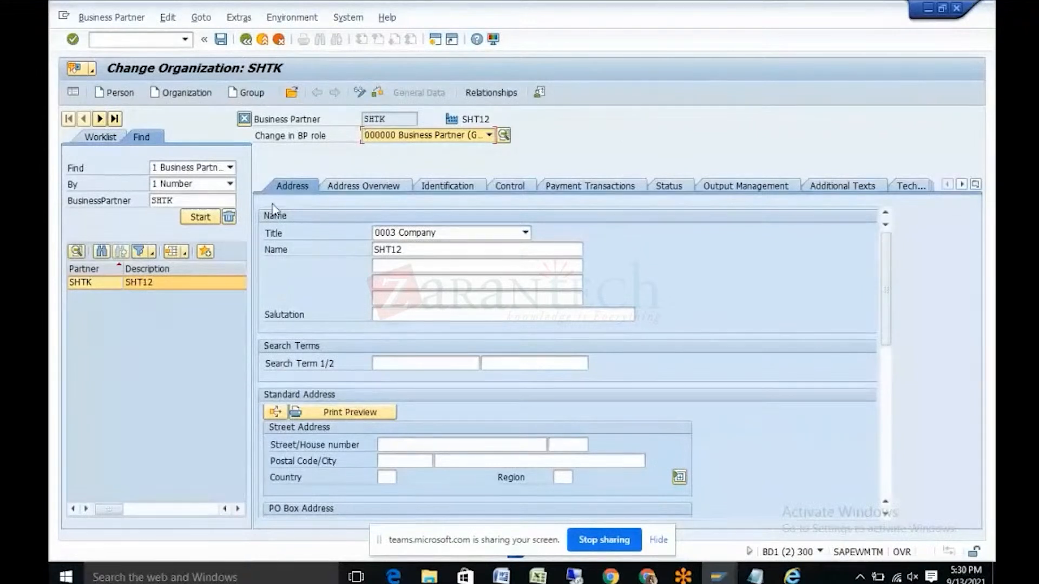
Step: Find business partner DHL_DE and open its record
{"action": "double_click", "coordinate": [192, 199]}
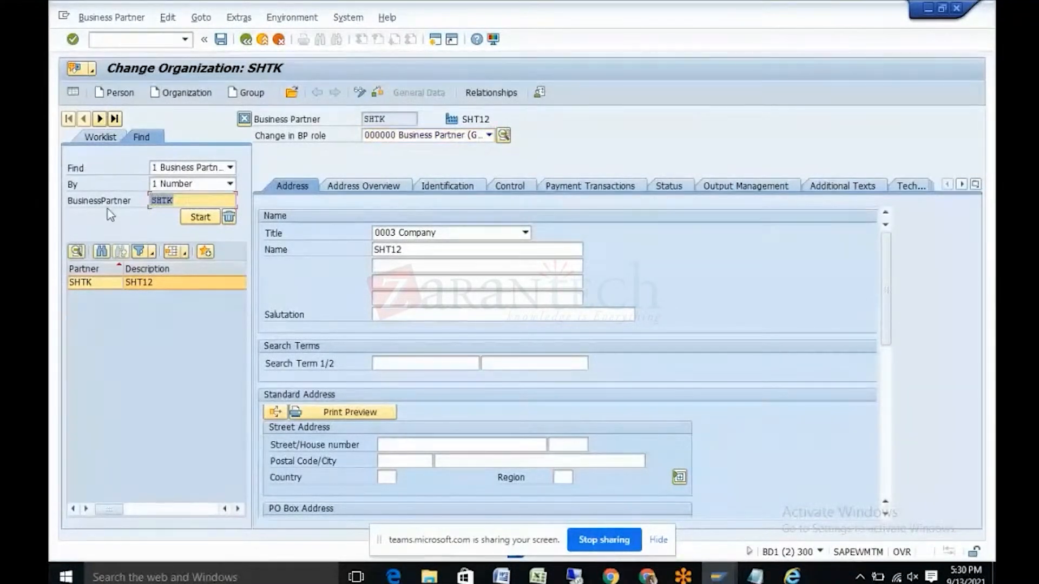
{"action": "type", "text": "dh"}
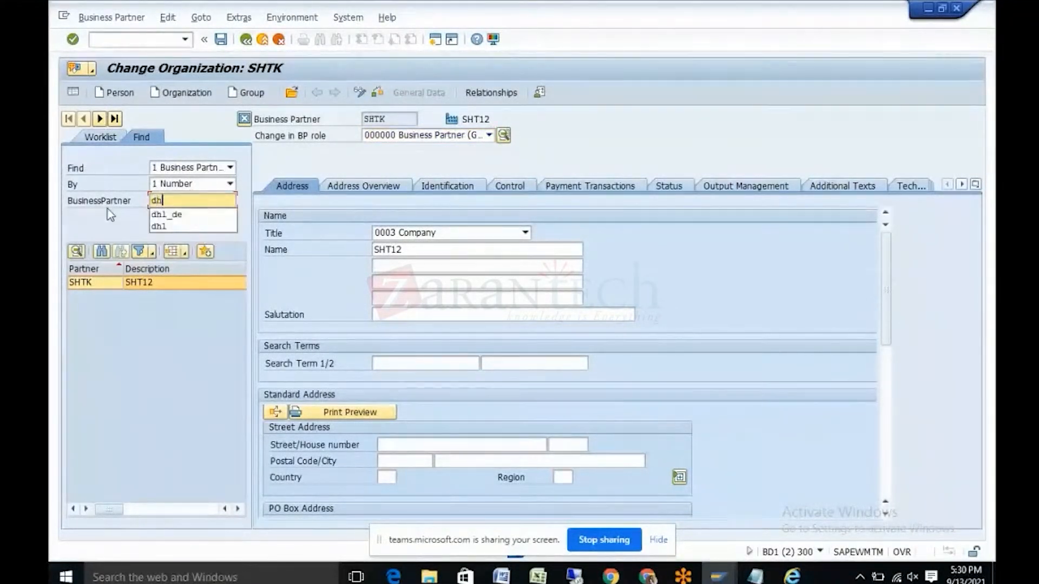
{"action": "left_click", "coordinate": [179, 215]}
{"action": "left_click", "coordinate": [201, 217]}
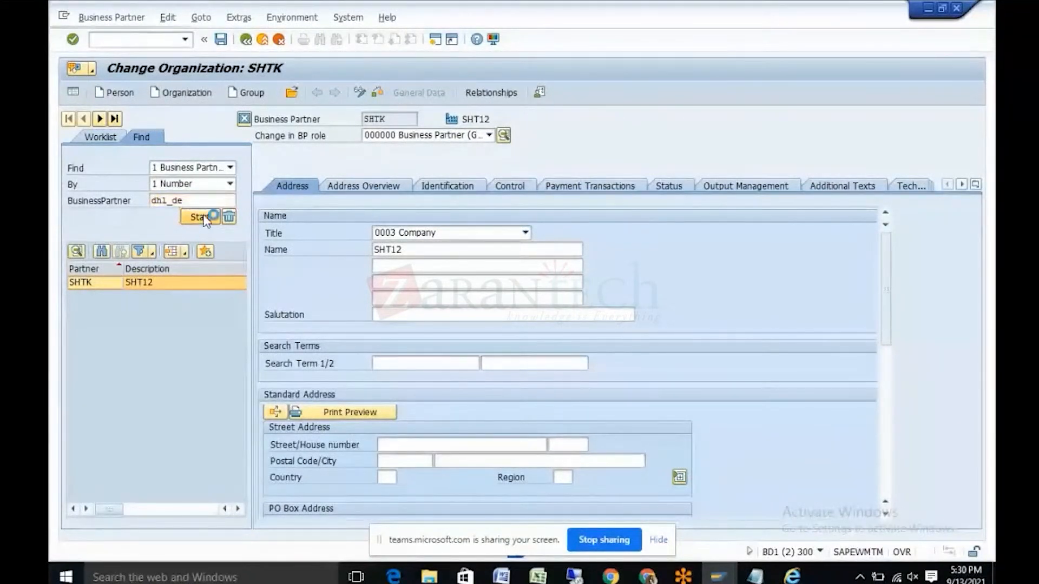
{"action": "double_click", "coordinate": [100, 285]}
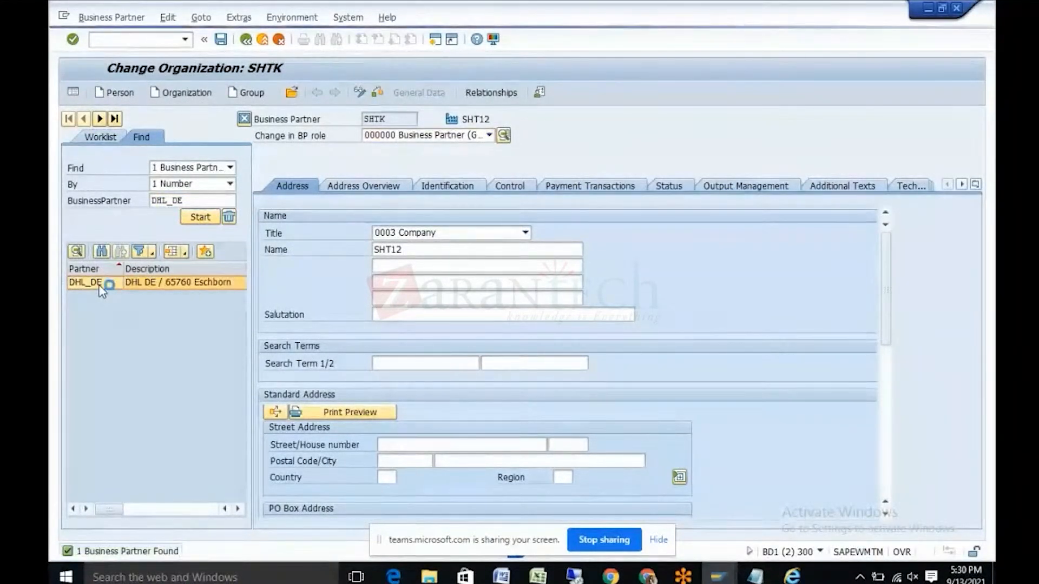
Step: Check DHL_DE's role list in change mode, switch the record to display mode and review its assigned roles
{"action": "left_click", "coordinate": [489, 135]}
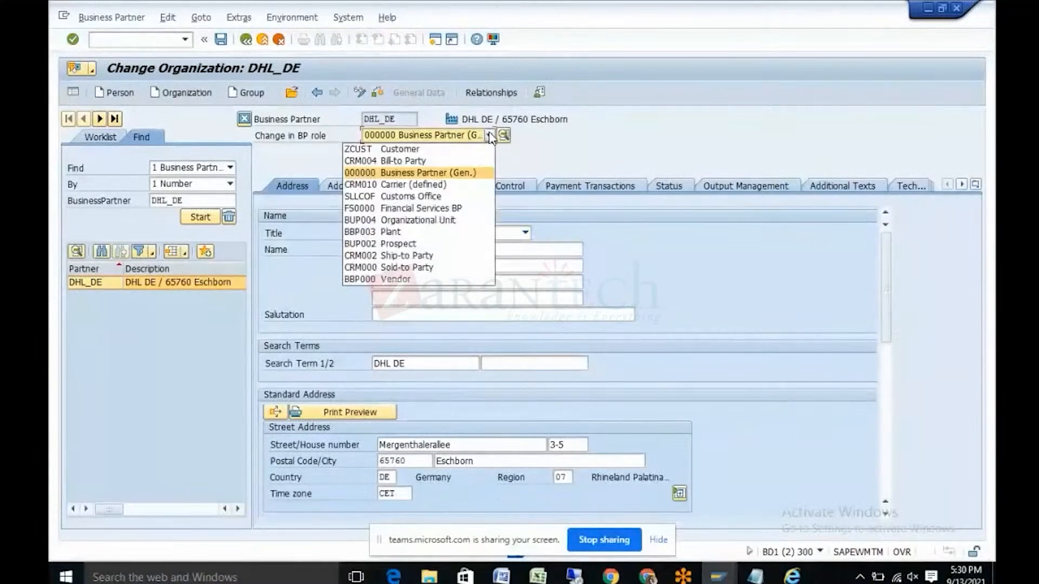
{"action": "left_click", "coordinate": [360, 96]}
{"action": "left_click", "coordinate": [360, 96]}
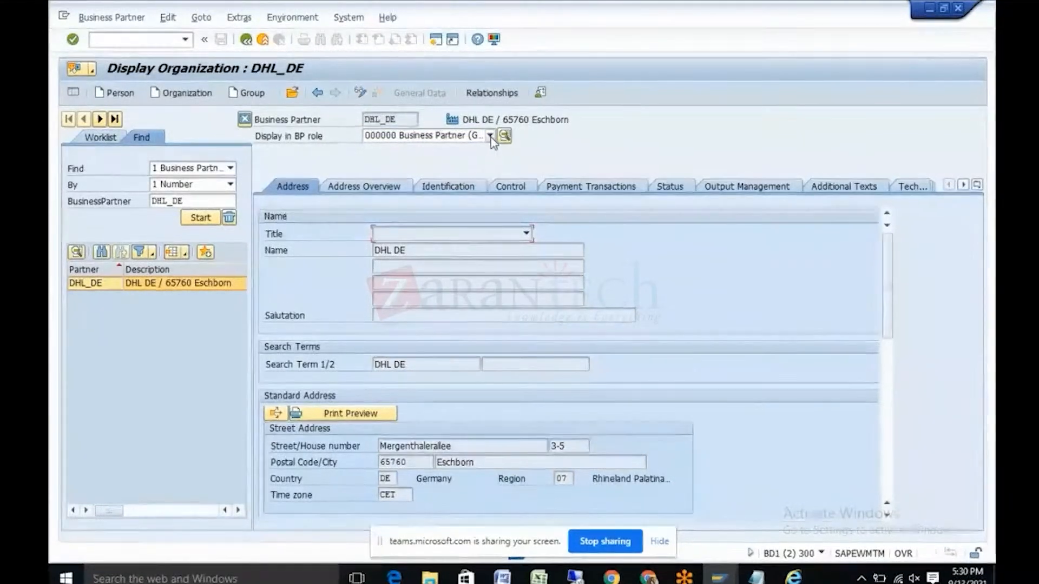
{"action": "left_click", "coordinate": [489, 135]}
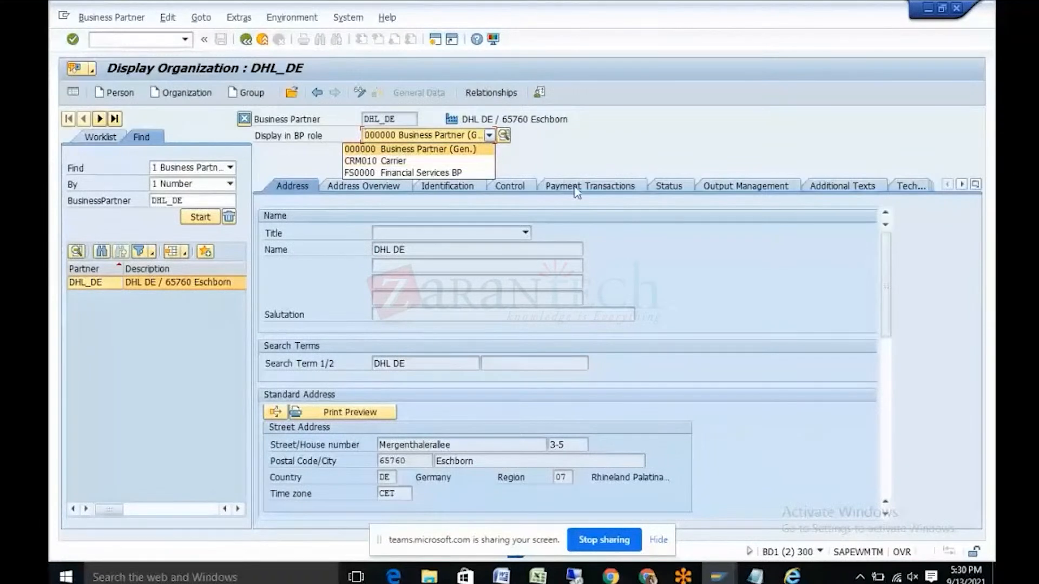
{"action": "left_click", "coordinate": [576, 164]}
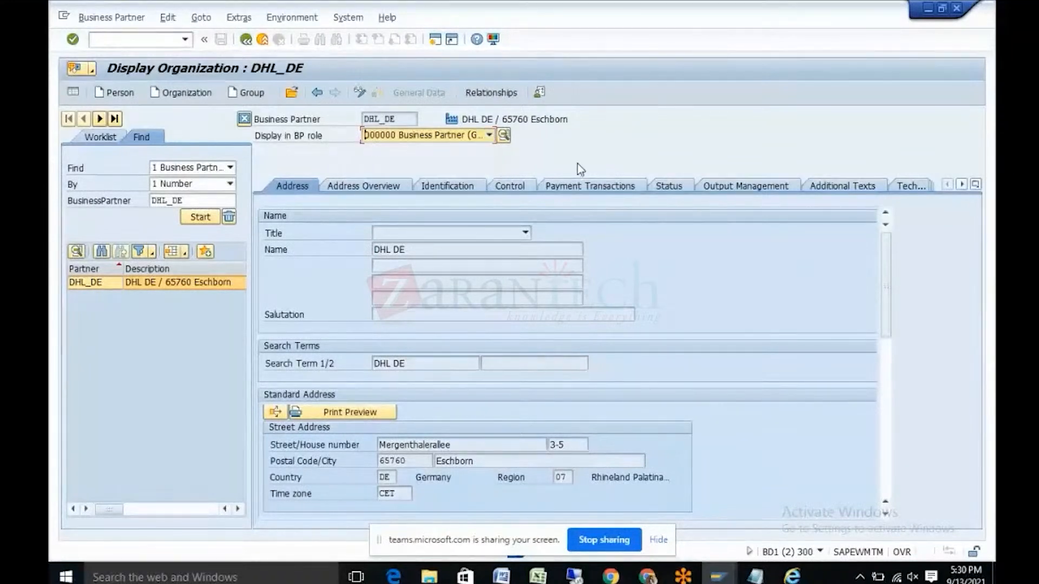
Step: Find business partner SHTK again, open its record and list its assigned roles
{"action": "double_click", "coordinate": [194, 201]}
{"action": "type", "text": "SHTK"}
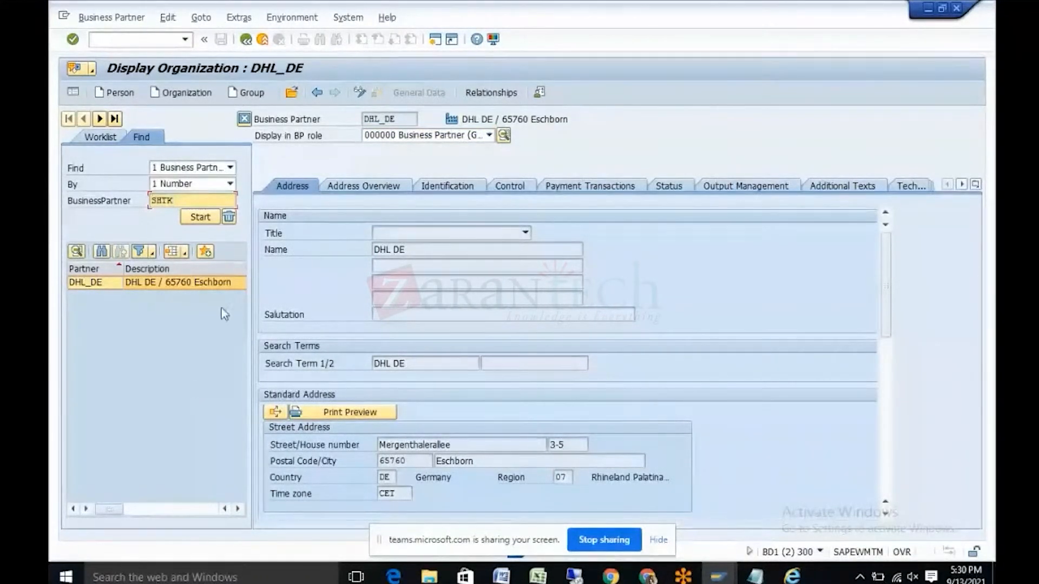
{"action": "left_click", "coordinate": [200, 217]}
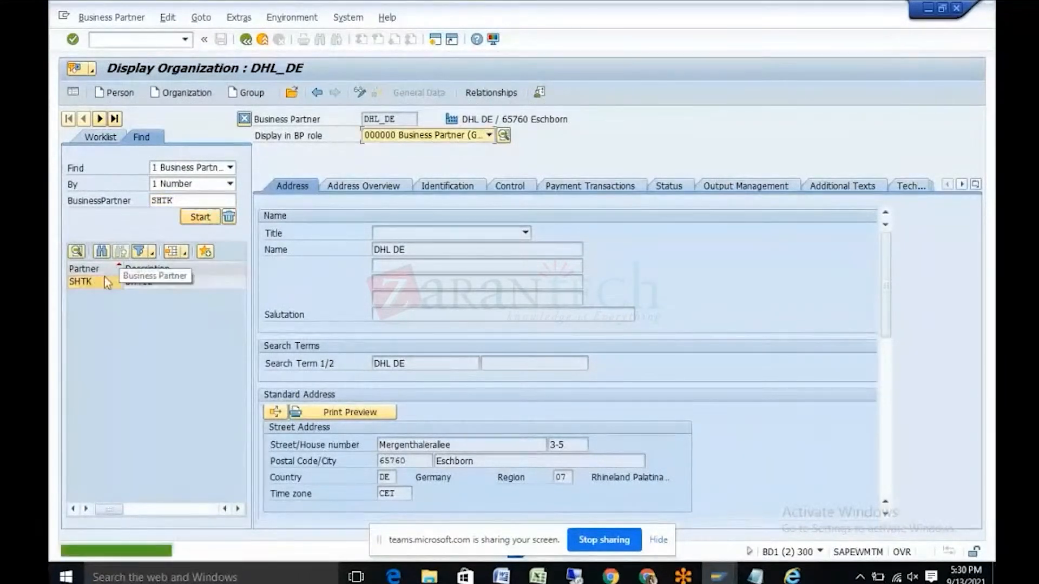
{"action": "left_click", "coordinate": [107, 281]}
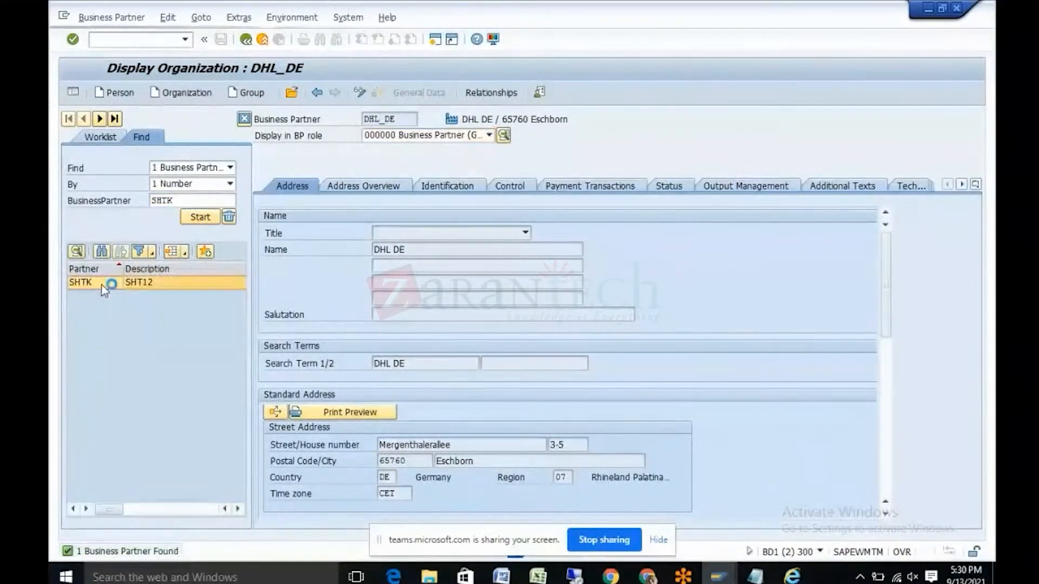
{"action": "left_click", "coordinate": [489, 136]}
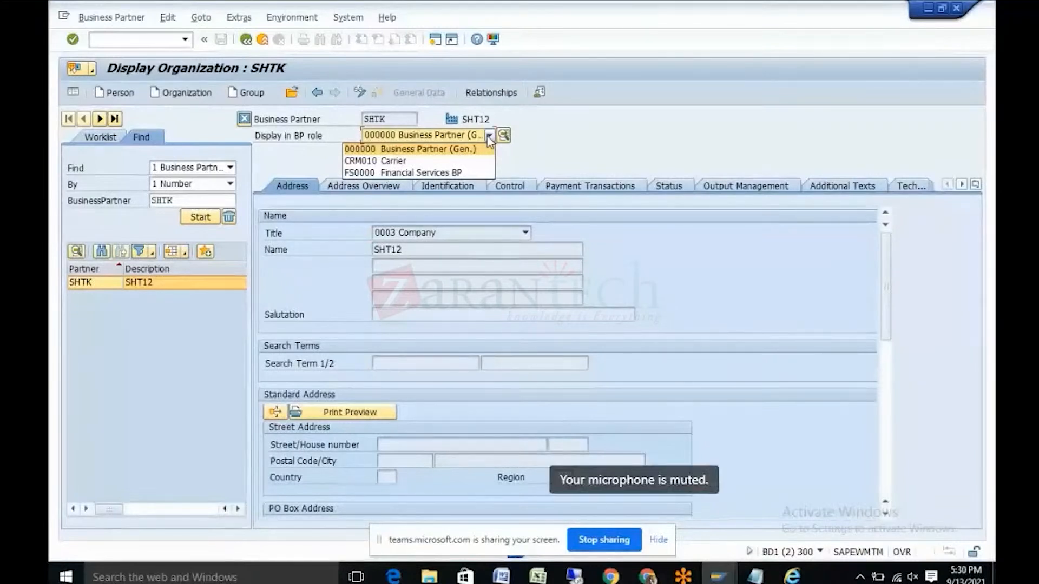
Step: Display business partner SHTK in the CRM010 Carrier role and check the company organization in its Vendor Company Org. Data
{"action": "left_click", "coordinate": [556, 143]}
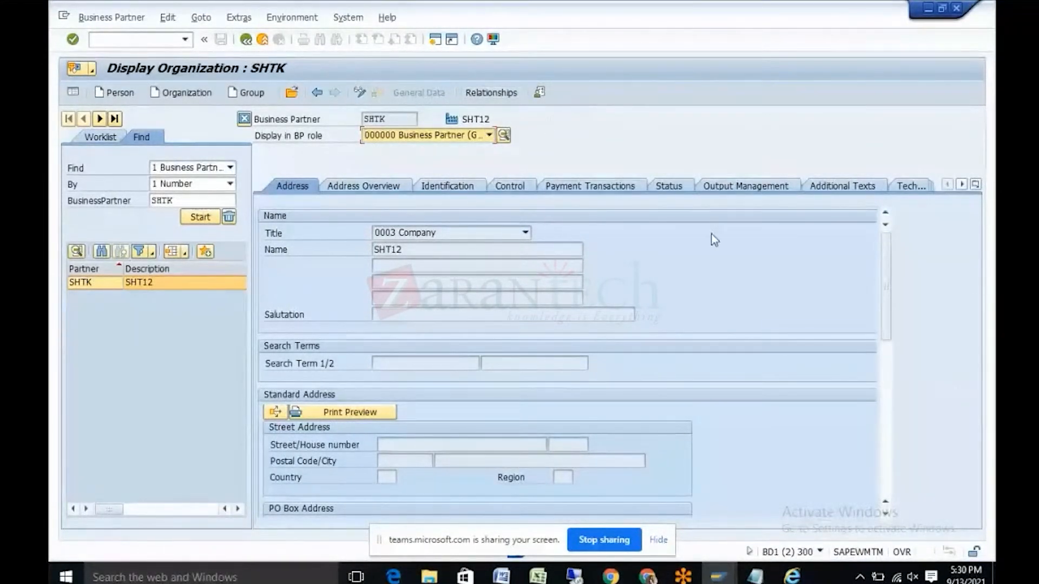
{"action": "left_click", "coordinate": [976, 185]}
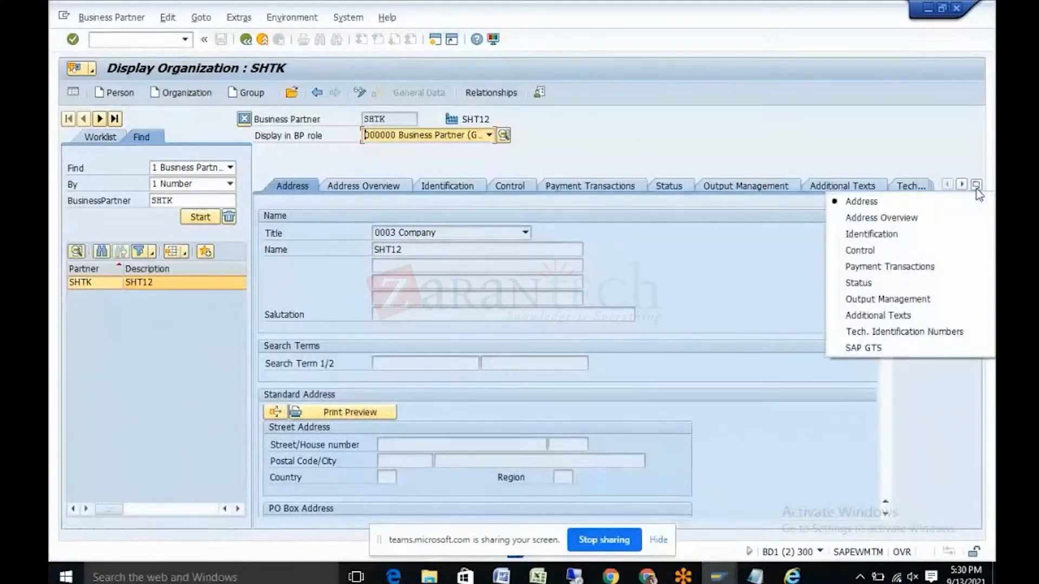
{"action": "left_click", "coordinate": [688, 252]}
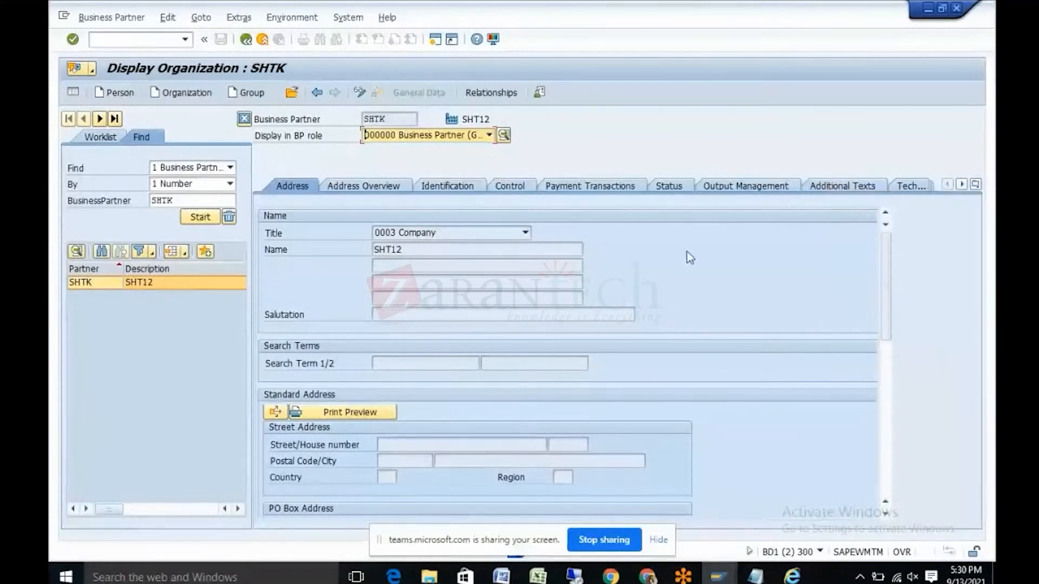
{"action": "left_click", "coordinate": [488, 136]}
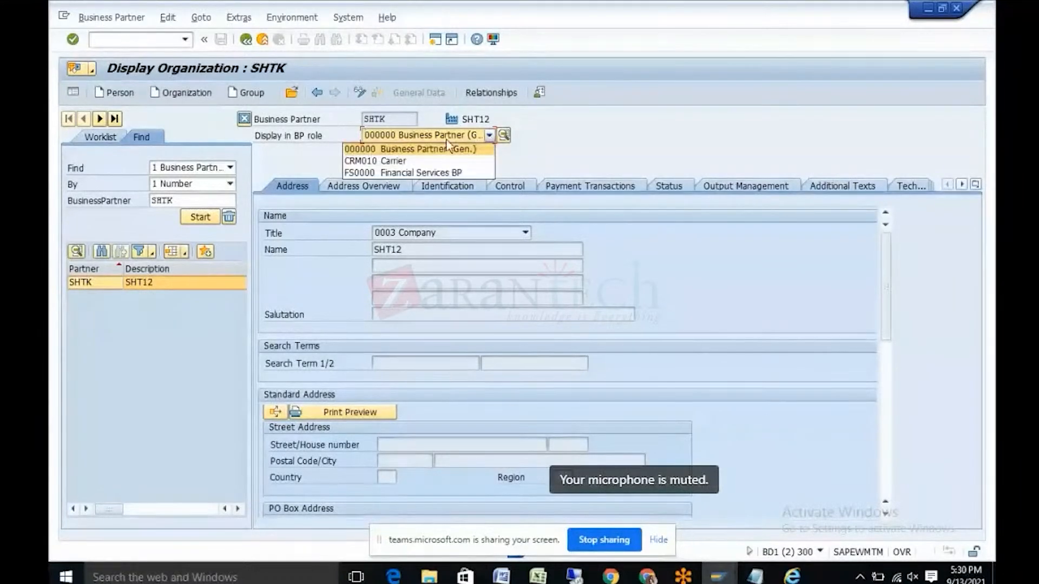
{"action": "left_click", "coordinate": [412, 159]}
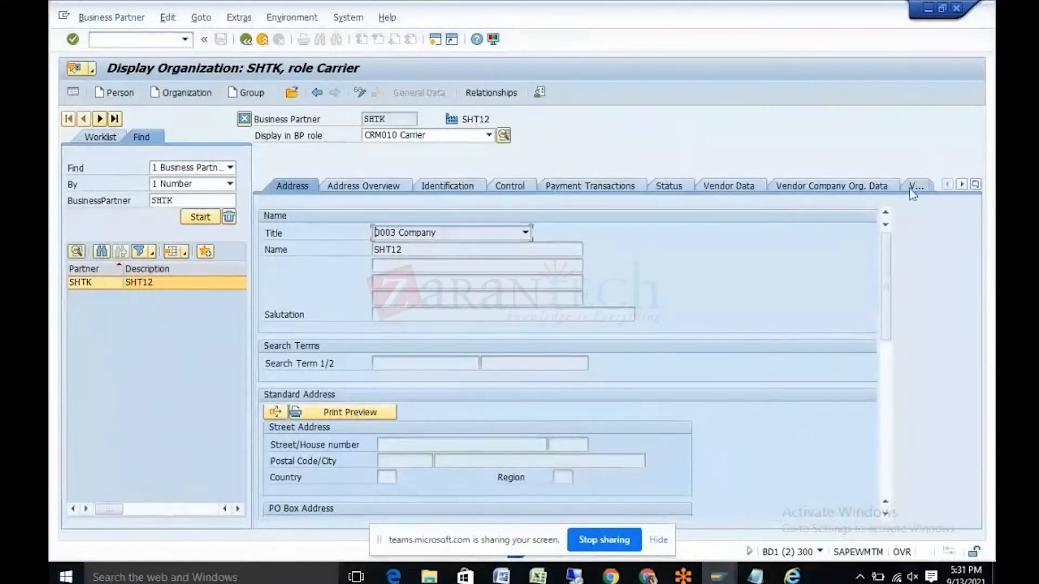
{"action": "left_click", "coordinate": [858, 190]}
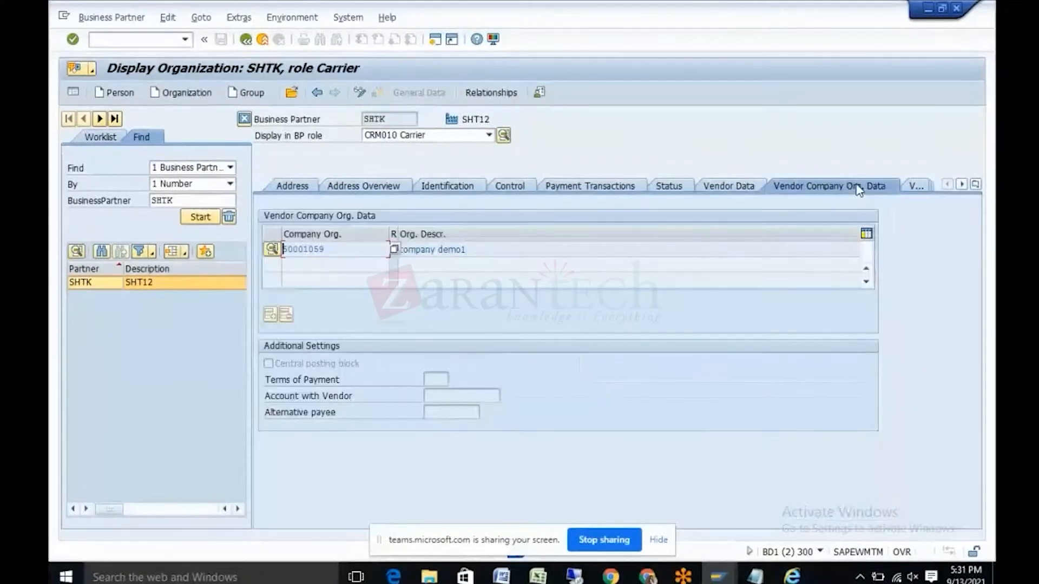
{"action": "double_click", "coordinate": [316, 250]}
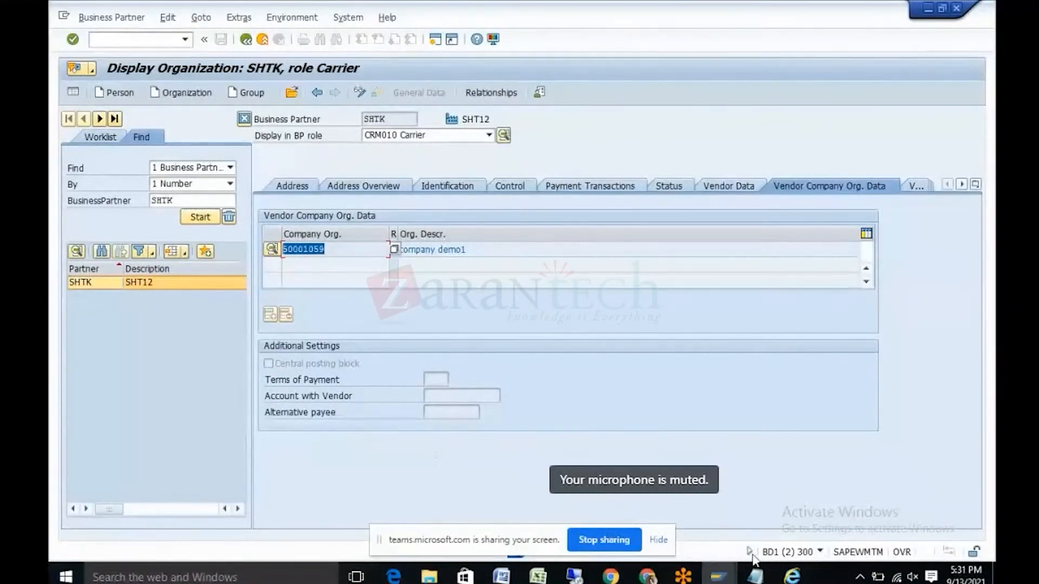
Step: Switch to the ZOG freight order in Internet Explorer, check its purchasing organization and return to the business partner record in SAP GUI
{"action": "mouse_move", "coordinate": [795, 576]}
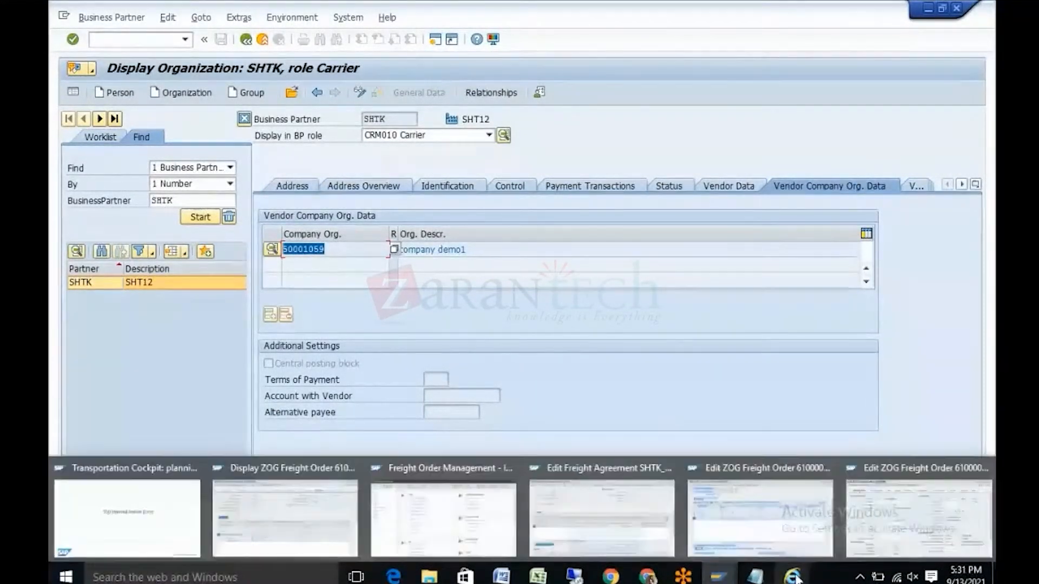
{"action": "left_click", "coordinate": [895, 532]}
{"action": "left_click", "coordinate": [753, 420]}
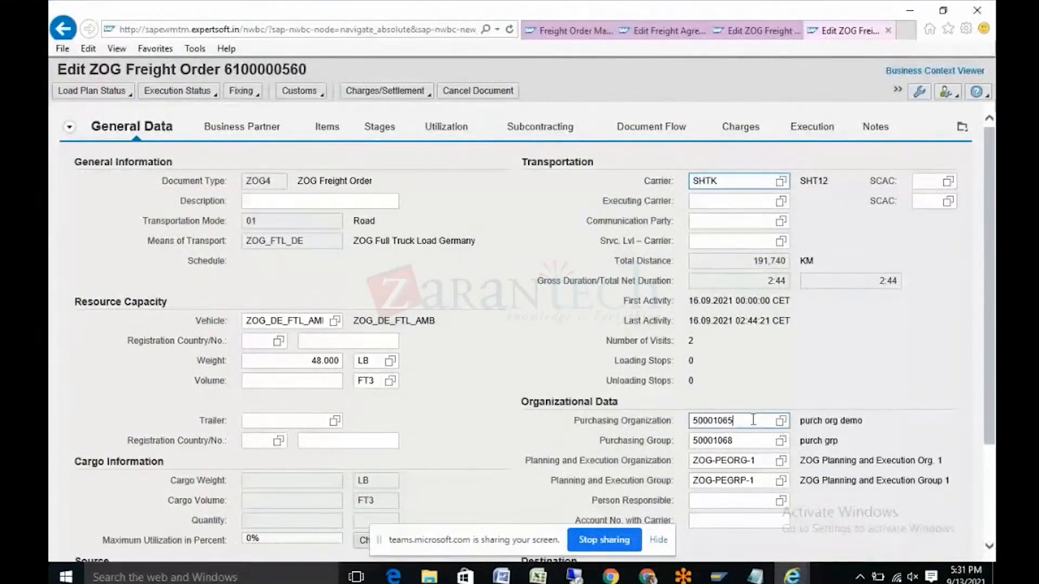
{"action": "left_click_drag", "start_coordinate": [753, 421], "coordinate": [646, 426]}
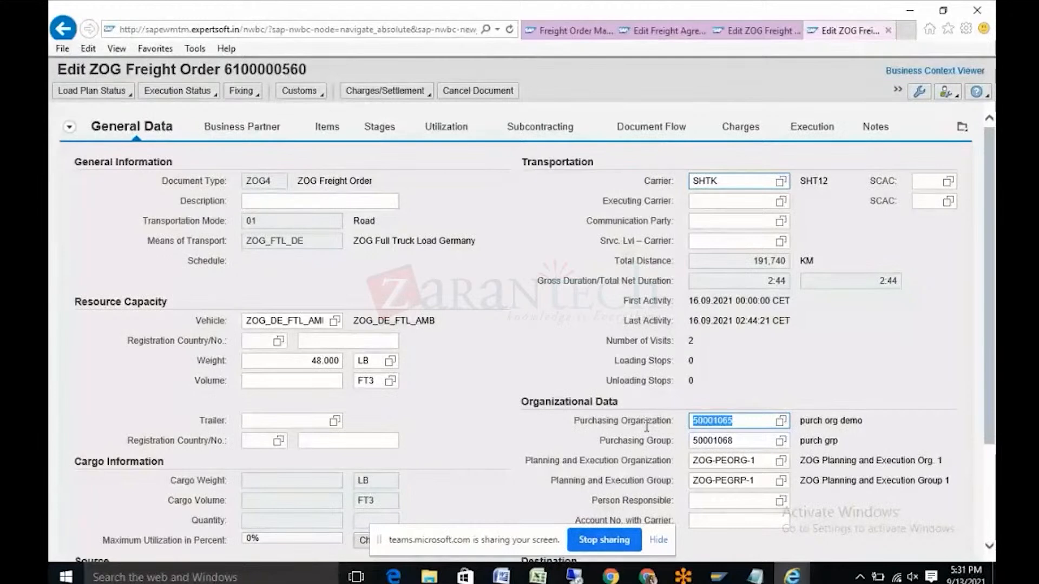
{"action": "left_click", "coordinate": [909, 10]}
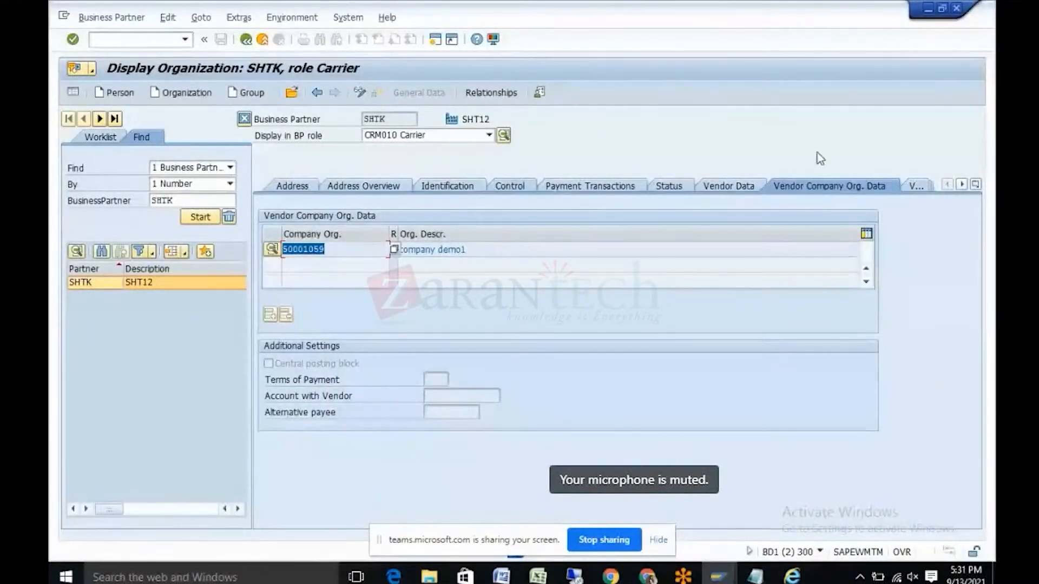
Step: Check the purchasing organization in SHTK's Vendor Org. Data against the one on the freight order
{"action": "left_click", "coordinate": [975, 185]}
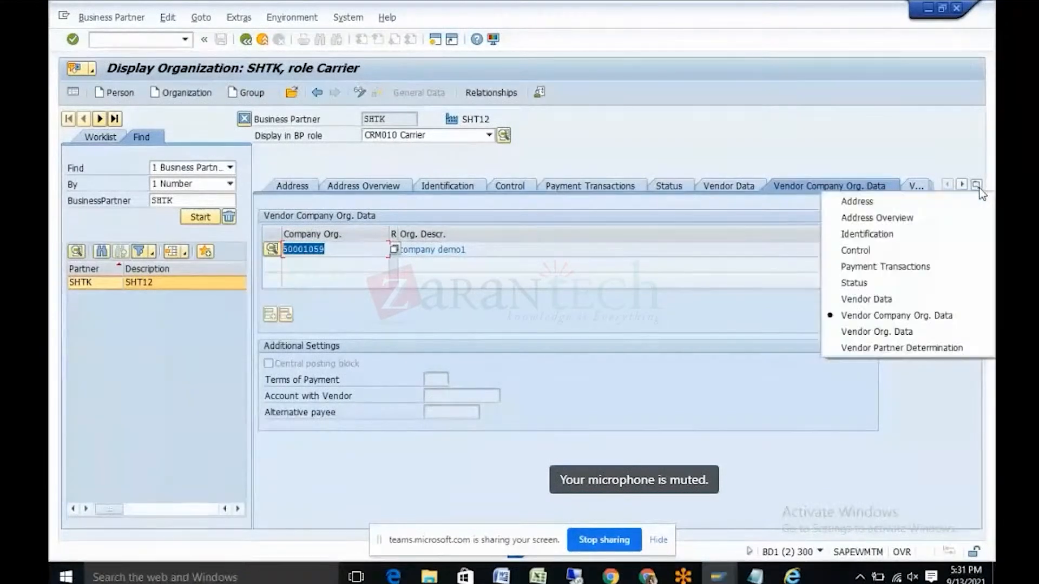
{"action": "left_click", "coordinate": [894, 336]}
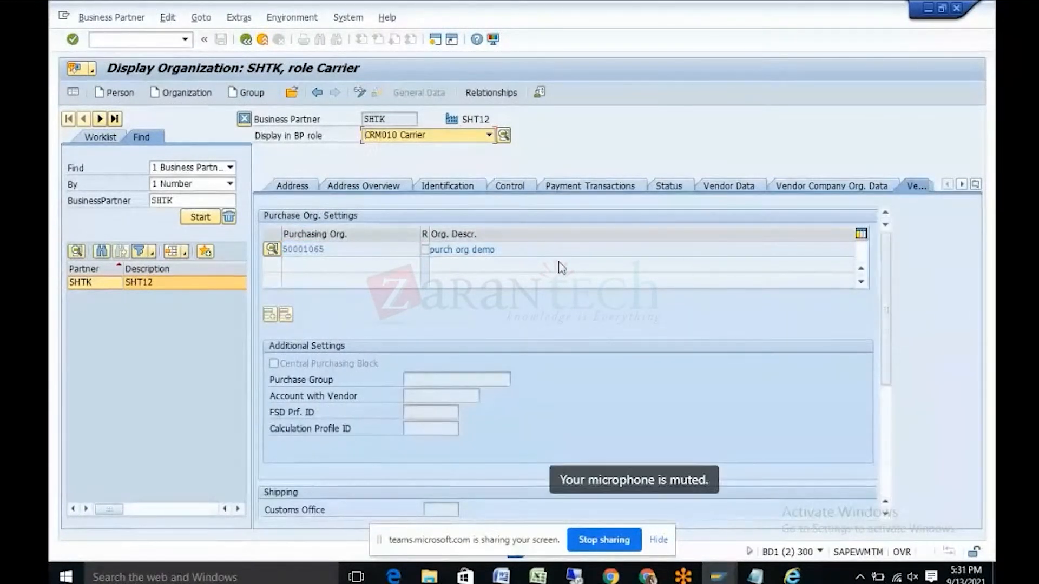
{"action": "double_click", "coordinate": [349, 247]}
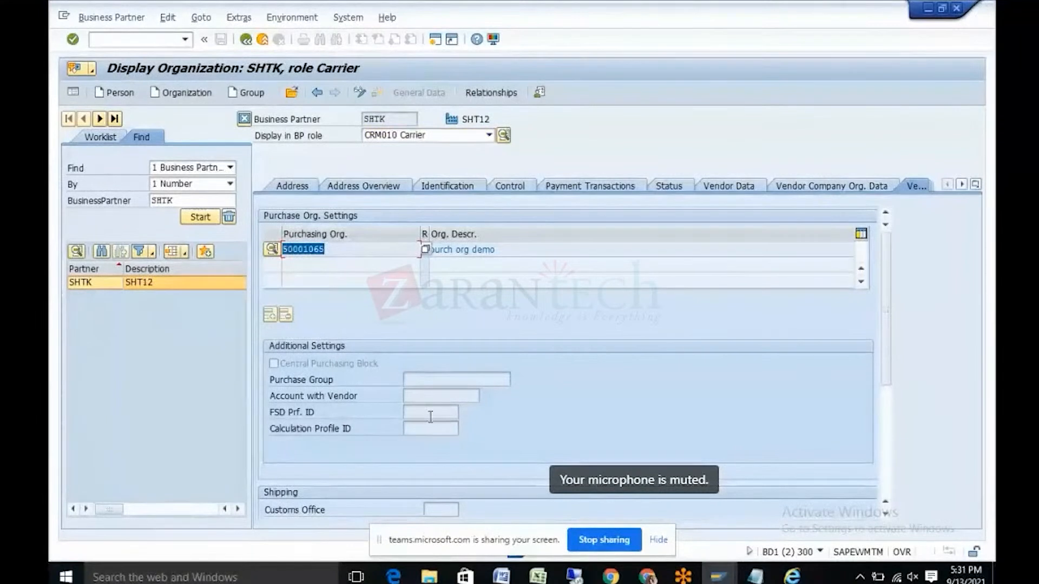